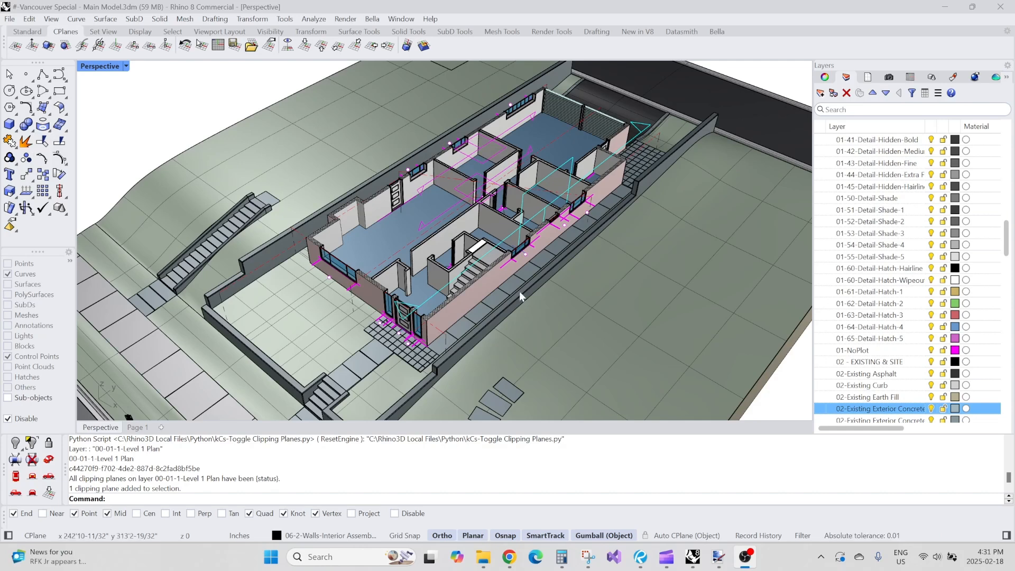
Step: Turn off the Level 1 plan clipping plane in the Perspective view so the whole house shows
click(565, 168)
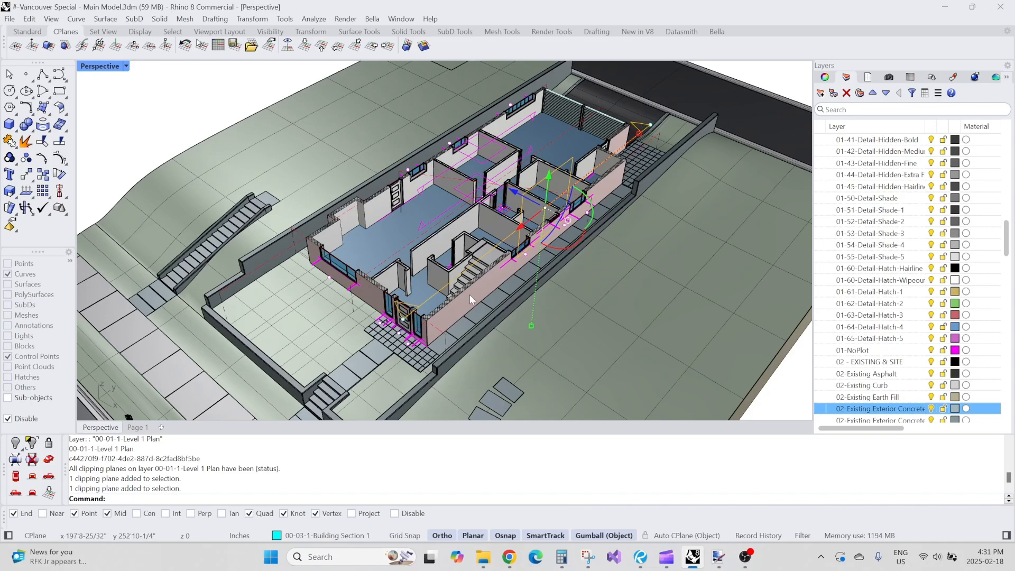
scroll(471, 270, up, 2)
key(Escape)
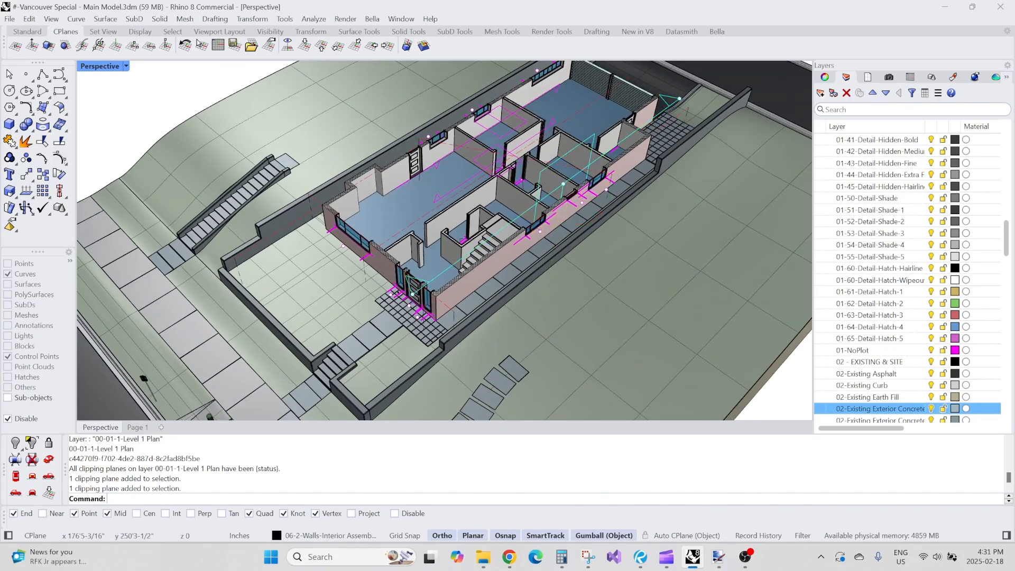
right_drag(456, 281, 459, 274)
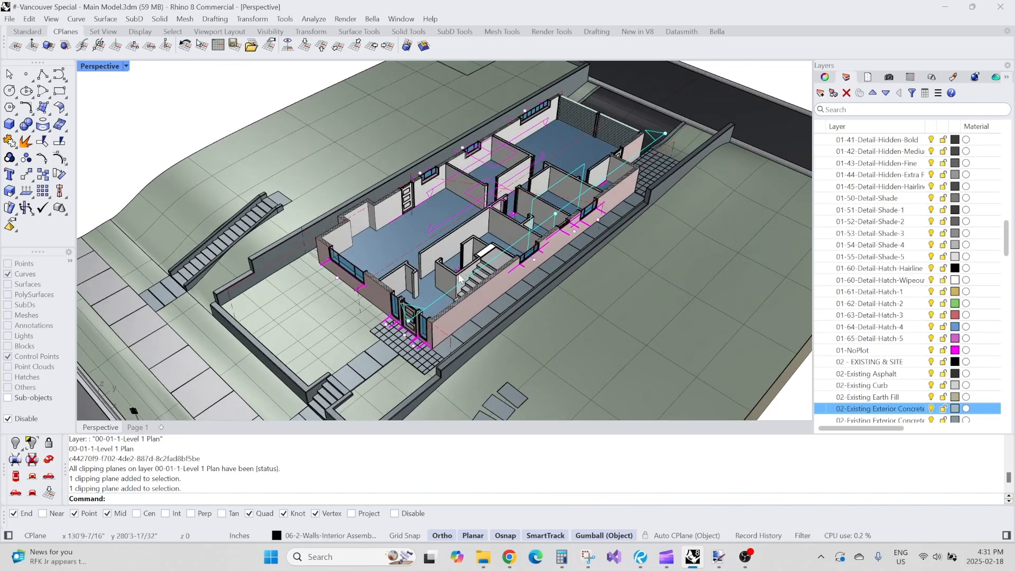
key(Return)
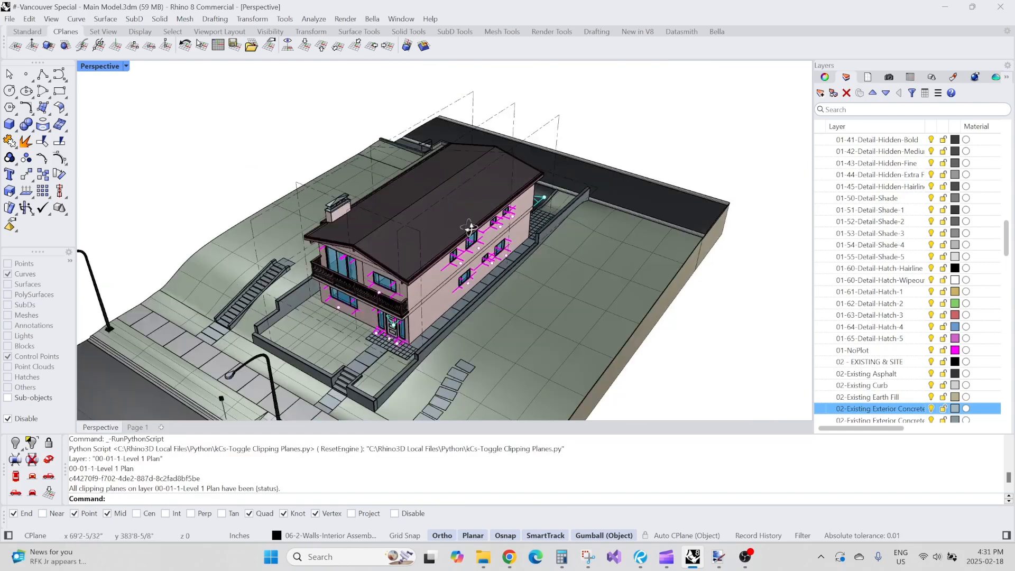
right_drag(470, 229, 465, 242)
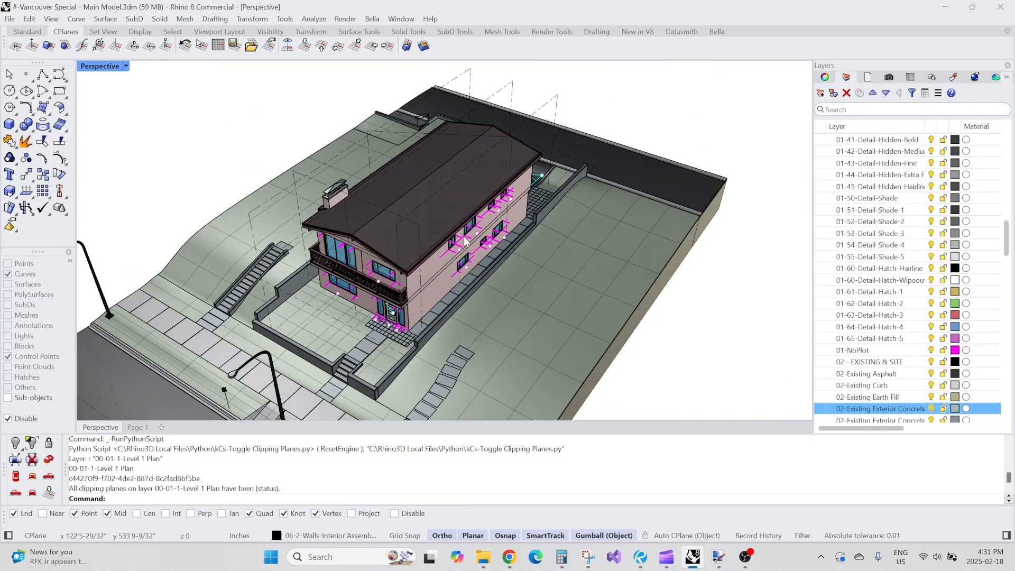
Step: Run the LEVEL2 command to turn on the Level 2 plan clipping plane in the Perspective view
text(LEVEL2)
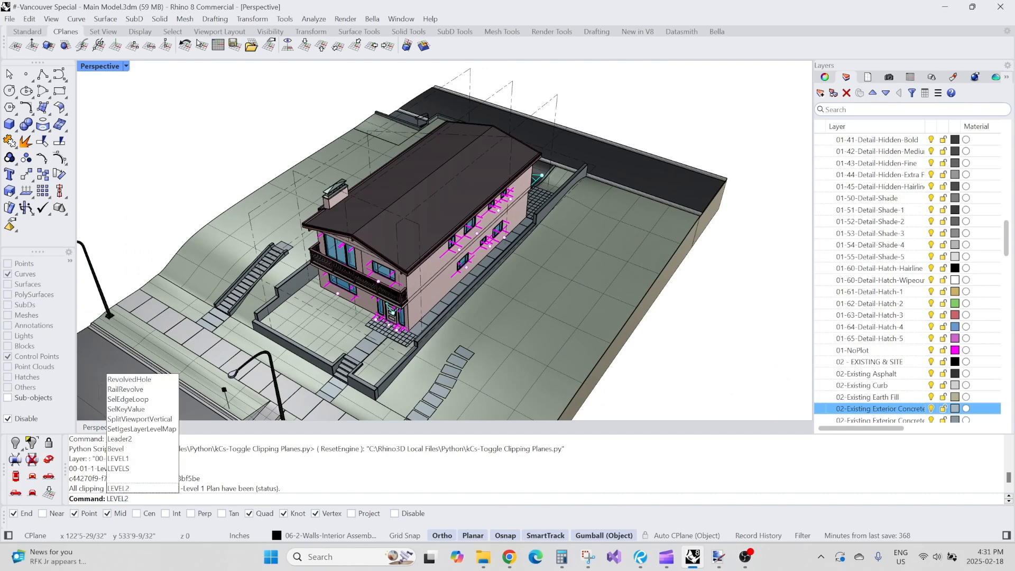
key(Return)
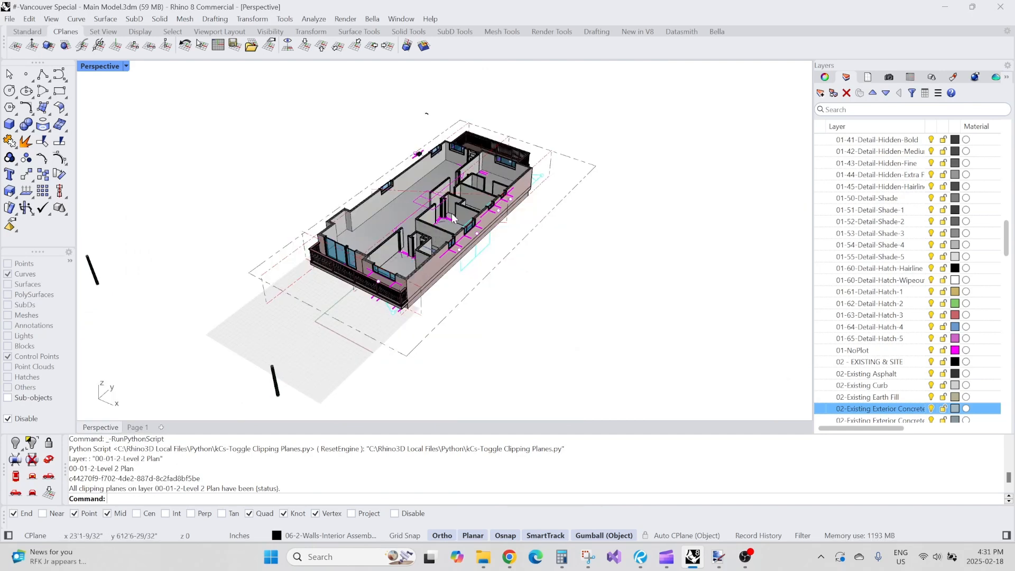
scroll(452, 213, up, 5)
scroll(418, 208, down, 10)
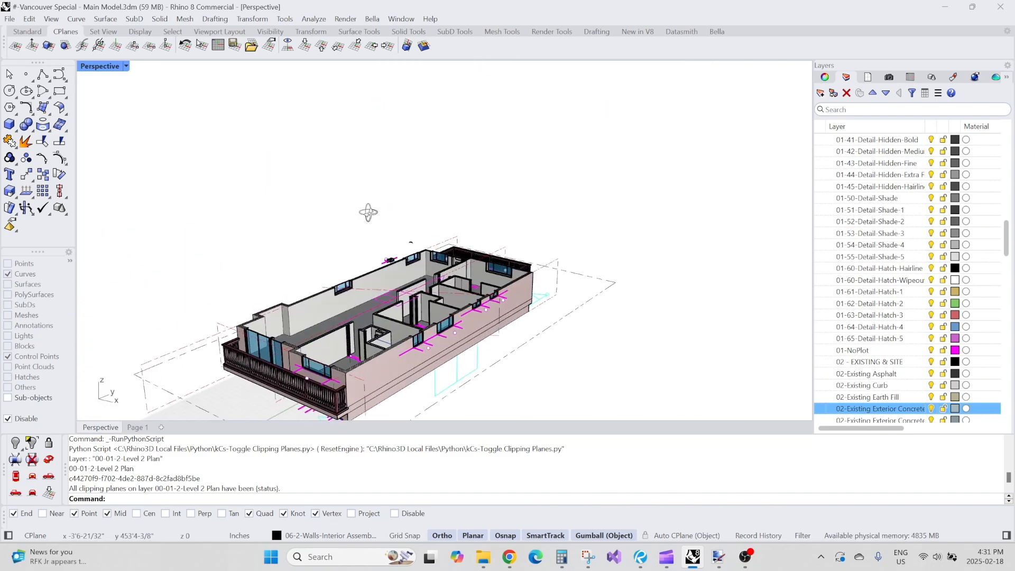
scroll(390, 260, up, 8)
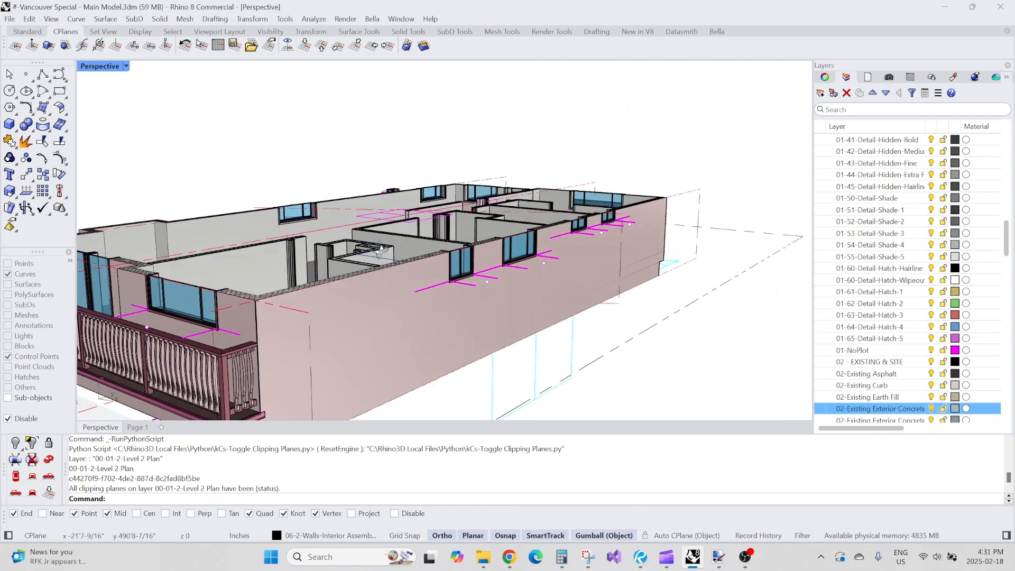
Step: Examine the Level 2 cutaway from below and above, including the grid plane and the cut interior walls
right_drag(391, 236, 395, 283)
click(394, 285)
click(430, 314)
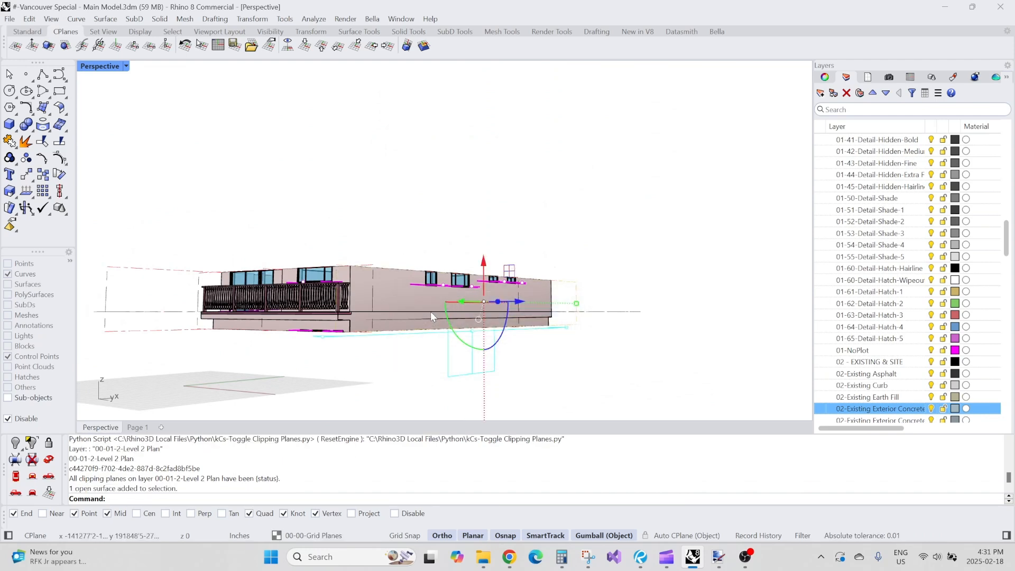
key(ctrl+shift+e)
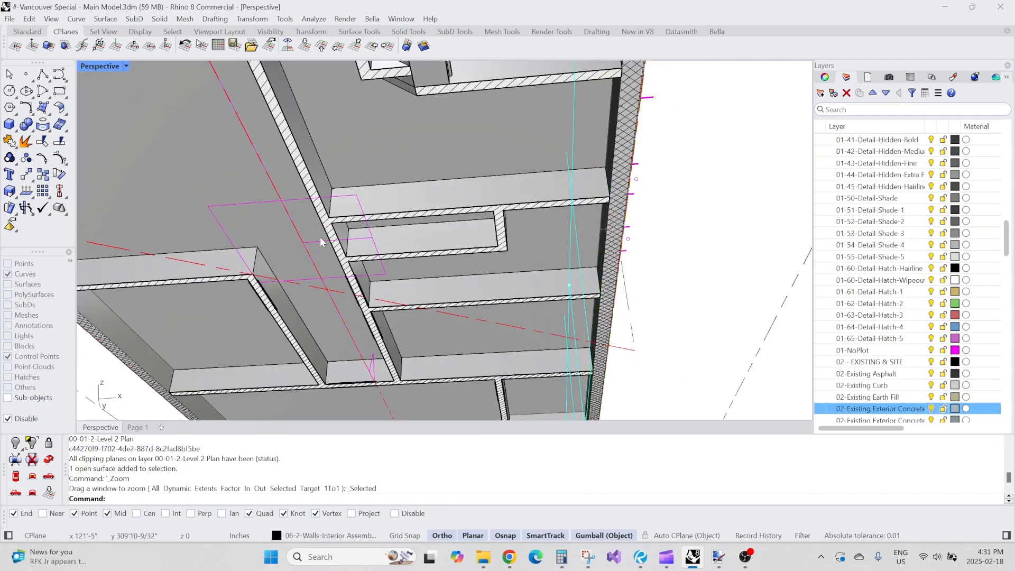
click(292, 200)
right_drag(299, 218, 352, 247)
scroll(352, 247, up, 5)
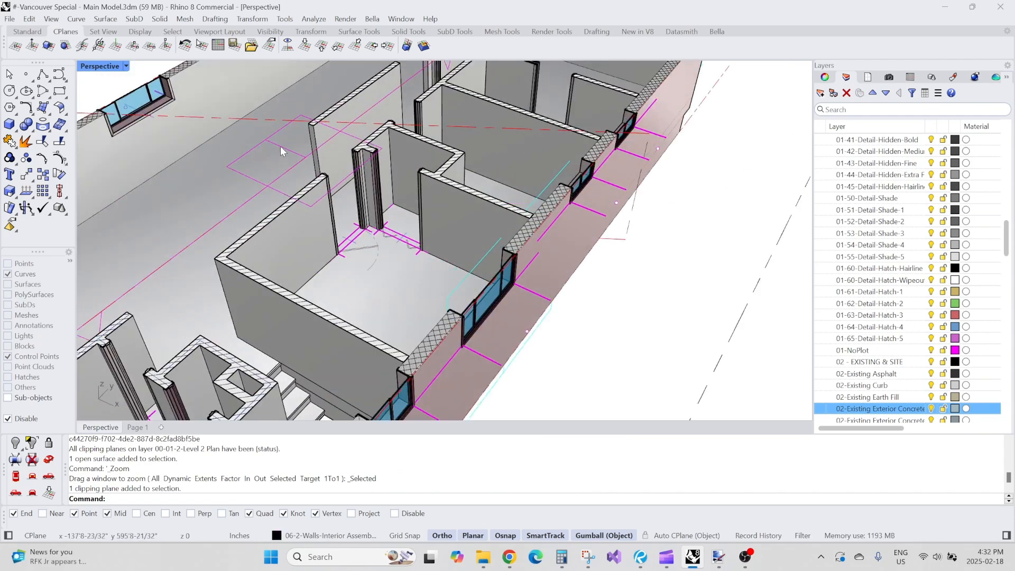
scroll(286, 150, down, 5)
right_drag(354, 191, 431, 245)
scroll(407, 149, up, 2)
scroll(431, 245, down, 8)
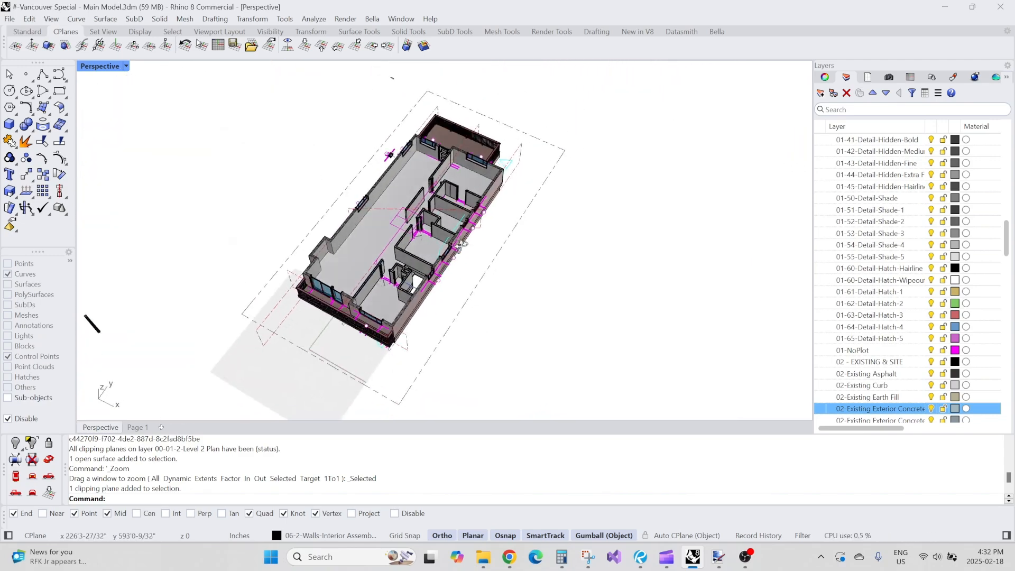
Step: Inspect the reference planes surrounding the Level 2 cutaway by selecting them individually and orbiting the building
scroll(449, 245, up, 3)
click(517, 297)
click(485, 270)
scroll(444, 245, down, 3)
right_drag(444, 244, 439, 207)
scroll(412, 265, up, 3)
click(403, 339)
key(Escape)
click(411, 288)
key(Escape)
right_drag(412, 289, 527, 266)
click(588, 200)
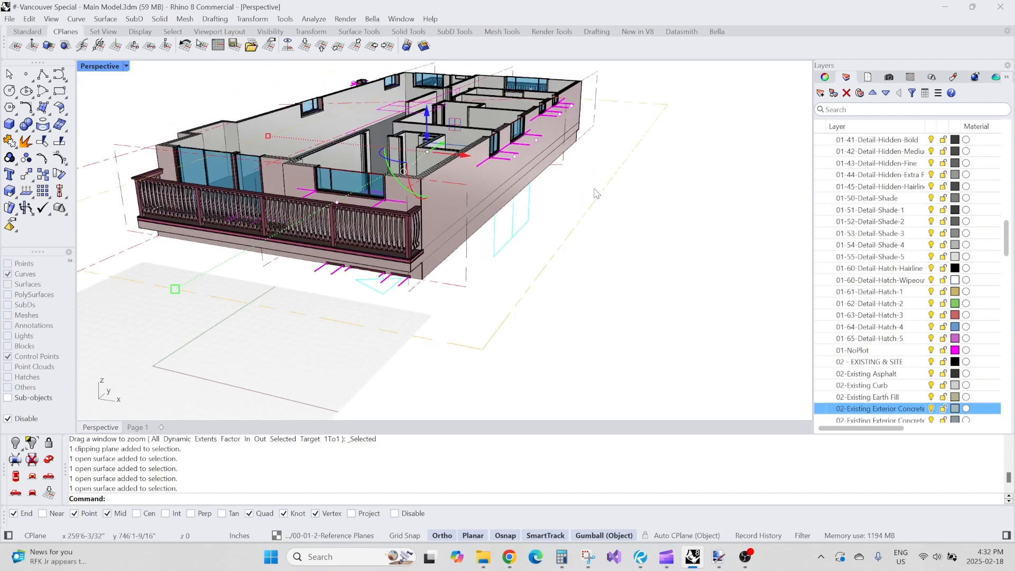
right_drag(585, 204, 472, 274)
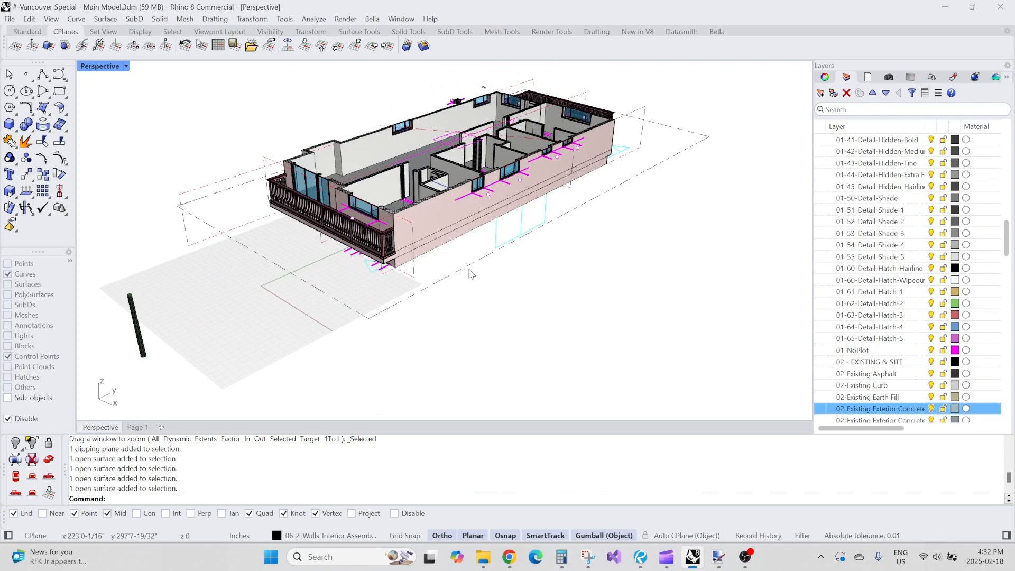
Step: Check the Page 1 layout briefly, and turn off the Level 2 clipping plane in the Perspective view with LEVEL2
click(139, 427)
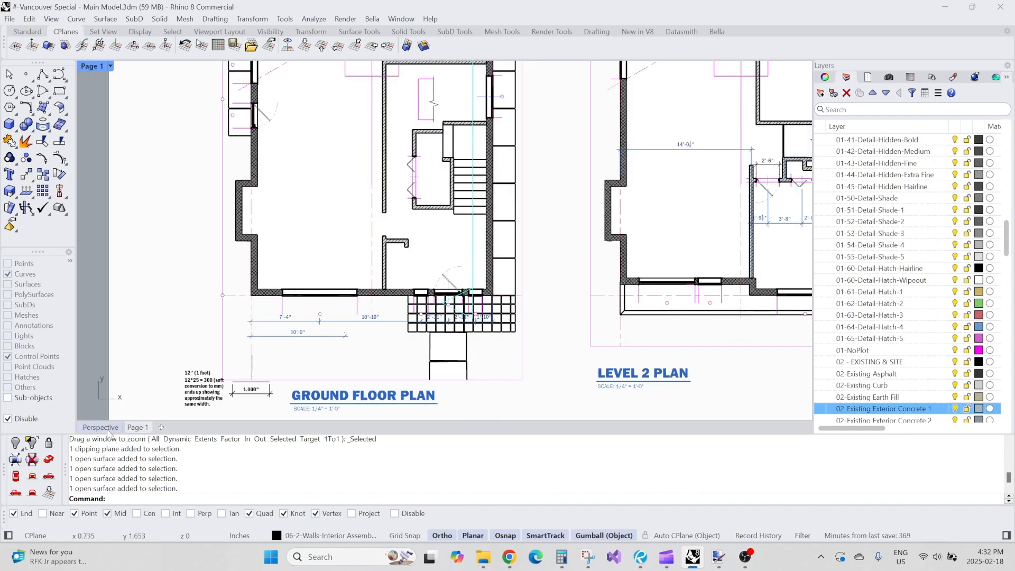
click(100, 428)
text(LEVEL2)
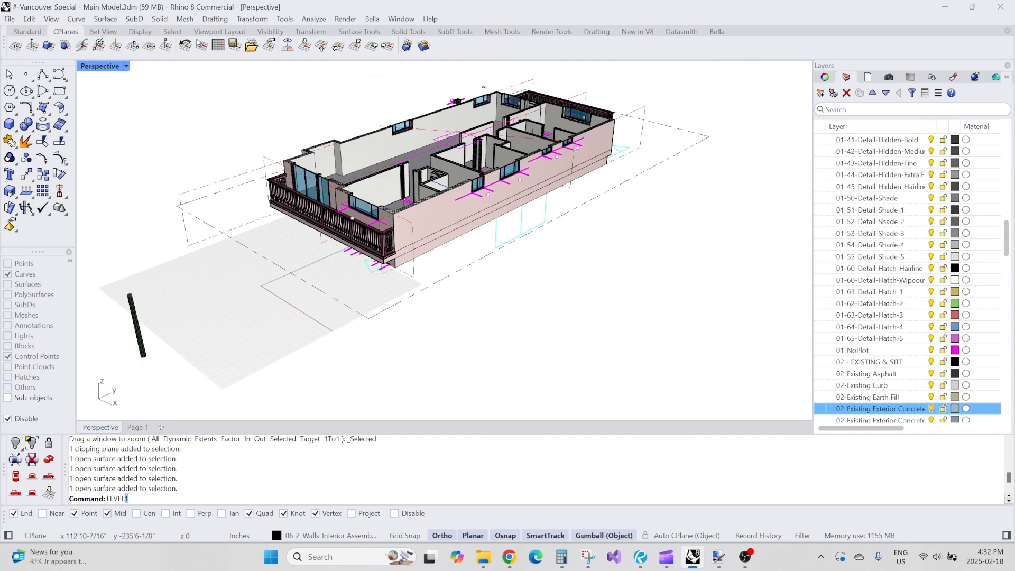
key(Return)
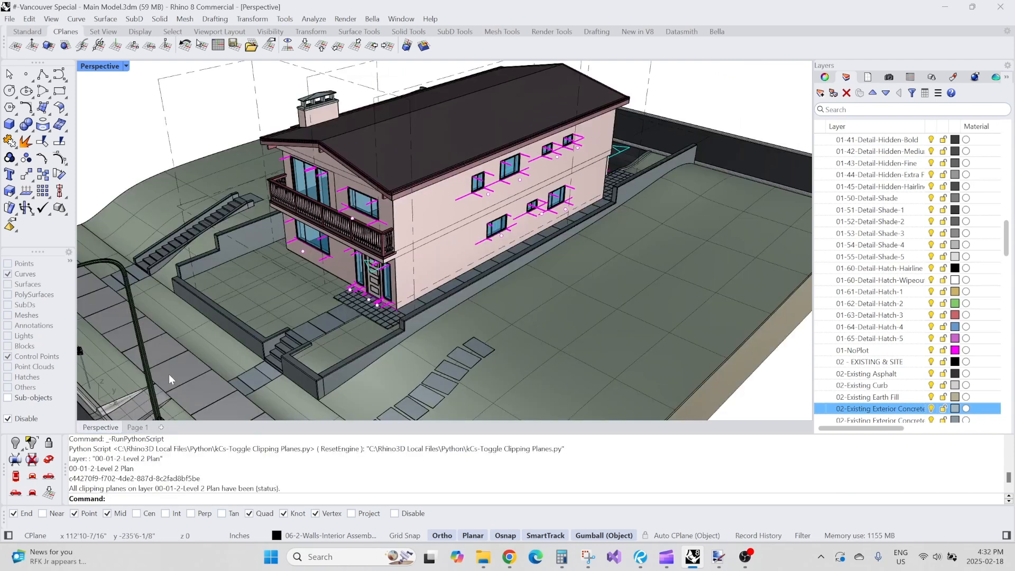
Step: Review the ground floor plan, Level 2 plan and Section 1 detail on the Page 1 layout
click(136, 427)
scroll(437, 269, down, 5)
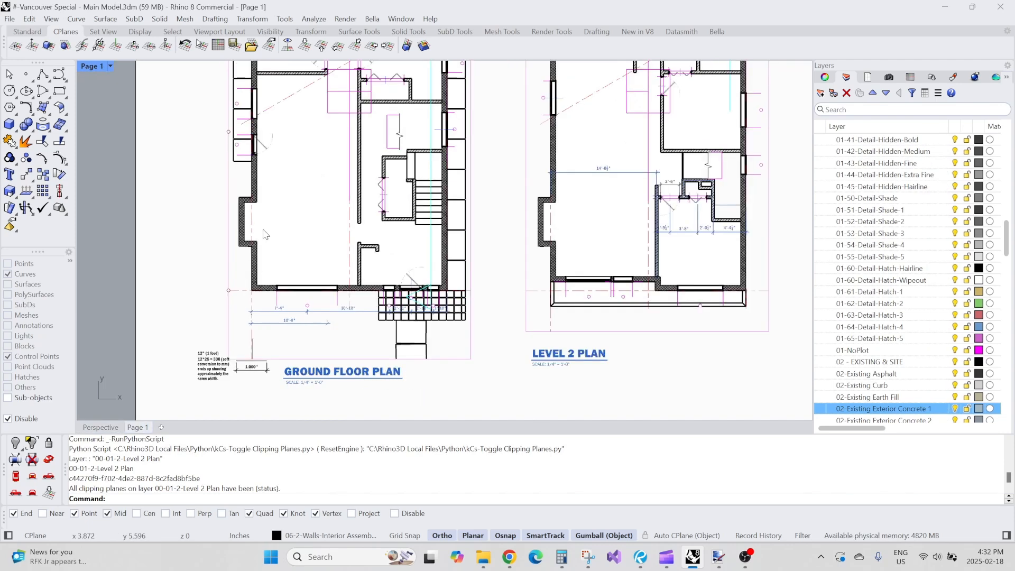
scroll(437, 268, up, 4)
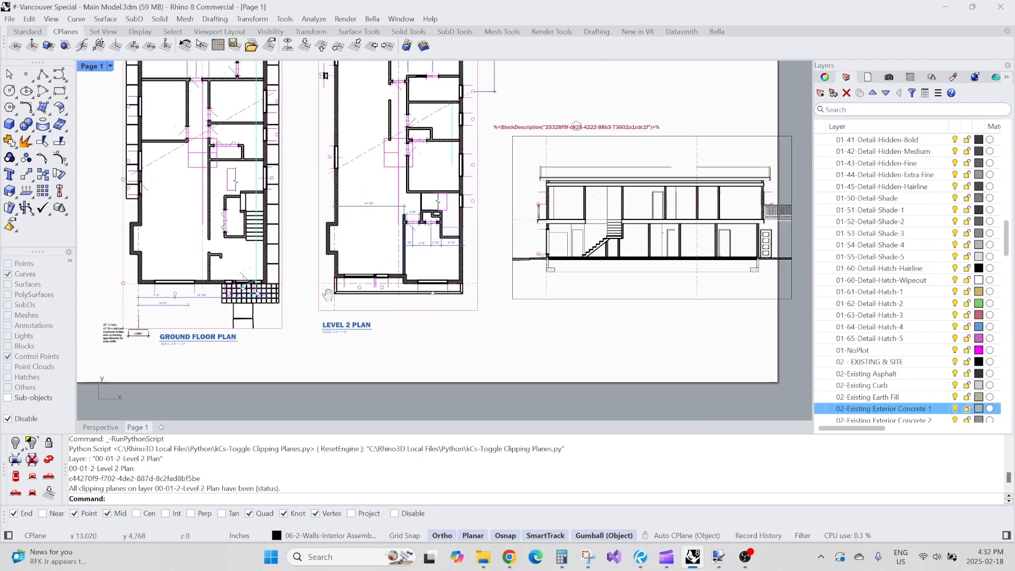
right_drag(333, 329, 388, 311)
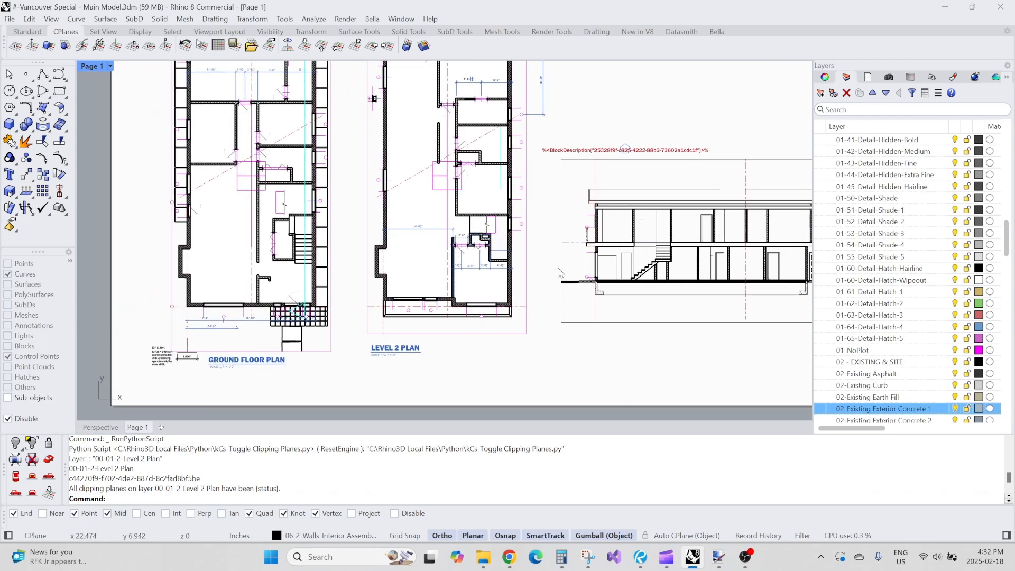
scroll(543, 275, up, 5)
double_click(500, 267)
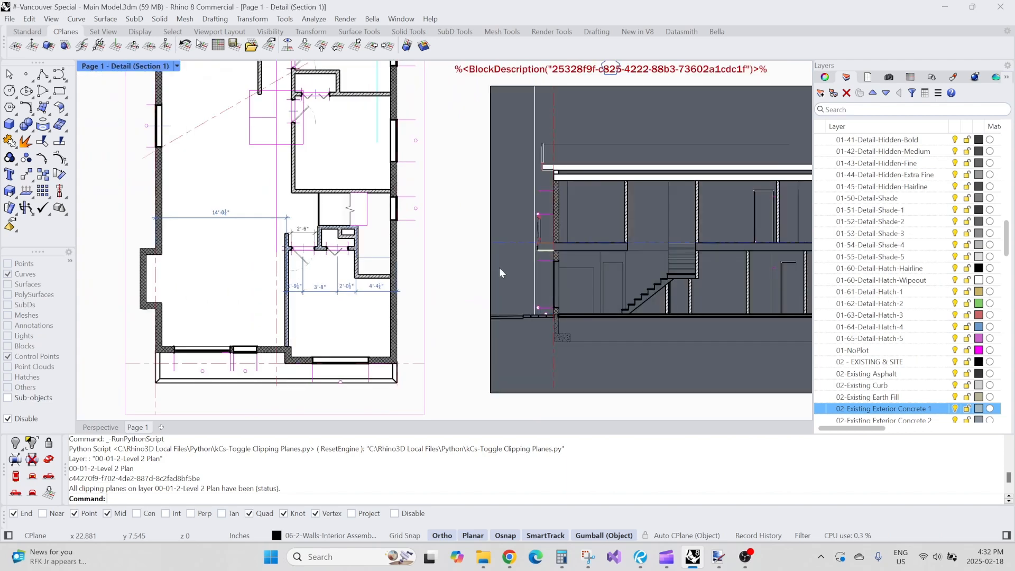
double_click(454, 298)
scroll(454, 297, down, 5)
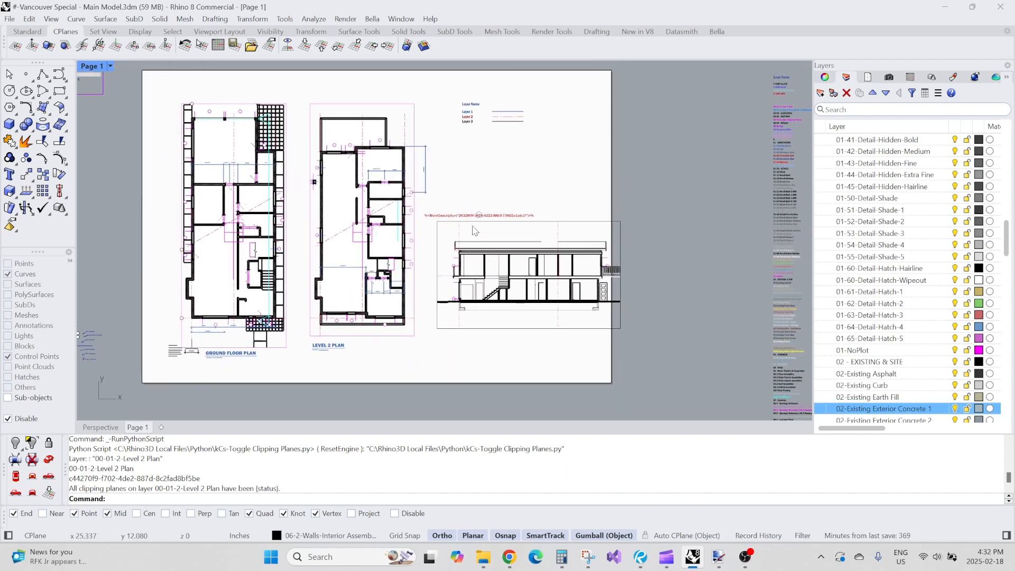
Step: Add a rectangular Top-projection detail viewport on Page 1, above the section drawing and overlapping the sheet's edge
key(Return)
scroll(471, 226, down, 4)
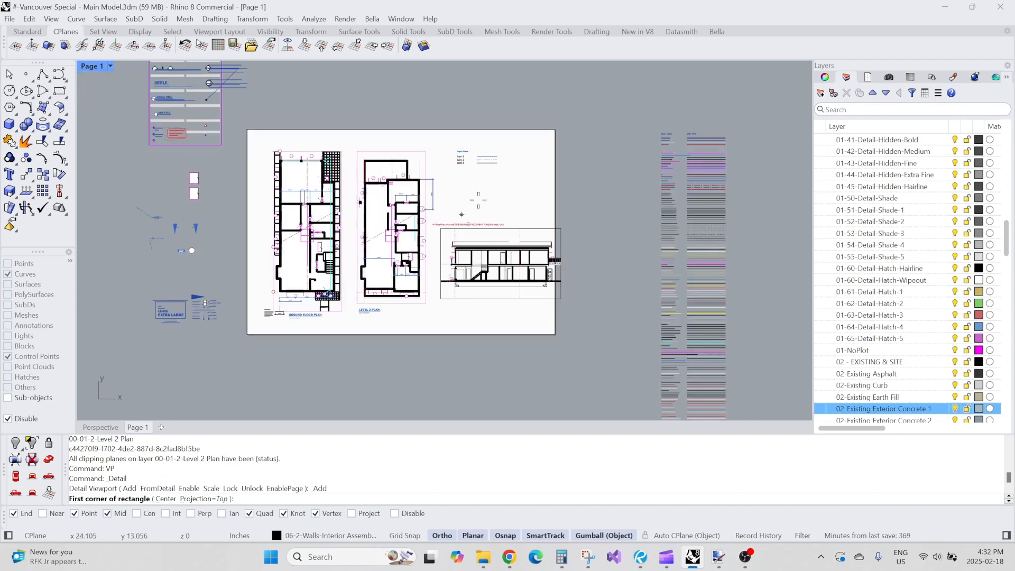
right_drag(471, 226, 371, 278)
scroll(420, 249, up, 4)
click(420, 264)
click(588, 84)
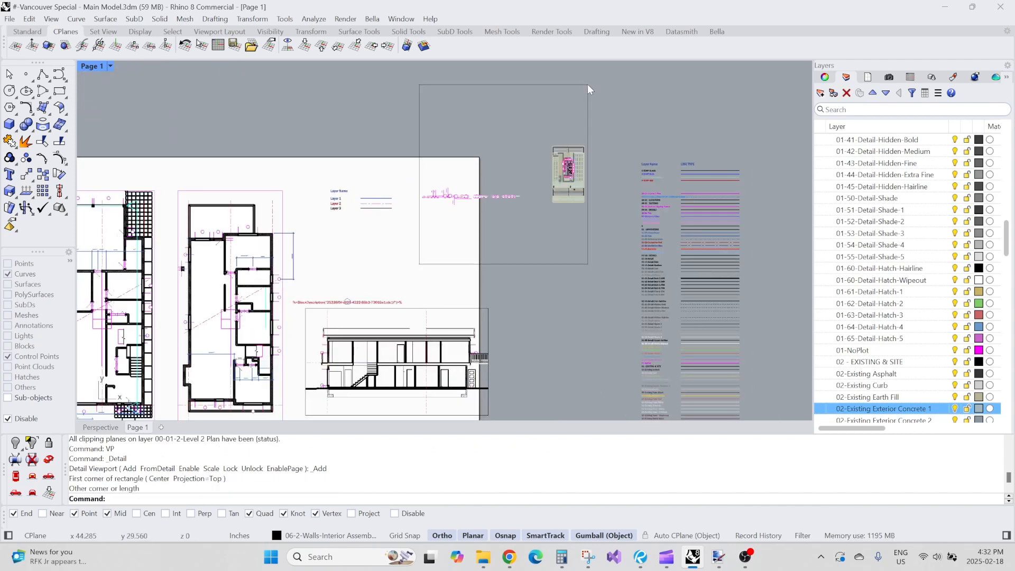
Step: Activate the new detail, enlarge the site in it and set its display mode to Shaded
double_click(541, 222)
scroll(537, 210, up, 2)
scroll(508, 196, up, 3)
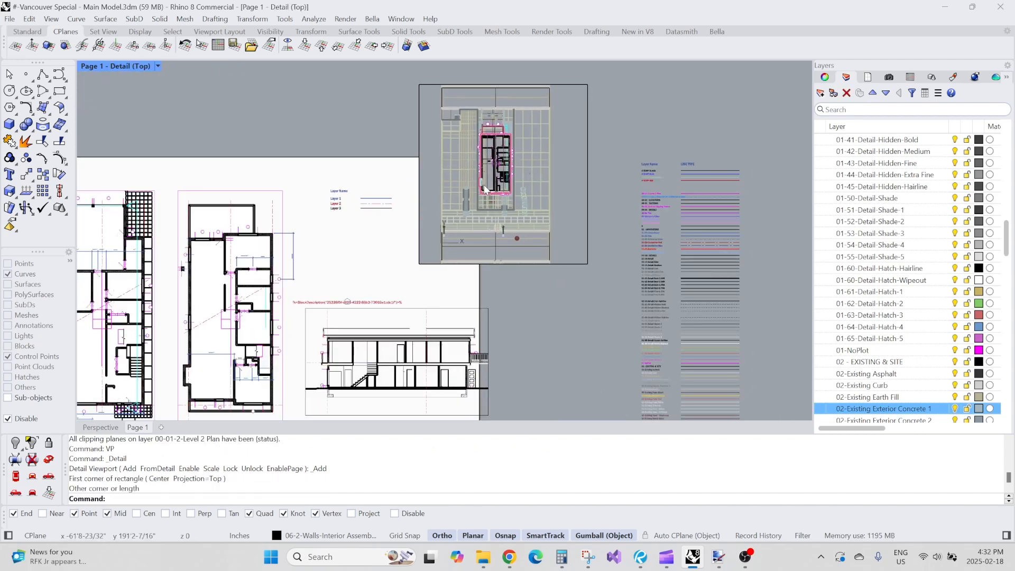
text(SetDisplayMode)
key(Return)
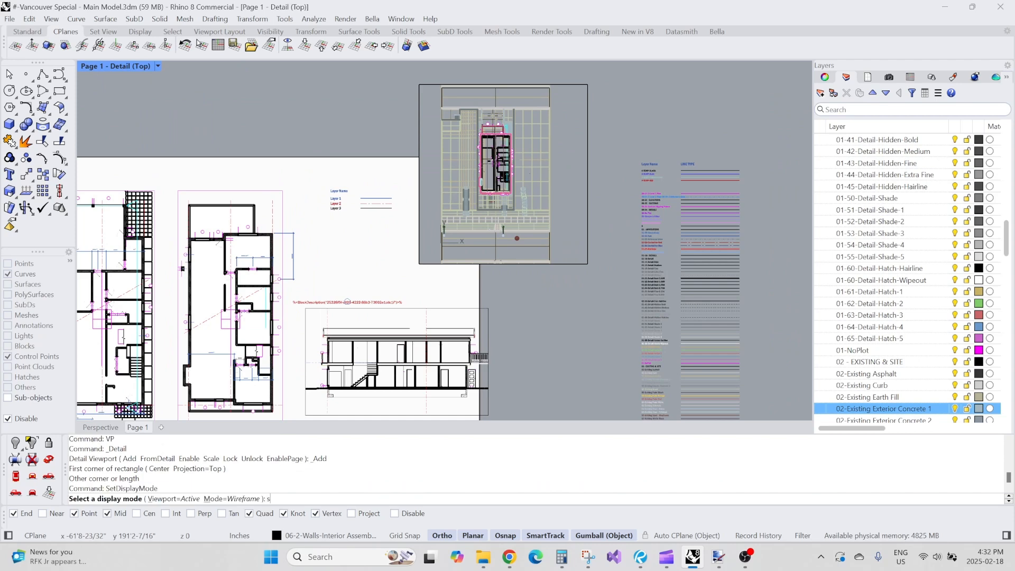
key(Return)
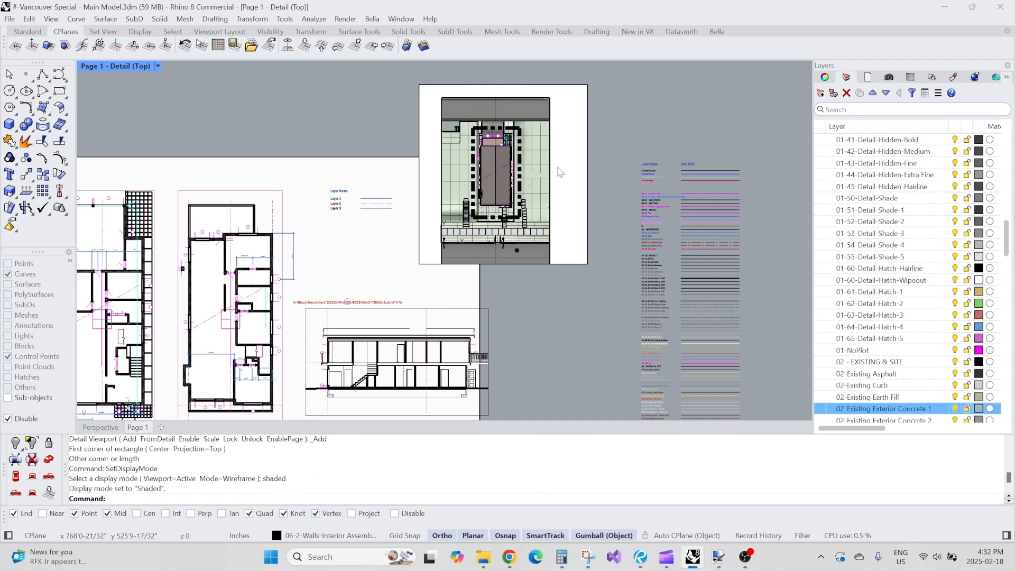
Step: Toggle the Level 1 plan clipping plane on and off in the new detail
text(lev1)
key(Return)
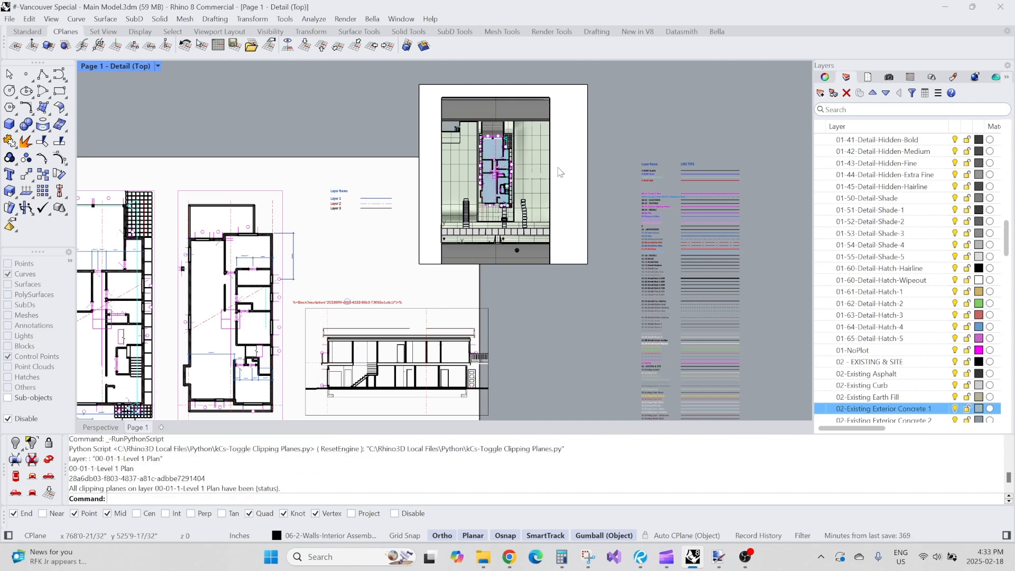
key(Return)
Step: Turn on the Level 2 plan clipping plane in the new detail with LEVEL2 and return to the layout
text(LEVEL2)
key(Return)
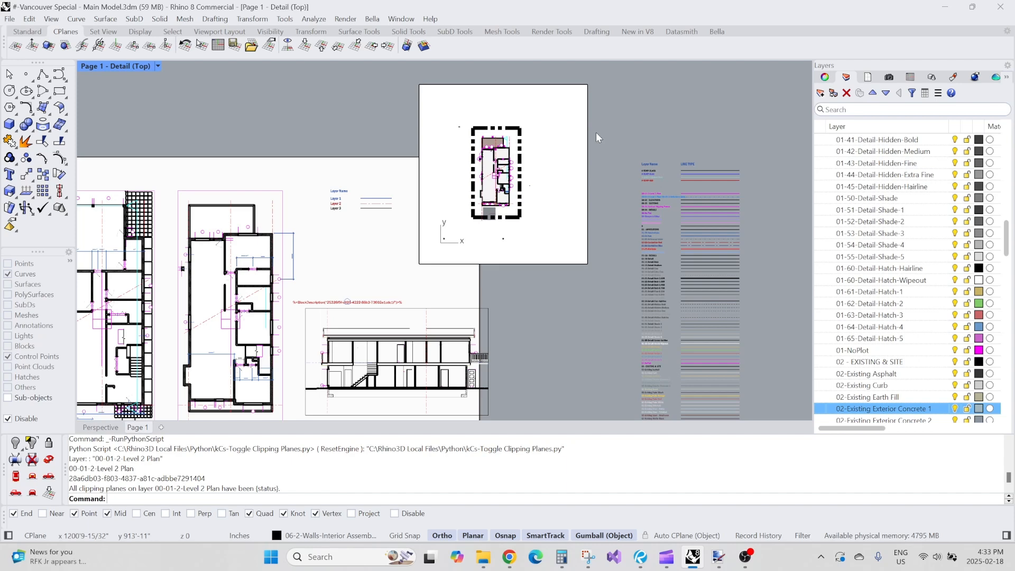
double_click(628, 128)
Step: Examine the Level 2 plan in the new detail, from the outer walls to the stair, closet and doors
scroll(551, 157, up, 2)
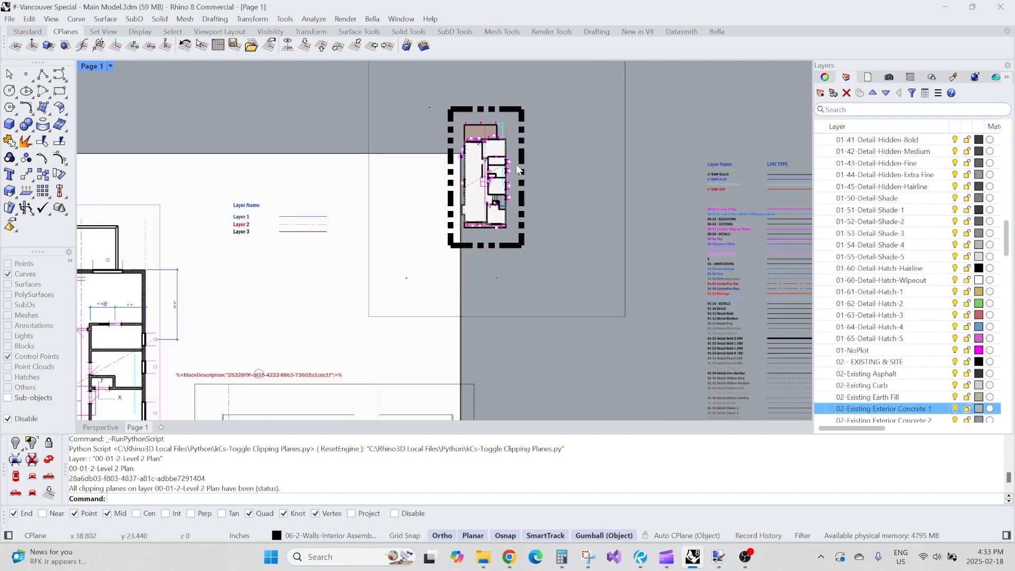
scroll(518, 169, up, 3)
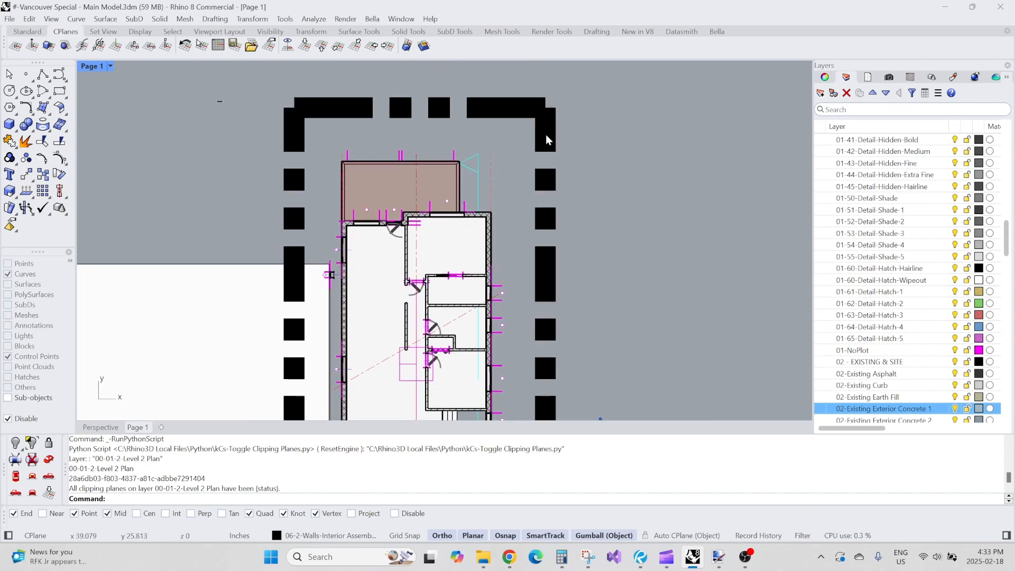
scroll(309, 180, down, 3)
scroll(316, 275, up, 2)
scroll(523, 206, up, 4)
scroll(538, 244, down, 1)
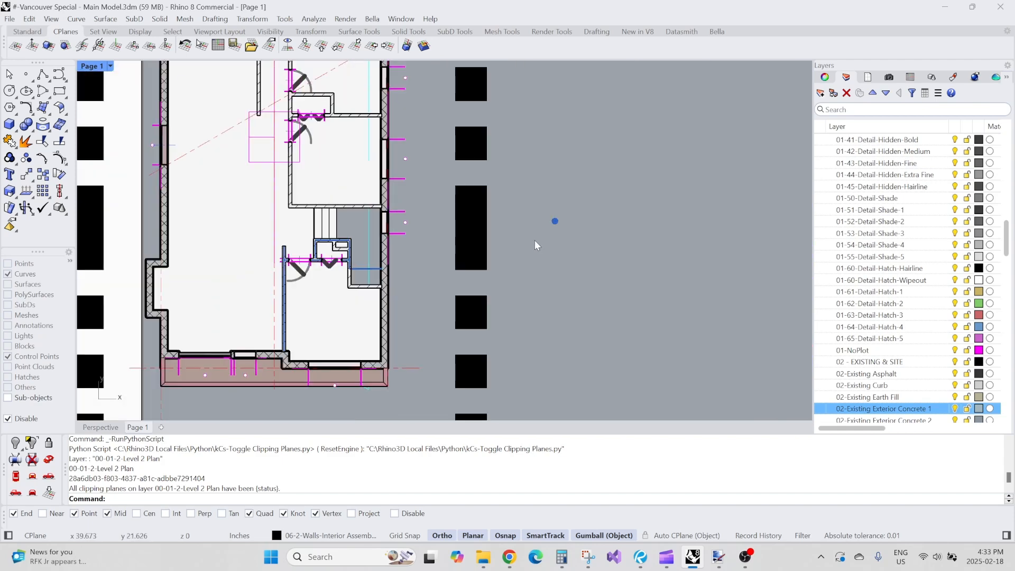
scroll(536, 240, down, 1)
scroll(392, 246, up, 2)
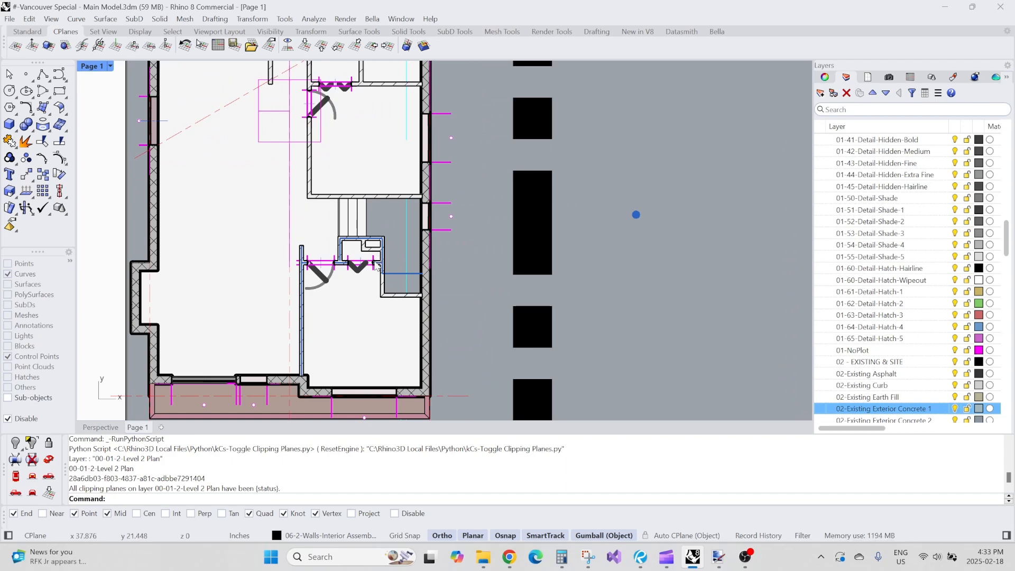
scroll(365, 267, up, 4)
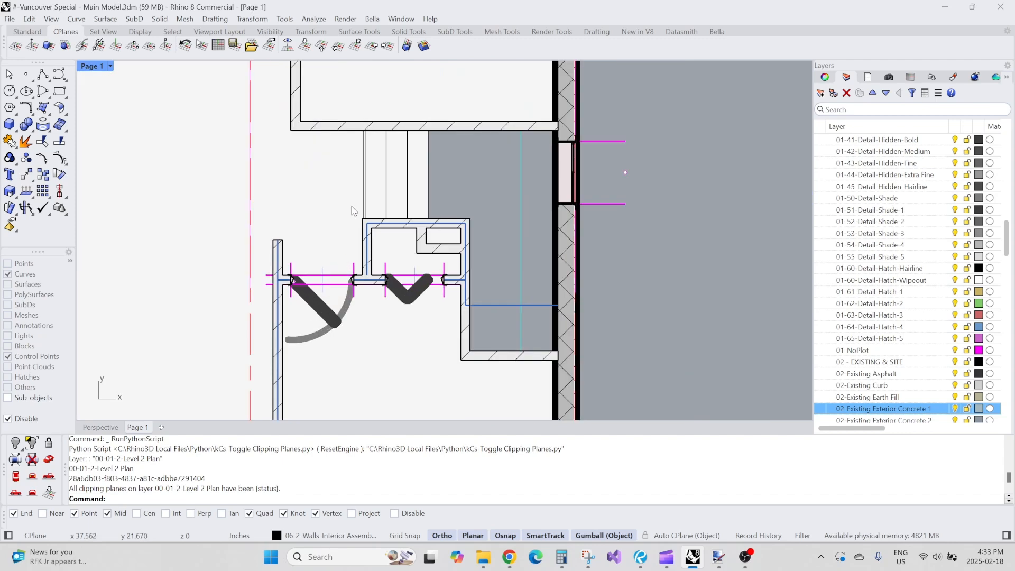
Step: Delete the new detail view from the layout
scroll(352, 213, down, 10)
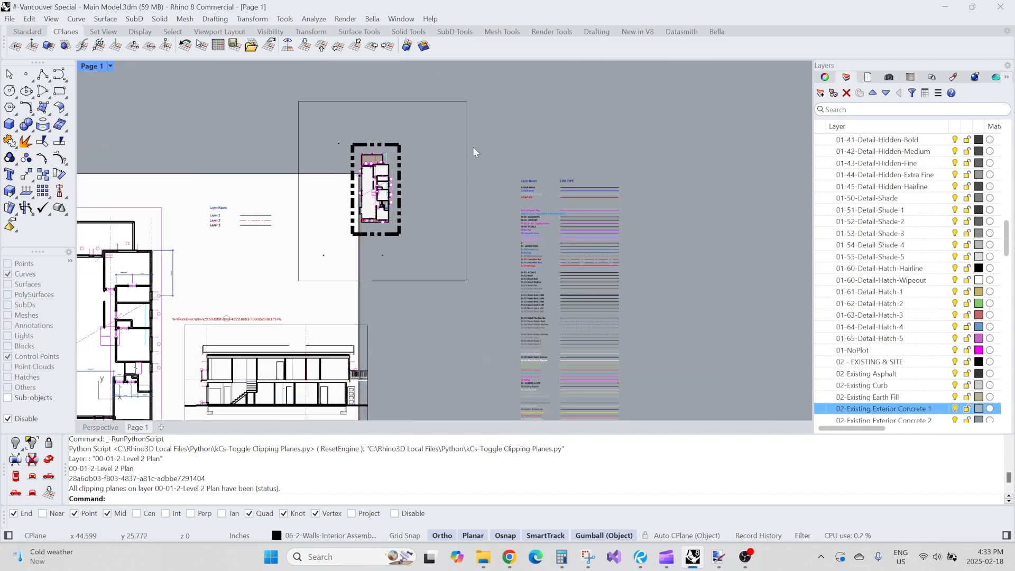
right_drag(500, 136, 553, 176)
drag(539, 123, 497, 157)
text(E)
key(Return)
scroll(368, 234, down, 4)
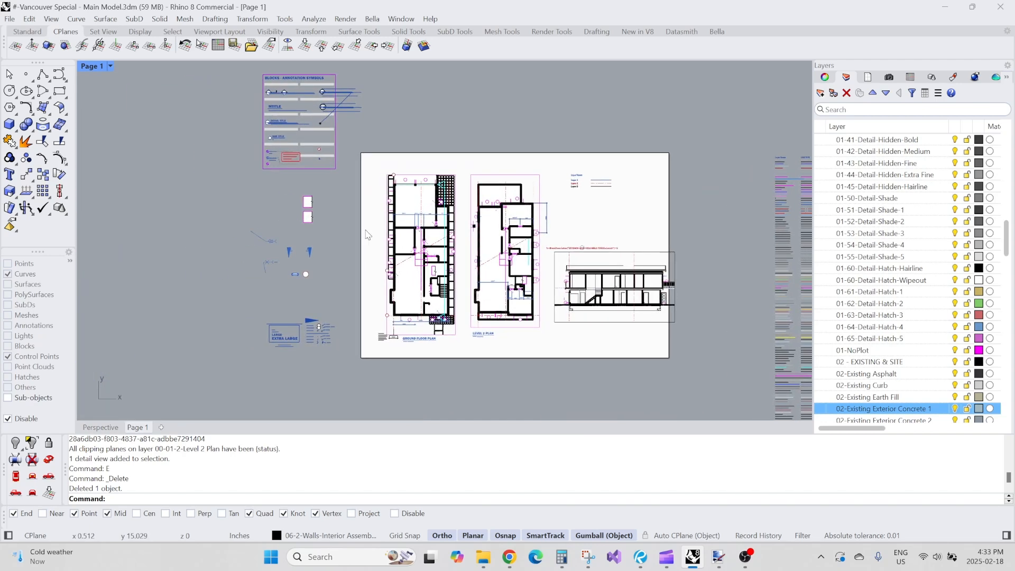
Step: Examine the two X-000 marker blocks on the annotation symbols sheet beside the layout
mouse_move(304, 89)
right_down()
mouse_move(370, 168)
mouse_move(402, 229)
right_up()
scroll(370, 173, up, 10)
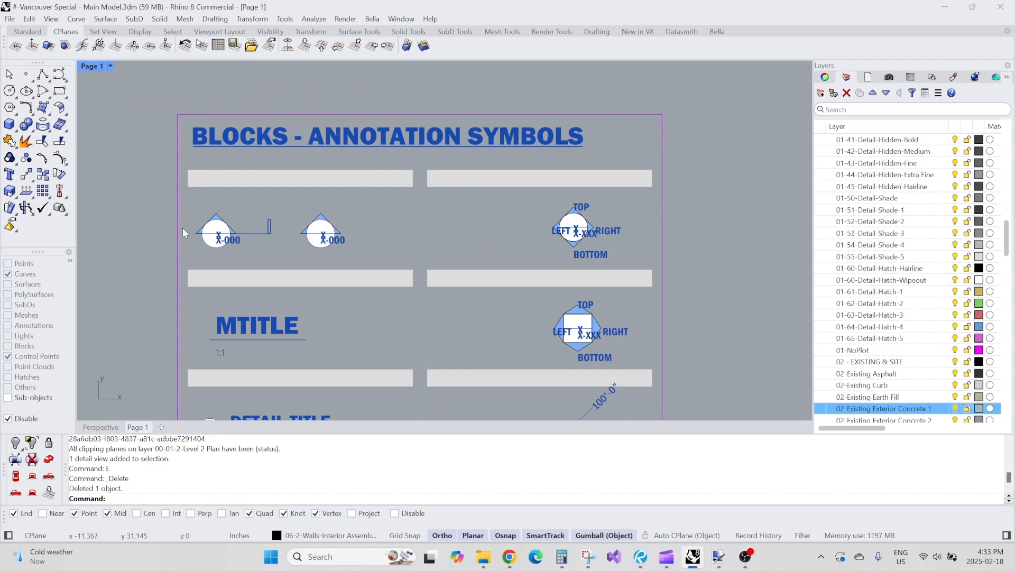
scroll(183, 227, up, 5)
mouse_move(260, 117)
right_down()
mouse_move(243, 204)
mouse_move(243, 178)
right_up()
scroll(243, 196, down, 2)
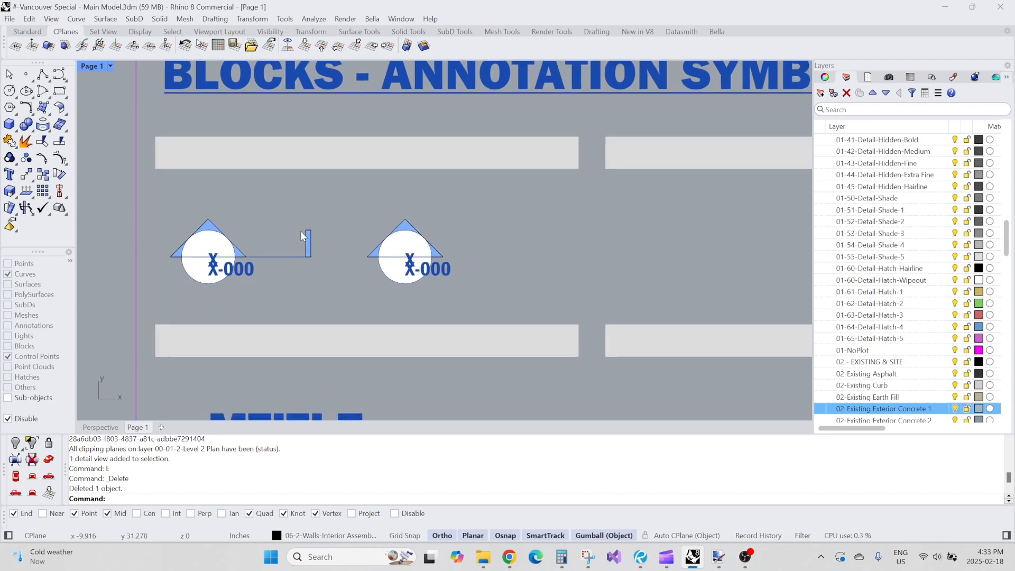
scroll(240, 259, up, 6)
click(237, 296)
key(Escape)
scroll(312, 274, down, 2)
scroll(597, 303, up, 2)
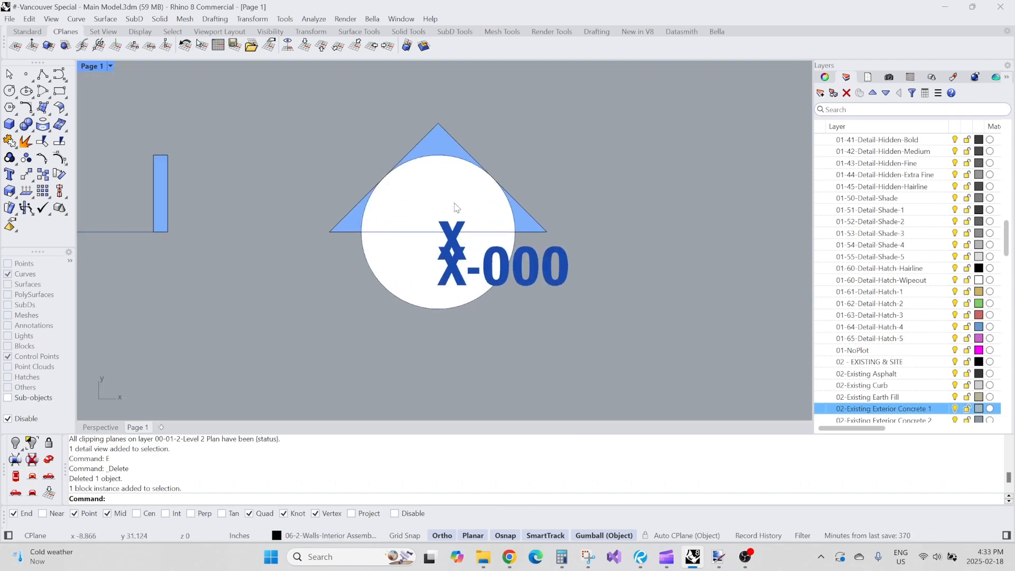
scroll(423, 209, down, 1)
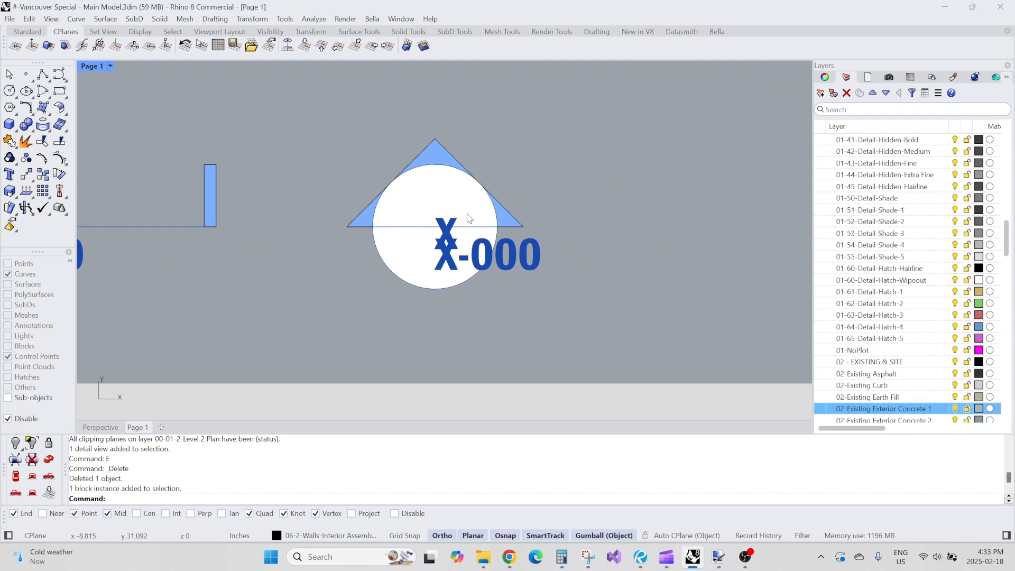
scroll(460, 212, down, 2)
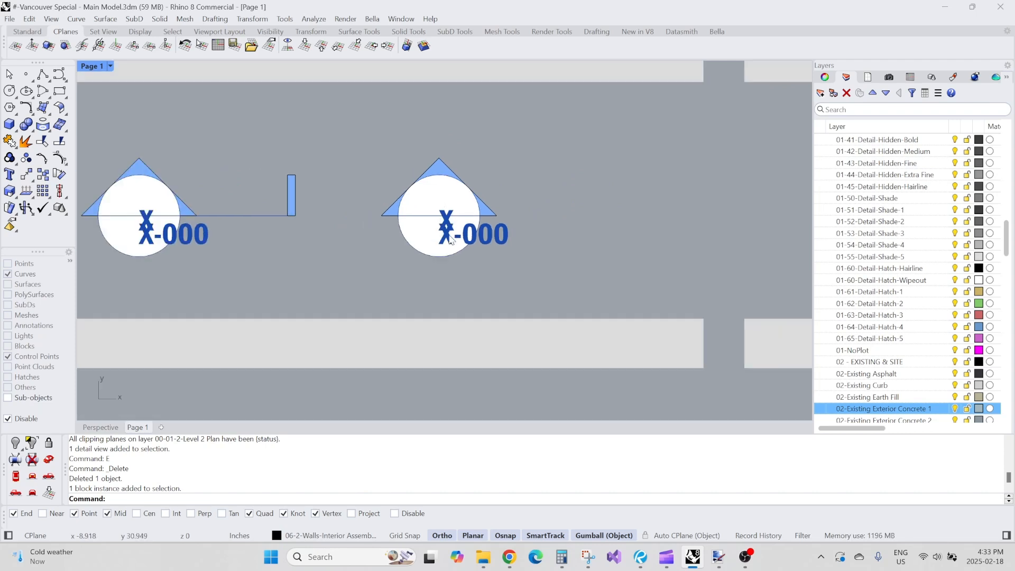
Step: Examine the four-direction X-XXX markers and the MTITLE, DETAIL TITLE and SUB TITLE blocks on the annotation symbols sheet
scroll(395, 201, down, 4)
right_drag(667, 317, 434, 300)
scroll(502, 253, up, 4)
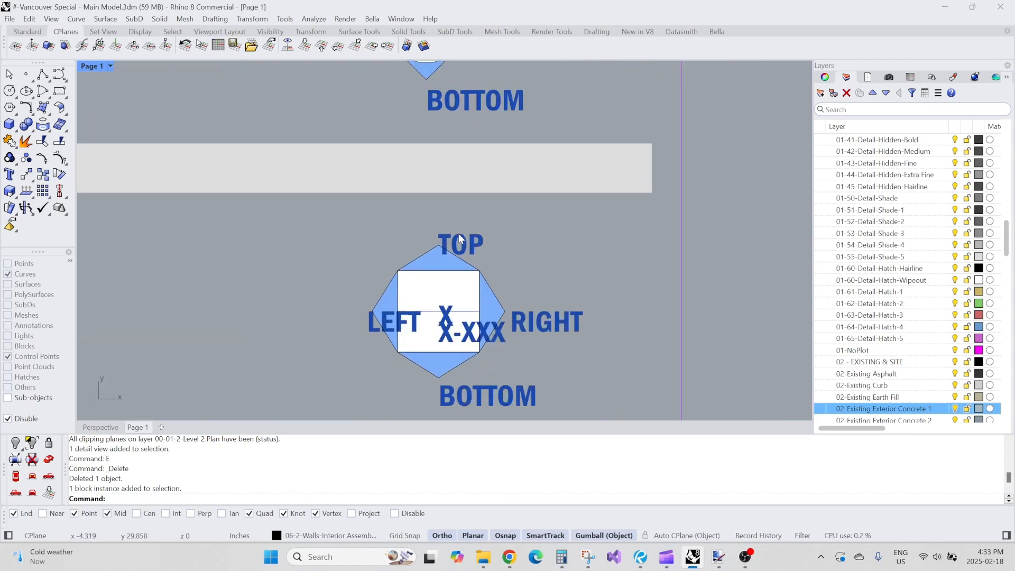
scroll(494, 250, down, 3)
right_drag(408, 218, 492, 184)
right_drag(565, 209, 564, 240)
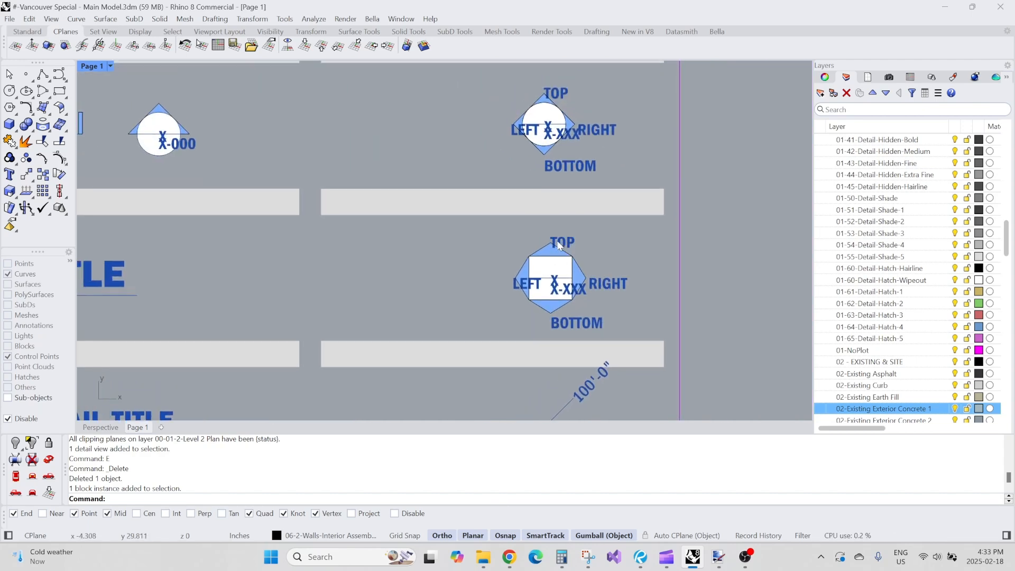
scroll(523, 213, down, 2)
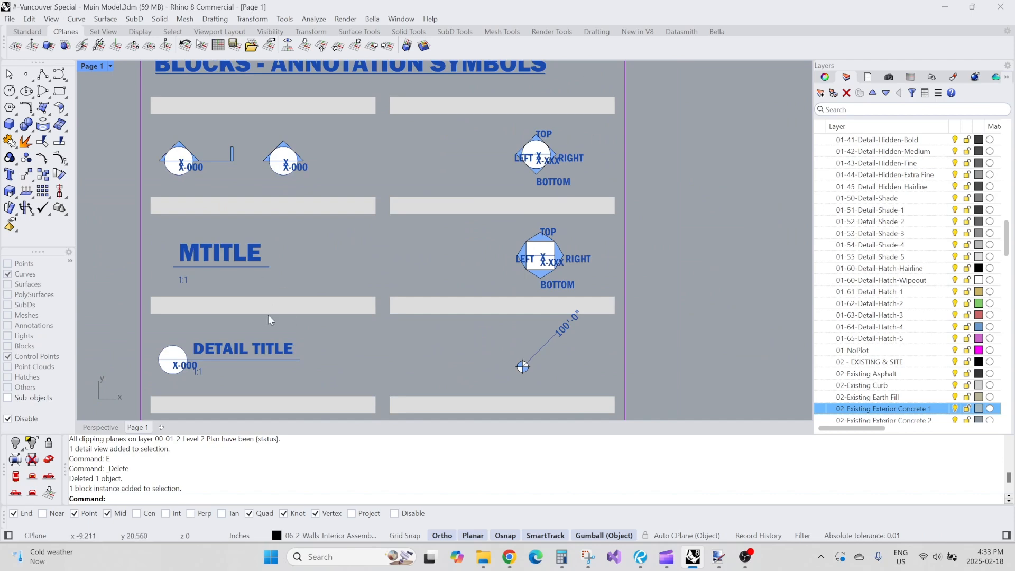
right_drag(262, 344, 259, 274)
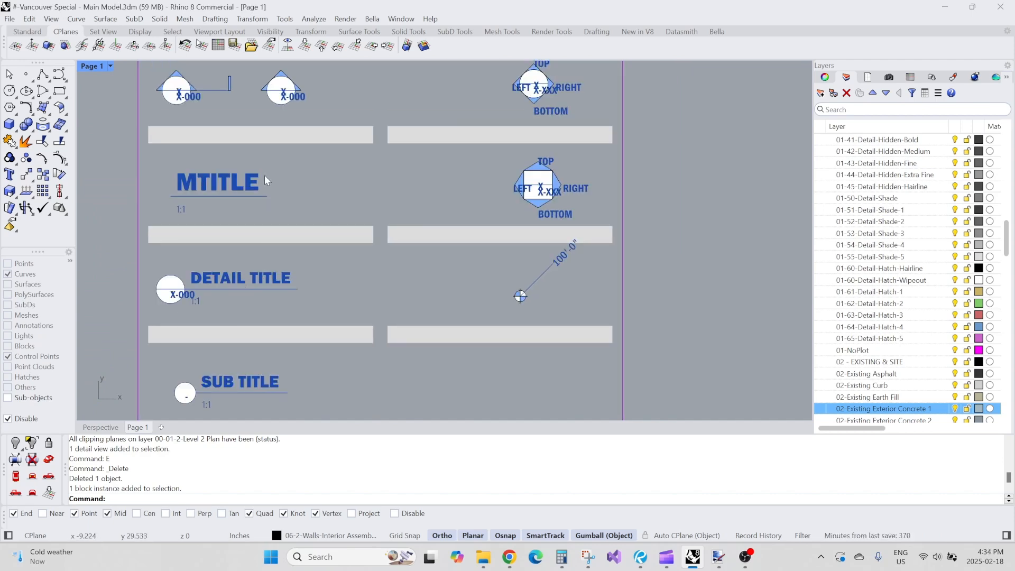
scroll(266, 198, down, 4)
scroll(215, 269, up, 4)
scroll(314, 191, down, 9)
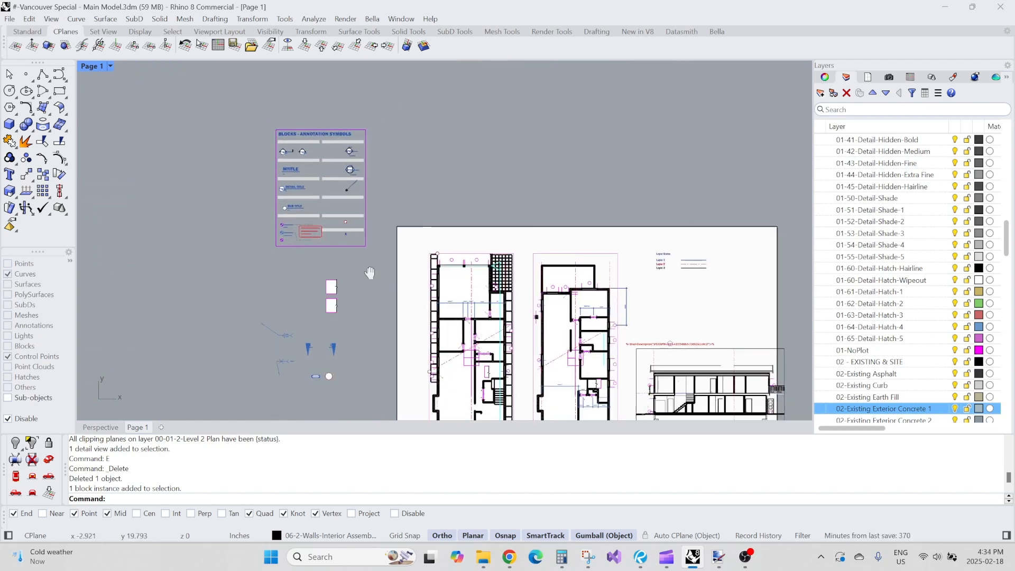
Step: Compare the Ground Floor Plan title and scale on the layout with the detail title blocks on the symbols sheet
right_drag(369, 275, 306, 153)
scroll(341, 312, up, 14)
scroll(436, 354, up, 5)
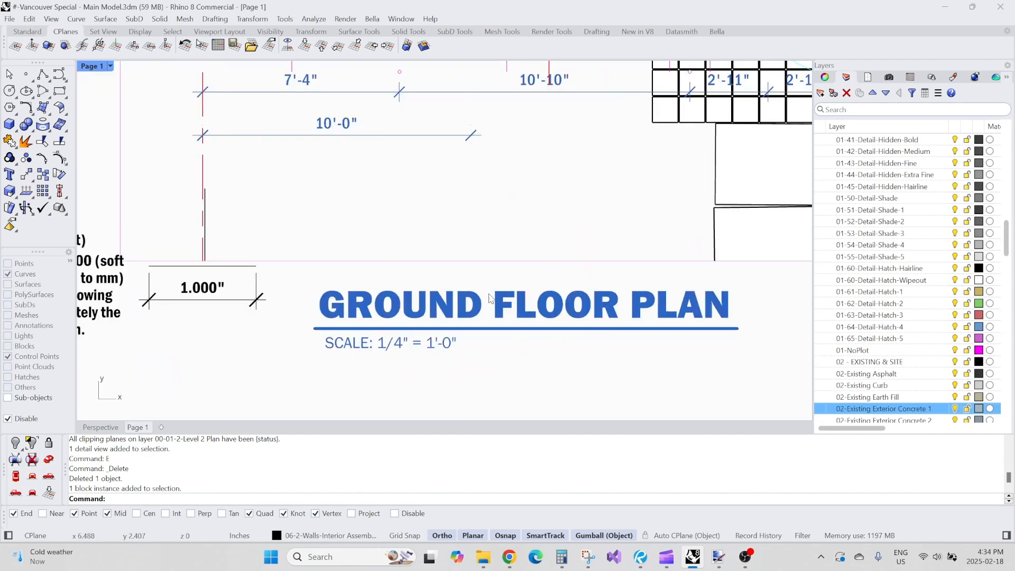
scroll(487, 302, down, 6)
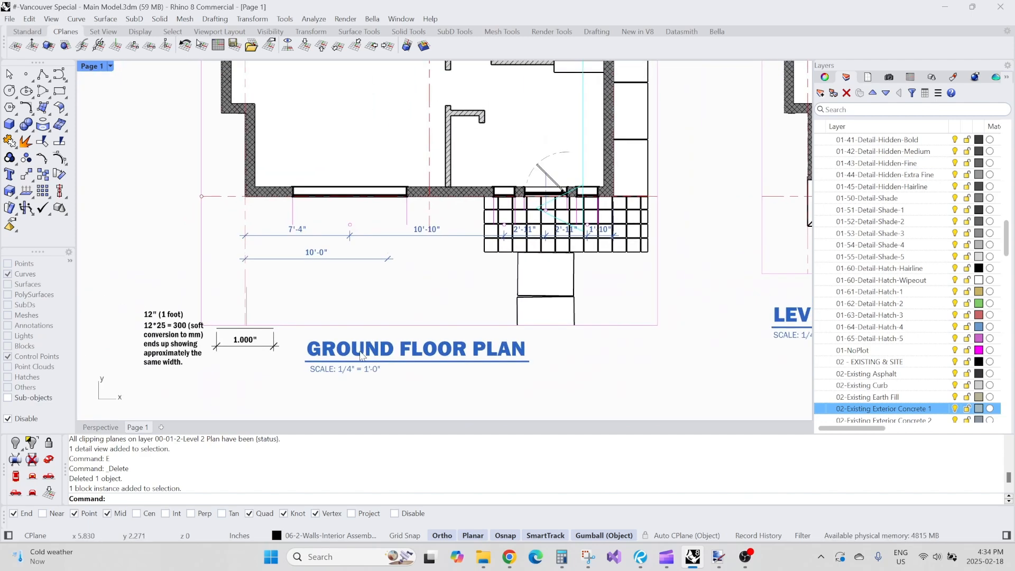
scroll(360, 353, down, 8)
right_drag(277, 198, 417, 394)
right_drag(281, 155, 397, 302)
scroll(288, 170, up, 12)
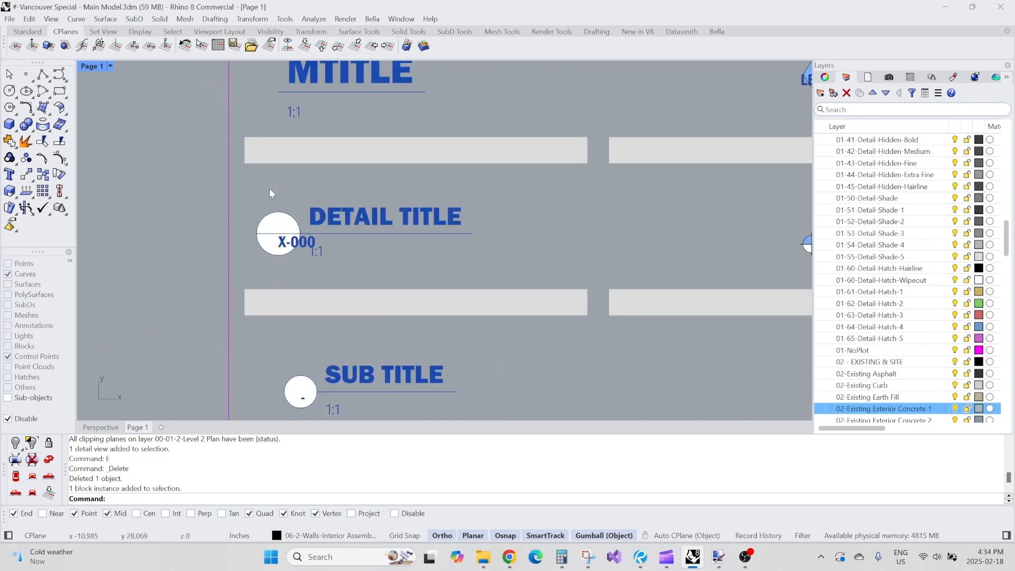
scroll(303, 209, down, 6)
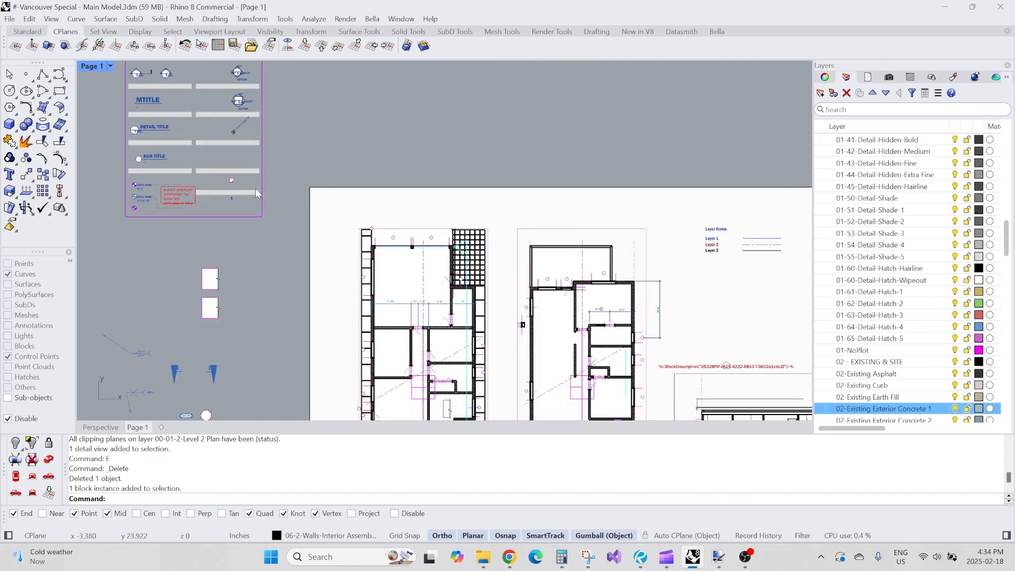
Step: Inspect the pentagon tag and red BlockDescription text above the building section detail
scroll(256, 189, up, 4)
right_drag(381, 231, 311, 165)
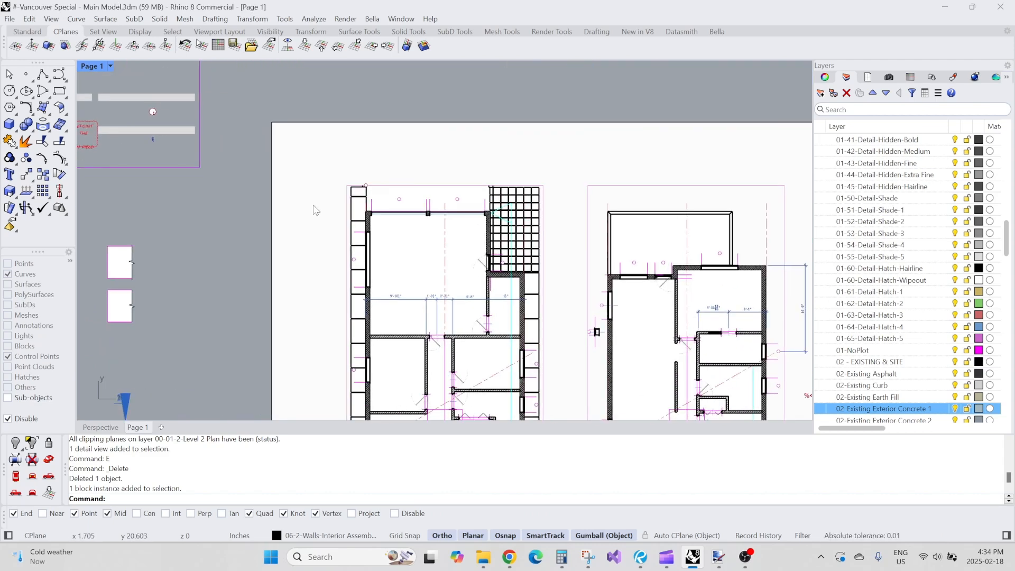
scroll(287, 205, down, 6)
right_drag(377, 231, 296, 189)
scroll(543, 262, up, 12)
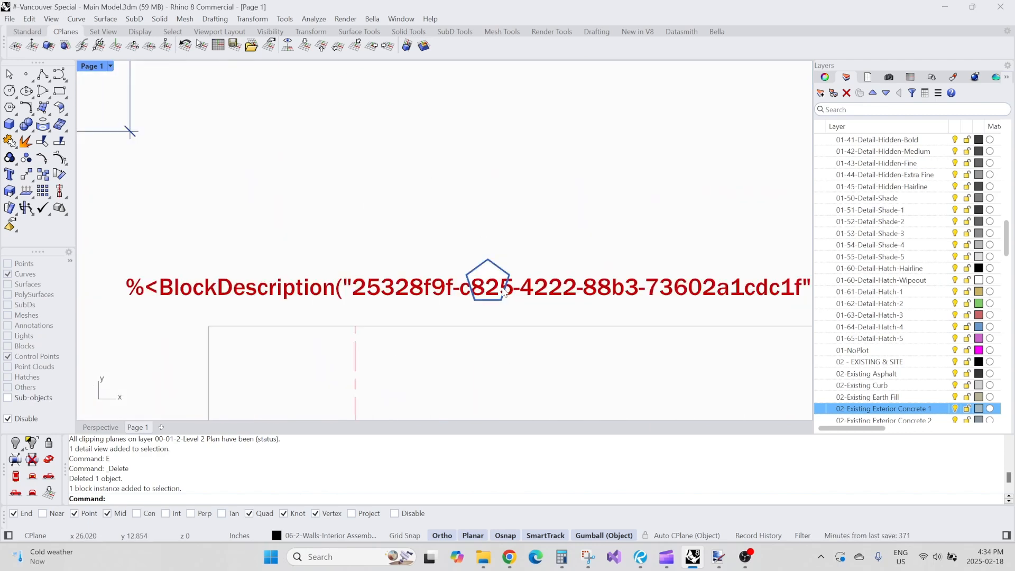
drag(529, 245, 475, 286)
click(489, 201)
Step: Activate the Ground Floor Plan detail, select an object above its upper wall and return to the layout
scroll(458, 269, down, 10)
right_drag(458, 270, 658, 326)
scroll(389, 353, up, 7)
right_drag(390, 353, 459, 252)
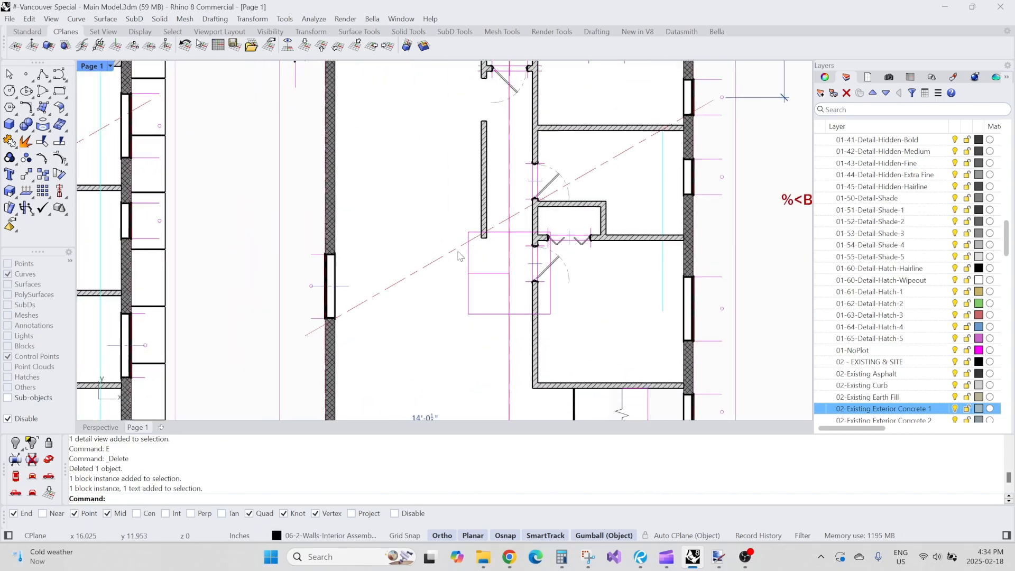
scroll(366, 305, down, 5)
right_drag(370, 182, 471, 361)
scroll(303, 151, up, 3)
double_click(300, 151)
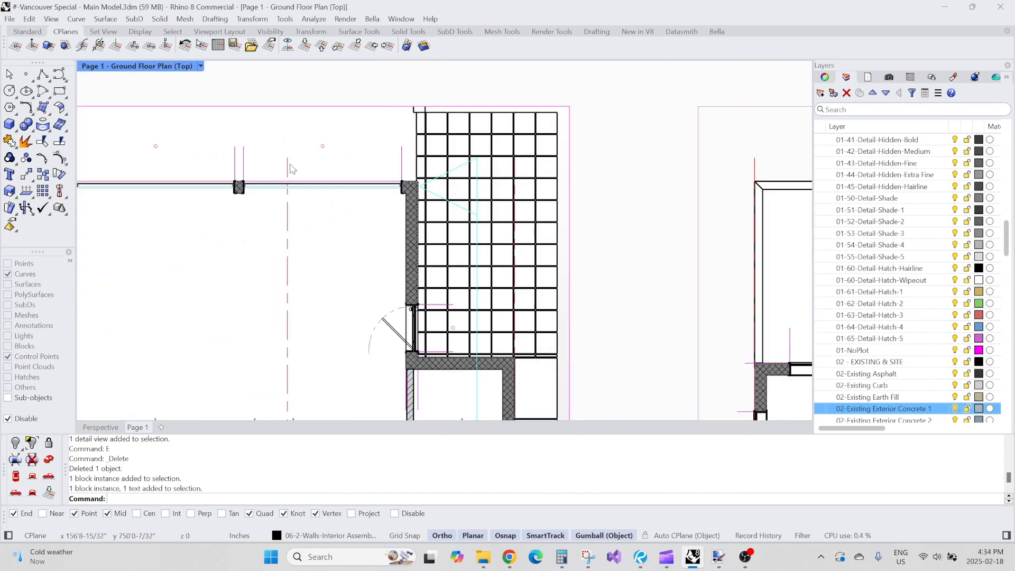
click(299, 151)
double_click(326, 86)
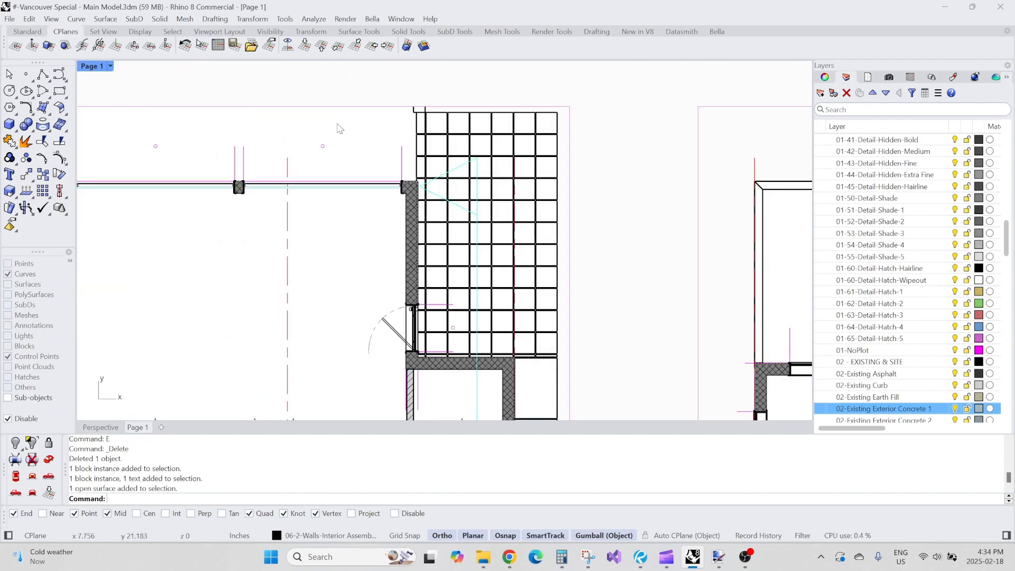
Step: Check the object properties of the Layer Name heading text on the layout
scroll(465, 142, down, 6)
right_drag(465, 141, 429, 169)
scroll(432, 166, down, 5)
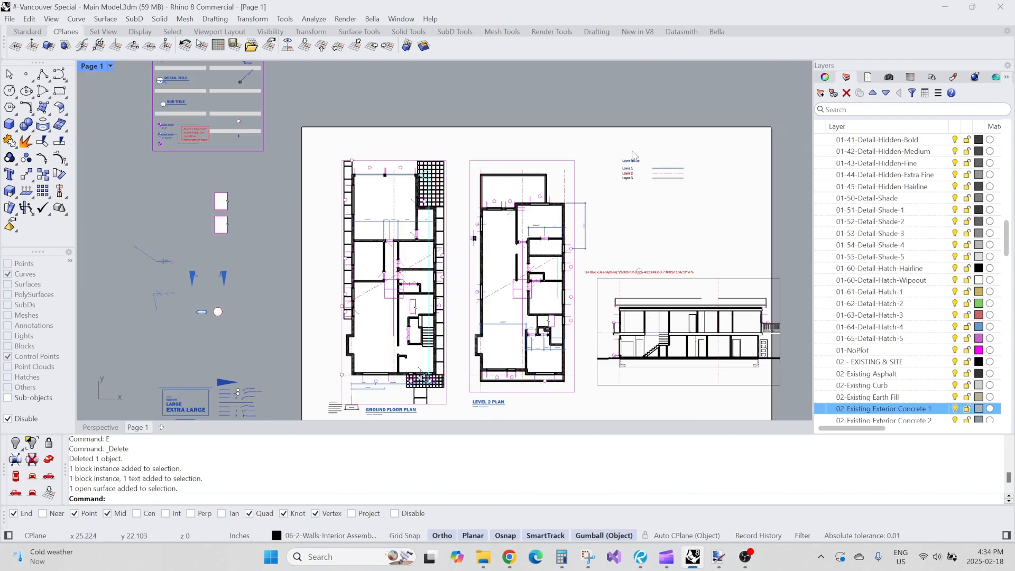
scroll(629, 160, up, 4)
click(628, 170)
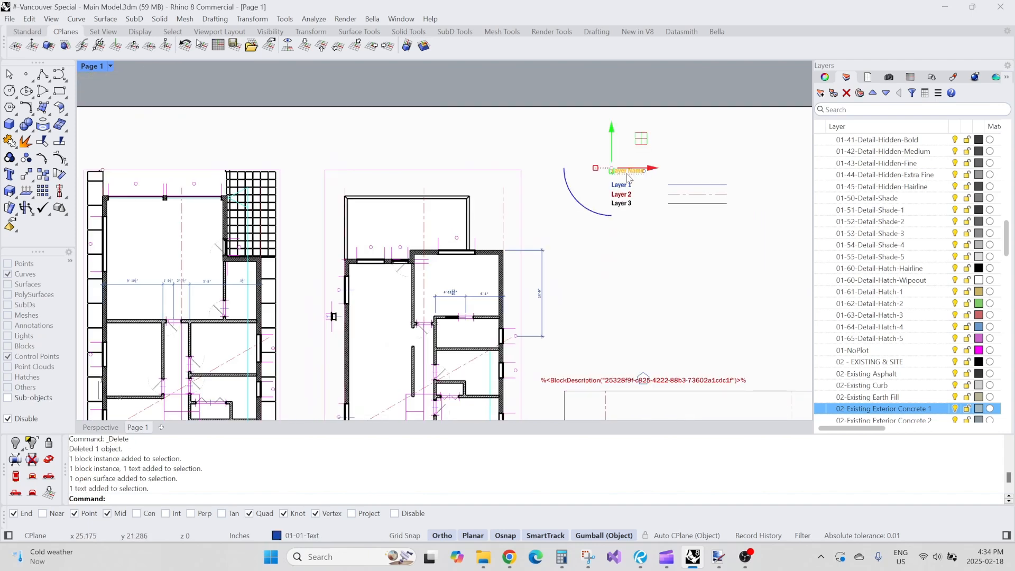
click(826, 78)
click(827, 95)
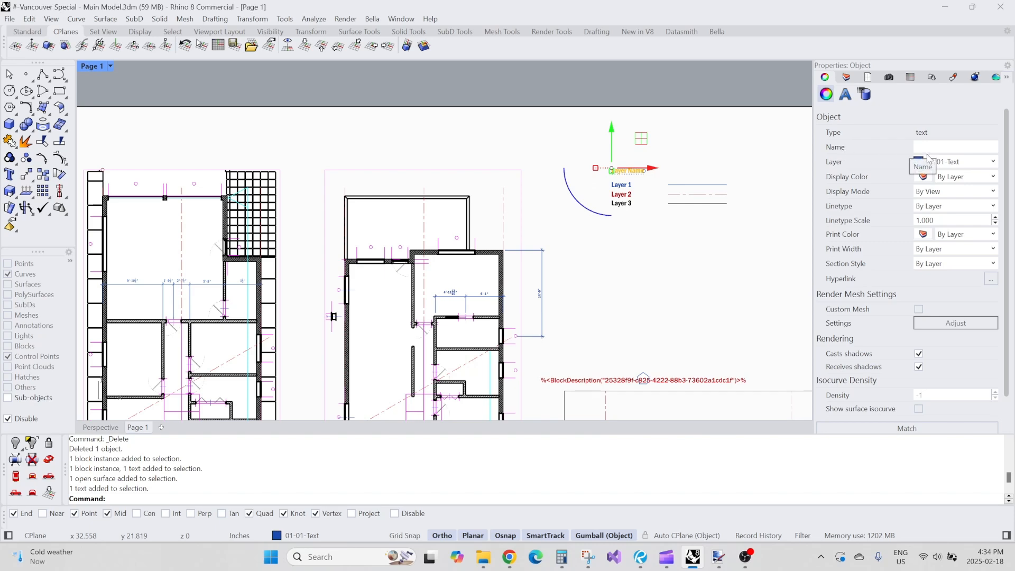
click(640, 81)
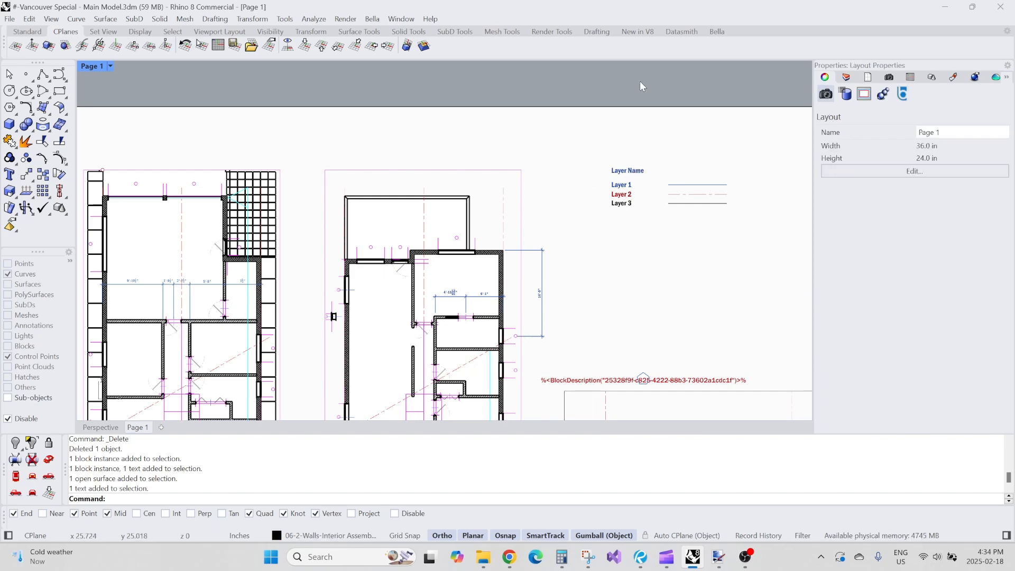
Step: Examine the floor plans and the loose annotation symbols beside the sheet, including the circular tag block
scroll(562, 157, down, 4)
scroll(522, 163, up, 4)
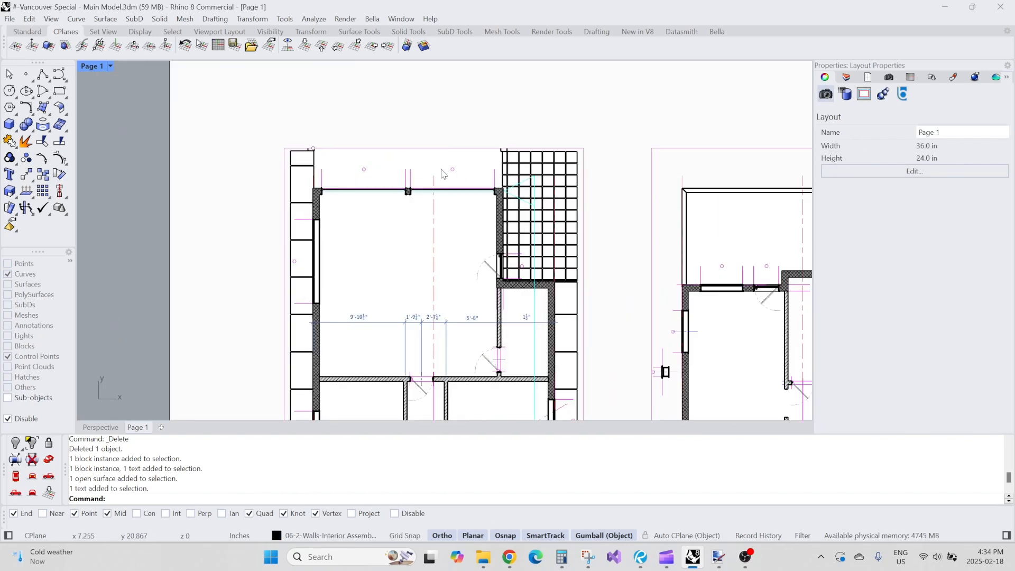
scroll(446, 175, down, 5)
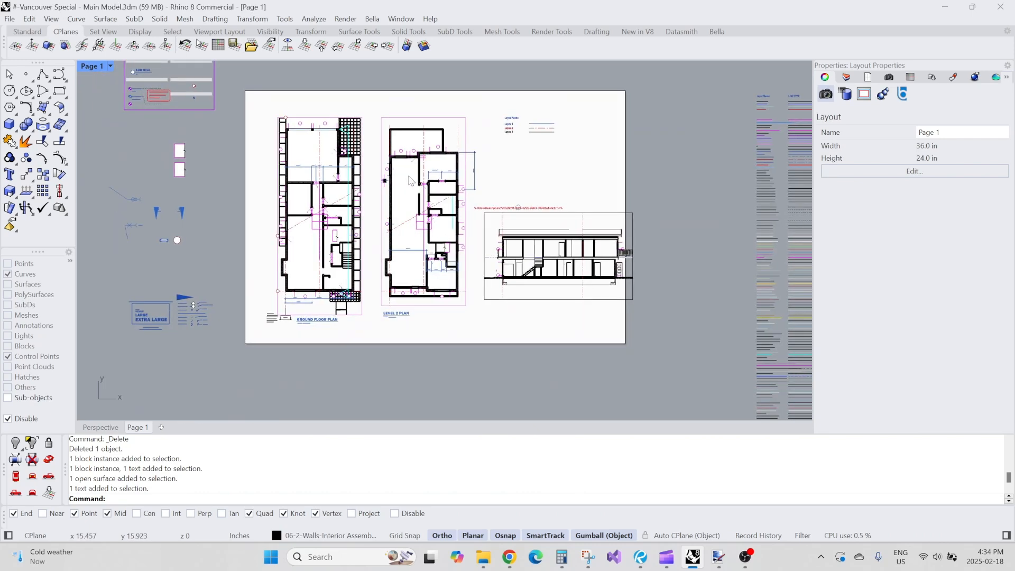
right_drag(376, 231, 425, 301)
scroll(365, 178, up, 6)
scroll(365, 191, down, 4)
right_drag(269, 157, 437, 189)
scroll(380, 309, up, 3)
click(421, 277)
click(493, 268)
scroll(441, 270, down, 6)
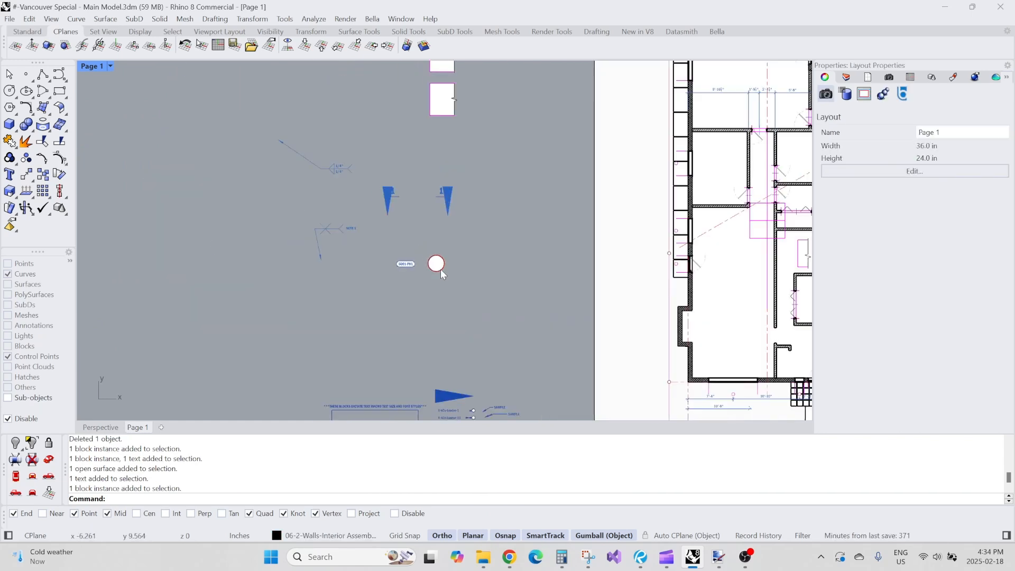
Step: Inspect the pentagon tag and its BlockDescription text by selecting them as a group and individually
right_drag(600, 204, 301, 249)
scroll(301, 249, down, 5)
right_drag(525, 246, 407, 245)
scroll(591, 262, up, 10)
scroll(628, 256, up, 2)
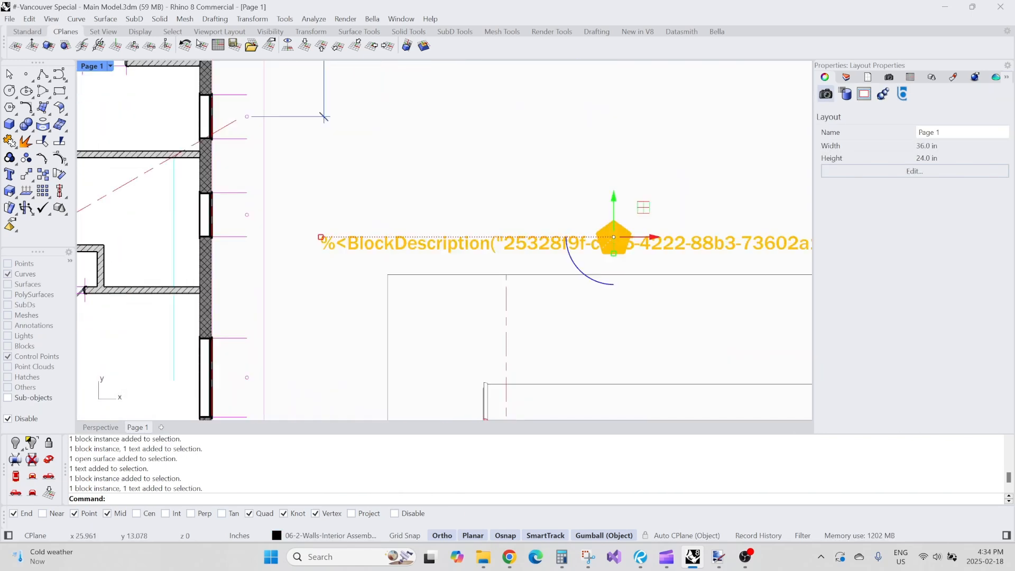
click(617, 238)
click(699, 190)
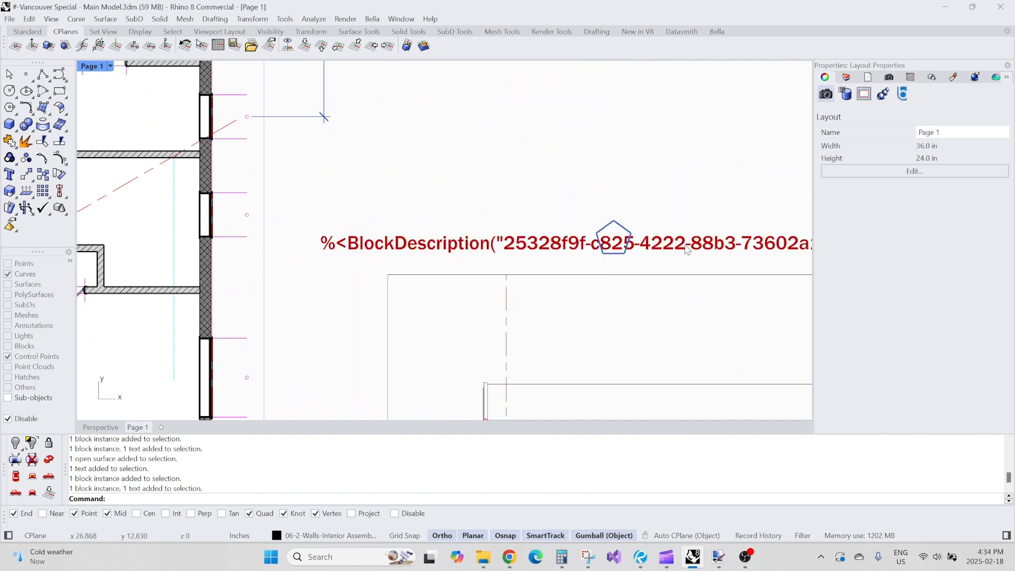
ctrl+shift+click(685, 246)
click(679, 182)
click(613, 234)
click(673, 183)
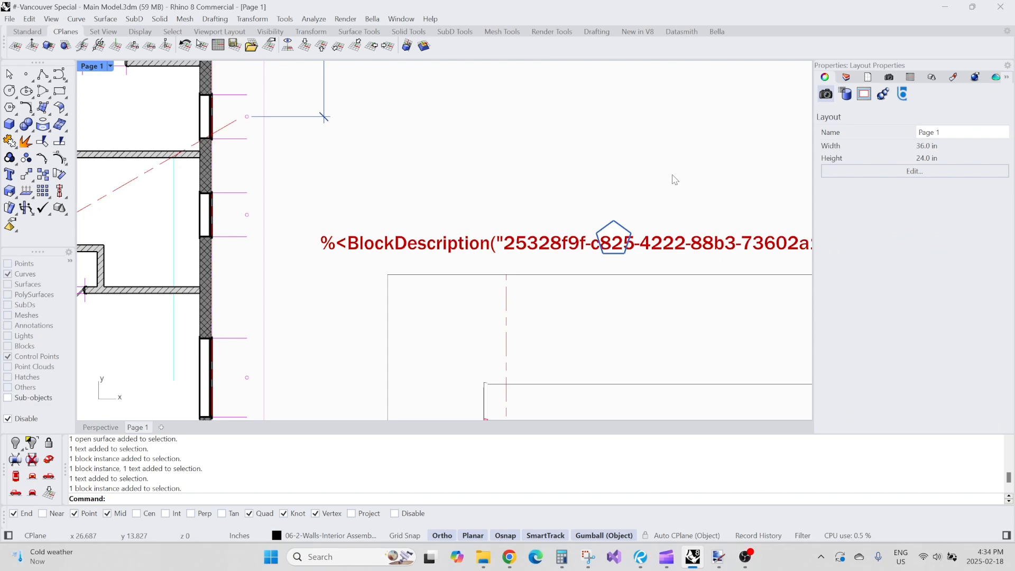
Step: Move the grouped pentagon tag and BlockDescription text straight down onto the upper edge of the building section detail
scroll(637, 219, up, 6)
scroll(581, 215, down, 3)
drag(590, 203, 570, 302)
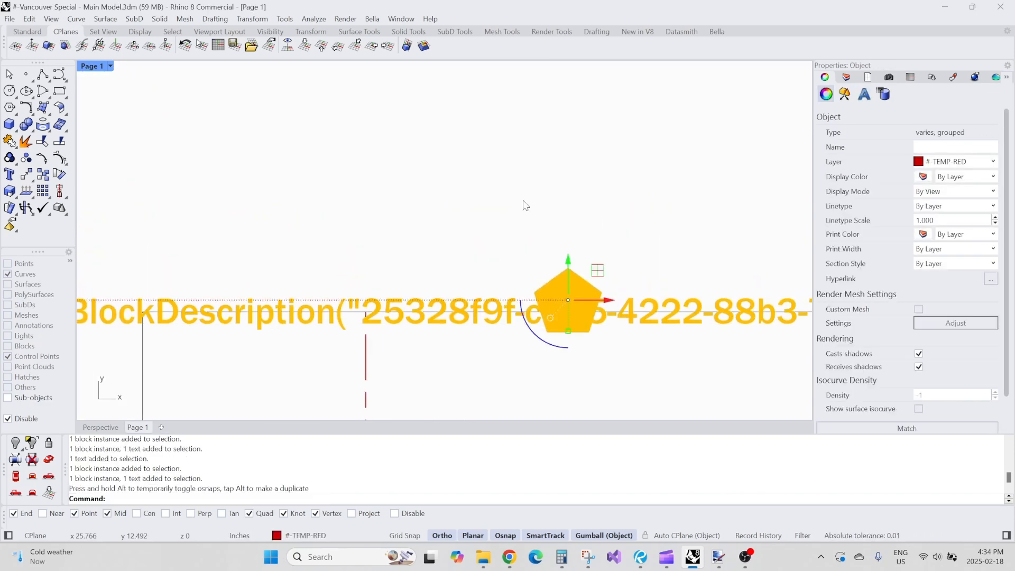
click(537, 277)
scroll(538, 277, up, 1)
scroll(550, 270, down, 4)
scroll(560, 267, up, 2)
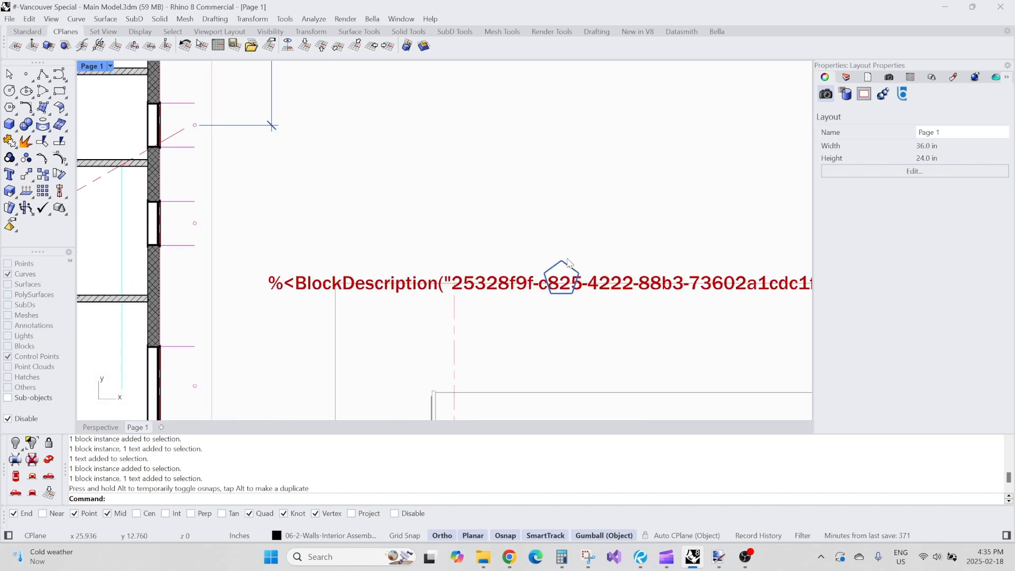
Step: Bring the grouped pentagon tag and BlockDescription text forward in the draw order with BringForward
click(569, 264)
text(BringForward)
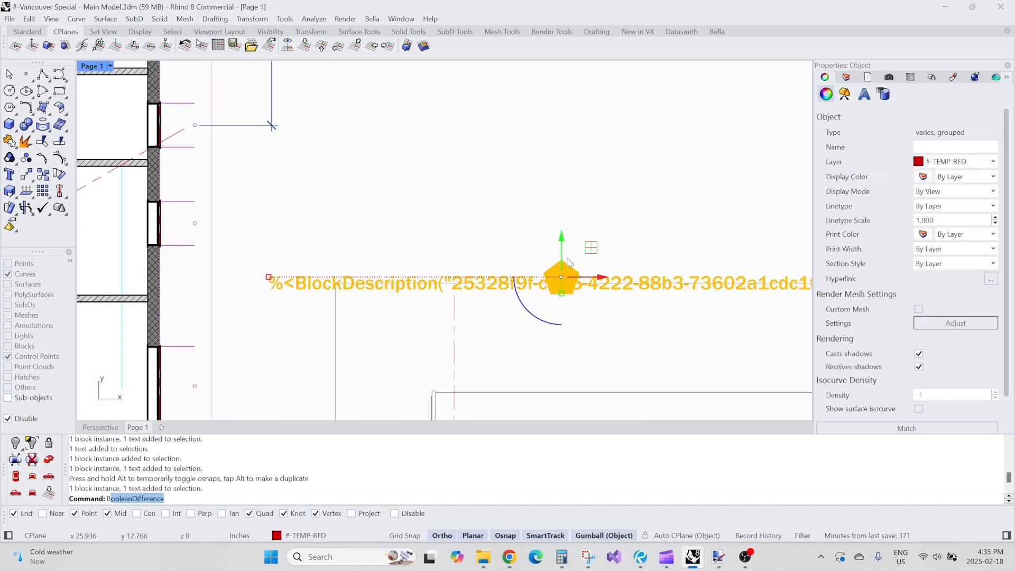
key(Return)
click(486, 210)
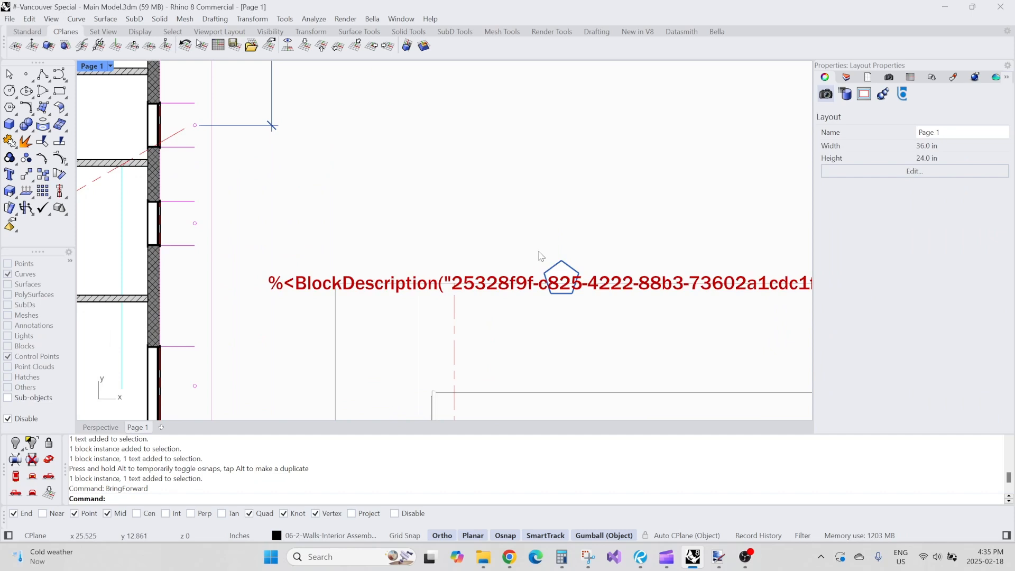
Step: Bring the grouped pentagon tag and BlockDescription text to the top of the draw order with BringToFront
scroll(540, 256, up, 1)
click(567, 273)
text(Bring)
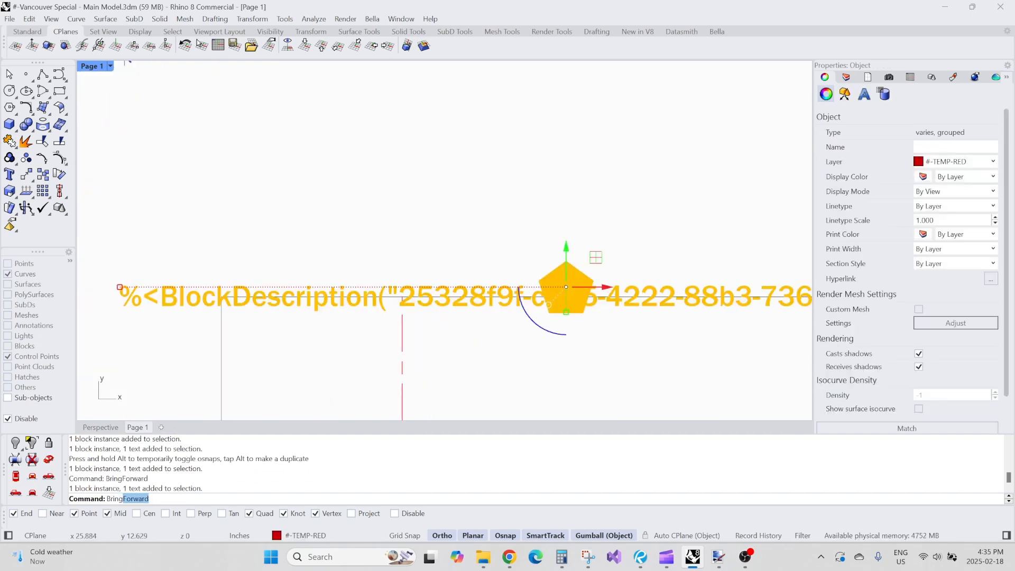
text(ToFront)
key(Return)
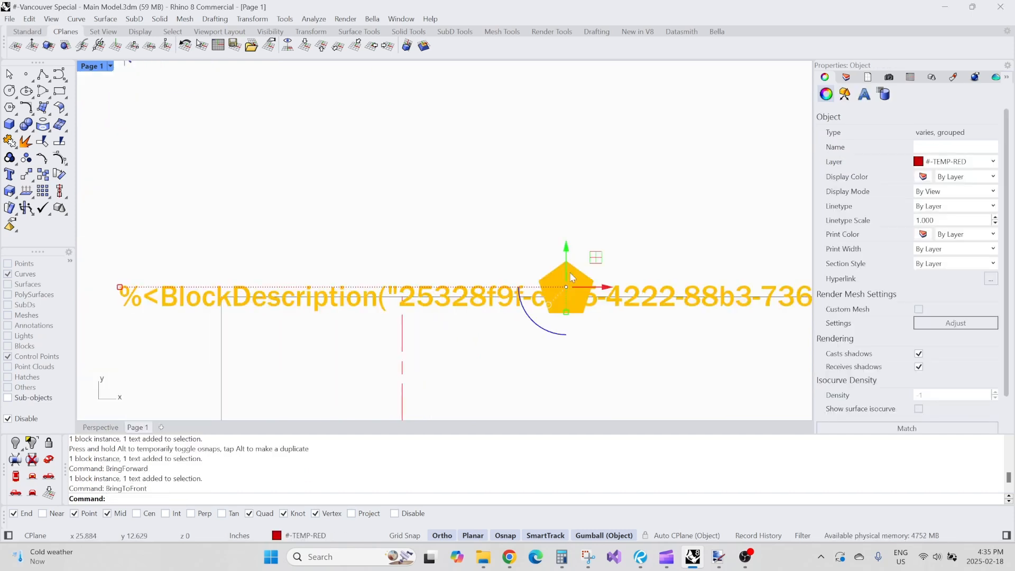
click(496, 220)
scroll(494, 220, down, 3)
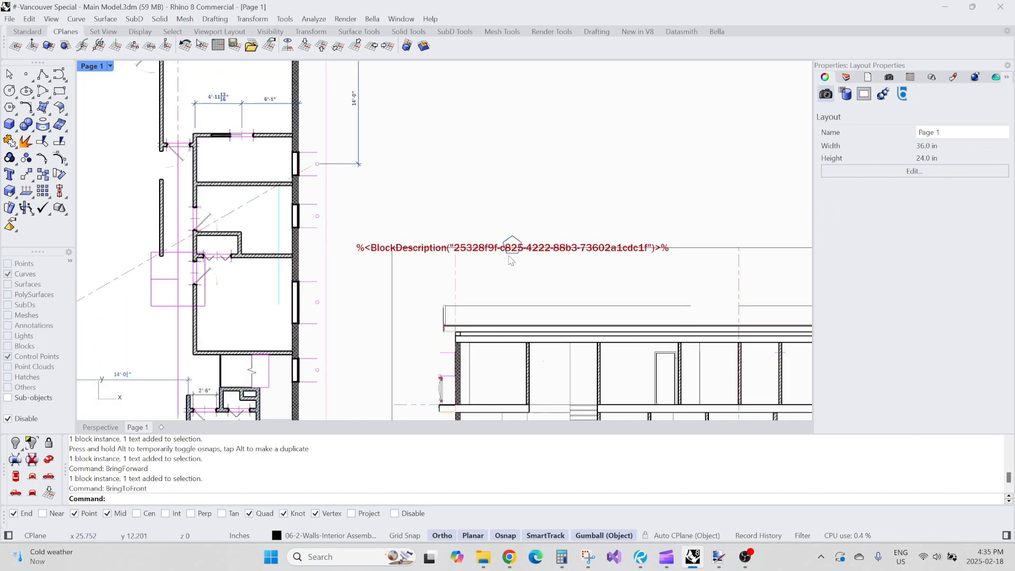
Step: Move the grouped pentagon tag and text onto the dashed vertical gridline just inside the section detail's upper edge
scroll(511, 261, up, 3)
click(512, 259)
click(546, 288)
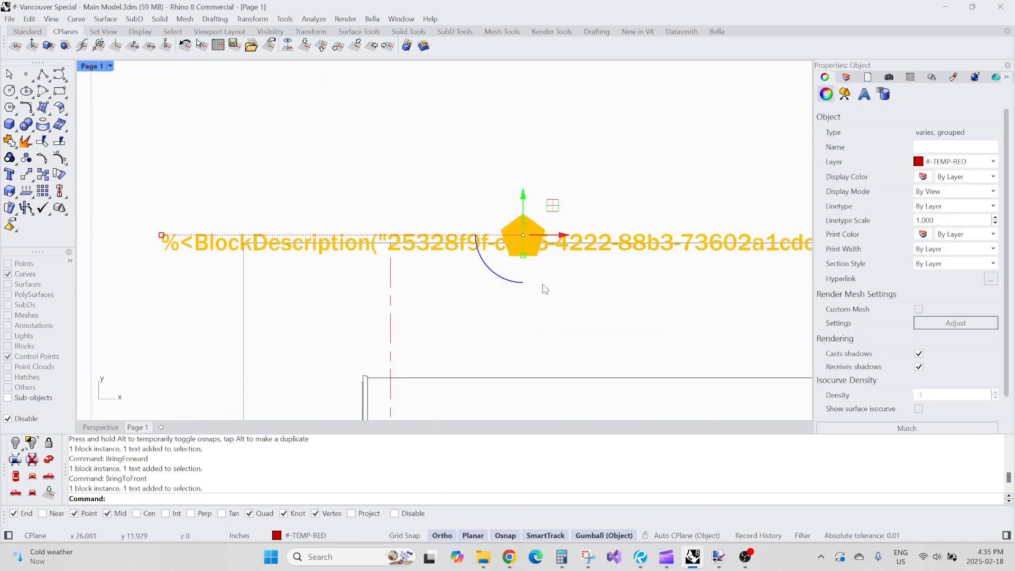
drag(544, 205, 392, 270)
click(523, 218)
click(406, 179)
scroll(399, 259, up, 3)
scroll(444, 288, down, 3)
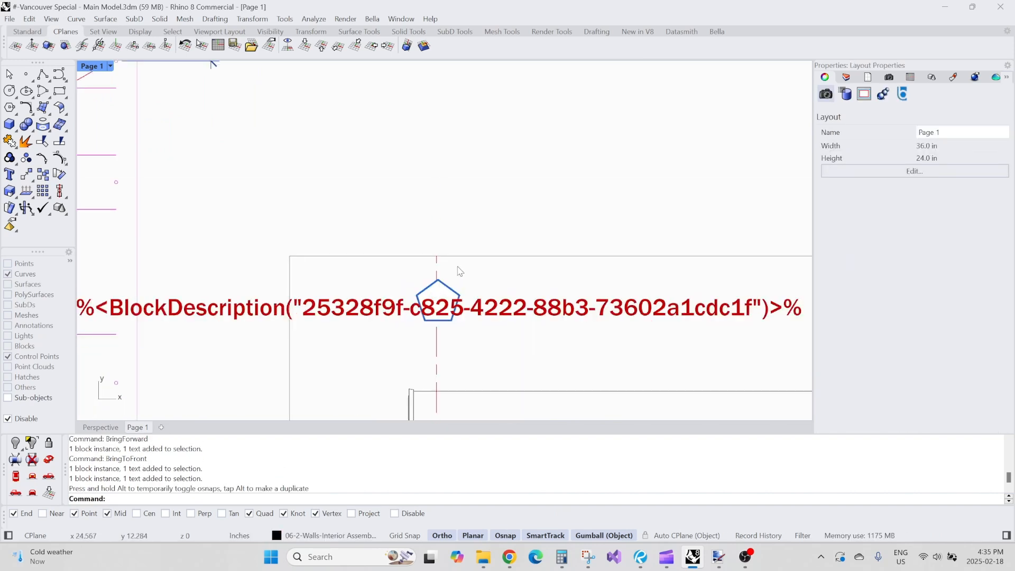
Step: Move the grouped pentagon tag and text up into the blank area above the building section detail
click(440, 304)
right_drag(467, 222, 444, 302)
scroll(444, 302, down, 4)
drag(425, 354, 526, 236)
click(470, 178)
Step: Delete the two stray points near the leader samples outside the sheet
scroll(458, 233, down, 4)
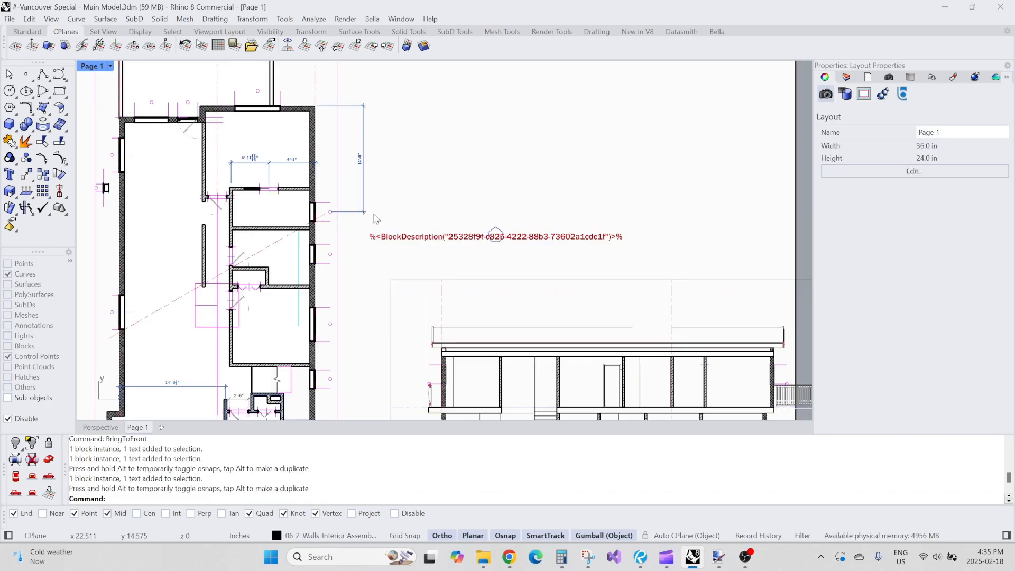
scroll(456, 232, down, 5)
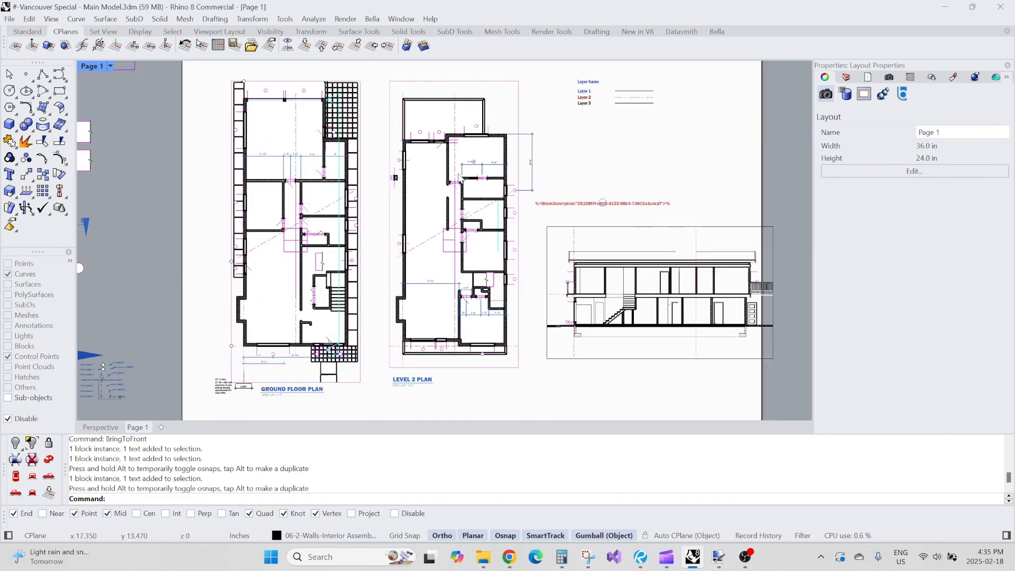
right_drag(103, 342, 361, 262)
scroll(356, 279, up, 10)
scroll(361, 304, up, 4)
drag(401, 279, 432, 368)
text(e)
key(Return)
Step: Draw a three-point leader beside the leader samples with the Q1 alias, arrowhead at the lower end and a horizontal landing
scroll(340, 258, down, 6)
right_drag(533, 253, 431, 190)
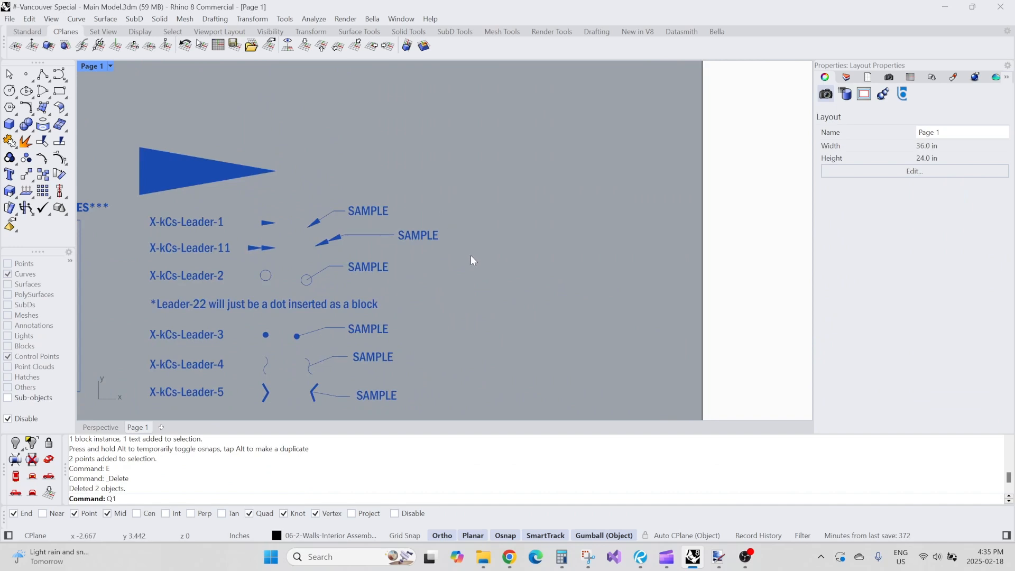
key(Return)
click(460, 272)
click(503, 225)
click(549, 226)
key(Return)
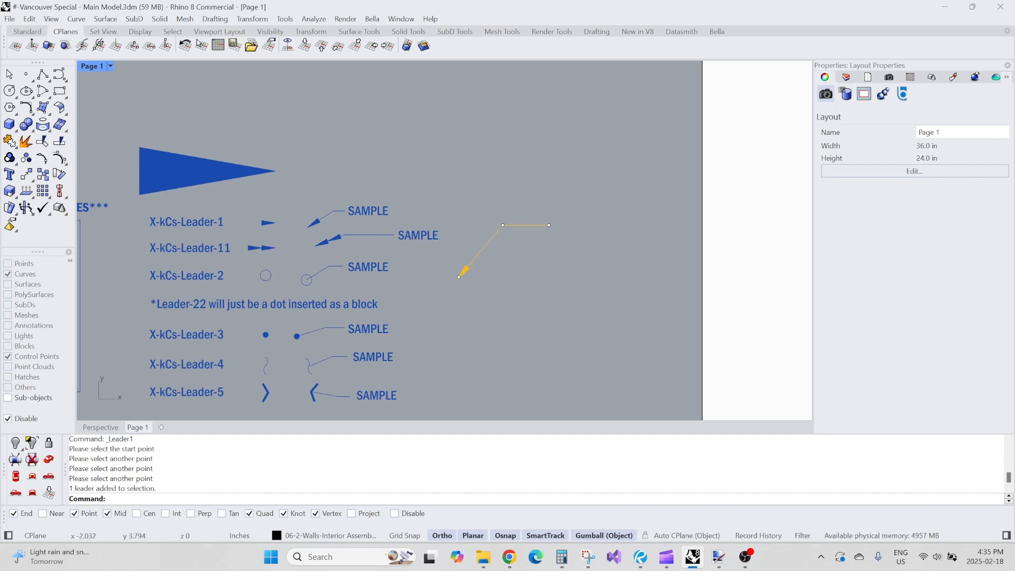
Step: Reshape the drawn leader by lowering its elbow and landing points
click(526, 225)
scroll(489, 201, up, 1)
drag(487, 203, 635, 256)
drag(535, 231, 537, 259)
mouse_move(567, 229)
mouse_down()
mouse_move(532, 275)
mouse_move(542, 210)
mouse_move(572, 210)
mouse_move(558, 244)
mouse_up()
click(516, 297)
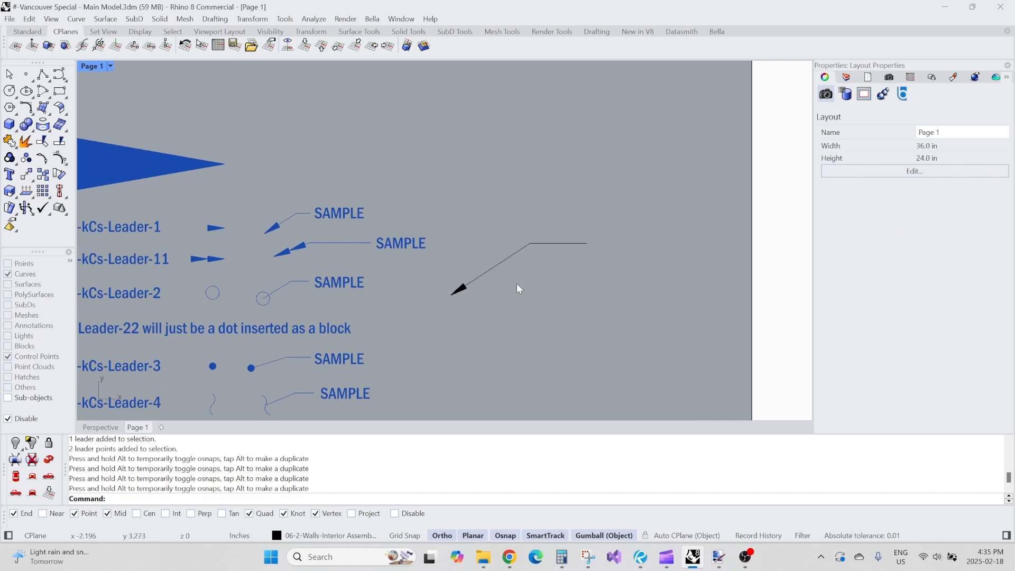
Step: Compare the block scale settings of the small X-kCs-Leader-1 arrowhead and the large blue arrowhead above it
scroll(454, 260, down, 3)
scroll(356, 219, up, 3)
click(357, 218)
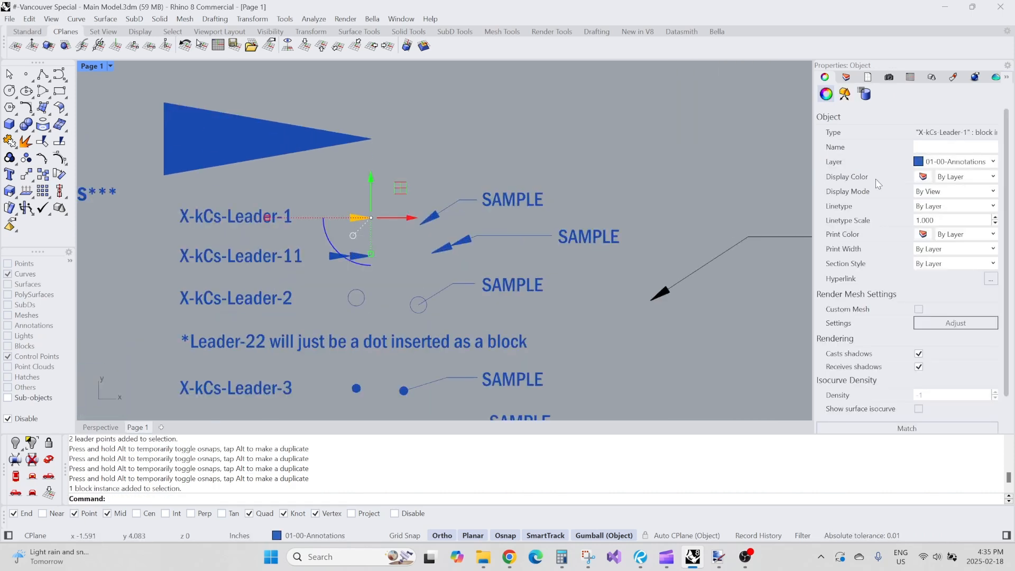
click(845, 95)
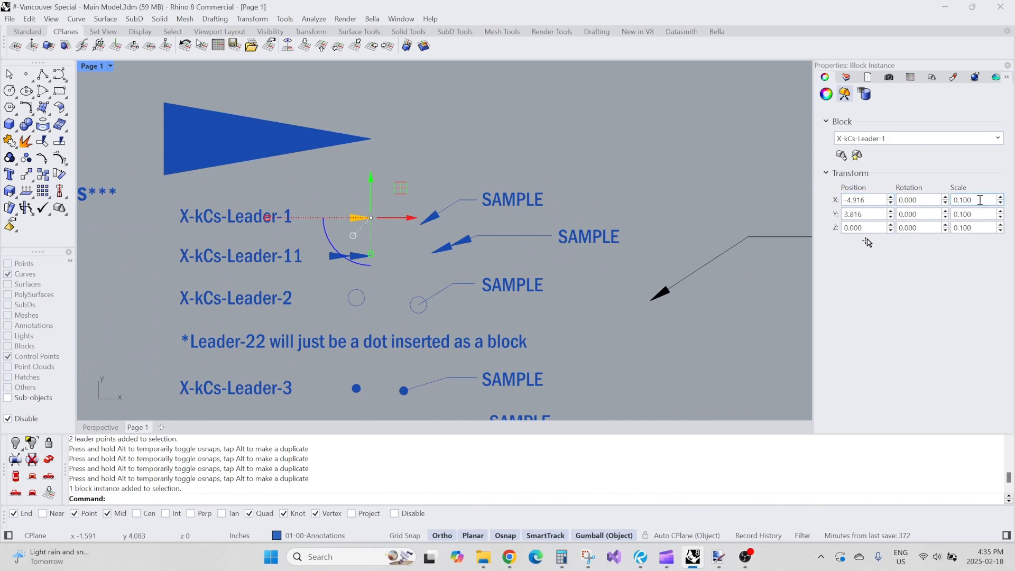
click(602, 157)
right_drag(428, 128, 446, 192)
scroll(439, 193, down, 6)
drag(416, 162, 392, 212)
scroll(329, 139, up, 7)
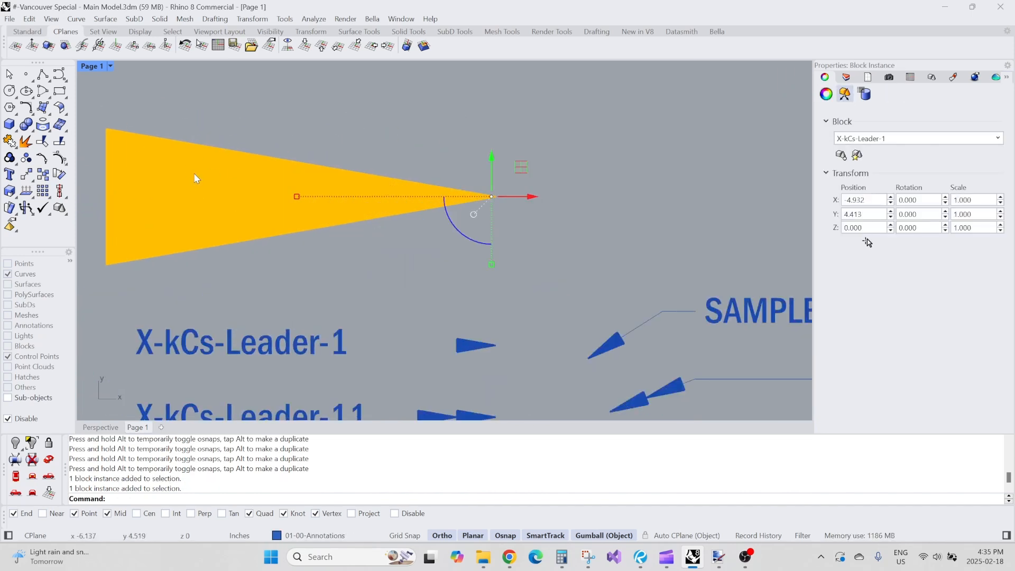
Step: Inspect the drawn leader's annotation properties, including its user arrow block and arrow size
scroll(233, 161, down, 6)
click(696, 233)
click(694, 245)
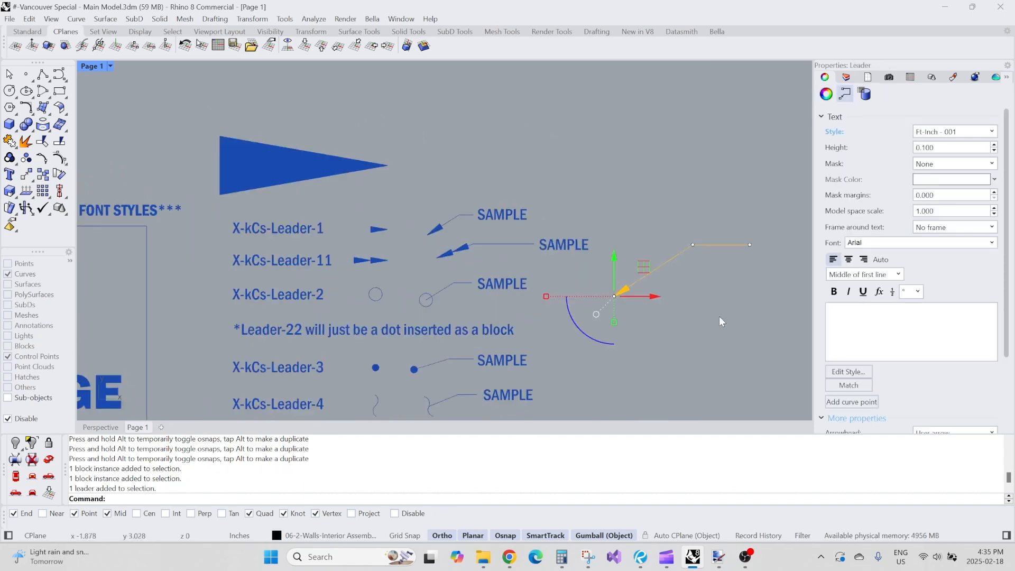
scroll(952, 328, down, 3)
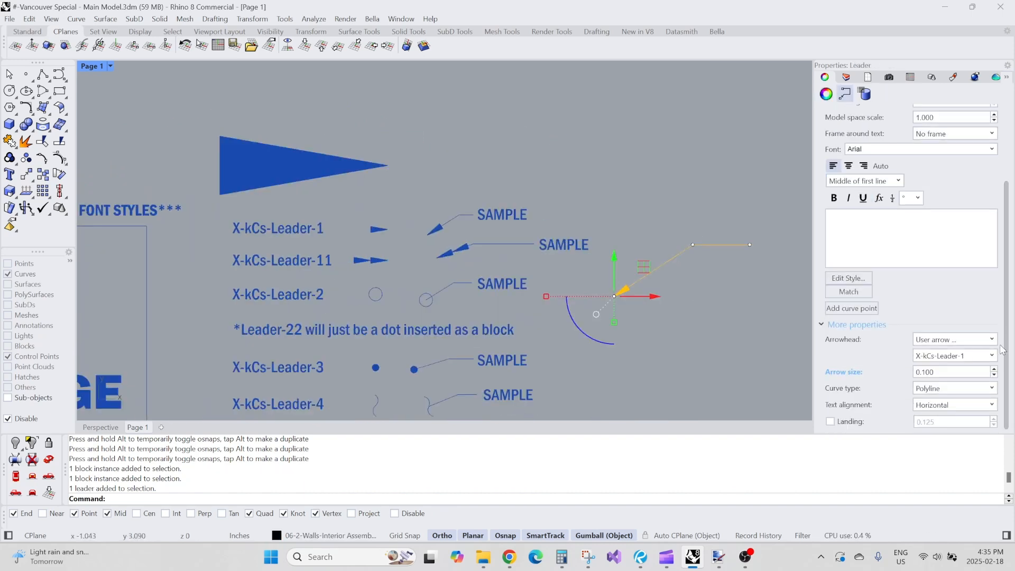
click(714, 205)
right_drag(685, 218, 573, 186)
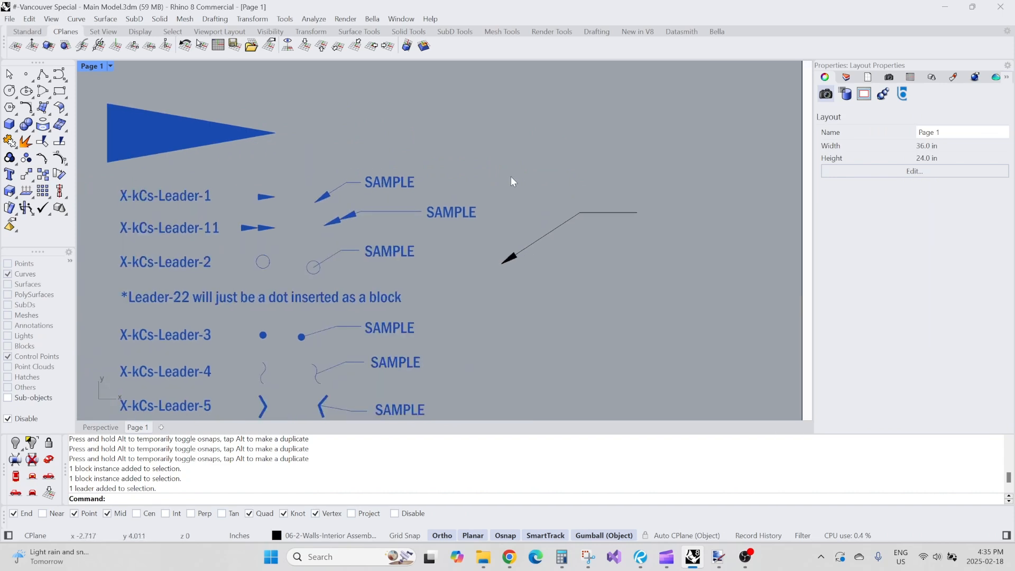
right_drag(510, 180, 462, 201)
scroll(476, 196, up, 2)
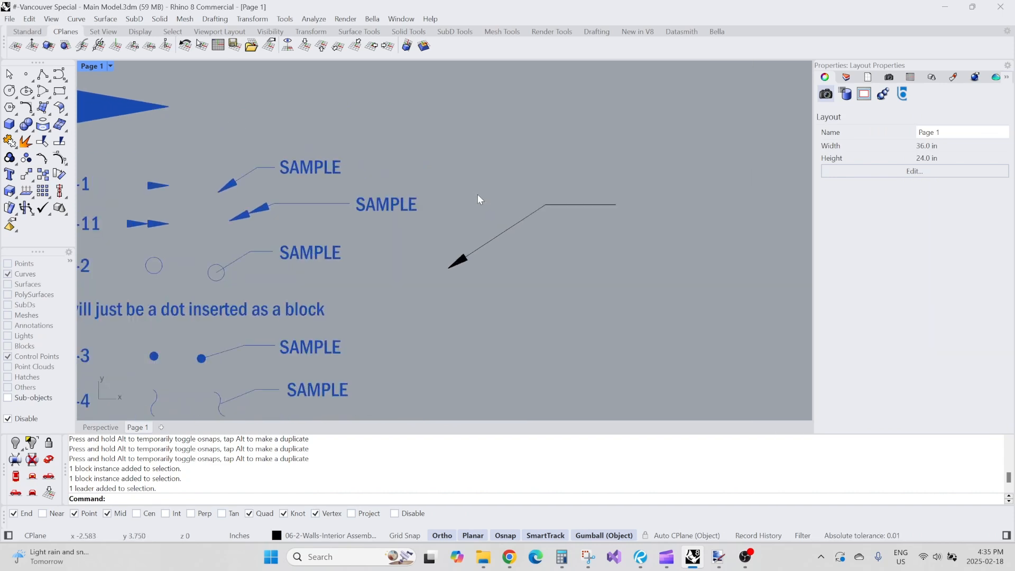
Step: Draw a second three-point leader below the first, with its arrowhead up and its horizontal landing lower
key(Return)
click(530, 280)
click(584, 299)
click(623, 298)
key(Return)
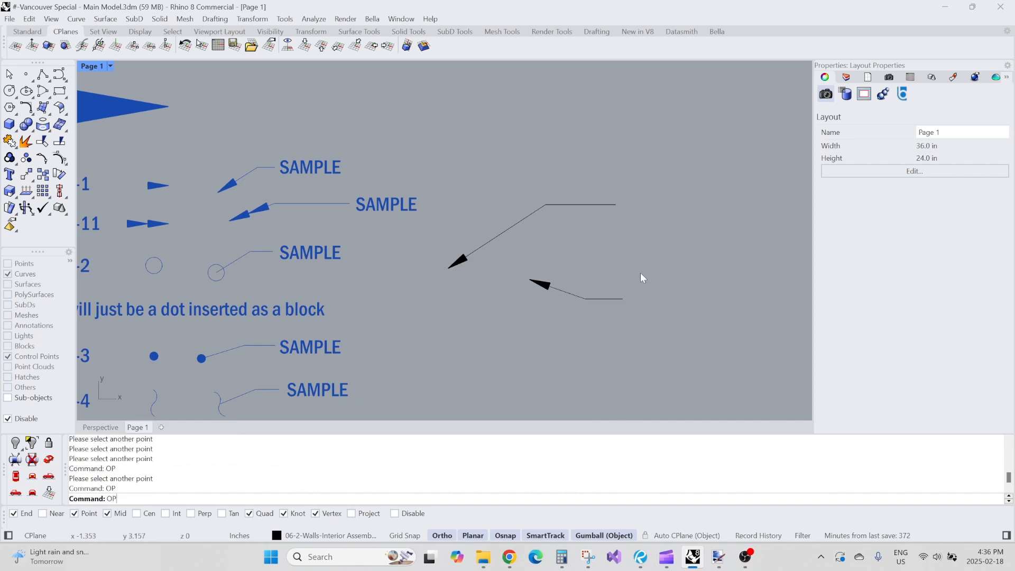
Step: Review the command aliases in the Rhino options, including the GRIDS, LEVEL1, LEVEL2 and LEVELS script macros
text(OP)
key(Return)
scroll(398, 290, up, 3)
scroll(397, 291, up, 4)
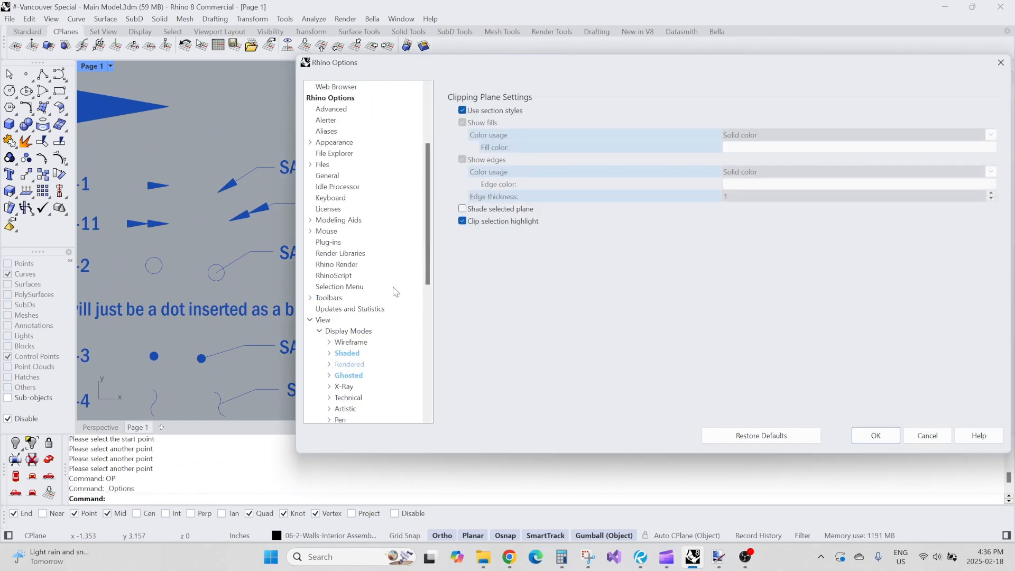
click(328, 132)
scroll(730, 220, down, 1)
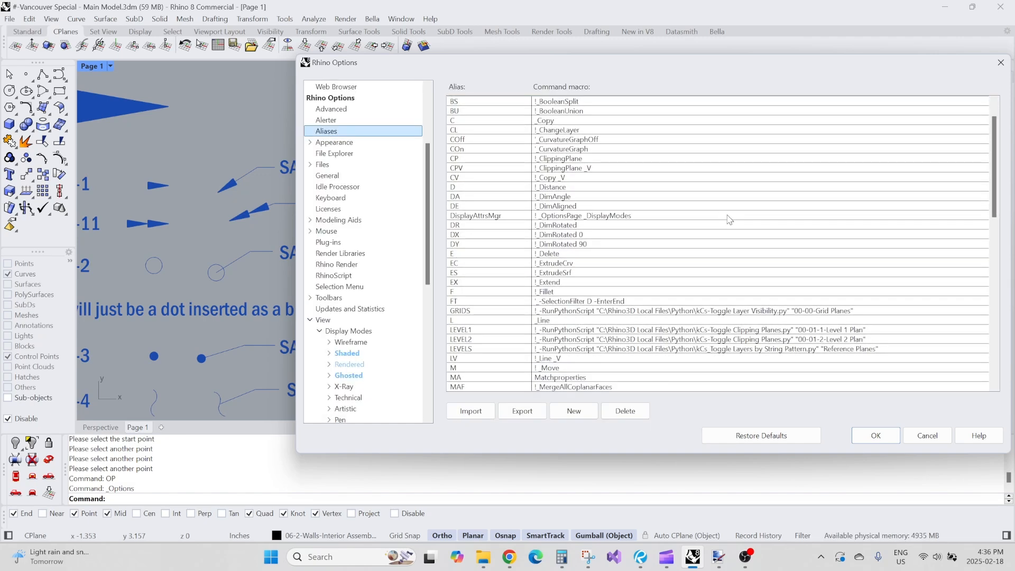
scroll(994, 151, down, 2)
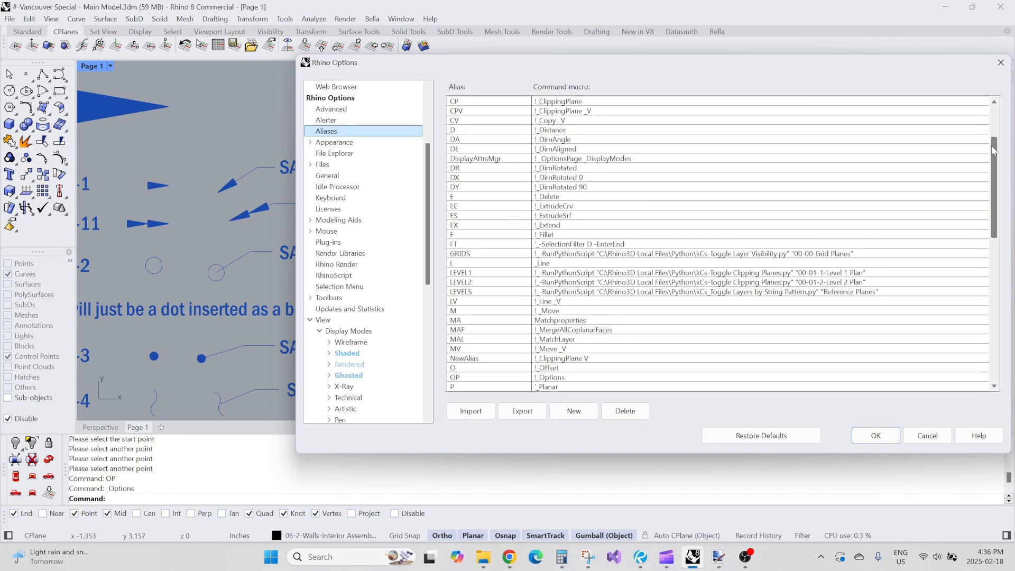
scroll(635, 202, down, 2)
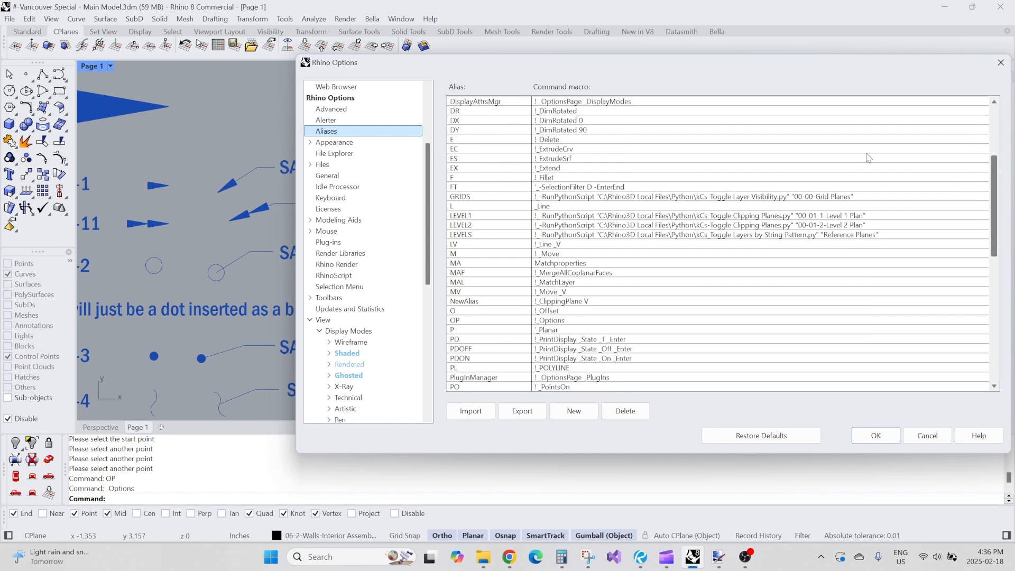
drag(996, 190, 1001, 165)
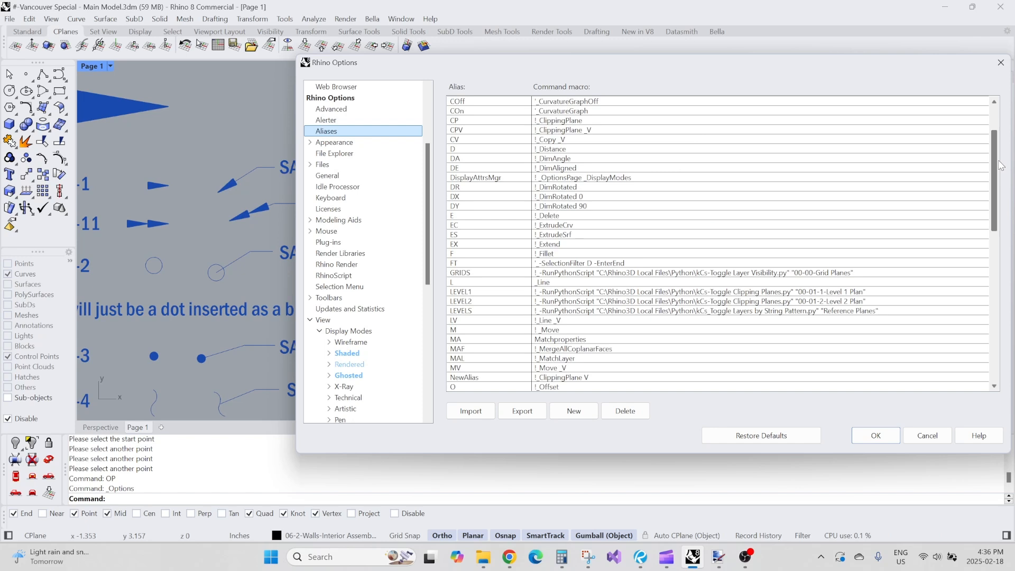
drag(1001, 165, 1001, 196)
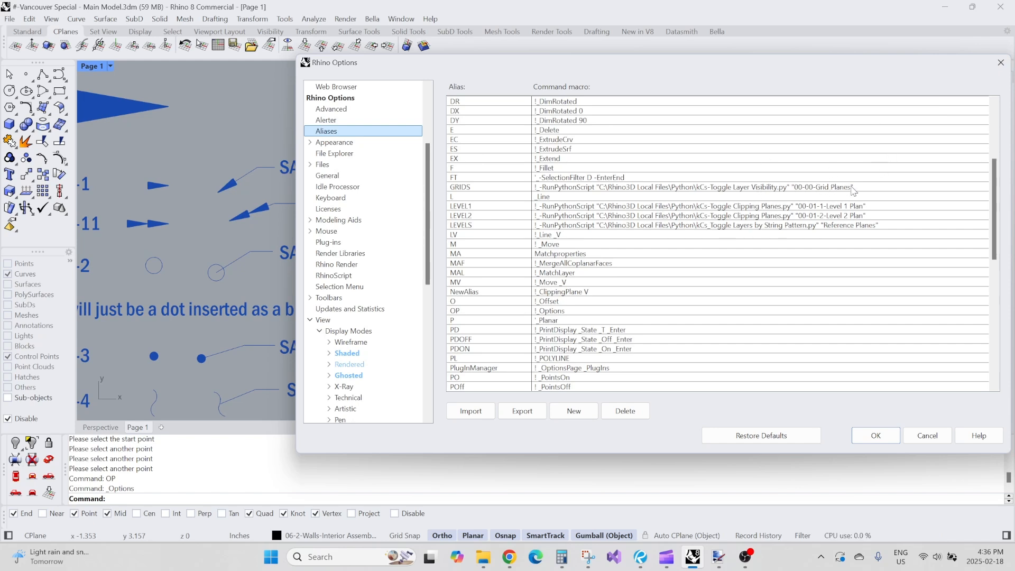
click(1000, 63)
Step: Toggle the 00-00-Grid Planes layer off and back on in the Perspective view with the GRIDS alias
click(109, 427)
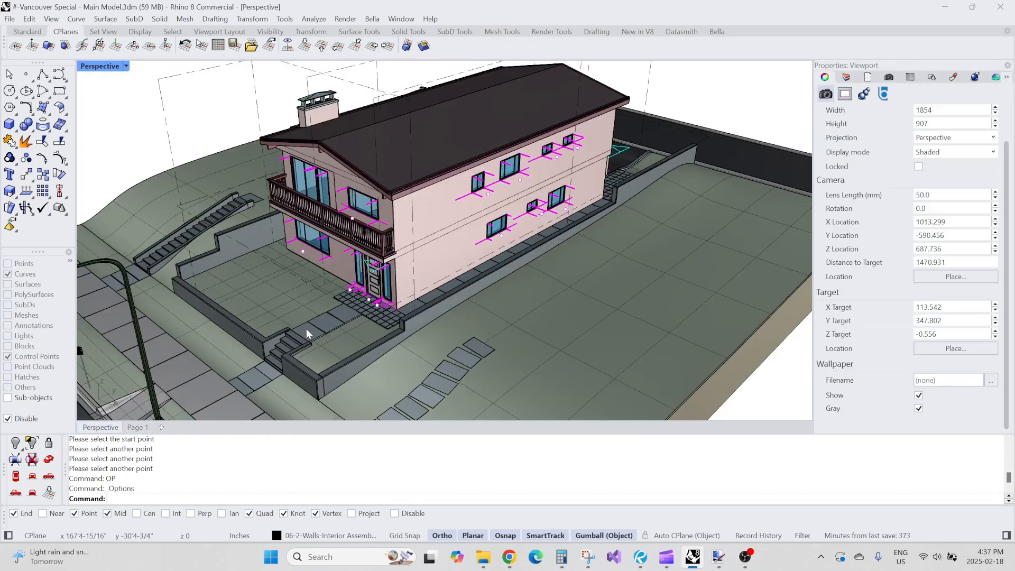
scroll(275, 107, up, 5)
click(272, 109)
right_drag(309, 274, 298, 244)
key(Escape)
text(GRIDS)
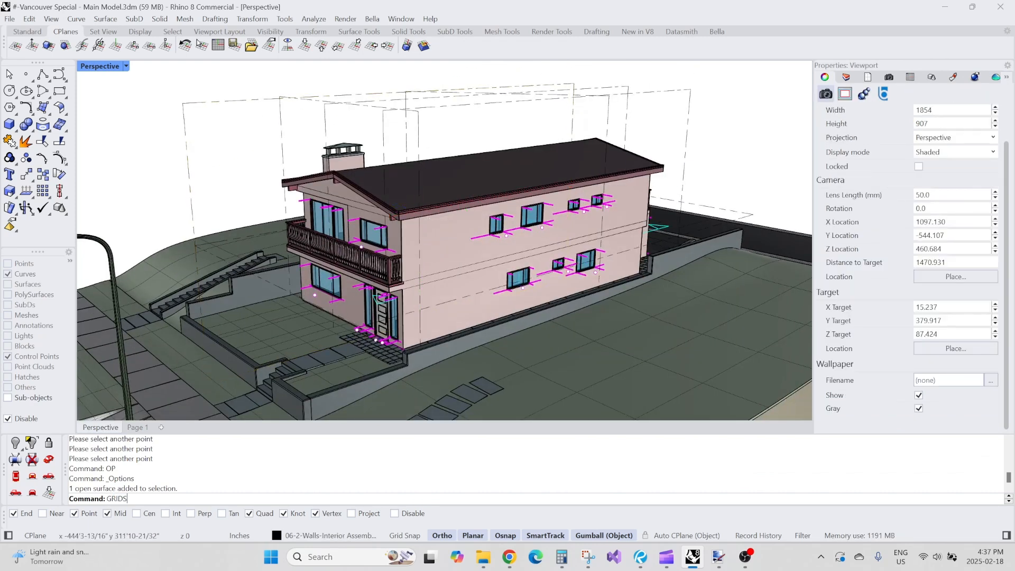
key(Return)
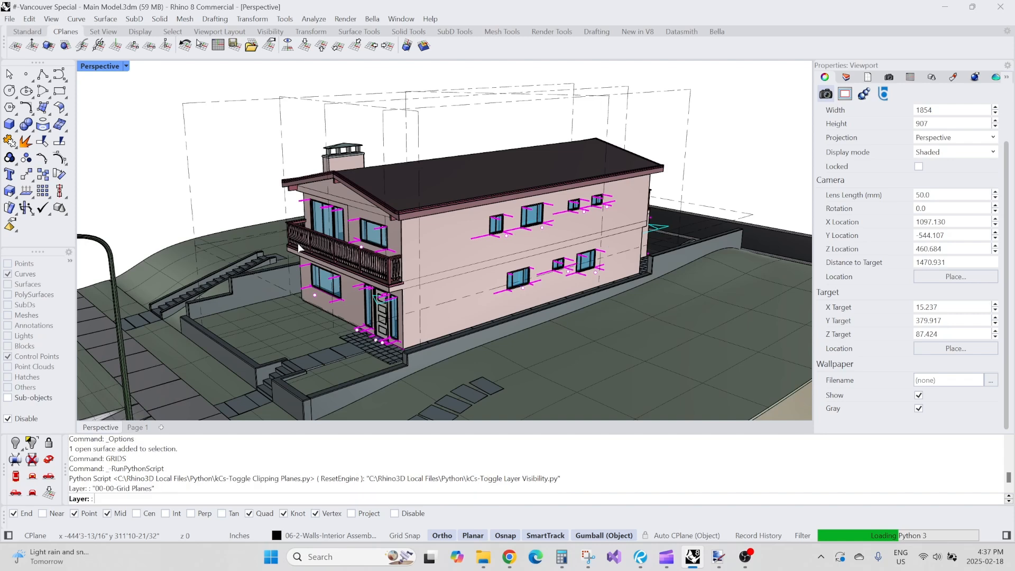
key(Return)
key(Return)
key(Return)
key(Return)
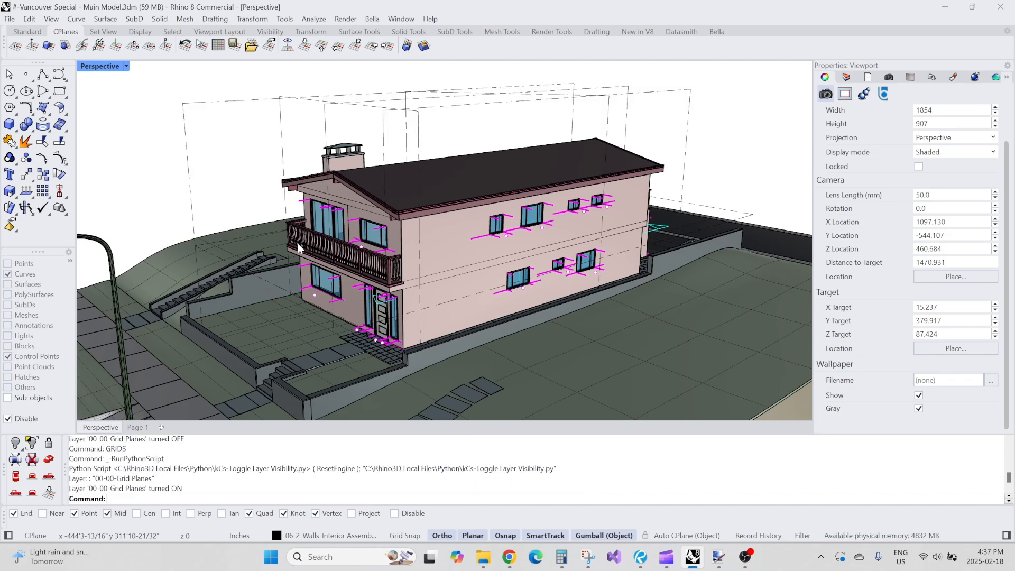
Step: Toggle the Reference Planes layers with the LEVELS alias and call up the popup toolbar in the Perspective view
text(LEVELS)
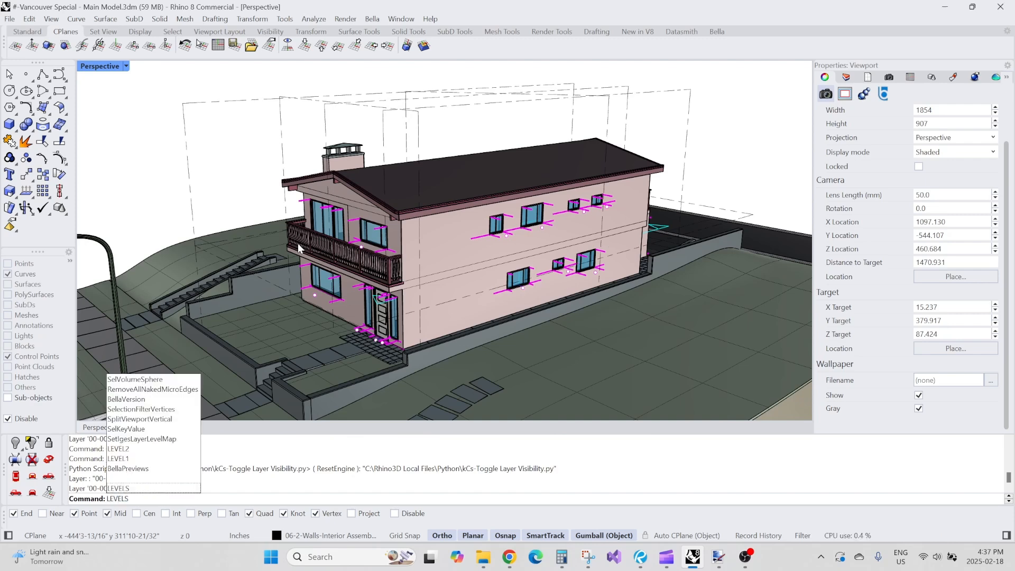
key(Return)
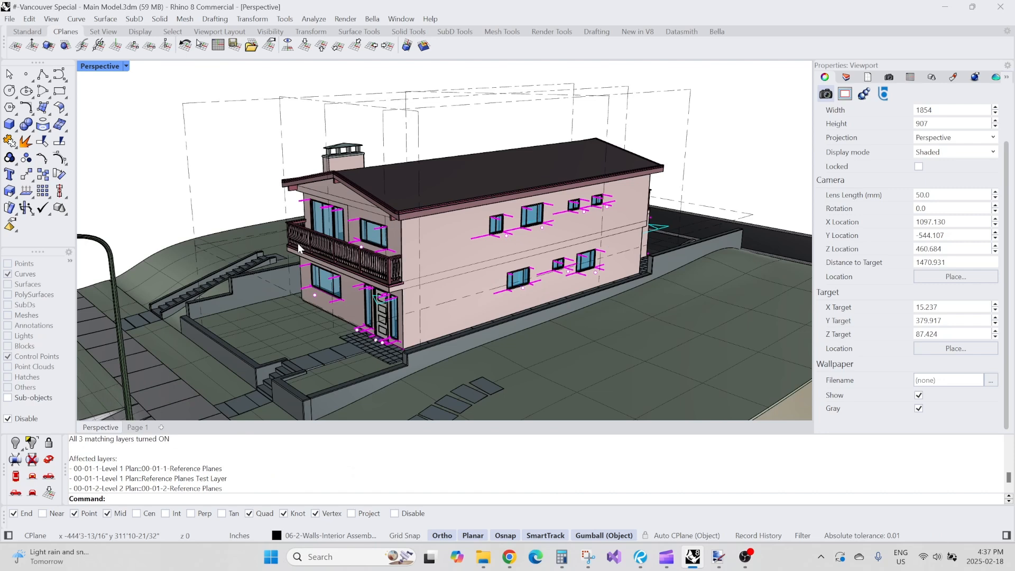
middle_click(158, 166)
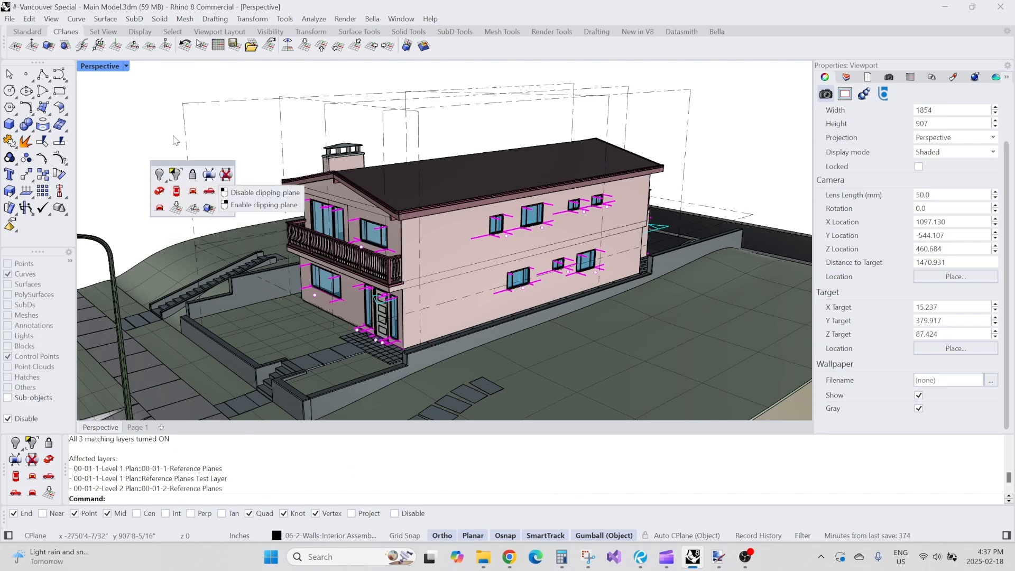
Step: Delete the two black test leaders beside the leader samples on the Page 1 layout
click(137, 427)
scroll(338, 192, down, 10)
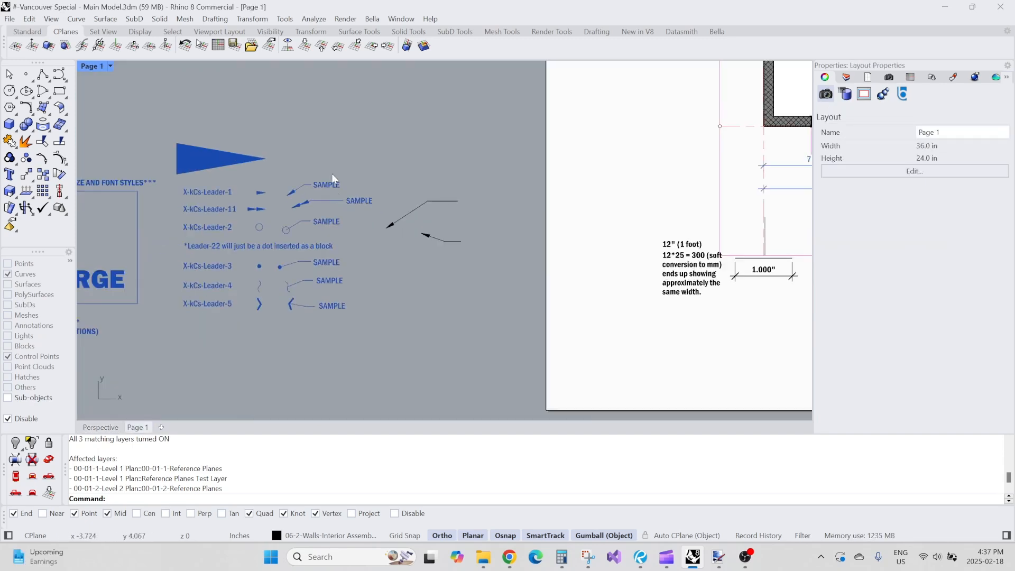
scroll(341, 174, up, 3)
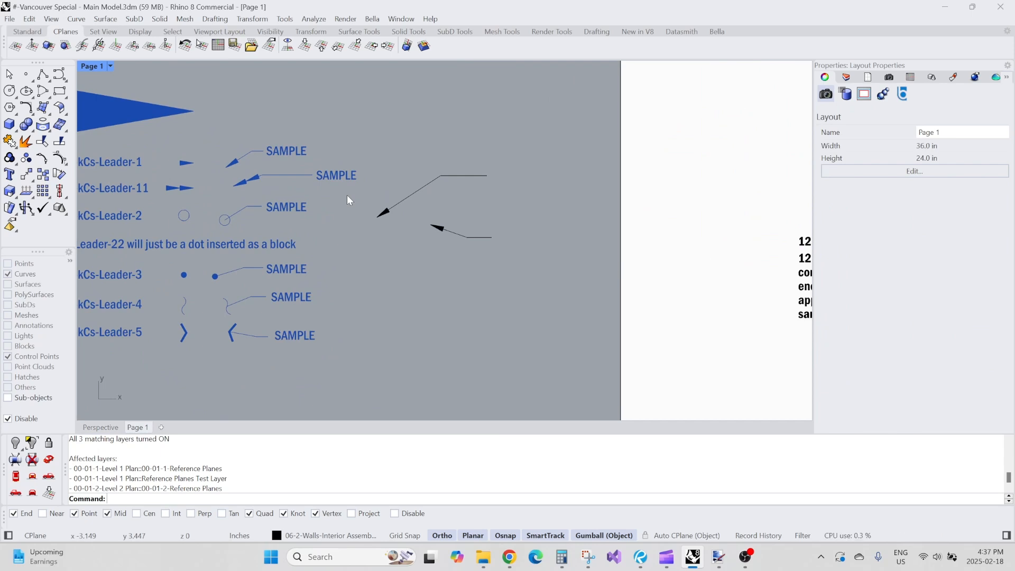
scroll(376, 196, down, 4)
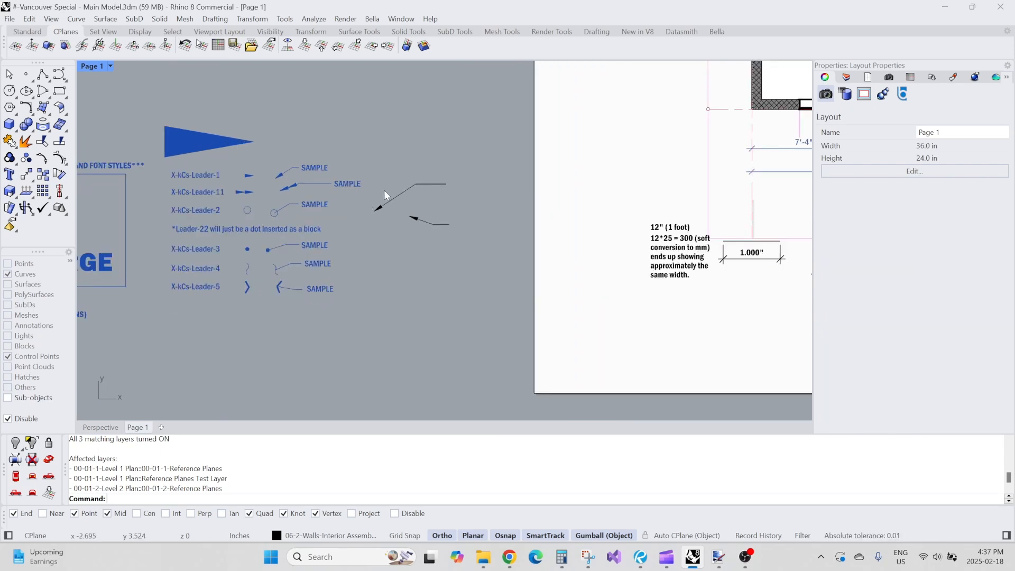
drag(414, 213, 399, 233)
text(e)
key(Return)
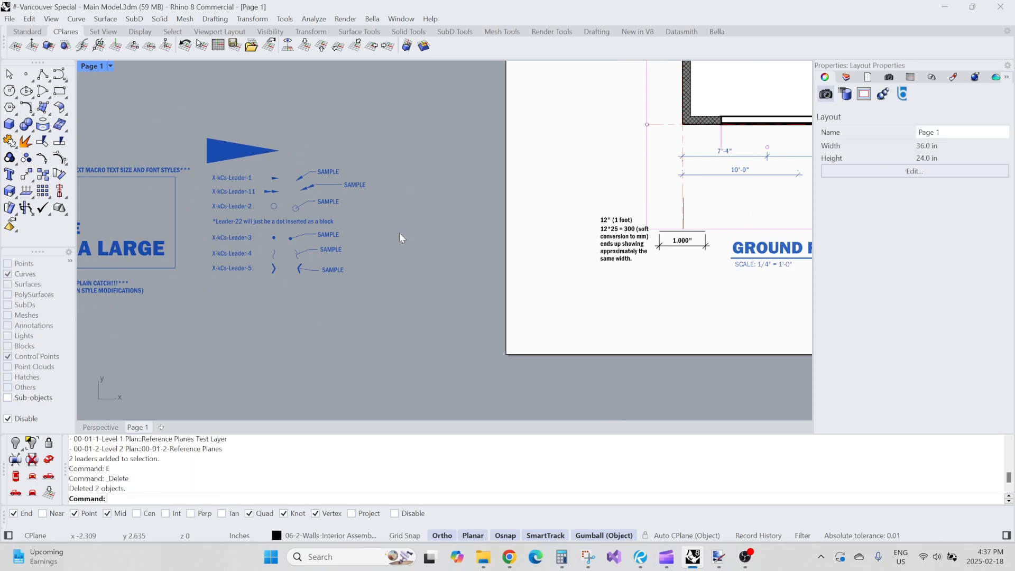
Step: Place a leader with a circle end beside the X-kCs-Leader-2 sample on Page 1 using the Q2 alias
right_drag(402, 215, 344, 258)
scroll(323, 259, down, 7)
right_drag(445, 228, 343, 273)
scroll(376, 267, down, 2)
mouse_move(412, 248)
right_down()
mouse_move(377, 266)
mouse_move(416, 251)
right_up()
scroll(416, 251, down, 2)
scroll(322, 261, up, 10)
right_drag(322, 260, 434, 223)
scroll(289, 268, up, 6)
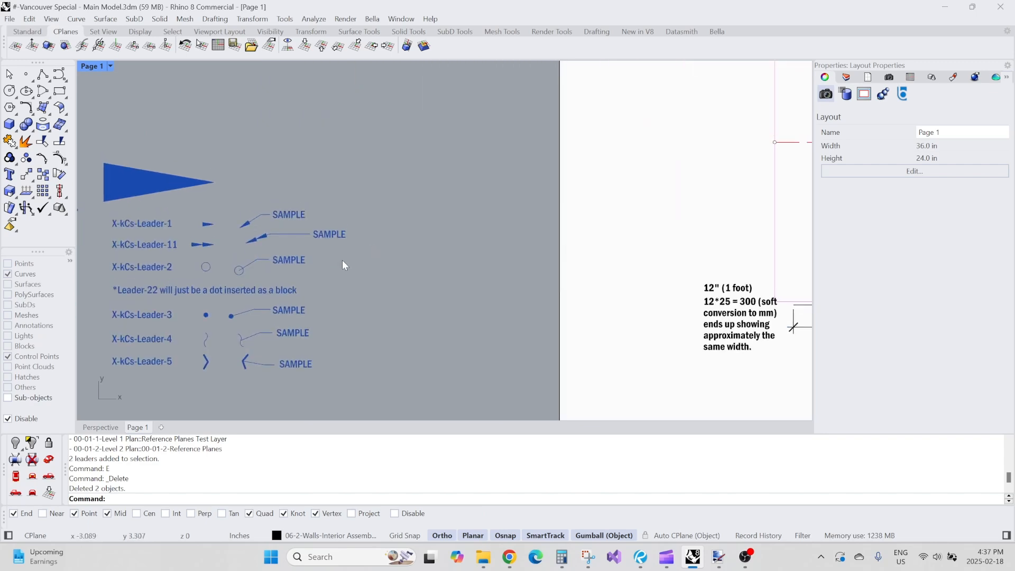
scroll(344, 258, up, 2)
text(Q2)
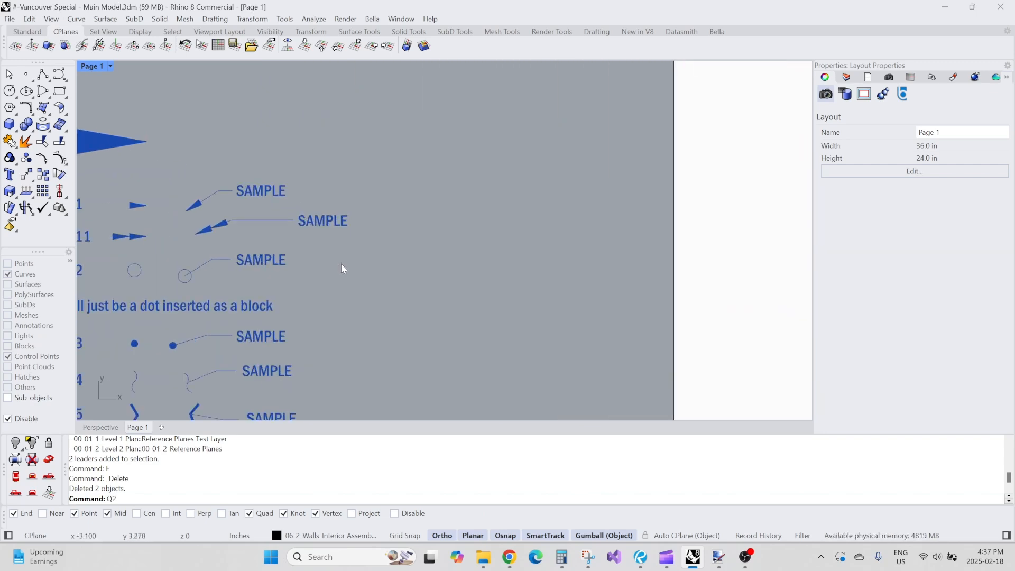
key(Return)
click(331, 276)
click(388, 261)
click(464, 262)
key(Return)
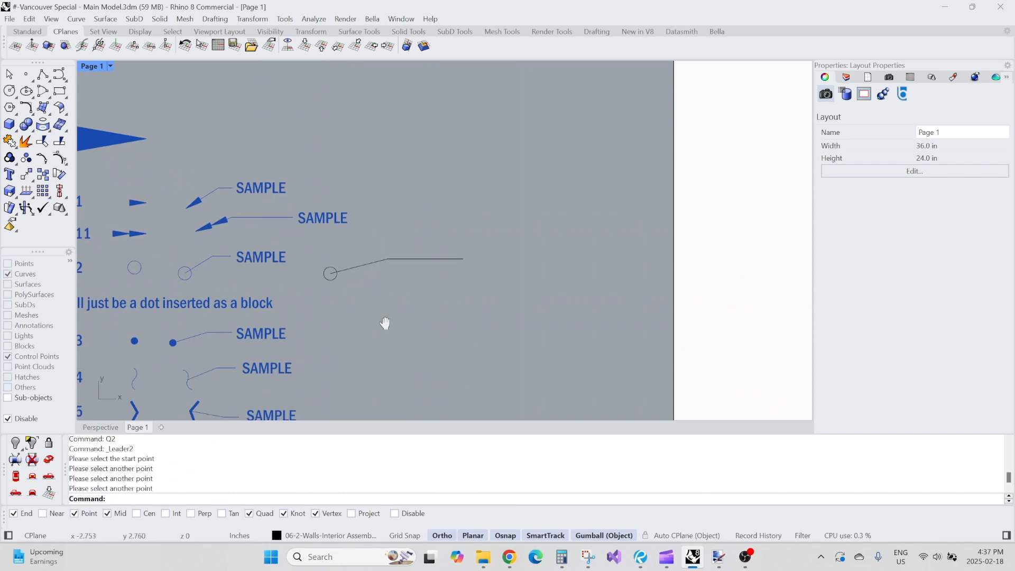
Step: Place a leader with a solid dot end beside the X-kCs-Leader-3 sample using the Q3 alias
right_drag(378, 318, 432, 237)
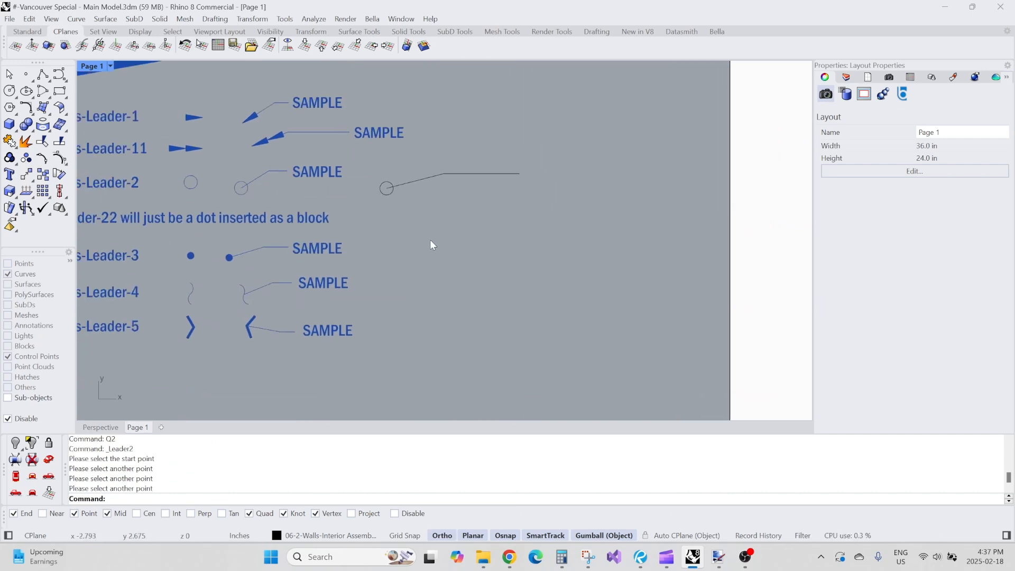
text(Q3)
key(Return)
click(414, 255)
click(453, 273)
click(502, 273)
key(Return)
Step: Place a leader with a squiggle end beside the X-kCs-Leader-4 sample using the Q4 alias
text(Q4)
key(Return)
click(422, 305)
click(474, 327)
click(489, 326)
key(Return)
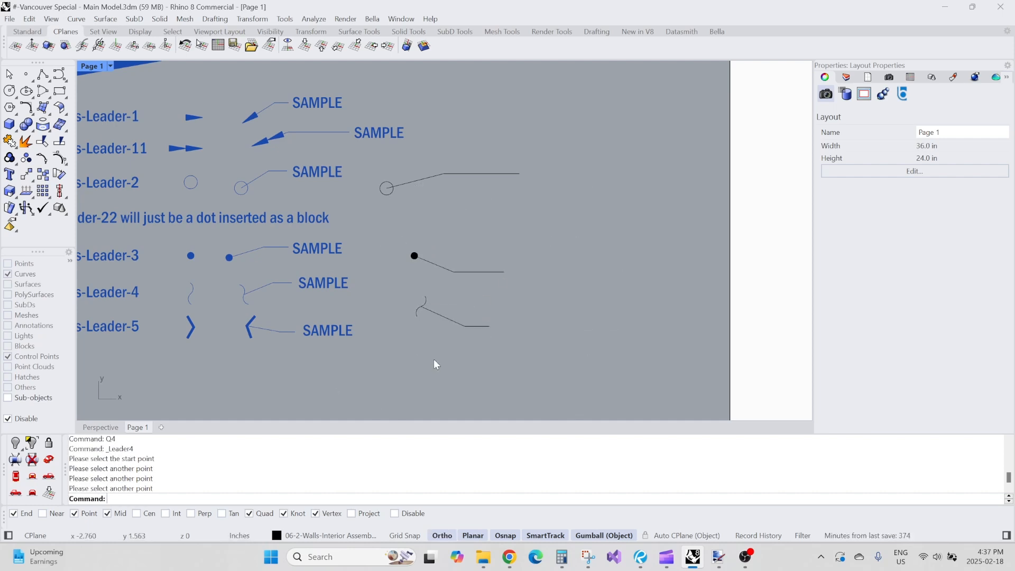
Step: Place a straight leader with an open arrowhead below the other test leaders using the Q5 alias
right_drag(434, 360, 449, 296)
text(Q5)
key(Return)
click(424, 304)
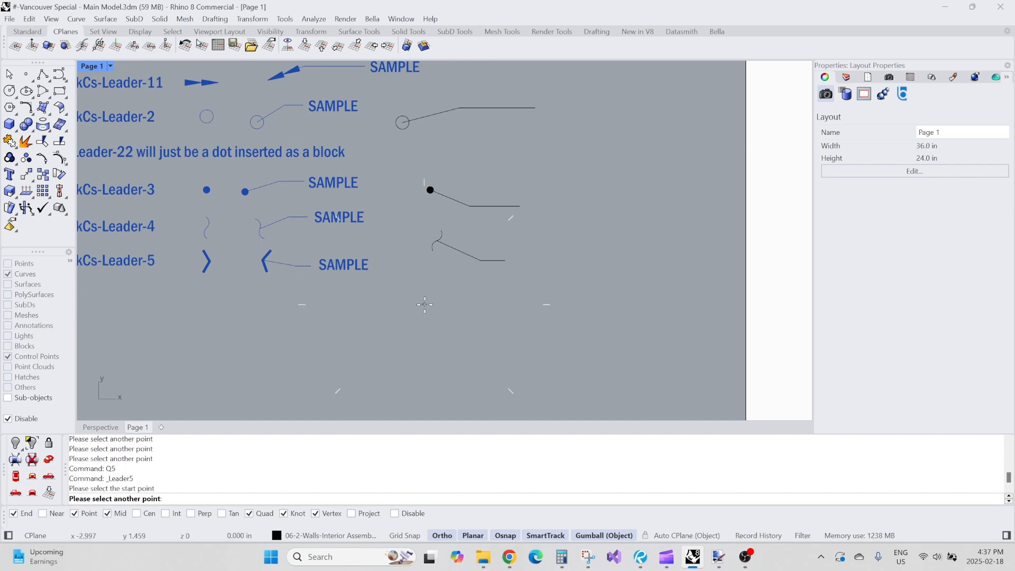
click(492, 304)
key(Return)
Step: Examine the text and object properties of the EXTRA LARGE sample in the framed text size samples
scroll(509, 291, down, 4)
right_drag(568, 214, 529, 284)
scroll(493, 226, up, 4)
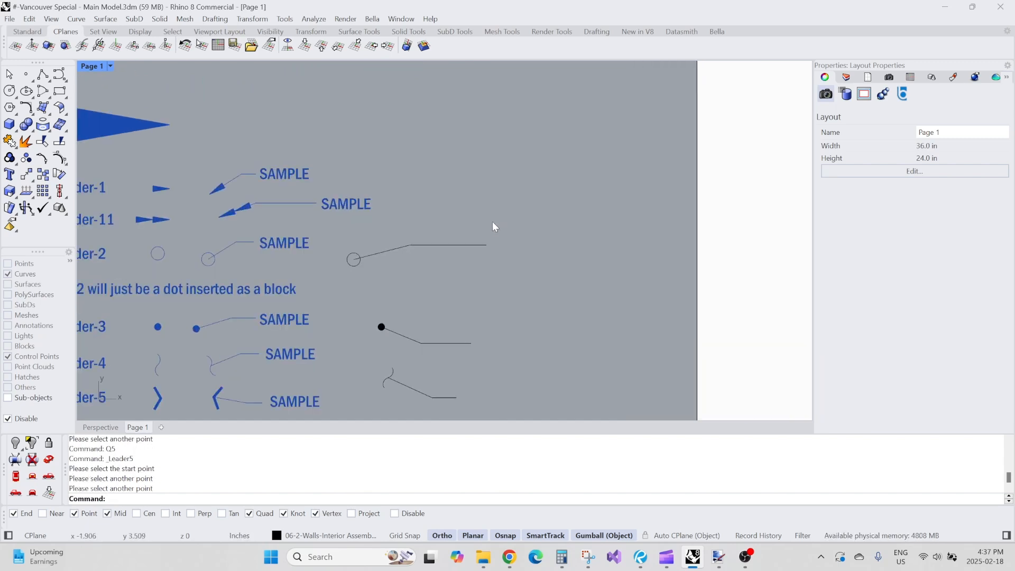
scroll(491, 223, down, 6)
right_drag(332, 240, 522, 201)
scroll(249, 209, up, 4)
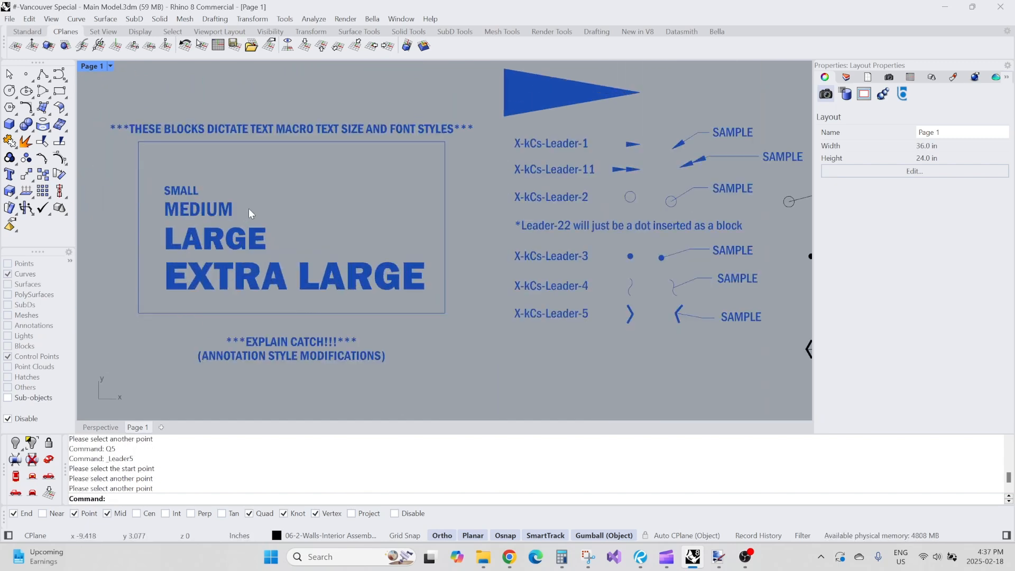
scroll(214, 211, up, 4)
click(228, 303)
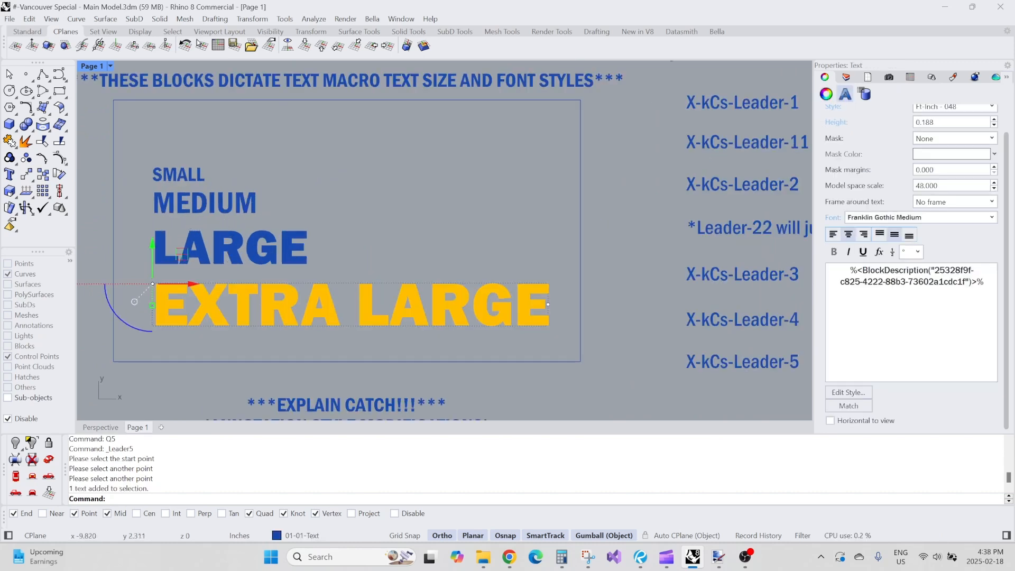
scroll(917, 181, up, 1)
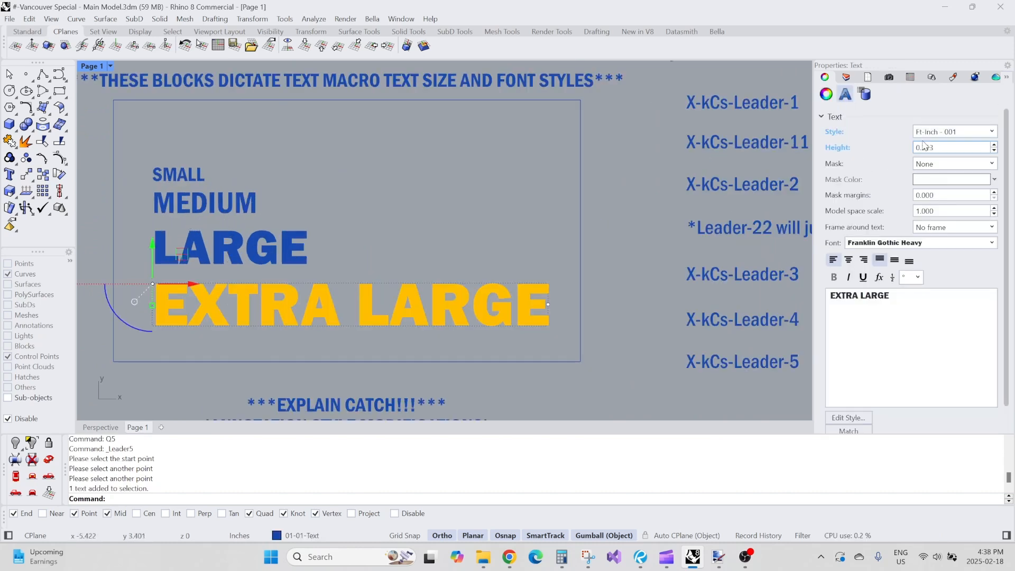
click(825, 78)
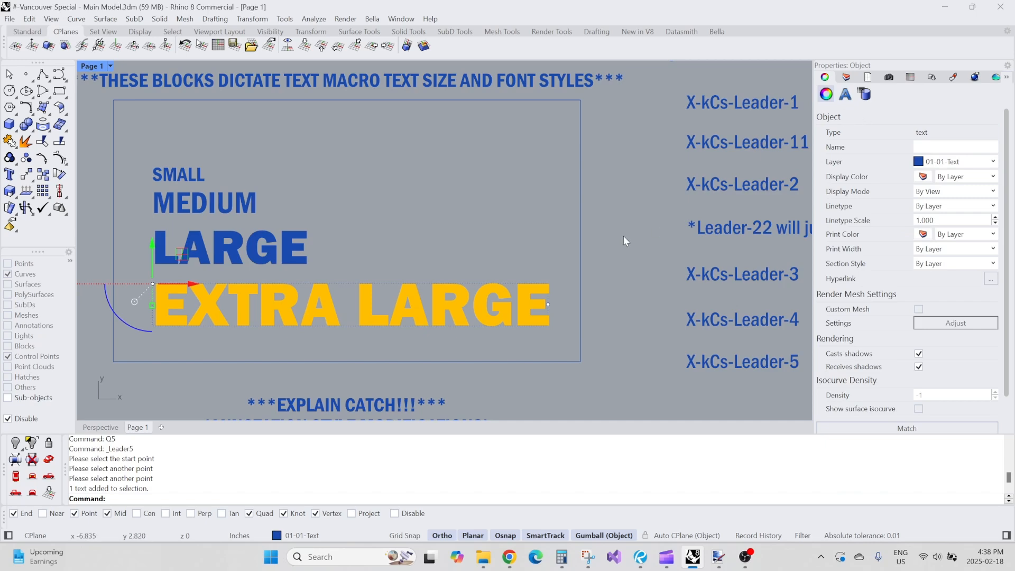
Step: Check the object properties of the LARGE, MEDIUM and SMALL text blocks against the EXTRA LARGE sample
key(Escape)
click(470, 298)
key(Escape)
click(300, 253)
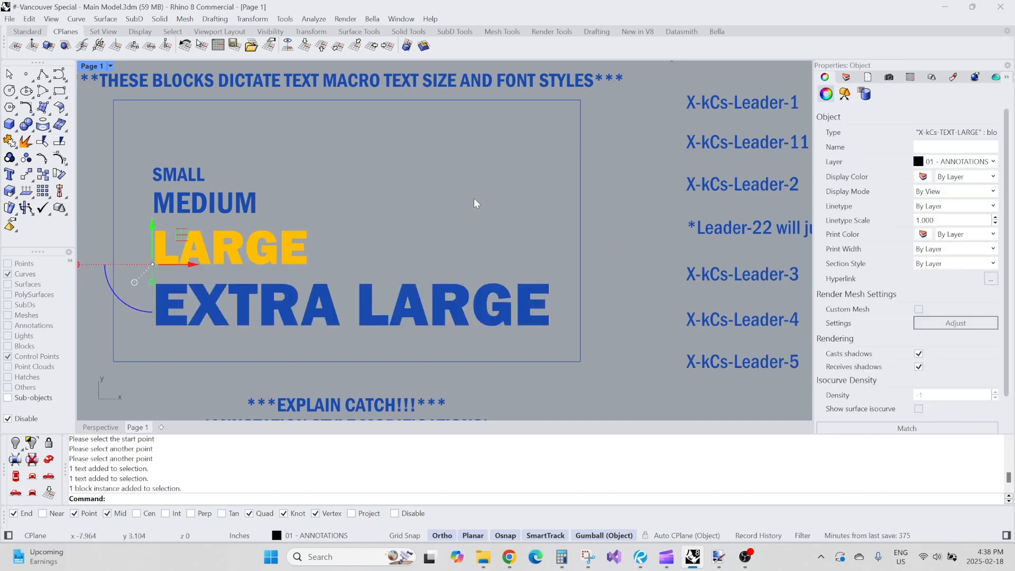
click(217, 201)
click(182, 175)
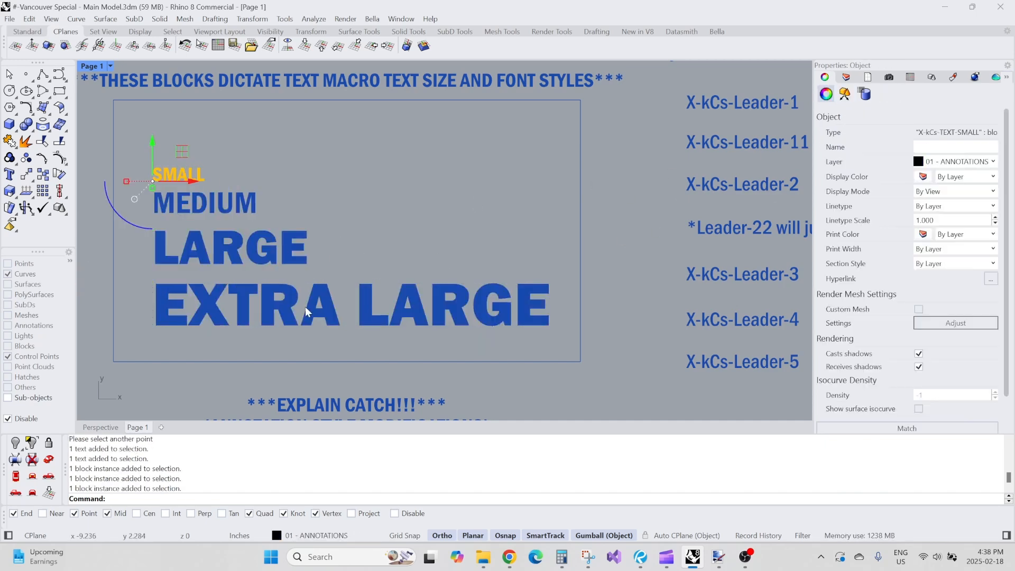
click(306, 306)
key(Escape)
click(297, 247)
key(Escape)
Step: Create the annotation "SMALL TEXT" with the T1 alias and place it at the end of the circle leader
text(T1)
key(Return)
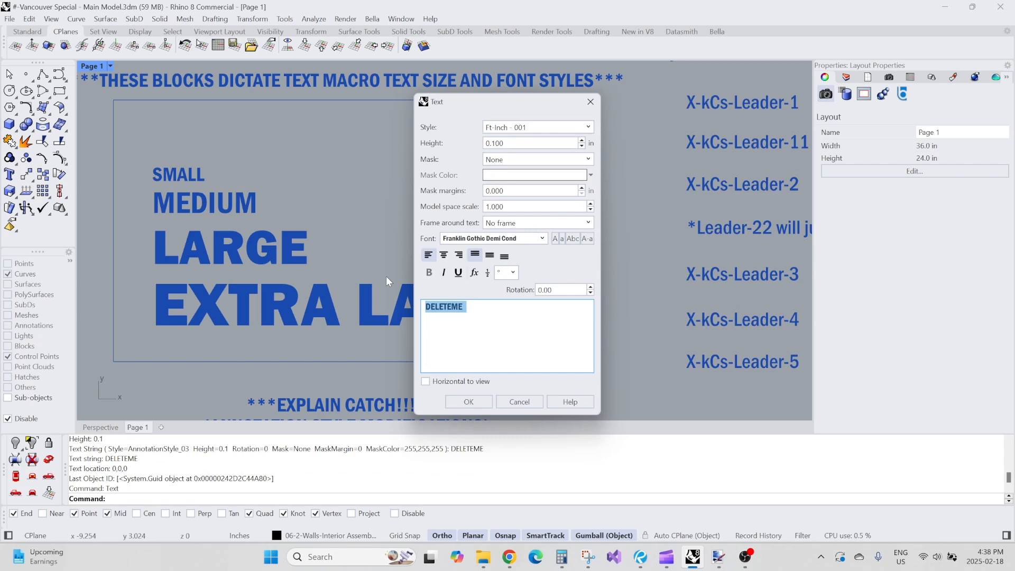
text(smal)
key(BackSpace)
key(BackSpace)
key(BackSpace)
key(BackSpace)
text(SMALL TEXT)
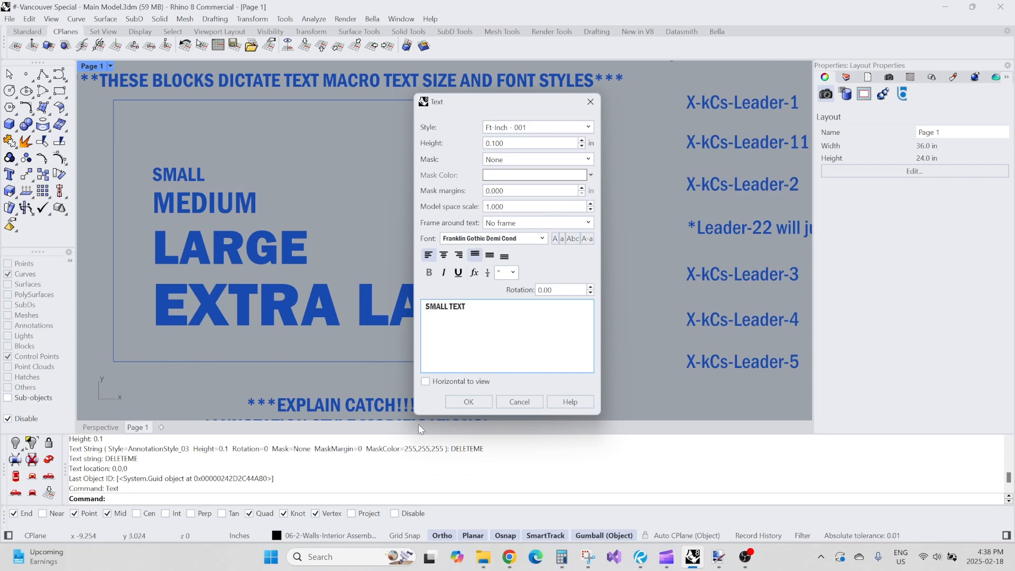
click(467, 406)
scroll(254, 236, down, 10)
scroll(616, 217, up, 12)
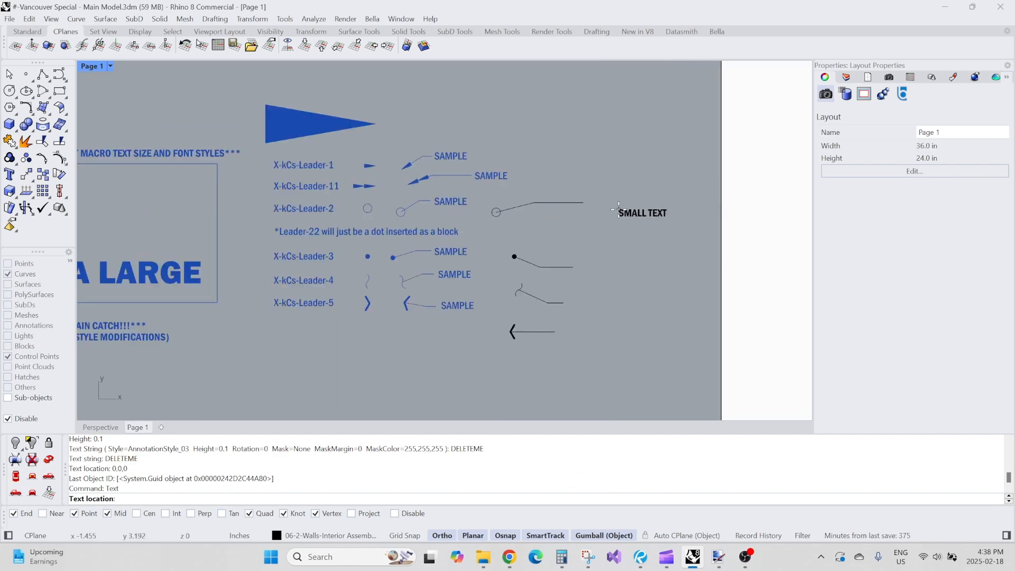
click(551, 190)
Step: Create the annotation "MEDIUM TEXT" with the T2 alias and place it just below SMALL TEXT
scroll(557, 159, down, 8)
right_drag(391, 178, 579, 187)
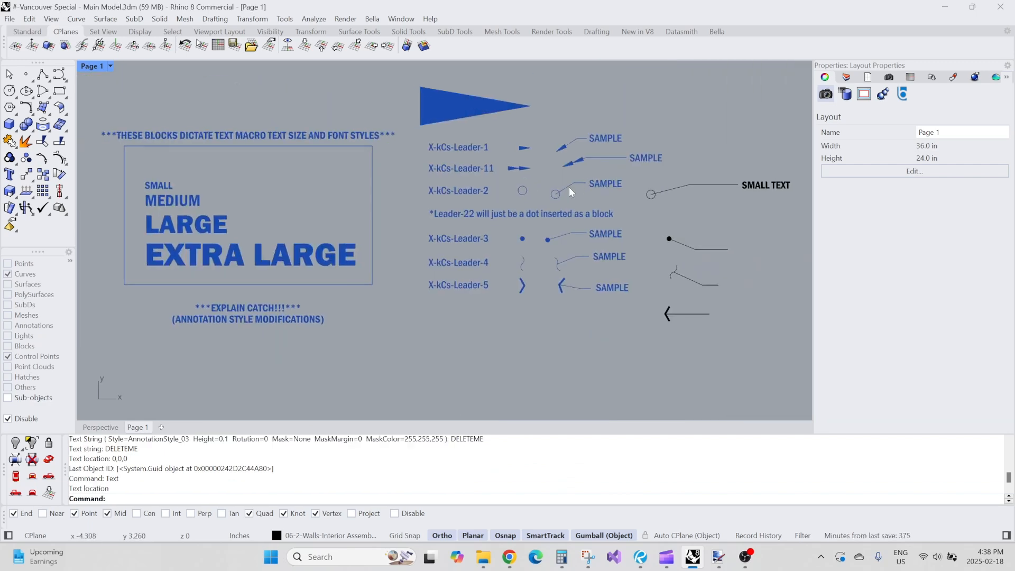
text(t2)
key(Return)
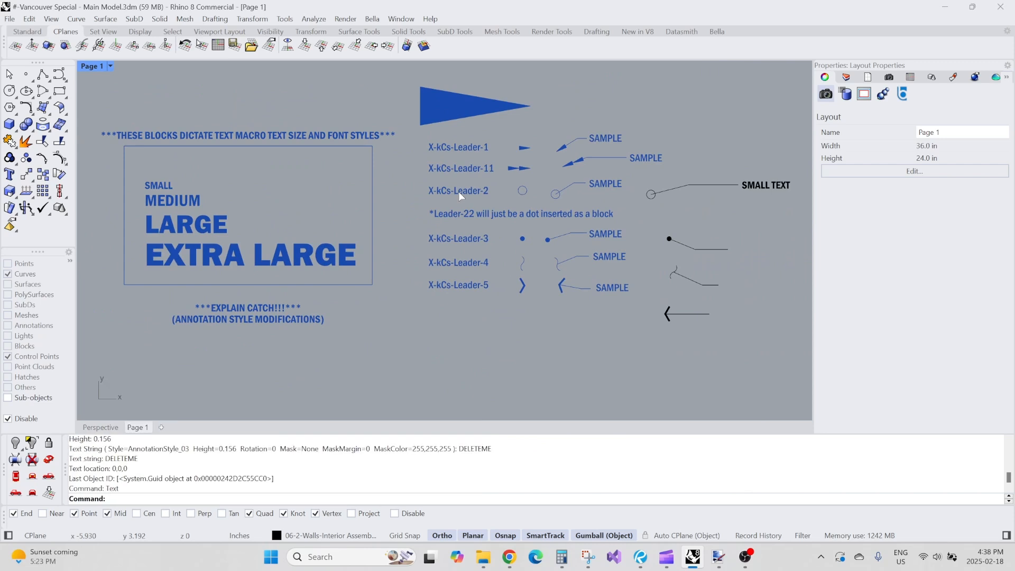
text(MEDI)
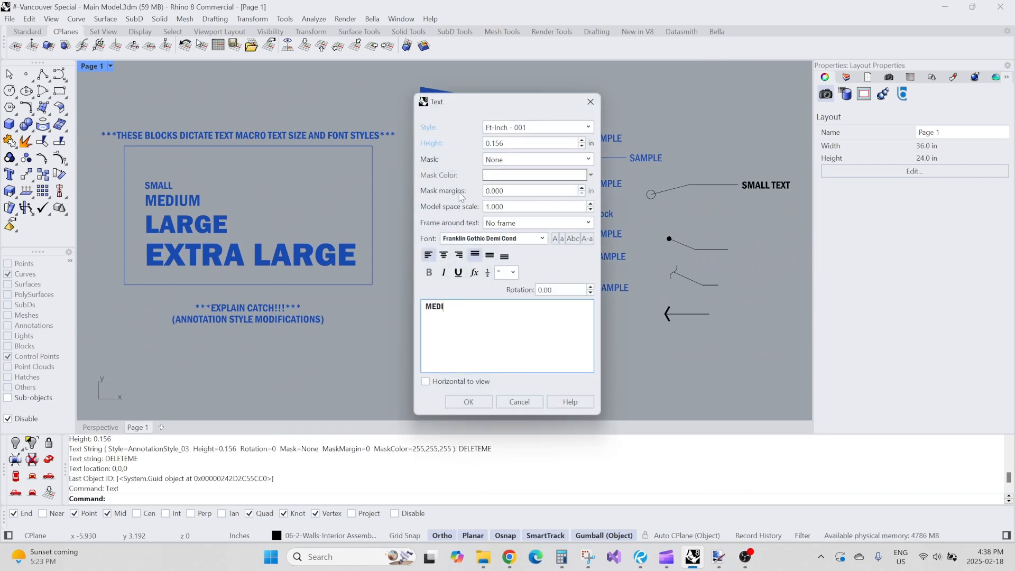
text(UM TEXT)
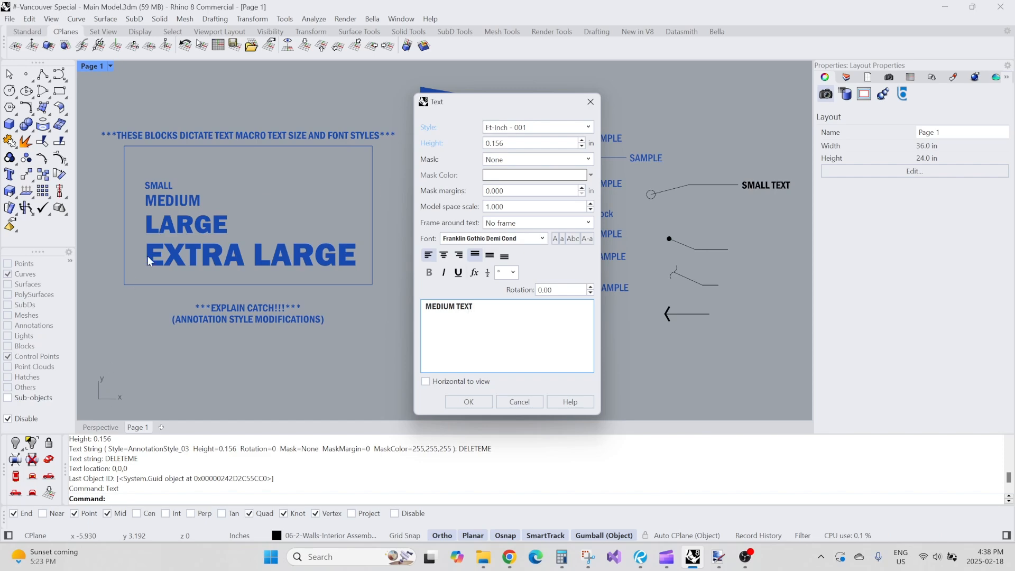
click(469, 402)
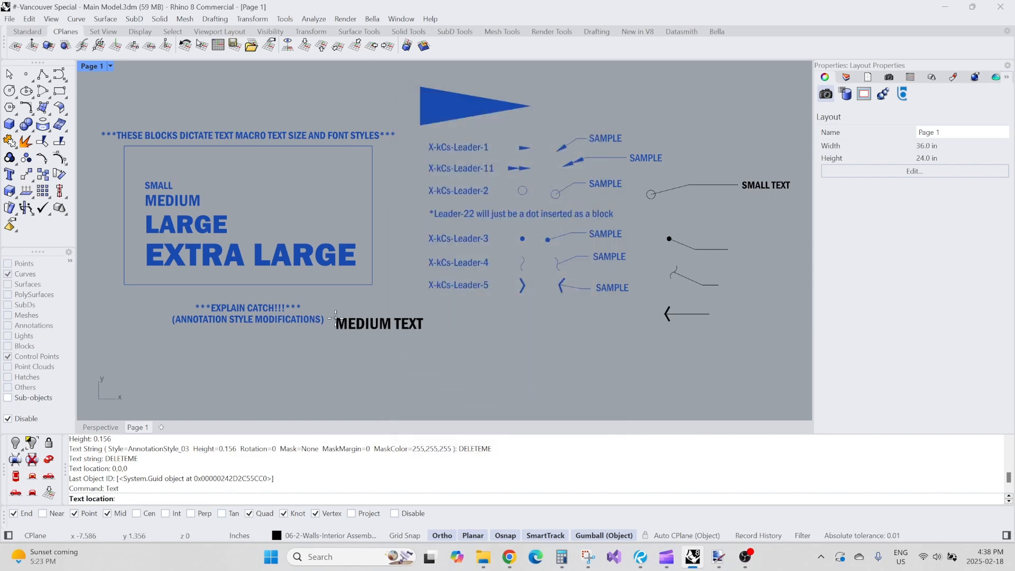
scroll(358, 334, down, 5)
scroll(592, 248, up, 9)
click(585, 245)
Step: Create the annotation "LARGE TEXT" with the large text macro at 0.250 in height and place it below MEDIUM TEXT
scroll(563, 254, down, 6)
right_drag(369, 263, 465, 250)
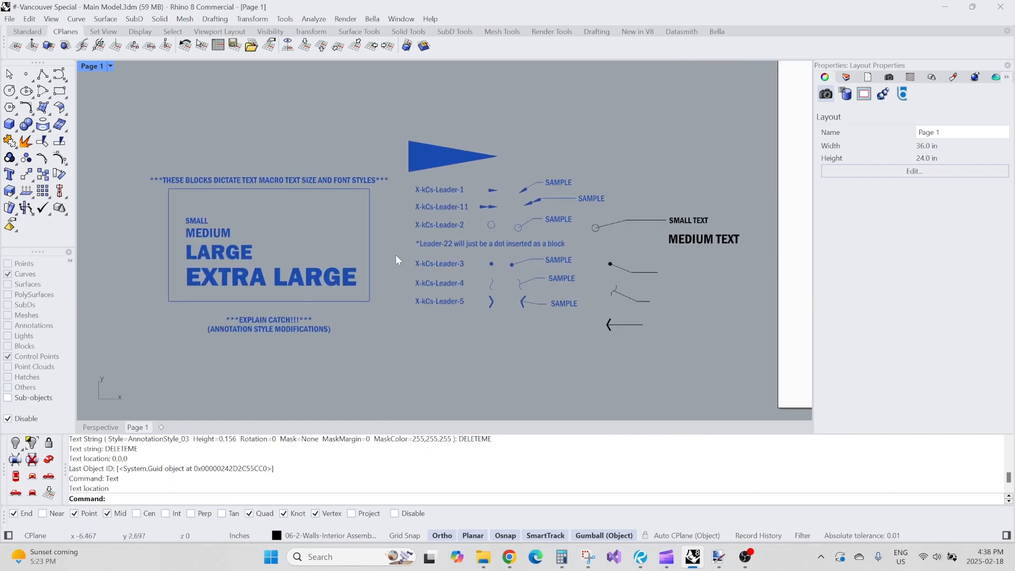
scroll(296, 254, up, 2)
text(tl)
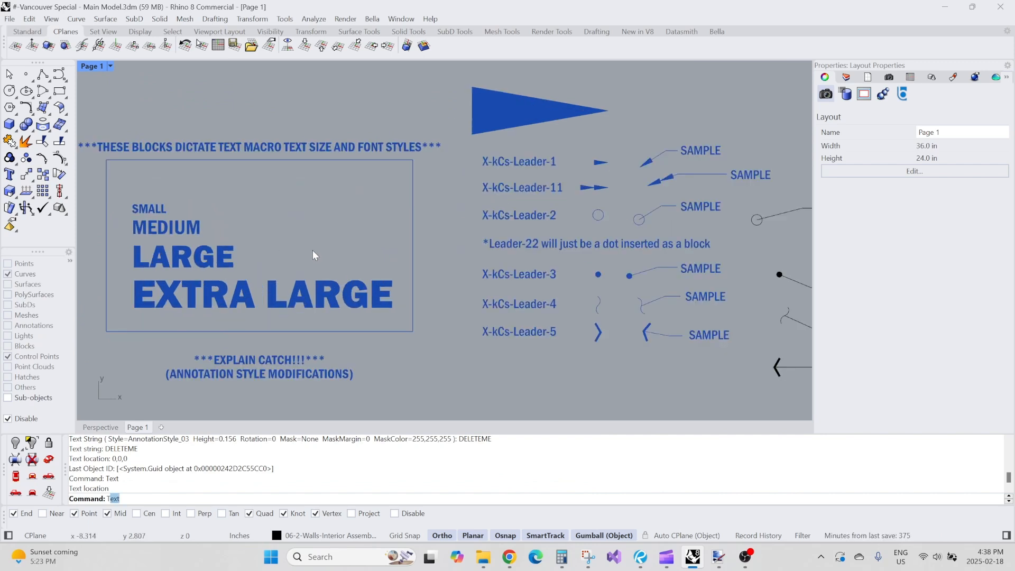
key(Return)
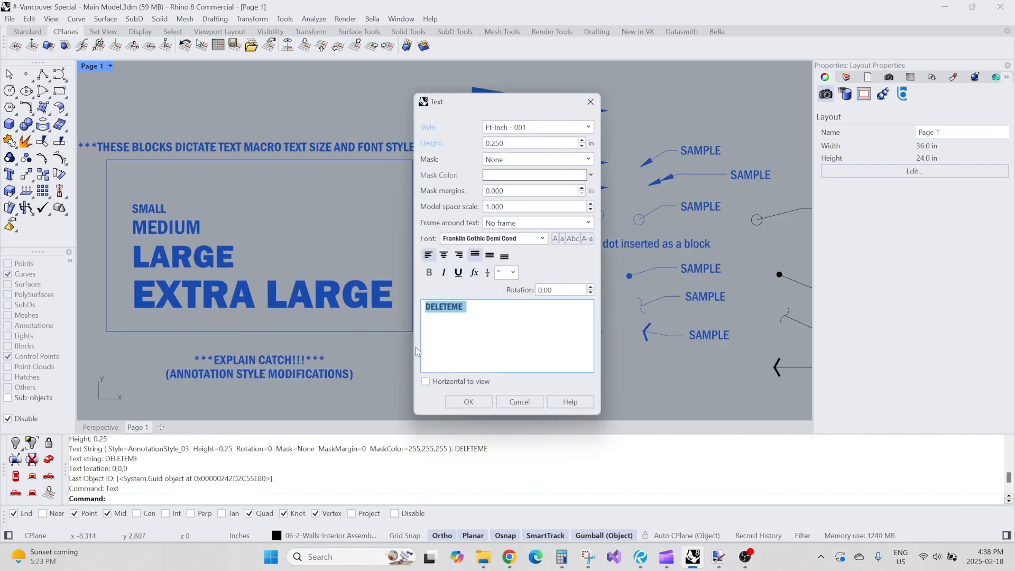
text(LARGE TEXT)
click(469, 402)
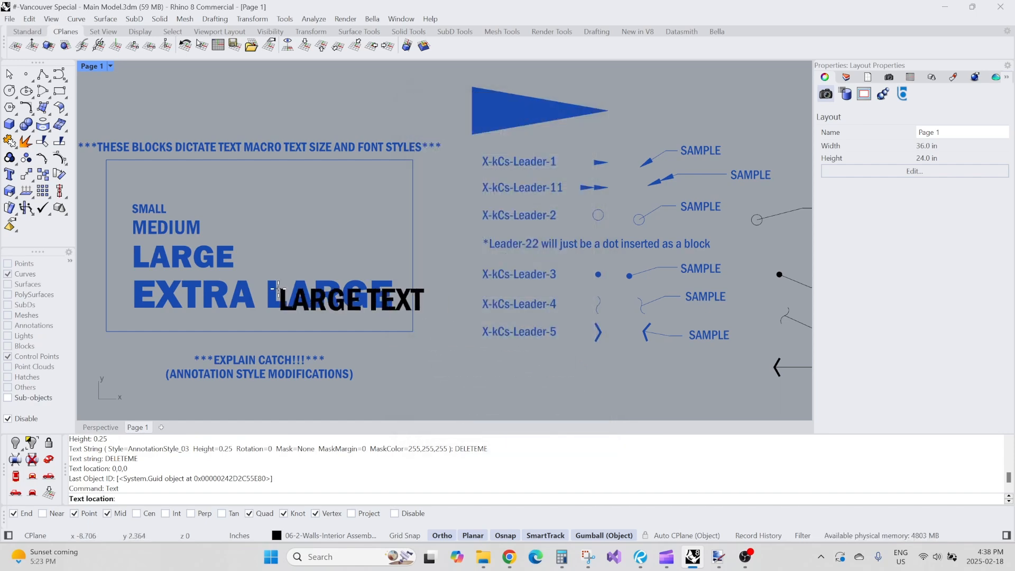
scroll(399, 283, down, 2)
scroll(657, 256, up, 2)
click(657, 257)
scroll(658, 257, down, 2)
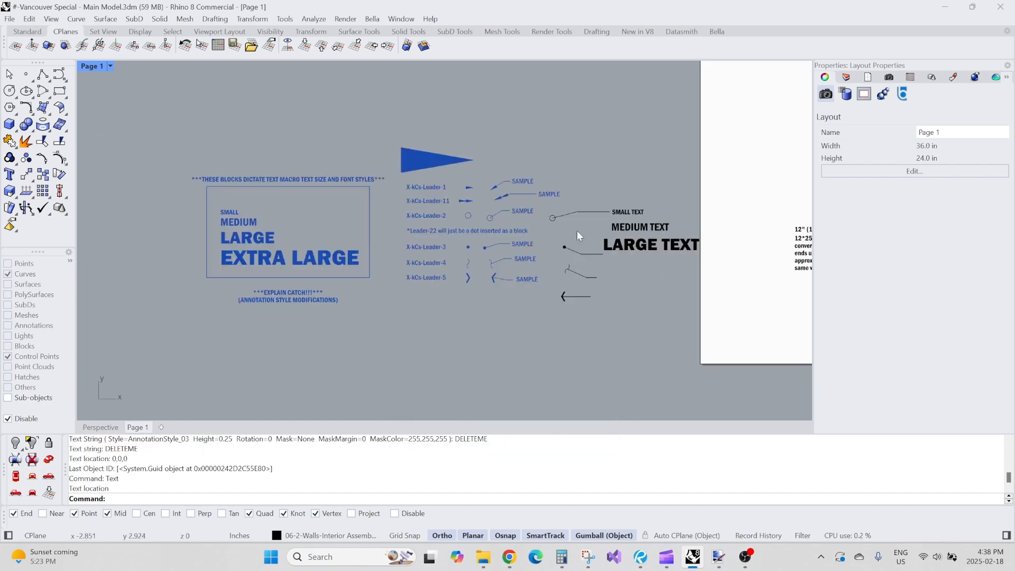
Step: Move the LARGE TEXT annotation next to the LARGE sample inside the text block frame
click(658, 261)
drag(631, 254, 315, 254)
scroll(316, 239, up, 4)
click(284, 226)
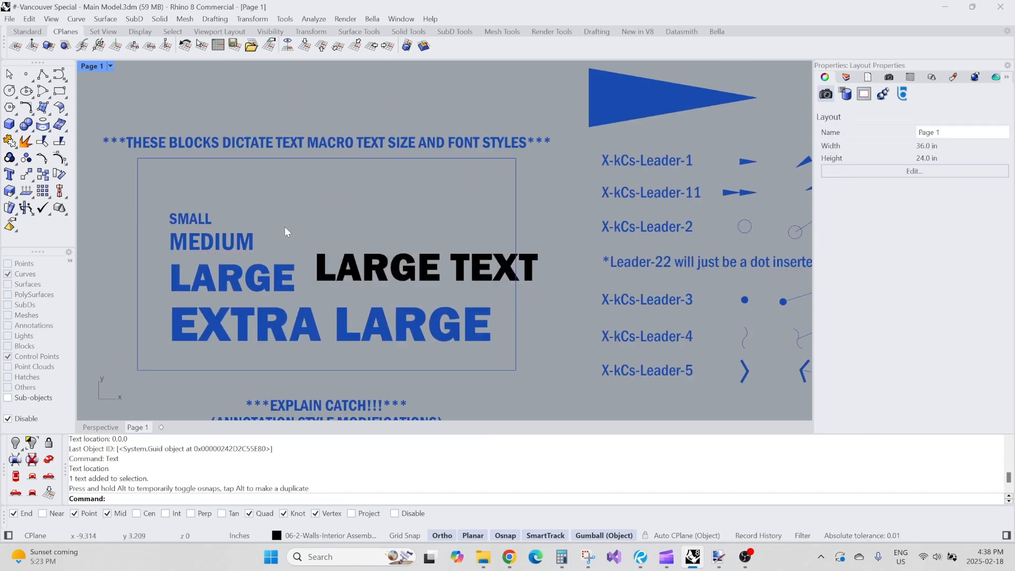
scroll(234, 262, up, 2)
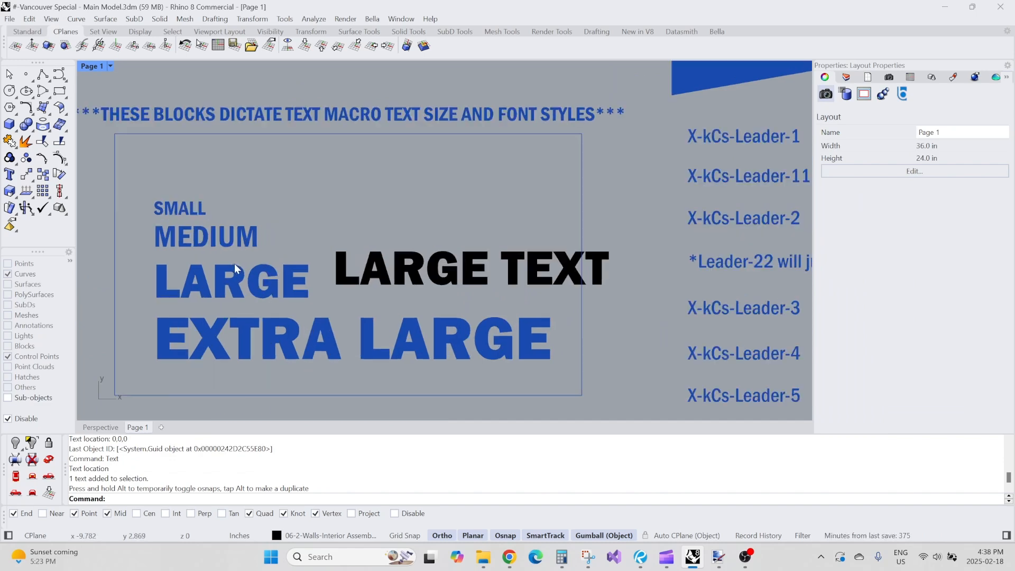
Step: Open the X-kCs-TEXT-LARGE block for editing, inspect its text height and font, and close the block editor
double_click(241, 274)
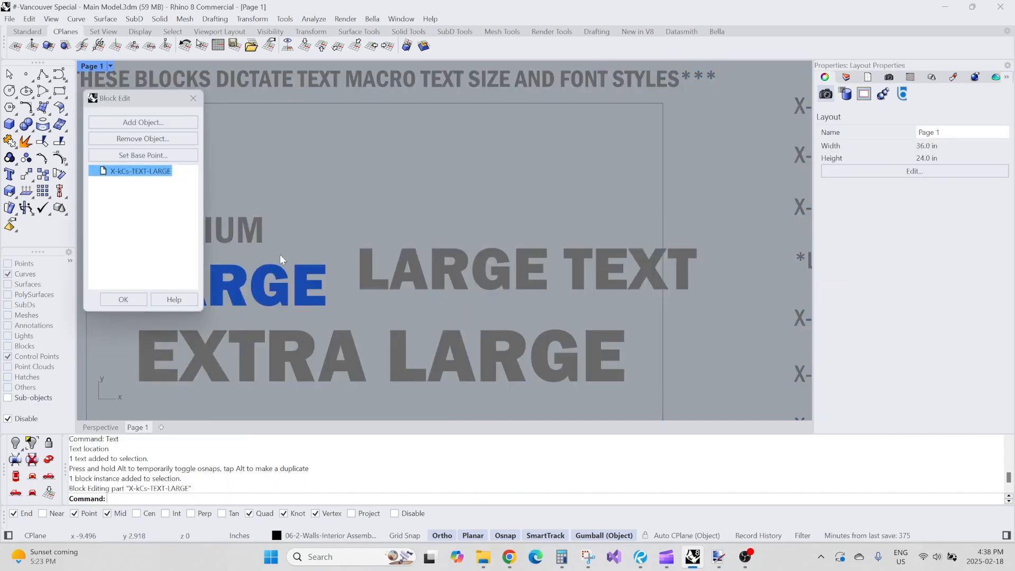
click(273, 273)
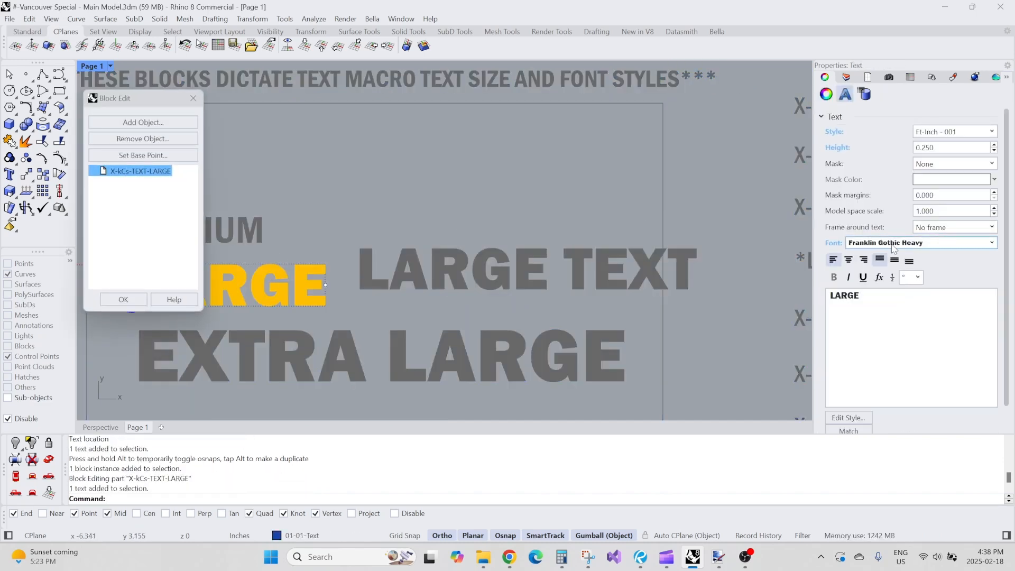
drag(935, 148, 893, 149)
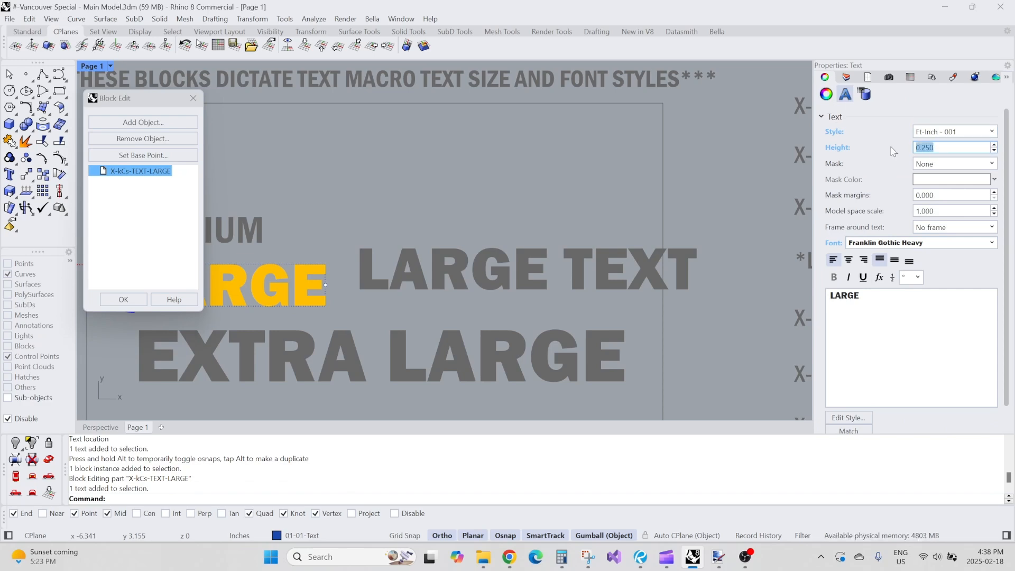
click(607, 186)
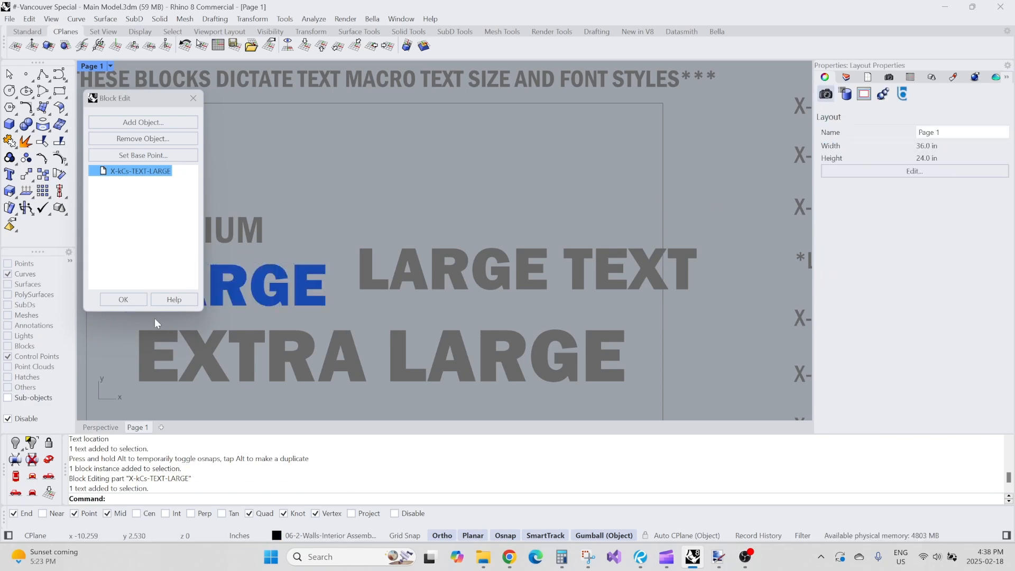
click(122, 300)
Step: Compare LARGE TEXT with the LARGE block sample, and delete the LARGE TEXT annotation
scroll(347, 205, down, 3)
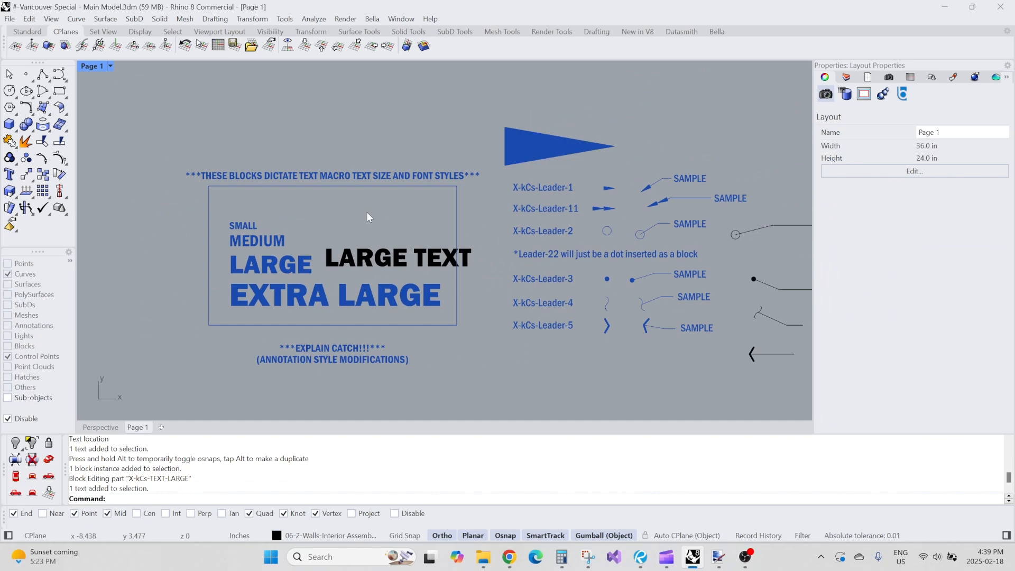
scroll(325, 253, up, 3)
scroll(324, 255, up, 2)
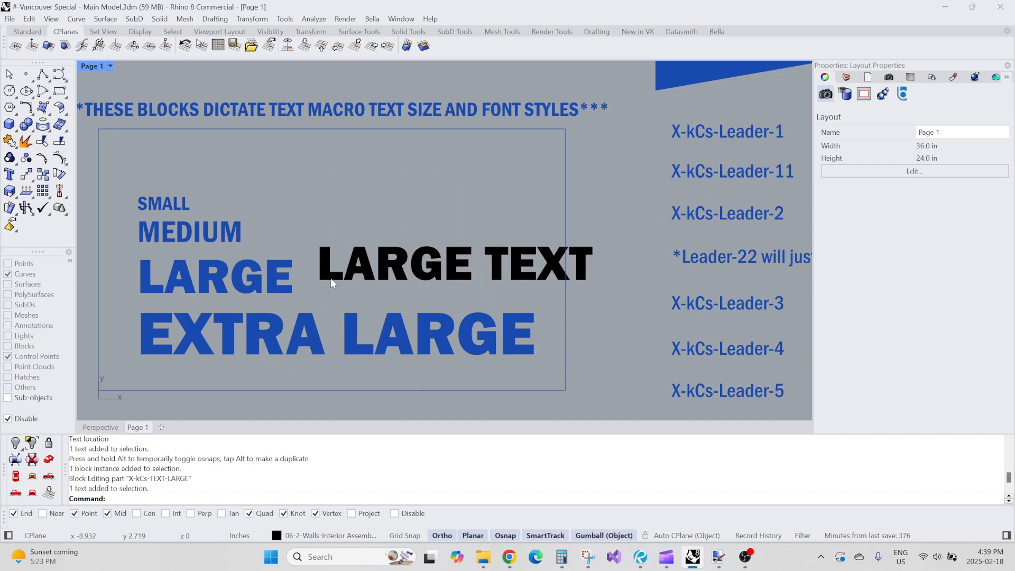
right_drag(272, 242, 378, 271)
scroll(415, 232, up, 4)
scroll(349, 242, down, 8)
scroll(380, 279, down, 3)
click(382, 292)
key(Delete)
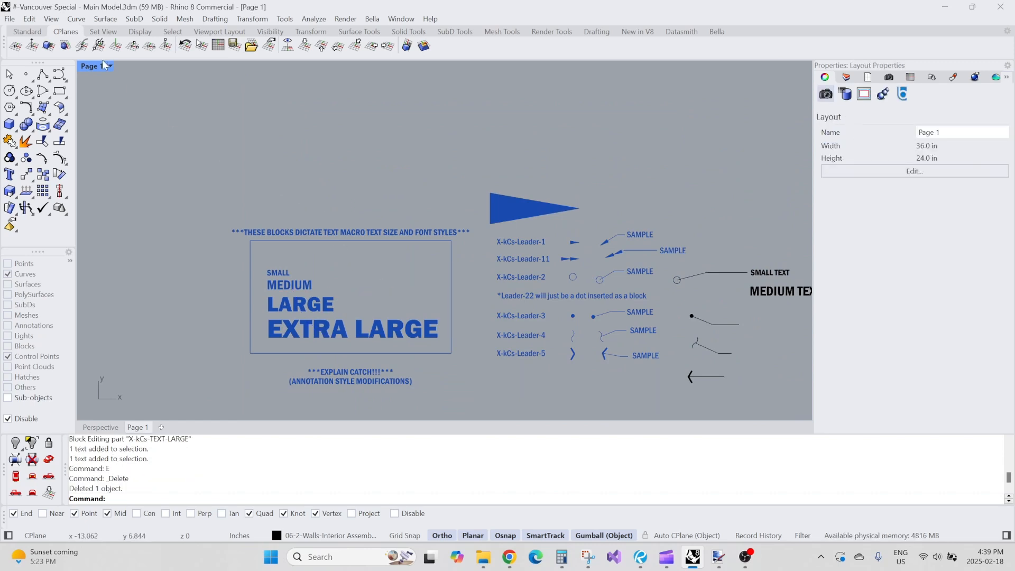
Step: Open the document properties, look at the Document User Text page, and close the dialog
click(9, 19)
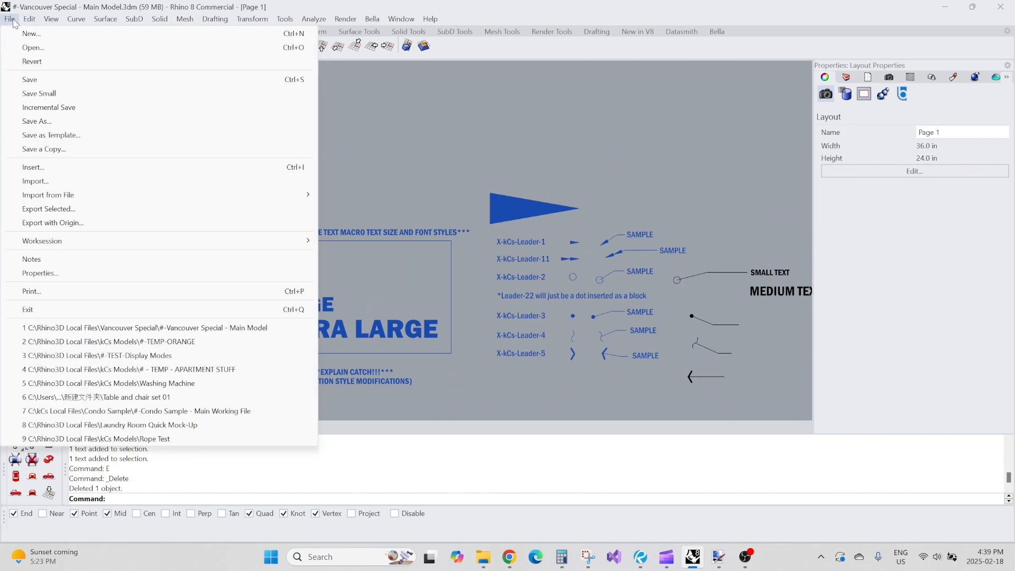
click(113, 272)
scroll(347, 102, up, 10)
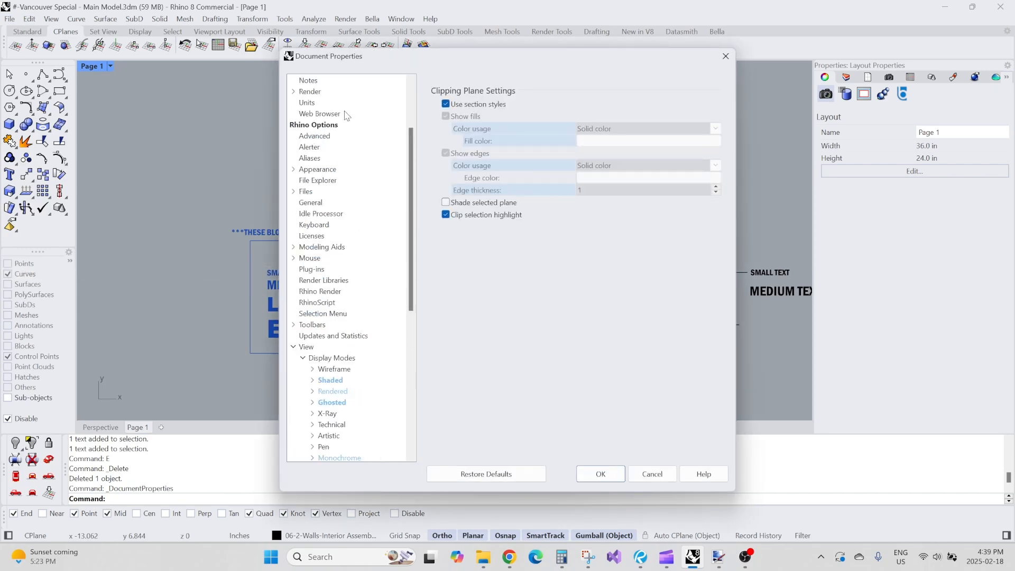
click(330, 102)
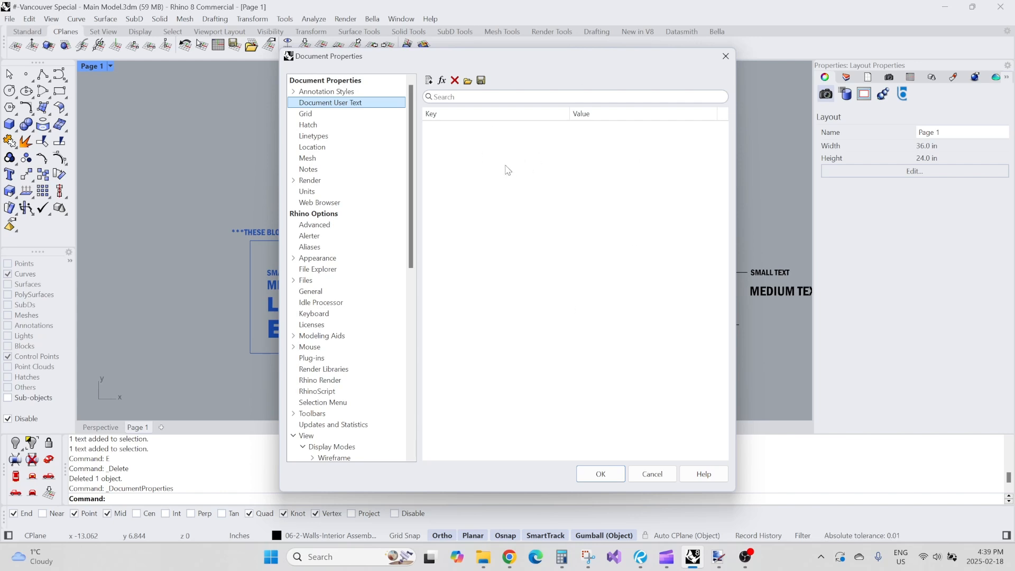
click(725, 56)
scroll(414, 168, down, 3)
scroll(471, 215, up, 2)
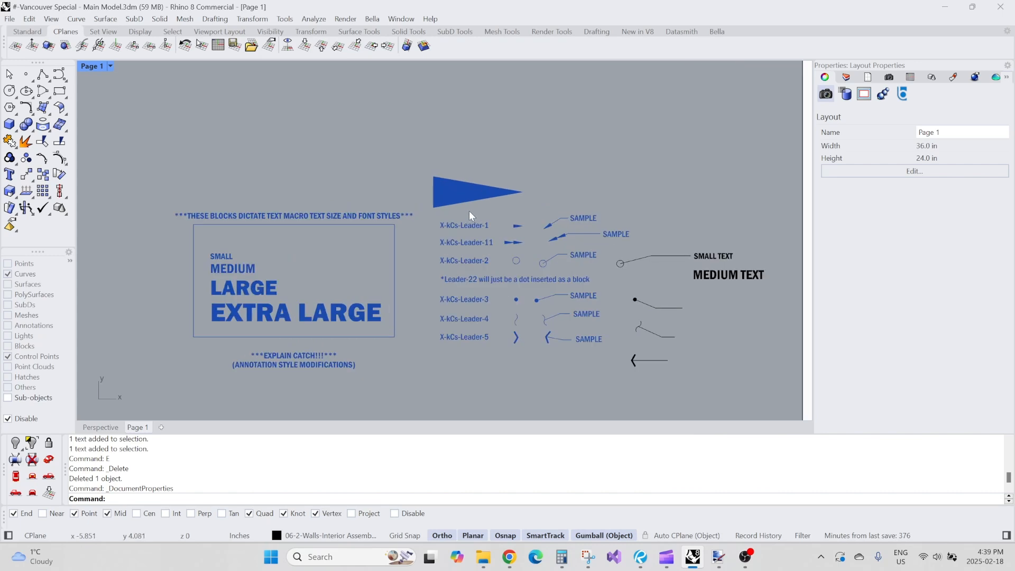
Step: Examine the enlarged X-kCs-Leader-1 arrowhead block against the leader and text-size samples beside the sheet
scroll(563, 217, up, 4)
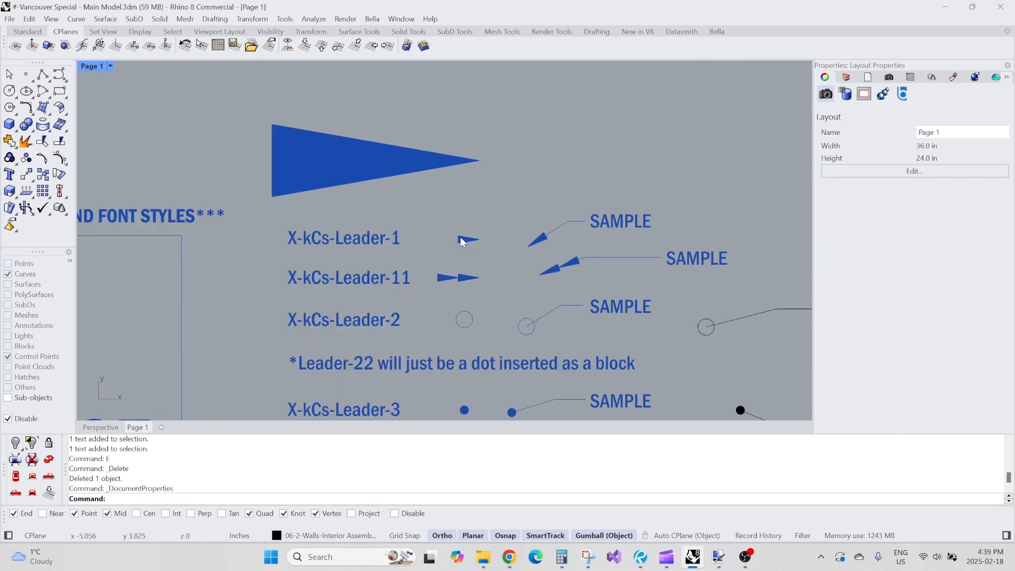
click(437, 174)
scroll(431, 196, down, 3)
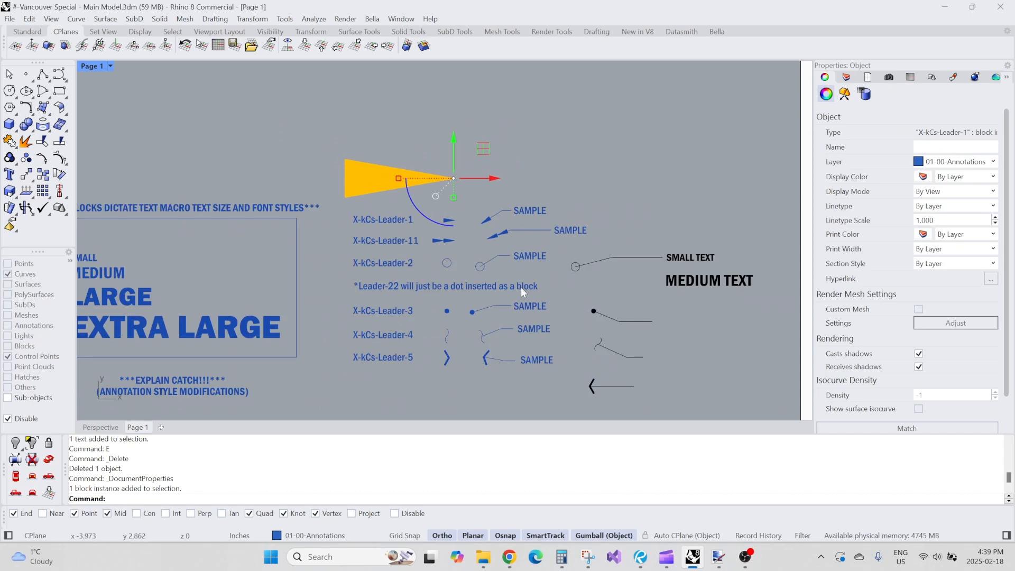
right_drag(471, 350, 494, 298)
click(355, 249)
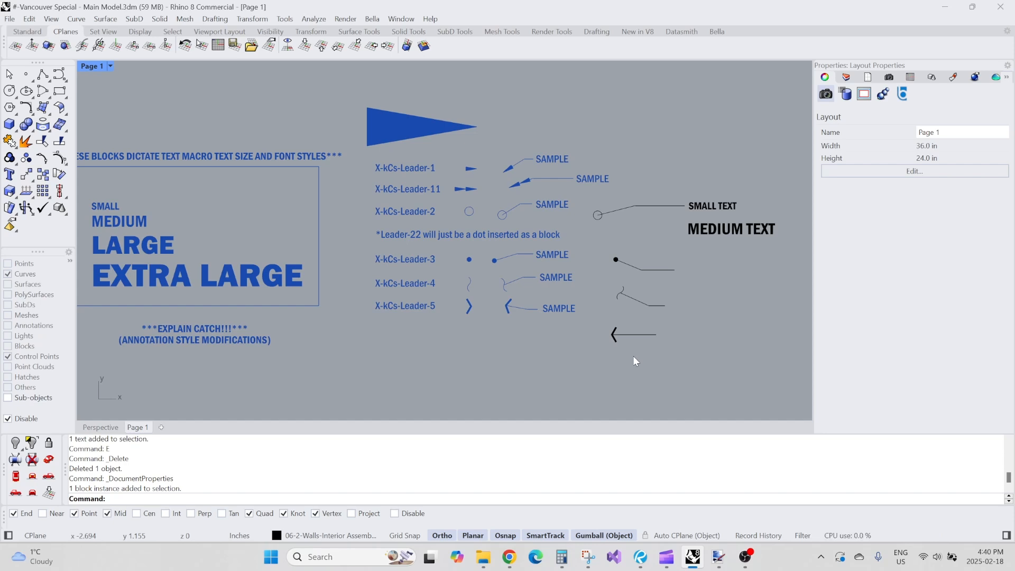
scroll(455, 223, down, 4)
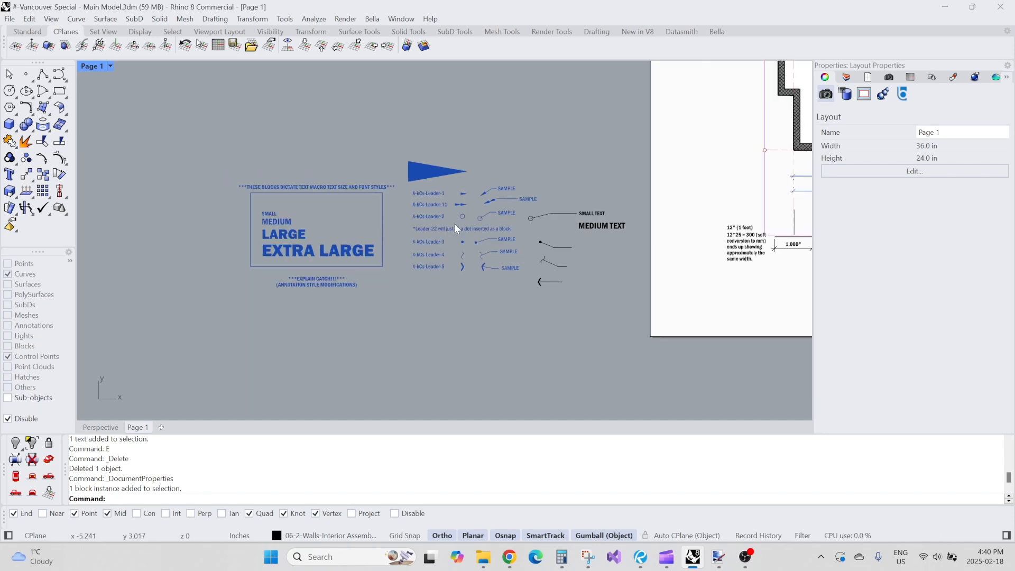
scroll(470, 270, up, 3)
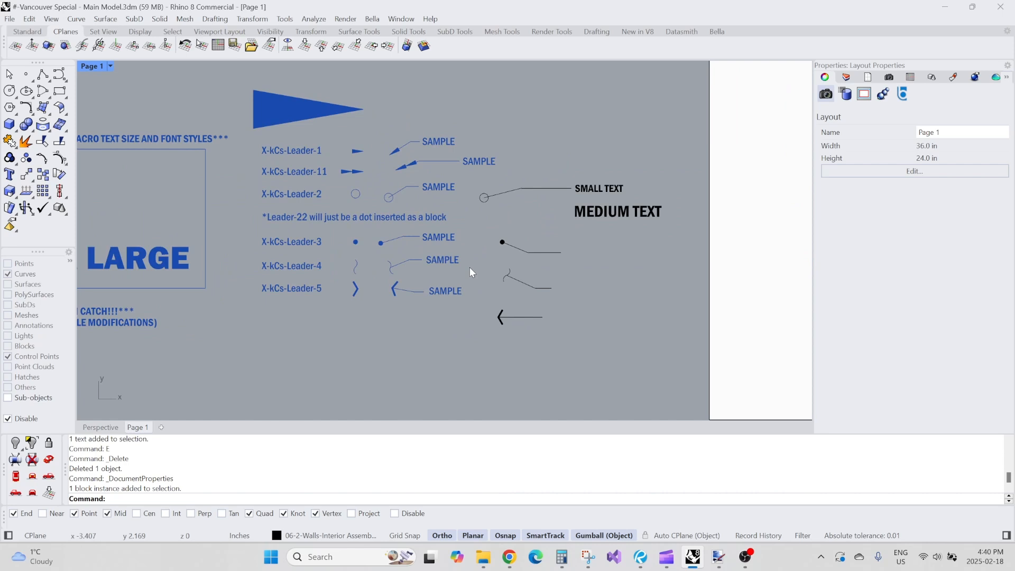
scroll(402, 313, down, 4)
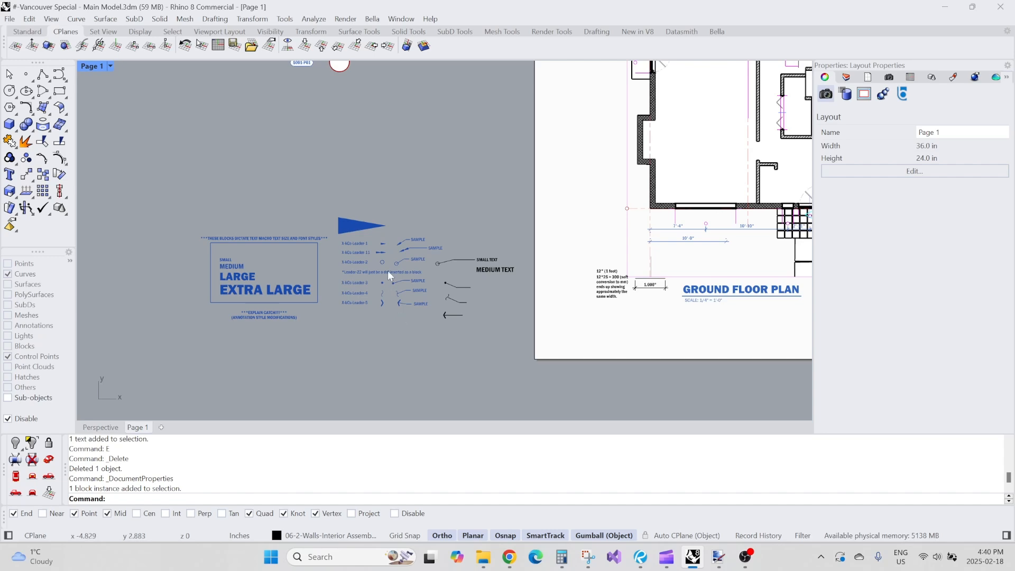
scroll(389, 278, down, 3)
scroll(357, 222, down, 2)
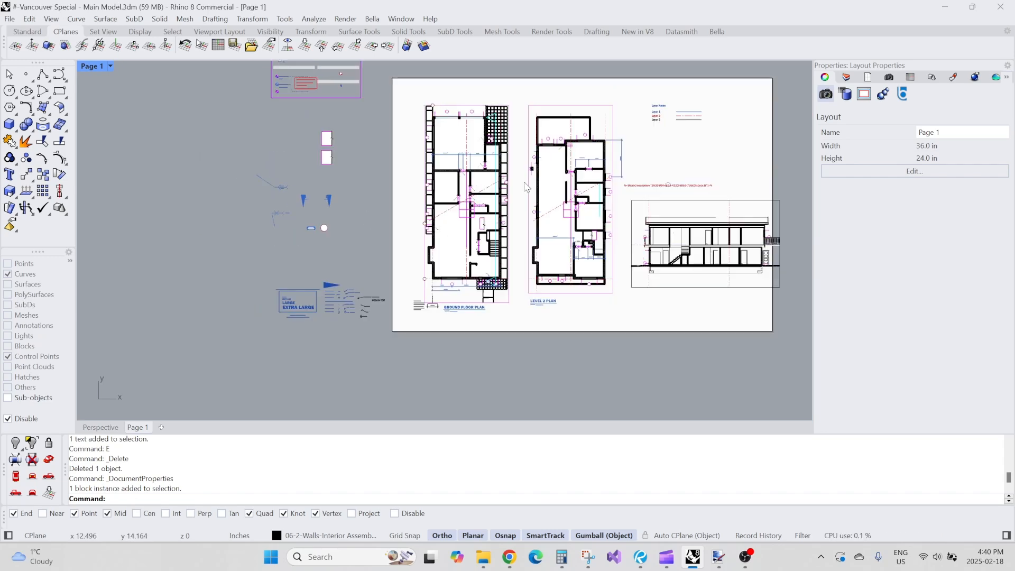
Step: Switch to Revu and examine the wall corner, window and grid line weights on the ground floor plan in #-TEST 06
scroll(323, 281, up, 5)
scroll(323, 281, up, 3)
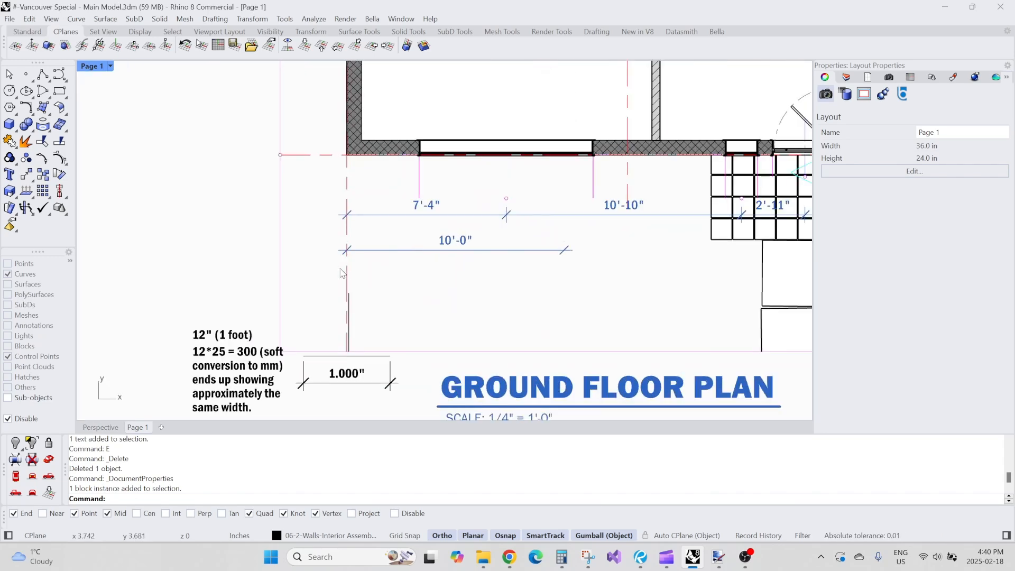
click(641, 561)
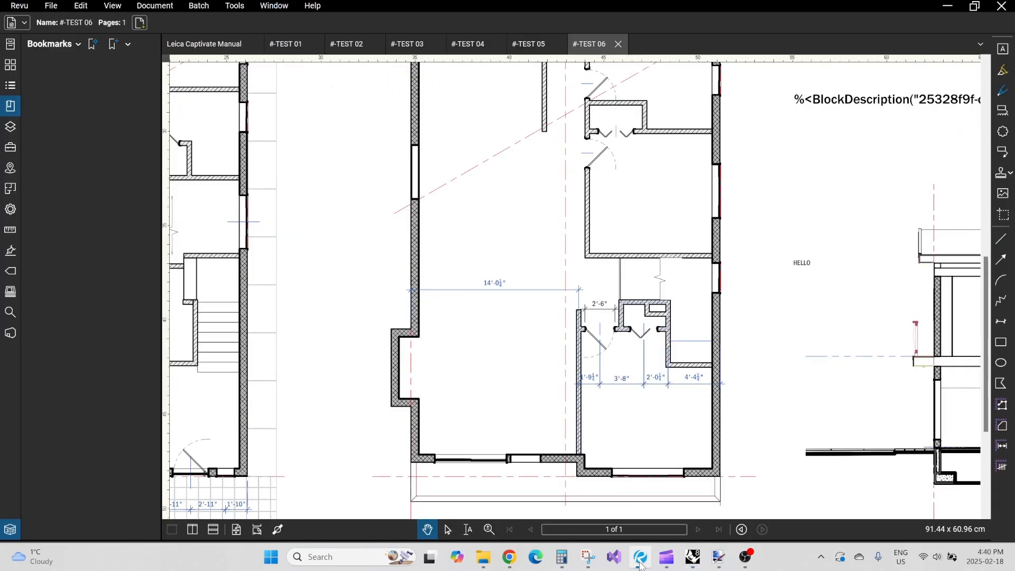
scroll(491, 281, down, 2)
scroll(519, 315, up, 7)
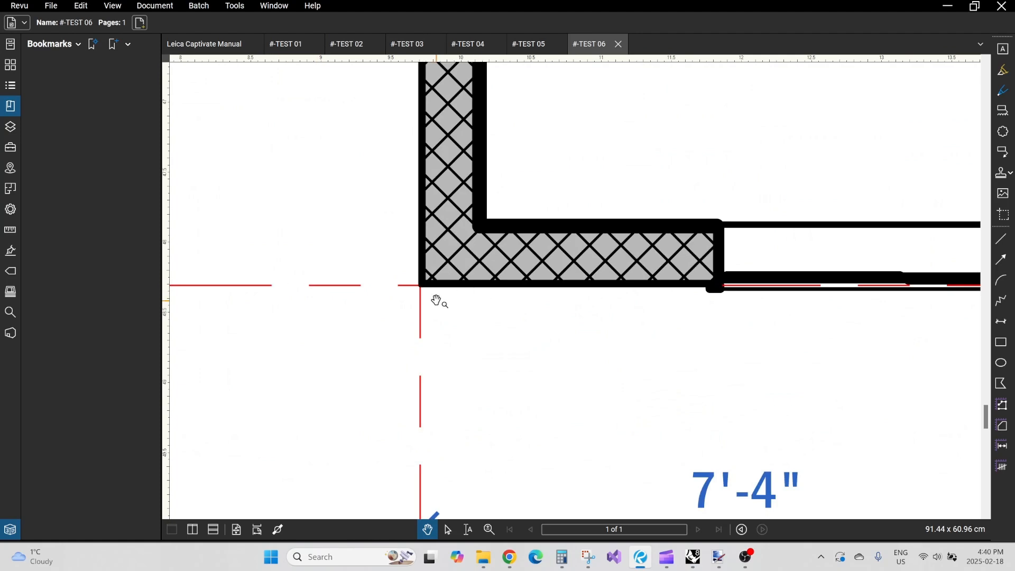
scroll(403, 313, down, 3)
scroll(401, 316, down, 4)
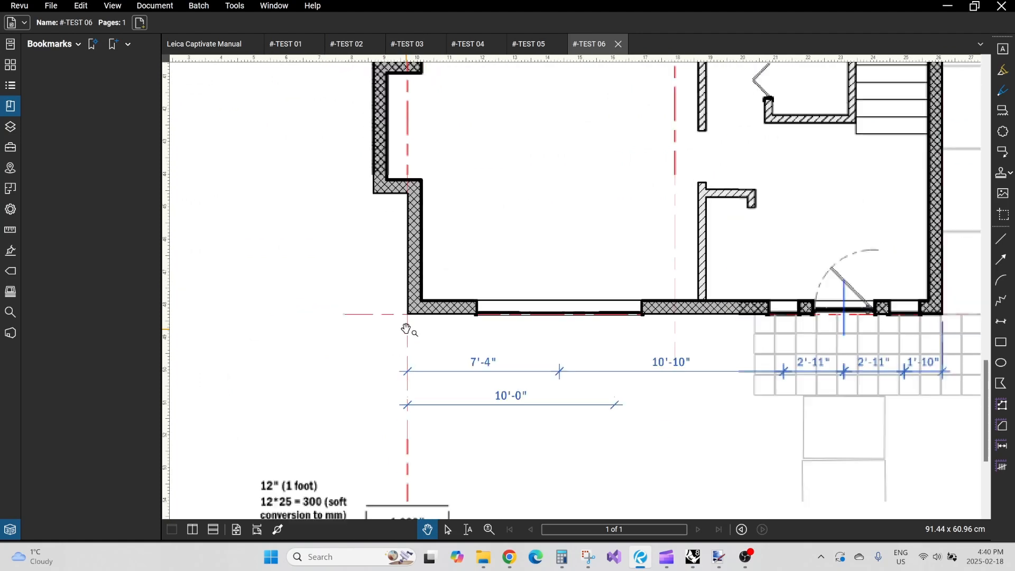
scroll(346, 335, up, 2)
scroll(345, 335, up, 5)
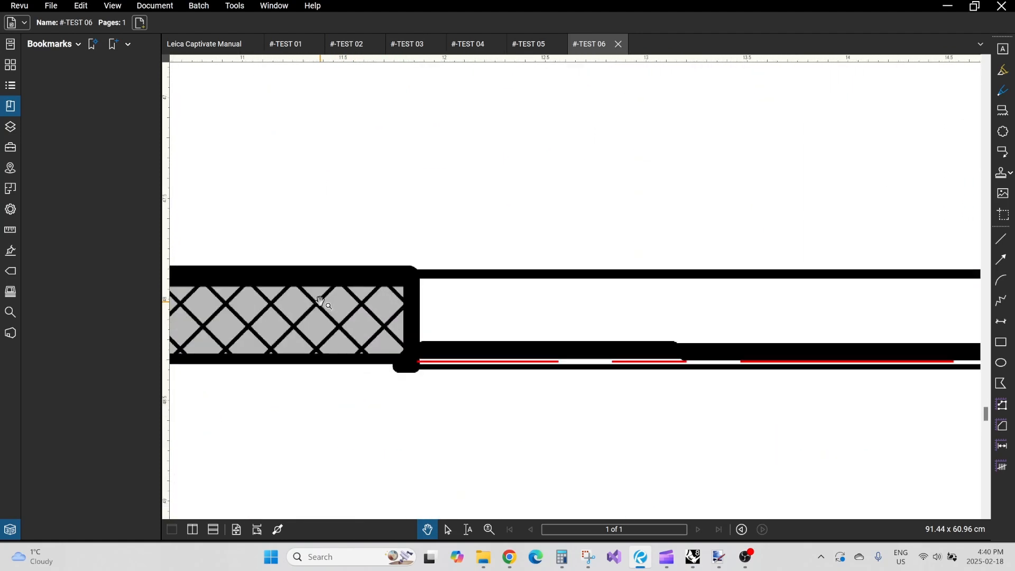
scroll(379, 325, down, 4)
scroll(380, 309, down, 3)
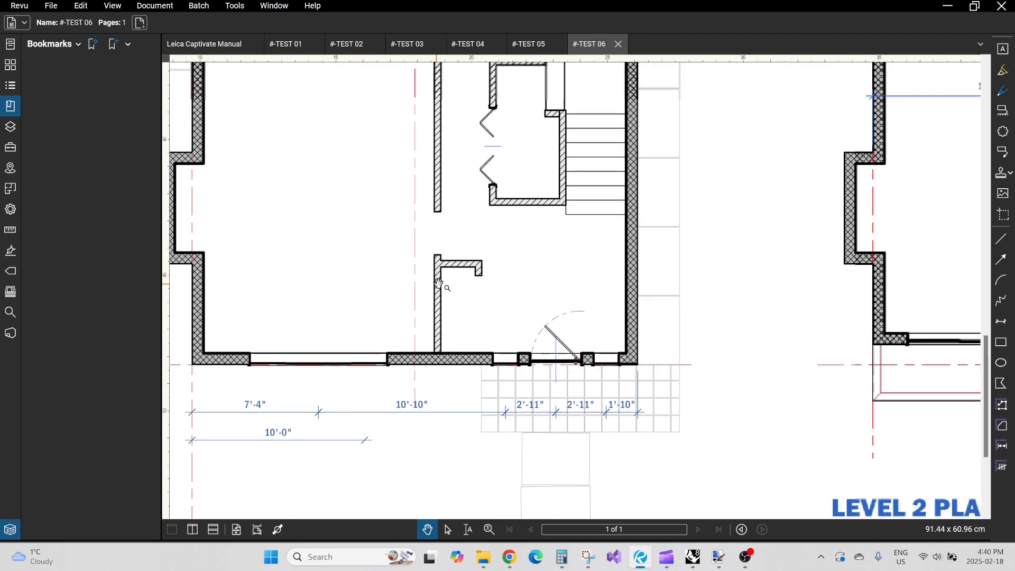
Step: Examine the walls, dimensions and grid lines of the Level 2 plan in the #-TEST 06 PDF
scroll(594, 288, up, 4)
drag(496, 301, 458, 315)
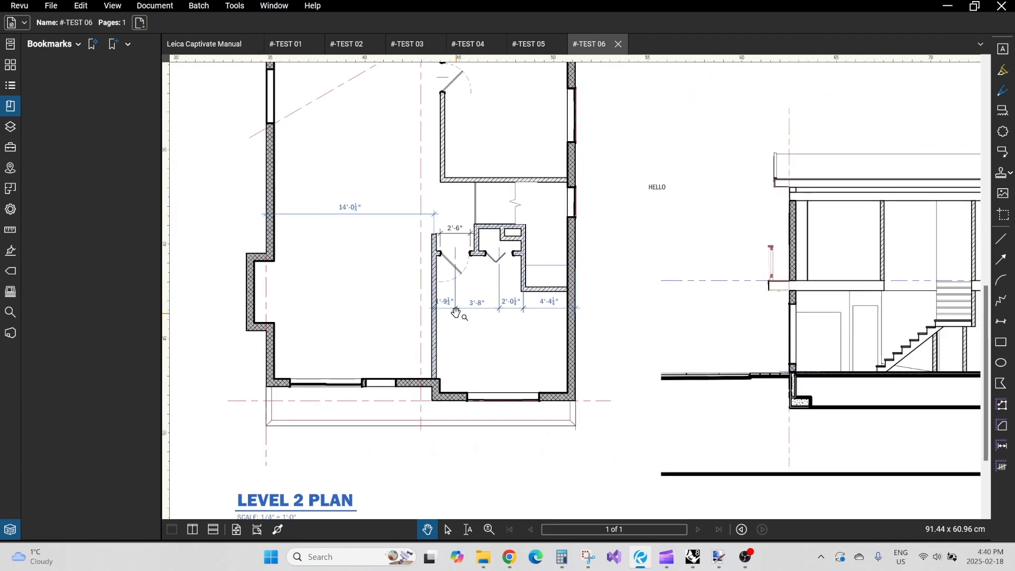
drag(575, 245, 559, 359)
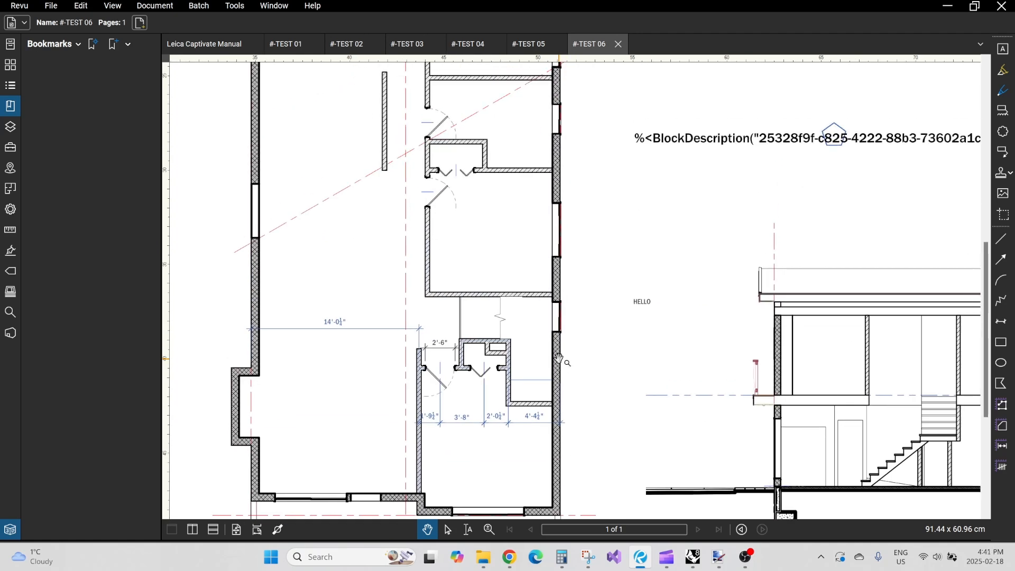
drag(594, 360, 553, 306)
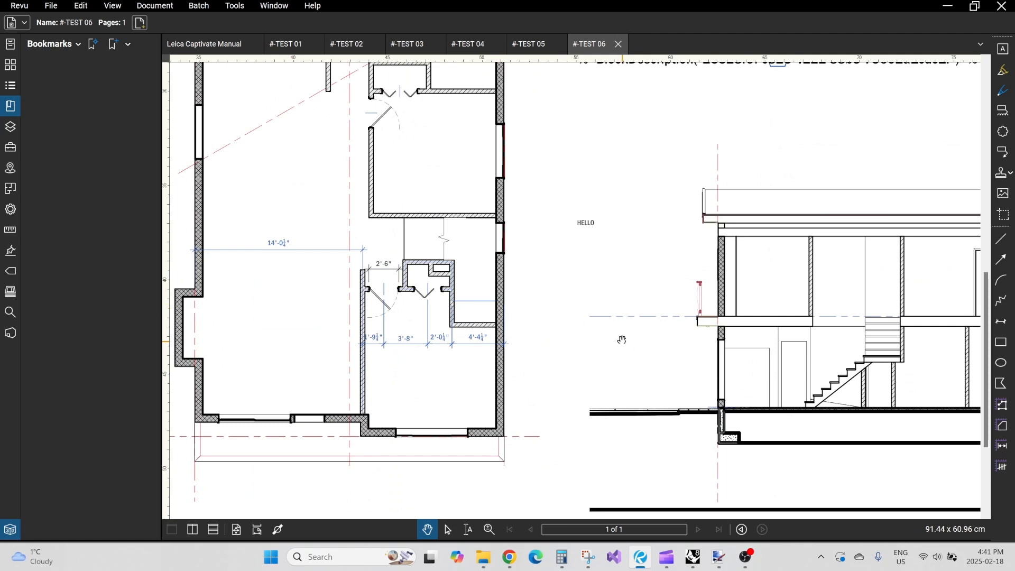
Step: Examine the building section in the PDF, from the foundation footing up to the roof and level line
drag(722, 412, 455, 270)
scroll(454, 270, up, 4)
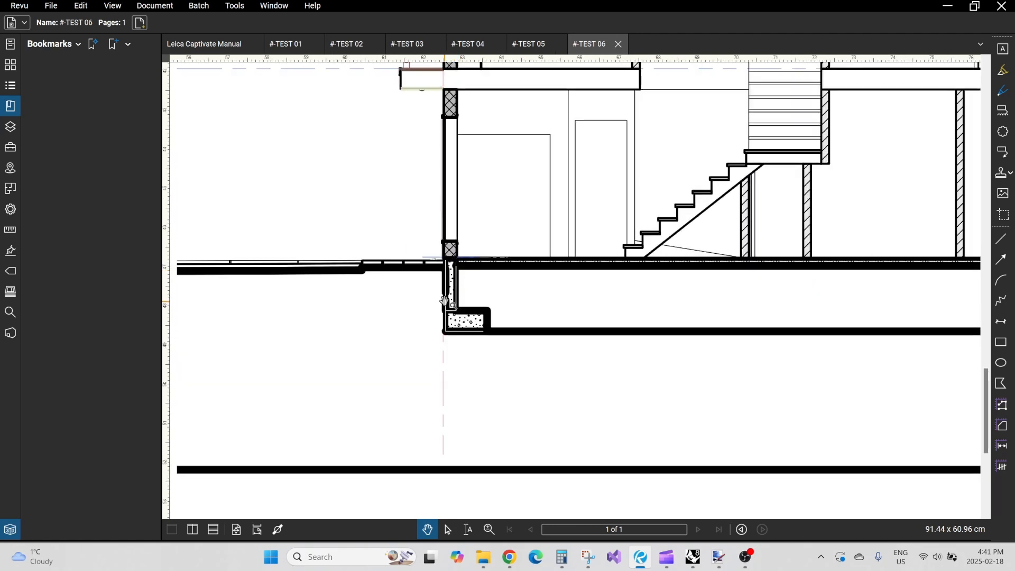
scroll(454, 270, up, 5)
scroll(476, 289, down, 8)
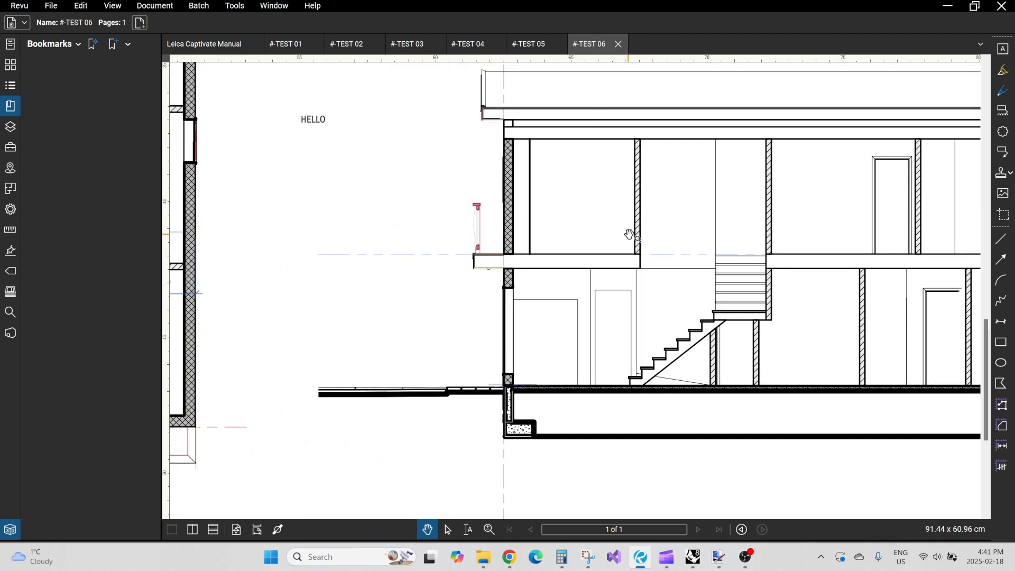
scroll(499, 199, down, 3)
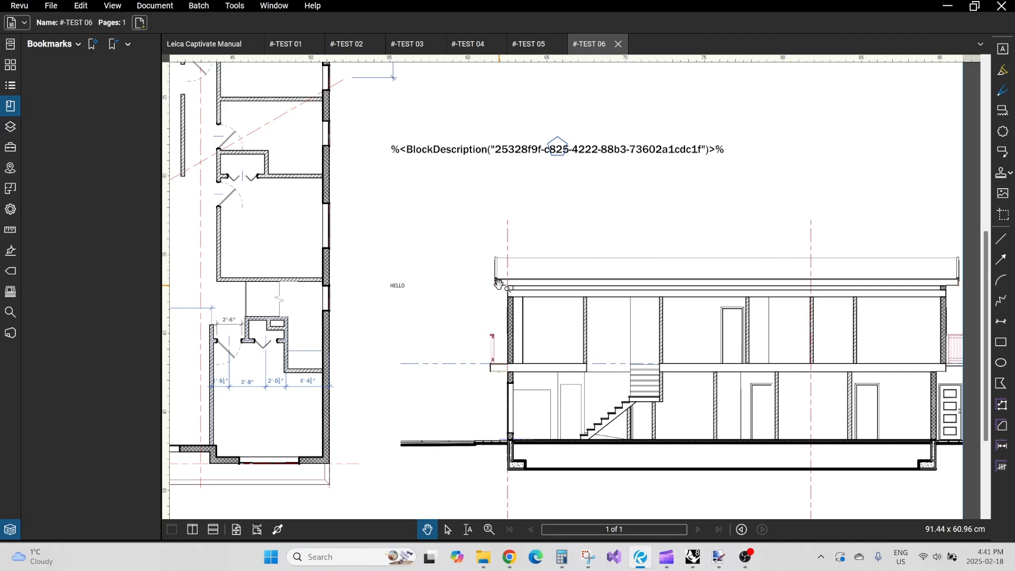
Step: Examine the line weights around the entrance door, paving and dimensions on the ground floor plan in the PDF
mouse_move(339, 377)
mouse_down()
mouse_move(723, 224)
mouse_move(911, 198)
mouse_up()
scroll(399, 354, up, 3)
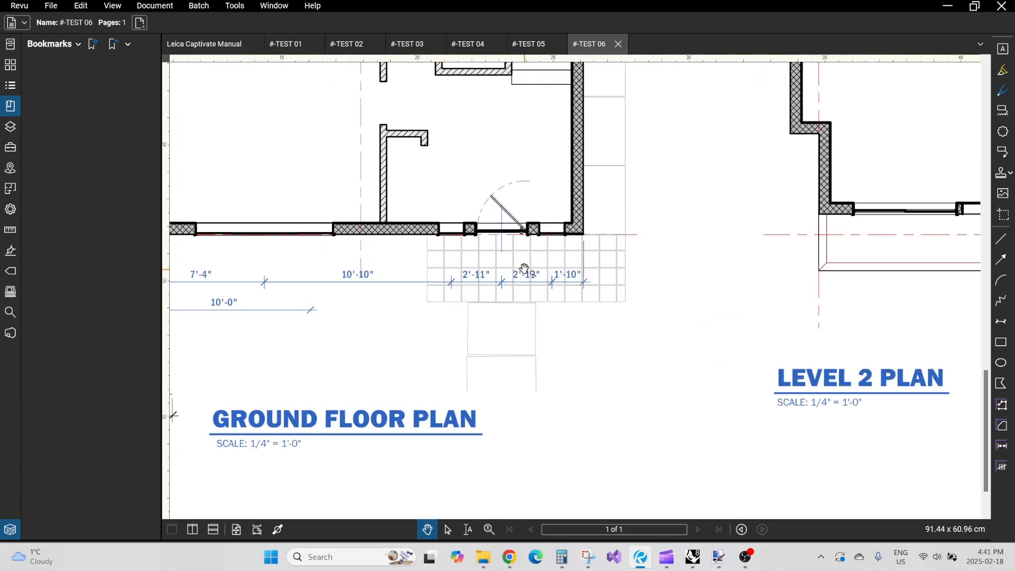
scroll(521, 268, up, 3)
scroll(400, 206, up, 6)
scroll(365, 213, down, 3)
drag(693, 284, 521, 290)
scroll(521, 291, up, 2)
drag(698, 175, 609, 264)
scroll(581, 294, down, 3)
scroll(581, 293, down, 3)
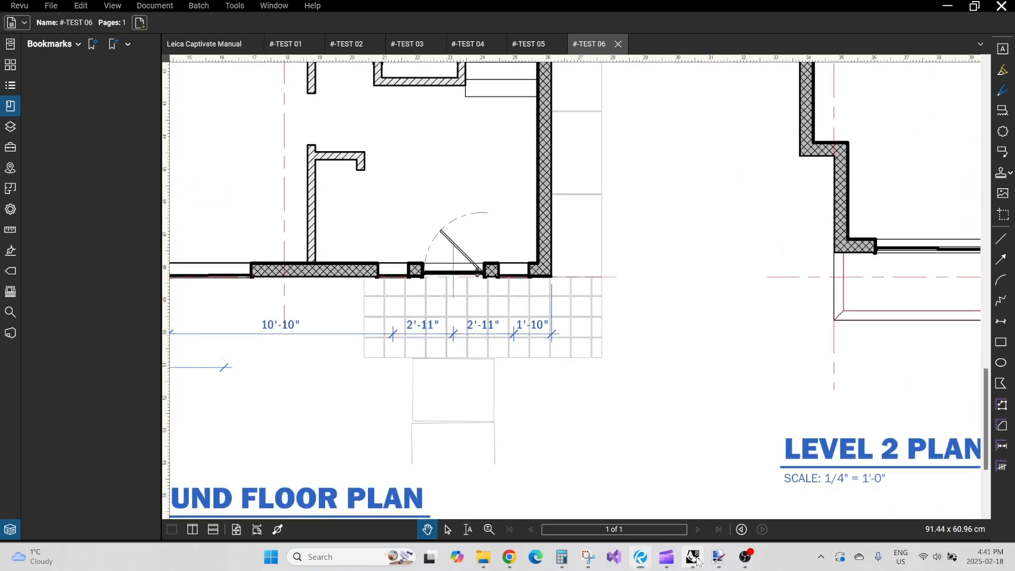
Step: Switch back to Rhino and toggle print display on and off to compare the ground floor entrance
click(694, 557)
scroll(571, 281, down, 3)
right_drag(493, 301, 480, 307)
scroll(521, 267, up, 4)
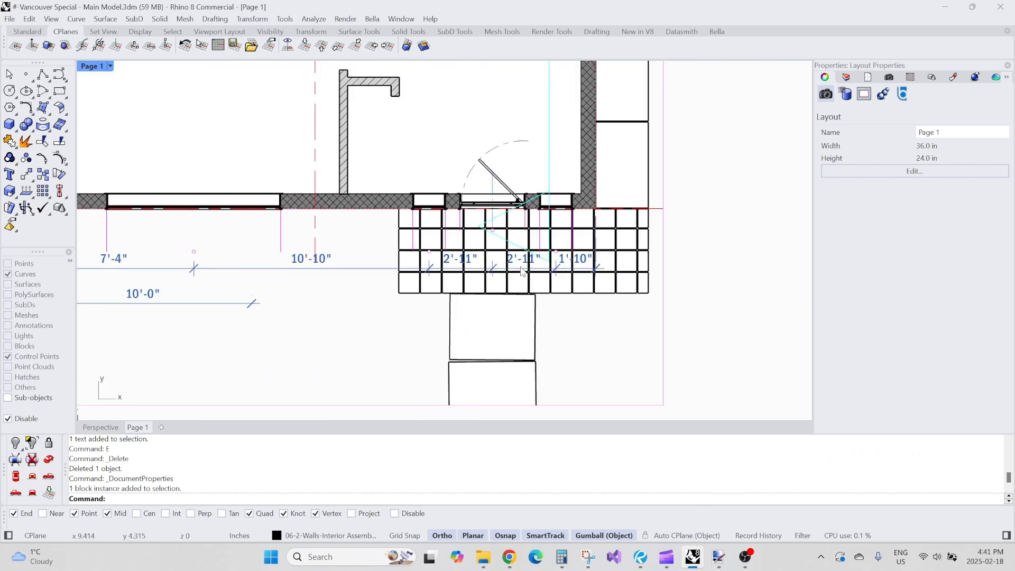
text(D)
key(Return)
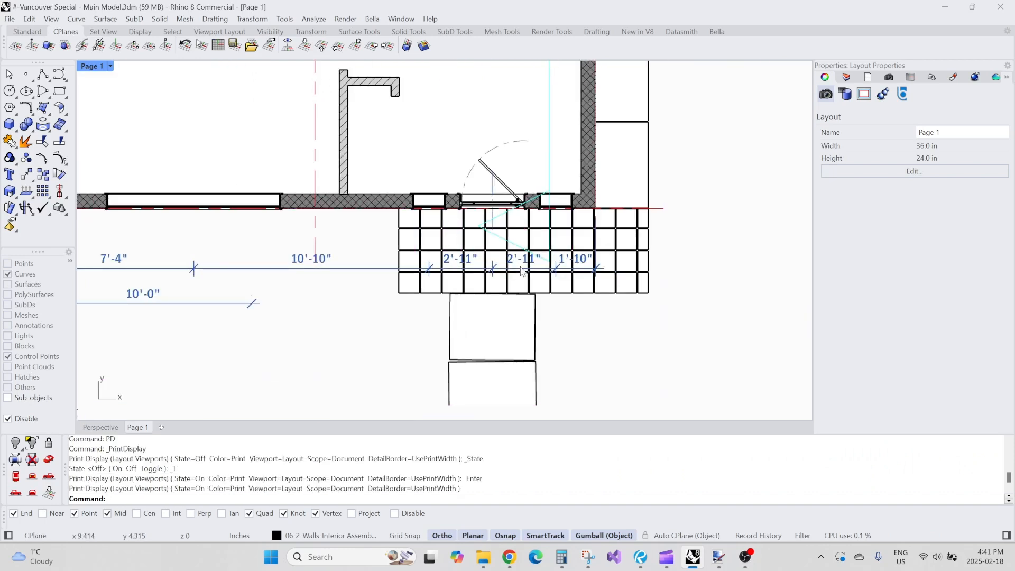
key(Return)
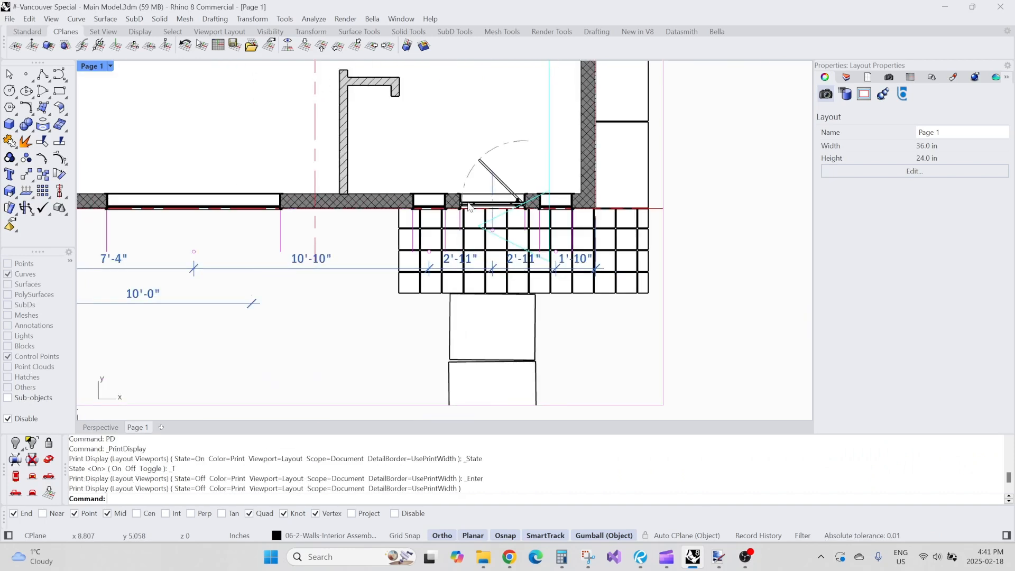
Step: Undock the Layers panel over the layout and enlarge it until the linetype, print width and section style columns show
scroll(443, 232, down, 6)
scroll(442, 229, down, 6)
right_drag(514, 72, 492, 224)
right_drag(609, 258, 395, 190)
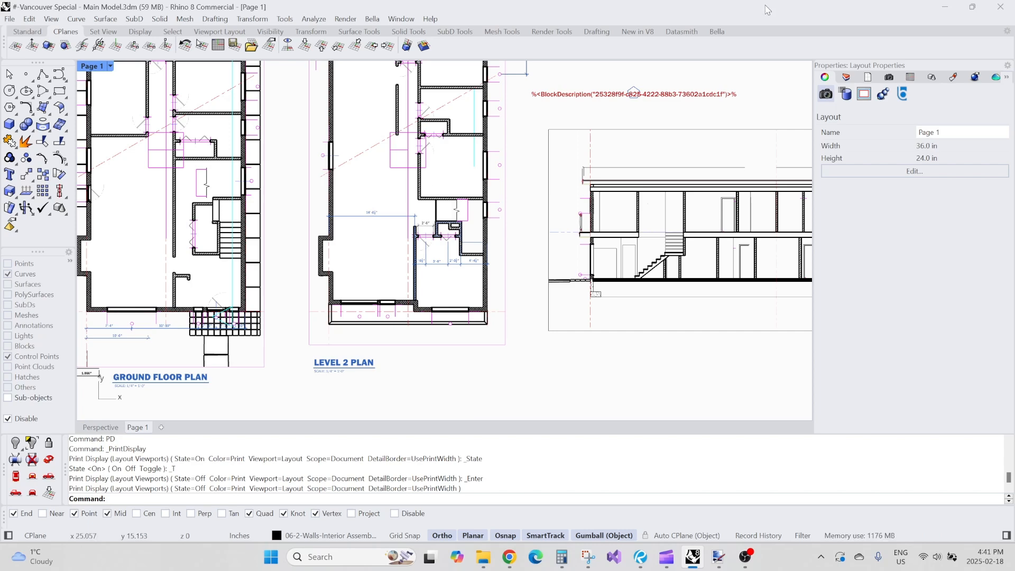
click(847, 79)
drag(847, 81, 215, 74)
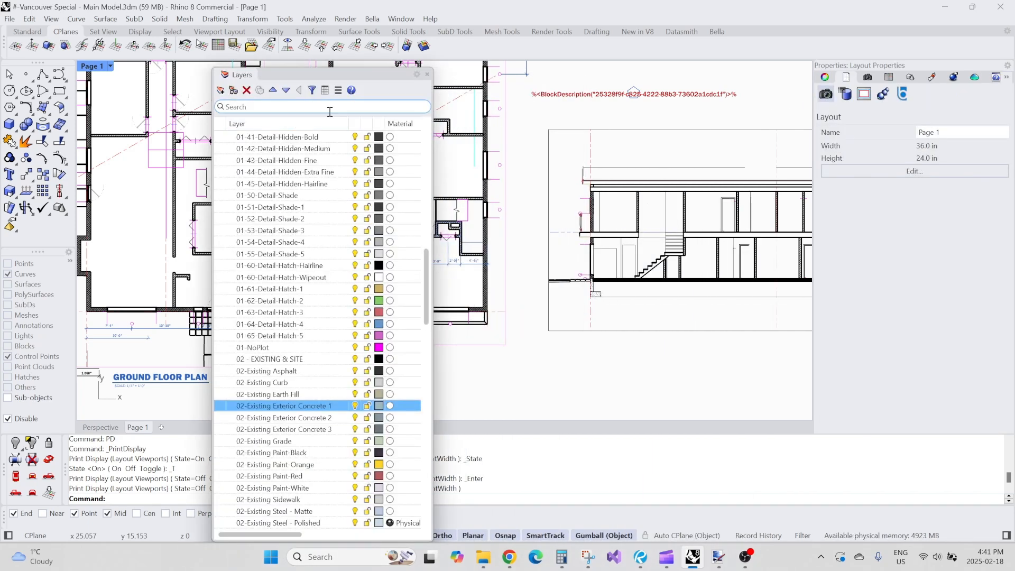
drag(436, 72, 719, 286)
drag(633, 290, 638, 73)
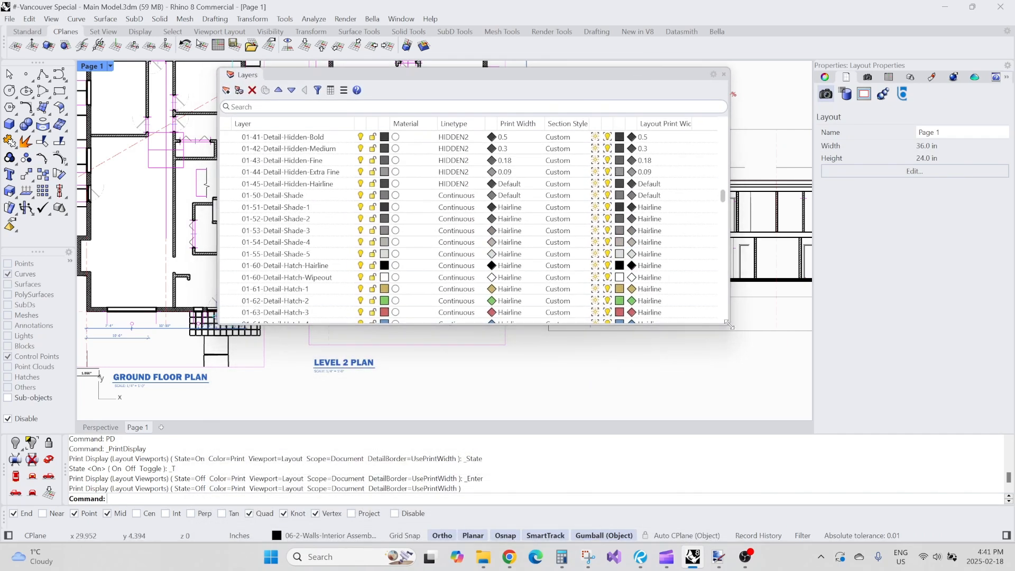
drag(728, 323, 849, 445)
scroll(514, 230, up, 8)
scroll(516, 232, up, 8)
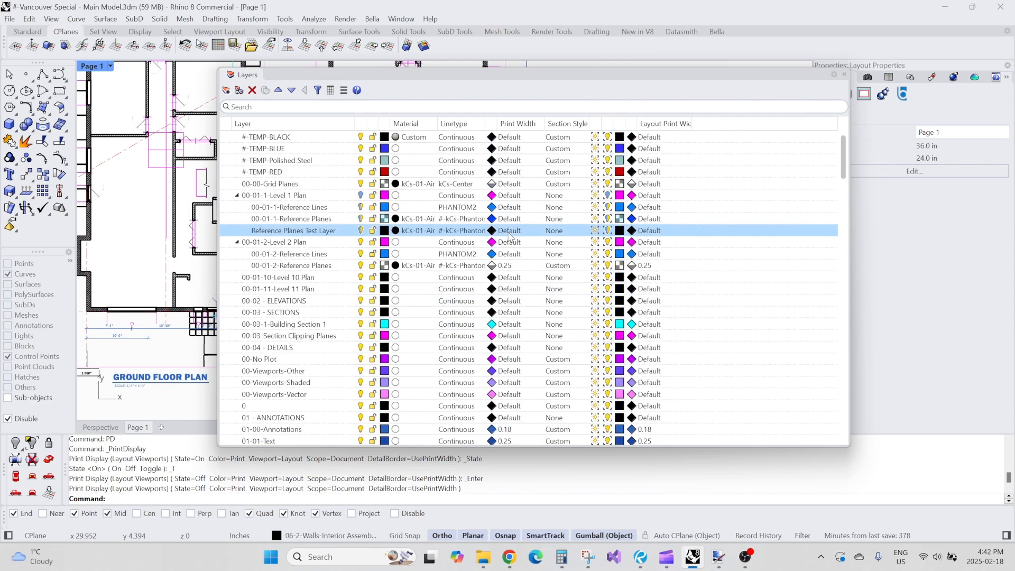
Step: Examine the kCs-01-Air material assigned to the 00-00-Grid Planes layer, including its transparency setting
click(285, 185)
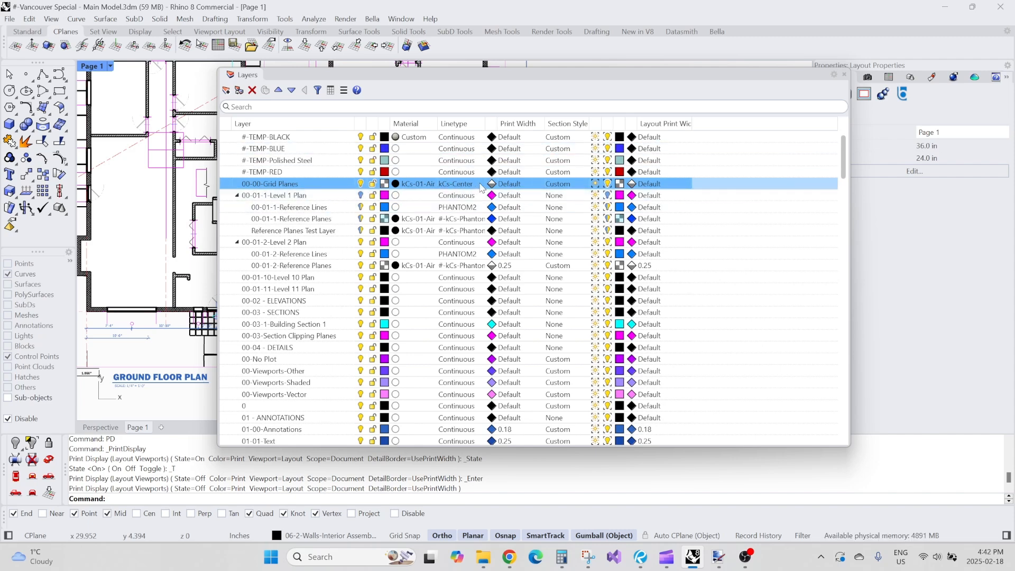
click(418, 185)
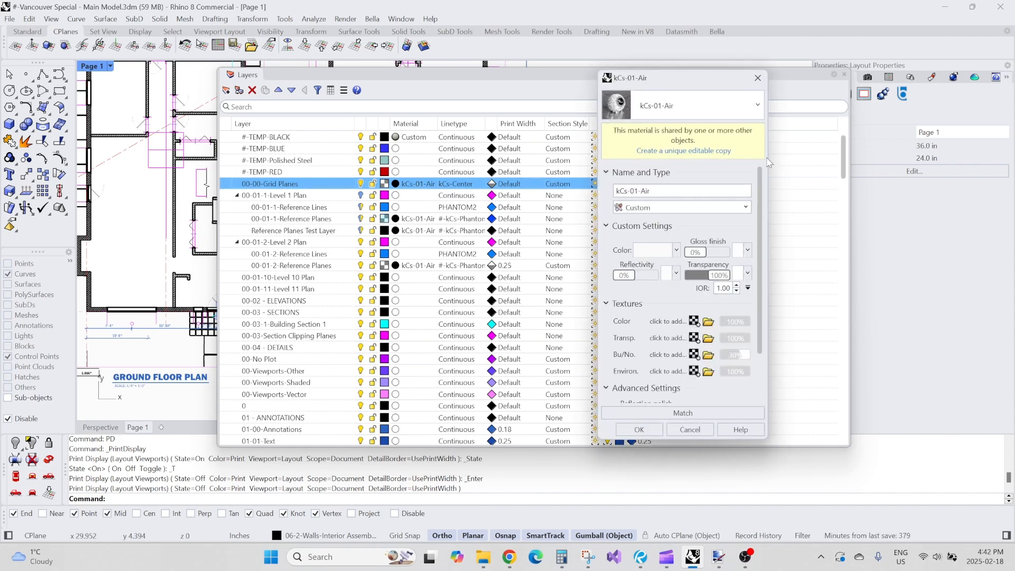
mouse_move(761, 179)
mouse_down()
mouse_move(763, 229)
mouse_move(768, 178)
mouse_up()
drag(761, 178, 760, 157)
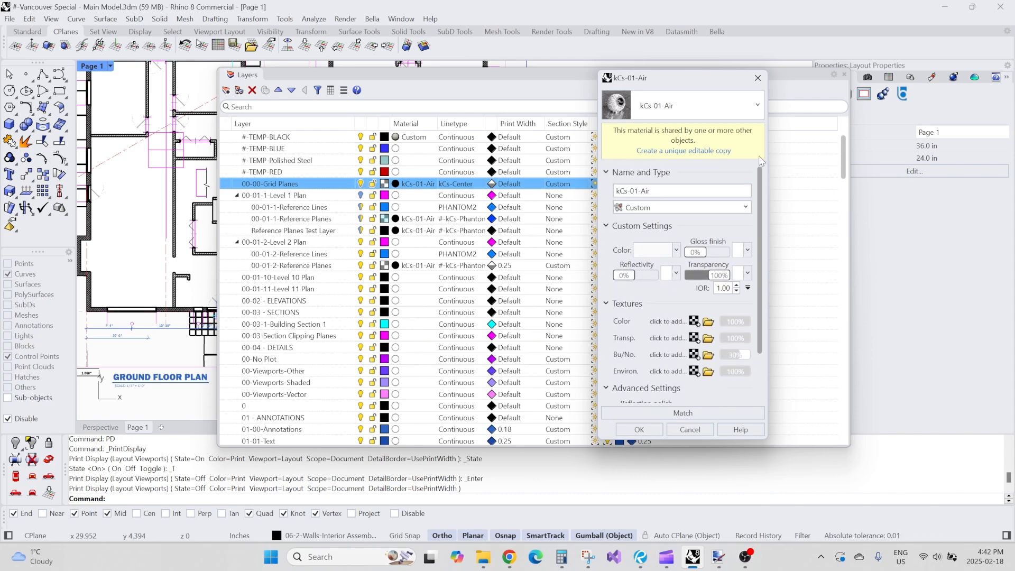
click(758, 78)
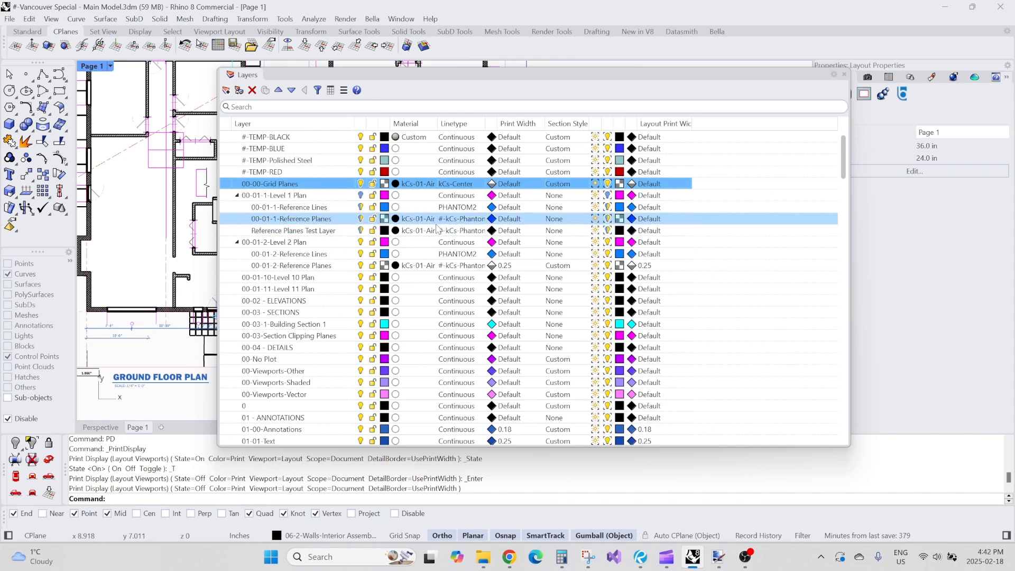
Step: Check the boundary width scale in the 00-00-Grid Planes section style, and browse the annotation and detail layers' print widths
click(561, 184)
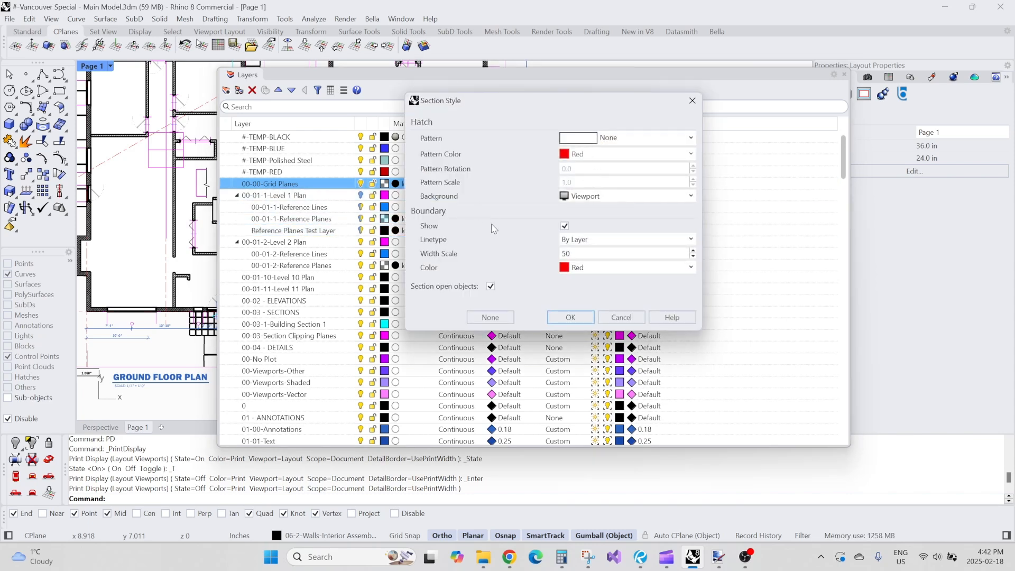
double_click(565, 253)
click(553, 317)
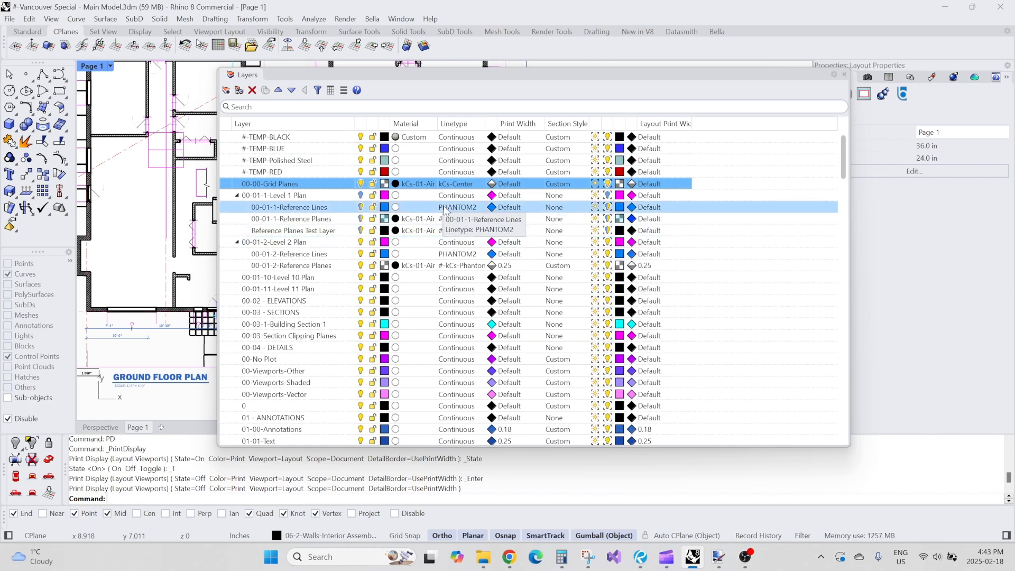
scroll(454, 211, down, 4)
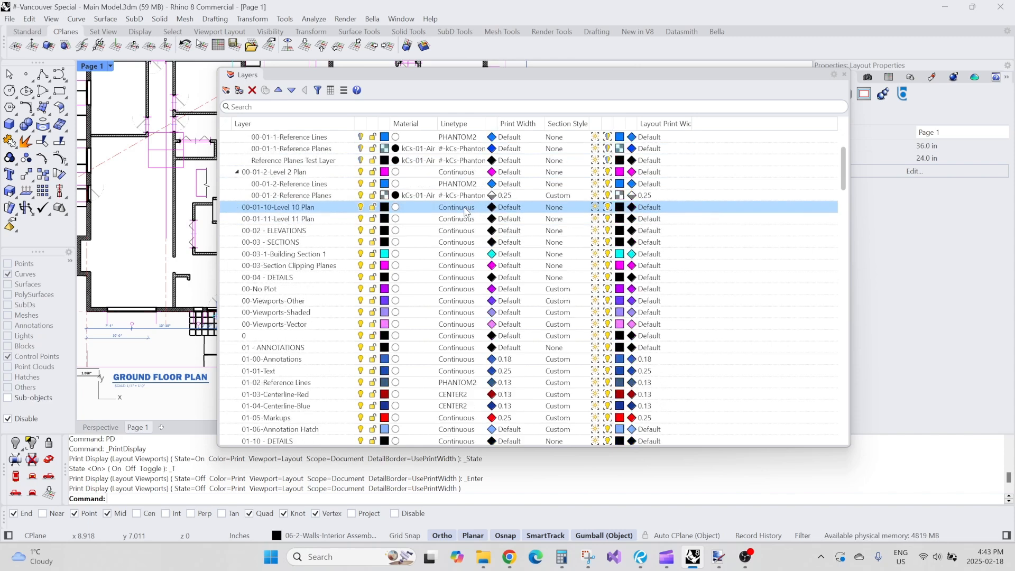
scroll(466, 211, down, 5)
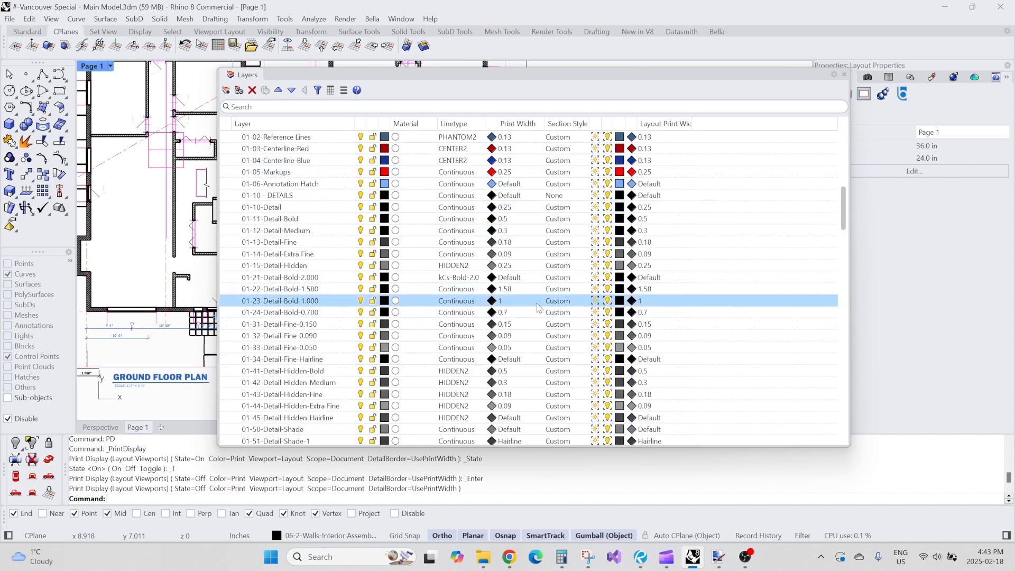
scroll(476, 307, up, 9)
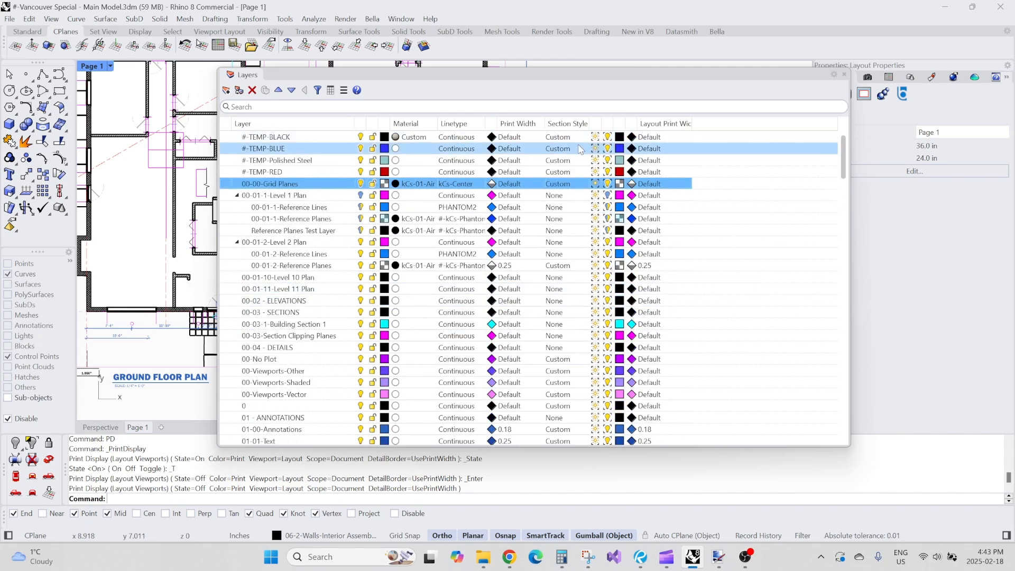
Step: Close the Layers panel and examine the exterior wall, grid line and deck railing in the building section
click(845, 74)
scroll(657, 214, up, 10)
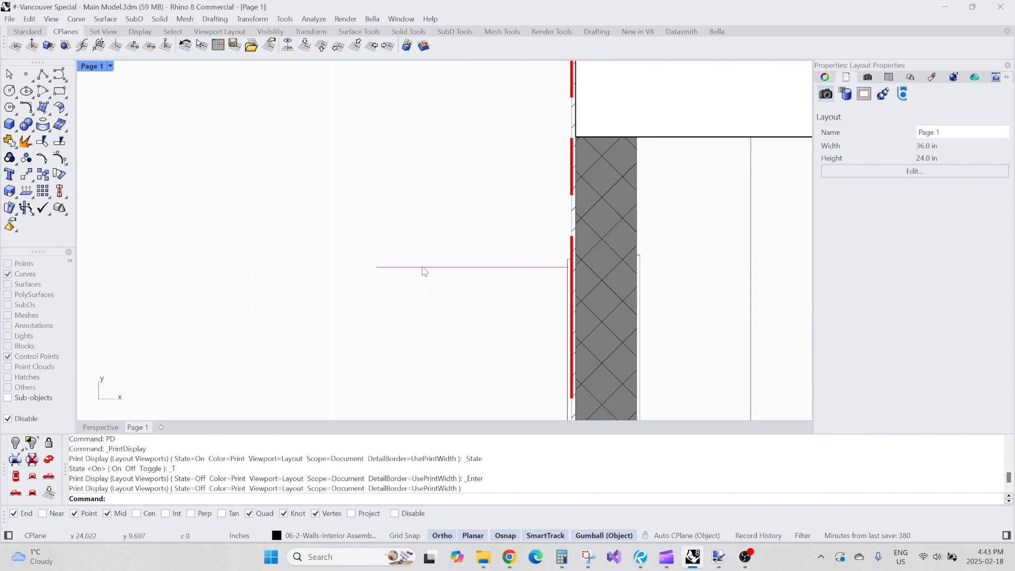
scroll(493, 291, down, 8)
right_drag(492, 291, 507, 145)
scroll(508, 119, up, 8)
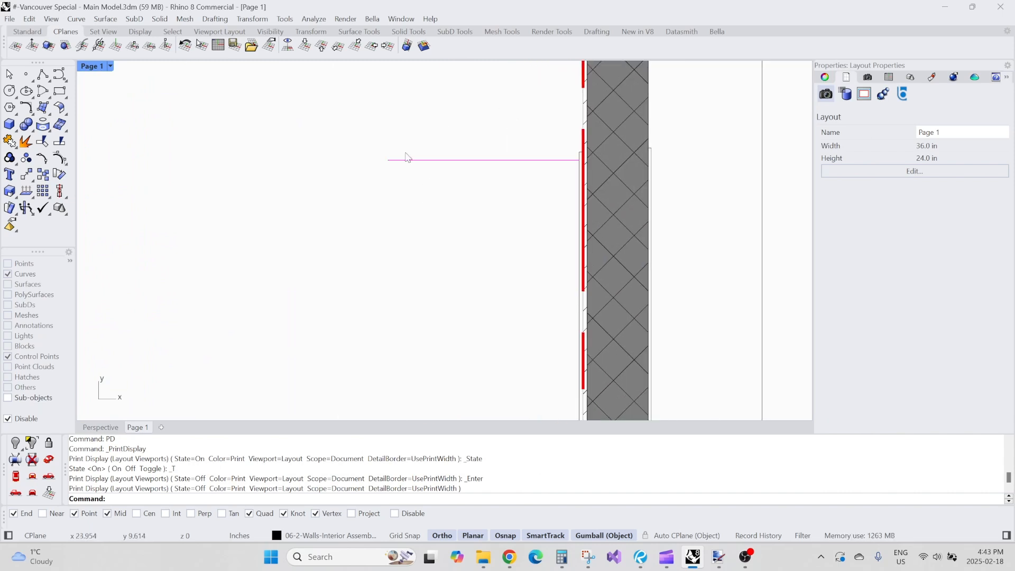
scroll(472, 186, down, 5)
scroll(446, 193, up, 10)
scroll(398, 213, down, 8)
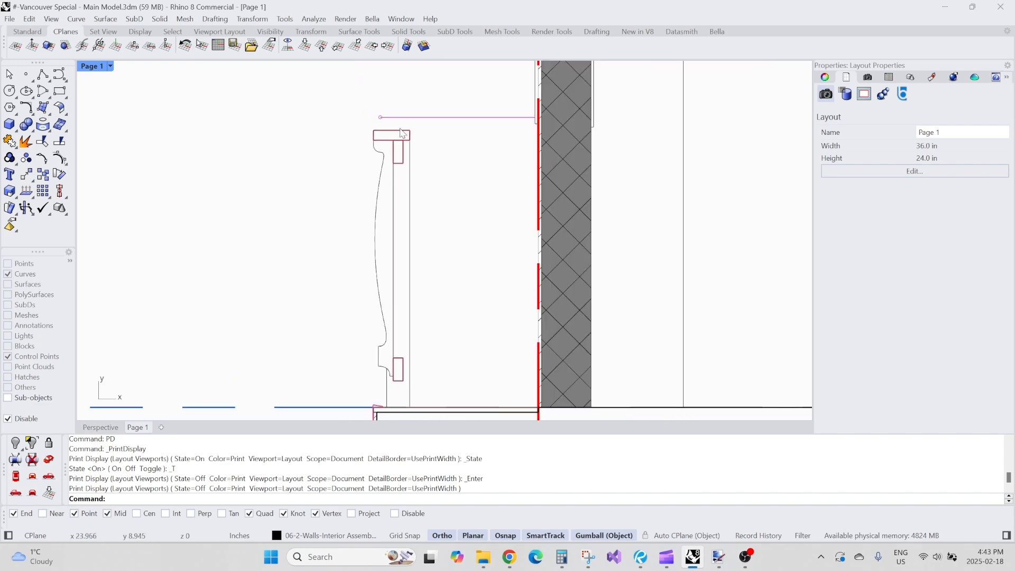
scroll(417, 253, down, 3)
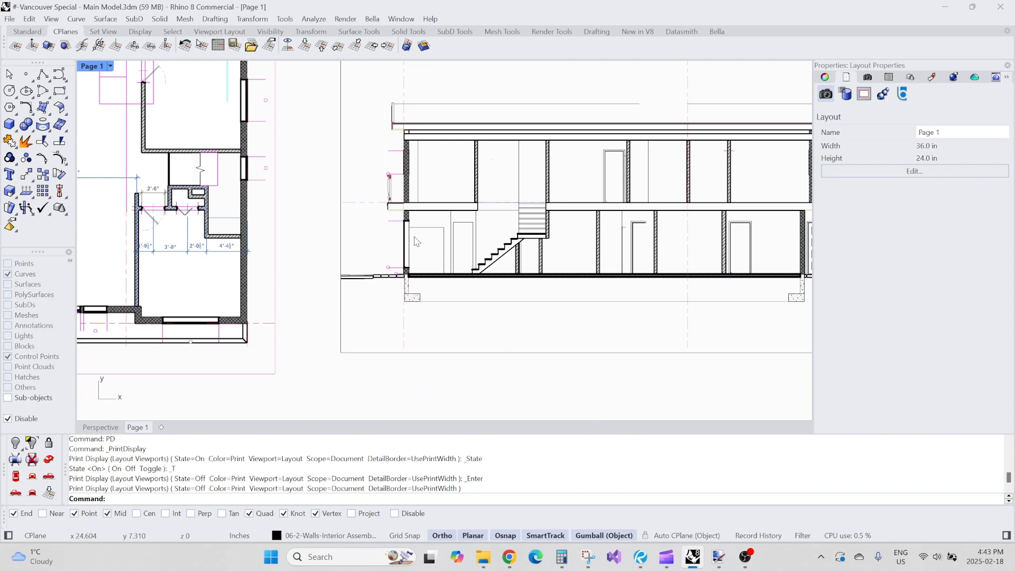
Step: Reopen the Layers panel over the layout, enlarge it, and find the 09-Exterior finish layers
text(Layer)
key(Return)
drag(416, 241, 166, 76)
drag(281, 188, 914, 429)
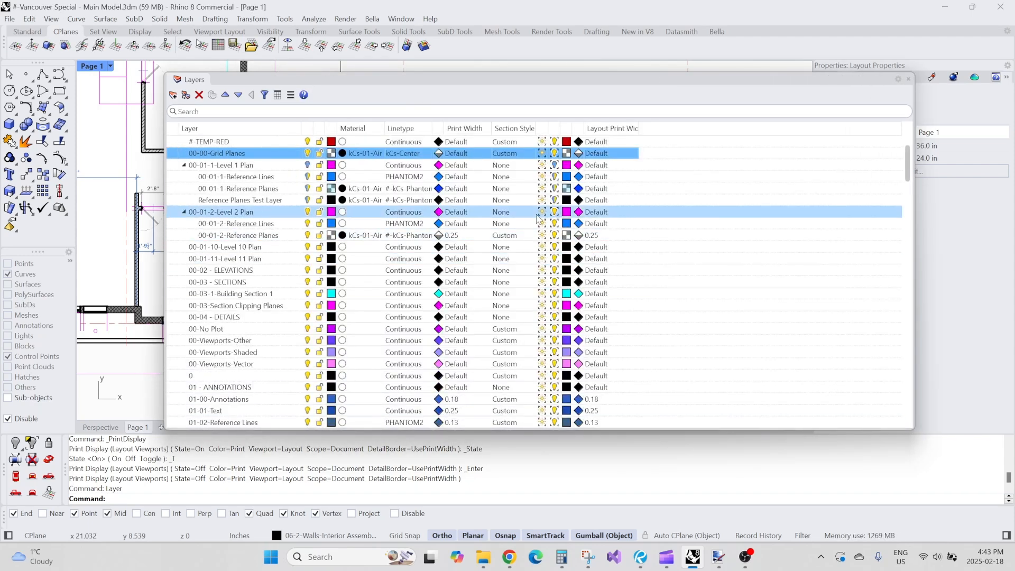
scroll(537, 225, down, 9)
scroll(536, 225, down, 12)
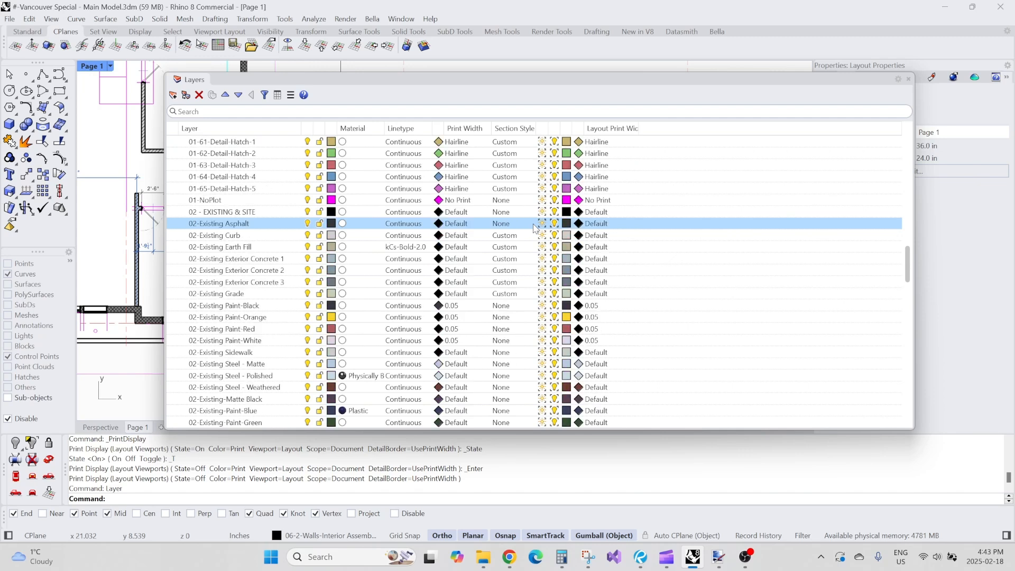
scroll(533, 227, down, 8)
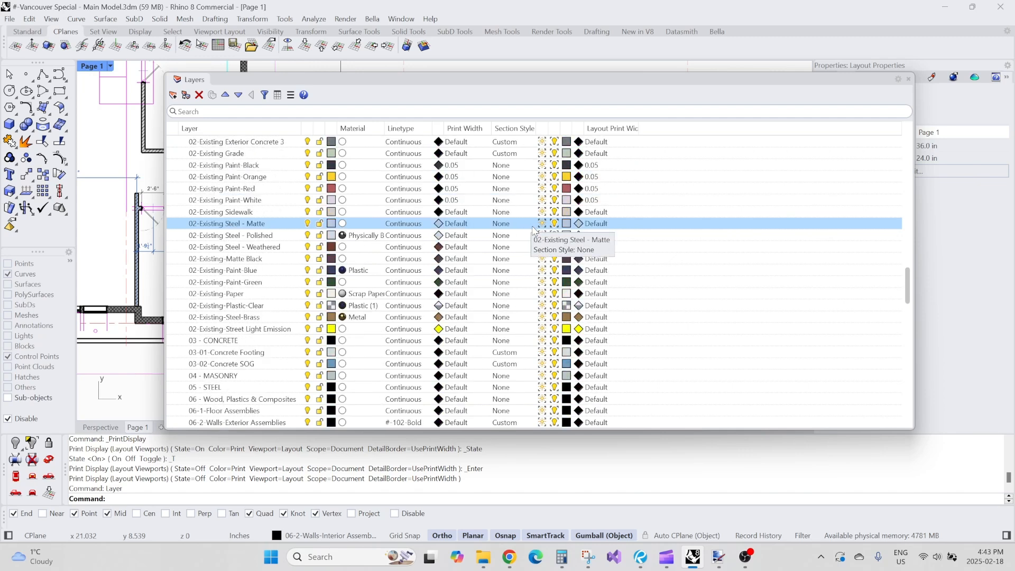
scroll(534, 231, down, 7)
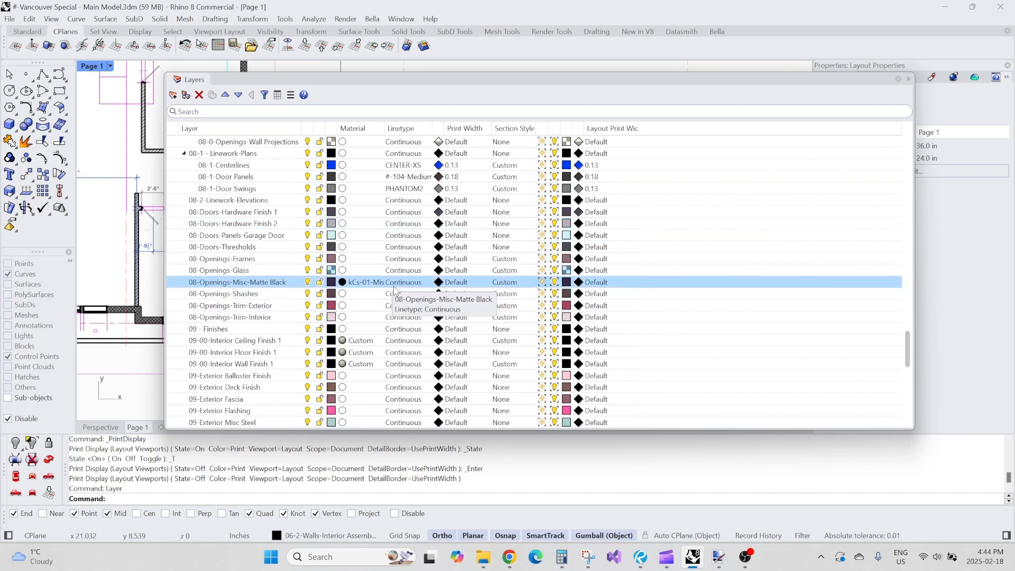
scroll(394, 292, down, 1)
scroll(394, 292, down, 1)
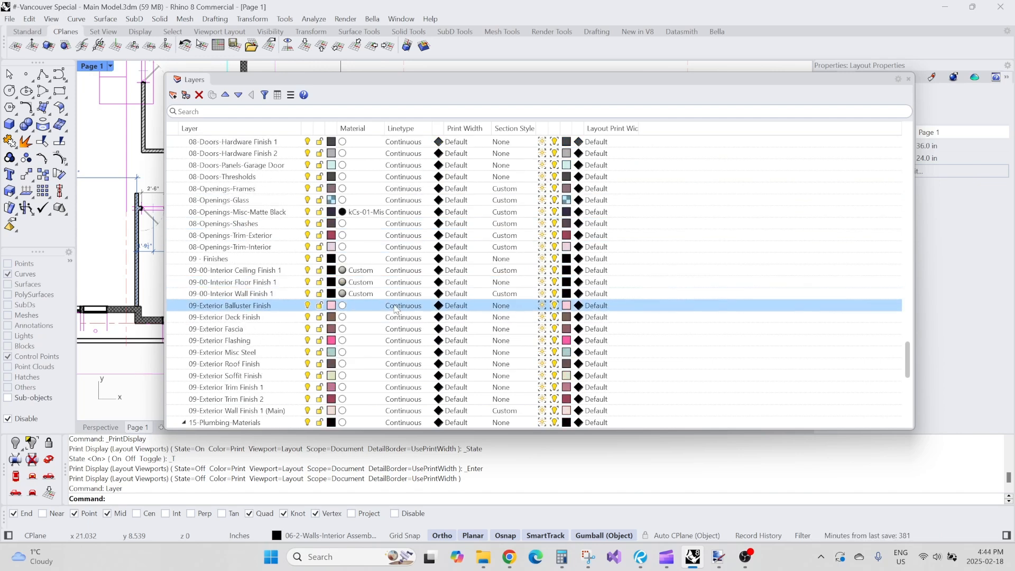
Step: Select the 09-Exterior Trim Finish 2 layer for section style editing and move the resized Layers panel clear of the layout
click(254, 401)
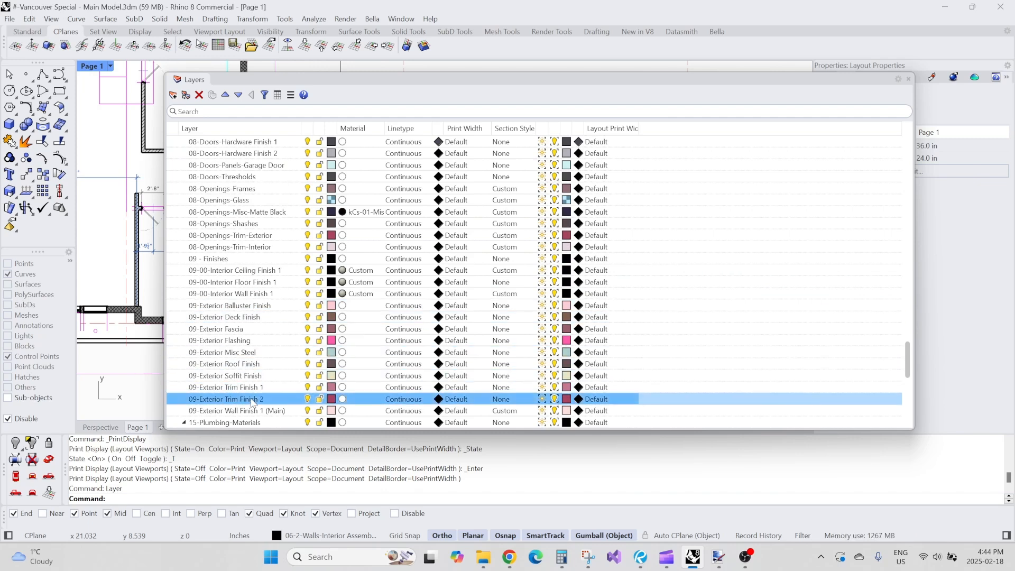
click(513, 401)
key(Escape)
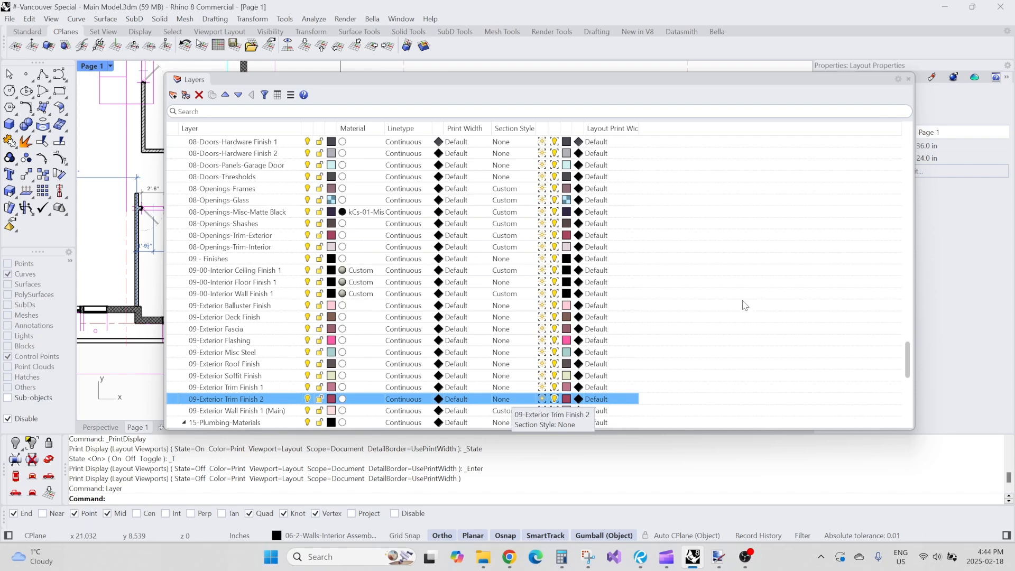
scroll(558, 279, down, 2)
scroll(558, 278, up, 3)
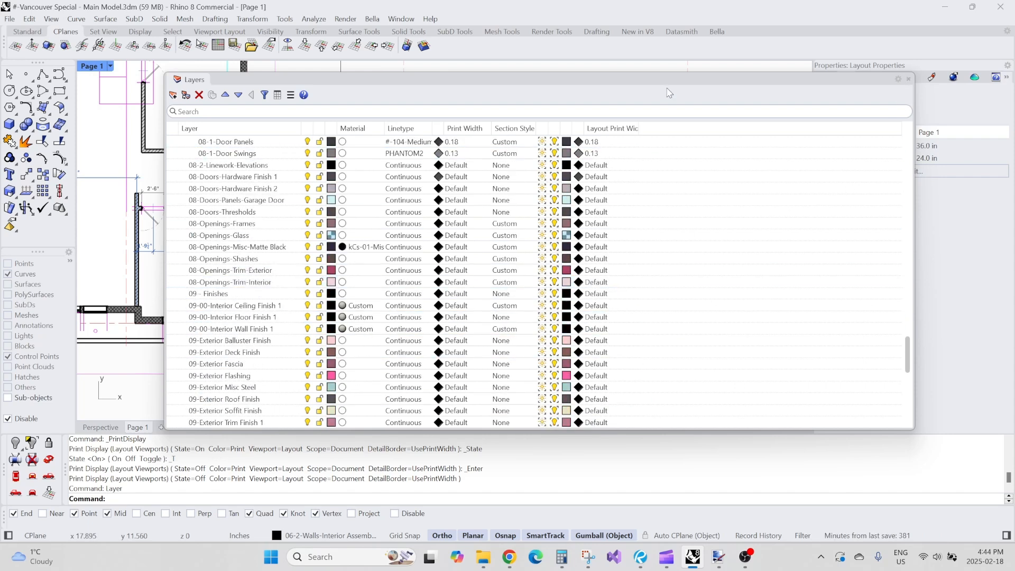
mouse_move(668, 79)
mouse_down()
mouse_move(561, 139)
mouse_move(701, 104)
mouse_move(643, 298)
mouse_move(710, 101)
mouse_move(198, 43)
mouse_up()
drag(0, 62, 587, 116)
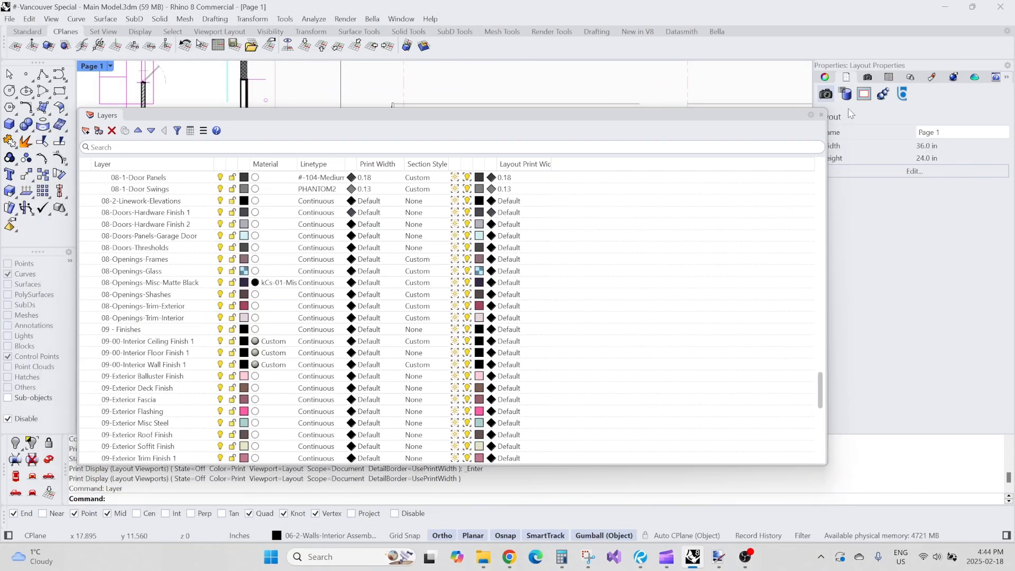
drag(825, 110, 733, 132)
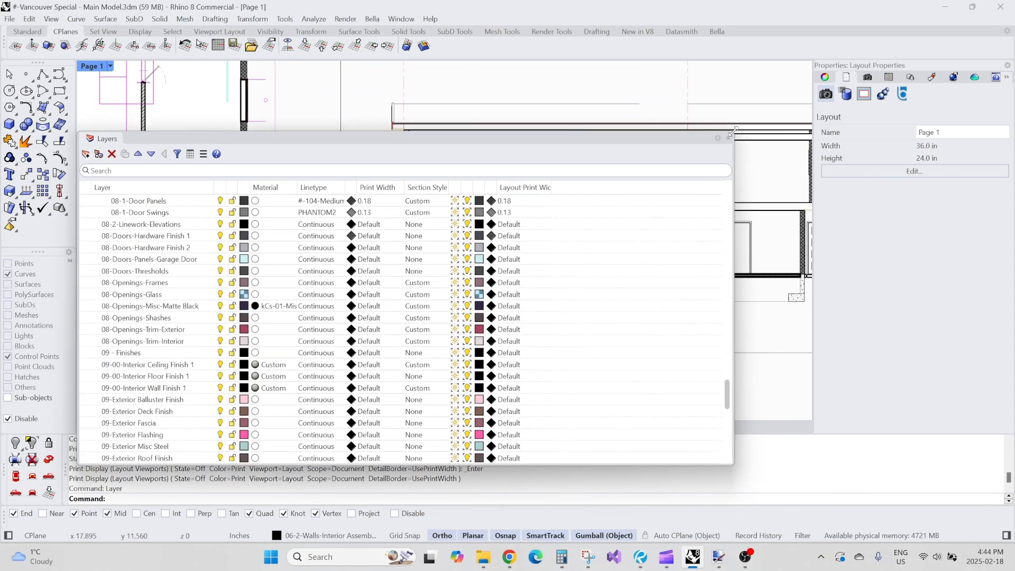
mouse_move(645, 139)
mouse_down()
mouse_move(751, 100)
mouse_move(0, 43)
mouse_up()
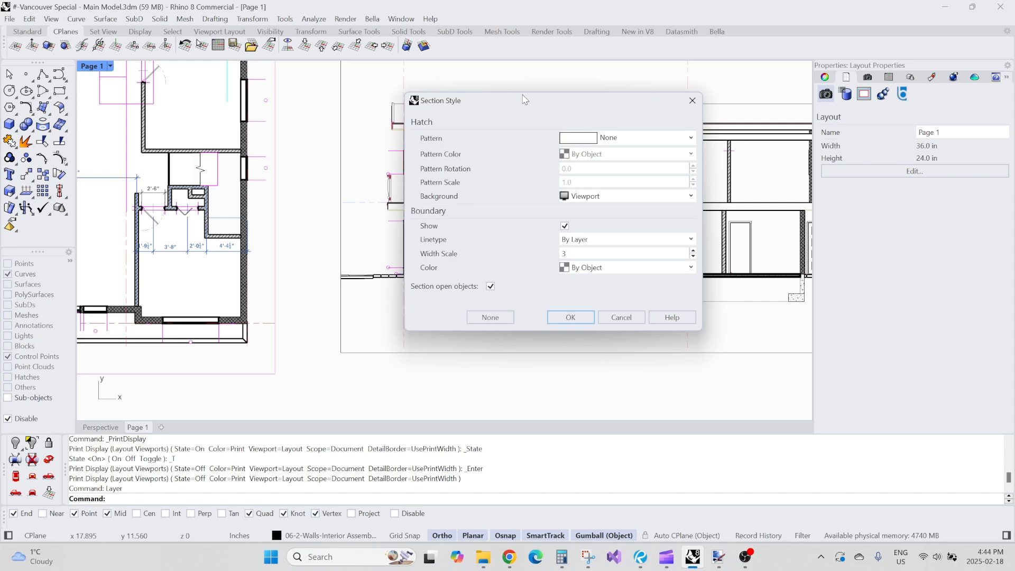
Step: Give the 09-Exterior Trim Finish 2 layer a custom section style with a black boundary color
drag(524, 100, 431, 98)
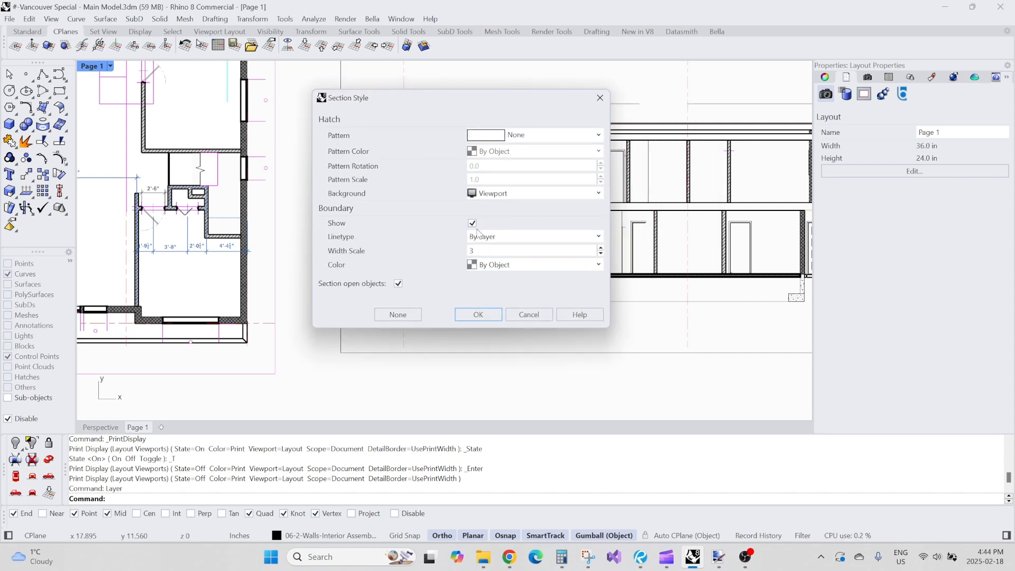
click(495, 265)
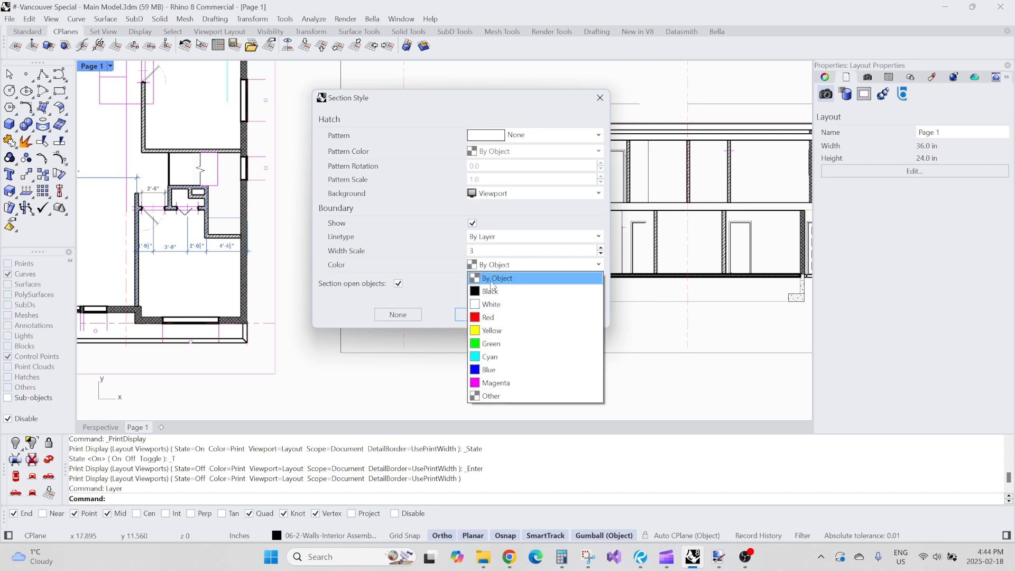
click(496, 291)
drag(474, 106, 606, 84)
click(619, 295)
Step: Examine the cut line weights of the railing, foundation wall and footing in the building section
scroll(391, 185, up, 6)
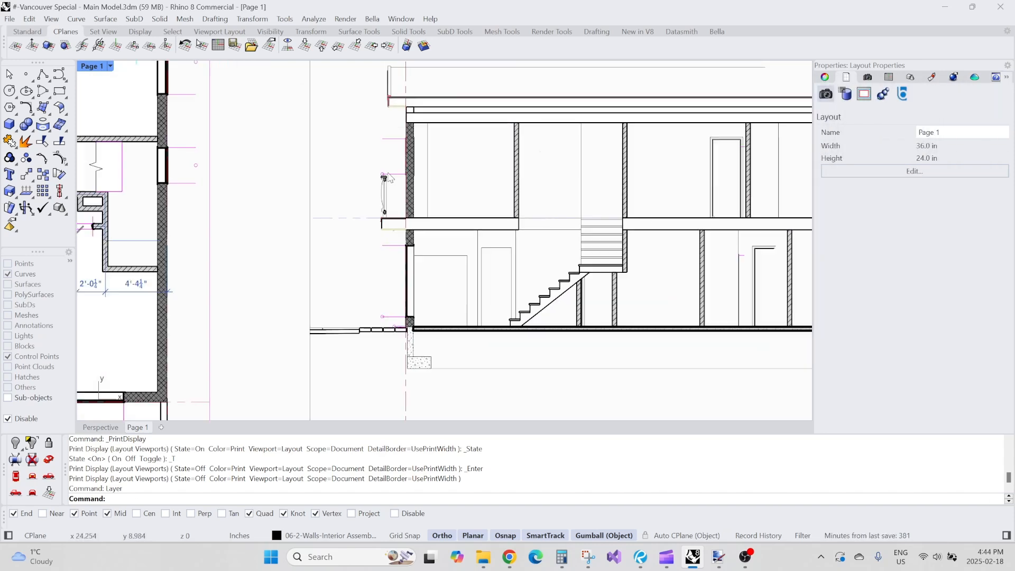
scroll(401, 172, down, 2)
scroll(400, 172, down, 4)
scroll(439, 267, up, 10)
scroll(459, 195, down, 8)
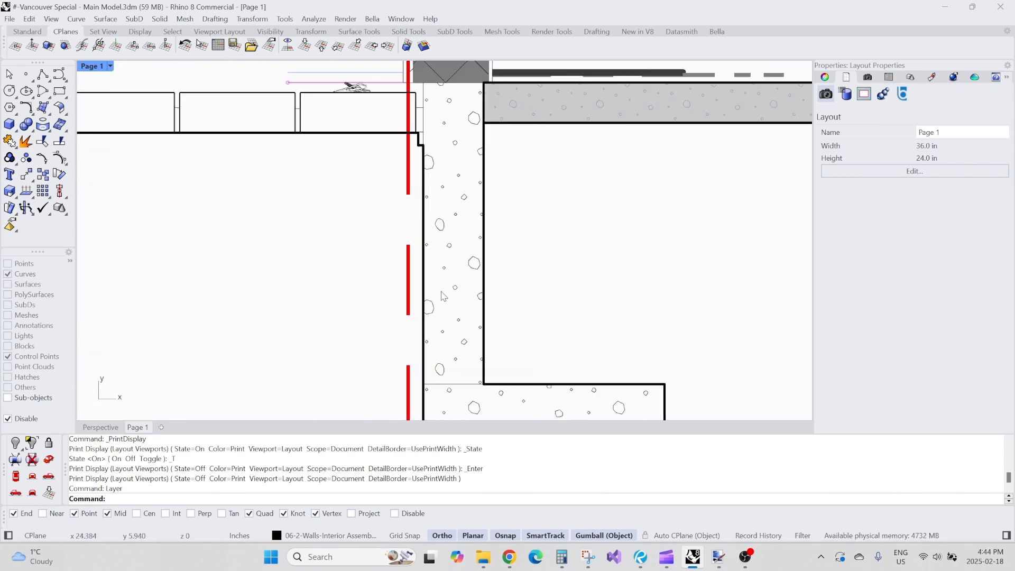
scroll(451, 198, down, 5)
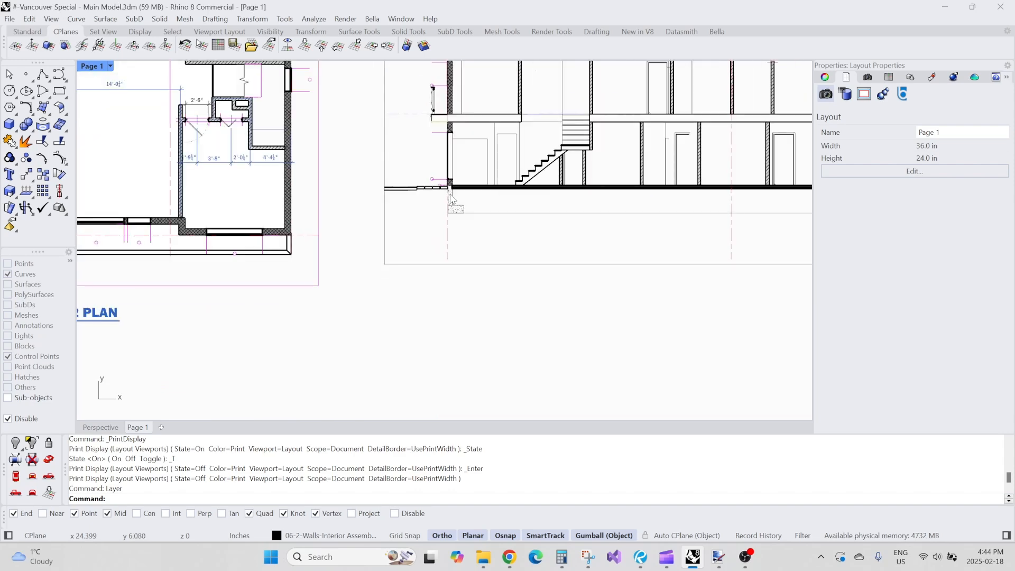
scroll(451, 198, up, 5)
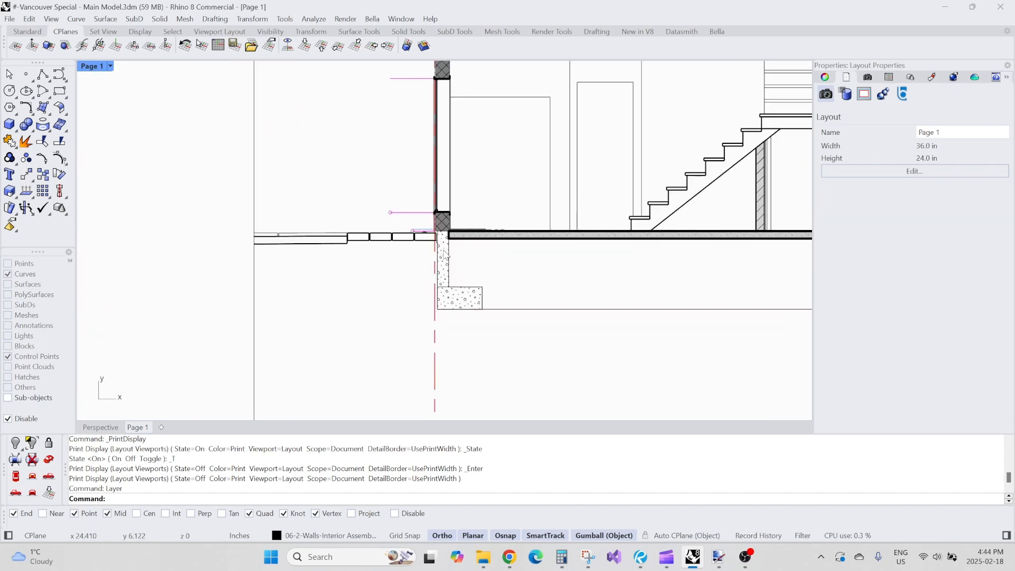
scroll(449, 240, down, 10)
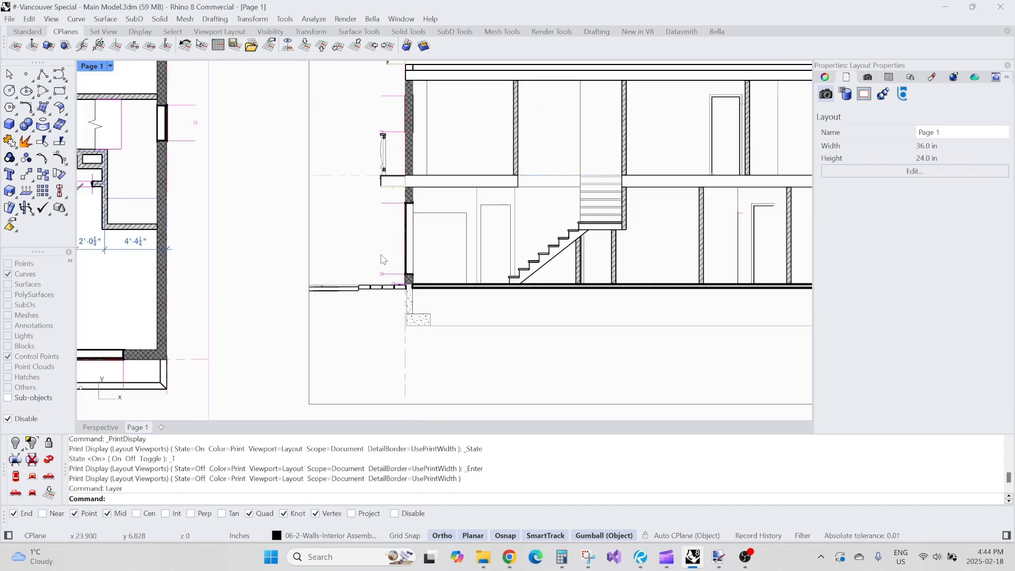
scroll(405, 286, down, 6)
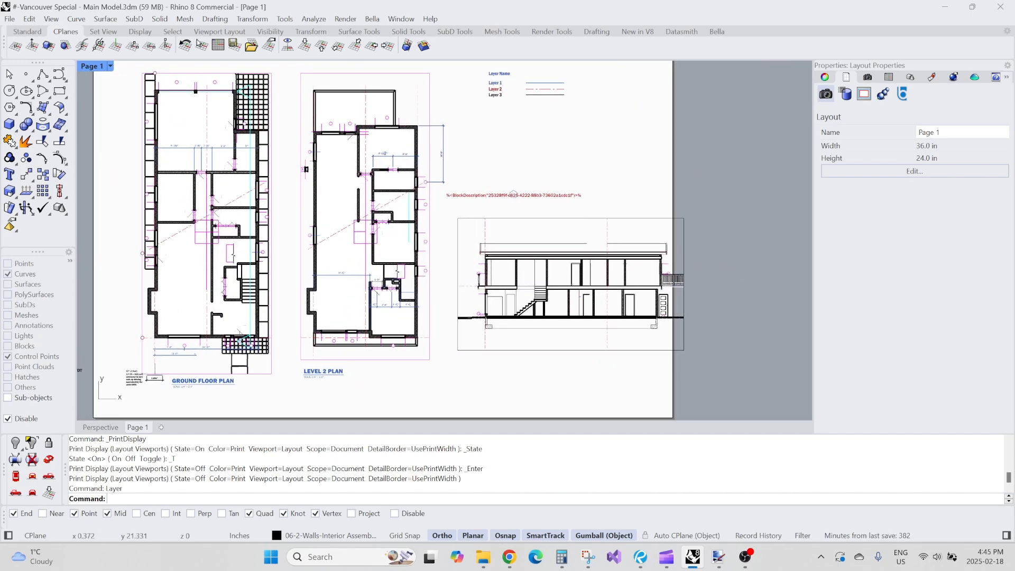
Step: Bring the Layers panel back over the layout and review the title block, plumbing, lighting and openings layers' print settings
drag(1, 42, 498, 72)
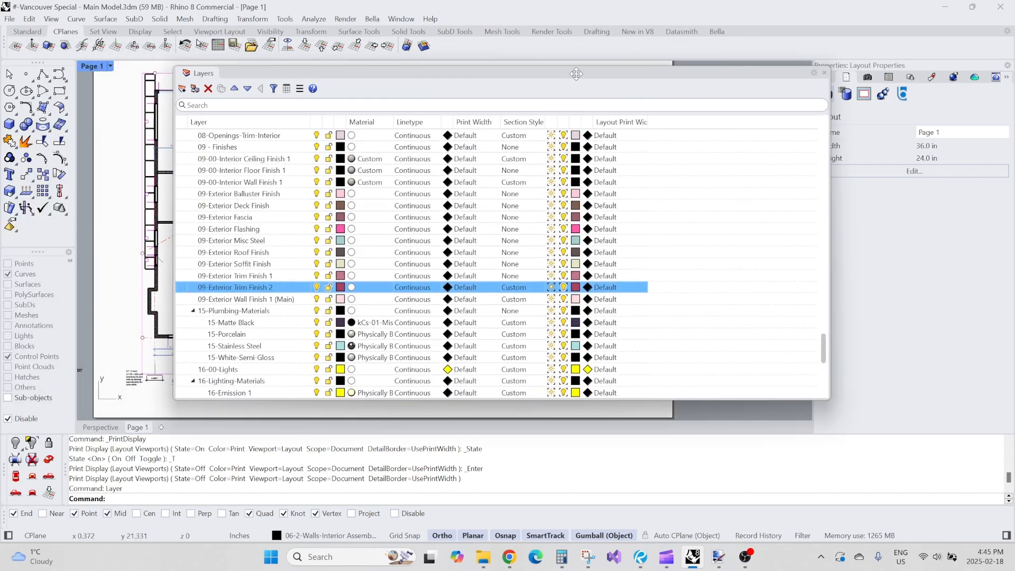
scroll(429, 232, down, 4)
scroll(429, 232, up, 7)
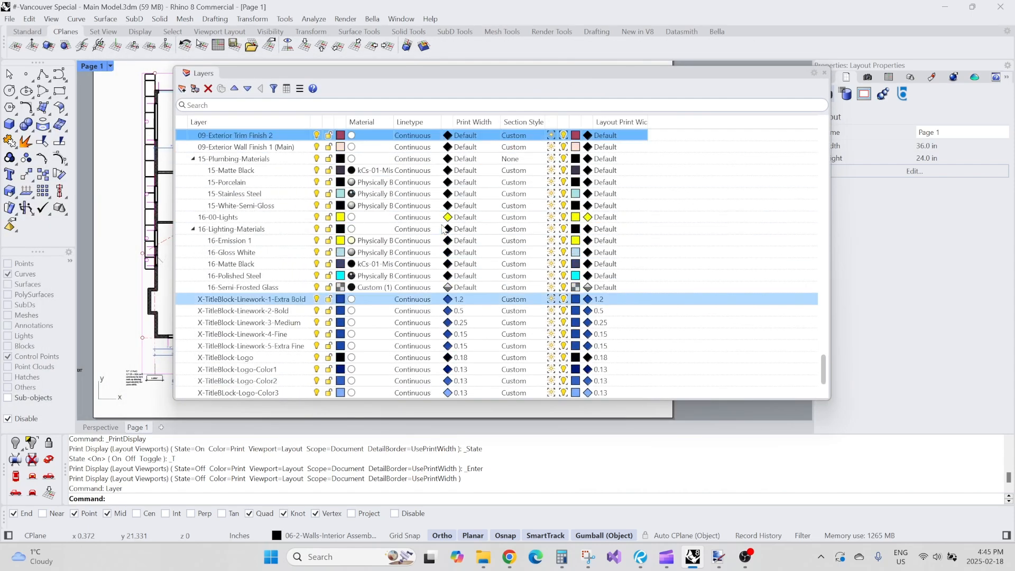
scroll(473, 235, up, 3)
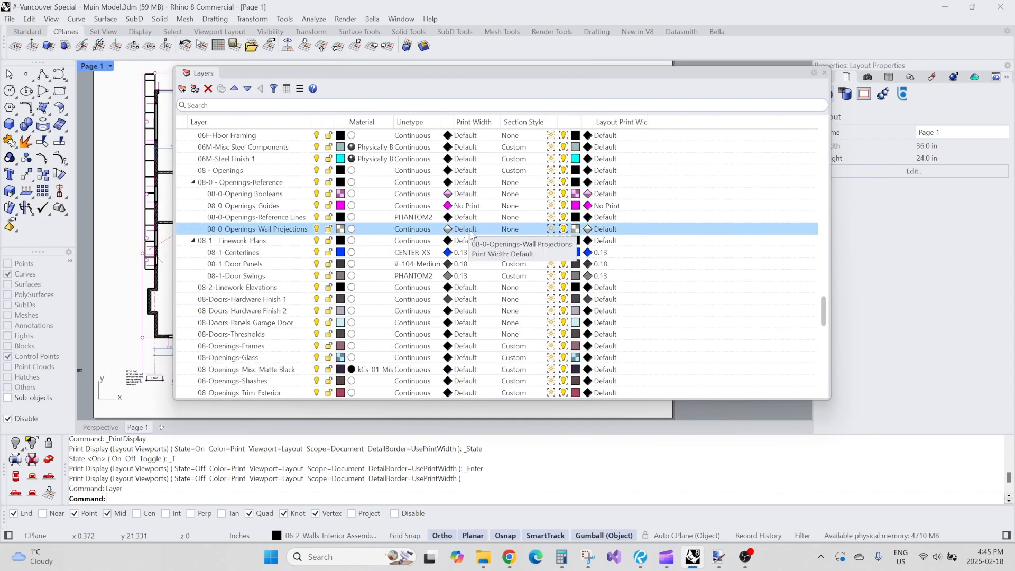
Step: Inspect the section style settings of the 00-00-Grid Planes layer and leave them as they are
scroll(472, 236, up, 10)
scroll(473, 236, up, 15)
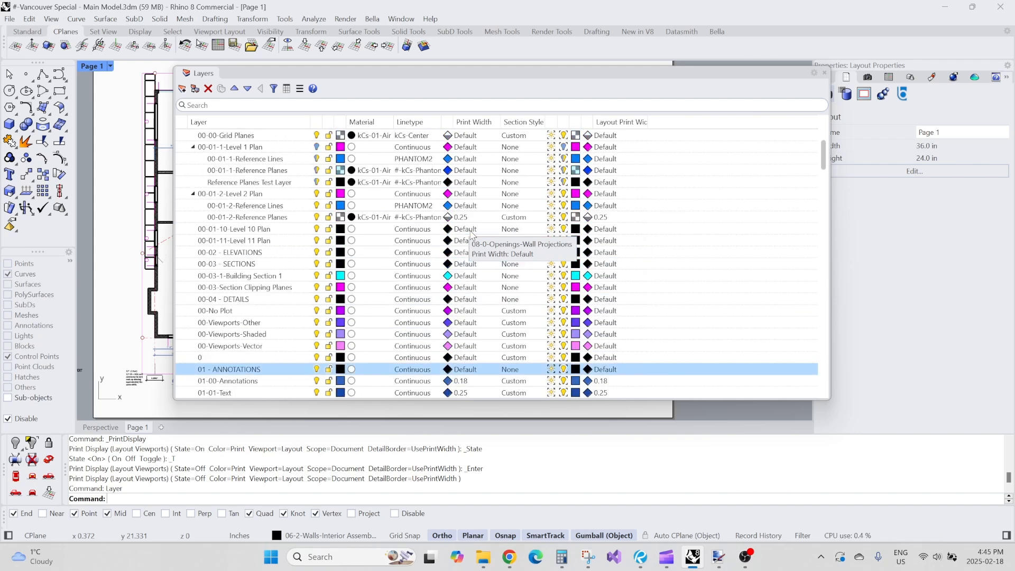
click(459, 195)
click(512, 182)
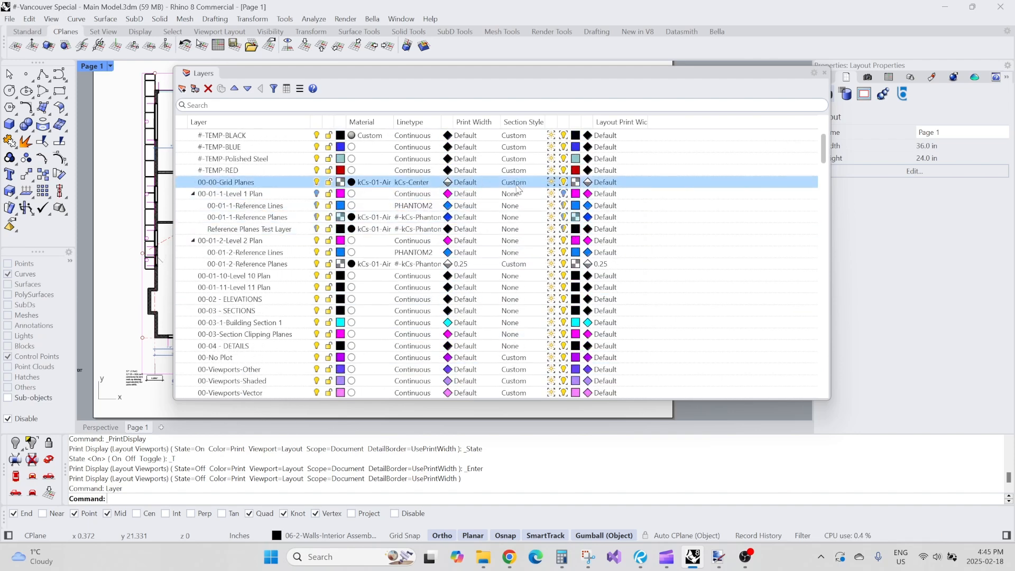
click(512, 182)
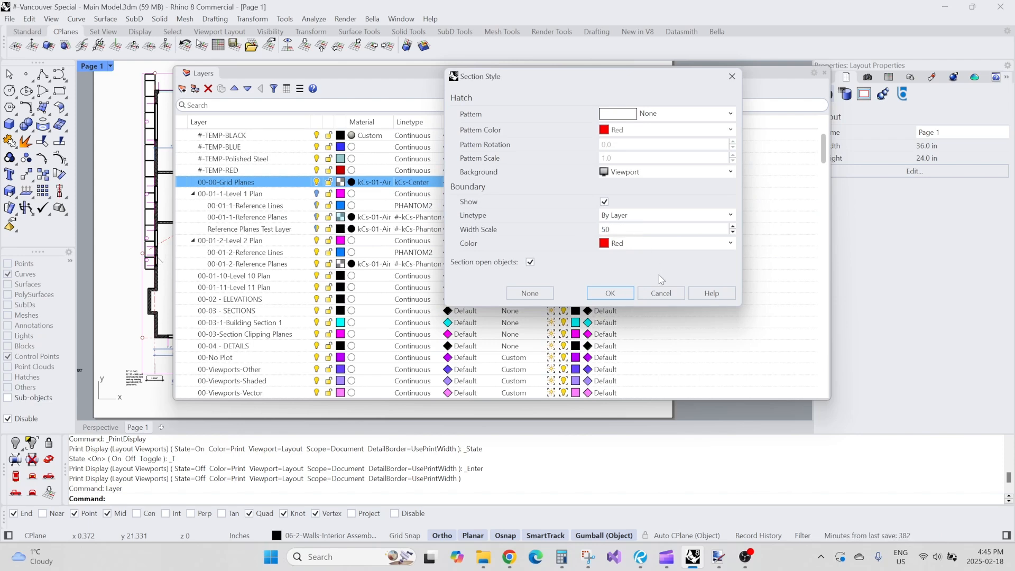
click(661, 294)
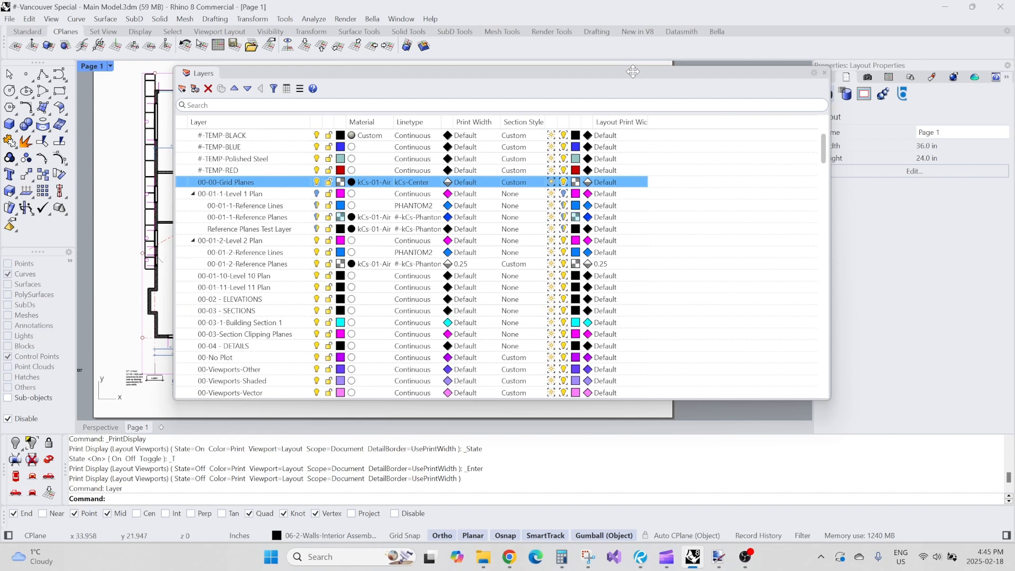
Step: Move the Layers panel clear of the layout and delete the Section 1 detail view from Page 1
drag(633, 71, 3, 133)
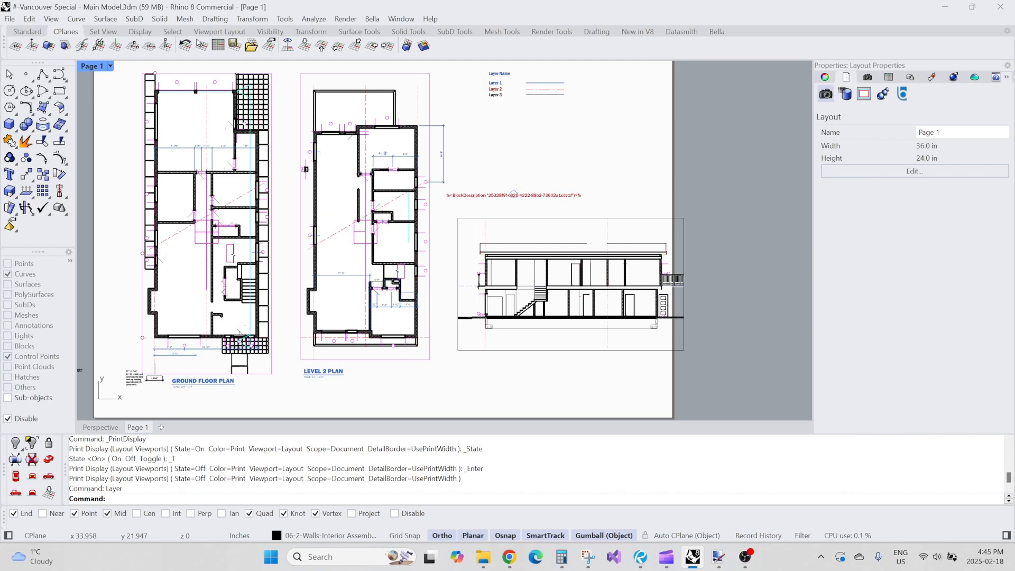
scroll(640, 201, up, 5)
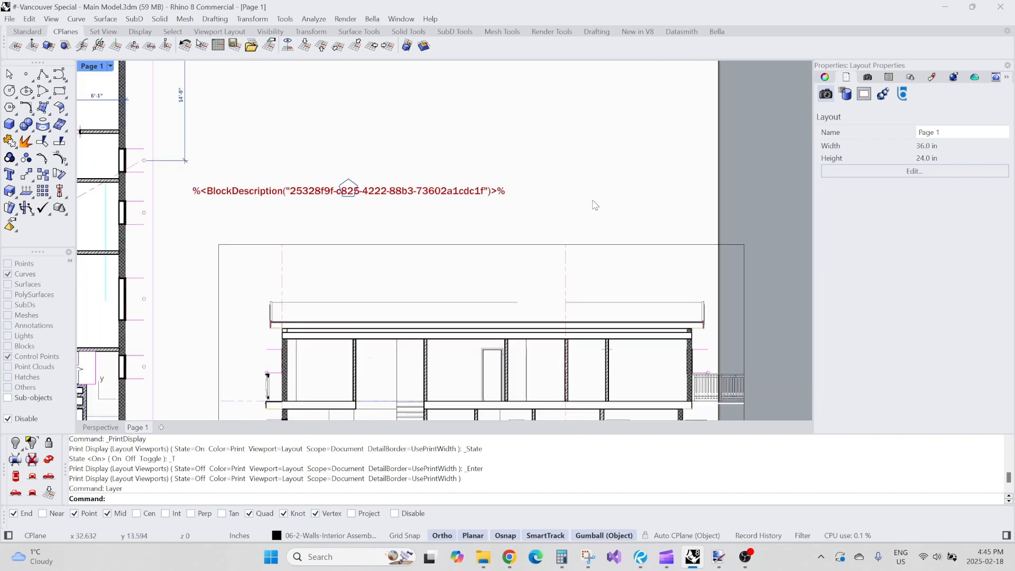
scroll(592, 222, down, 4)
scroll(587, 158, up, 4)
click(571, 183)
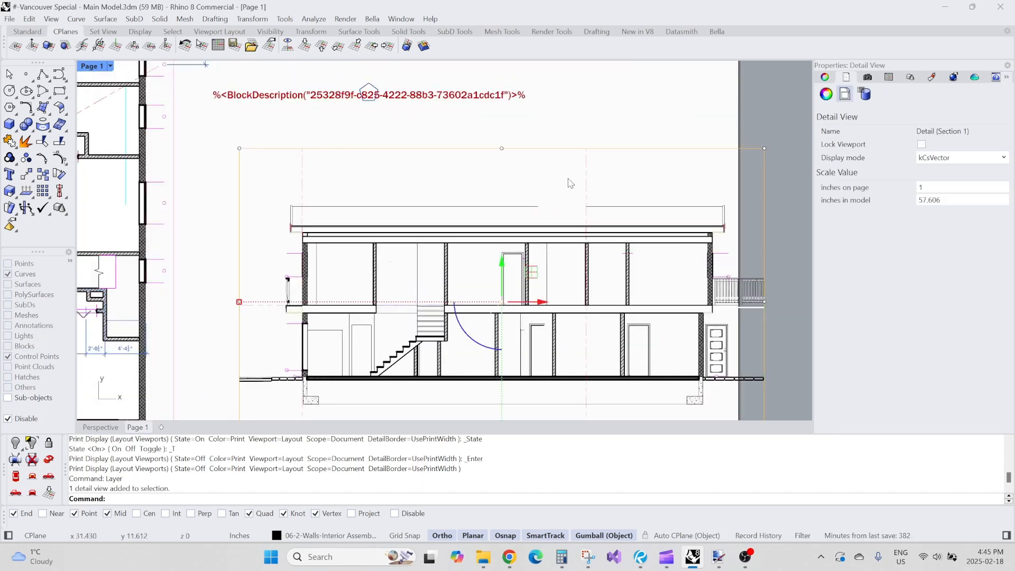
text(E)
key(Return)
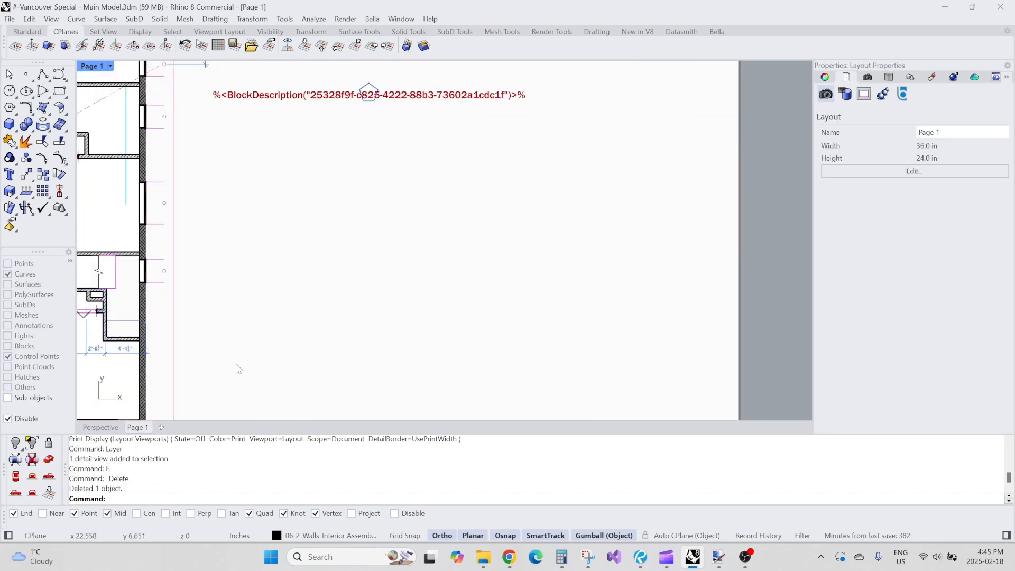
Step: Switch to the Perspective view, bring back the Layers panel and review the annotation and detail layers' print widths
click(100, 427)
scroll(370, 286, down, 5)
scroll(422, 253, up, 7)
right_drag(450, 201, 411, 252)
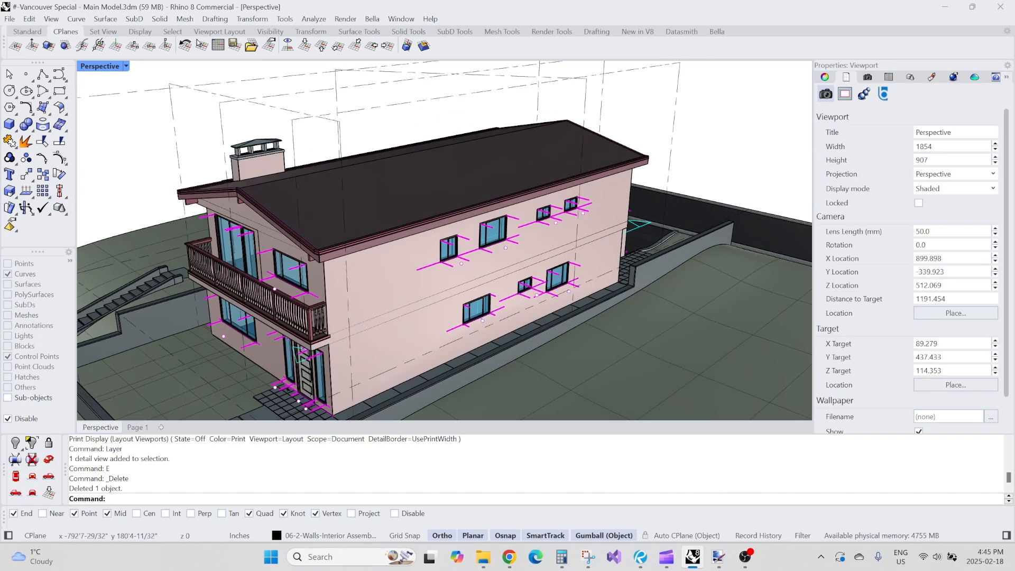
drag(0, 58, 475, 82)
scroll(481, 234, down, 4)
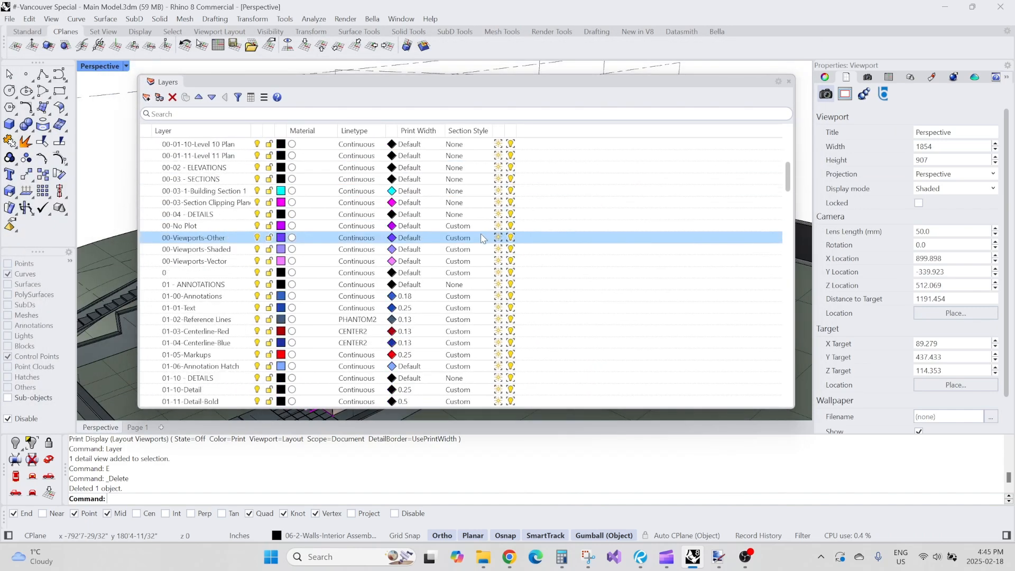
scroll(353, 263, up, 3)
scroll(275, 236, down, 5)
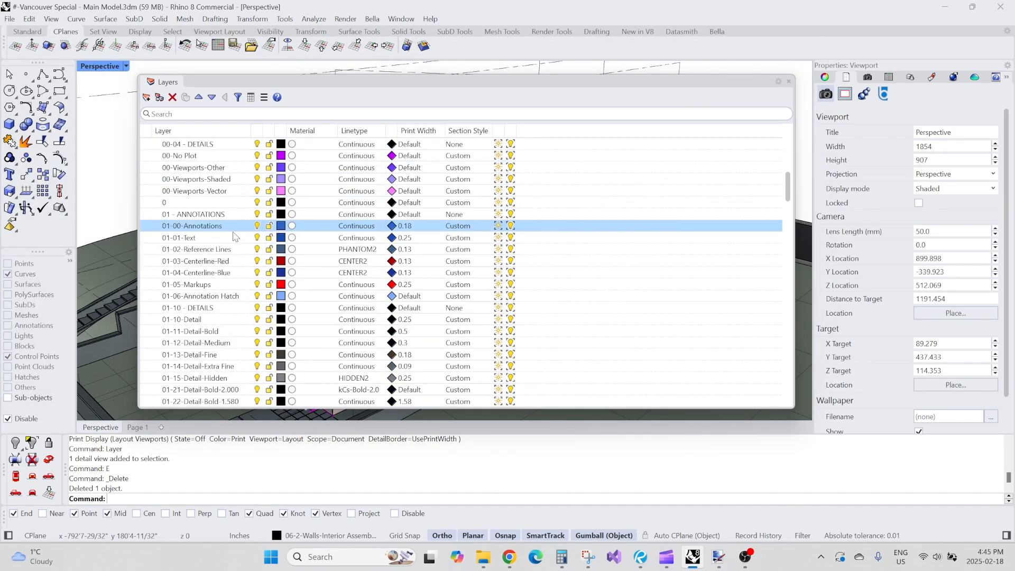
scroll(211, 294, down, 4)
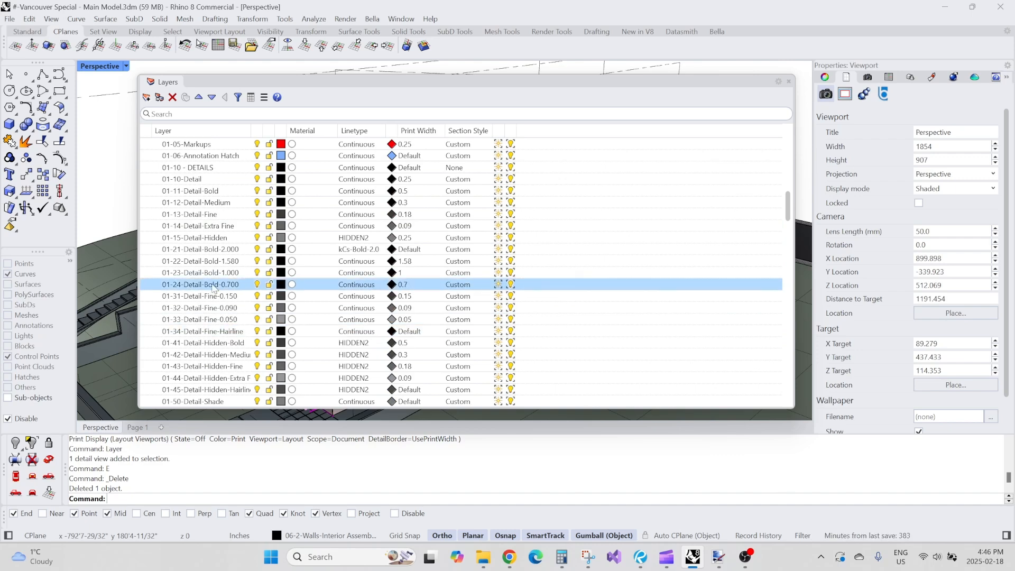
scroll(224, 266, down, 1)
scroll(207, 254, up, 1)
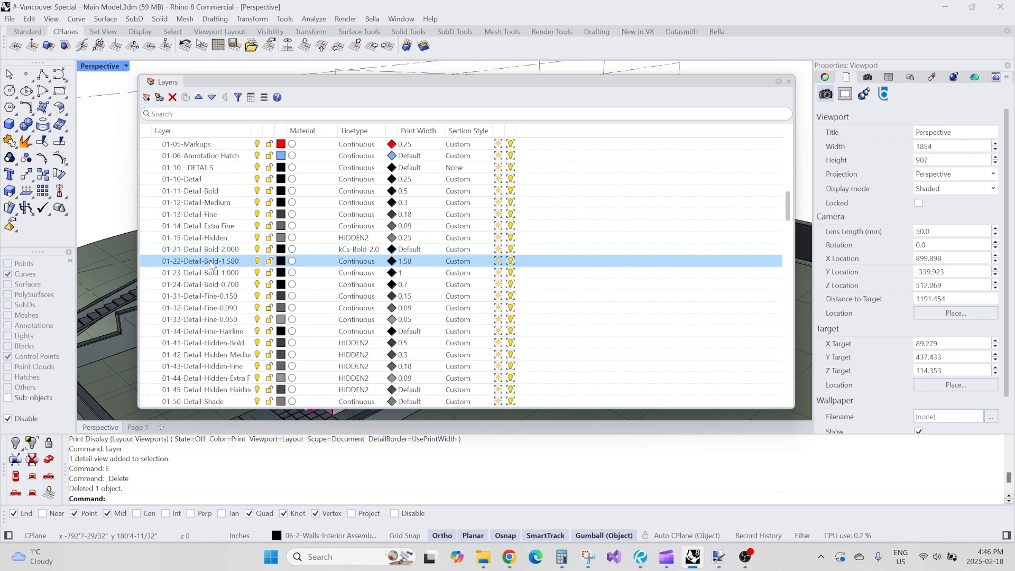
scroll(210, 265, down, 1)
Step: Duplicate the 01-41-Detail-Hidden-Bold layer and delete the copy
click(202, 309)
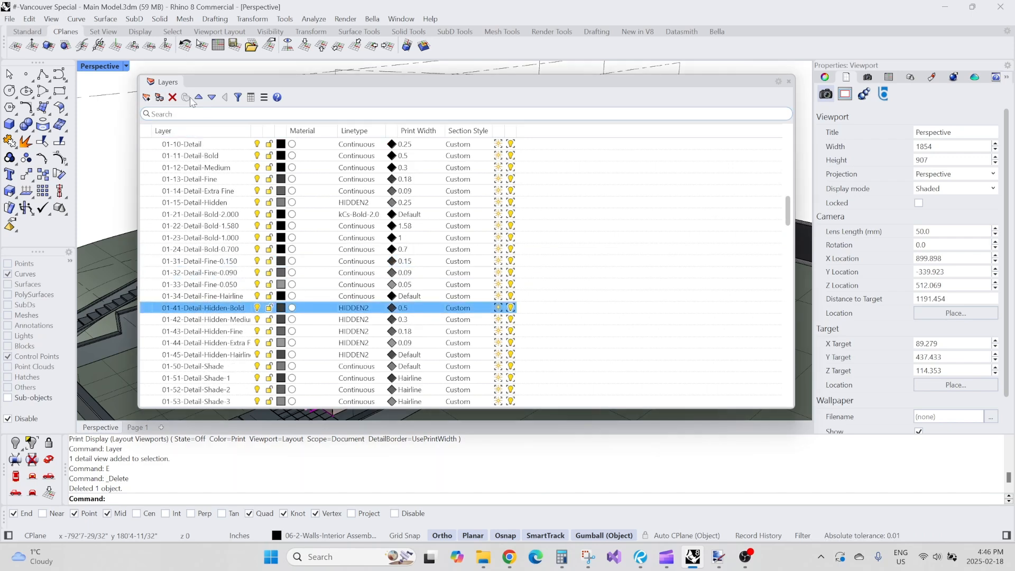
right_click(195, 311)
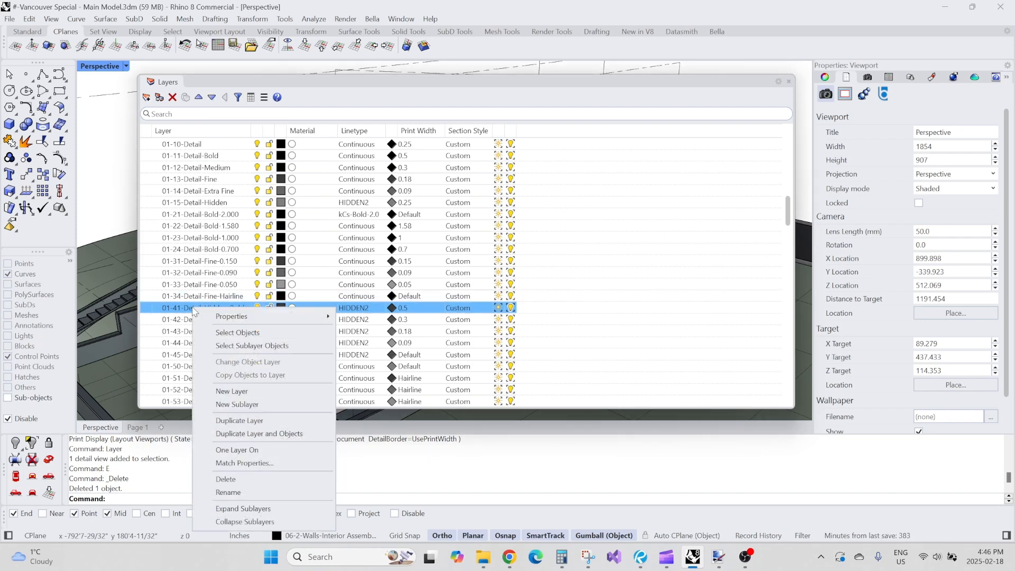
click(246, 421)
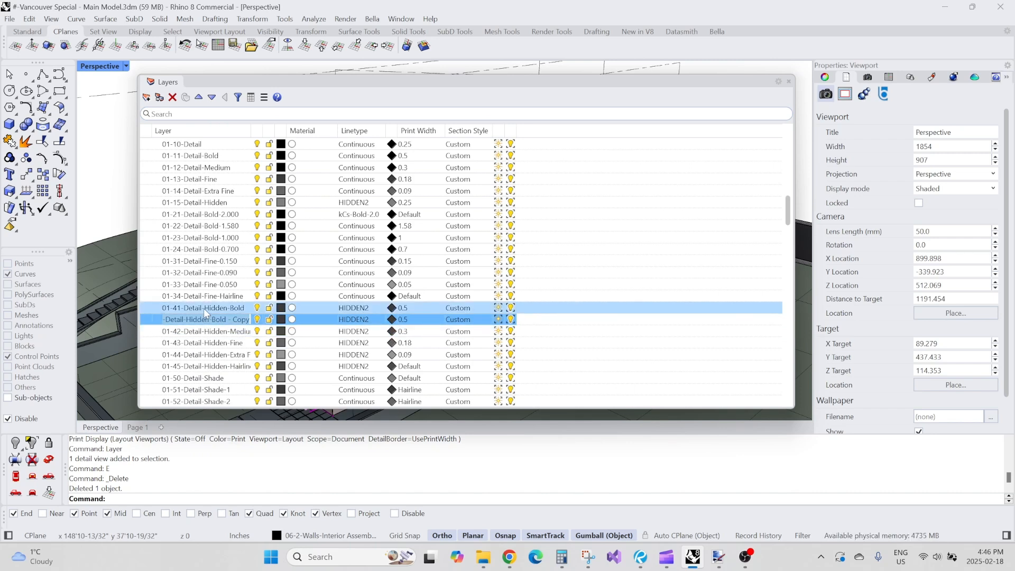
double_click(202, 320)
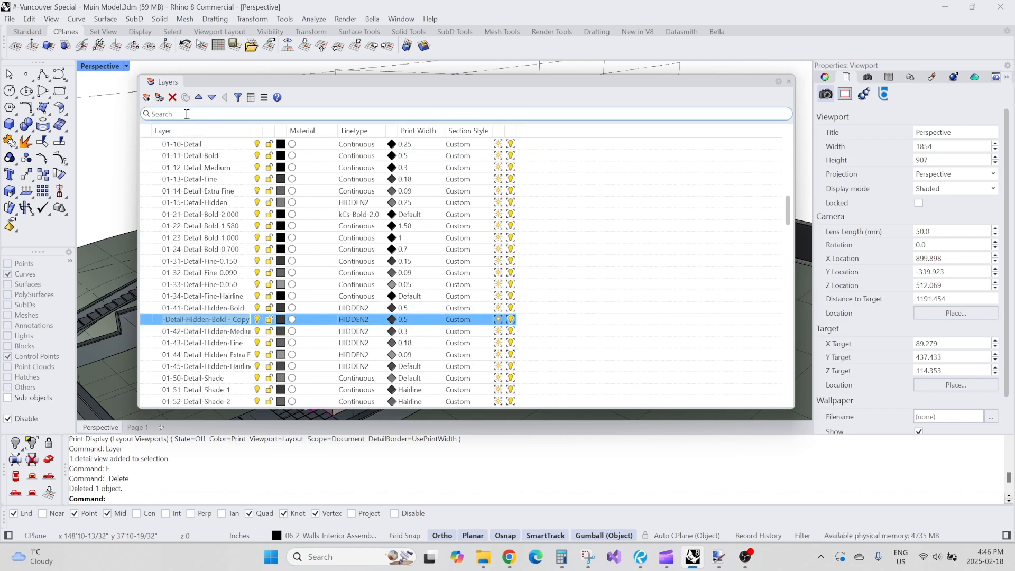
click(173, 97)
click(215, 309)
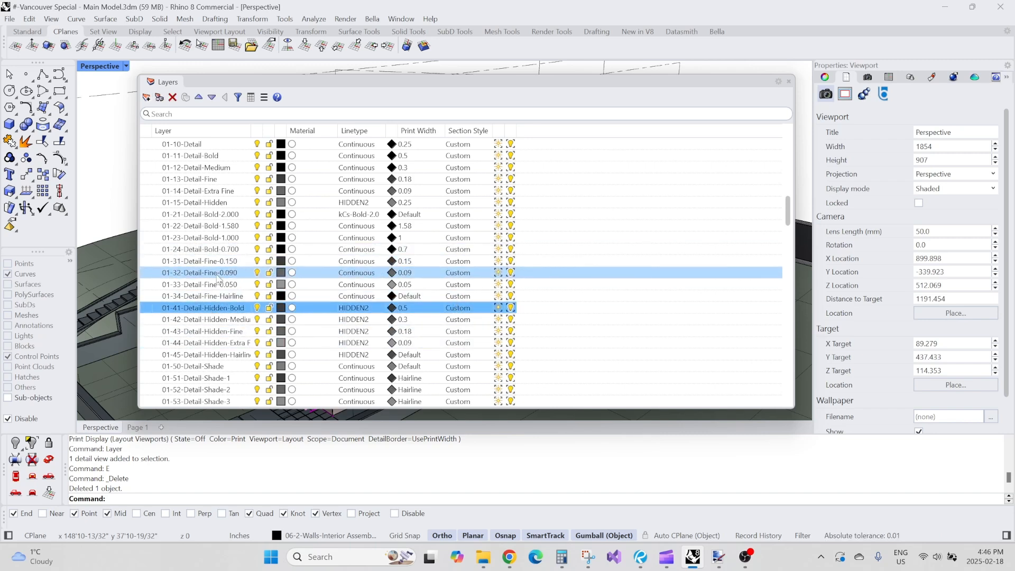
Step: Review the linetypes, print widths and colors of the detail line, hidden, shade and hatch layers from 01-10-Detail onward
scroll(217, 249, up, 2)
scroll(217, 249, down, 1)
click(206, 183)
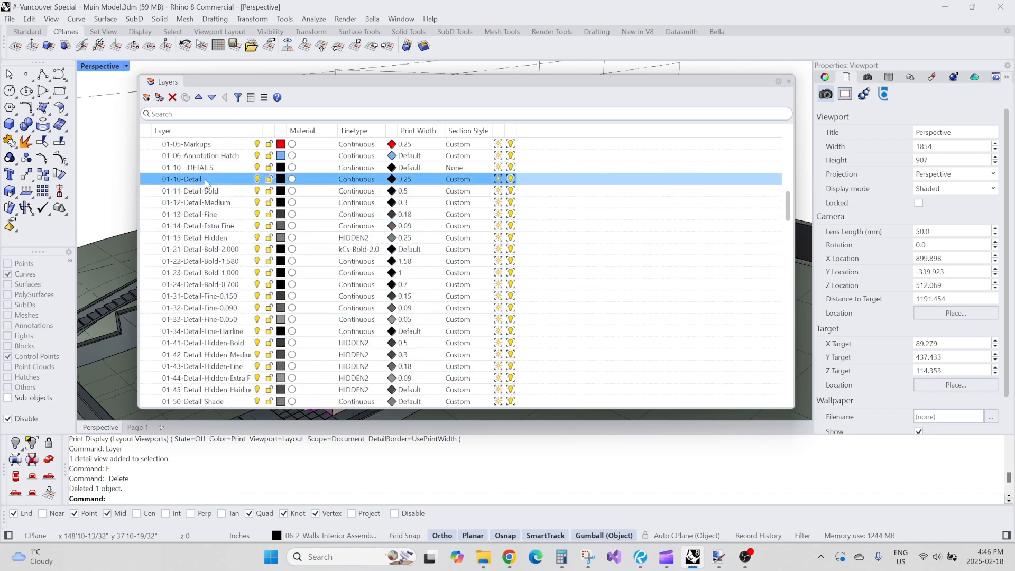
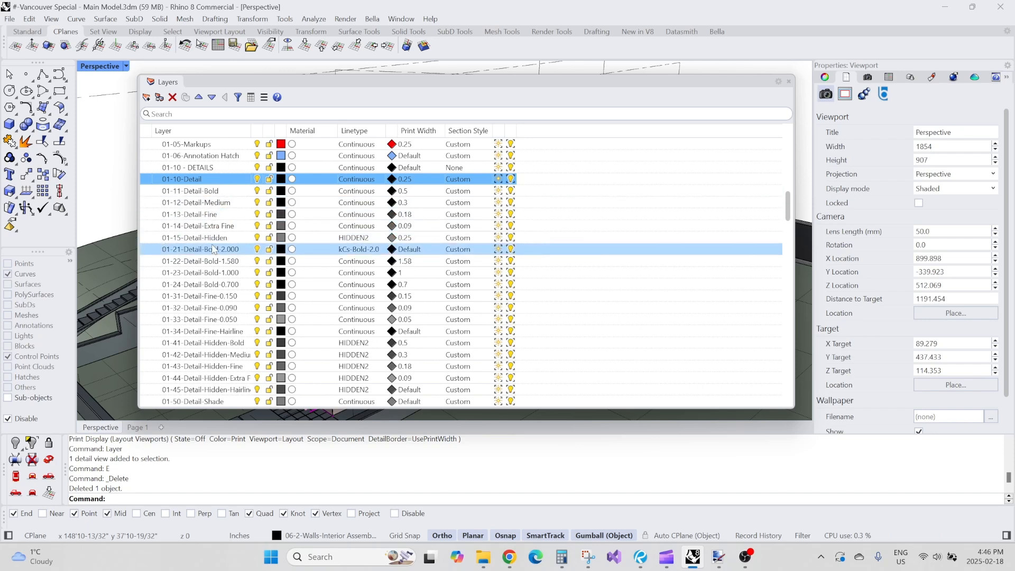
scroll(216, 254, down, 1)
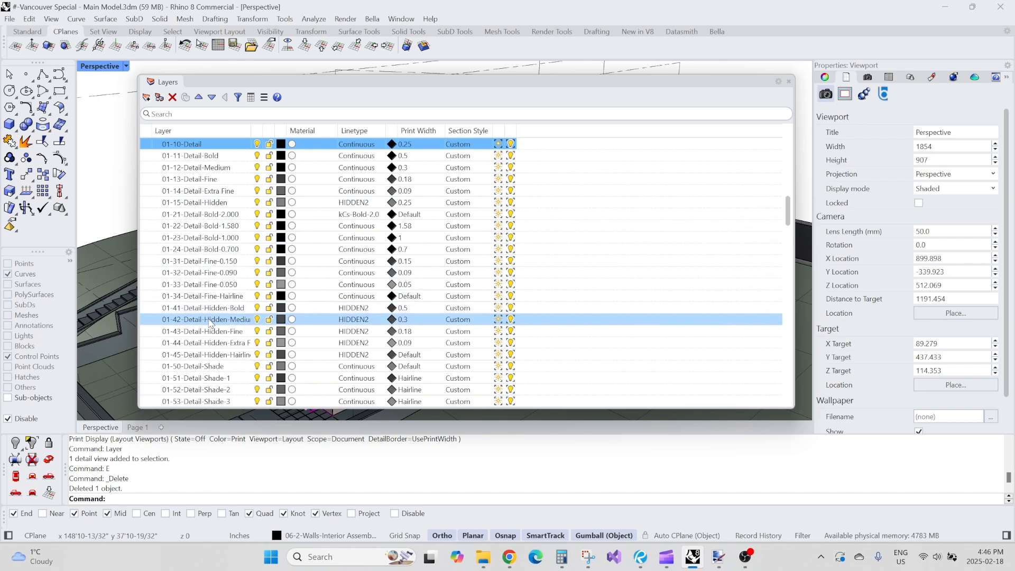
scroll(212, 312, down, 2)
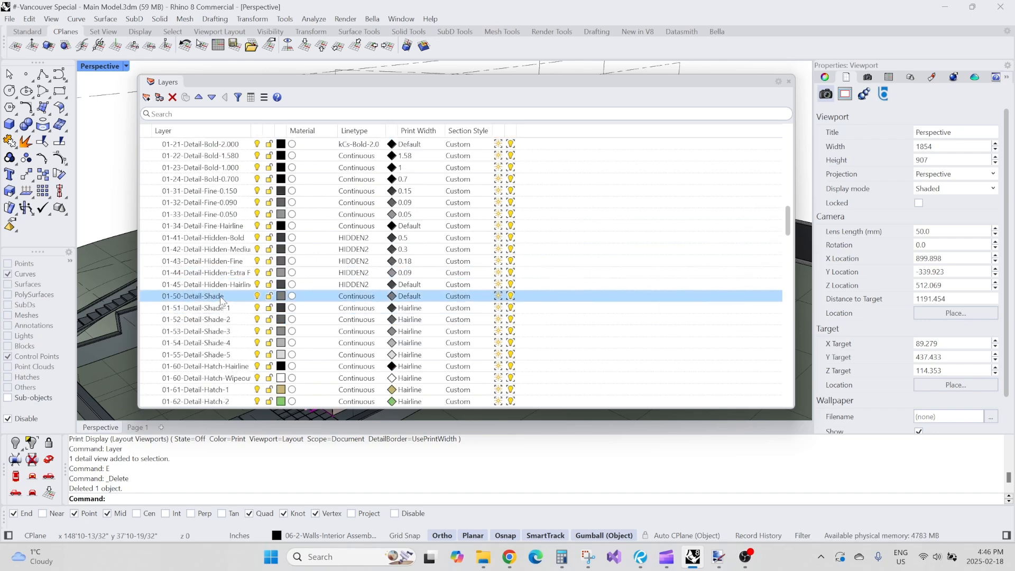
scroll(217, 318, down, 3)
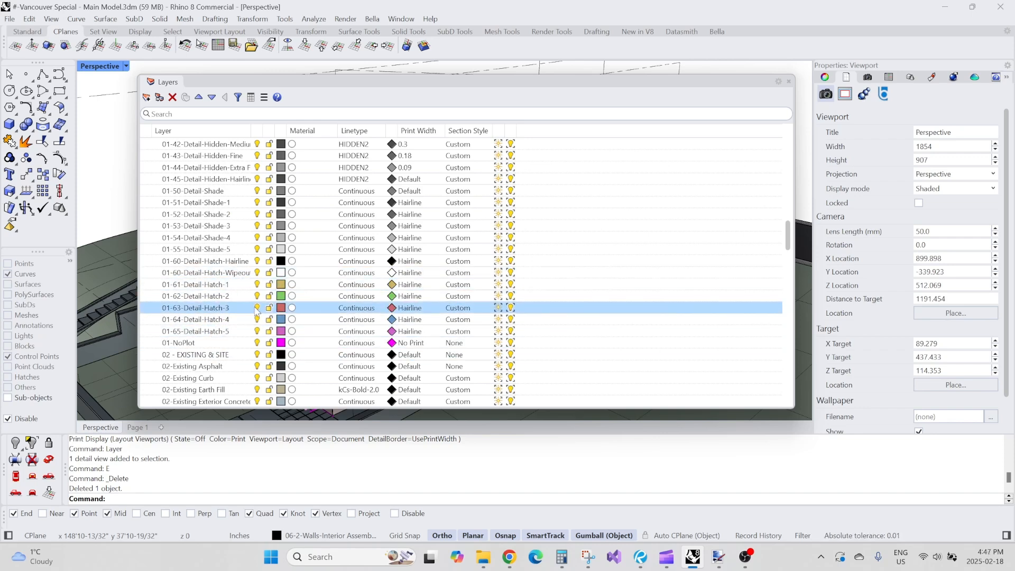
scroll(243, 316, up, 2)
scroll(236, 322, up, 2)
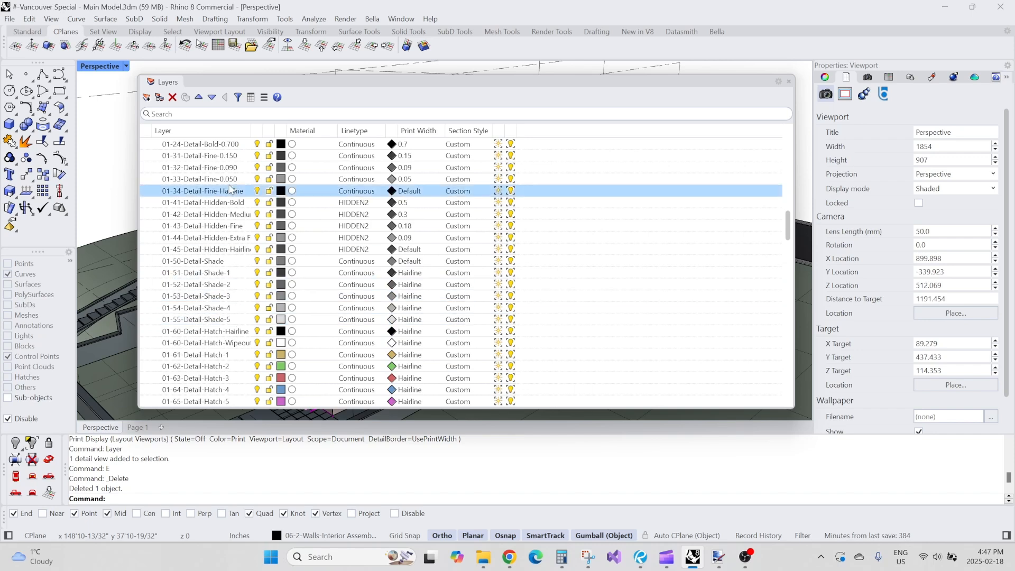
Step: Move the Layers panel off the model and inspect the house's front entrance, checking the surfaces around the door
drag(453, 84, 0, 122)
scroll(496, 173, down, 8)
right_drag(497, 172, 475, 208)
scroll(474, 207, up, 8)
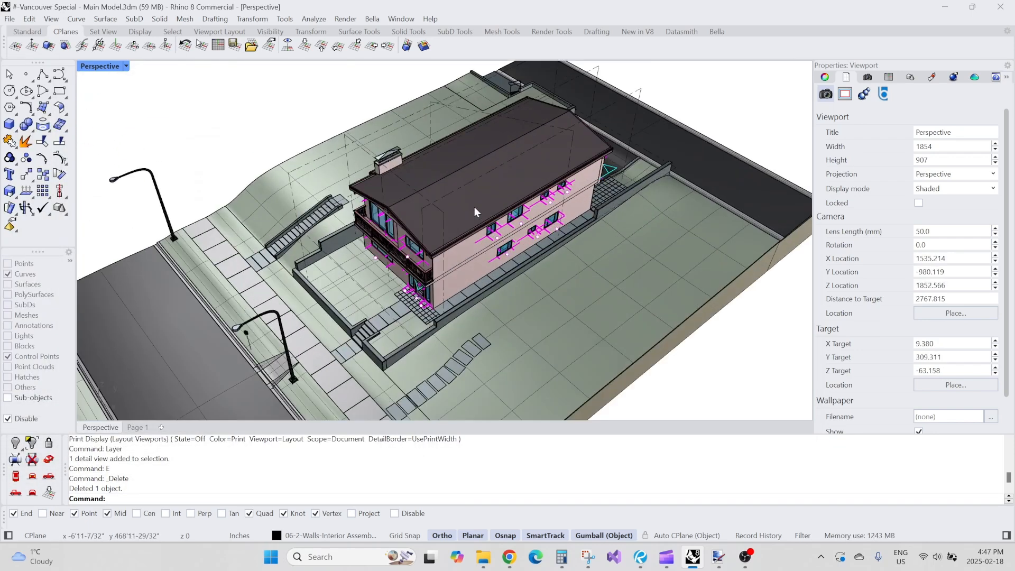
right_drag(460, 247, 470, 229)
scroll(435, 269, up, 5)
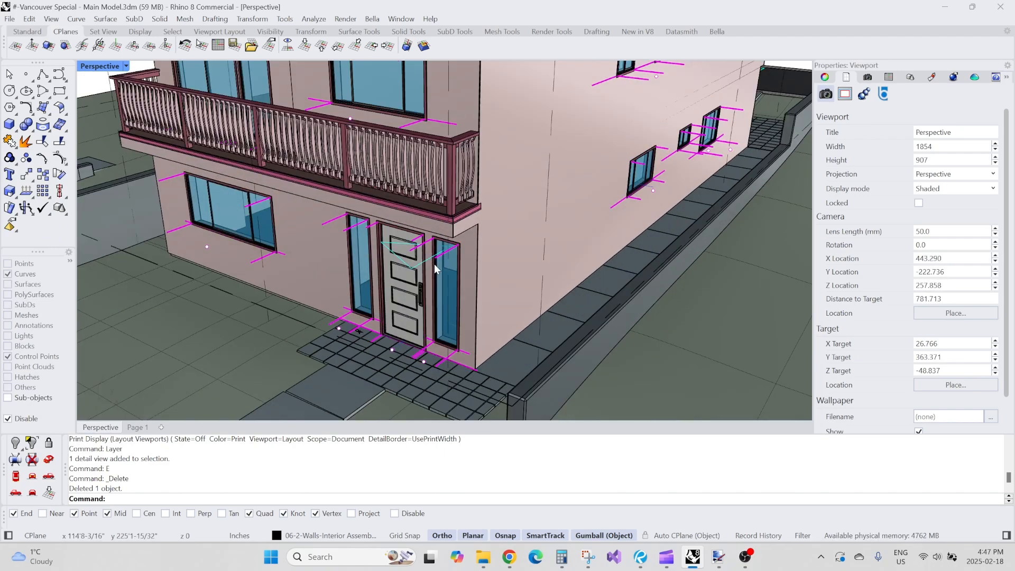
click(399, 259)
key(Escape)
scroll(396, 238, up, 3)
click(395, 236)
key(Escape)
Step: Turn on the Level 1 plan clipping plane with the LEVEL1 command alias
scroll(391, 259, down, 8)
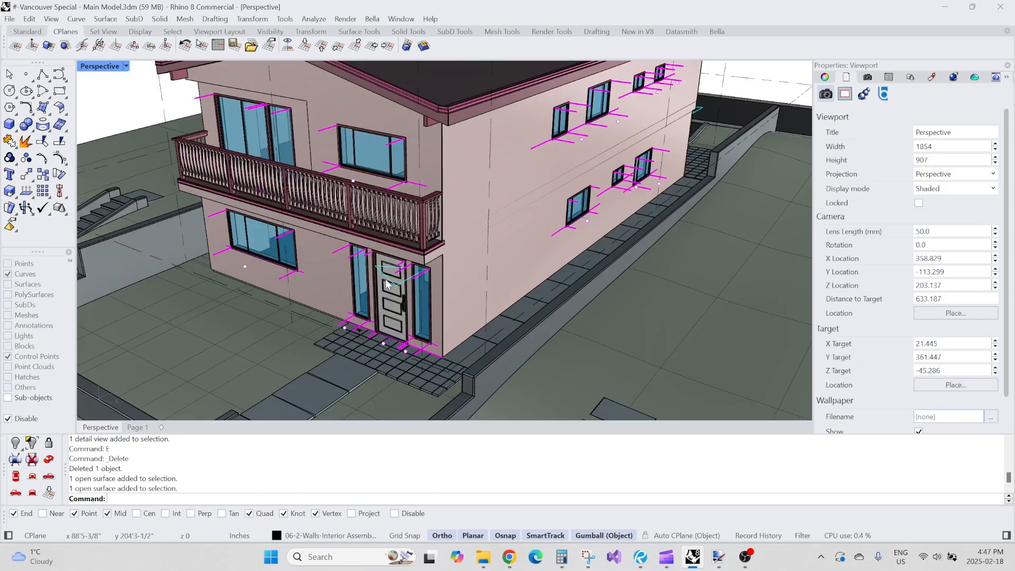
right_drag(423, 272, 108, 389)
scroll(337, 294, down, 5)
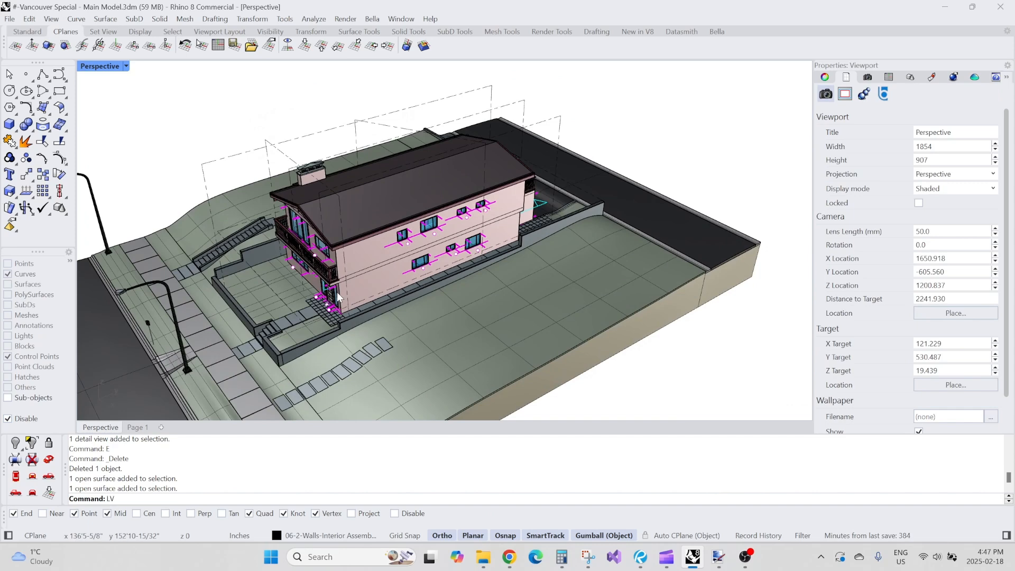
key(BackSpace)
text(EVEL1)
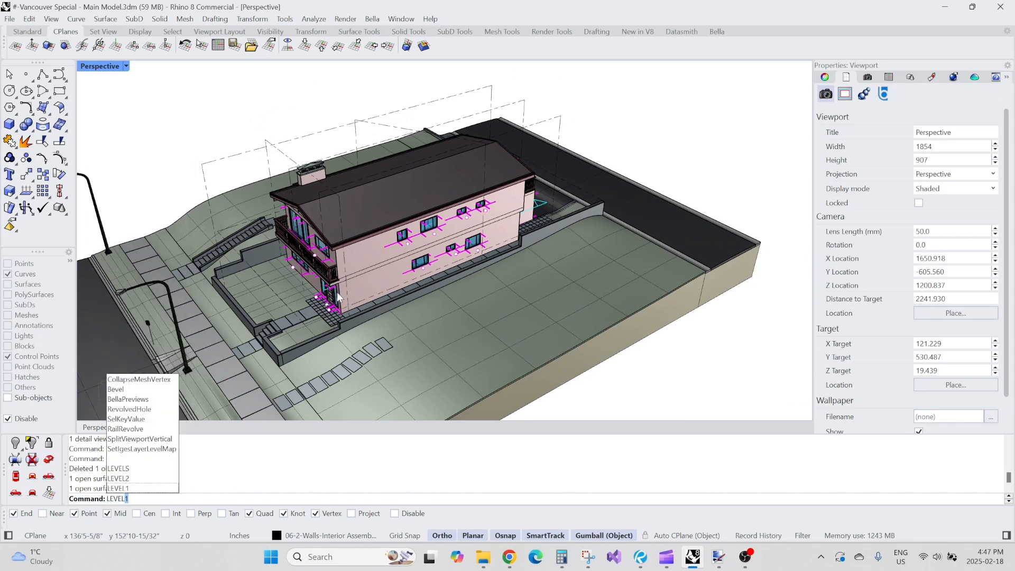
key(Return)
Step: Delete the Building Section 1 clipping plane running lengthwise through the house
right_drag(338, 292, 336, 268)
scroll(340, 277, up, 10)
click(414, 300)
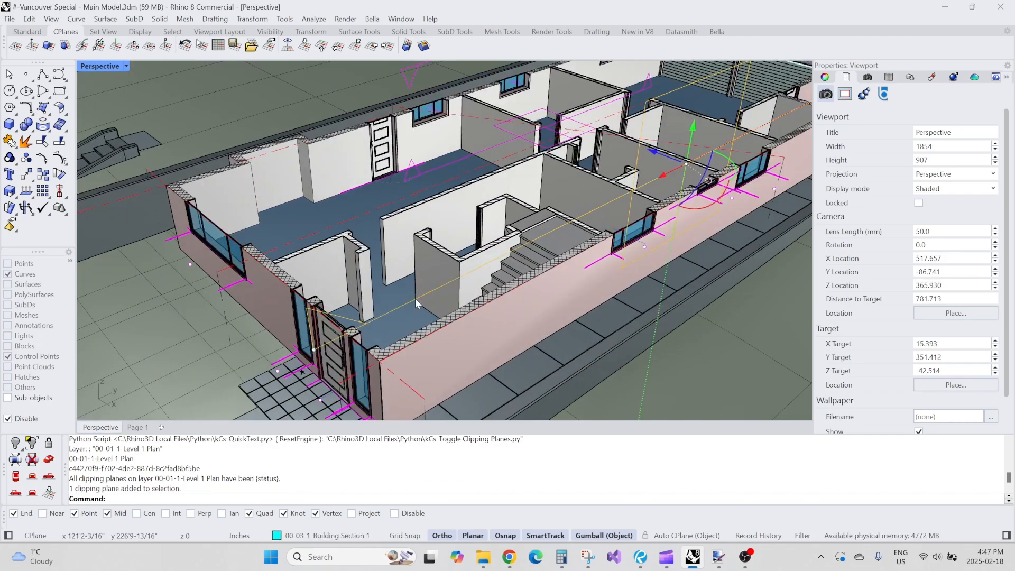
text(e)
key(Return)
Step: Turn the Level 1 plan clipping plane off by repeating the toggle script
scroll(390, 234, down, 4)
mouse_move(395, 235)
right_down()
mouse_move(381, 257)
mouse_move(391, 252)
right_up()
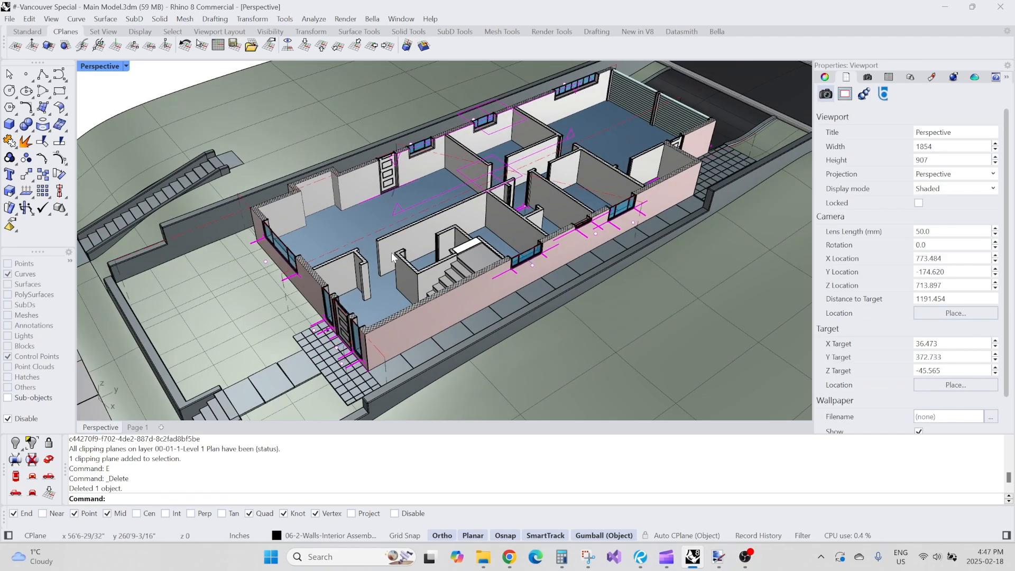
right_click(391, 252)
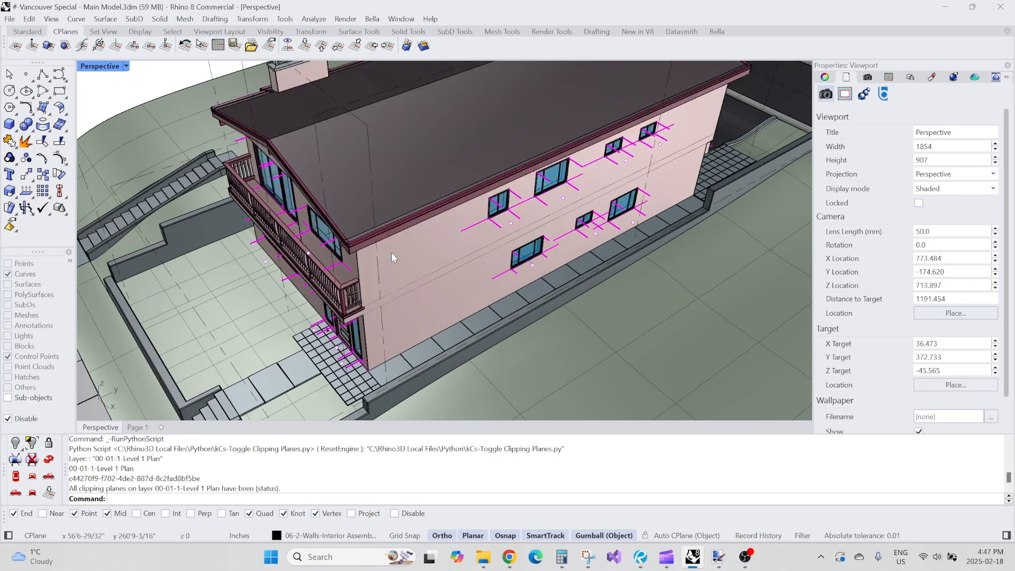
Step: Create a vertical clipping plane lengthwise along the house with the CPV alias, using the edge width as its height
scroll(391, 252, down, 4)
scroll(459, 227, up, 2)
mouse_move(447, 272)
right_down()
mouse_move(470, 260)
mouse_move(459, 242)
mouse_move(454, 263)
mouse_move(445, 256)
mouse_move(472, 258)
mouse_move(458, 269)
right_up()
scroll(454, 262, down, 4)
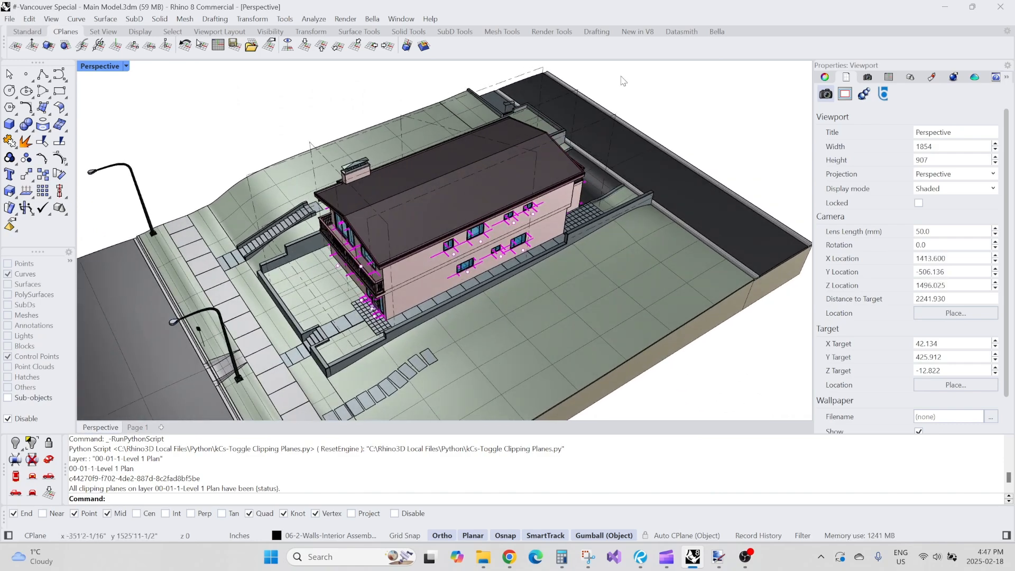
scroll(612, 116, up, 4)
scroll(611, 112, down, 4)
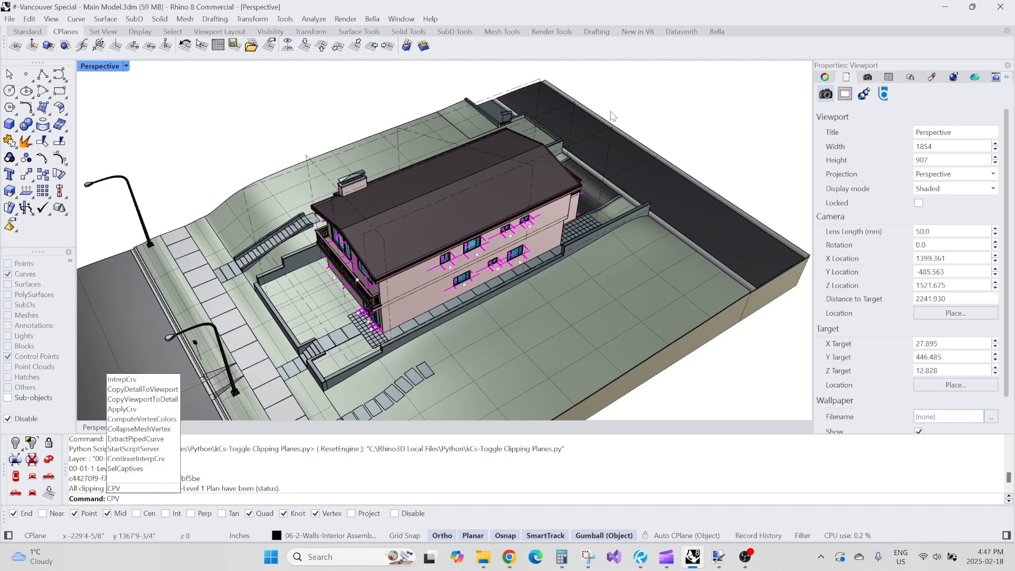
key(Return)
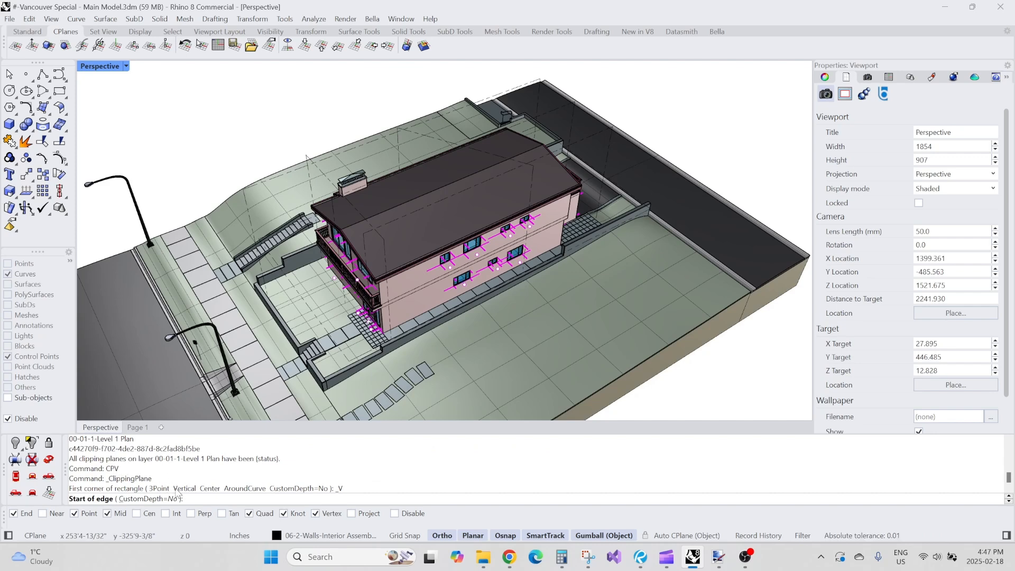
click(363, 233)
click(613, 125)
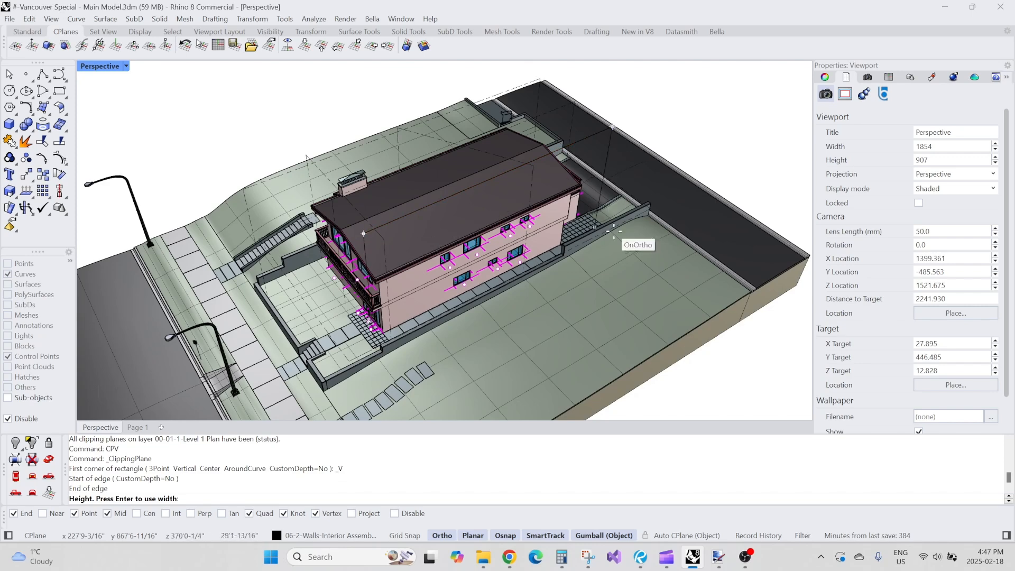
key(Return)
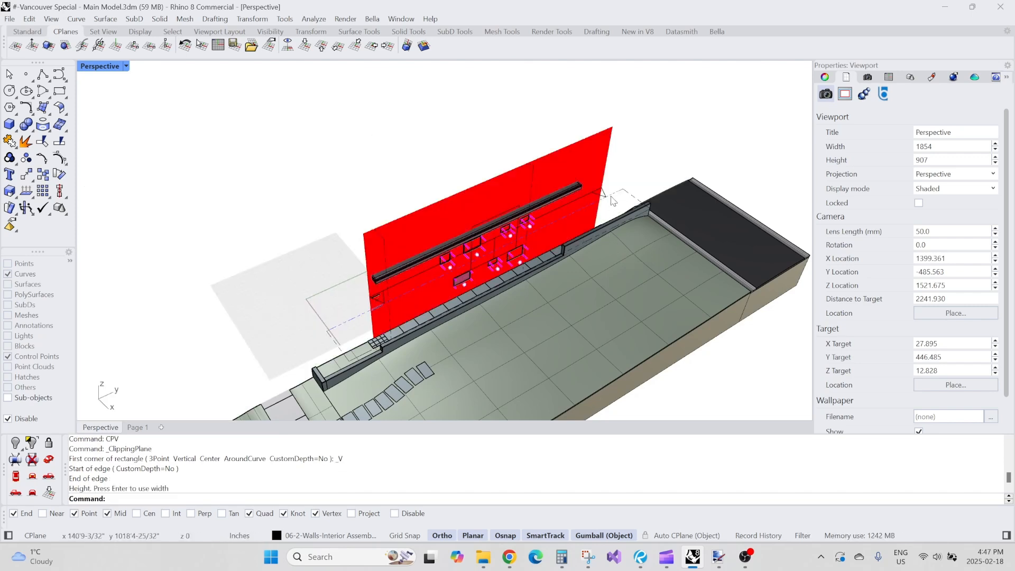
Step: Rotate the new clipping plane 180 degrees so it clips the opposite side of the model
right_drag(379, 288, 405, 260)
drag(402, 254, 328, 279)
right_drag(392, 238, 426, 253)
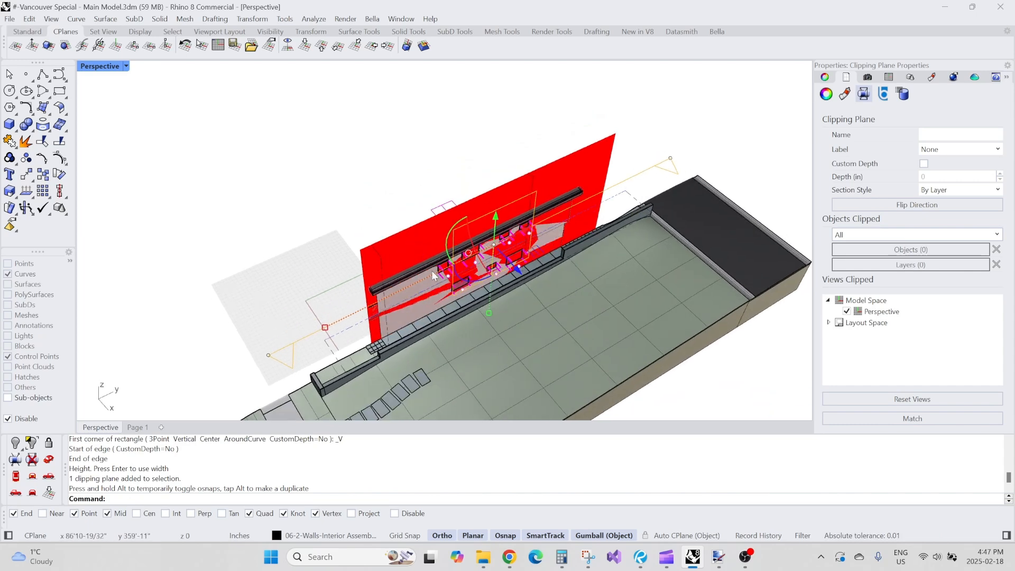
click(446, 240)
text(180)
key(Return)
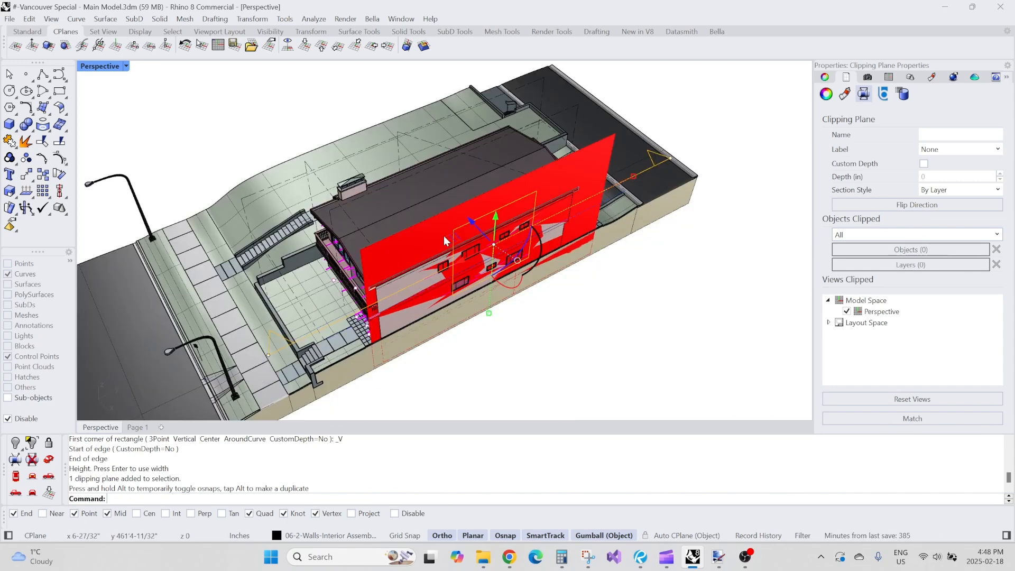
right_drag(443, 236, 440, 268)
click(612, 294)
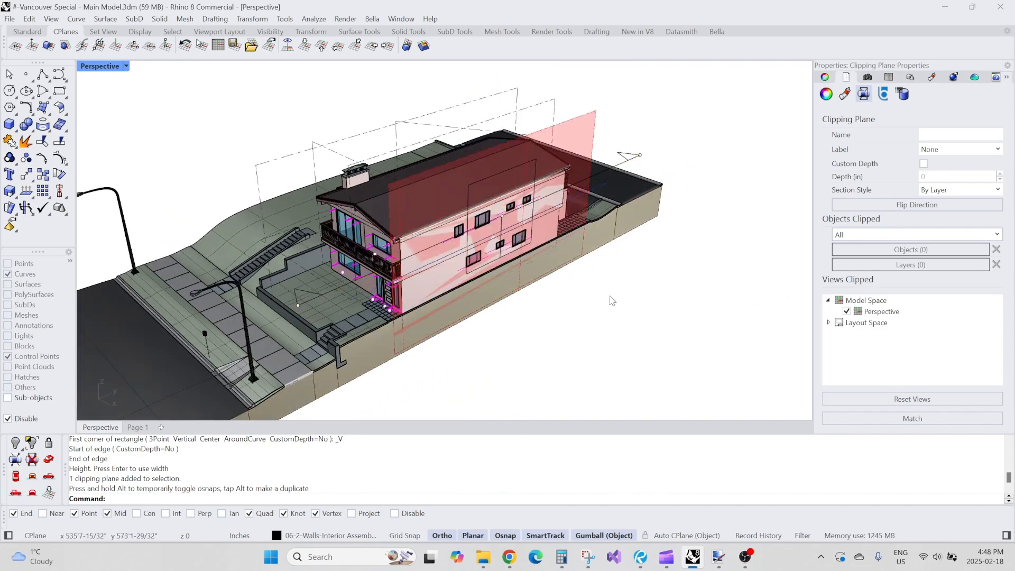
Step: Turn off the 00-00-Grid Planes layer with the GRIDS alias
scroll(619, 280, up, 5)
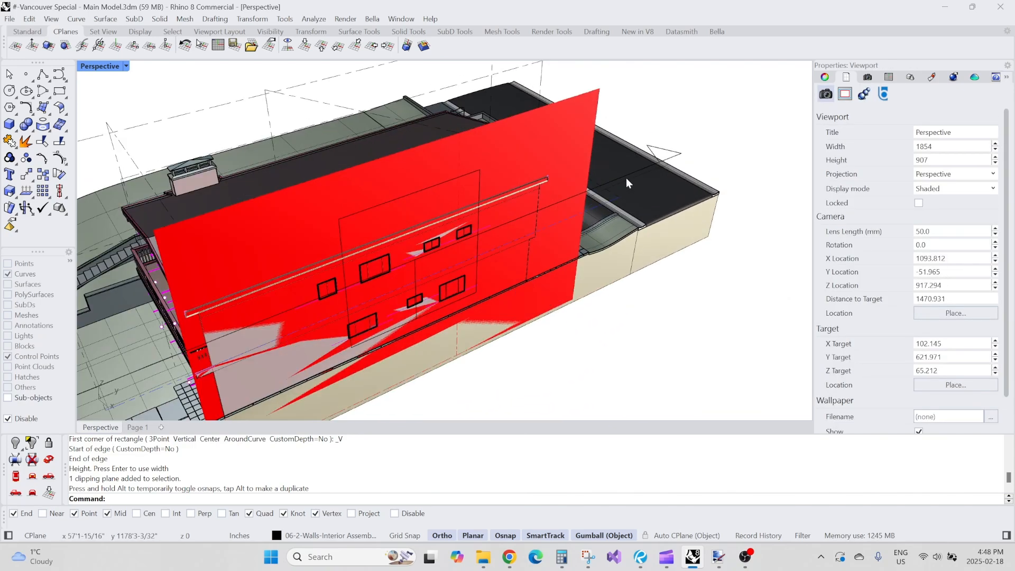
key(Return)
right_drag(626, 178, 485, 193)
Step: Move the clipping plane inward from the side wall so it cuts through the rooms and beside the stairs
click(655, 131)
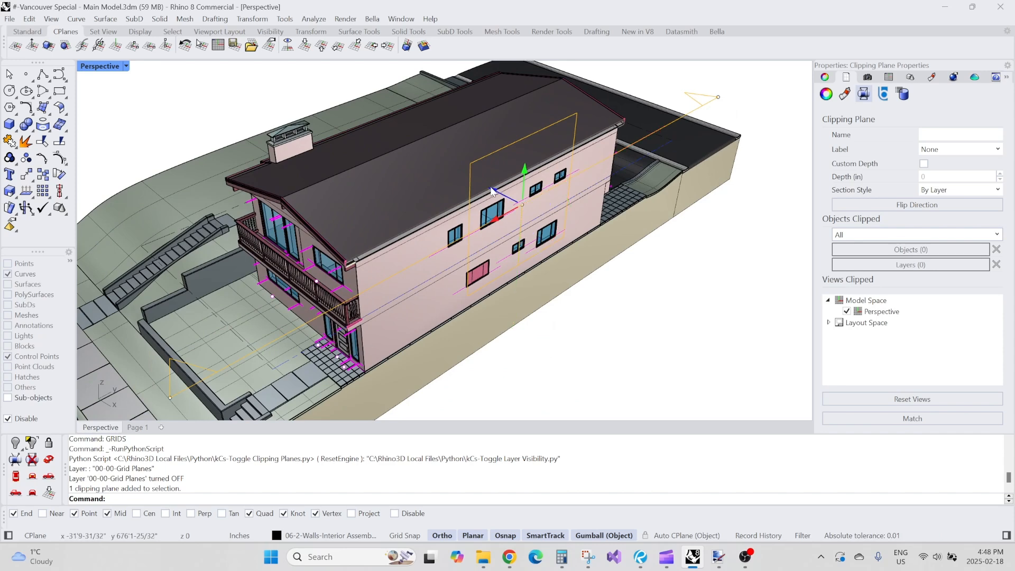
drag(492, 191, 513, 200)
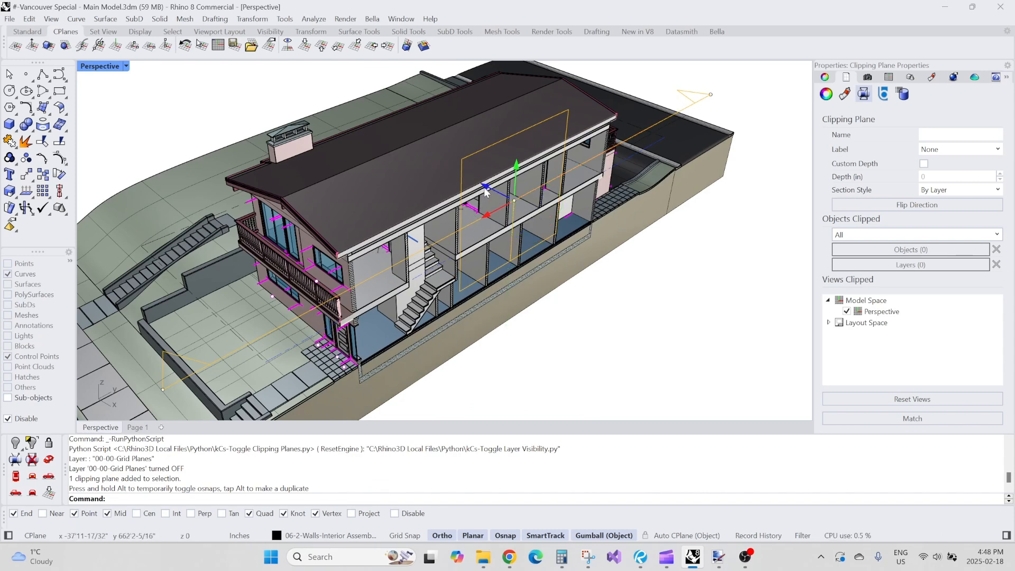
drag(486, 192, 512, 199)
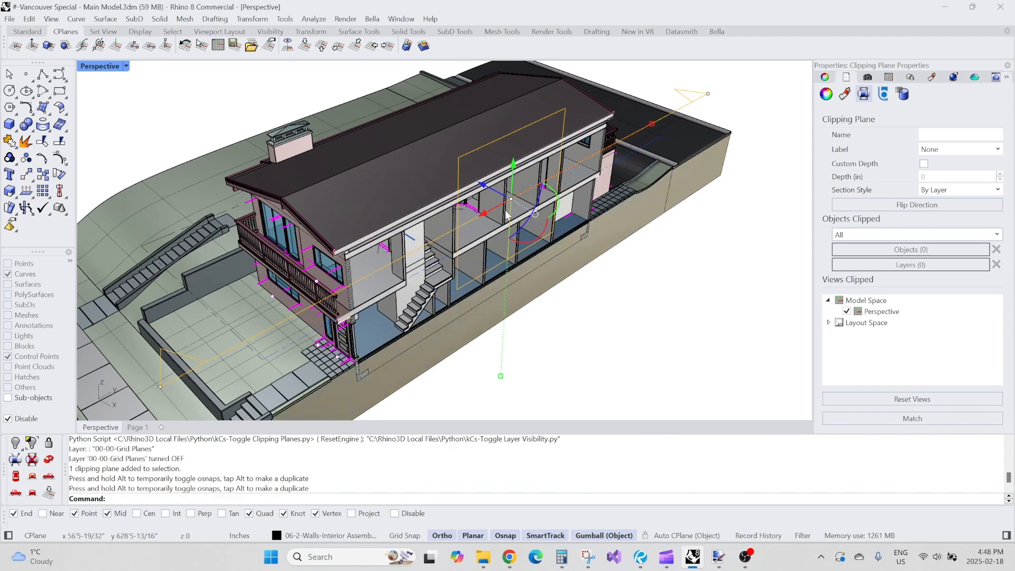
key(Escape)
Step: Inspect the section cut at the rear and front foundation walls, footings and floor slab
right_drag(617, 324, 554, 270)
scroll(554, 267, up, 4)
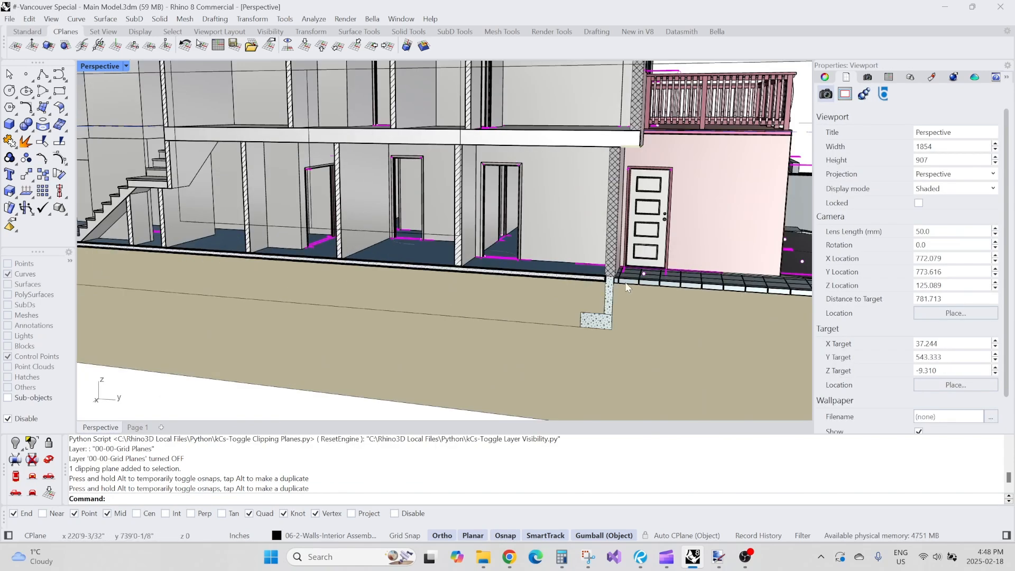
scroll(619, 284, up, 7)
scroll(603, 270, down, 8)
right_drag(589, 277, 249, 297)
scroll(259, 296, up, 6)
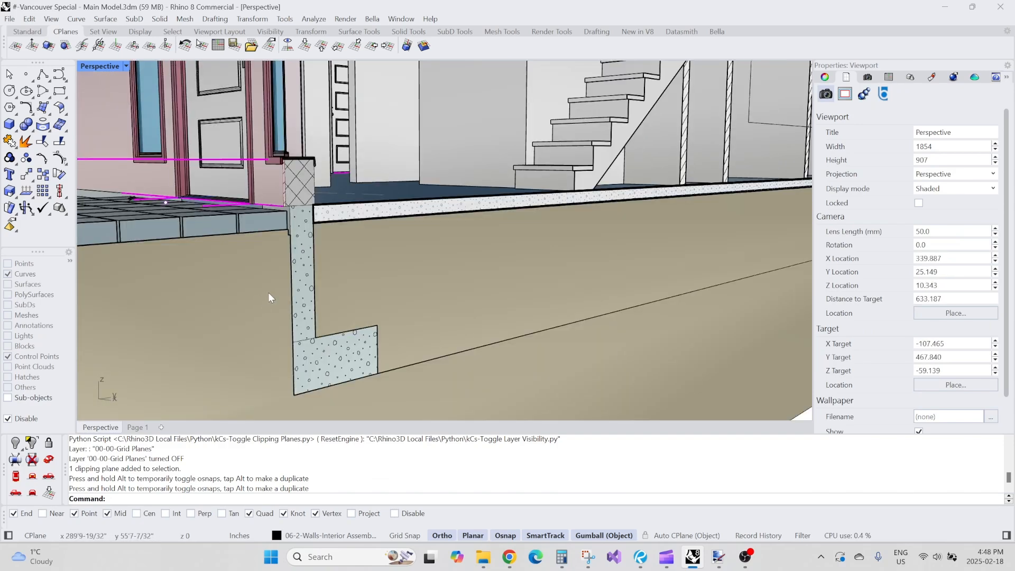
right_drag(298, 202, 299, 218)
scroll(257, 238, down, 10)
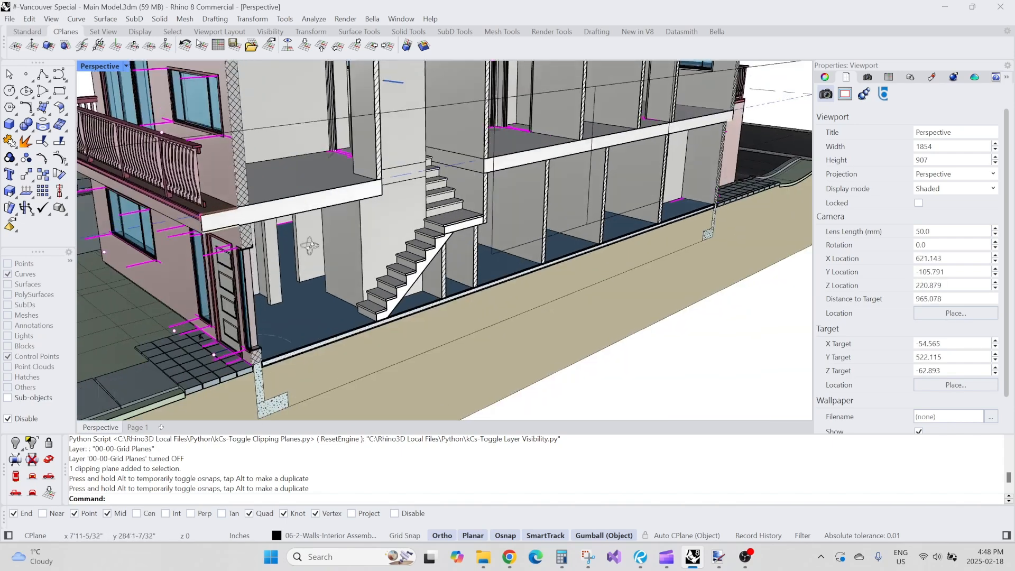
scroll(311, 233, up, 6)
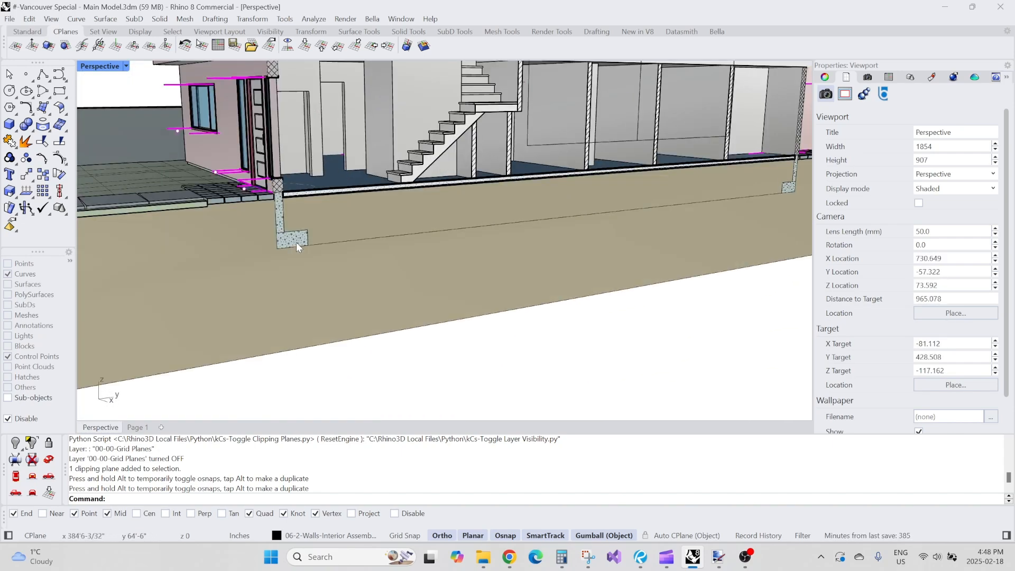
Step: Examine the earth solids below the house, selecting them at the section cut and from underneath, and review the whole section
click(335, 232)
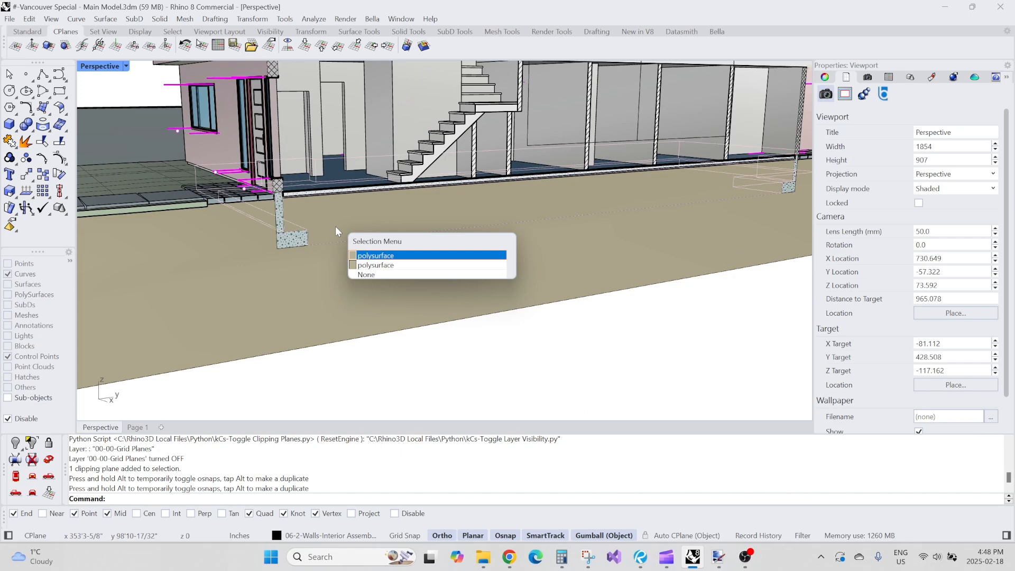
click(370, 265)
key(Escape)
click(348, 217)
key(Escape)
scroll(373, 217, down, 2)
right_drag(374, 218, 575, 231)
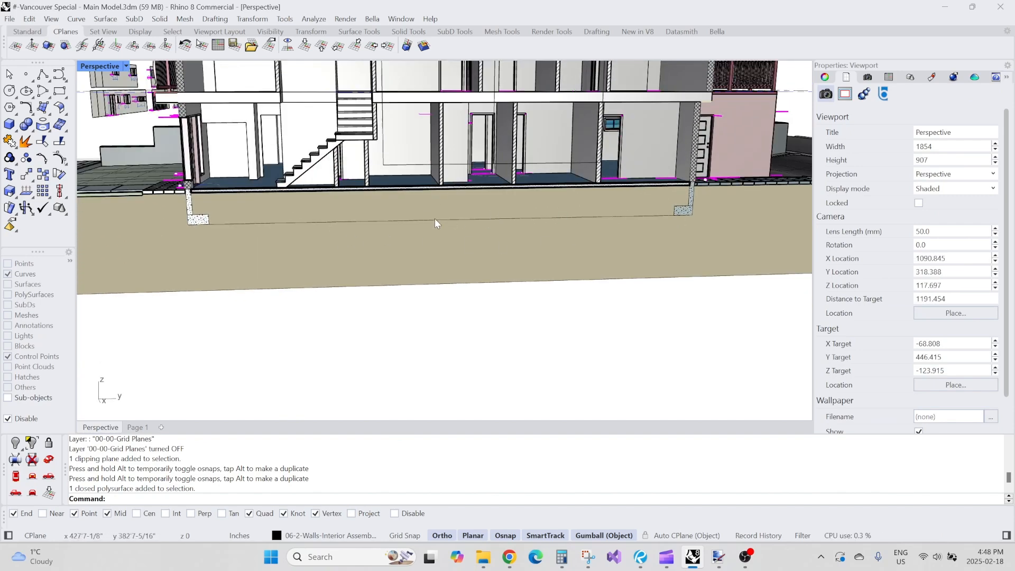
right_drag(337, 190, 354, 240)
scroll(225, 212, down, 4)
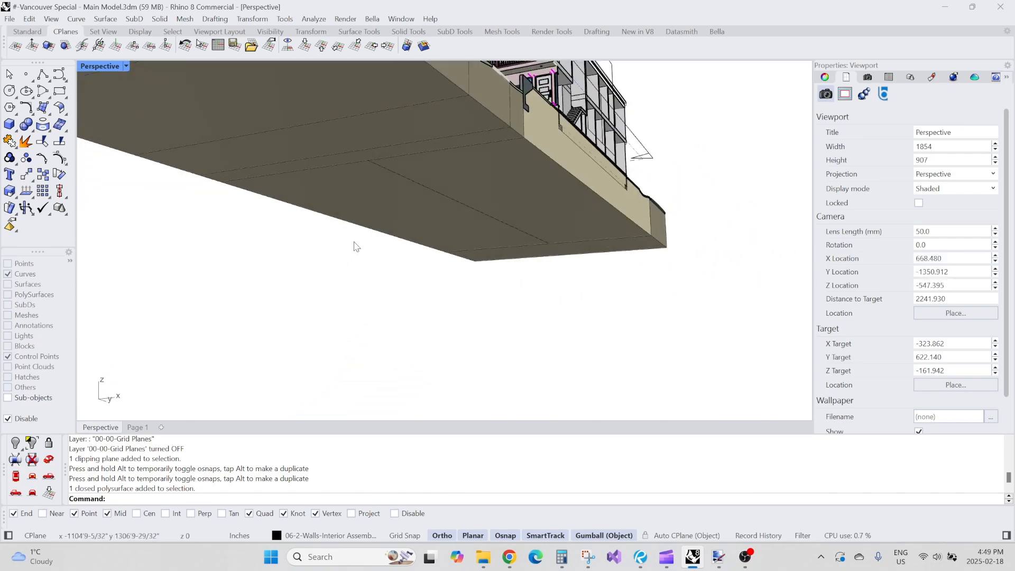
click(376, 189)
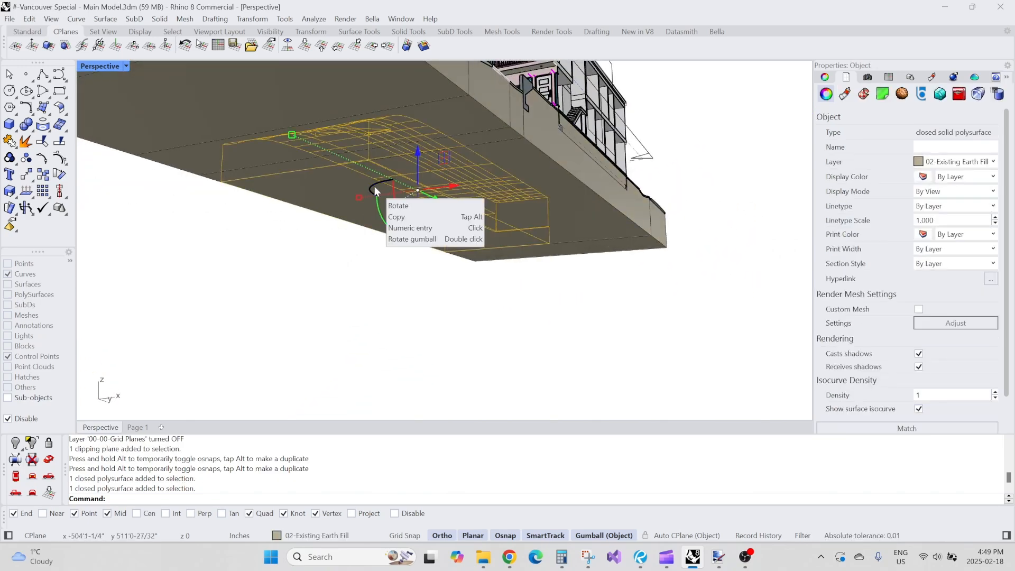
key(Escape)
right_drag(491, 160, 459, 219)
scroll(474, 219, up, 1)
scroll(440, 262, down, 2)
scroll(447, 180, up, 4)
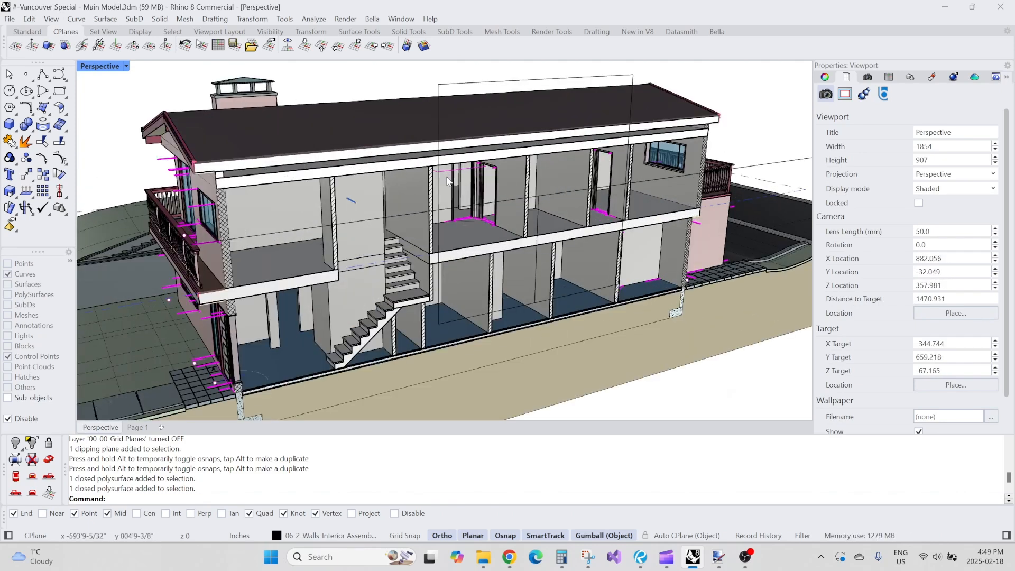
scroll(732, 132, down, 2)
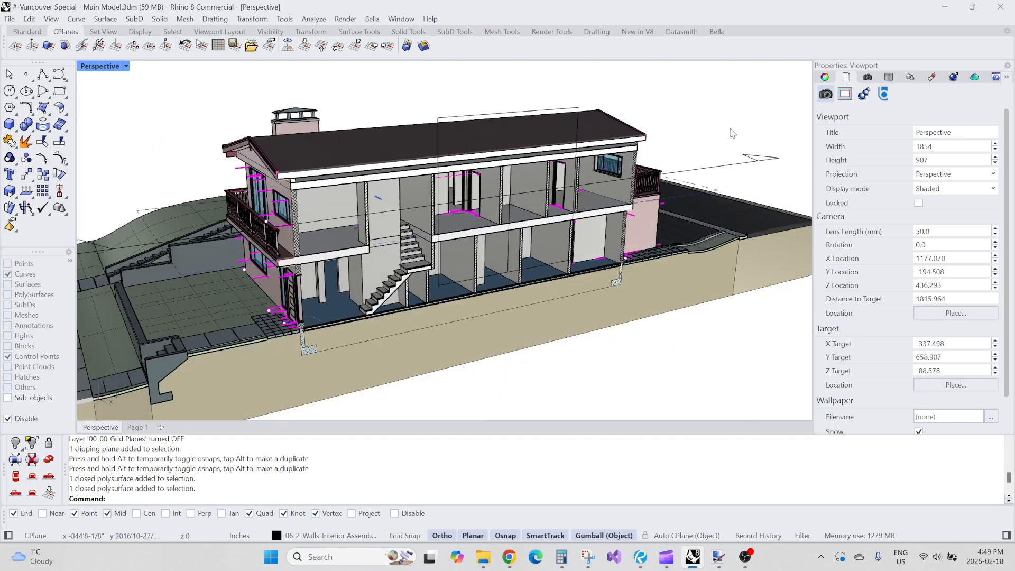
Step: Set a three-point construction plane on the section face, with its origin at the front footing's outer bottom corner and X along the base
click(889, 78)
click(868, 204)
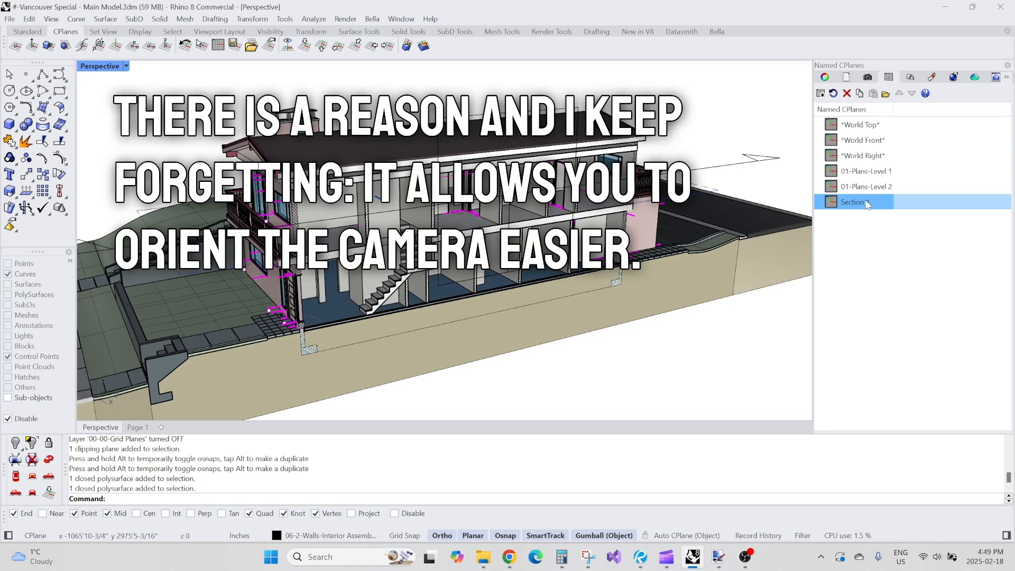
right_drag(804, 211, 563, 221)
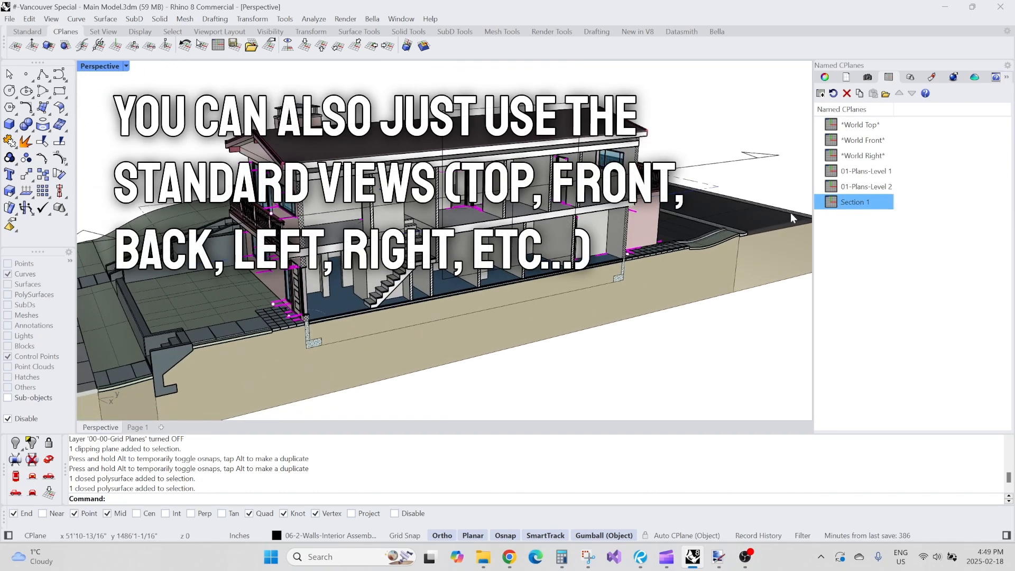
middle_click(493, 258)
click(516, 268)
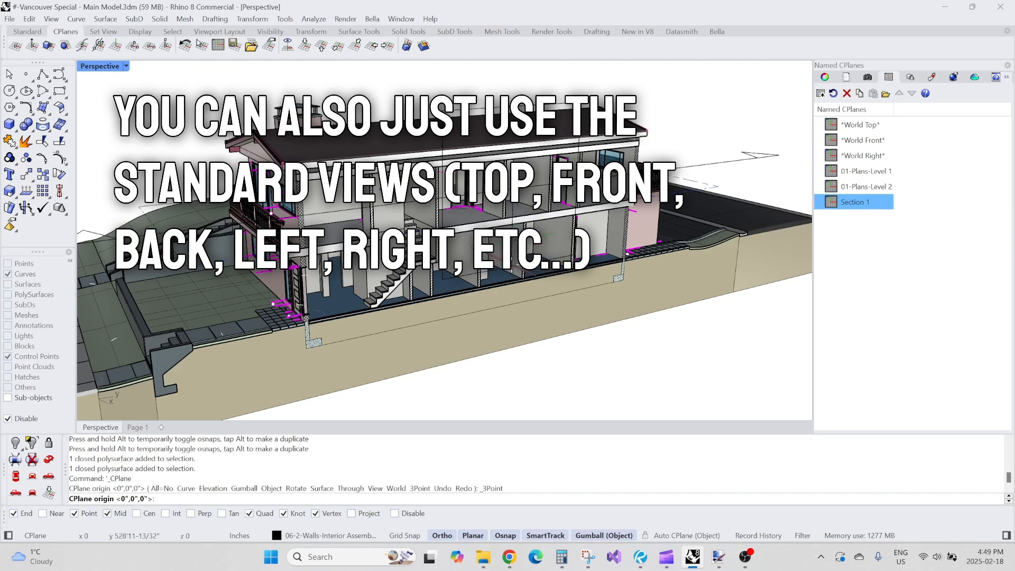
scroll(357, 362, up, 5)
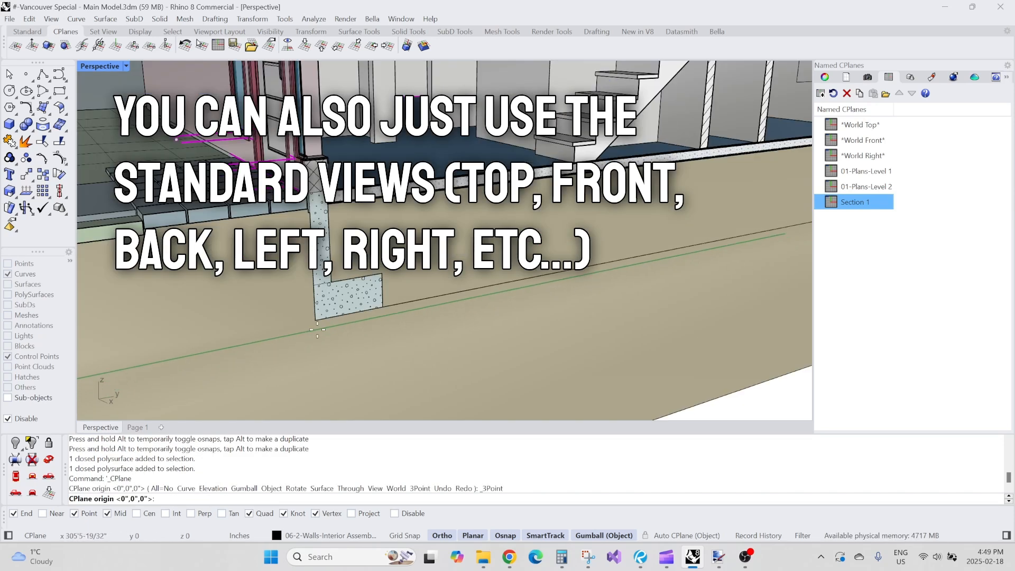
click(383, 307)
click(382, 308)
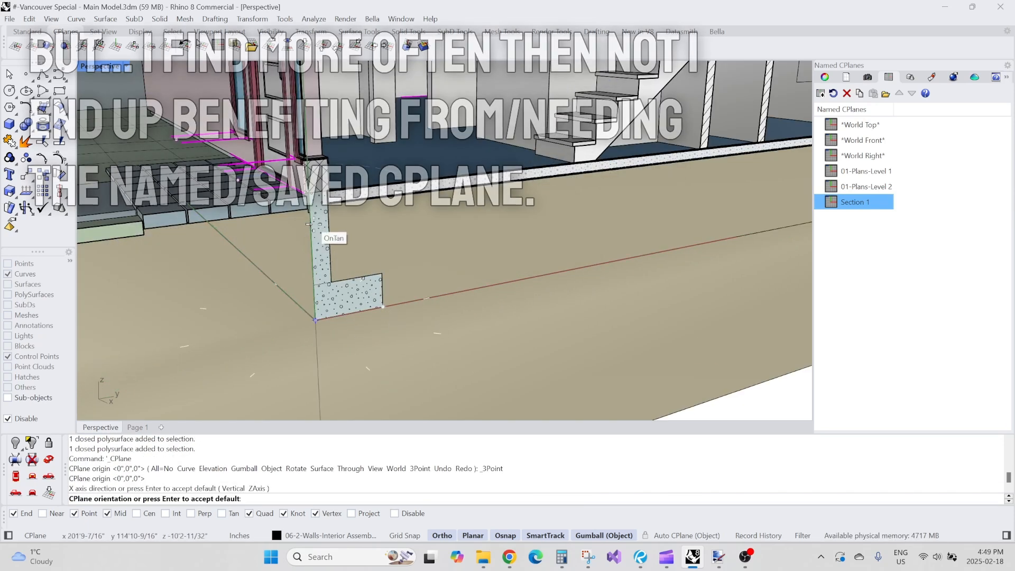
scroll(319, 191, up, 8)
scroll(312, 198, down, 2)
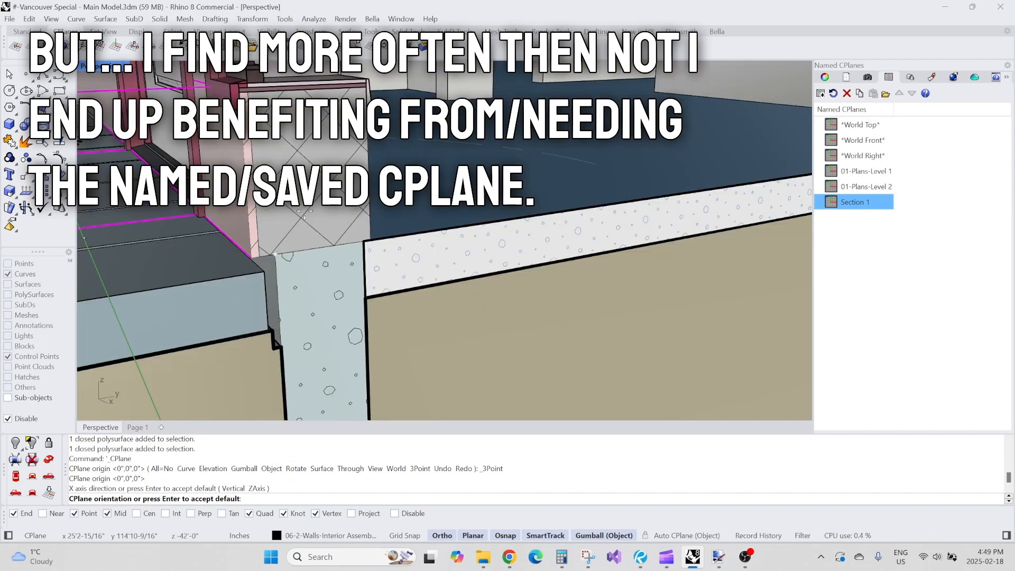
click(275, 253)
scroll(382, 219, down, 10)
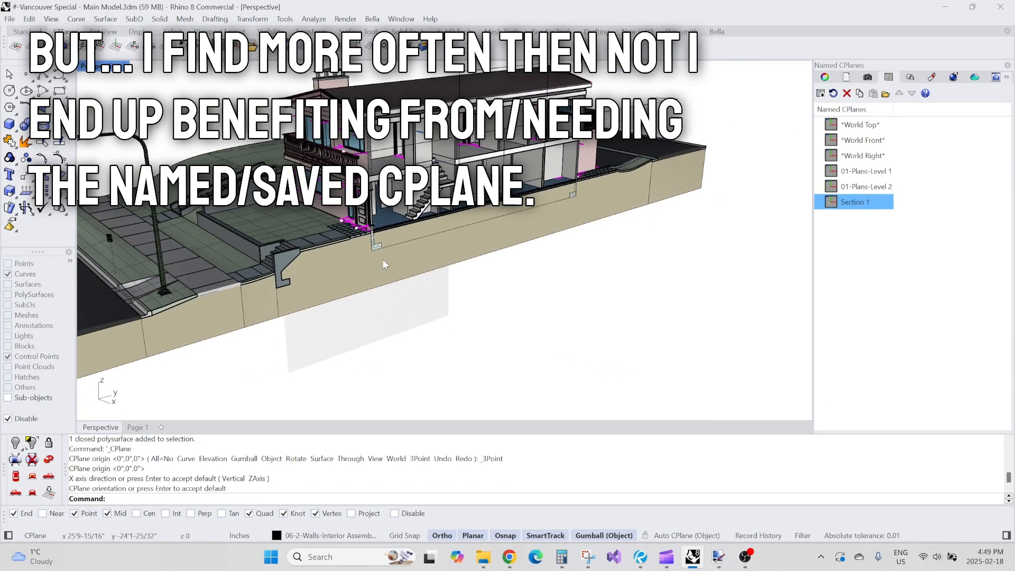
Step: Save the current construction plane as Section 1, replacing the existing named one
scroll(364, 313, down, 3)
click(821, 93)
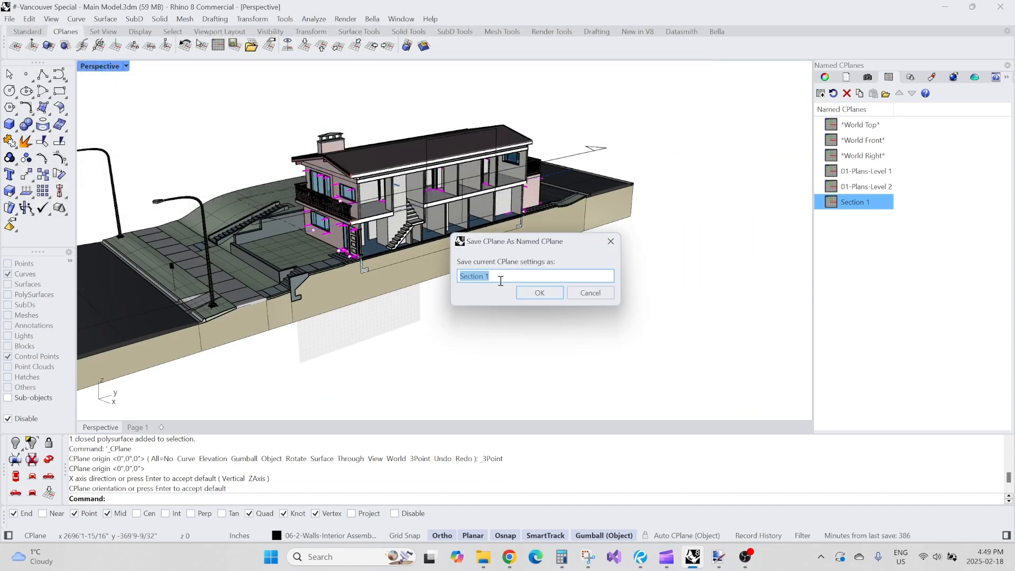
click(540, 294)
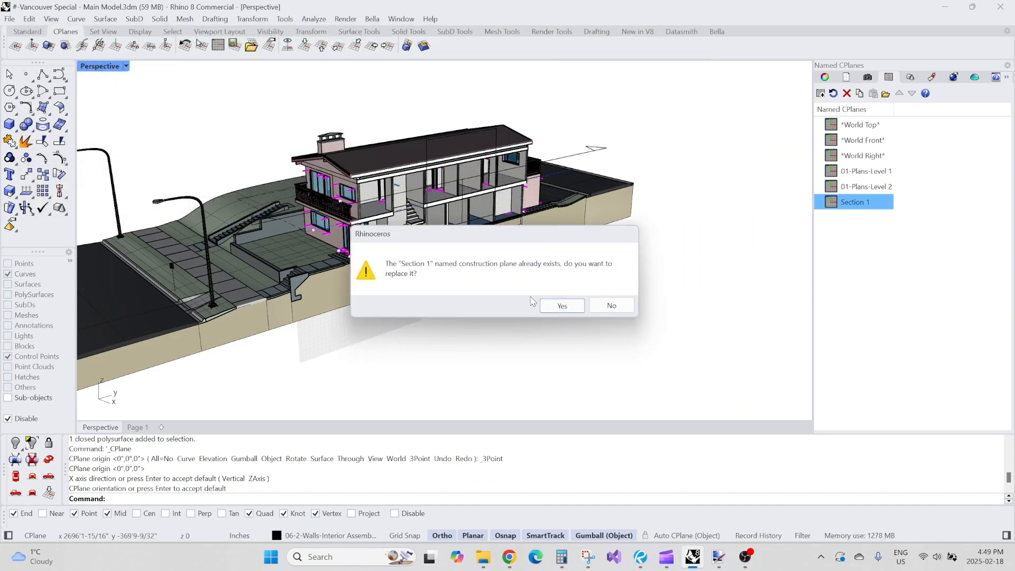
click(560, 306)
Step: Move the section clipping plane to layer 00-03-1-Building Section 1
scroll(386, 222, up, 5)
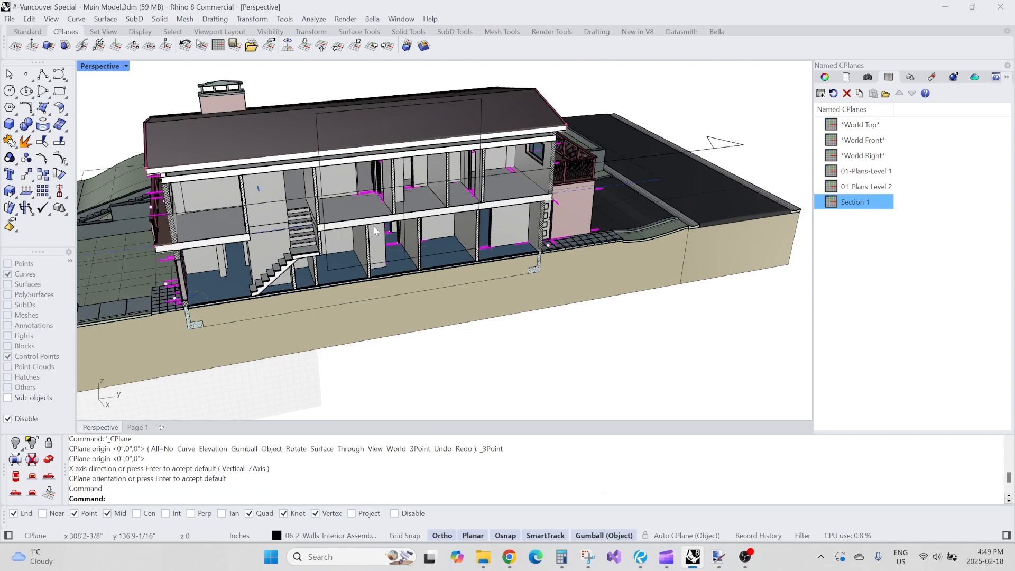
right_drag(370, 206, 436, 188)
click(735, 137)
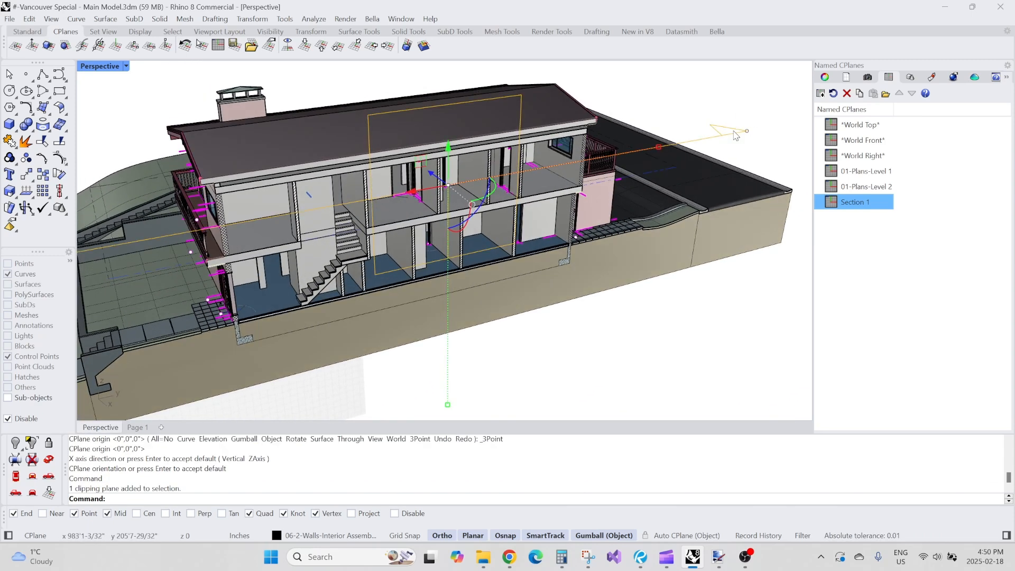
text(CL)
key(Return)
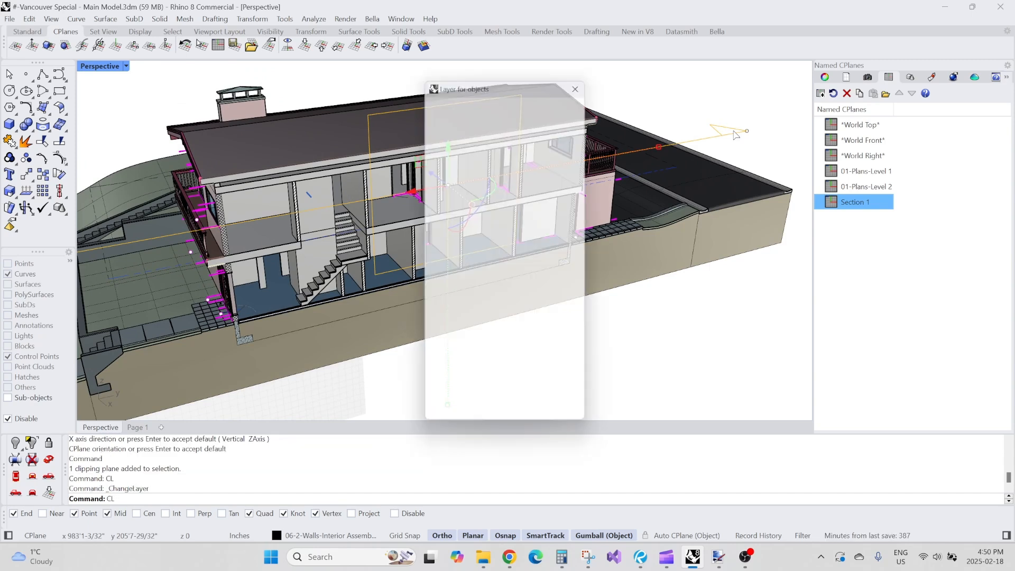
drag(580, 259, 581, 134)
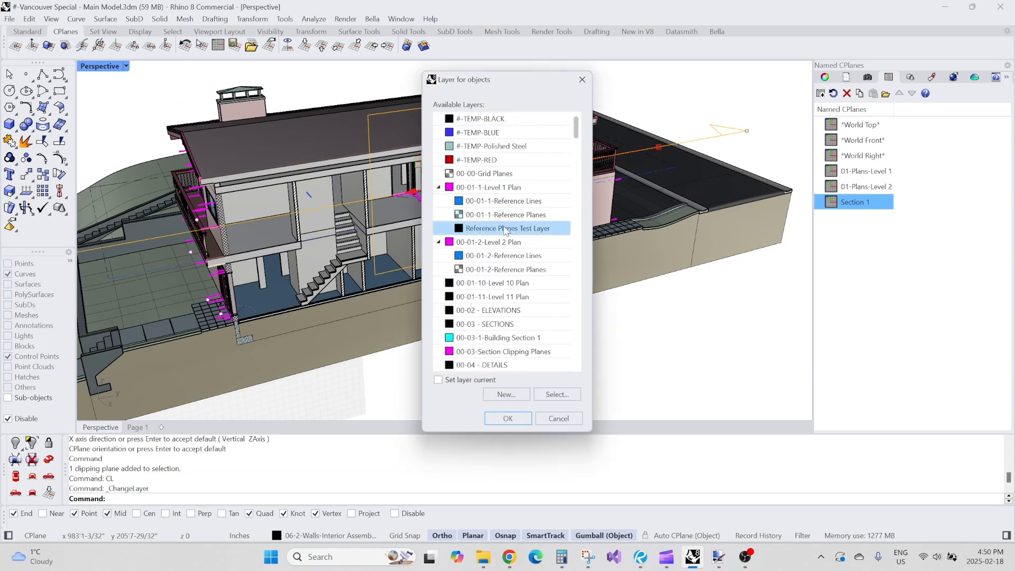
double_click(509, 338)
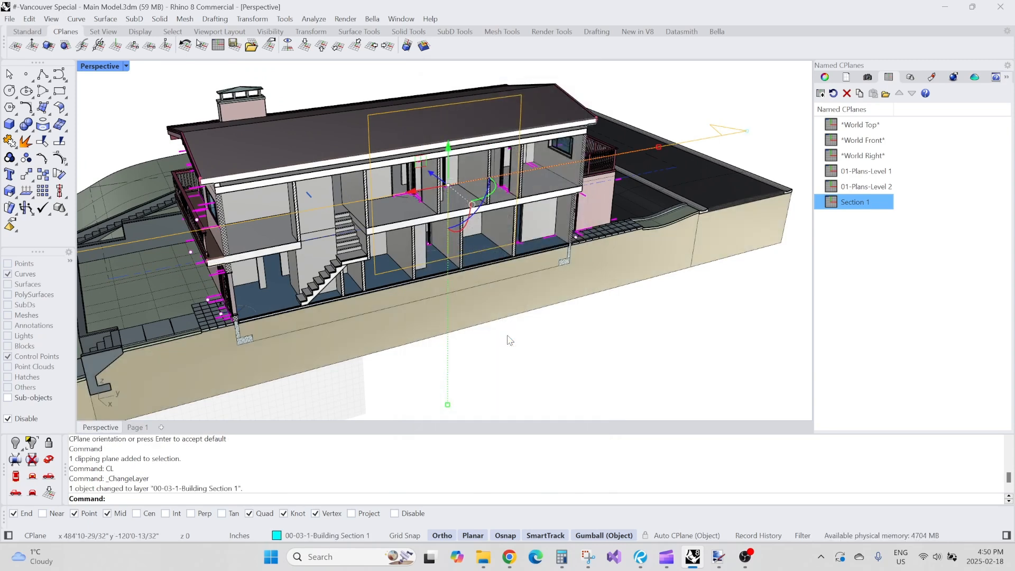
click(675, 353)
Step: Inspect the section clipping plane's outline and direction arrow from the rear of the house
scroll(708, 123, up, 5)
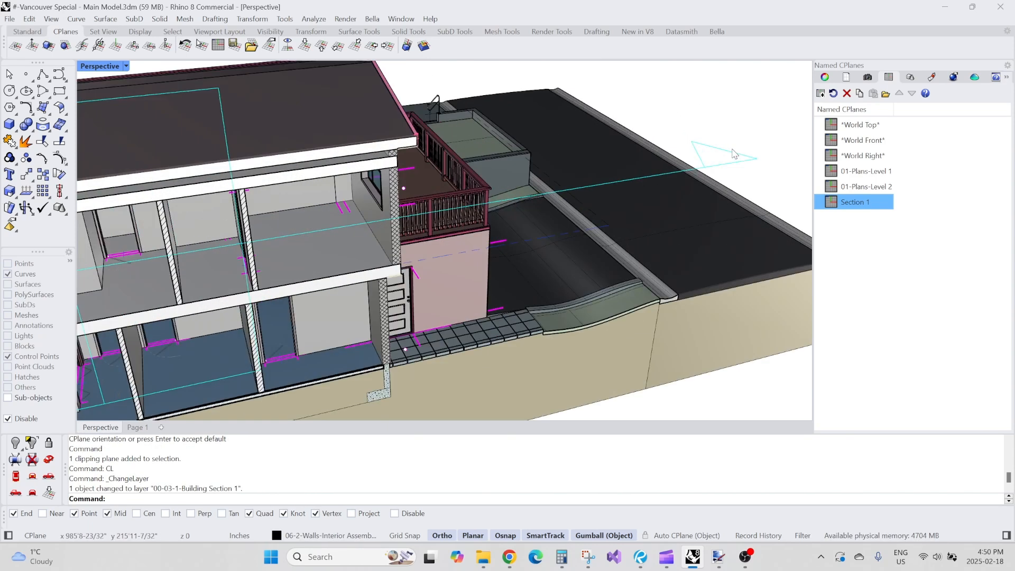
scroll(631, 188, down, 5)
right_drag(630, 188, 668, 168)
scroll(668, 165, up, 5)
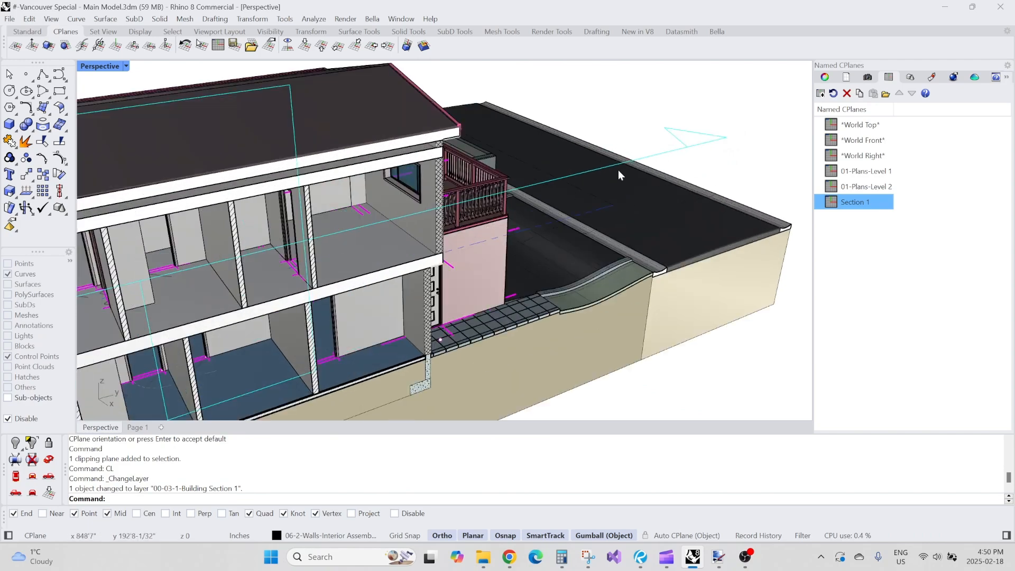
scroll(512, 211, down, 4)
mouse_move(469, 219)
right_down()
mouse_move(508, 209)
mouse_move(582, 222)
mouse_move(478, 218)
right_up()
scroll(410, 232, up, 2)
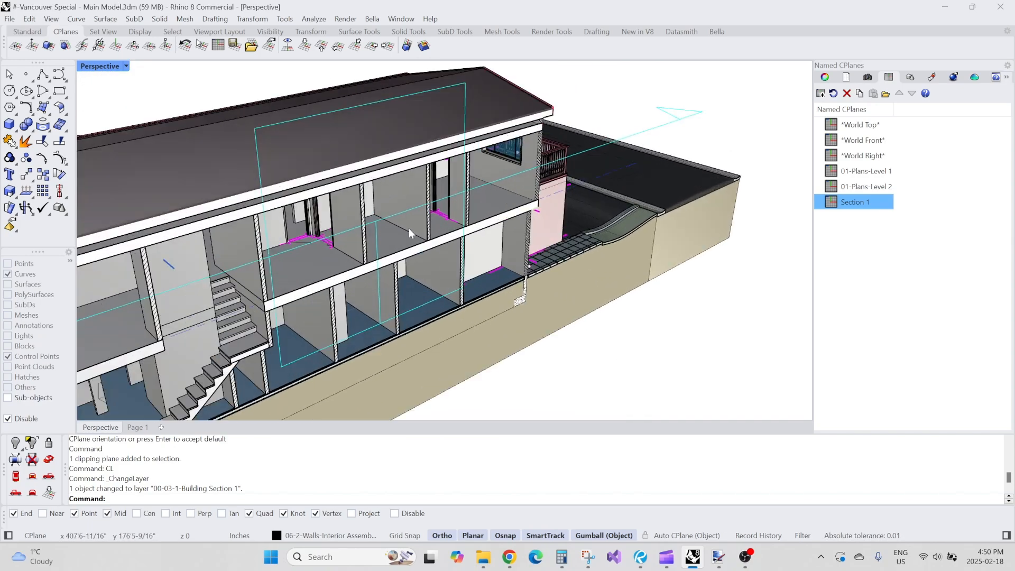
Step: Bring up the layer list and compare layer 00-03-1-Building Section 1 with 00-01-2-Level 2 Plan and its reference sublayers
click(825, 78)
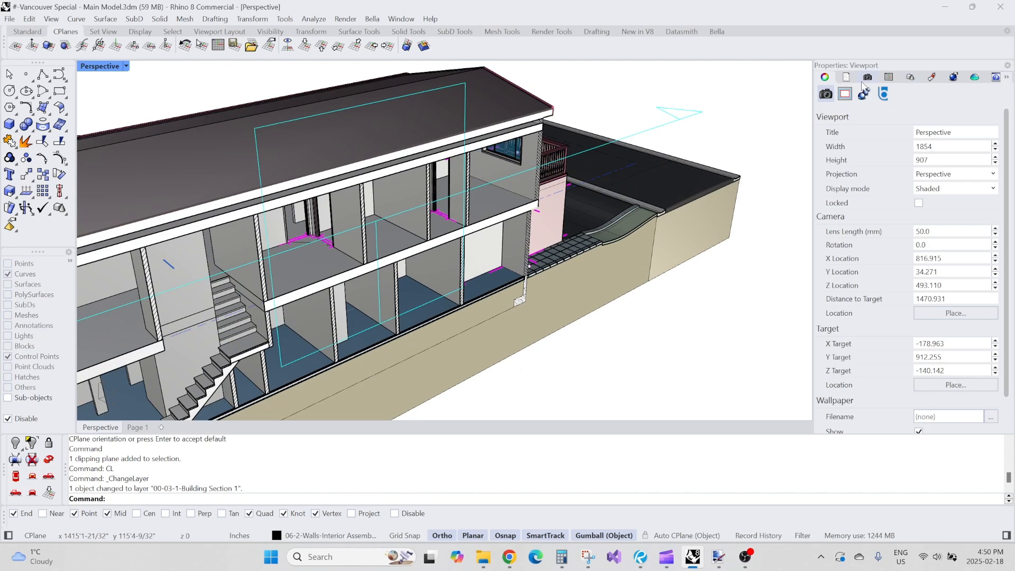
drag(0, 90, 435, 90)
drag(777, 222, 778, 135)
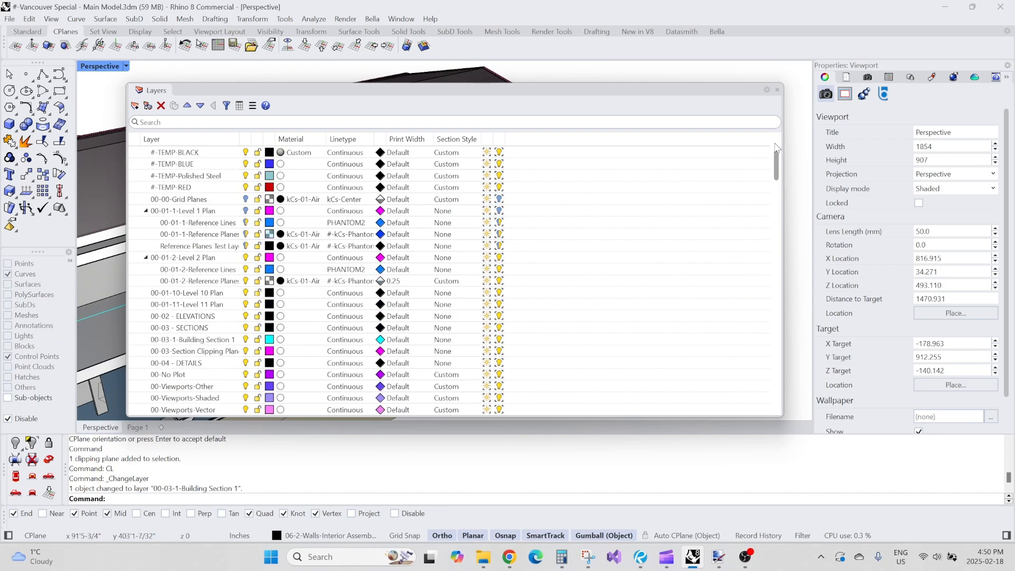
click(190, 339)
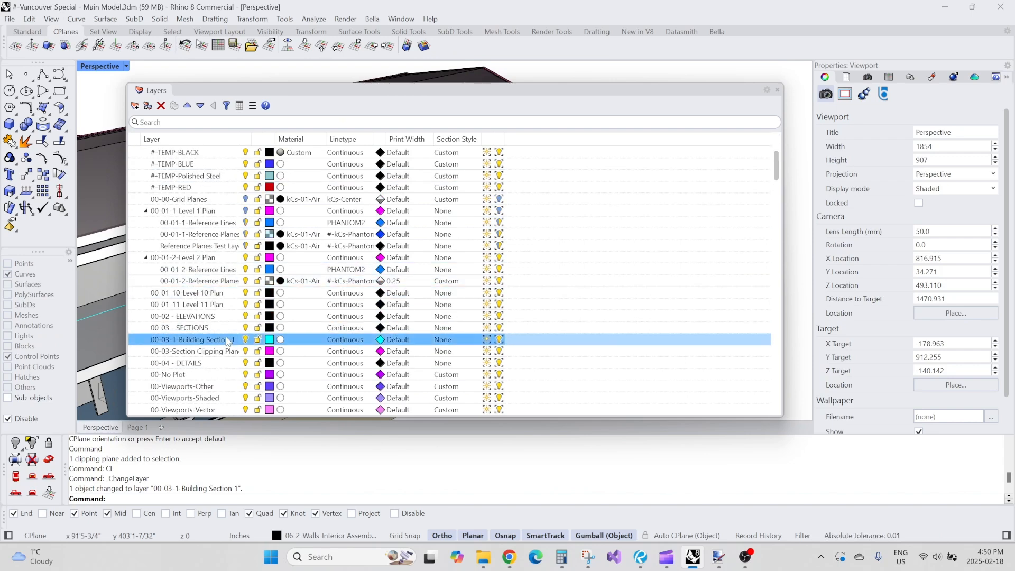
click(190, 259)
click(189, 270)
click(190, 281)
click(190, 268)
click(194, 259)
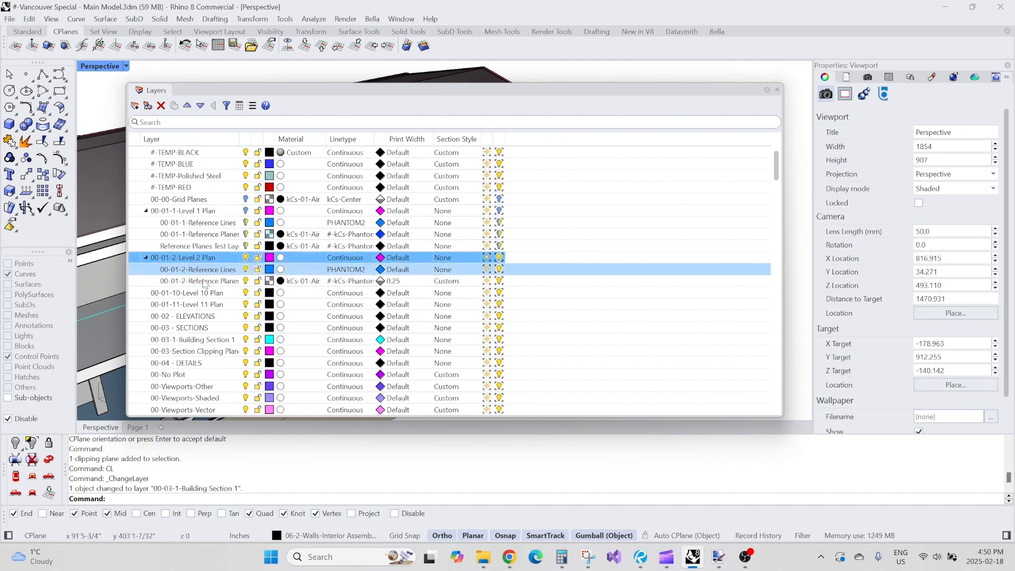
click(203, 340)
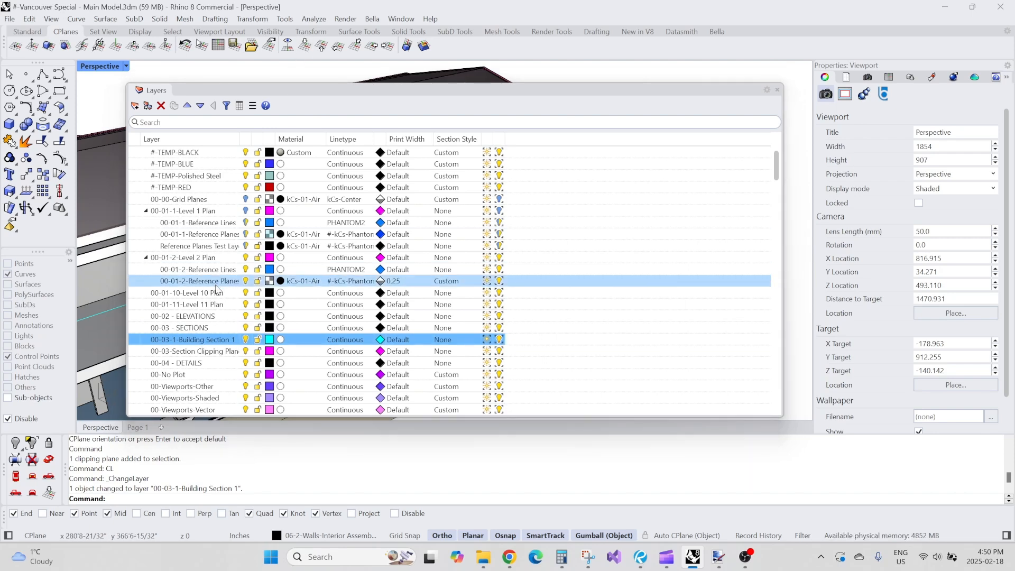
Step: Select the objects on layer 00-03-1-Building Section 1 to check what it contains
right_click(185, 341)
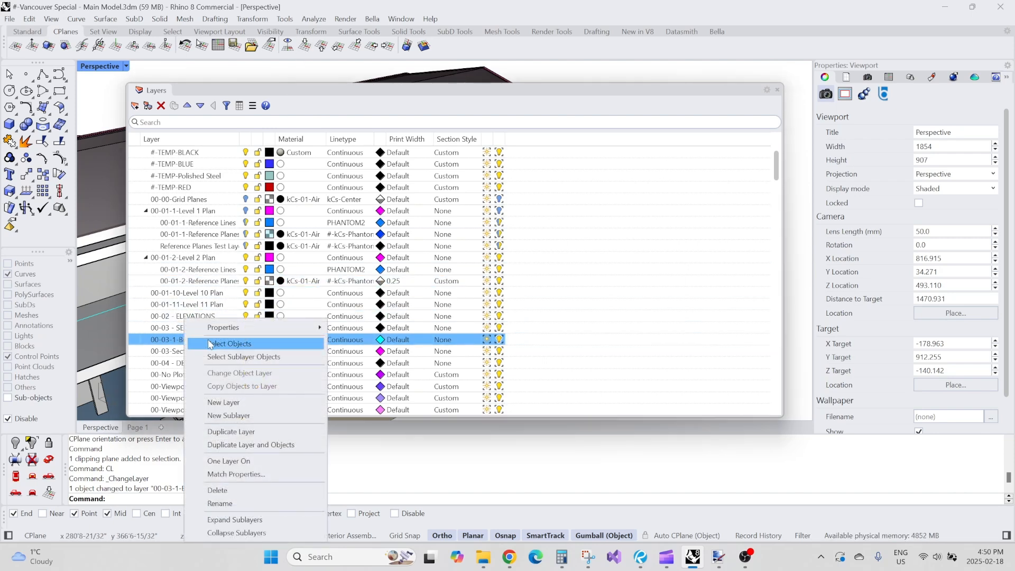
click(229, 343)
drag(352, 100, 414, 107)
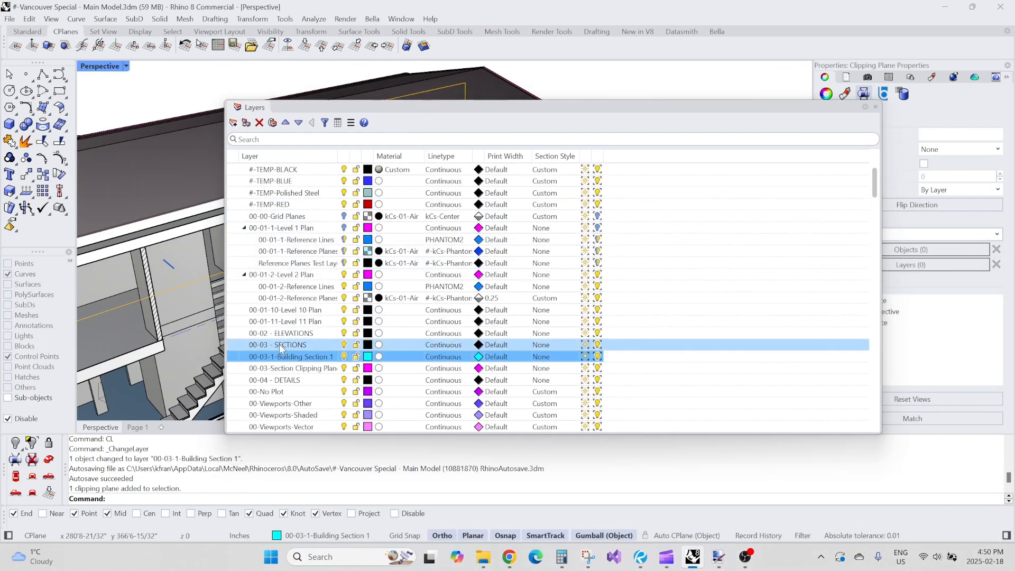
Step: Clear the selection and check layer 00-01-1-Level 1 Plan for objects by selecting everything on it
click(301, 229)
key(Escape)
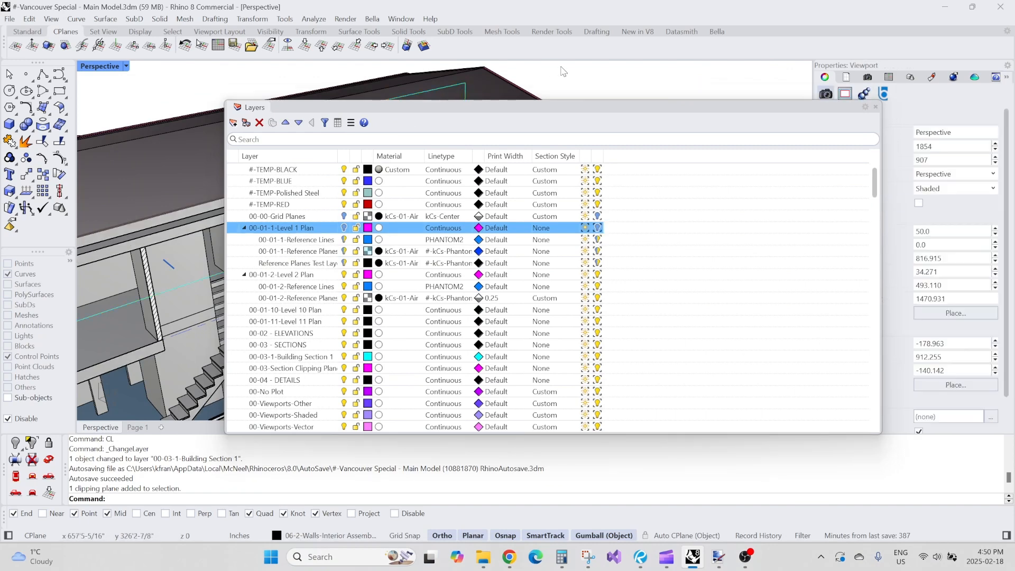
right_click(306, 229)
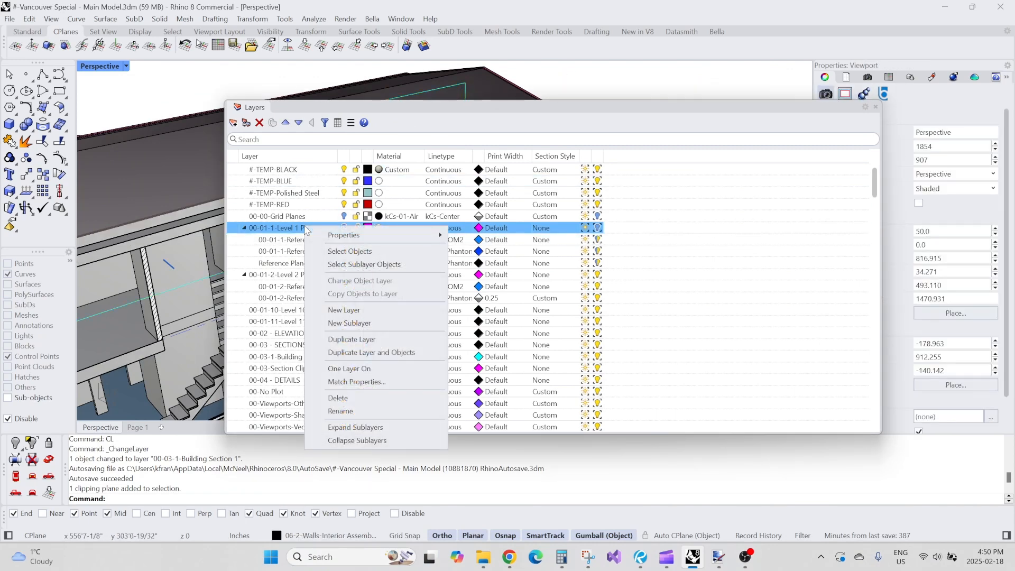
click(350, 251)
drag(314, 107, 545, 133)
scroll(263, 221, down, 10)
right_drag(263, 221, 287, 229)
scroll(288, 231, up, 5)
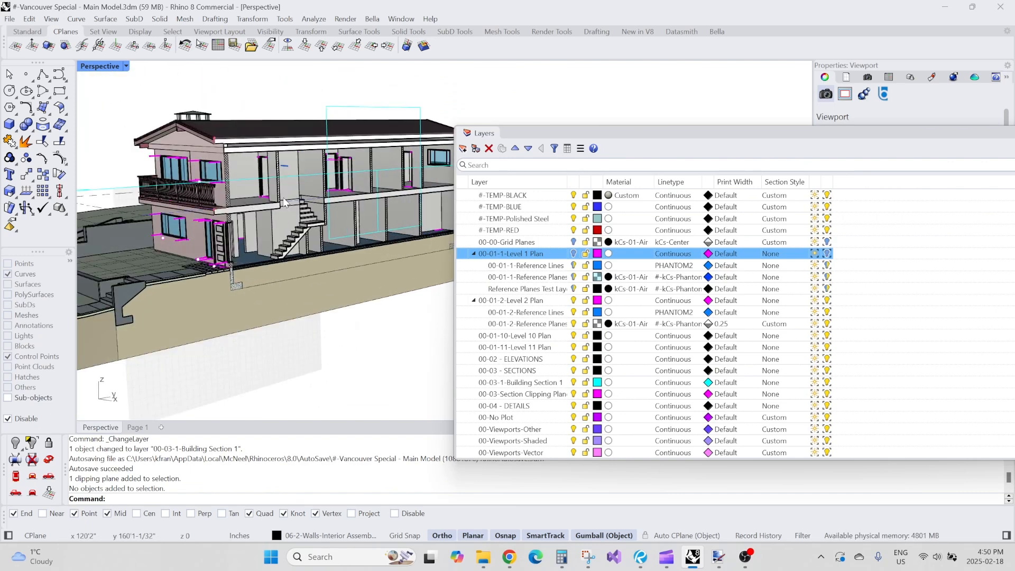
right_click(492, 255)
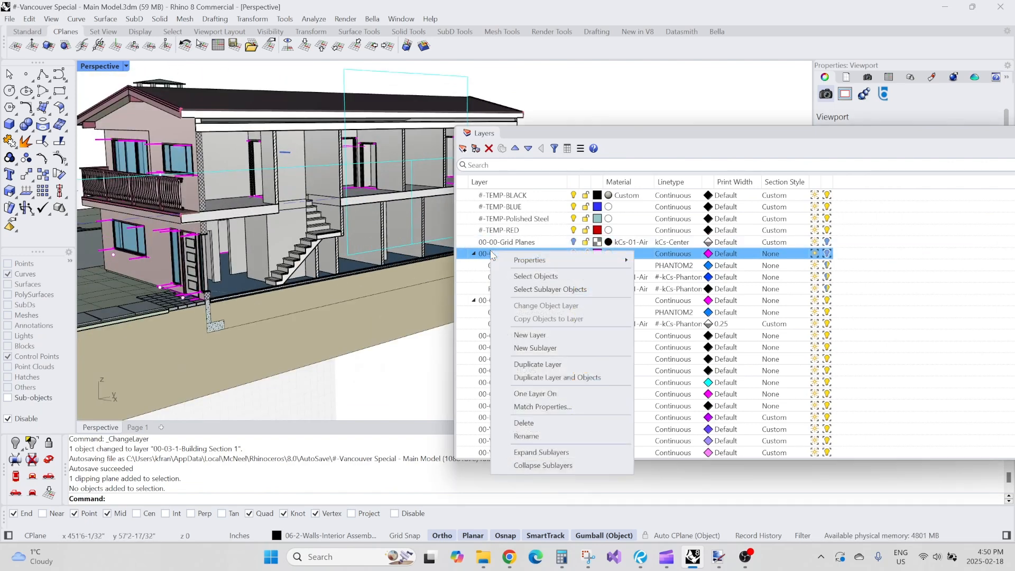
click(545, 276)
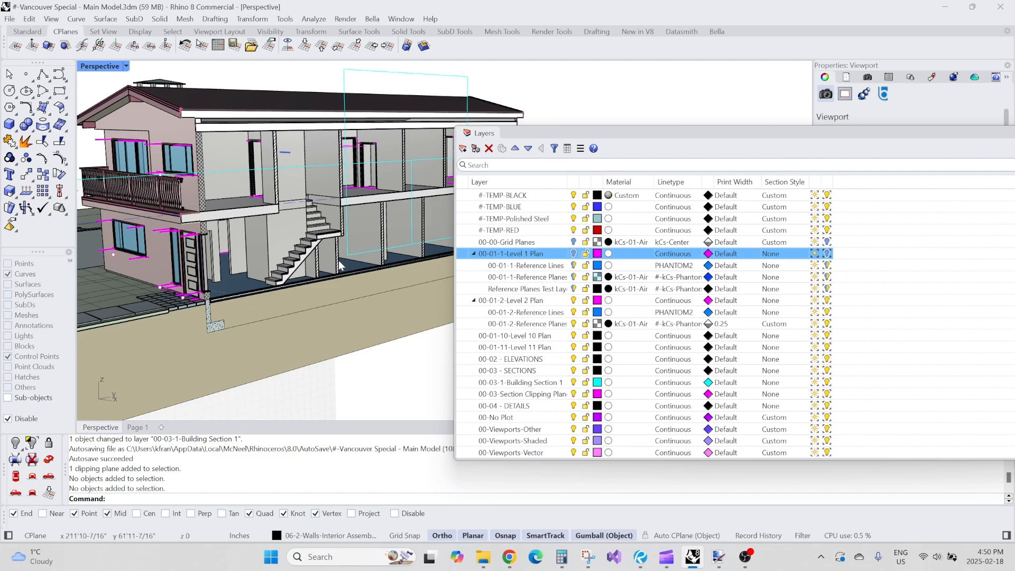
Step: Locate the horizontal clipping plane inside the house, check its assigned layer in the object properties, and deselect it
right_drag(382, 260, 322, 255)
scroll(220, 189, up, 5)
click(221, 192)
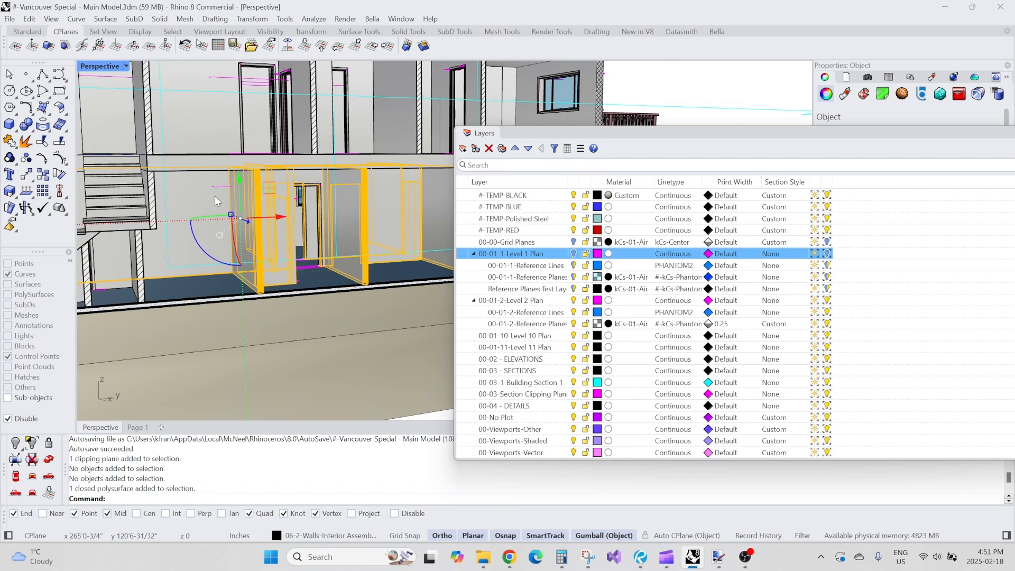
key(Escape)
scroll(214, 182, up, 5)
click(218, 220)
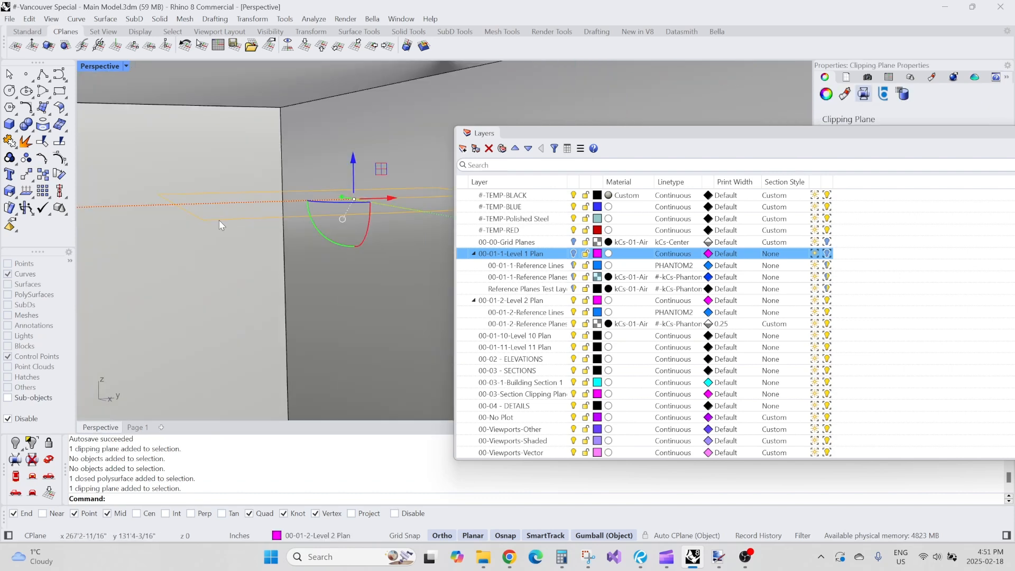
drag(781, 131, 538, 234)
click(827, 94)
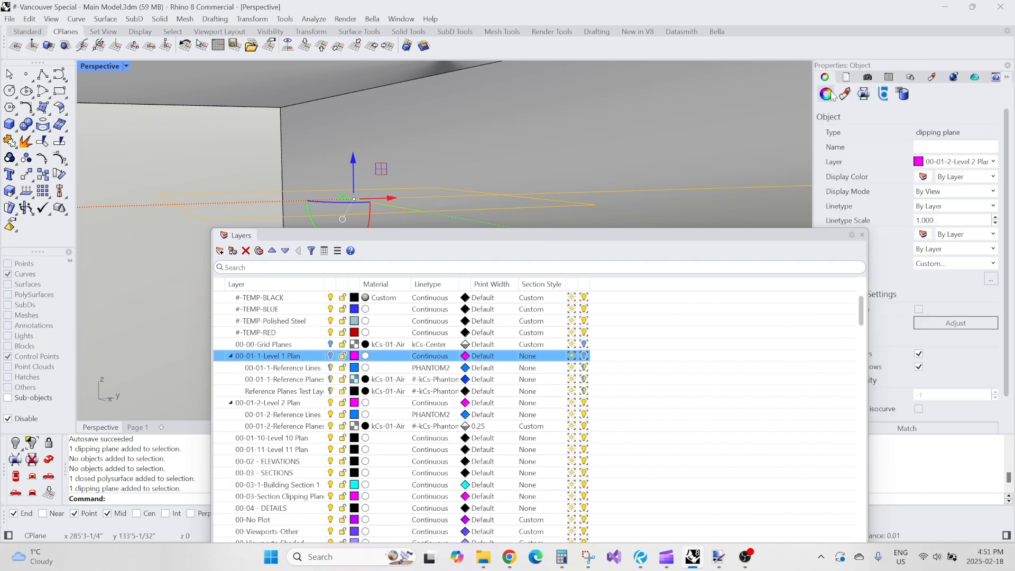
key(Escape)
Step: Run the LEVEL1 script alias to toggle on the Level 1 clipping plane and view the cut floor plan
drag(517, 235, 639, 95)
scroll(270, 193, down, 5)
scroll(269, 194, down, 5)
scroll(261, 184, up, 5)
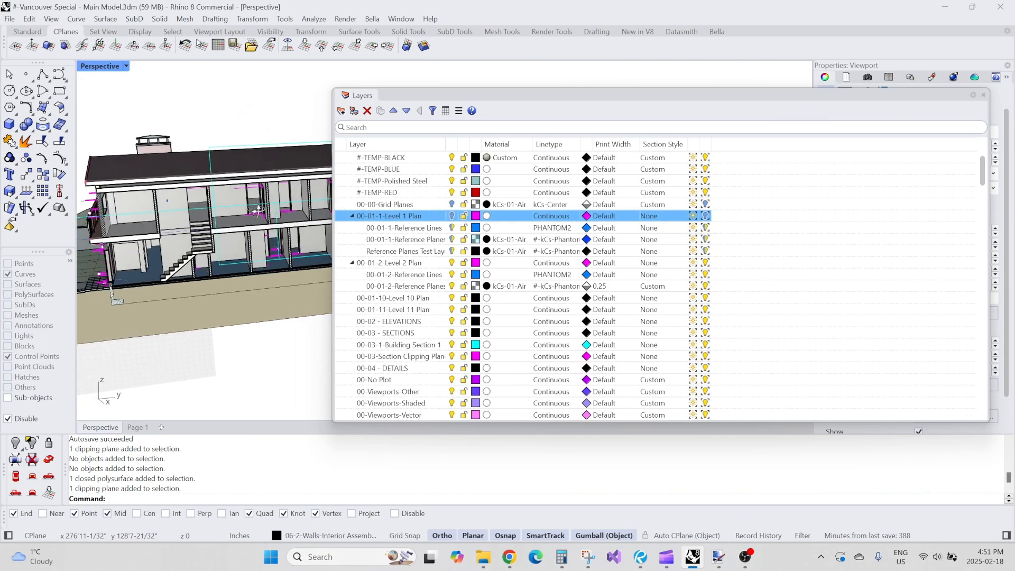
right_drag(261, 184, 246, 231)
scroll(246, 232, down, 5)
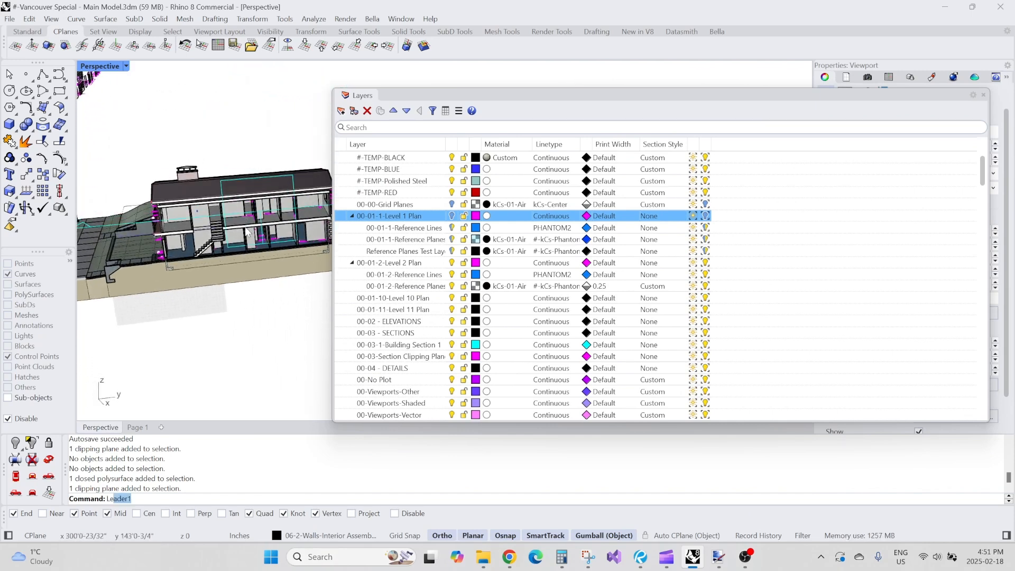
key(Return)
right_drag(242, 193, 268, 333)
scroll(241, 213, up, 3)
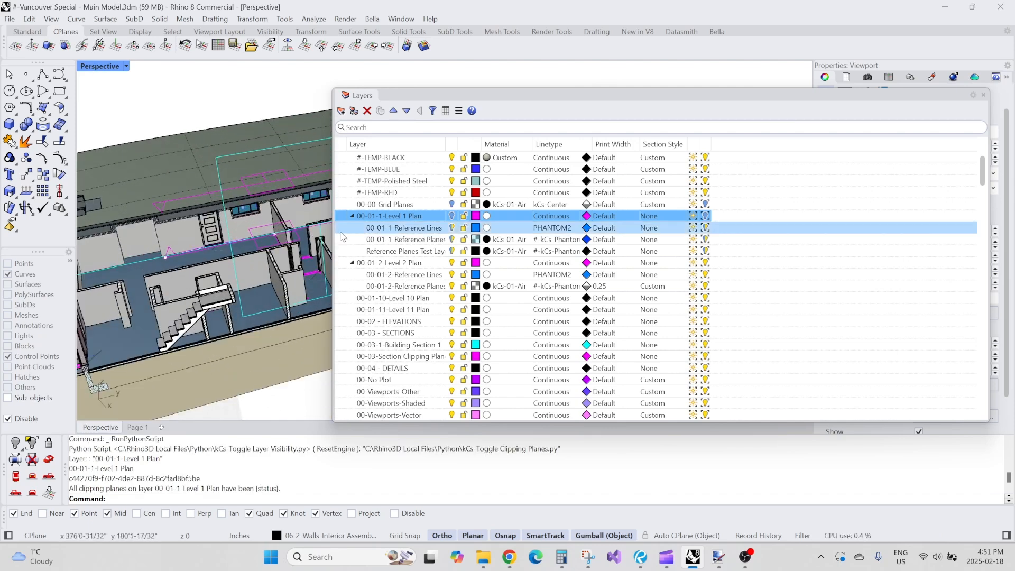
Step: Turn on layer 00-01-1-Level 1 Plan to identify its clipping plane by selecting the layer's objects, and turn the layer off again
click(452, 216)
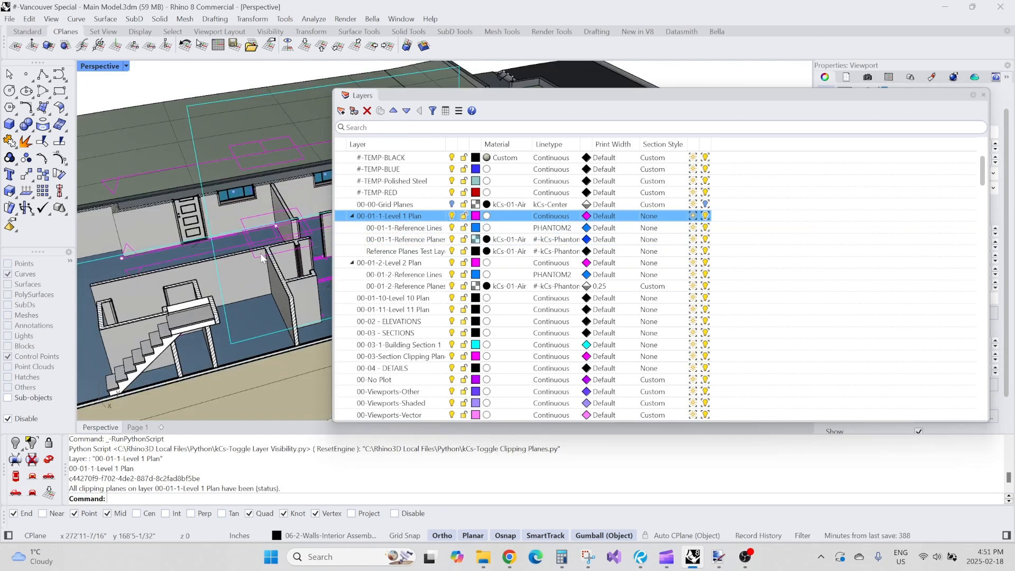
right_click(395, 216)
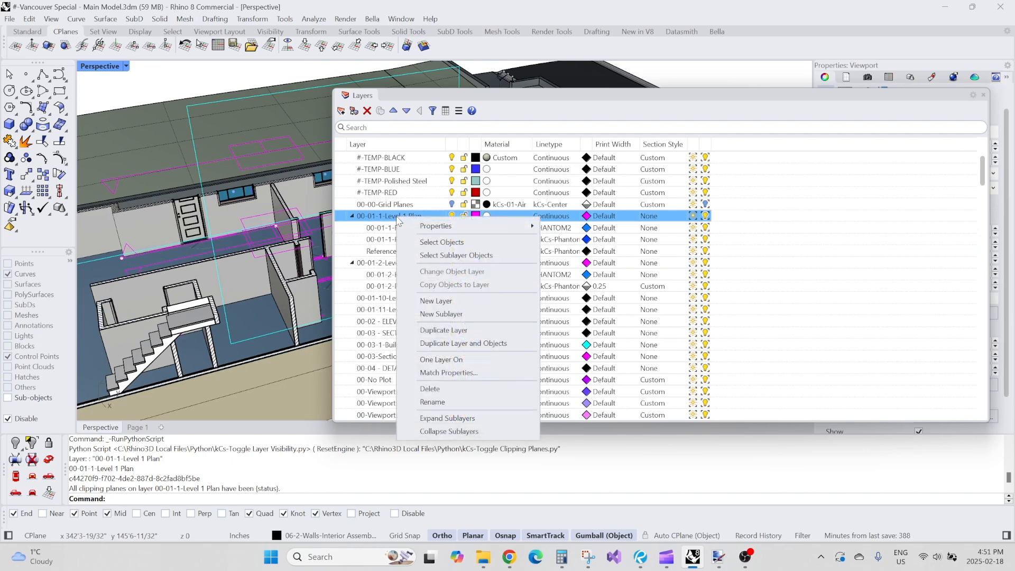
click(430, 243)
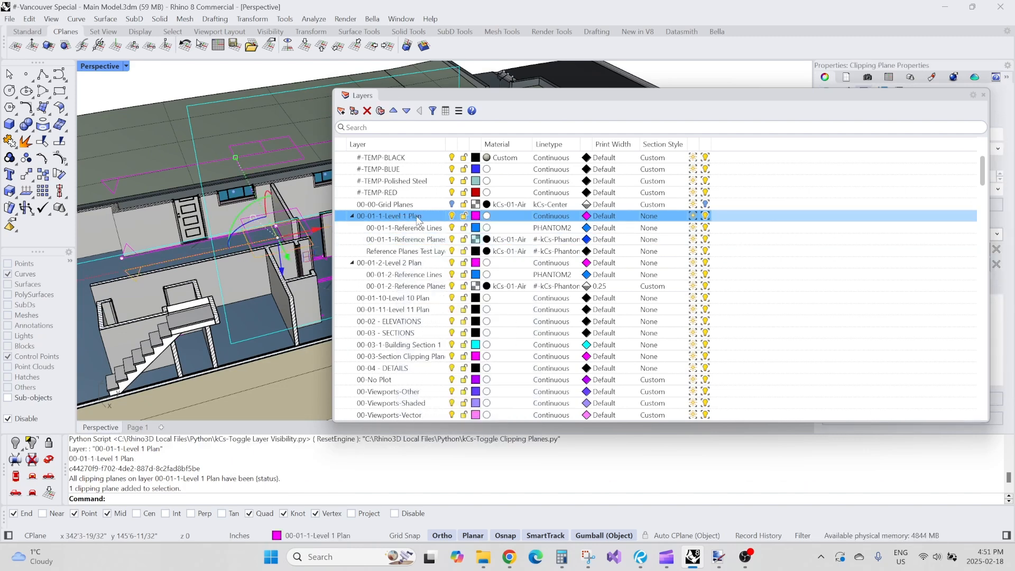
key(Escape)
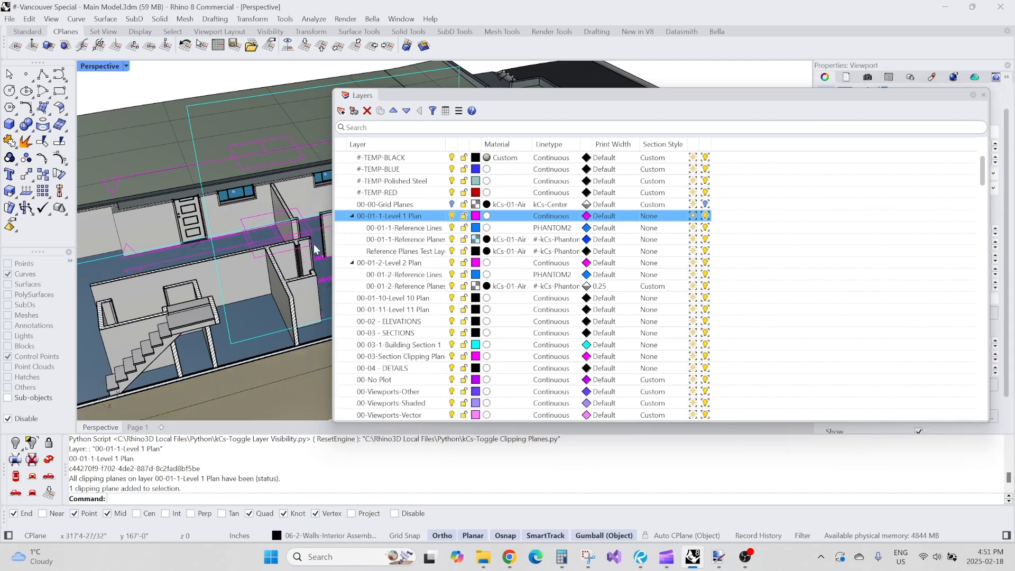
click(451, 216)
Step: Toggle the Level 1 clipping plane off and back on with the LEVEL1 alias
scroll(185, 231, down, 3)
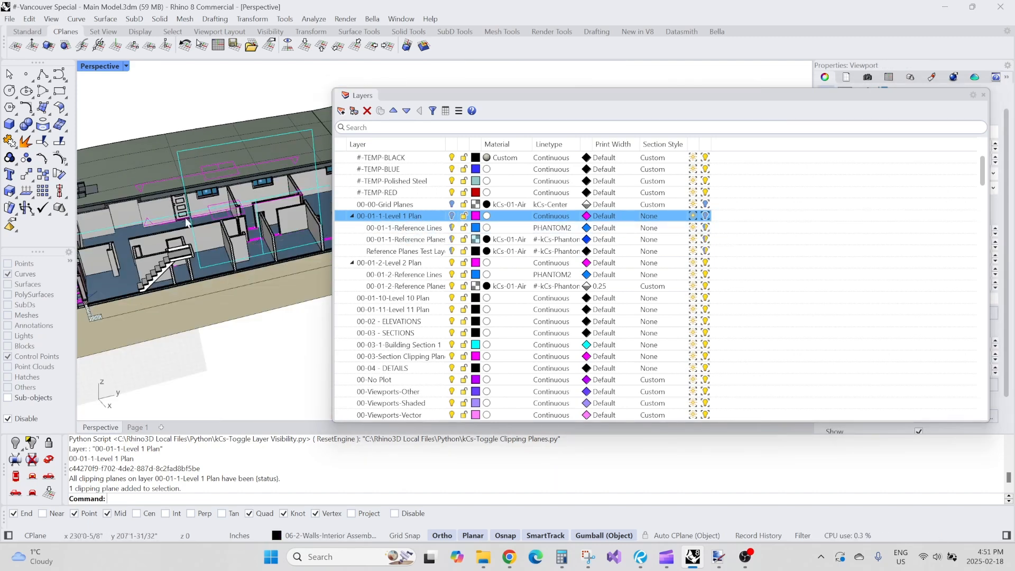
text(LEV11)
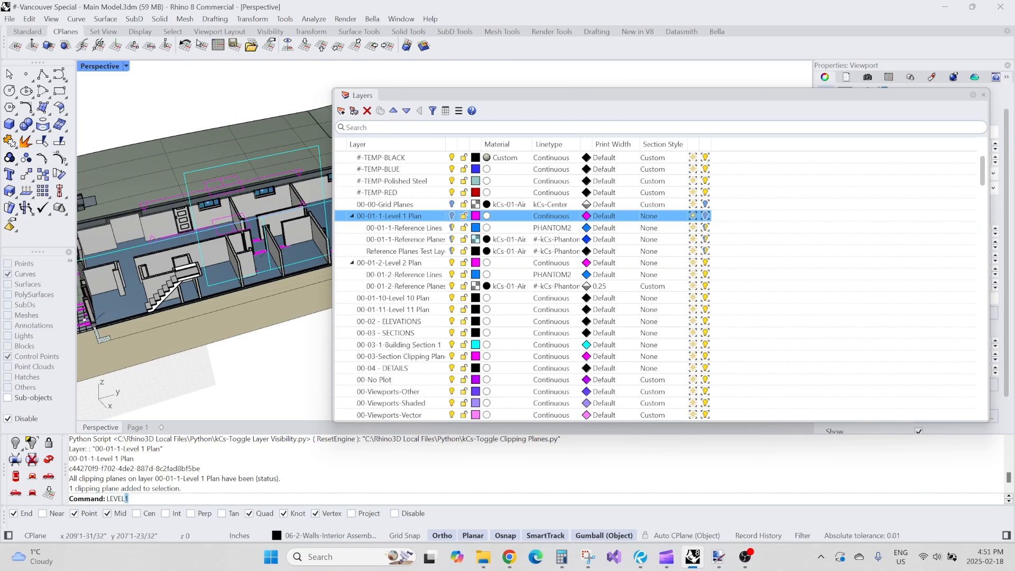
key(Return)
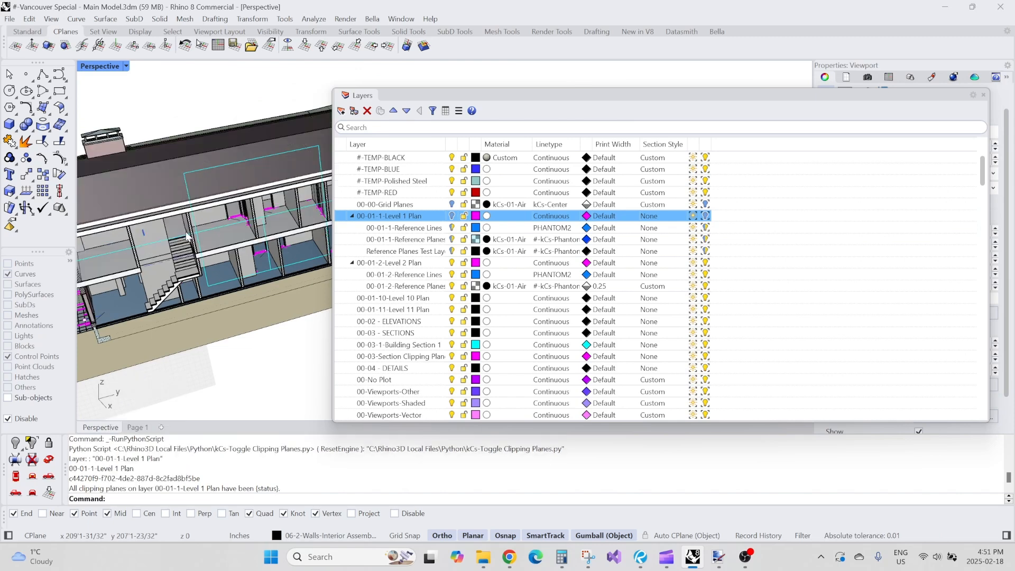
scroll(191, 238, down, 5)
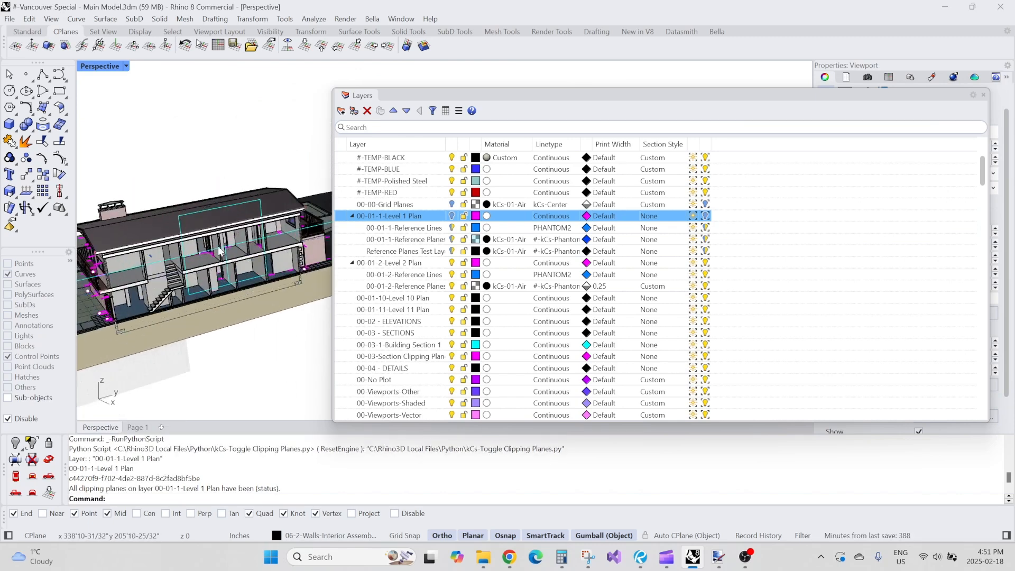
text(LEVEL1)
key(Return)
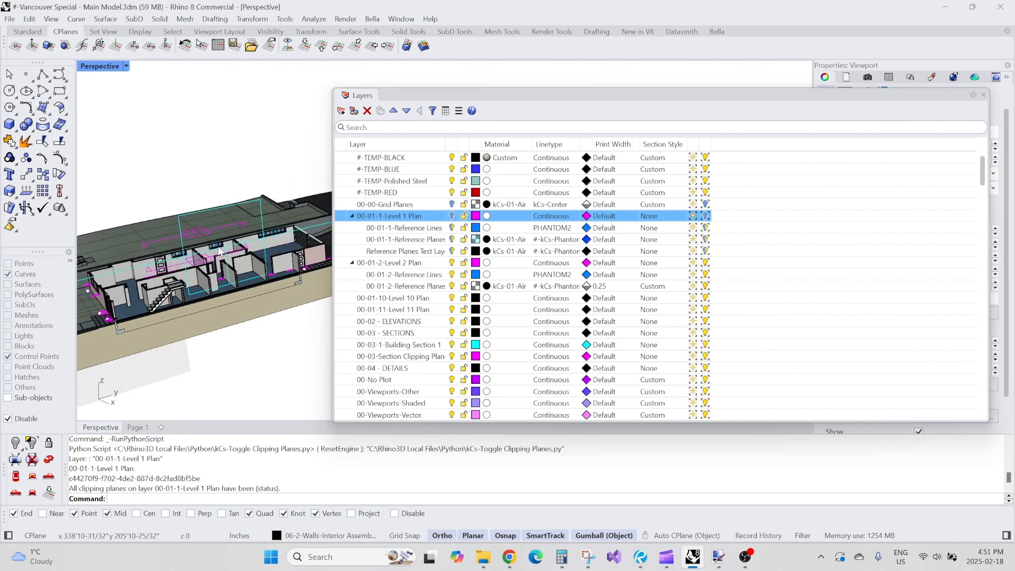
Step: Run the LEVEL1 alias to toggle off the Level 1 clipping plane and inspect the section cut through both floors
scroll(189, 250, up, 3)
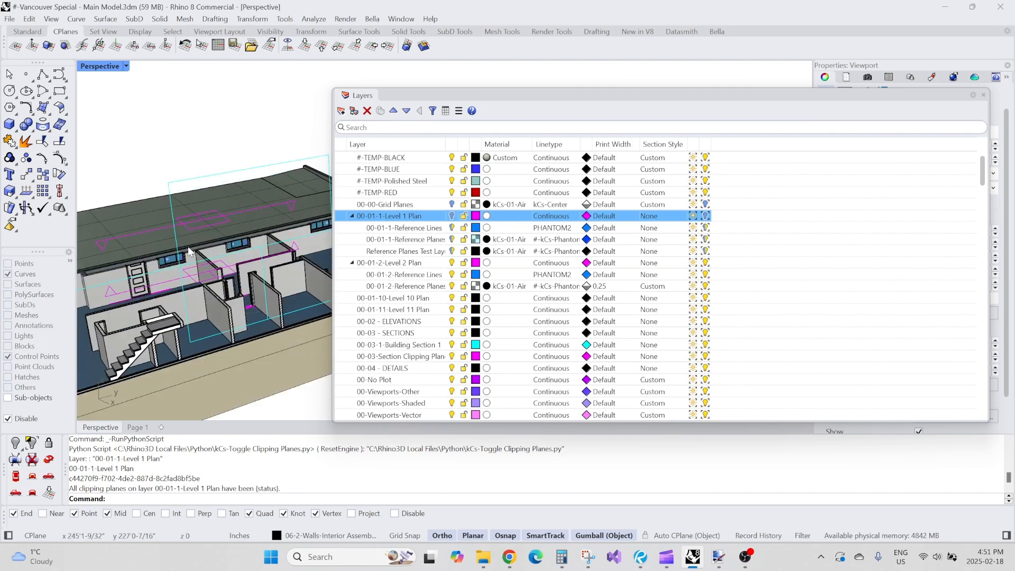
text(LEVEL1)
key(Return)
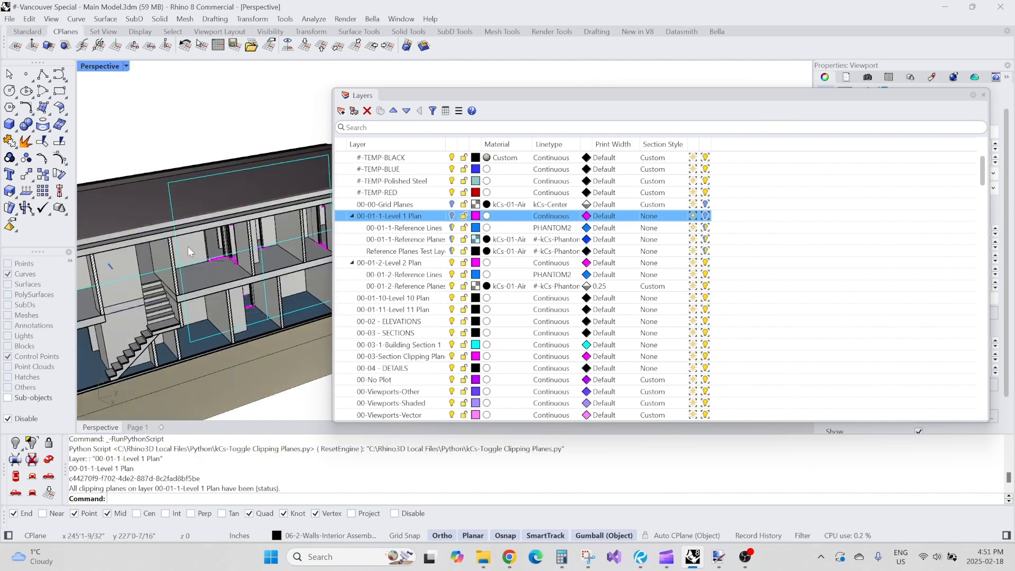
Step: Select the objects on layer 00-01-2-Level 2 Plan to examine its clipping planes in the house, and clear the selection
right_click(397, 263)
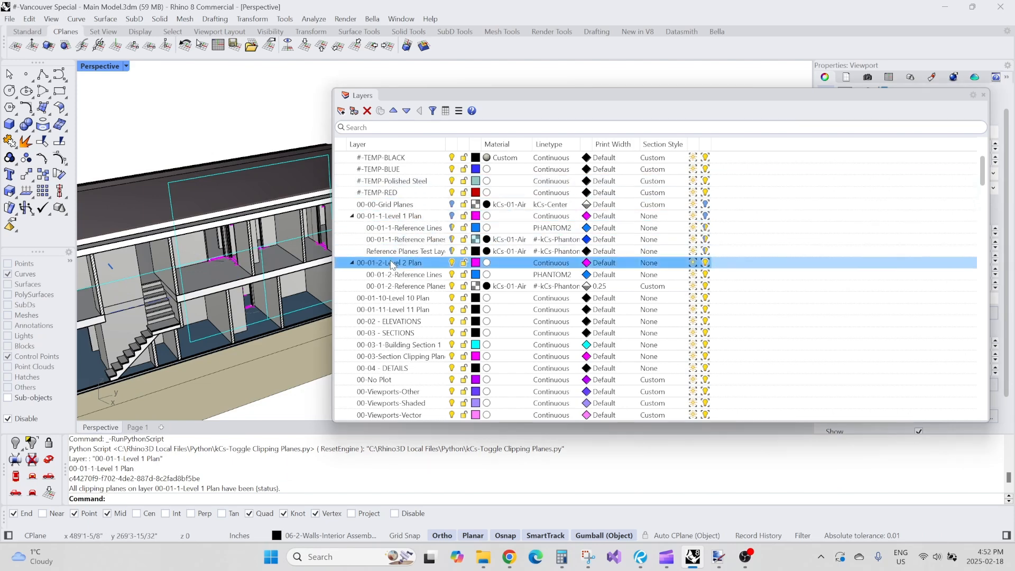
click(455, 286)
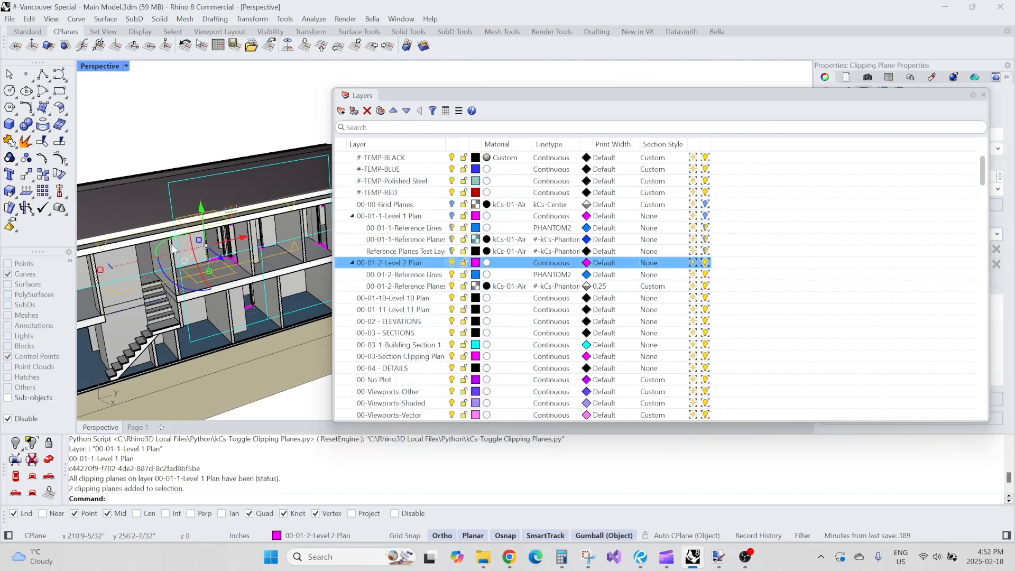
scroll(242, 224, down, 2)
right_drag(242, 224, 259, 242)
scroll(259, 243, up, 3)
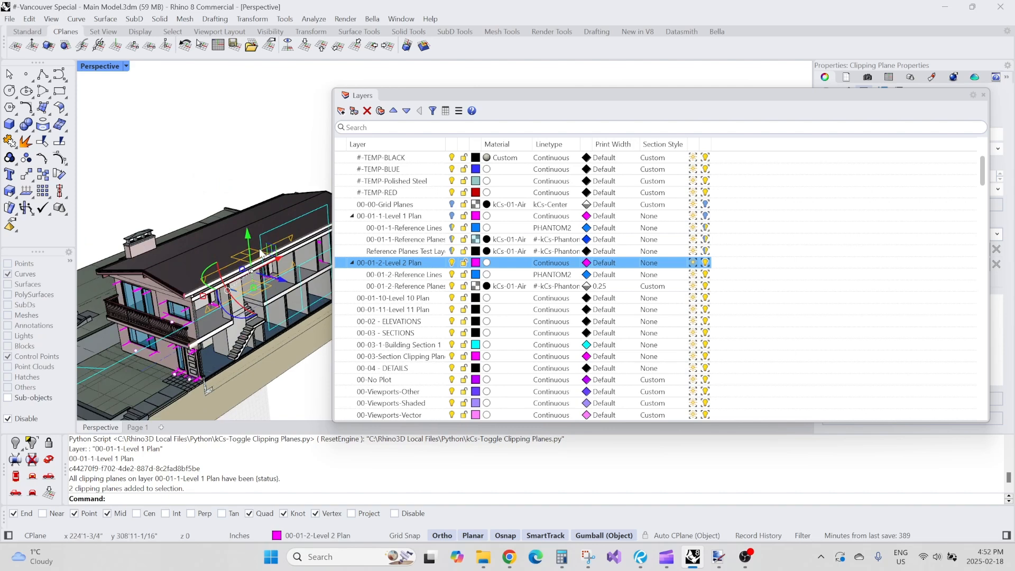
scroll(211, 245, down, 2)
scroll(225, 229, up, 4)
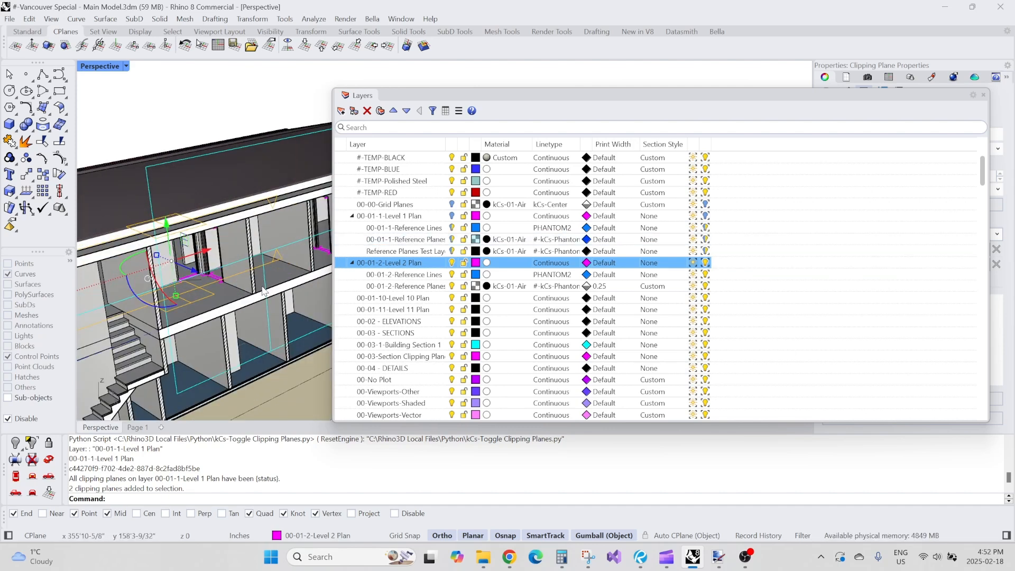
key(Escape)
scroll(211, 248, down, 8)
right_drag(210, 248, 180, 255)
scroll(180, 256, down, 1)
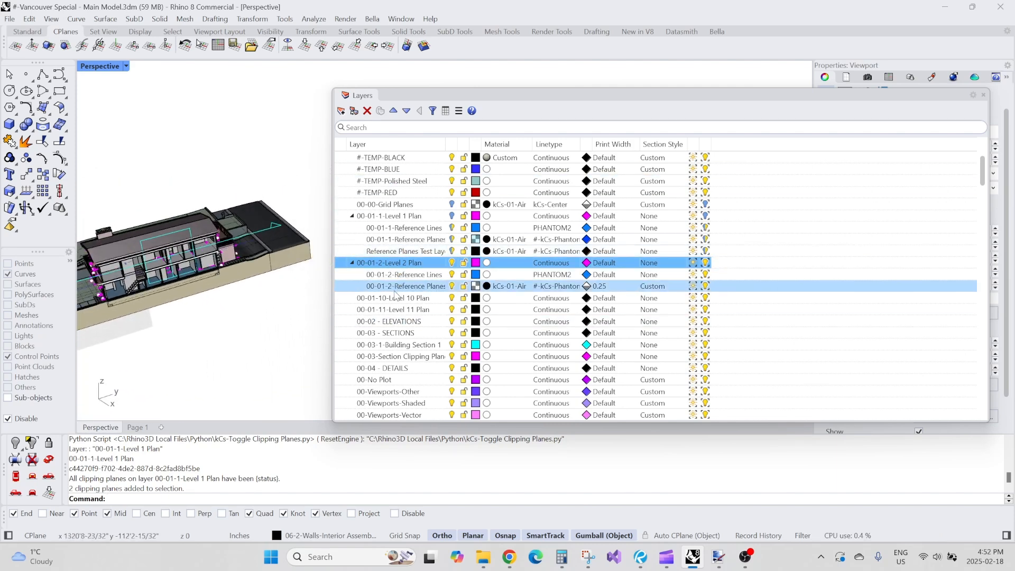
Step: Create a sublayer named Layer 02 under layer 00-03-1-Building Section 1
click(397, 345)
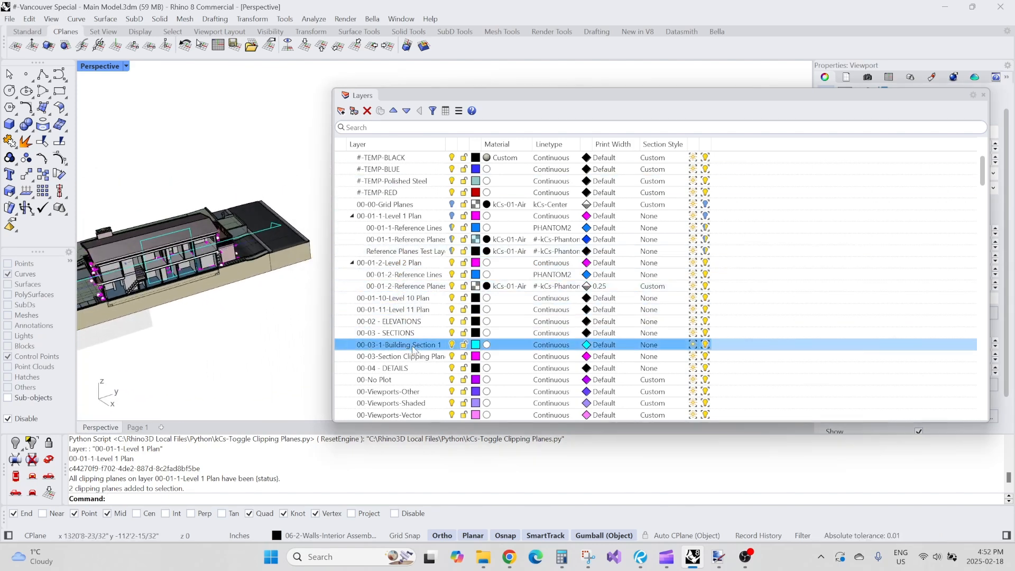
click(354, 111)
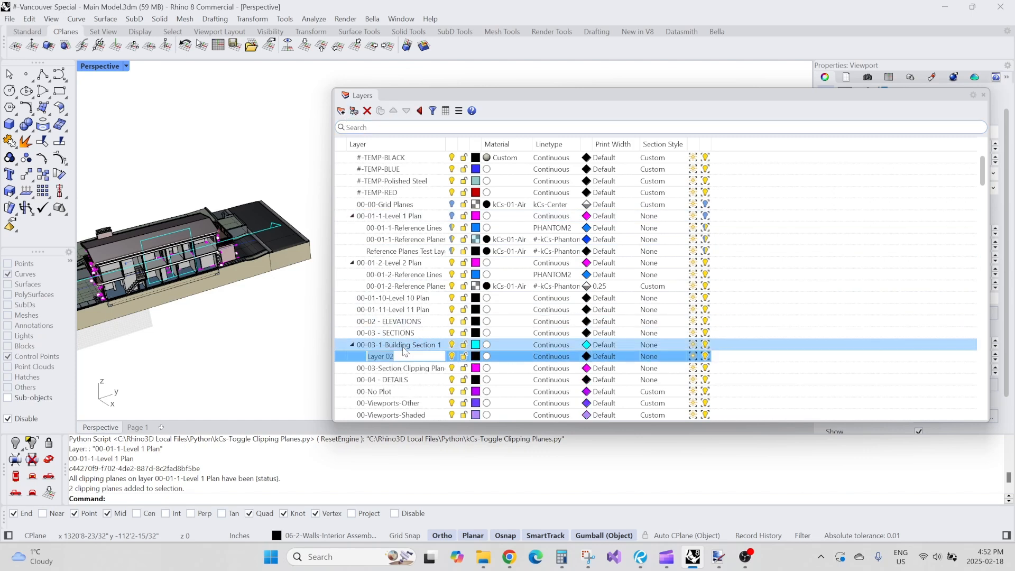
scroll(162, 259, up, 3)
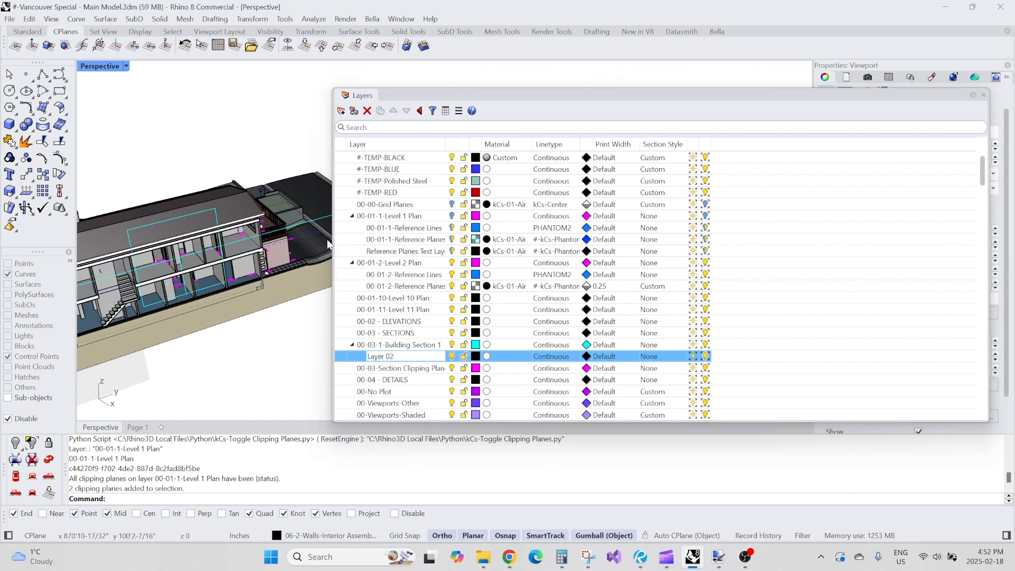
Step: Turn off layer 00-03-1-Building Section 1 in the Level 2 Plan detail on Page 1, and return to the layout space
click(137, 427)
scroll(246, 269, down, 7)
scroll(155, 336, up, 7)
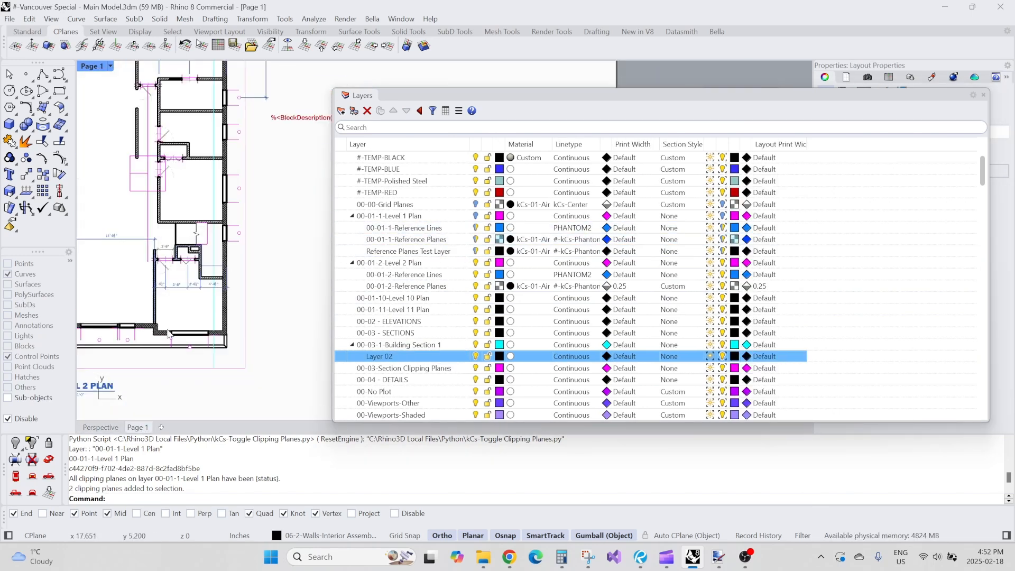
double_click(261, 365)
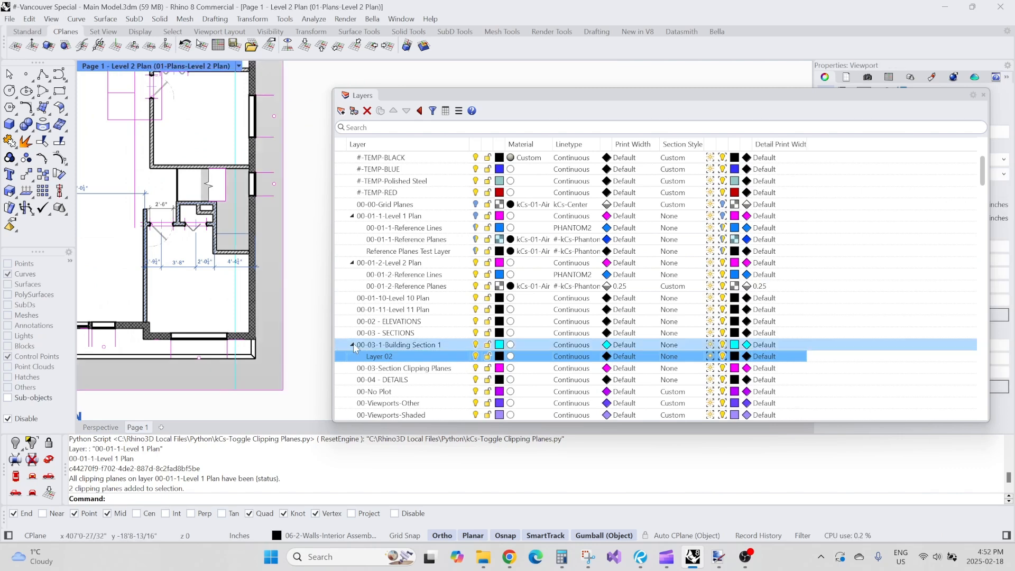
click(723, 345)
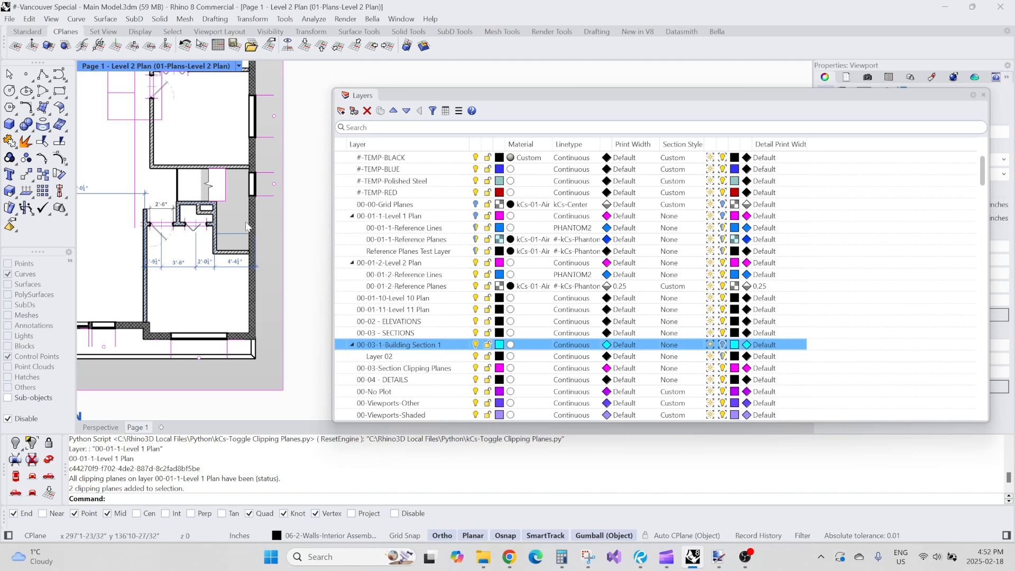
double_click(305, 251)
scroll(291, 259, down, 10)
right_drag(235, 201, 241, 239)
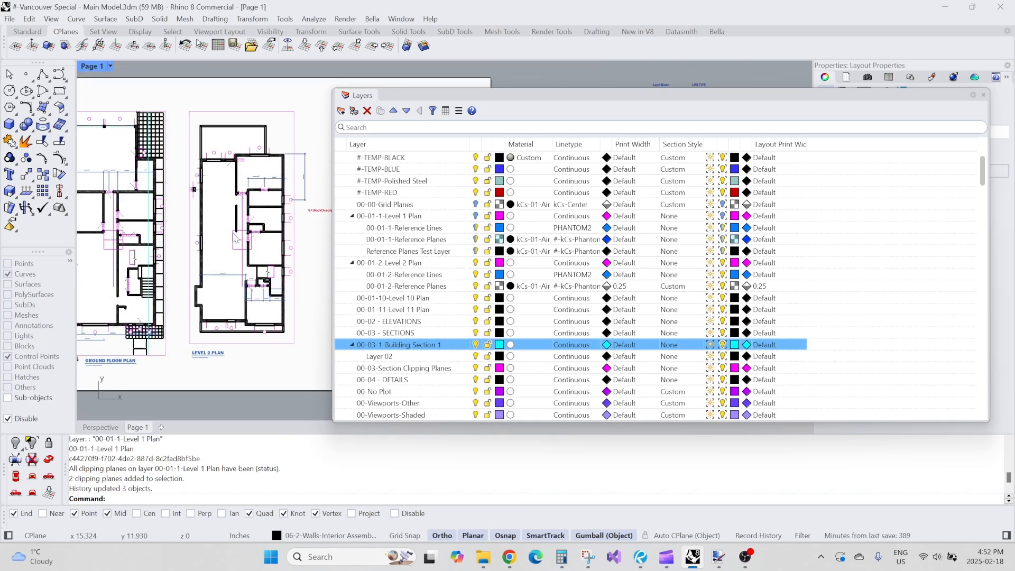
Step: Return to the Perspective viewport and square its view to the Section 1 construction plane with the Plan command
click(106, 427)
drag(587, 95, 0, 90)
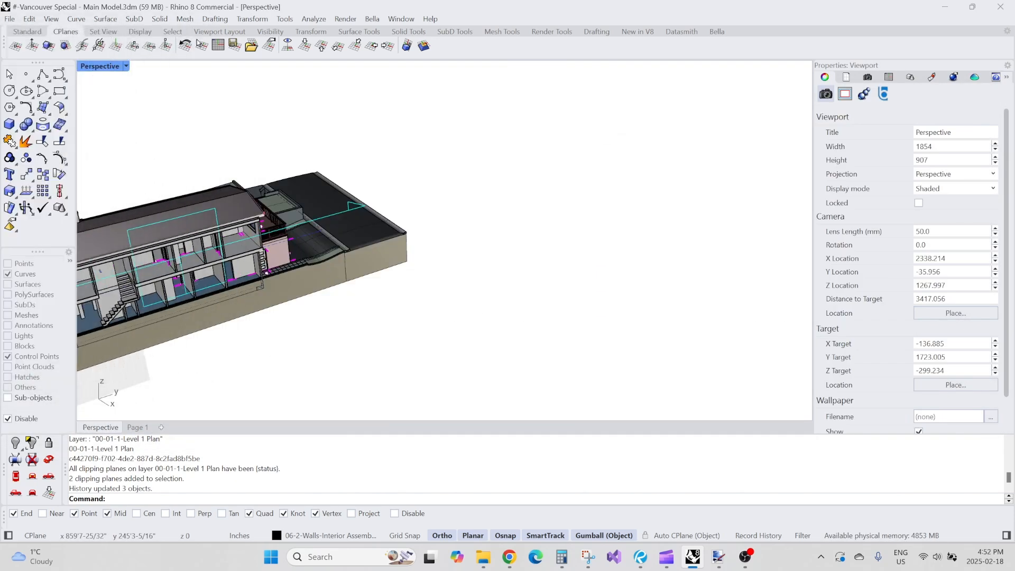
click(911, 77)
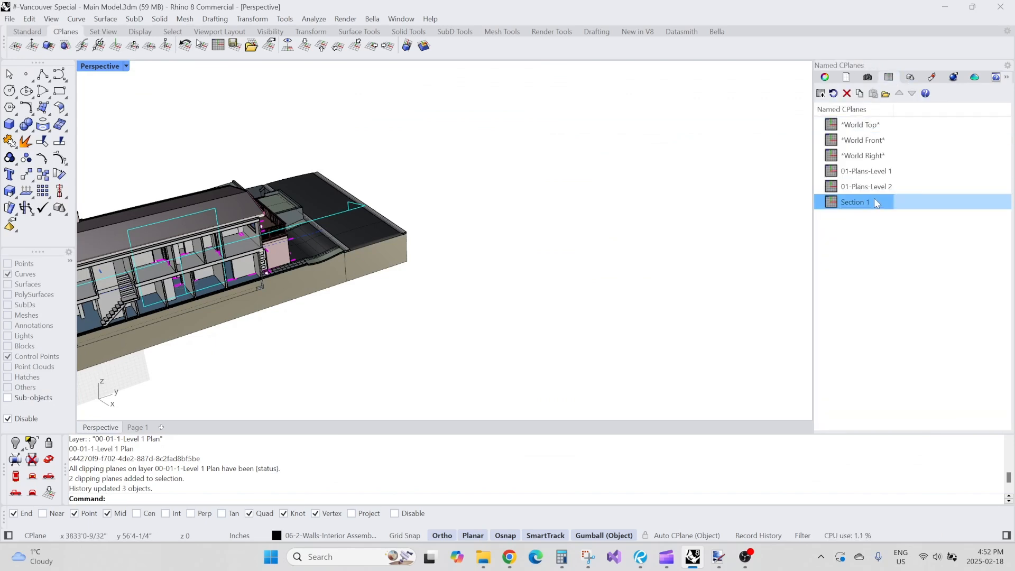
right_drag(582, 229, 476, 227)
scroll(476, 227, down, 5)
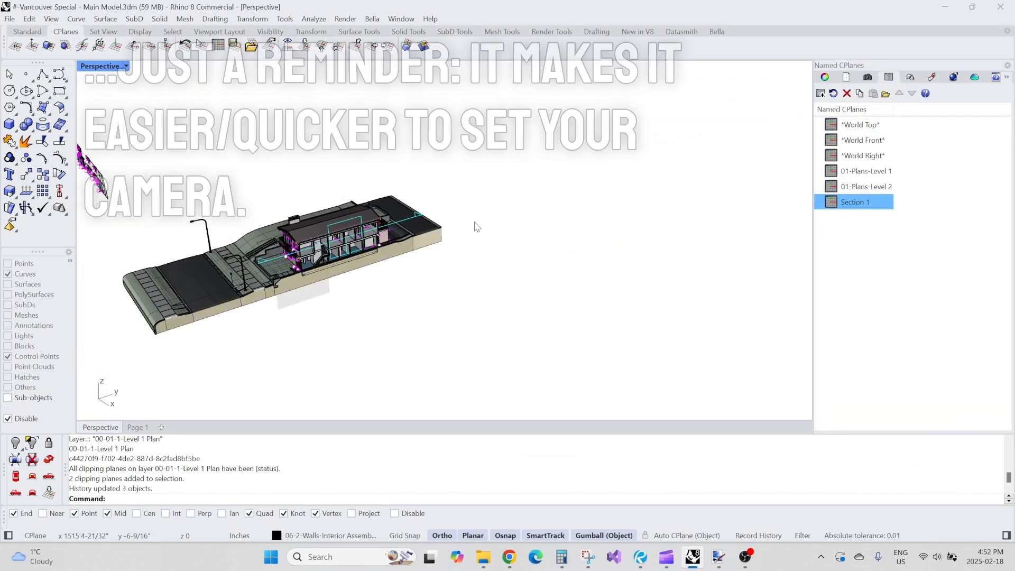
scroll(285, 225, up, 7)
scroll(286, 226, up, 3)
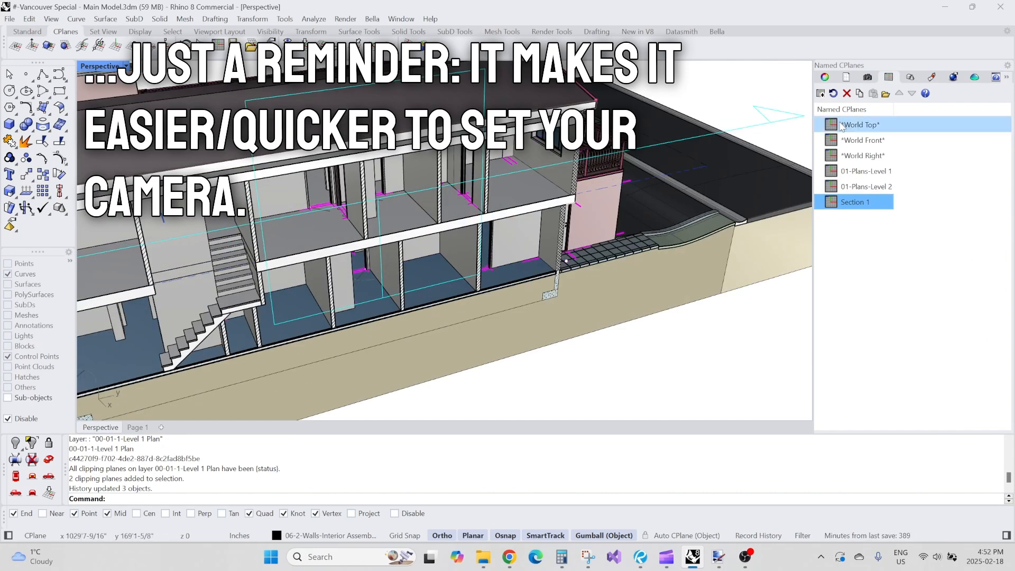
click(867, 76)
scroll(489, 177, down, 4)
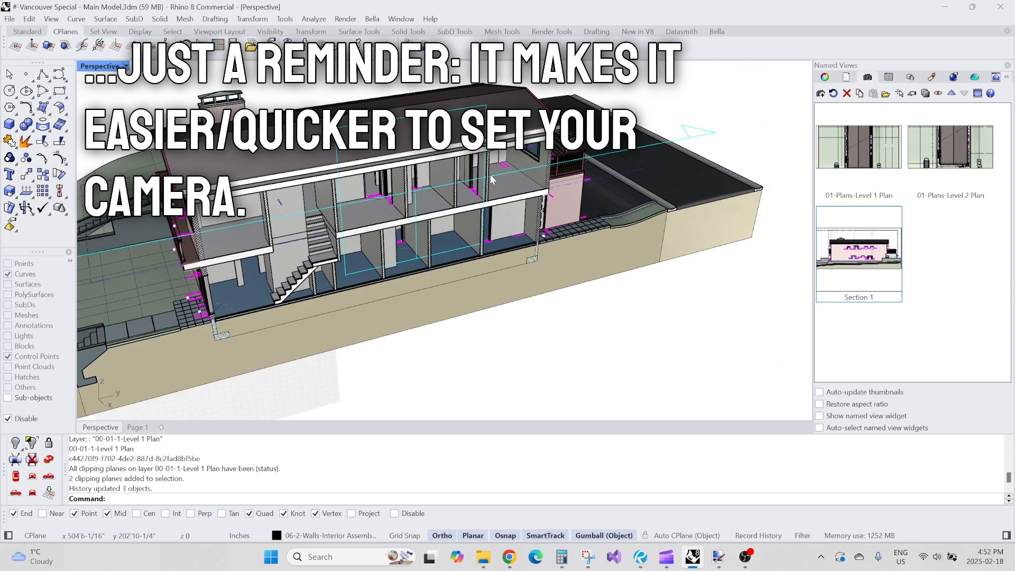
right_drag(476, 193, 470, 189)
click(889, 77)
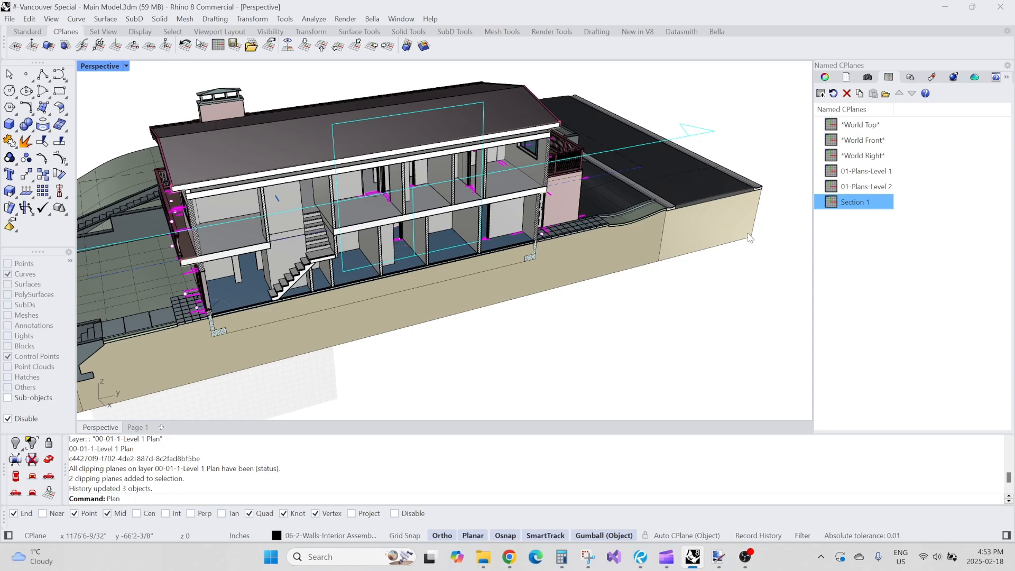
key(Return)
Step: Frame the building section in the viewport and save it as named view Section 1, replacing the existing one
right_drag(683, 181, 612, 208)
scroll(612, 208, up, 4)
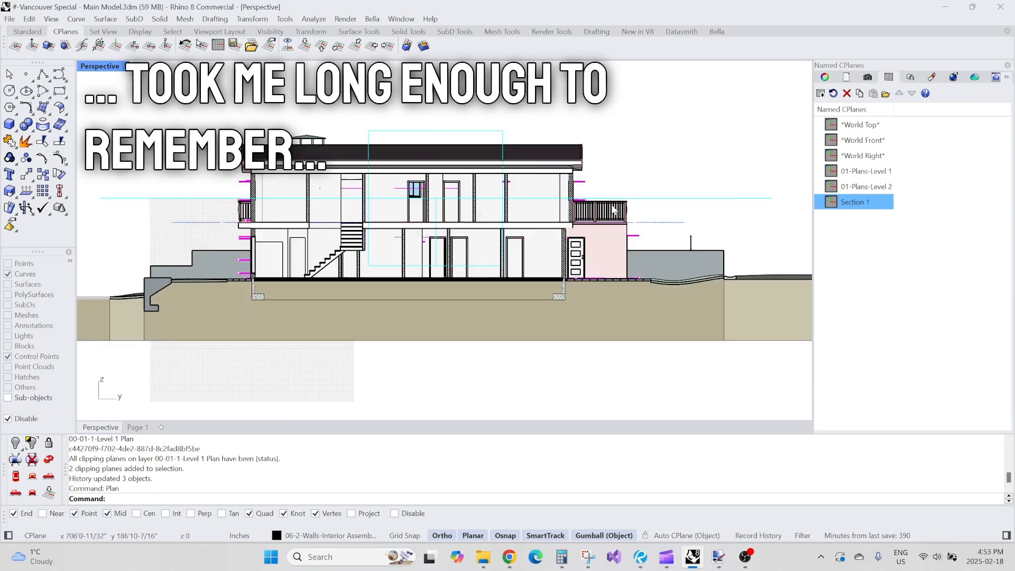
scroll(484, 211, up, 4)
right_drag(408, 197, 474, 230)
click(868, 78)
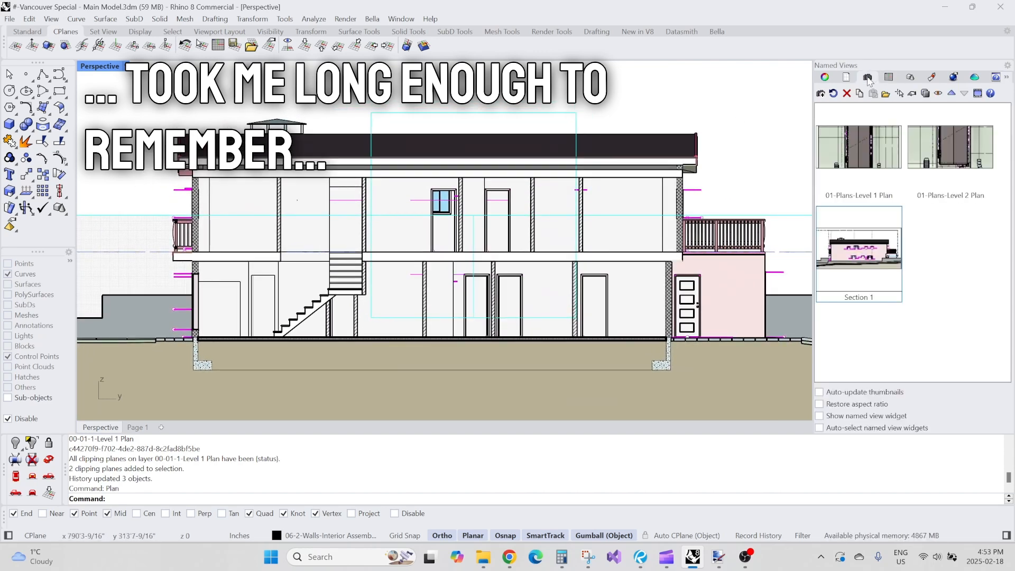
click(823, 94)
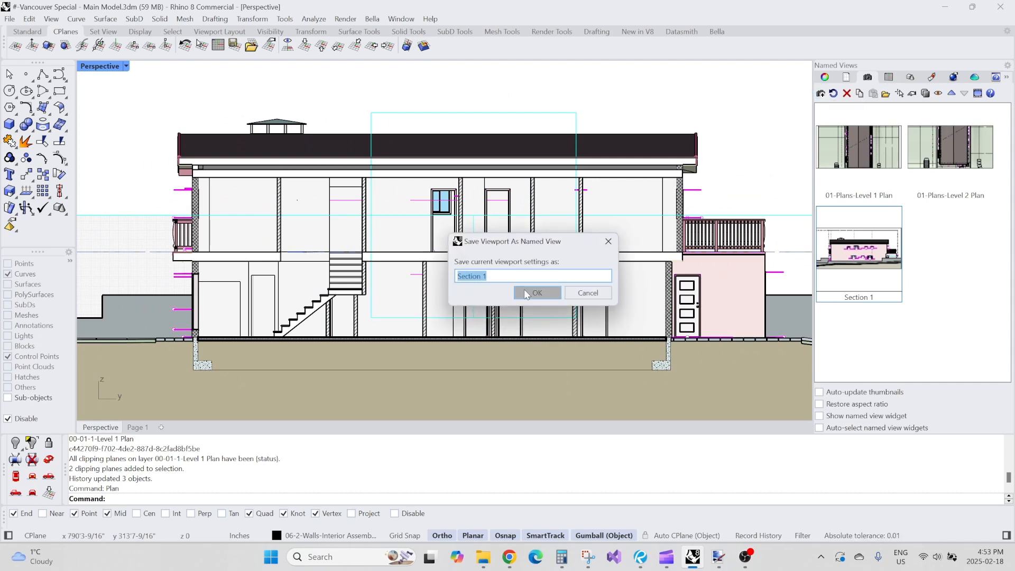
click(525, 290)
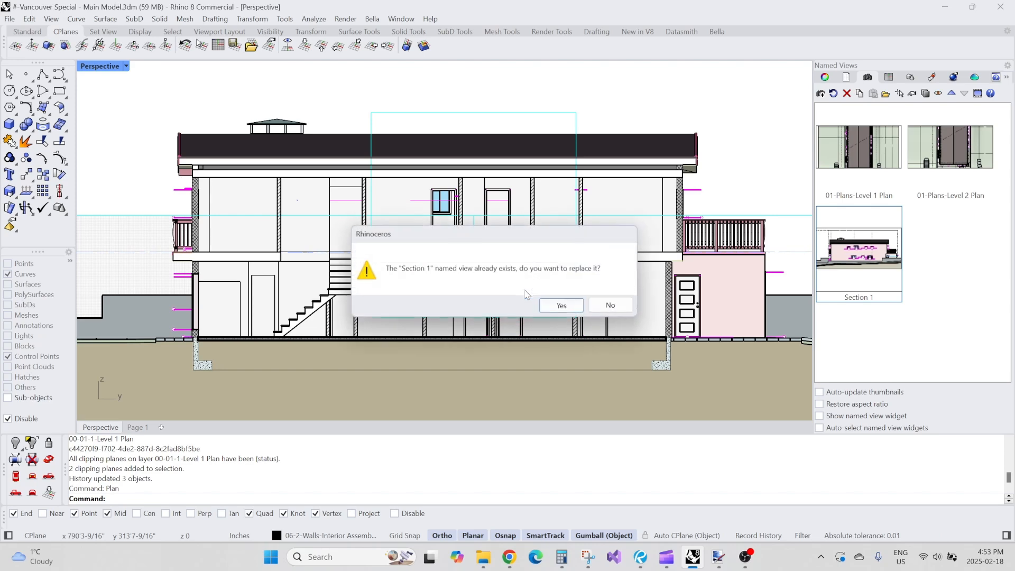
click(561, 307)
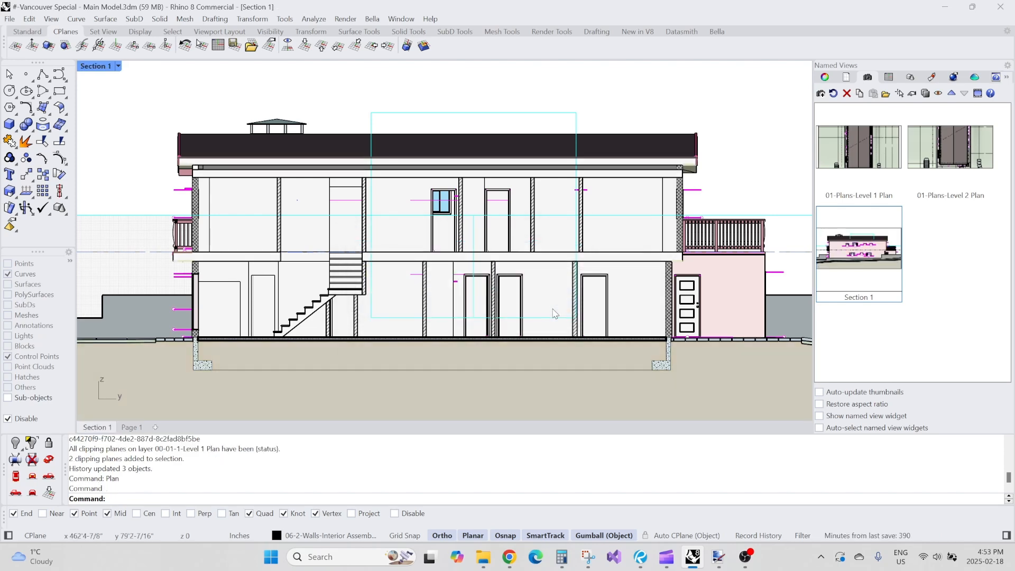
Step: Open the Page 1 layout and frame the sheet containing the ground floor and Level 2 plans
click(139, 431)
scroll(412, 147, down, 6)
right_drag(377, 194, 411, 203)
scroll(410, 204, up, 4)
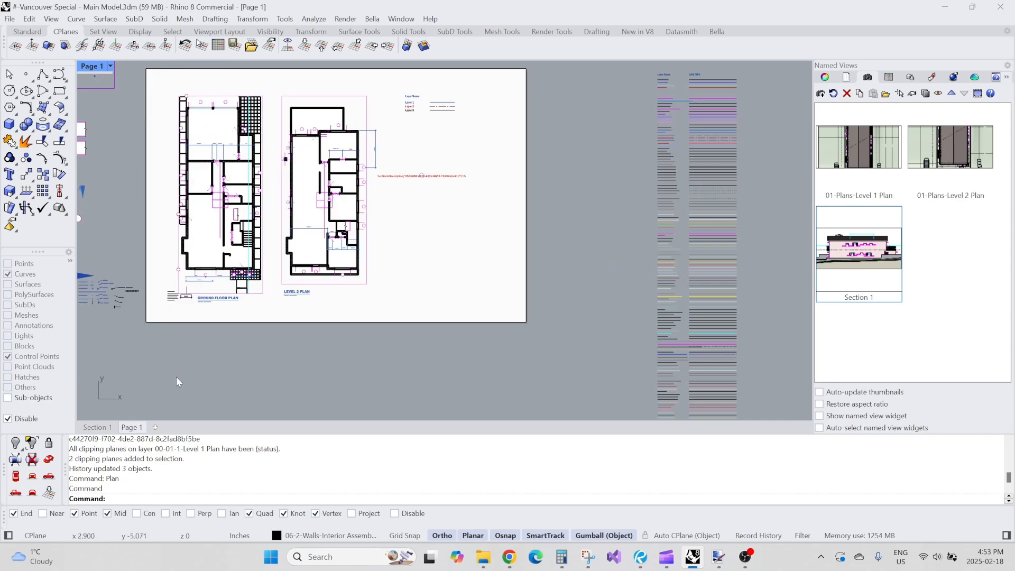
right_drag(384, 241, 336, 250)
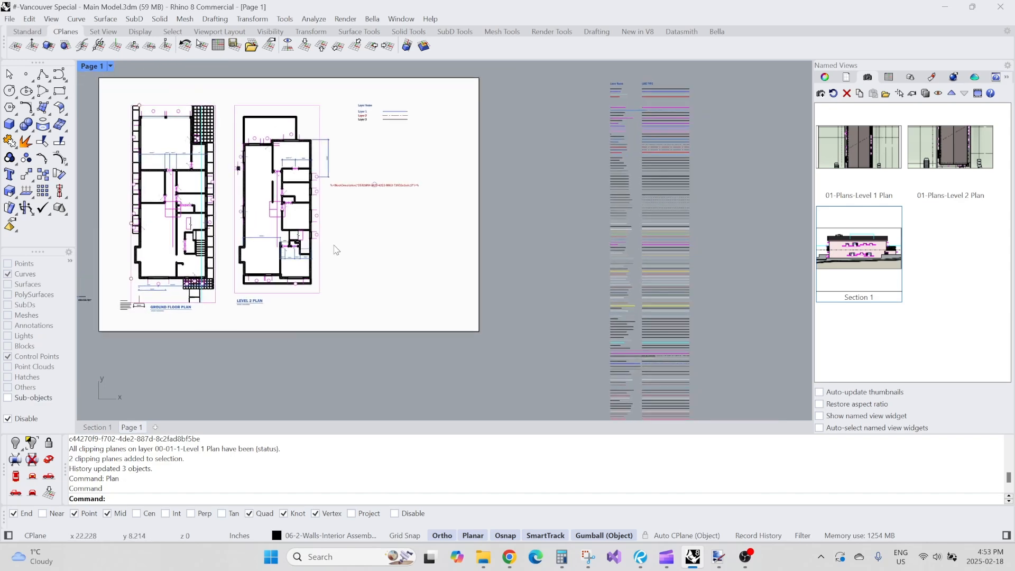
Step: Create a 36 by 24 inch landscape layout named Page 2 with no printer and no initial details
click(156, 430)
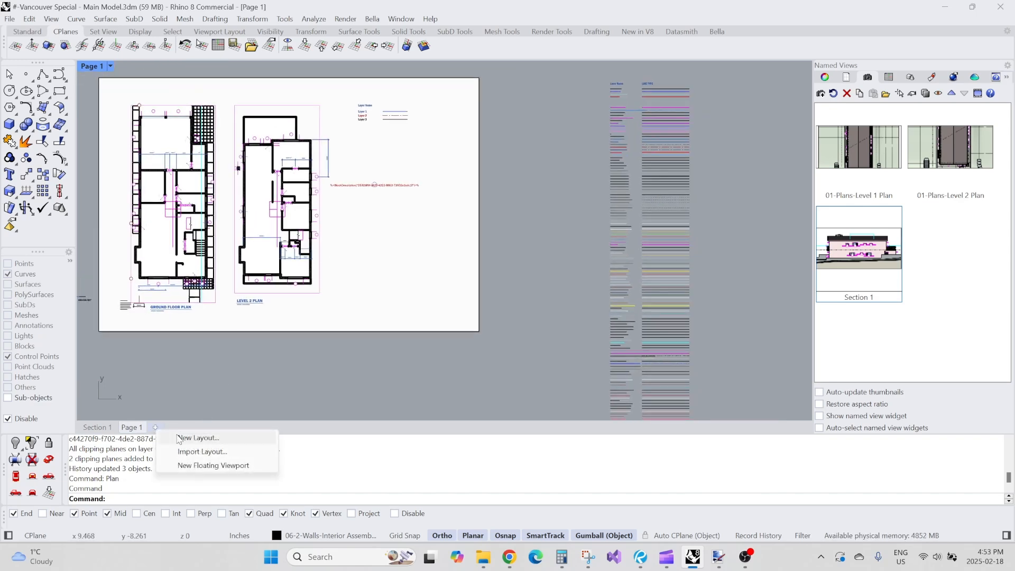
click(197, 437)
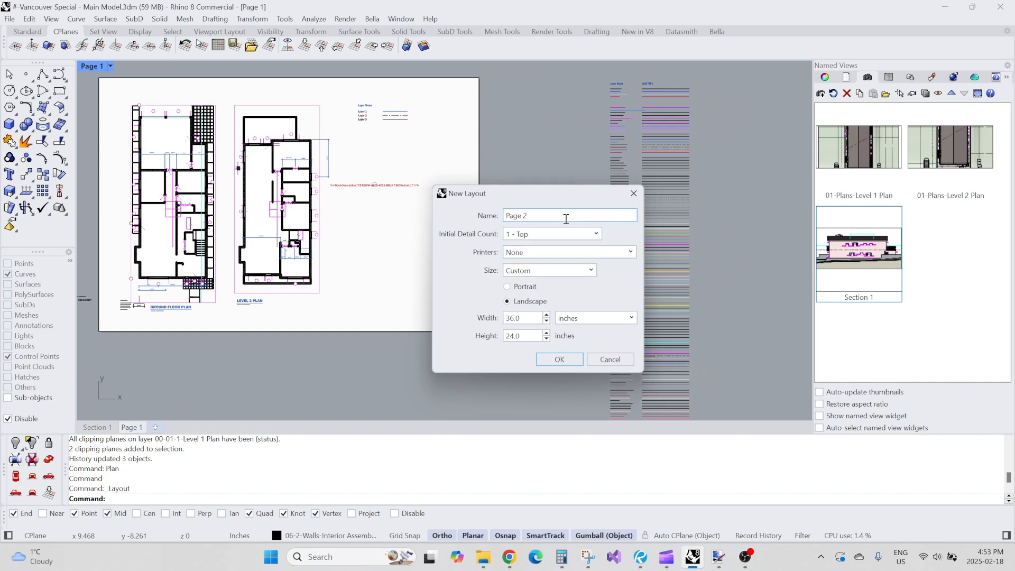
click(577, 235)
click(579, 236)
click(578, 234)
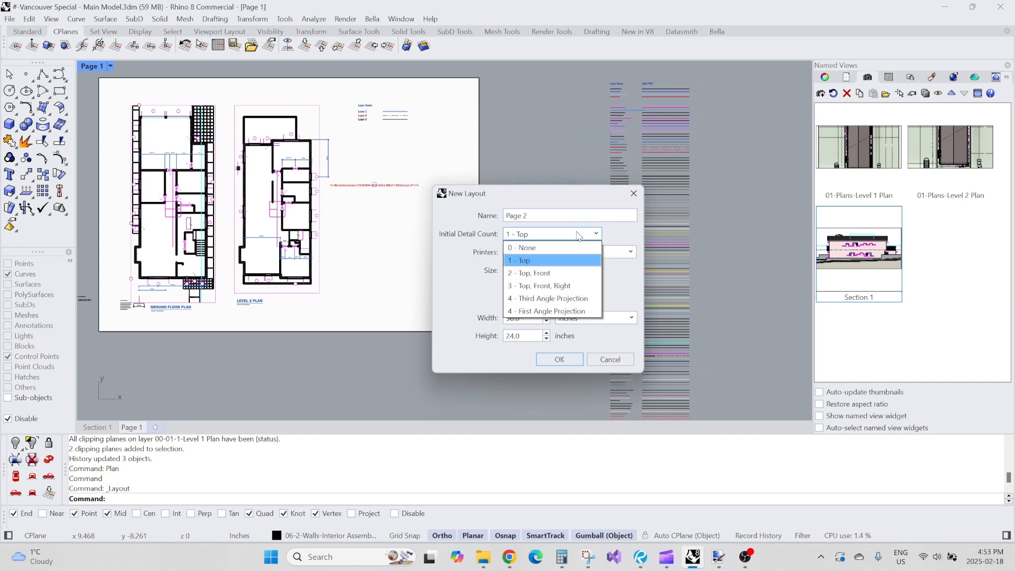
click(582, 245)
click(561, 253)
click(560, 254)
click(560, 255)
click(562, 255)
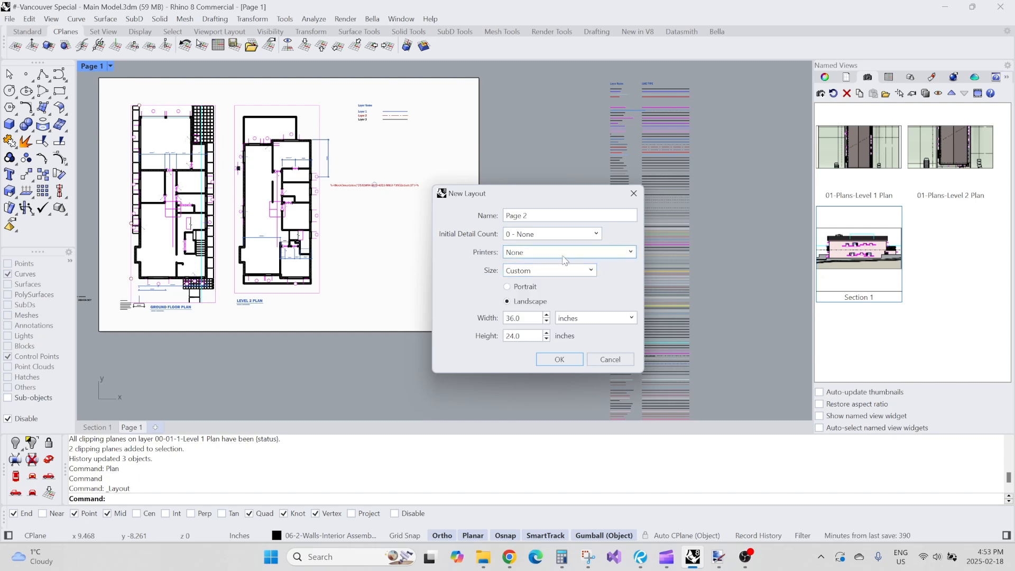
click(563, 255)
click(551, 329)
click(562, 360)
Step: Add a rectangular detail viewport with Top projection across the middle of the Page 2 layout
right_drag(372, 238, 363, 250)
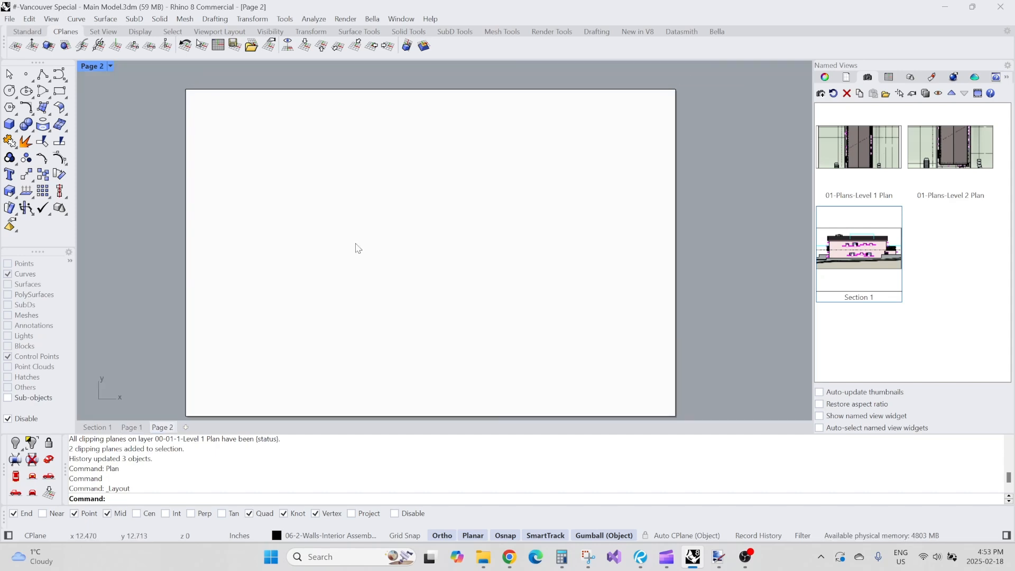
text(P)
key(Return)
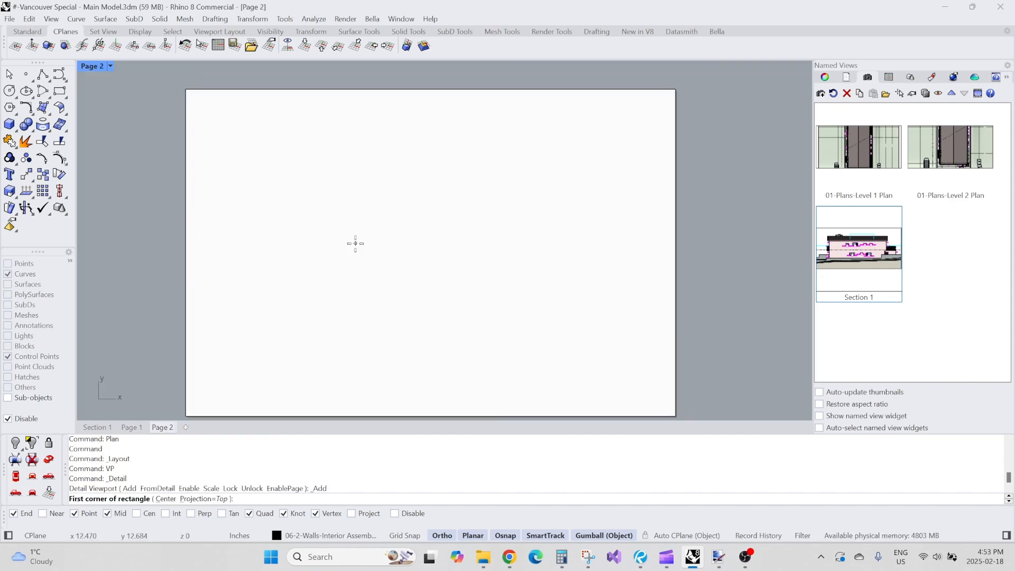
click(272, 369)
click(597, 134)
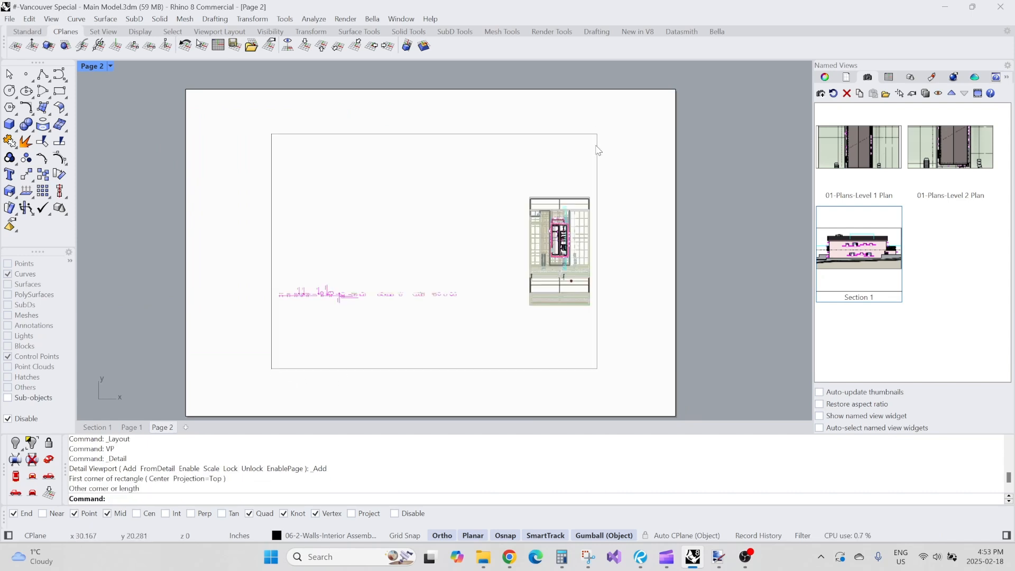
Step: Activate the new detail, centre the model in it and set its display mode to kCsVector
double_click(472, 237)
right_drag(473, 236, 414, 208)
scroll(476, 232, up, 4)
right_drag(474, 235, 440, 251)
text(SetDisplayMode)
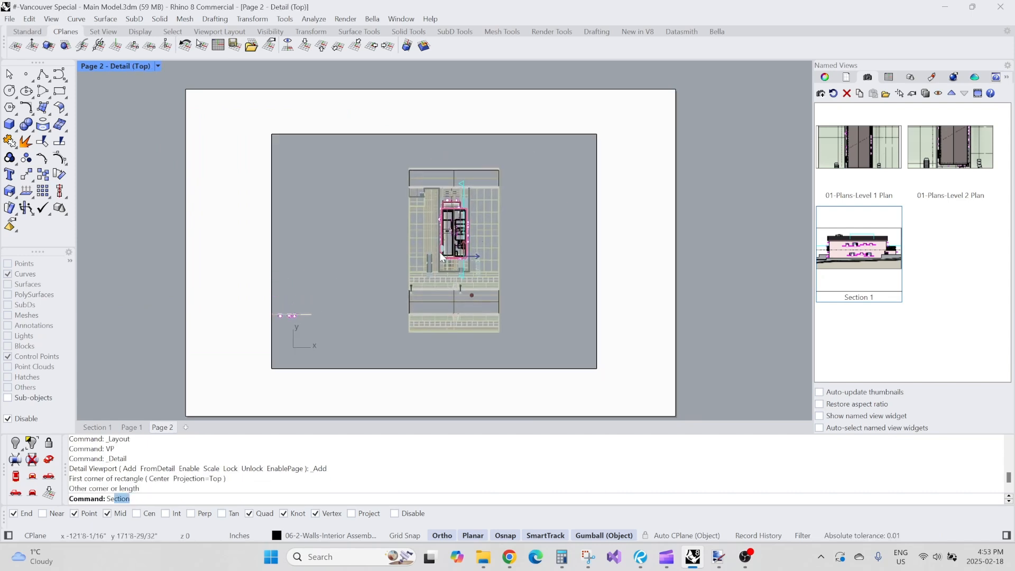
key(Return)
text(KCSVECTOR)
key(Return)
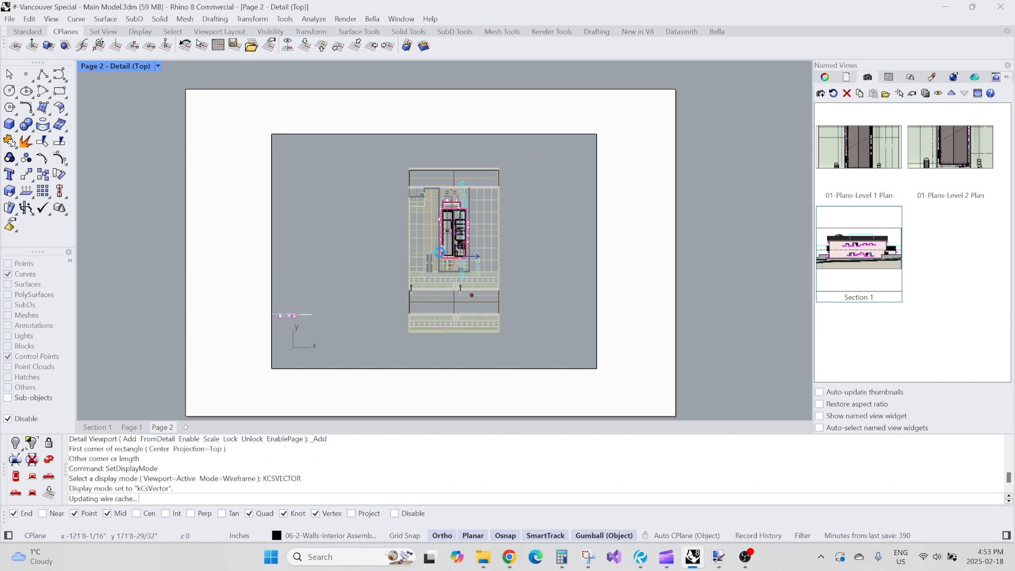
Step: Restore the named view Section 1 in the active detail
right_drag(445, 244, 426, 241)
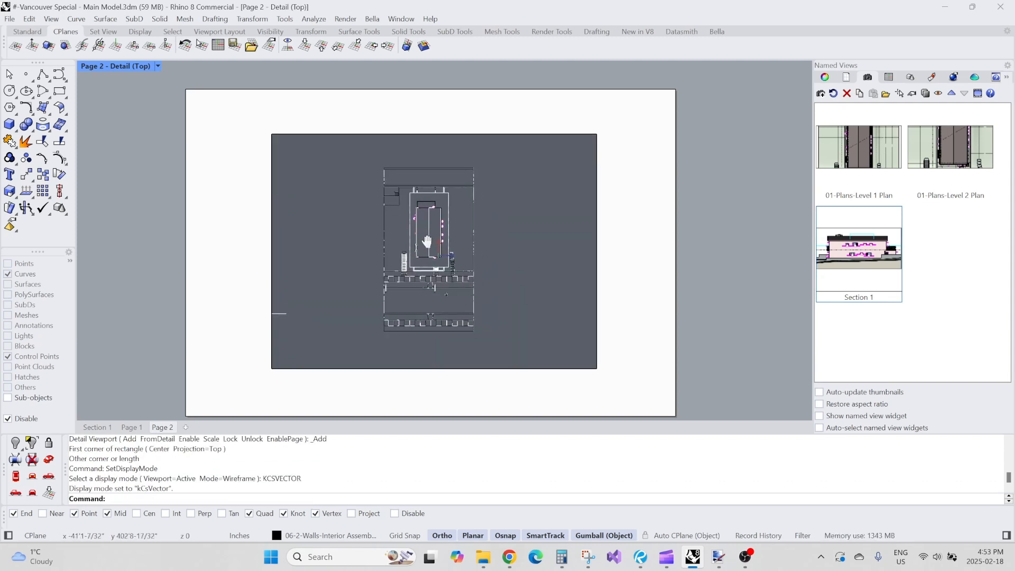
scroll(421, 235, up, 2)
double_click(868, 263)
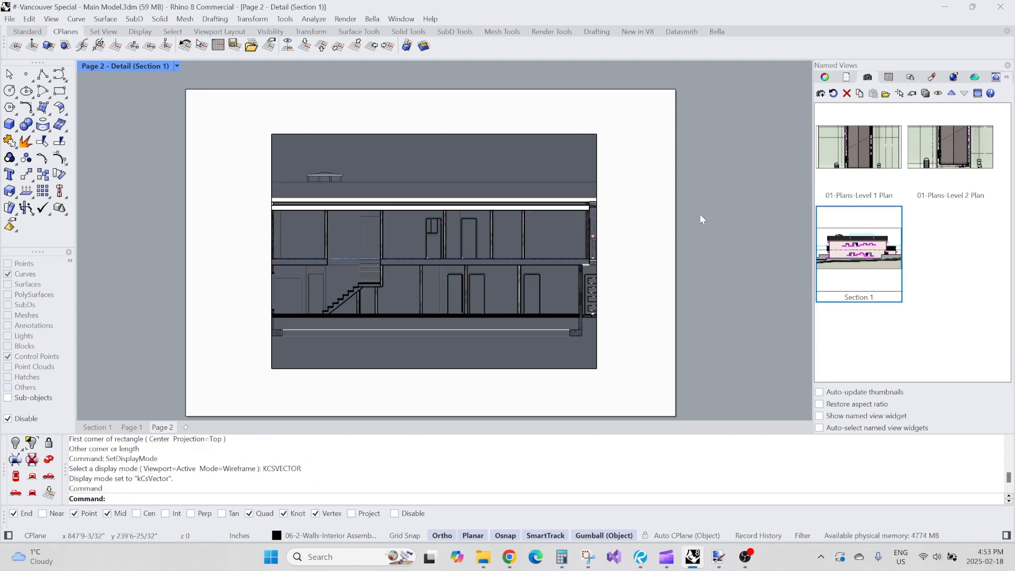
Step: Set the detail's scale to 1 layout inch per 48 model inches, lock it and return to the layout space
click(820, 79)
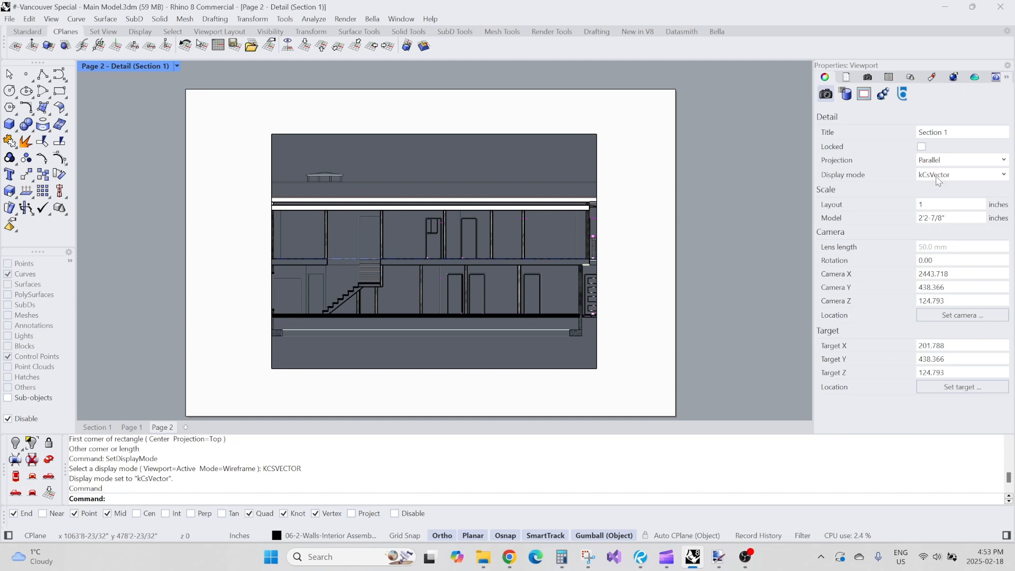
text(48)
key(Return)
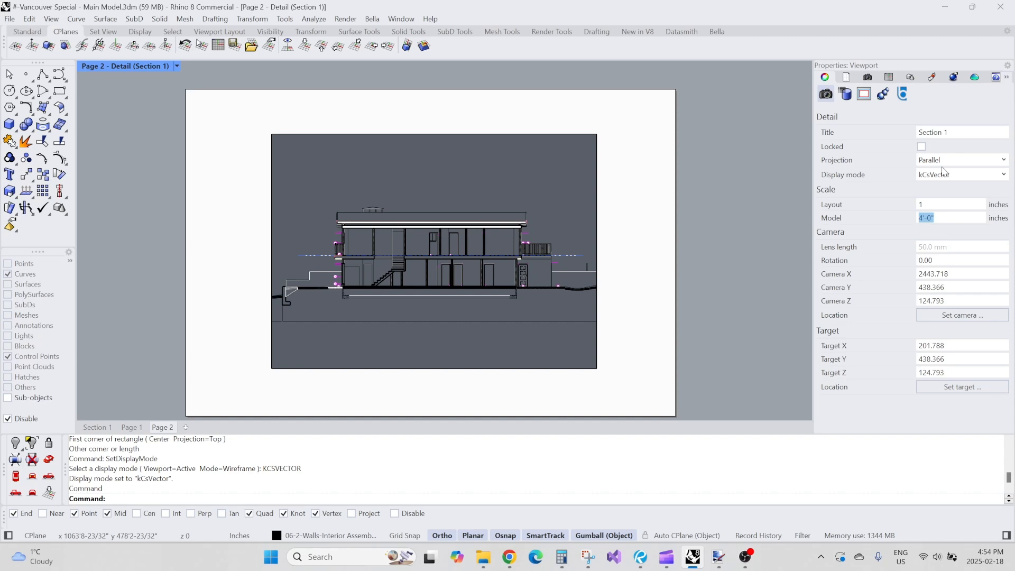
click(923, 148)
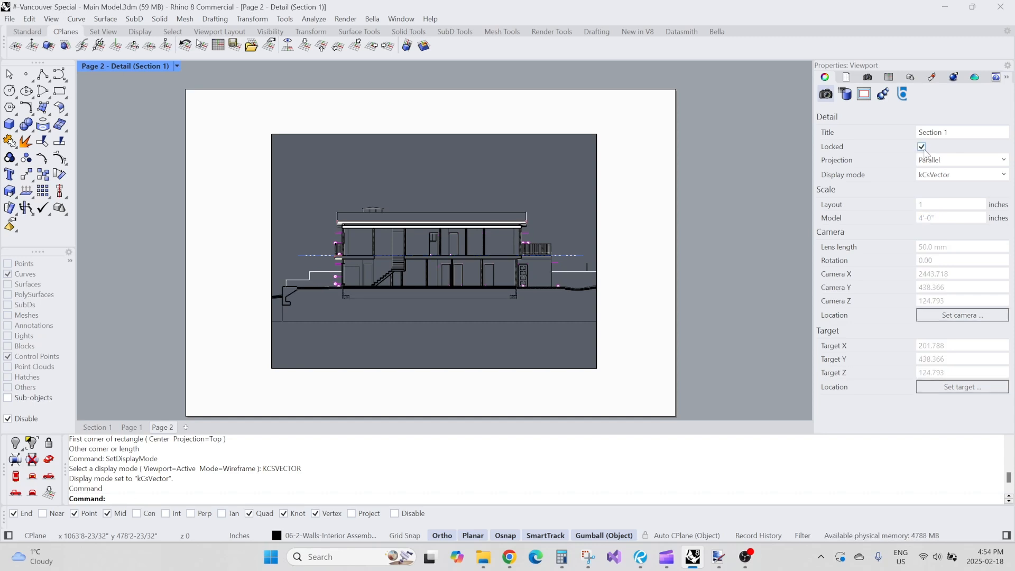
double_click(648, 216)
Step: Examine the section's walls, stairs, floor slab and concrete footings at both ends for hatching and cut line weights
scroll(446, 244, down, 2)
scroll(401, 246, up, 8)
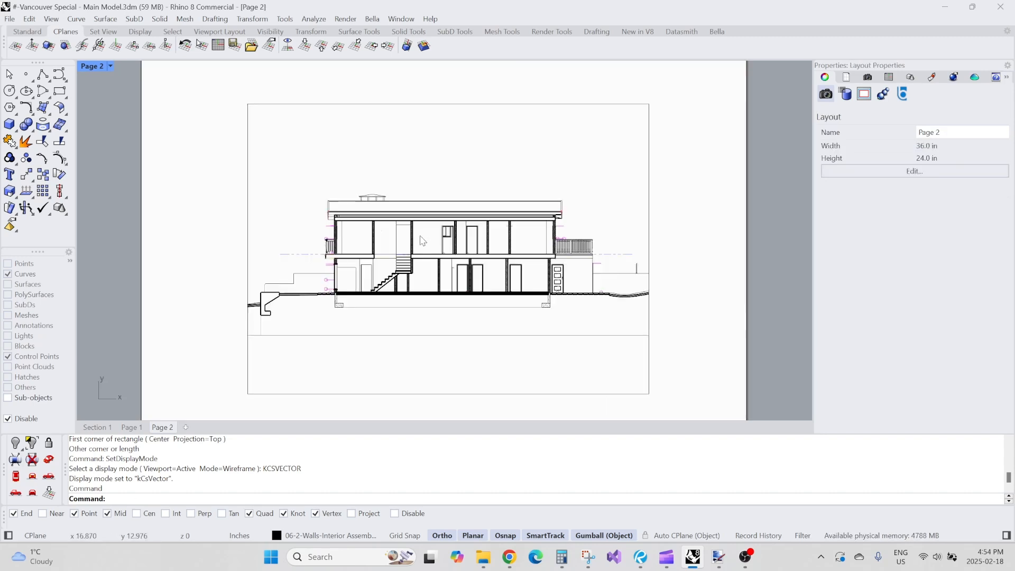
scroll(231, 160, up, 5)
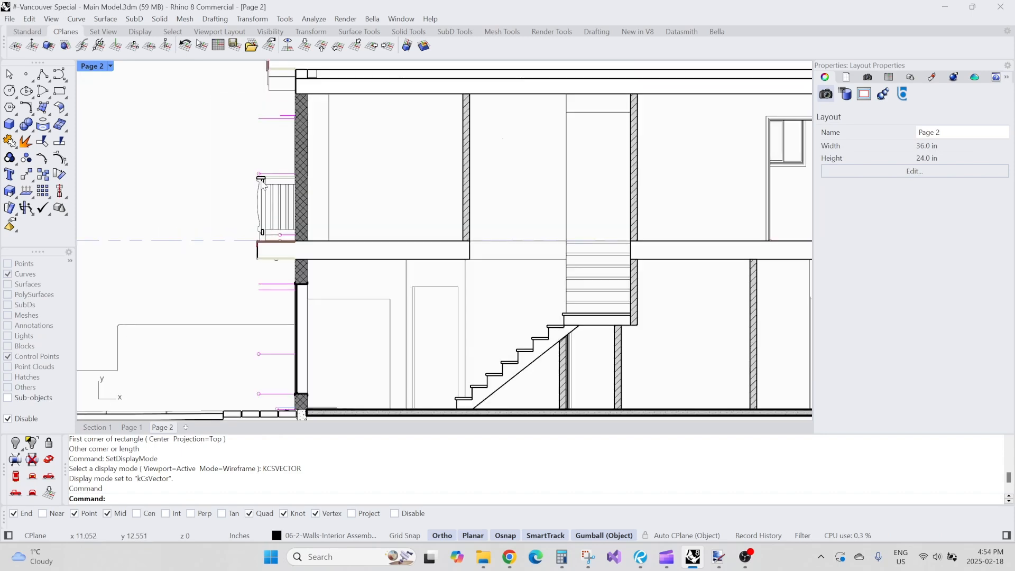
scroll(231, 160, down, 8)
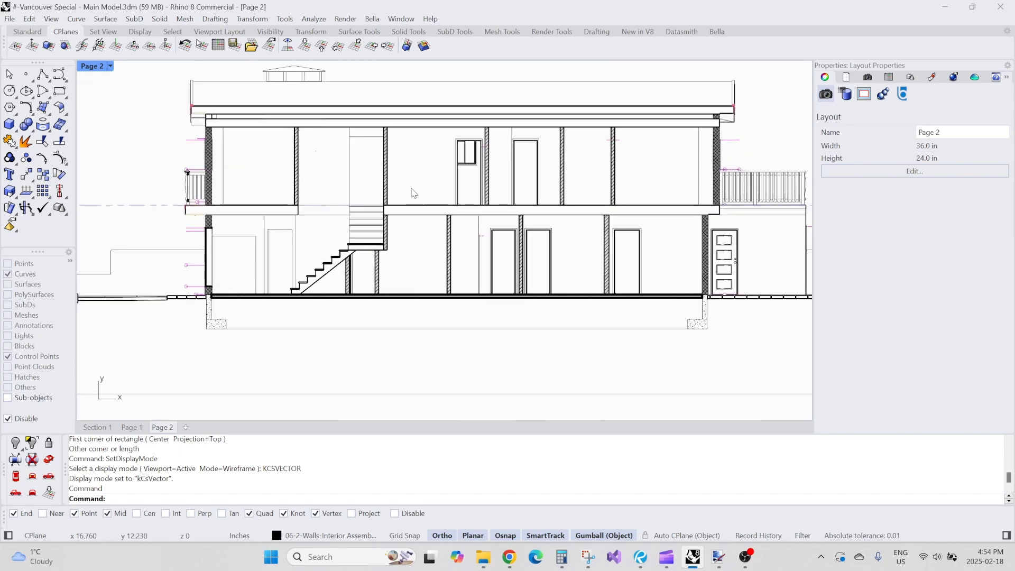
scroll(441, 205, down, 3)
scroll(216, 276, up, 7)
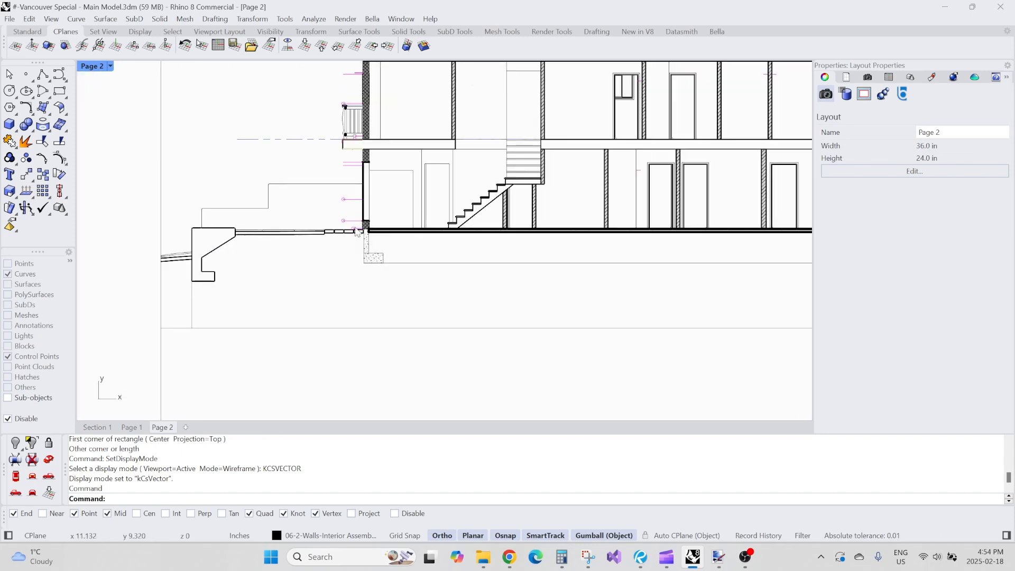
scroll(216, 276, up, 6)
scroll(216, 276, down, 10)
right_drag(358, 251, 330, 257)
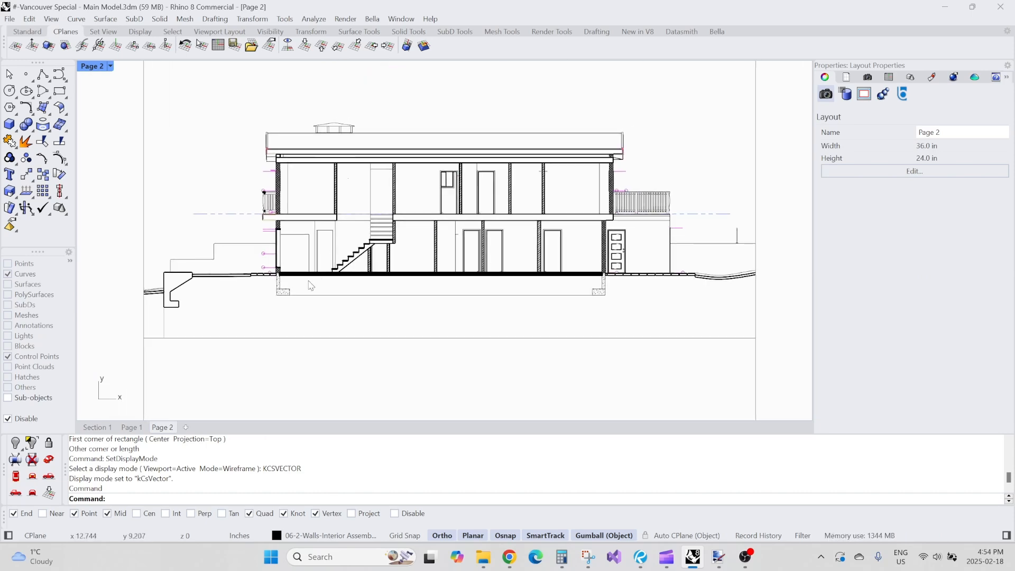
scroll(292, 295, up, 3)
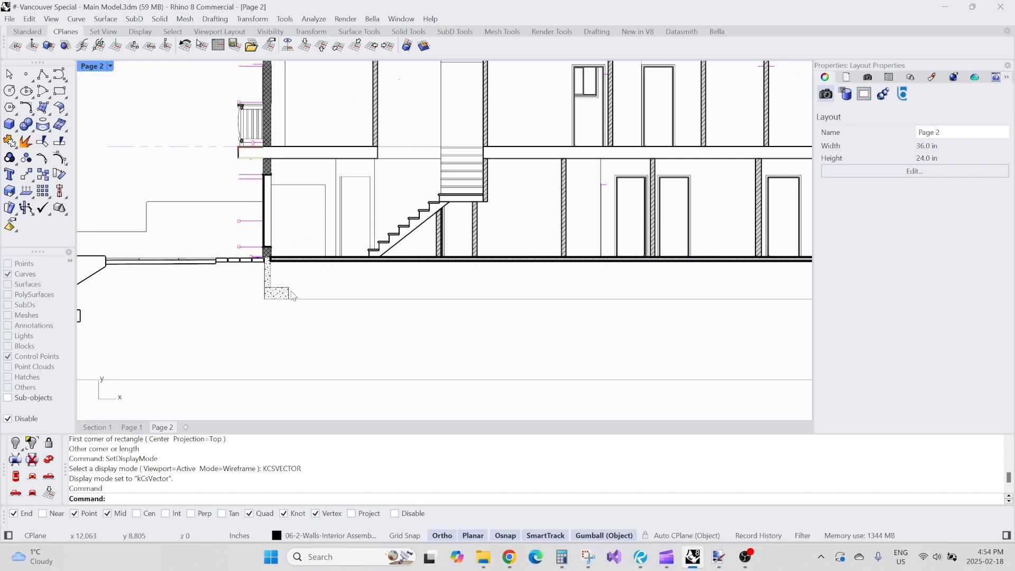
drag(0, 58, 0, 71)
scroll(240, 303, up, 2)
scroll(361, 274, down, 3)
scroll(219, 249, up, 2)
scroll(594, 295, up, 4)
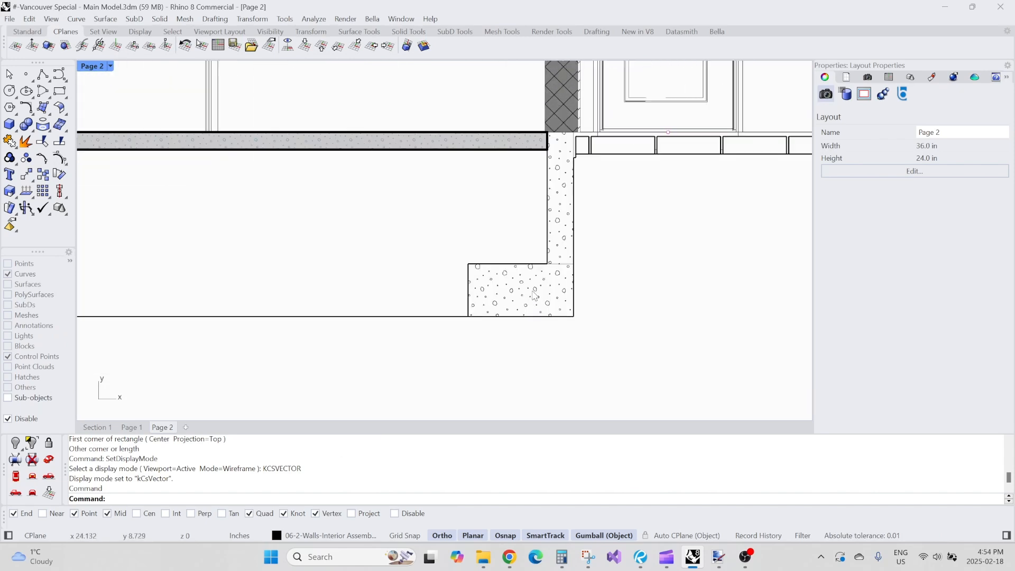
right_drag(569, 125, 571, 176)
scroll(551, 187, up, 12)
scroll(585, 181, down, 20)
right_drag(376, 201, 855, 233)
right_drag(476, 243, 694, 275)
scroll(390, 280, up, 8)
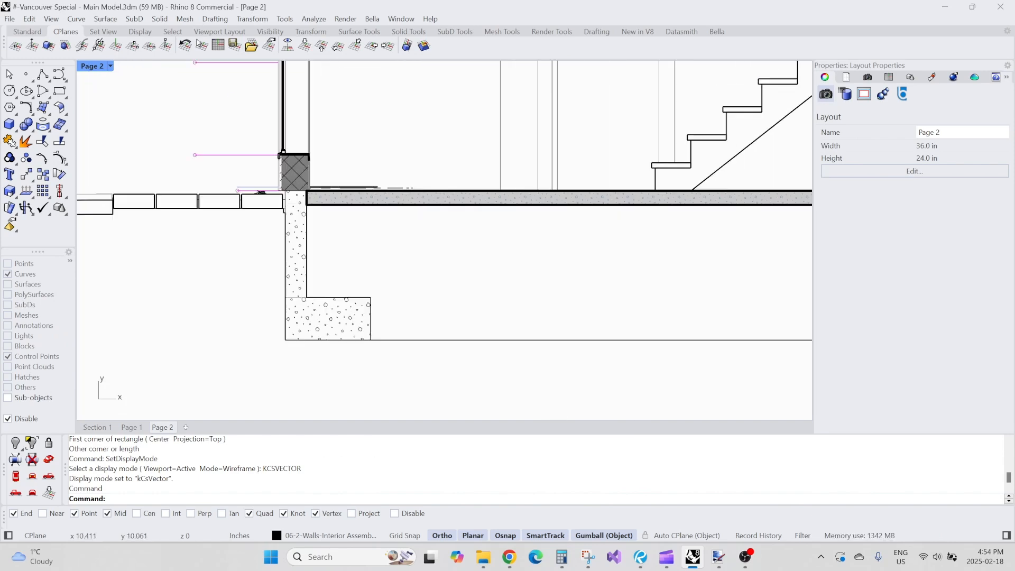
Step: Set the section style of layer 03-01-Concrete Footing to boundary width scale 50 and a Light Gray hatch background
drag(0, 84, 331, 60)
scroll(307, 175, down, 7)
scroll(265, 238, down, 15)
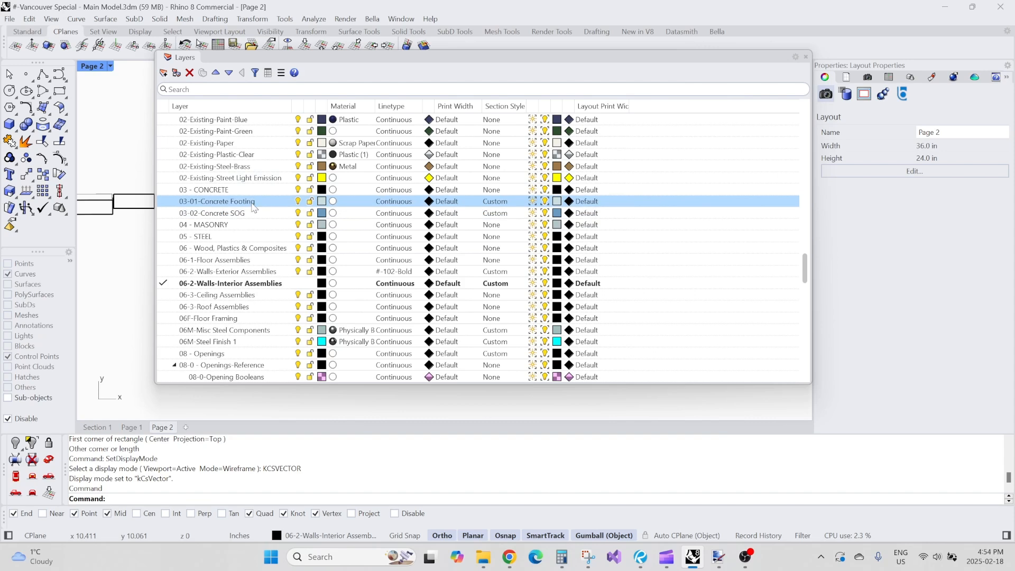
click(495, 203)
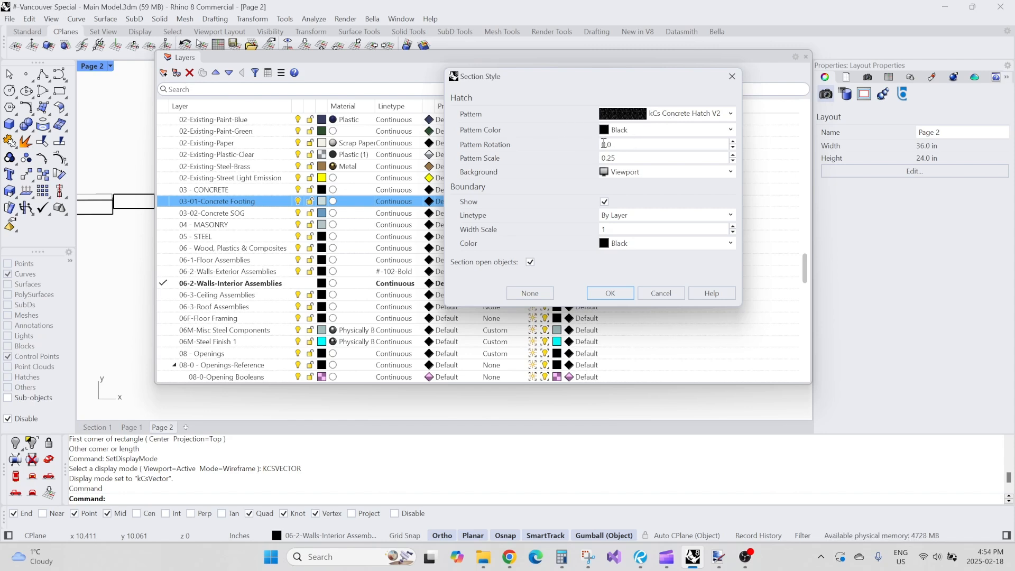
double_click(610, 230)
click(631, 173)
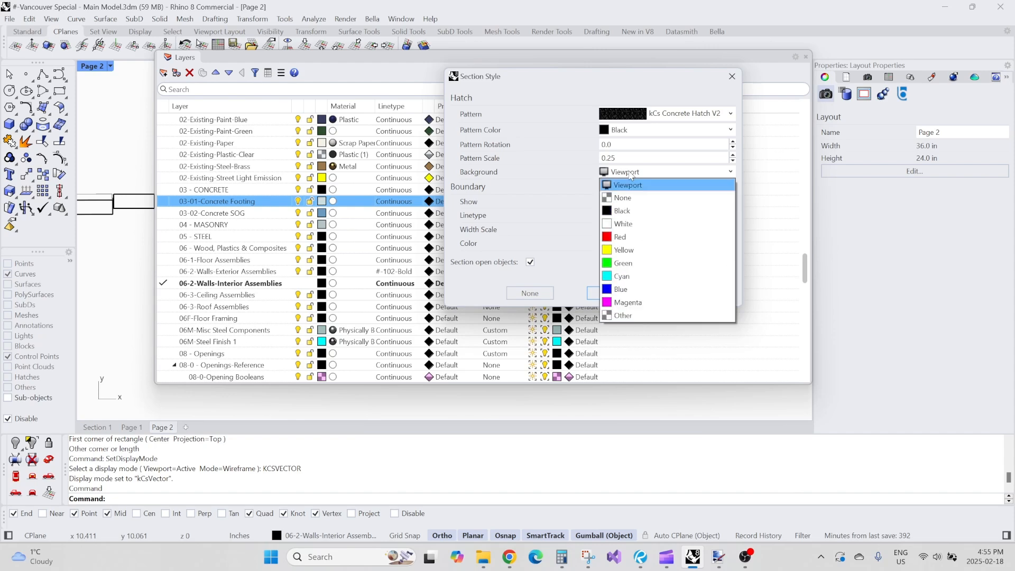
click(623, 315)
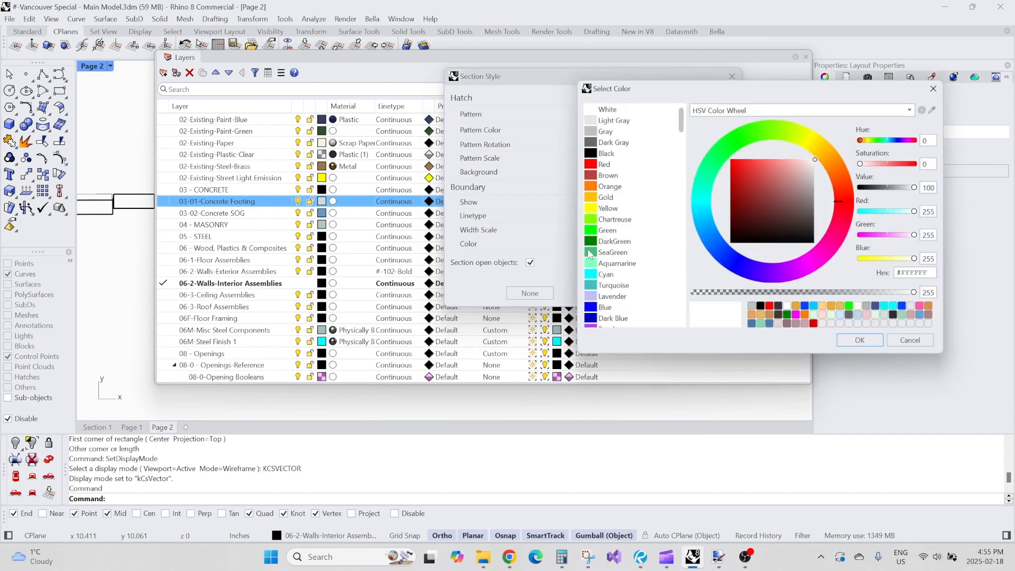
click(609, 121)
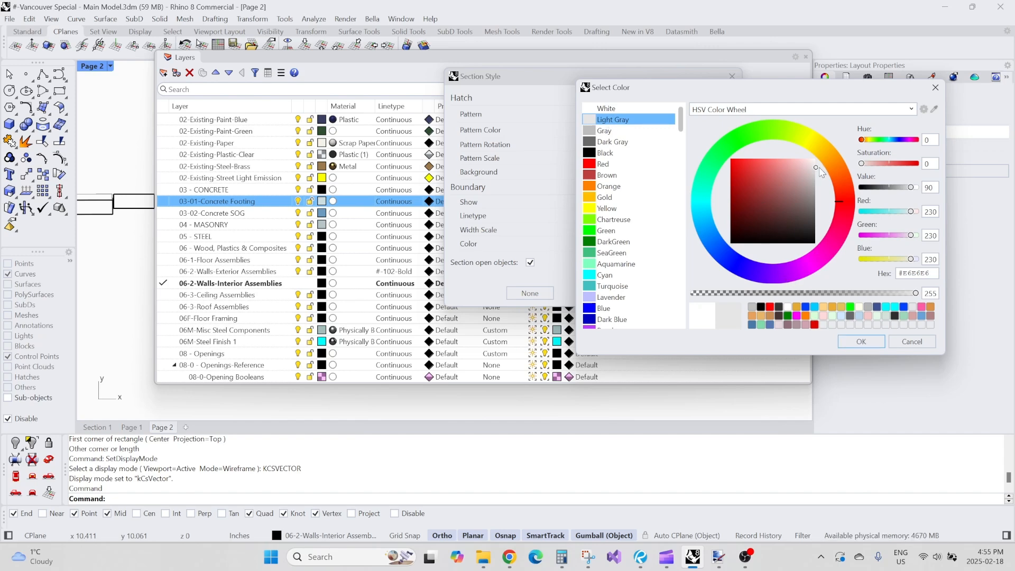
click(856, 342)
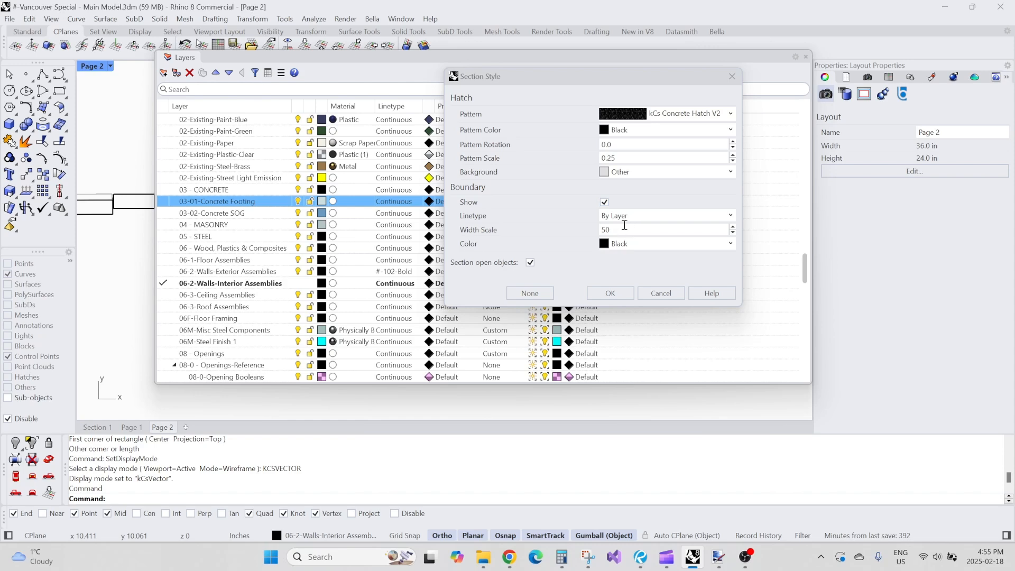
click(612, 292)
Step: Give the 03-01-Concrete Footing section style a custom boundary linetype copied from kCs-Bold-2.0 and accept the style
drag(750, 56, 707, 78)
click(452, 223)
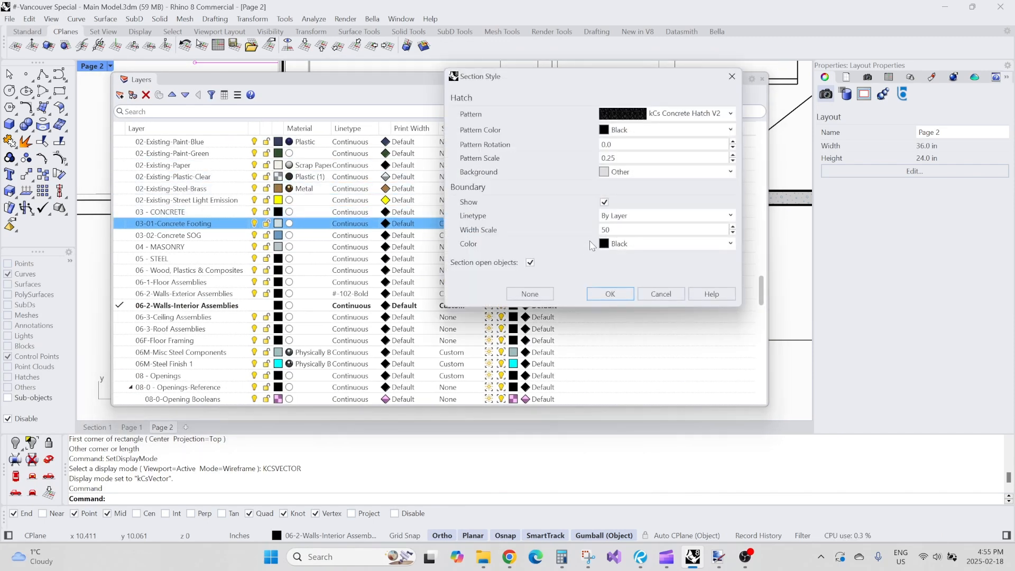
click(638, 216)
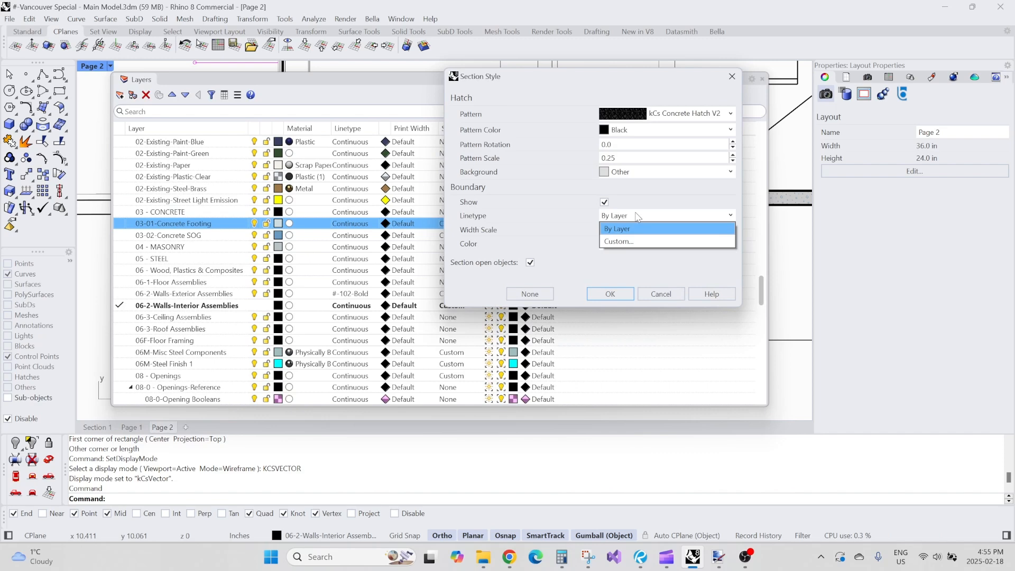
click(633, 242)
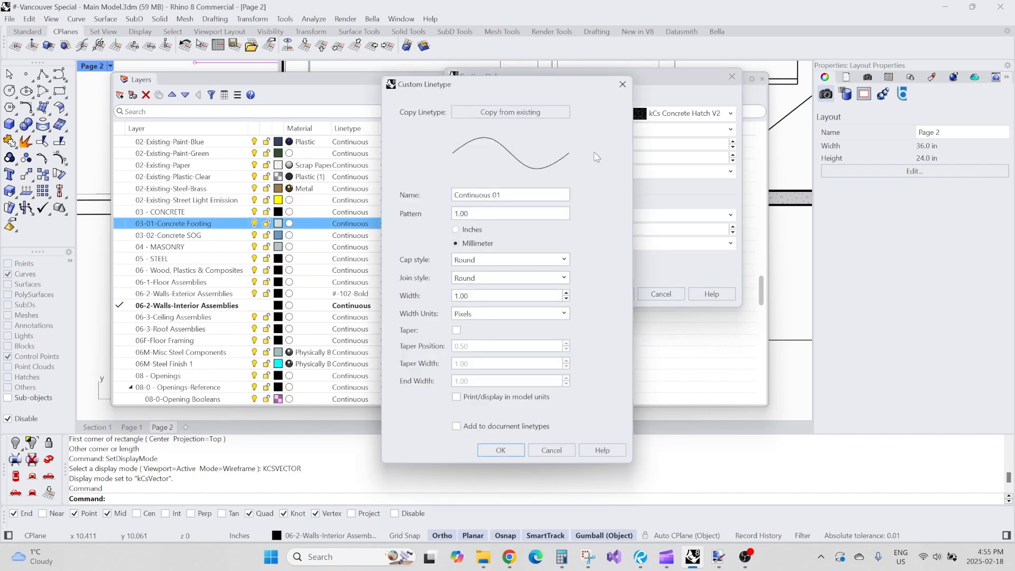
click(537, 113)
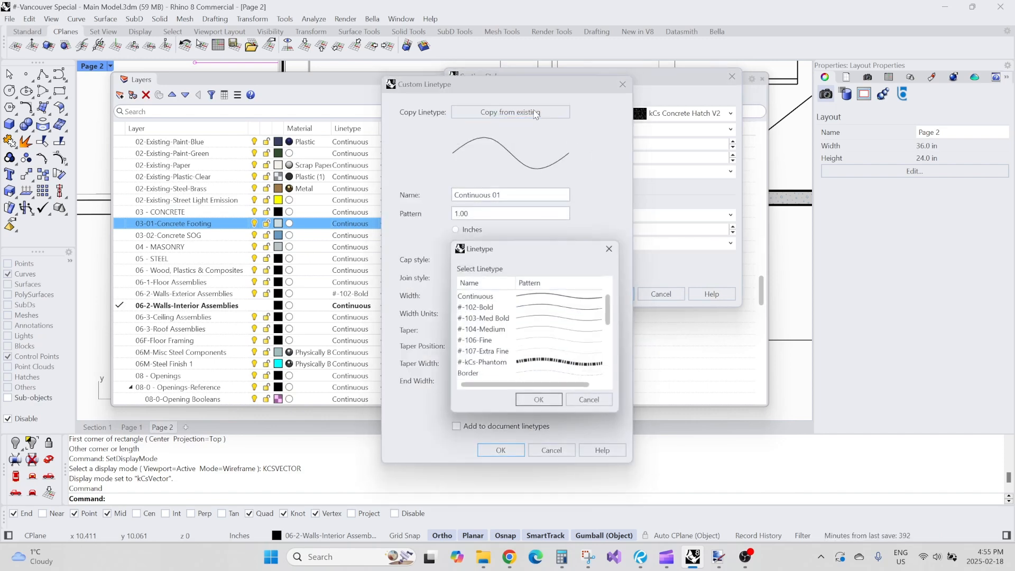
scroll(611, 328, down, 1)
drag(612, 328, 611, 364)
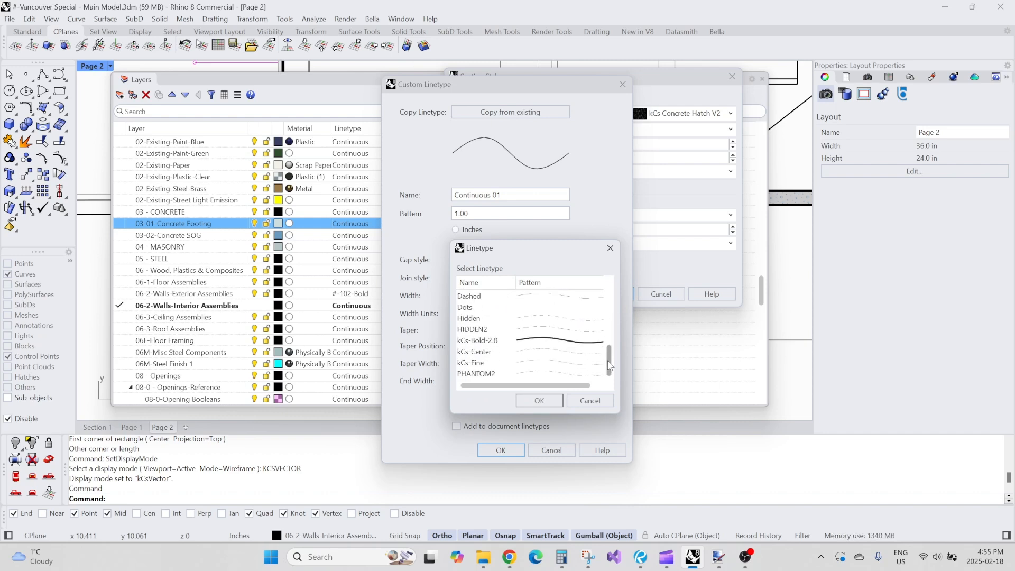
click(511, 341)
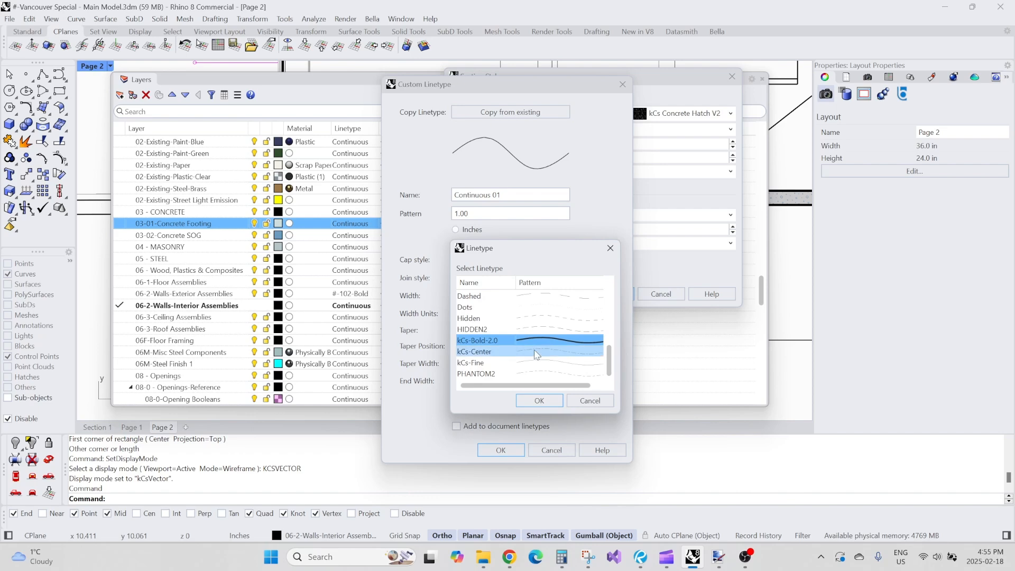
click(538, 401)
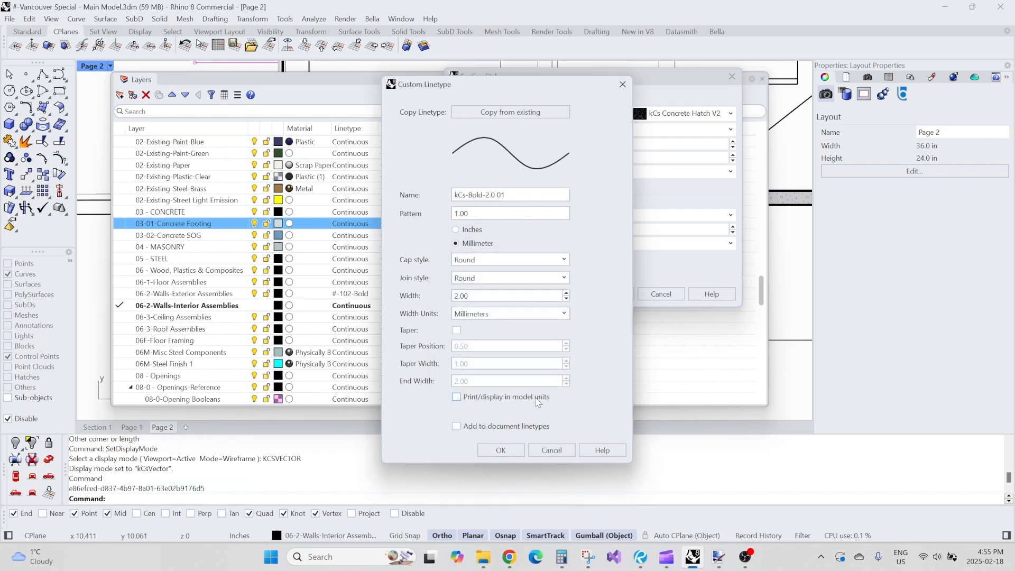
click(500, 450)
drag(562, 71, 568, 163)
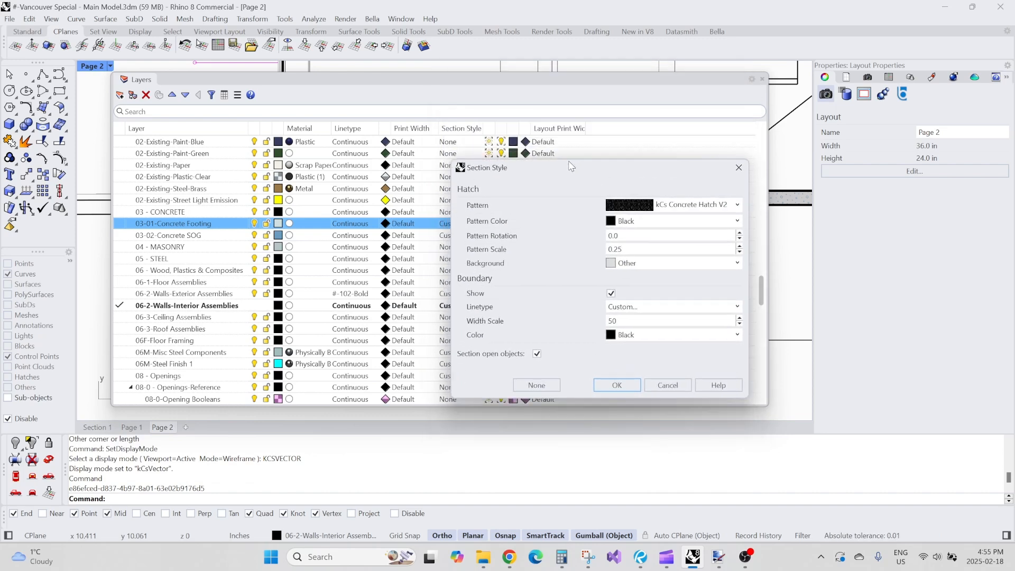
click(618, 385)
mouse_move(717, 80)
mouse_down()
mouse_move(658, 368)
mouse_move(768, 106)
mouse_move(956, 124)
mouse_move(978, 61)
mouse_move(886, 103)
mouse_move(805, 81)
mouse_move(0, 159)
mouse_up()
Step: Examine the concrete footing's cut outline and hatch against the adjoining floor slab and walls, both close up and across the whole section
scroll(471, 279, down, 8)
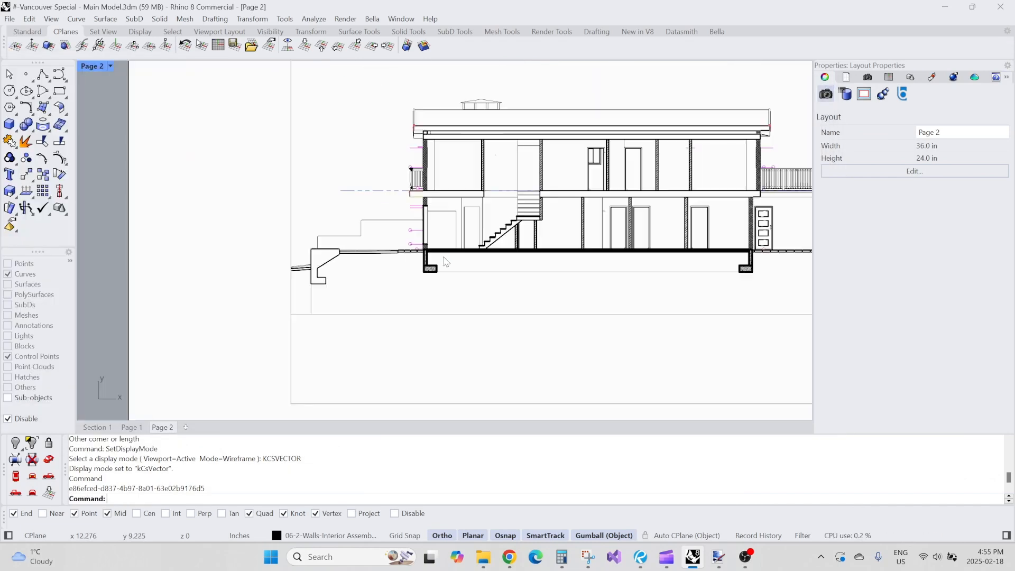
scroll(434, 270, up, 5)
scroll(439, 265, up, 3)
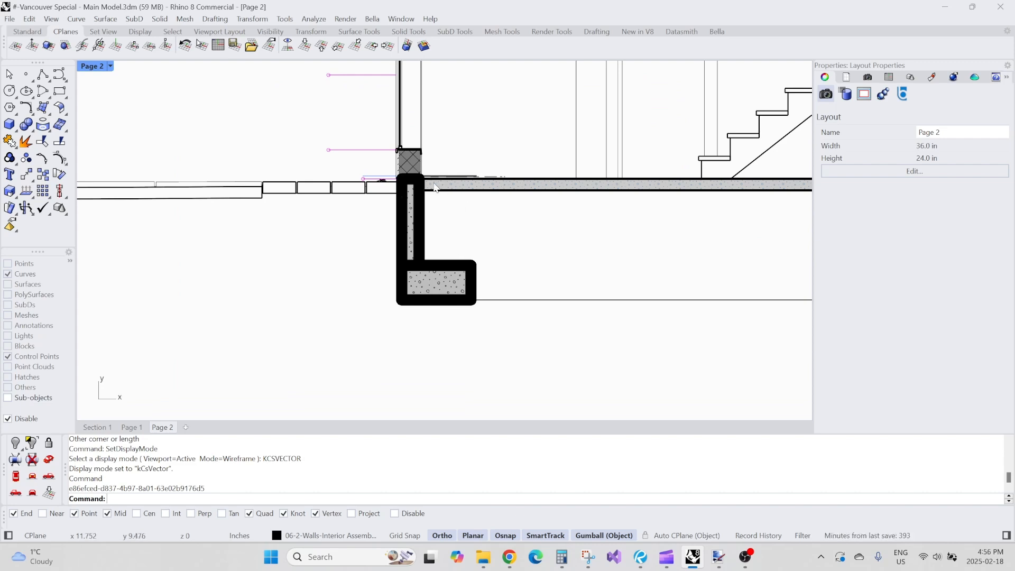
scroll(436, 188, down, 2)
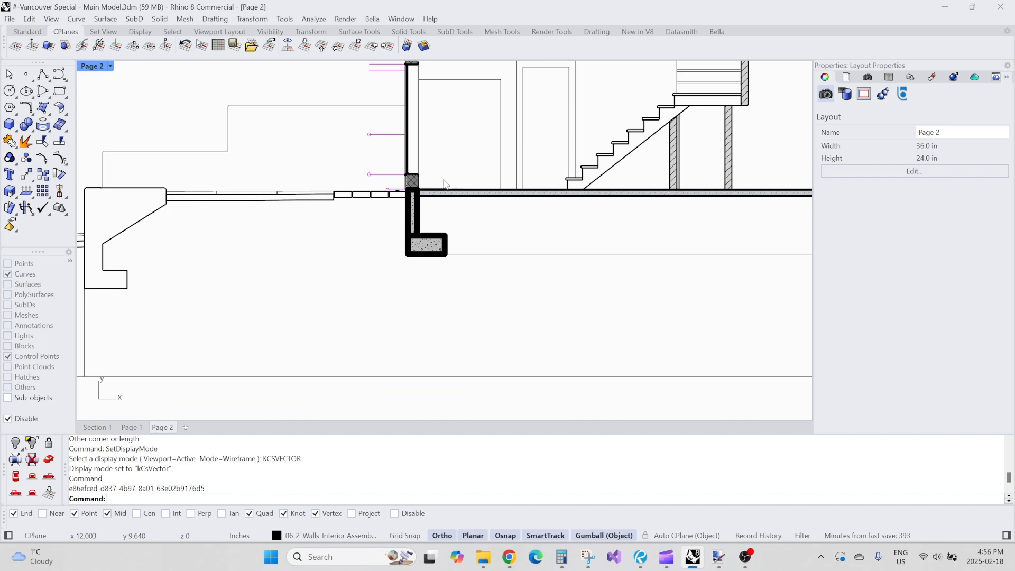
scroll(444, 183, down, 4)
scroll(456, 193, up, 6)
scroll(458, 197, down, 3)
scroll(447, 159, up, 6)
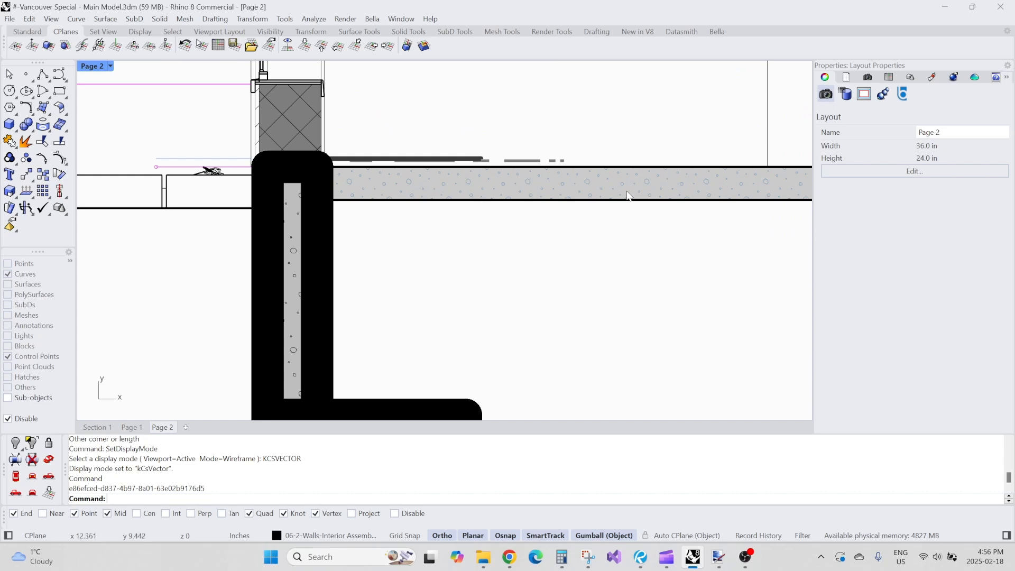
scroll(591, 239, down, 8)
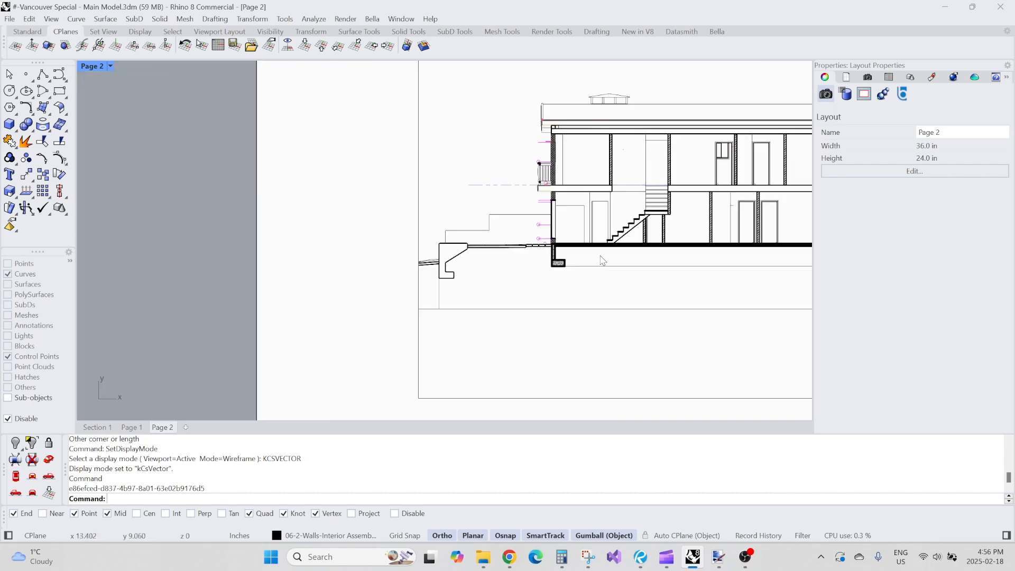
scroll(582, 259, up, 8)
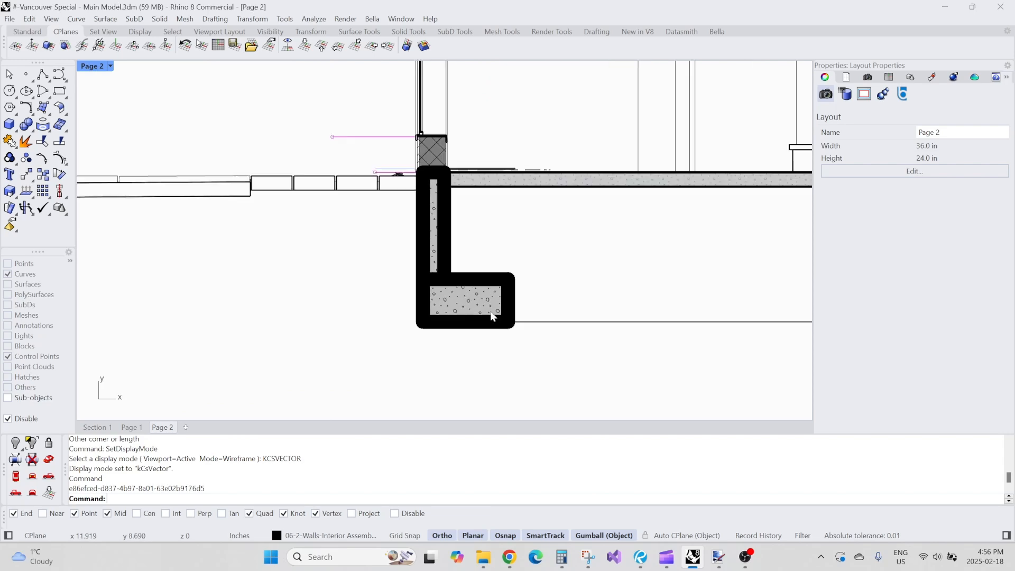
drag(0, 71, 362, 78)
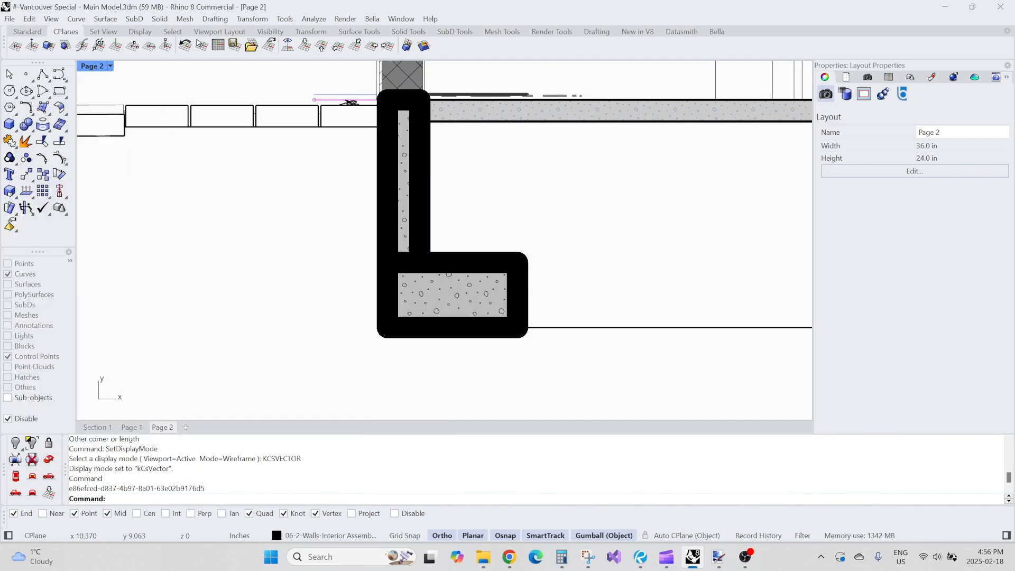
Step: Open the document's linetype settings and review the definition of the kCs-Bold-2.0 linetype, including its width and width units
scroll(243, 259, down, 2)
text(OP)
key(Return)
scroll(333, 236, up, 15)
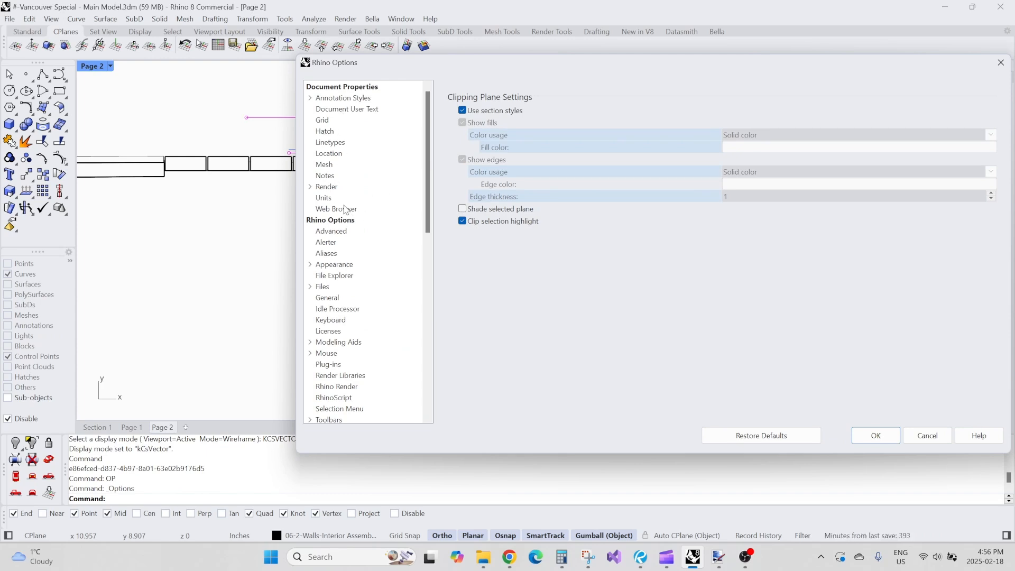
click(338, 144)
scroll(536, 162, up, 3)
scroll(537, 159, down, 1)
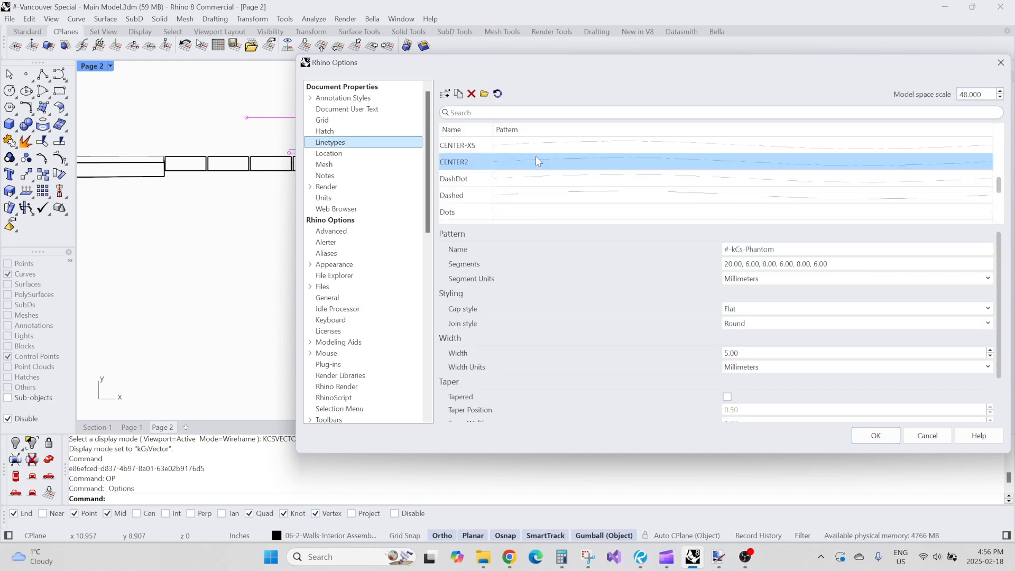
scroll(537, 160, down, 2)
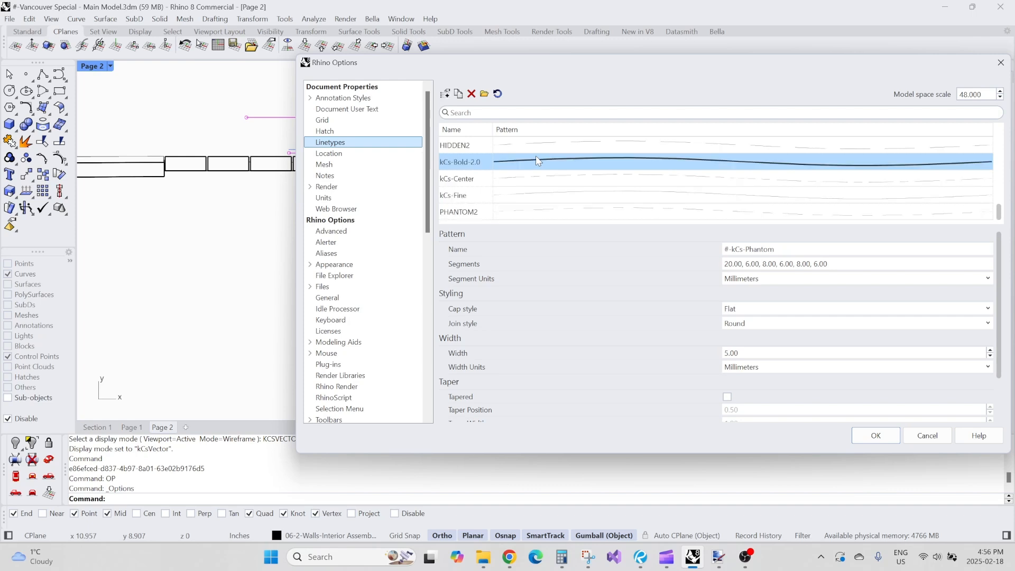
click(537, 161)
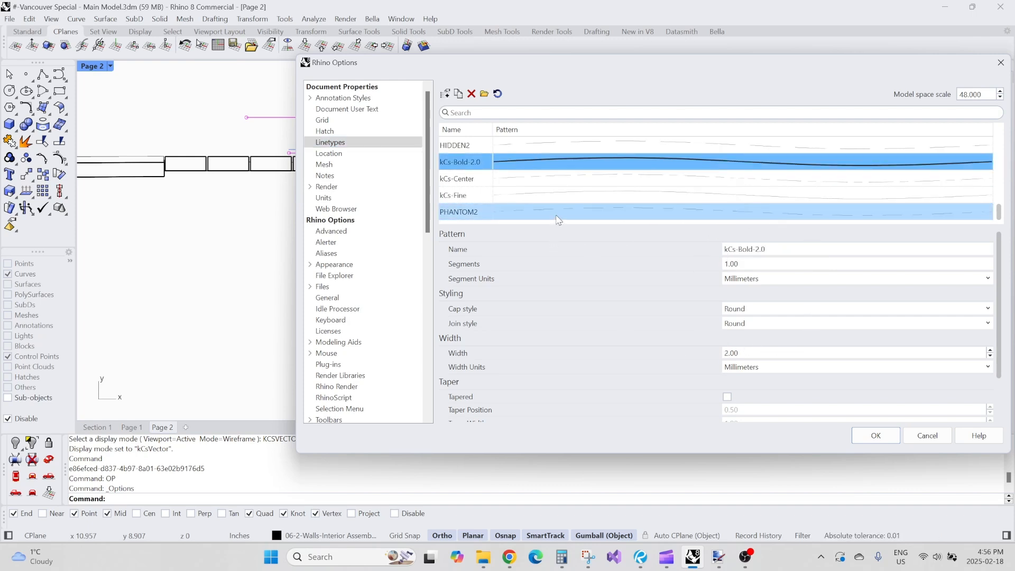
click(771, 370)
click(670, 323)
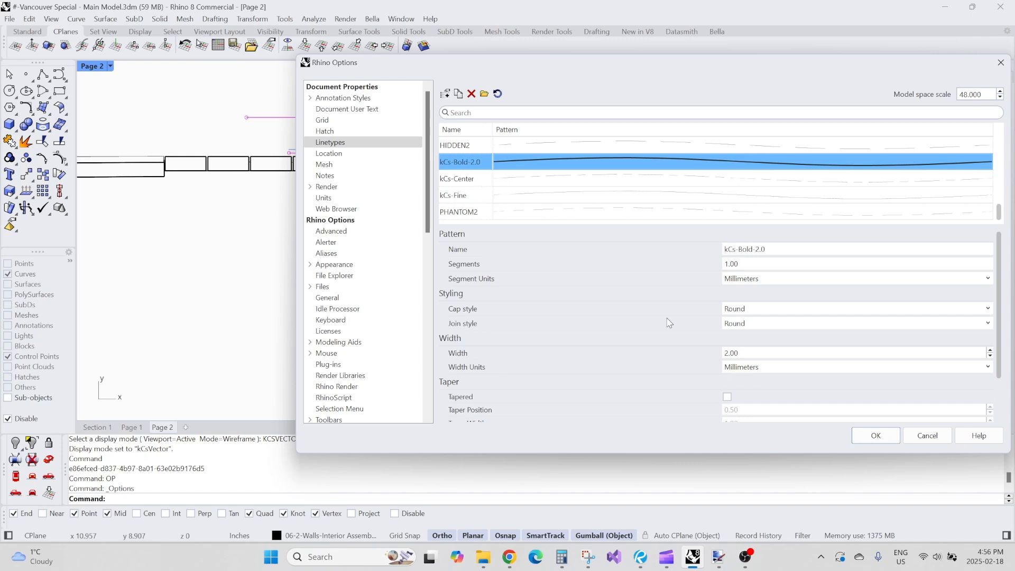
scroll(537, 182, up, 1)
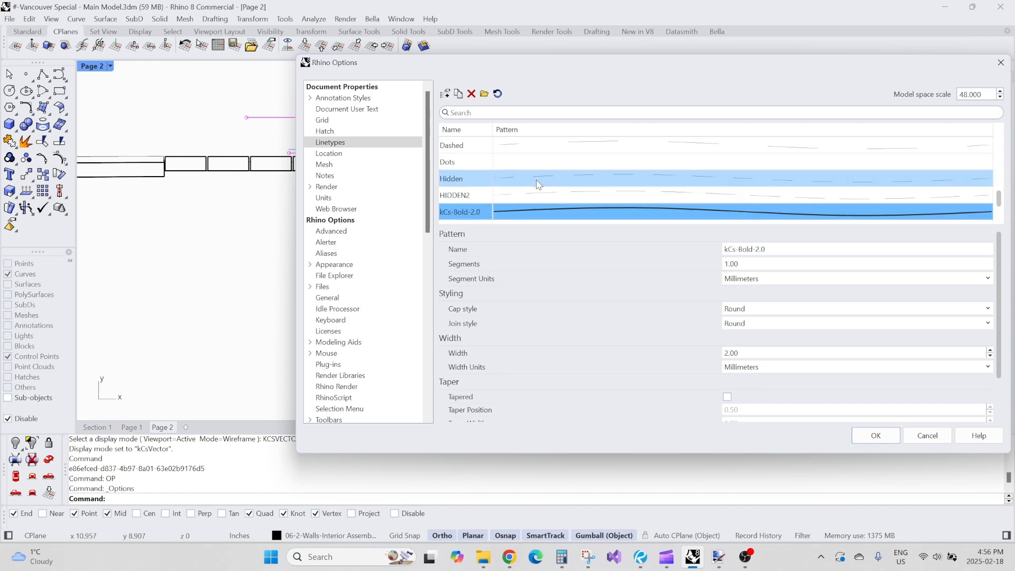
scroll(538, 184, down, 1)
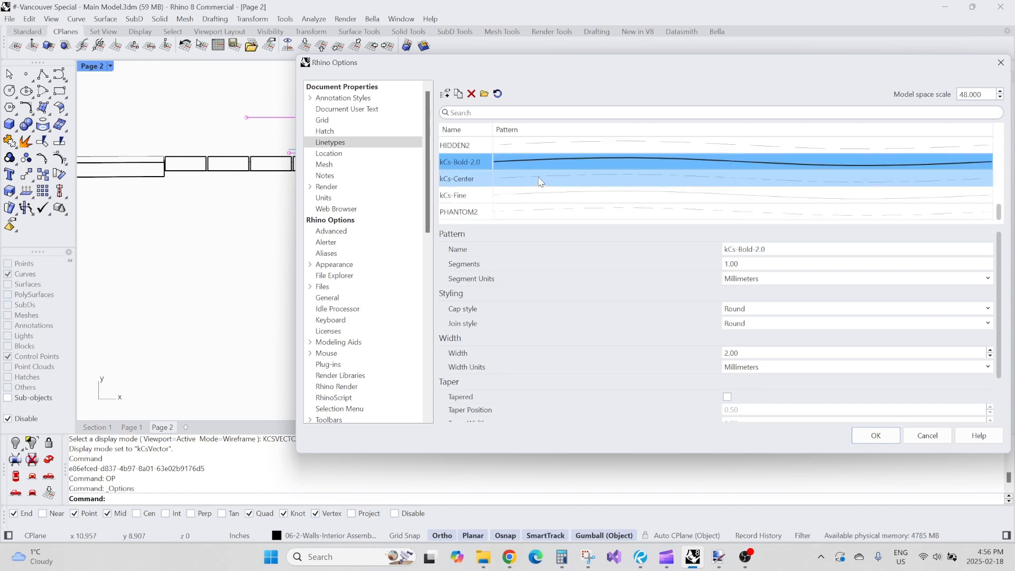
Step: Create a new document linetype named kCs-Bold
click(446, 95)
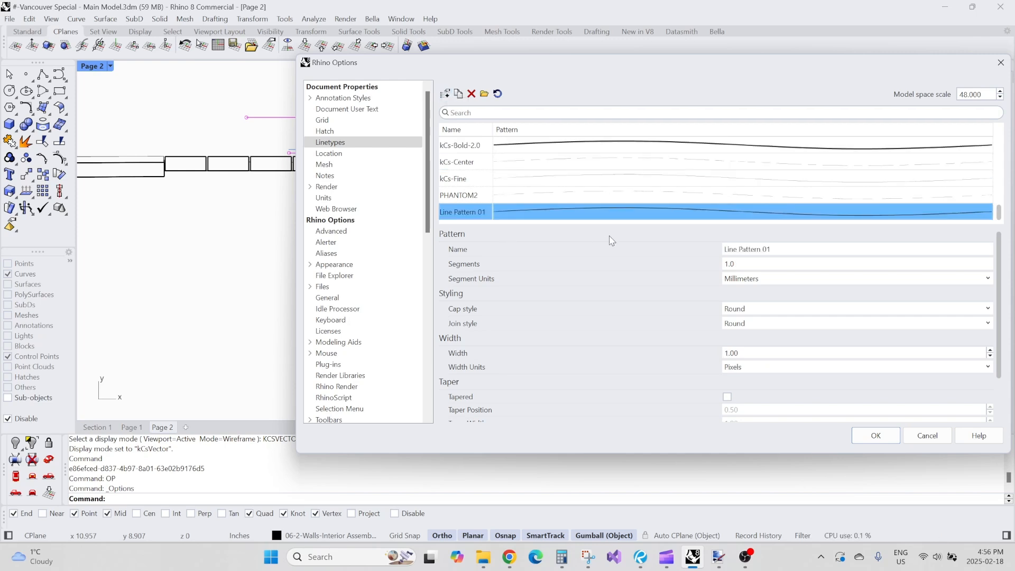
click(787, 249)
text(Kc)
key(BackSpace)
key(BackSpace)
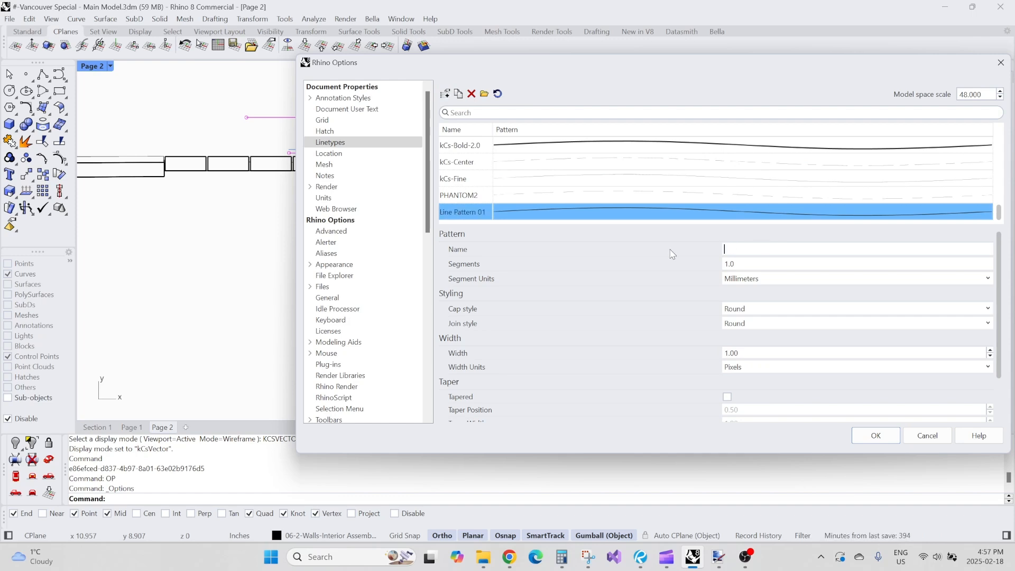
text(kCs-Bold)
Step: Try to set the kCs-Bold linetype's width units to Millimeters, checking the setting by switching to PHANTOM2 and back
click(768, 368)
click(768, 406)
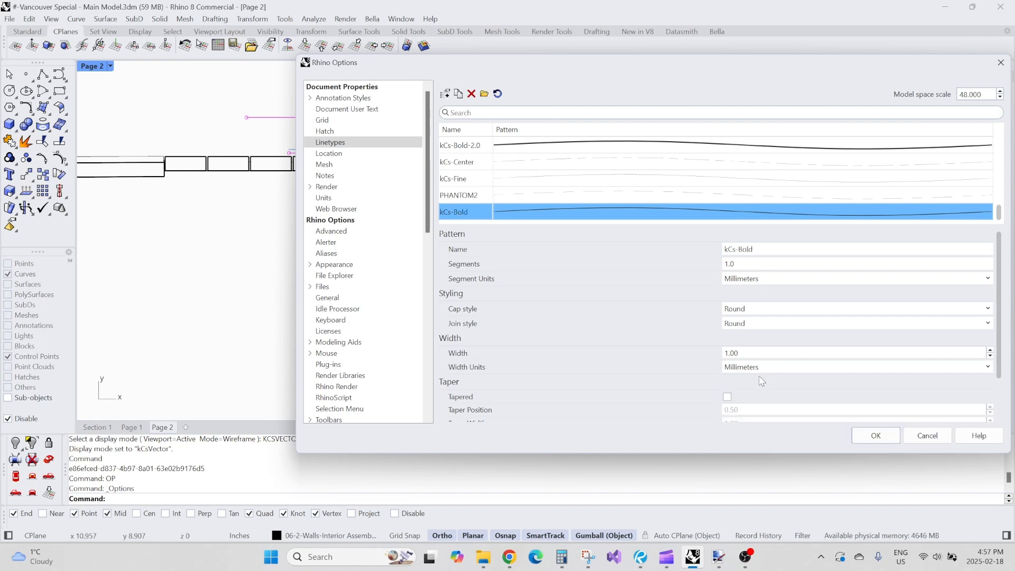
click(472, 196)
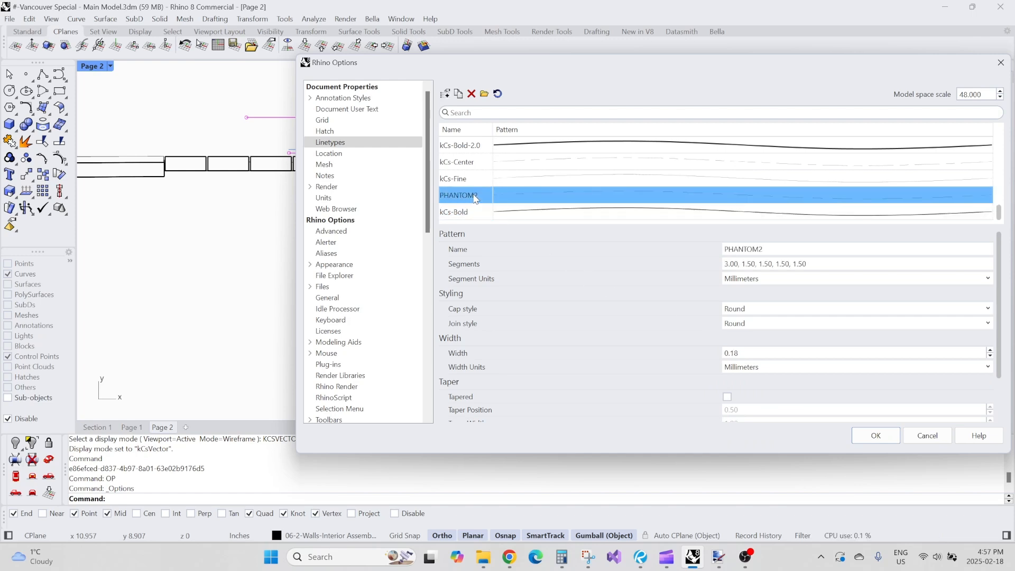
click(472, 212)
click(743, 368)
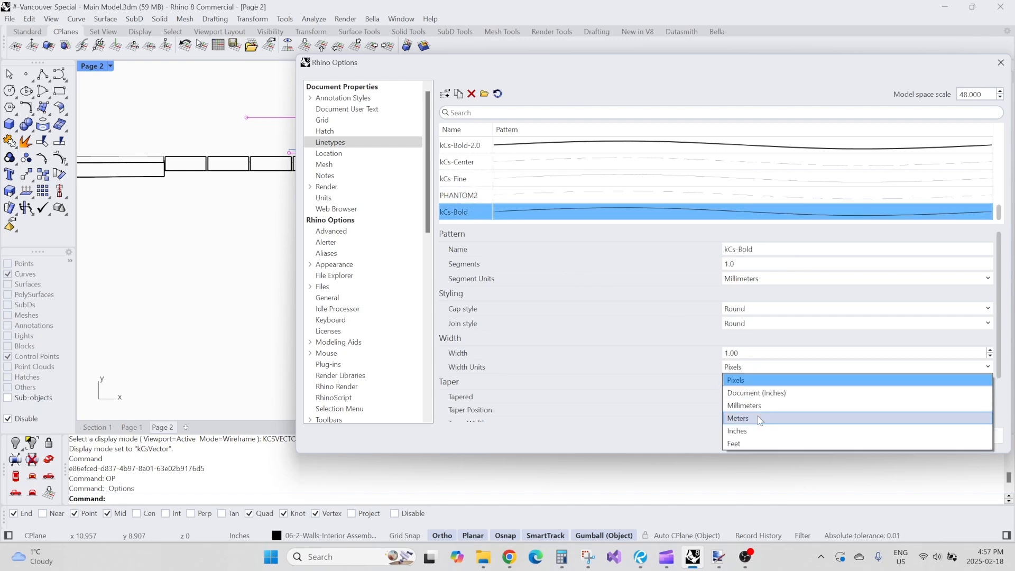
click(760, 409)
click(481, 196)
click(478, 208)
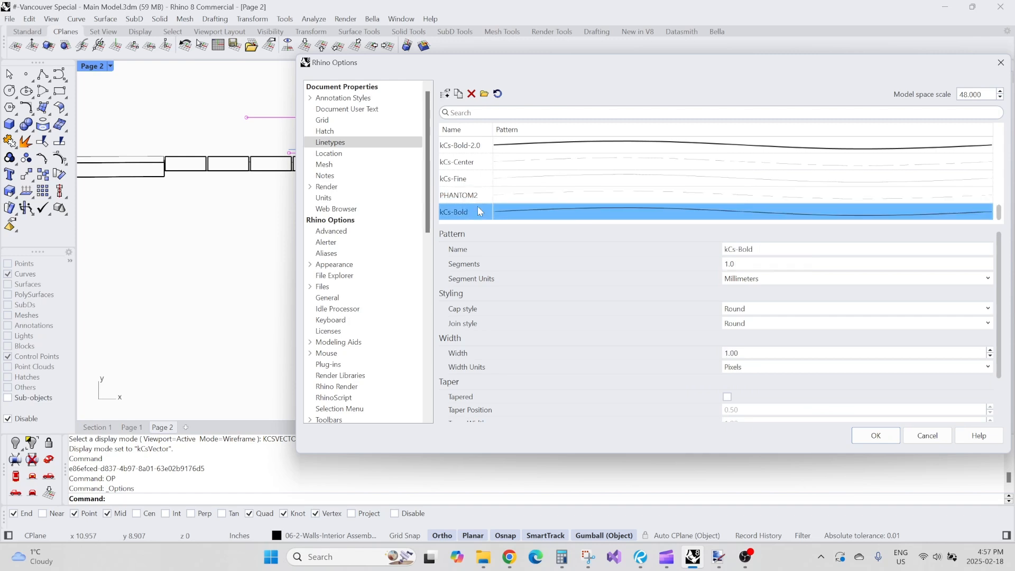
click(477, 198)
click(471, 213)
Step: Set the kCs-Bold linetype's width units to Millimeters and its width to 0.70, and accept the document settings
click(791, 369)
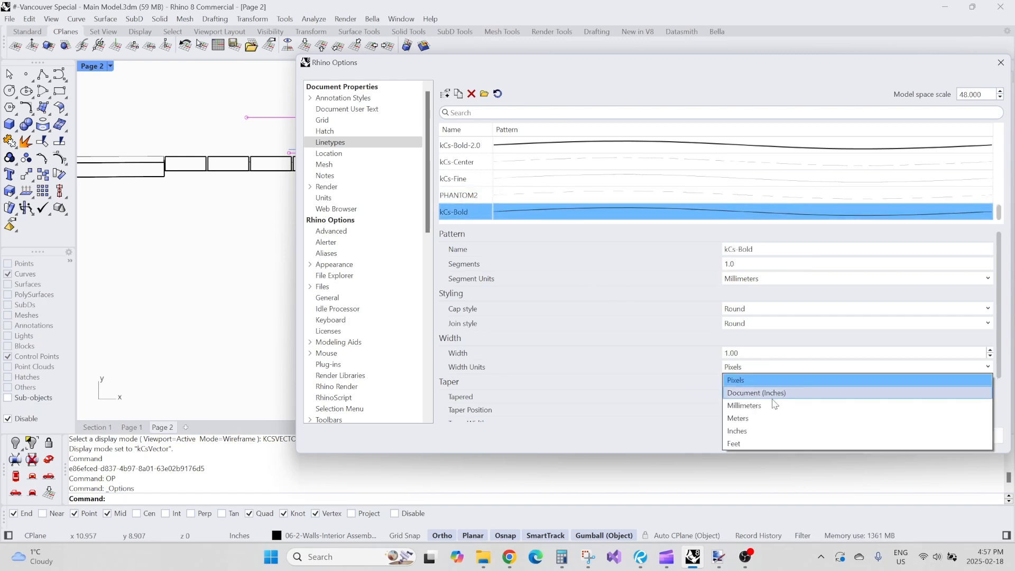
click(761, 405)
double_click(746, 353)
text(0.70)
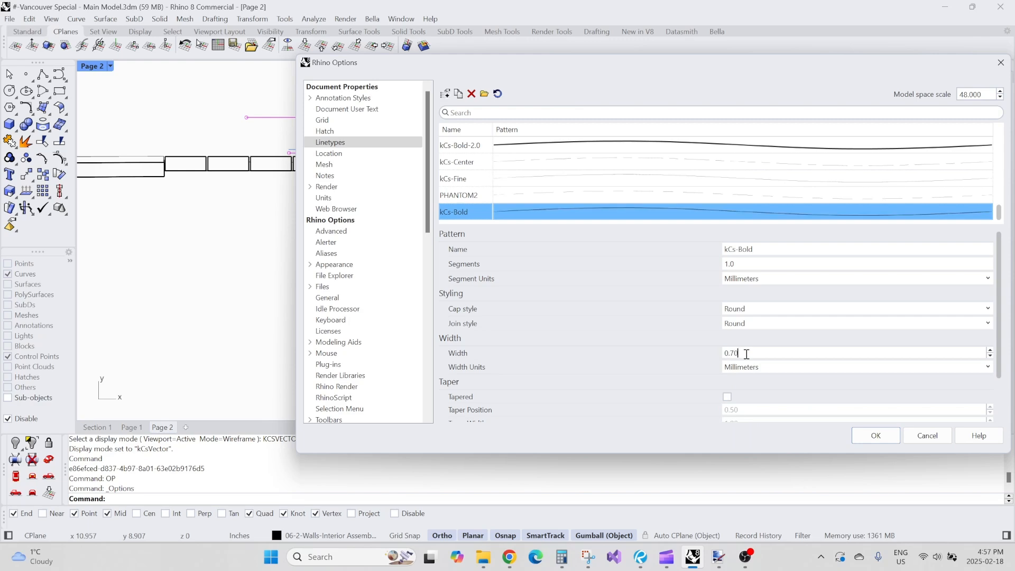
click(873, 436)
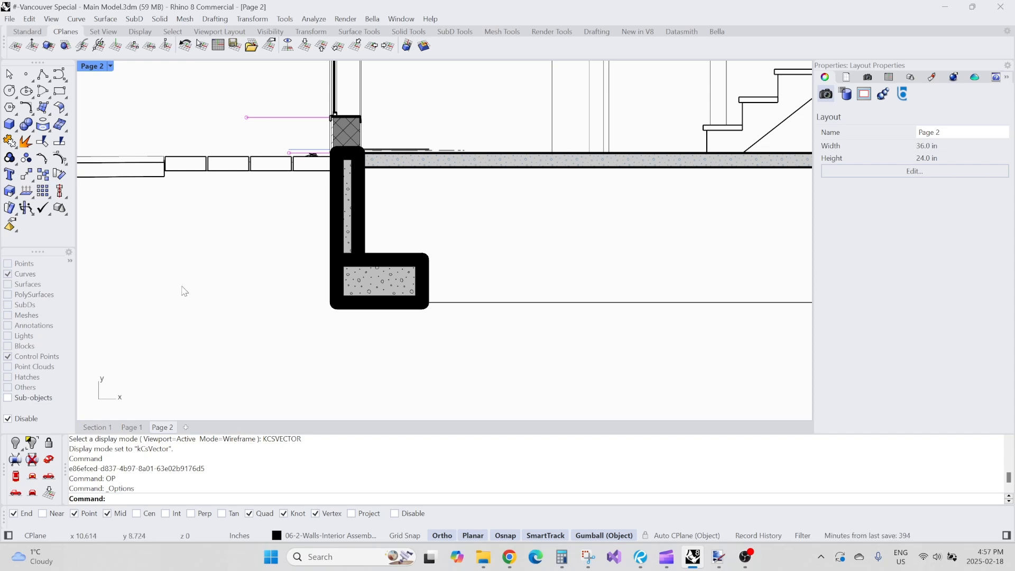
Step: Reopen the linetype settings and set the kCs-Bold linetype's width to 0.50 mm
text(P)
key(Return)
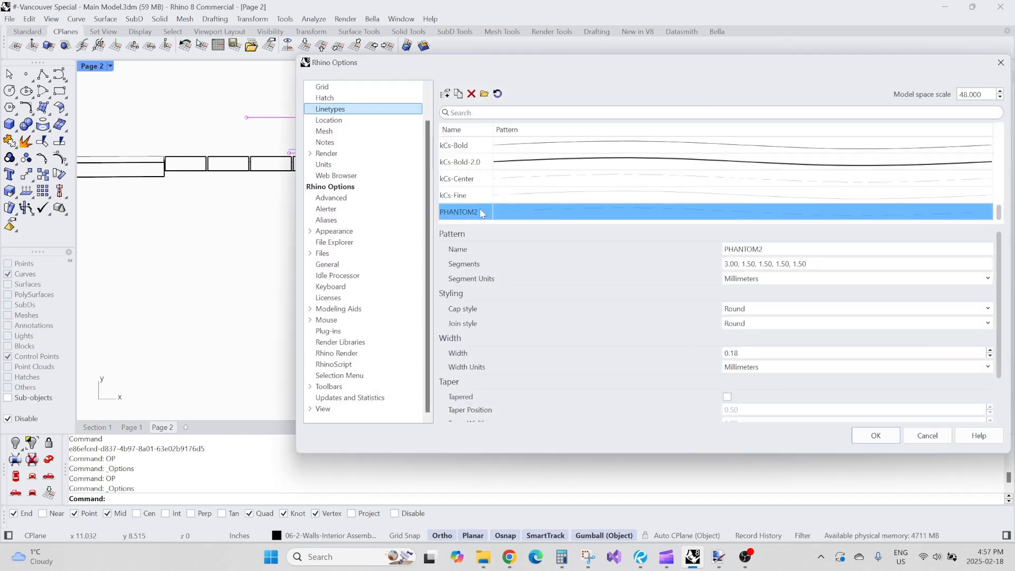
click(466, 146)
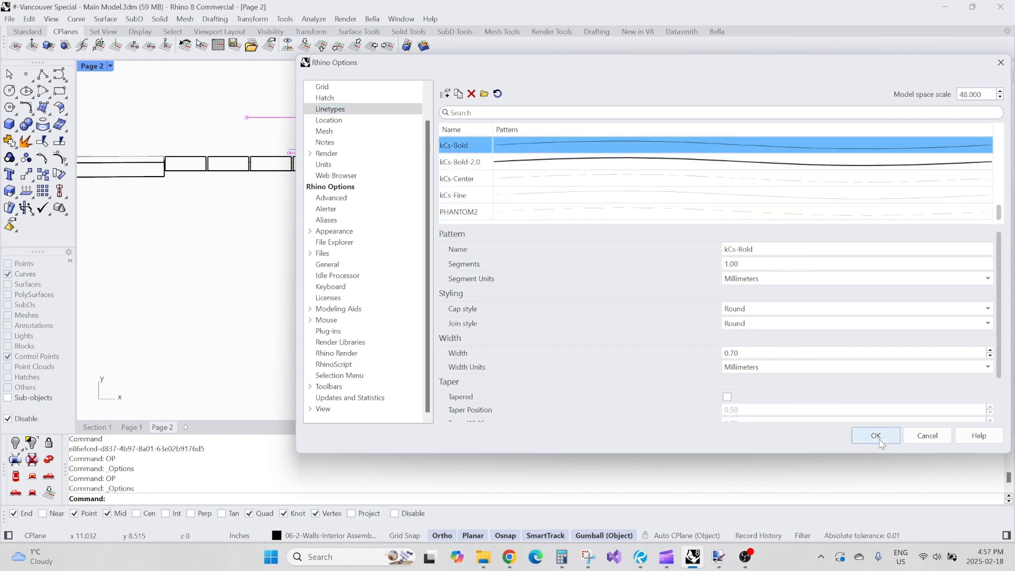
click(776, 353)
text(0.50)
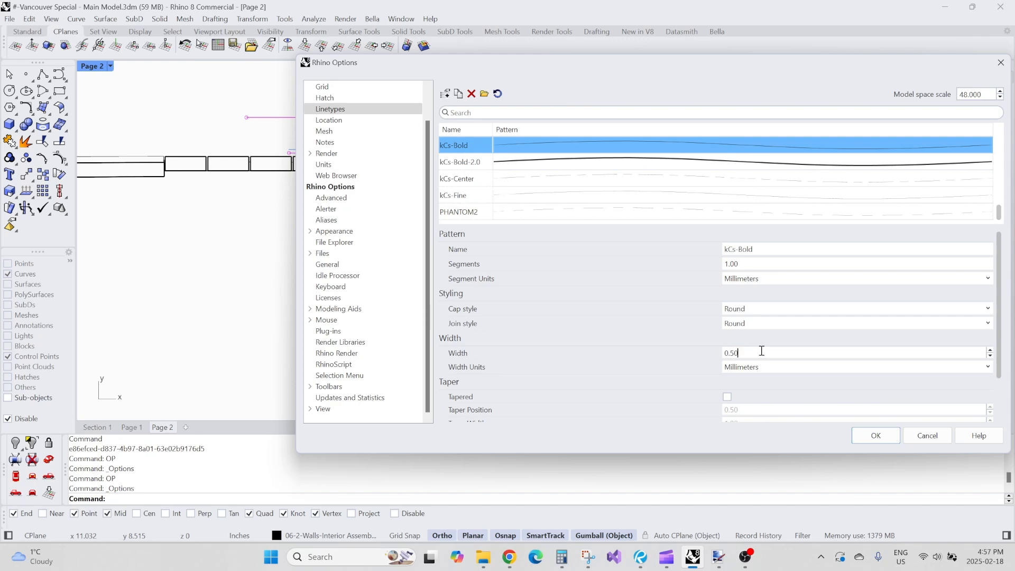
click(876, 436)
scroll(499, 253, down, 2)
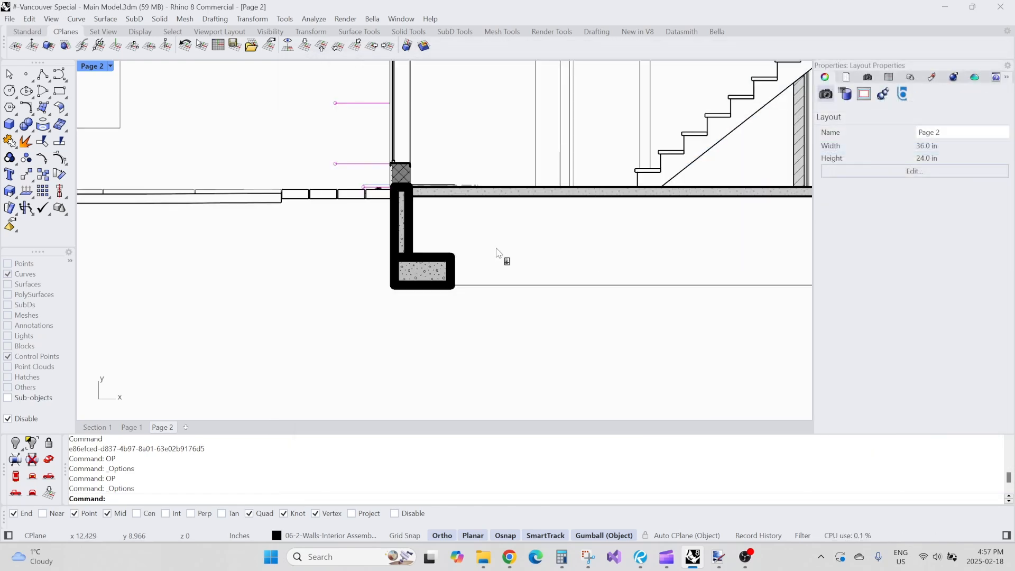
Step: Copy the kCs-Bold linetype into the custom section boundary linetype of the 03-01-Concrete Footing layer and accept the section style
drag(0, 114, 551, 84)
scroll(303, 245, up, 1)
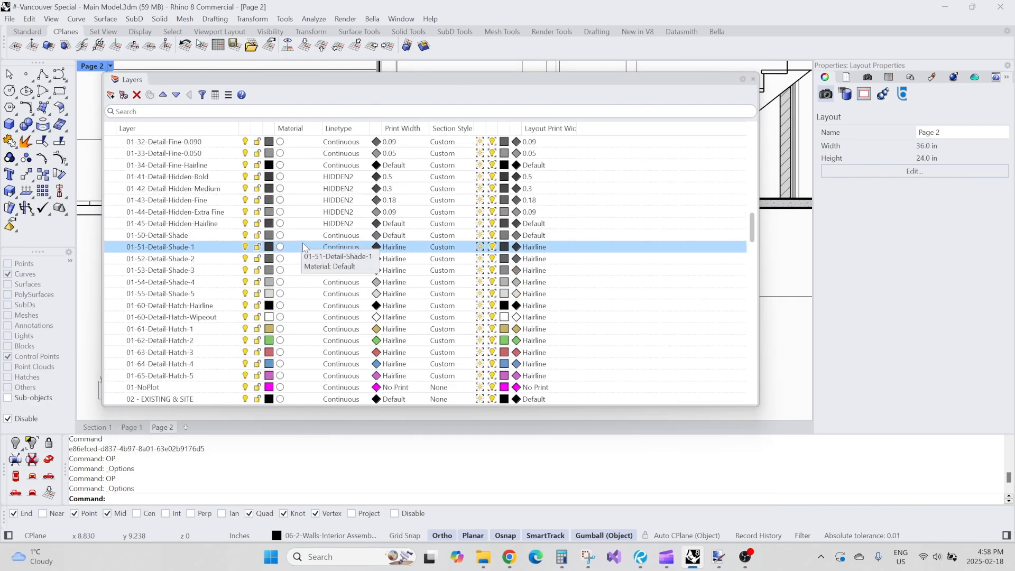
scroll(304, 248, up, 4)
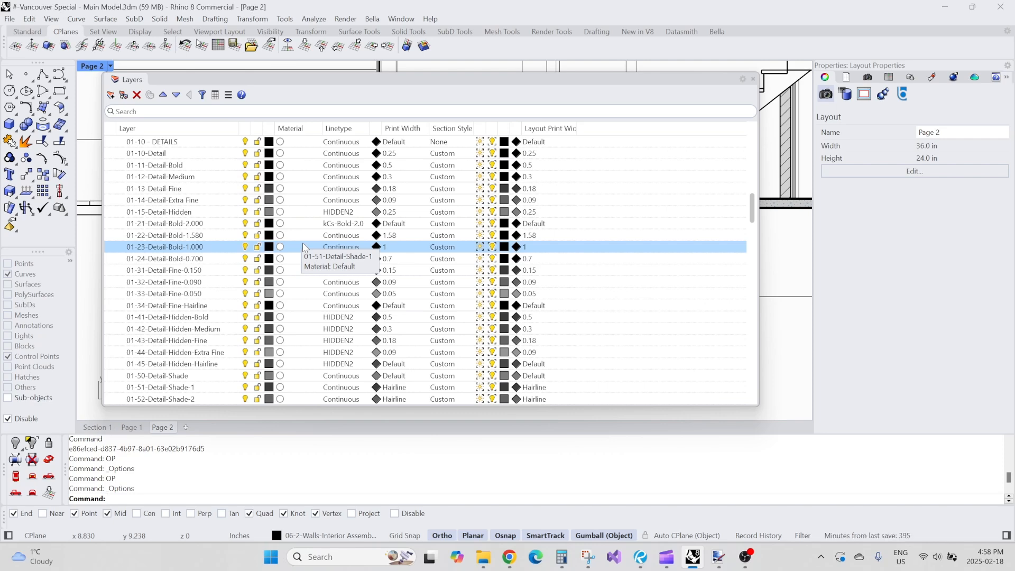
scroll(303, 248, down, 15)
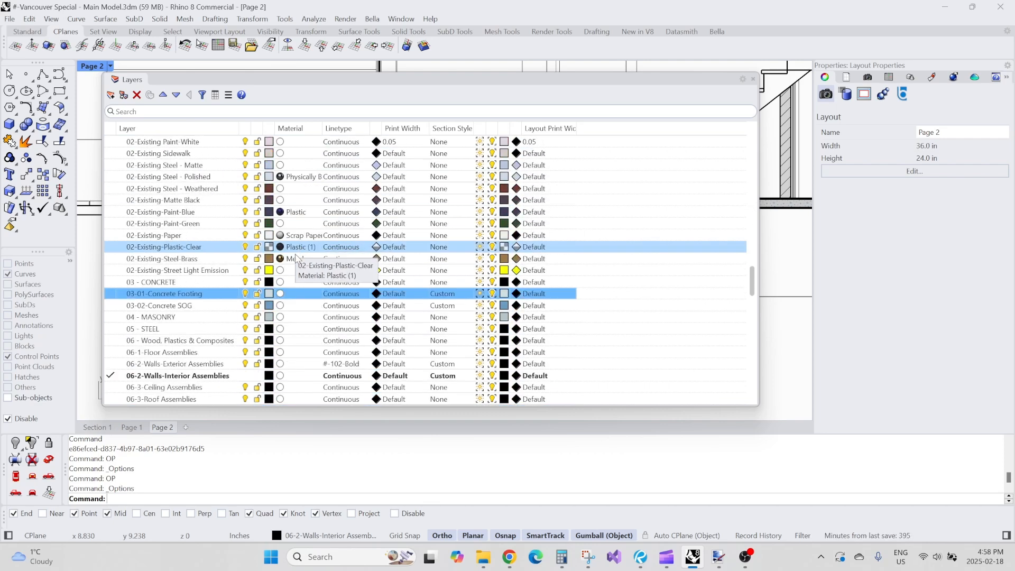
click(443, 295)
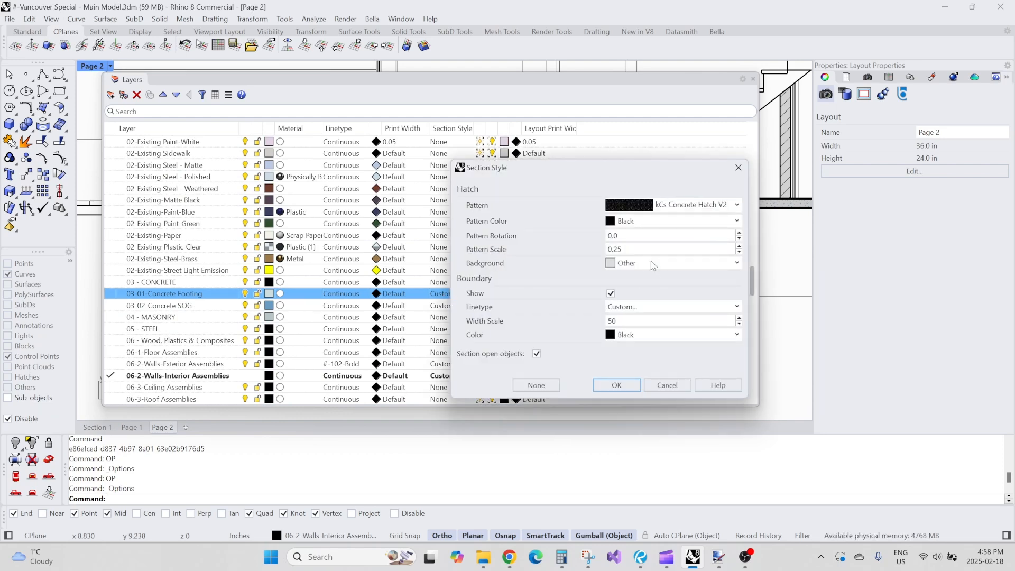
click(654, 305)
click(645, 333)
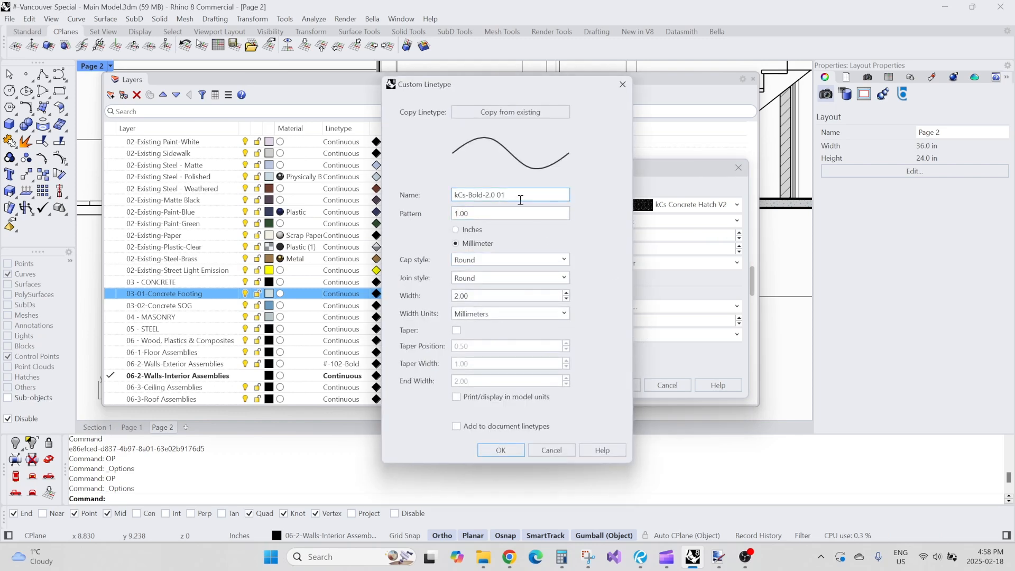
click(511, 112)
click(523, 319)
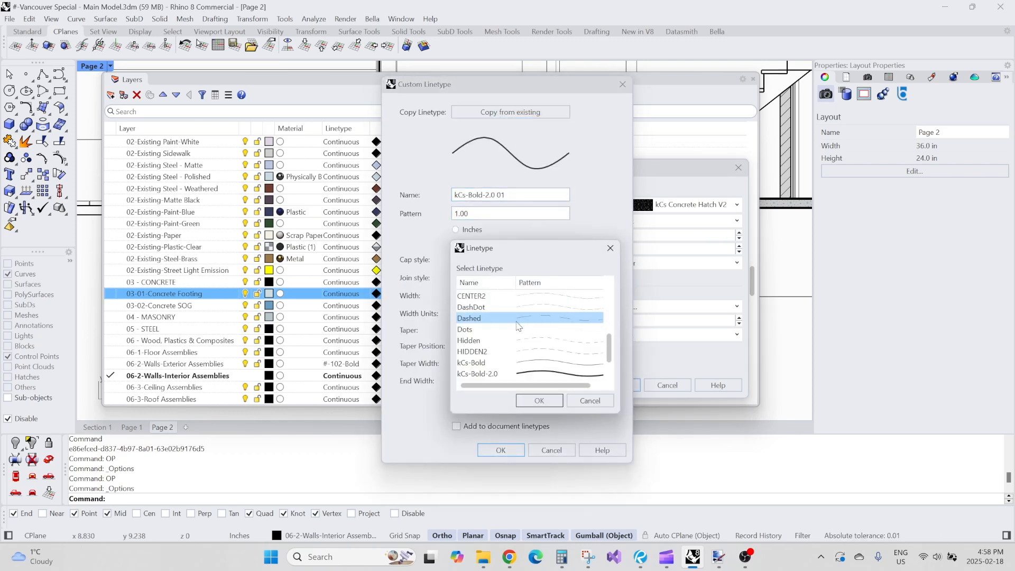
scroll(521, 323, down, 3)
click(511, 329)
click(488, 330)
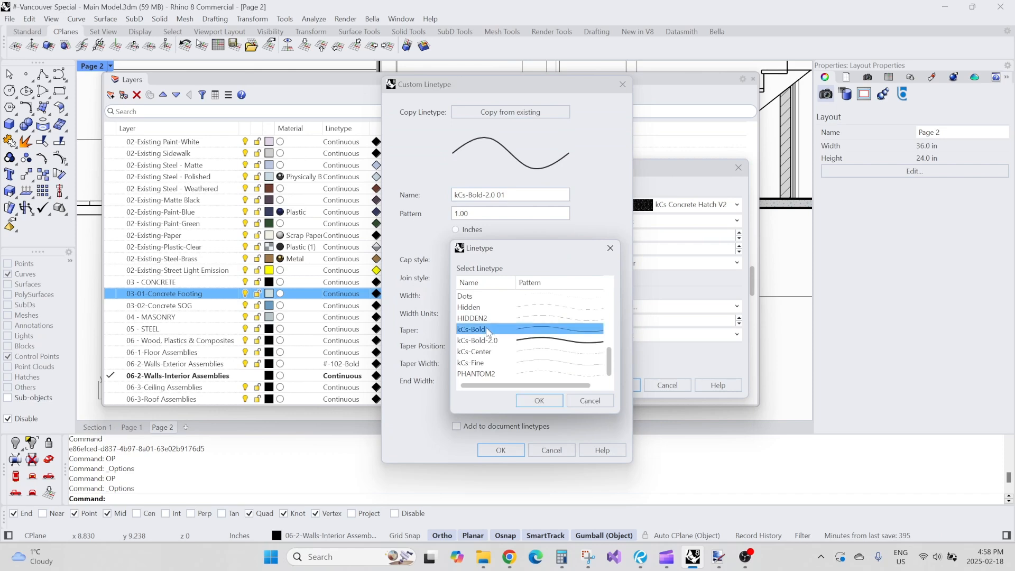
click(540, 401)
click(513, 449)
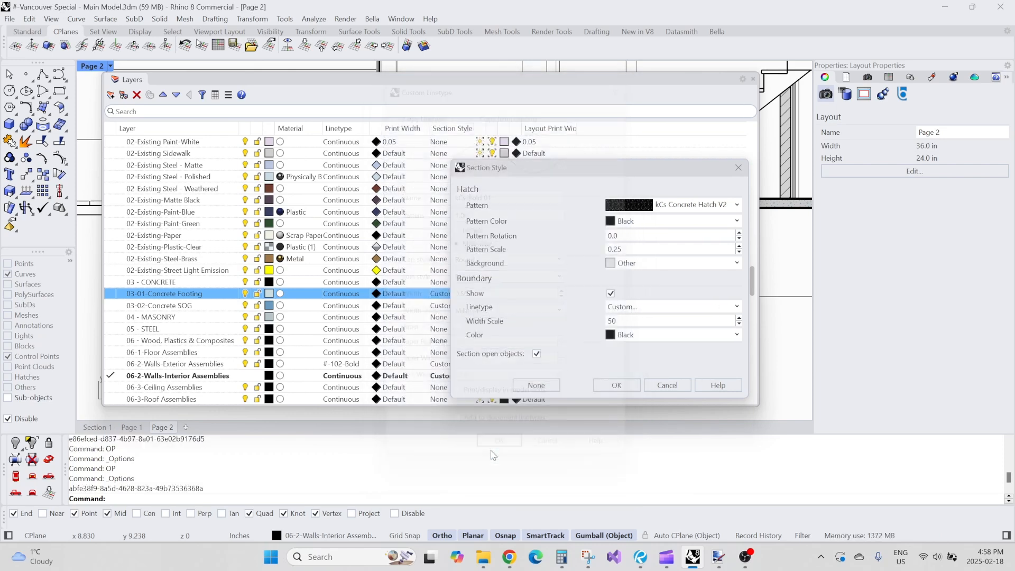
click(608, 390)
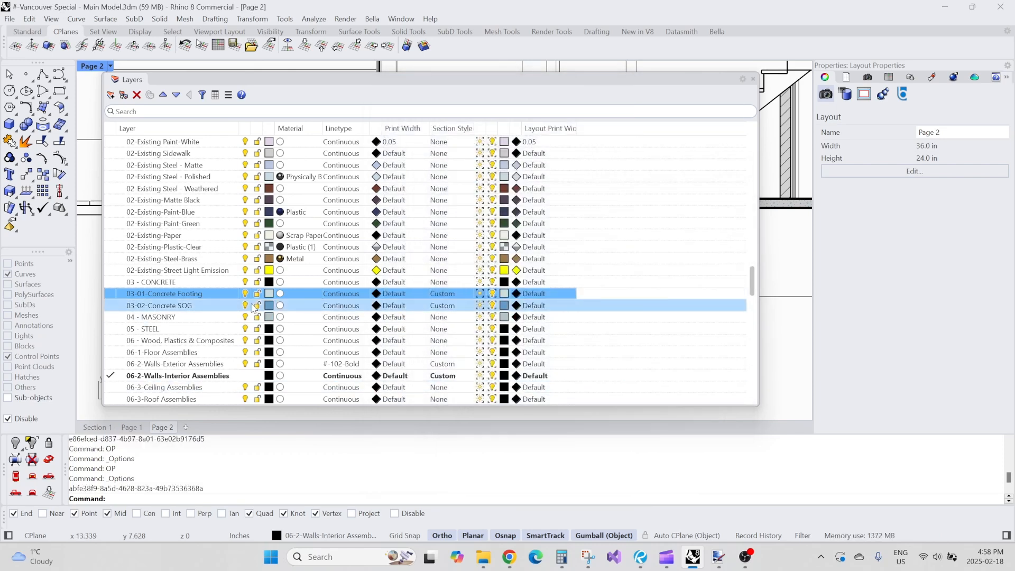
Step: In the 03-02-Concrete SOG layer's section style, confirm a custom light grey background and set the boundary width scale to 50
click(439, 306)
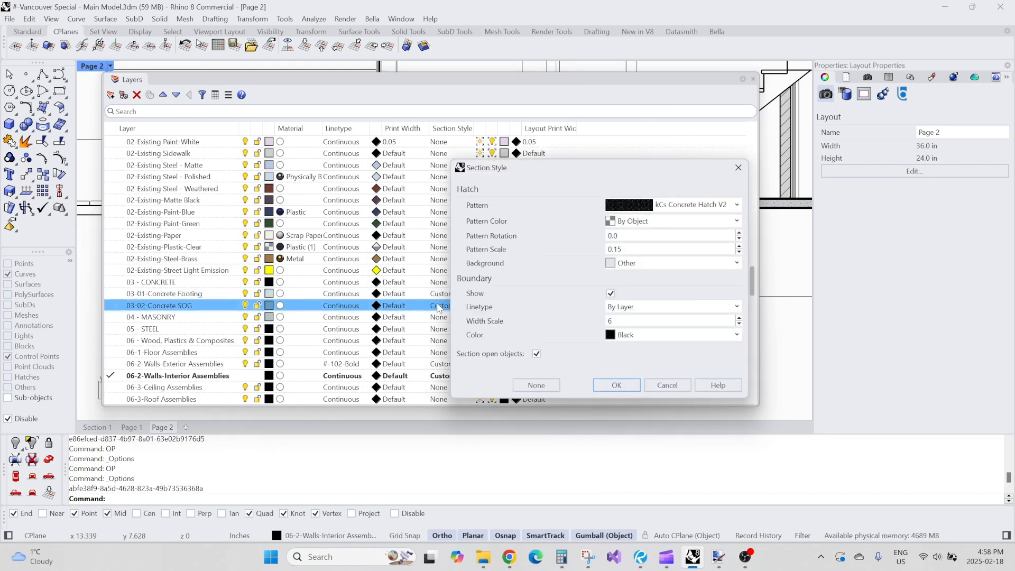
click(634, 263)
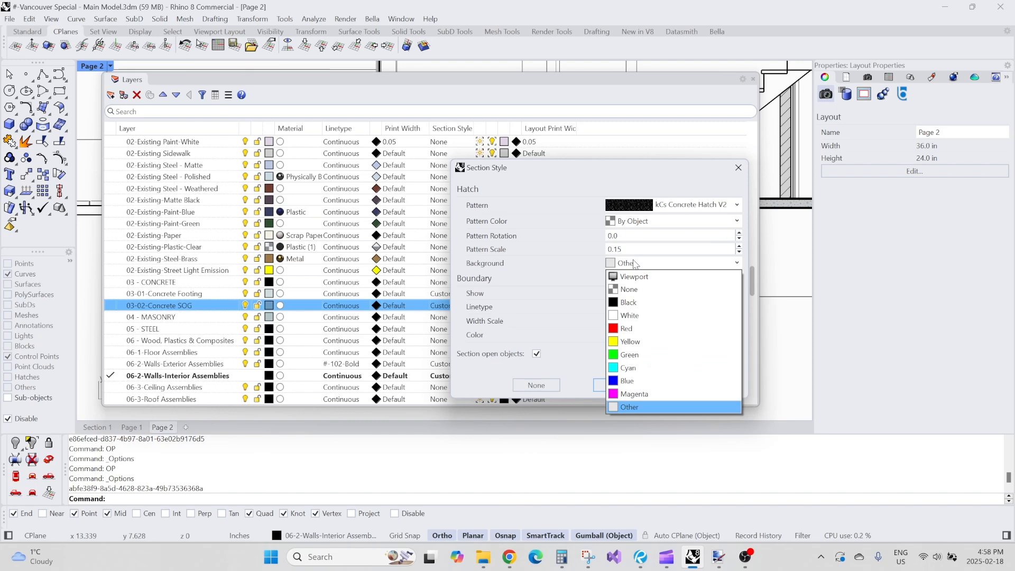
click(637, 405)
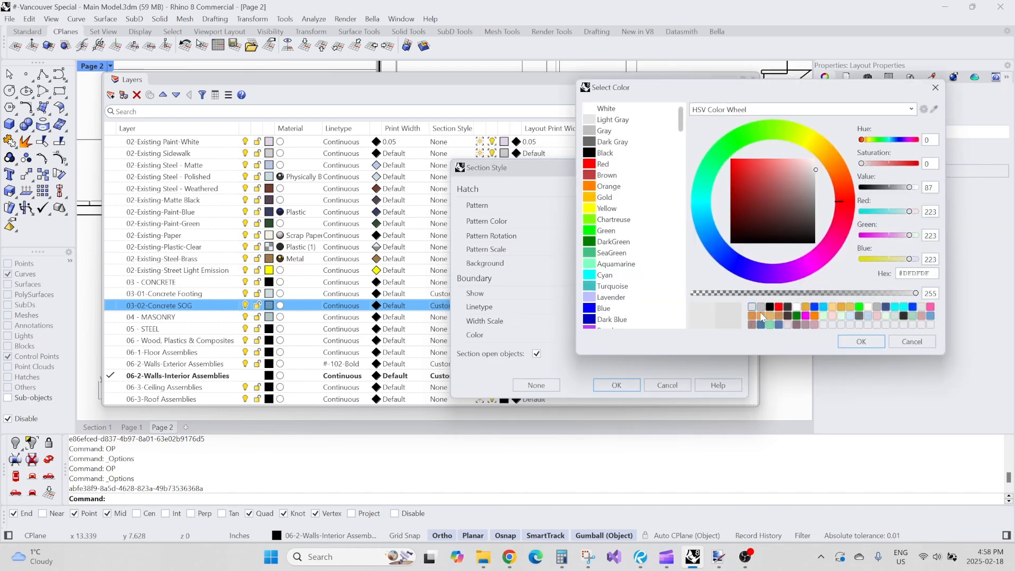
click(862, 341)
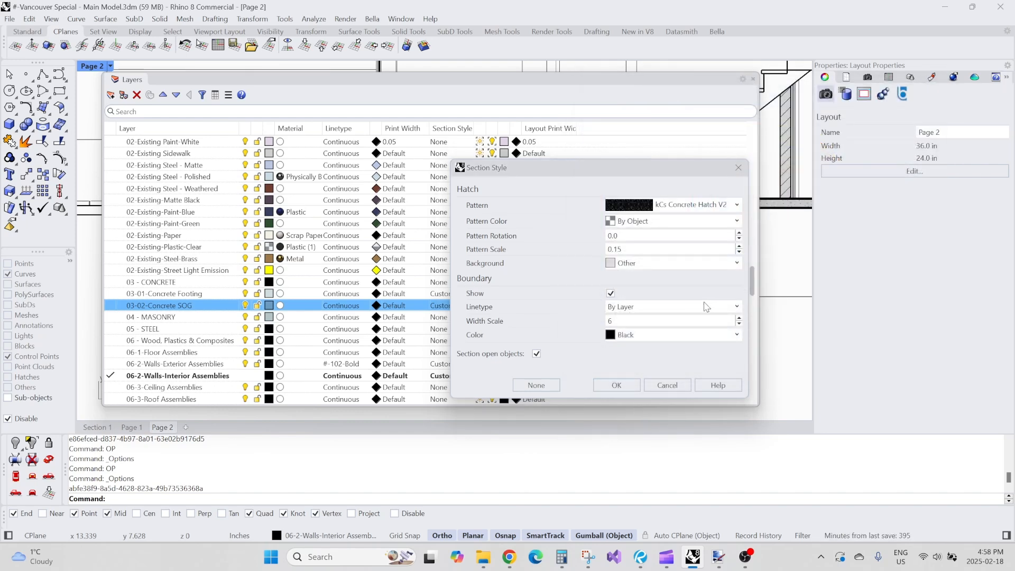
double_click(715, 321)
text(50)
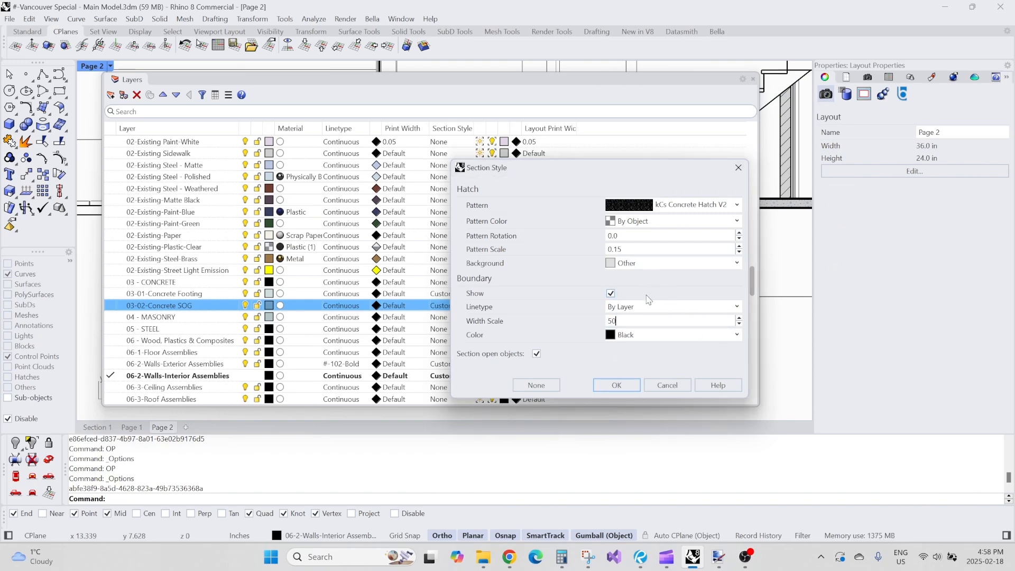
Step: Copy kCs-Bold into a custom boundary linetype for the 03-02-Concrete SOG section style and accept the style
click(649, 307)
click(642, 334)
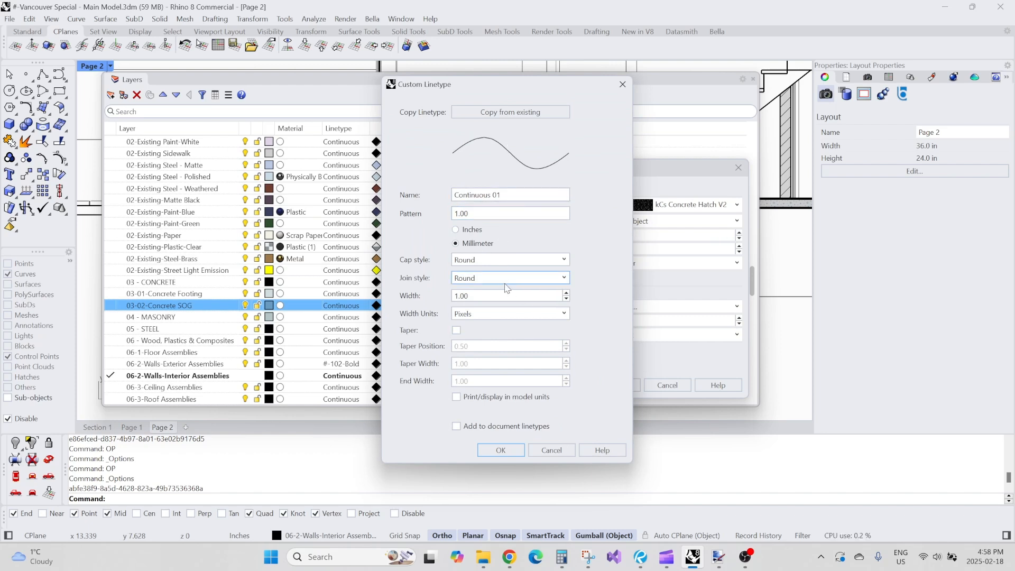
click(511, 112)
scroll(527, 296, down, 3)
click(512, 329)
scroll(491, 331, up, 2)
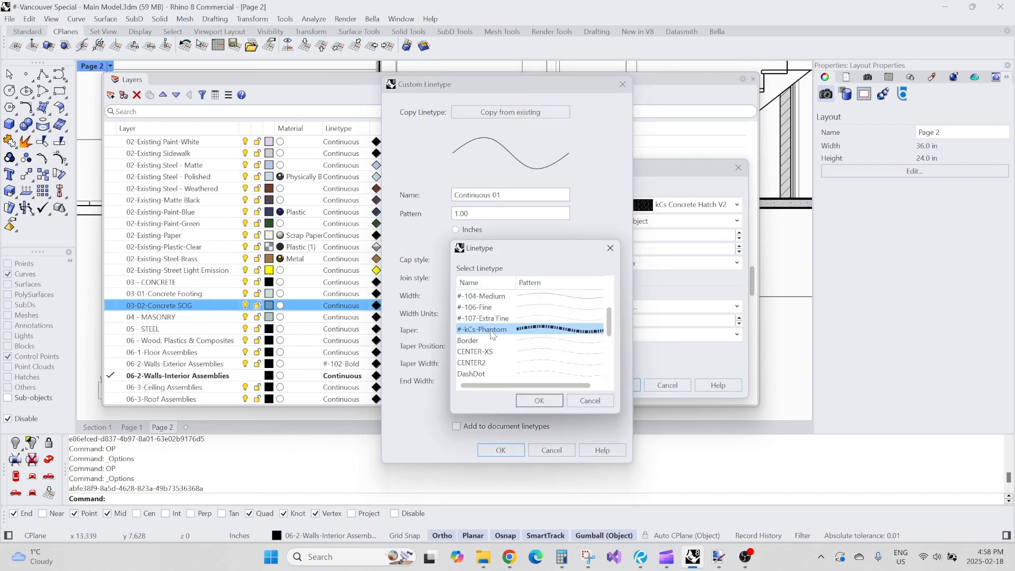
scroll(492, 330, down, 2)
scroll(492, 332, down, 2)
click(482, 330)
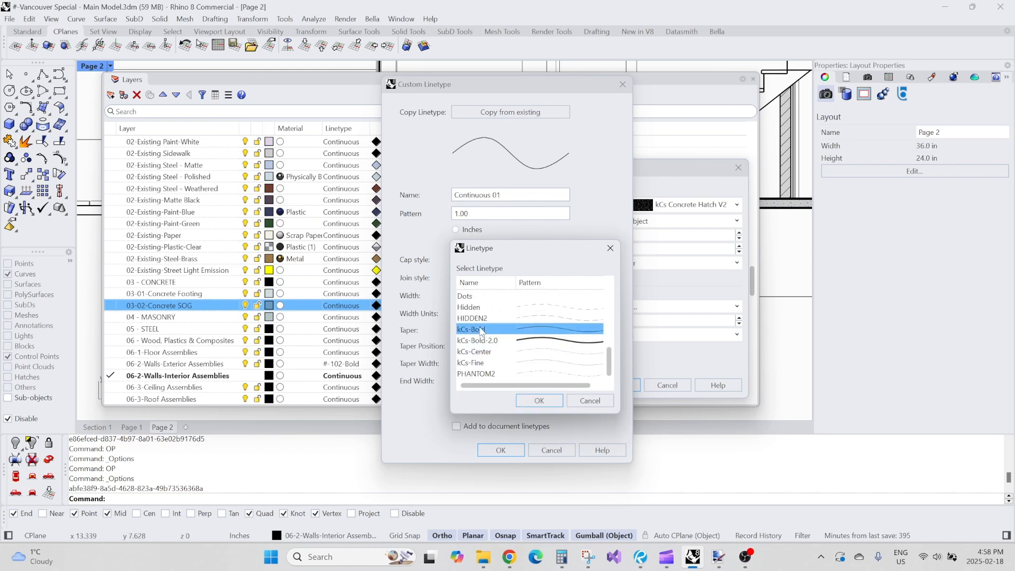
click(540, 400)
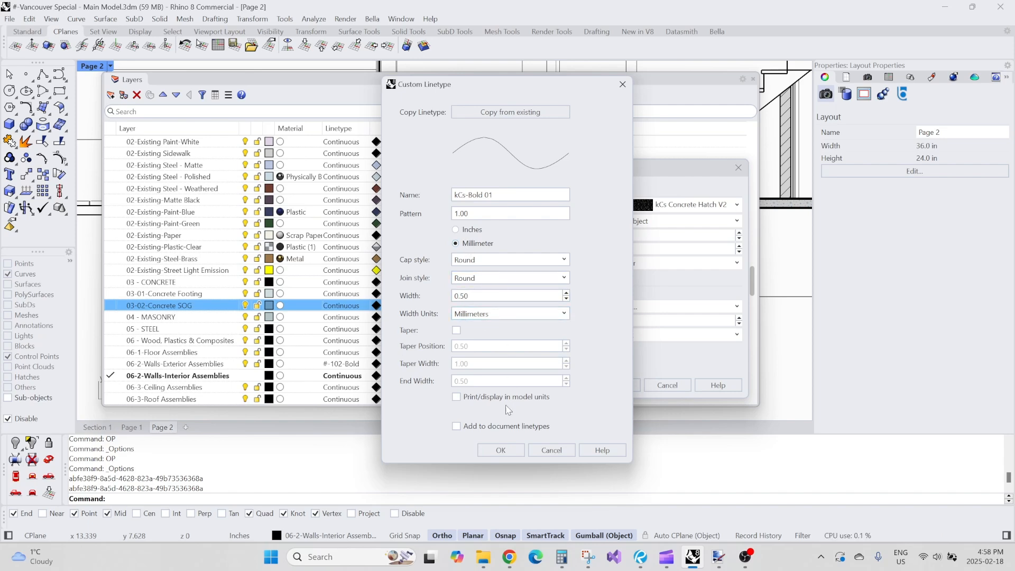
click(501, 451)
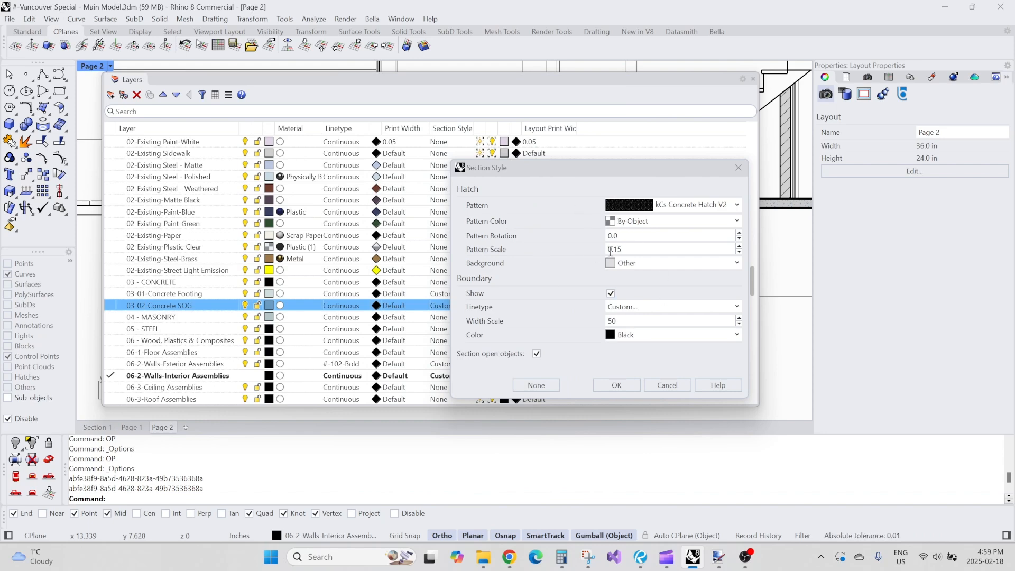
click(617, 385)
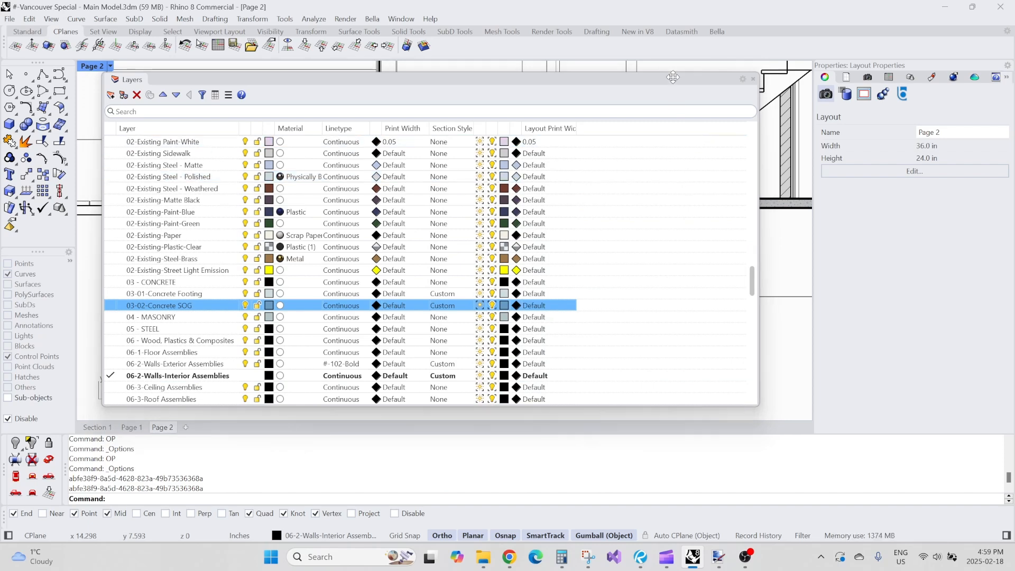
Step: Examine the cut outlines of the concrete footing, foundation wall and slab in the section on Page 2
mouse_move(674, 77)
mouse_down()
mouse_move(661, 109)
mouse_move(0, 27)
mouse_up()
scroll(394, 205, up, 6)
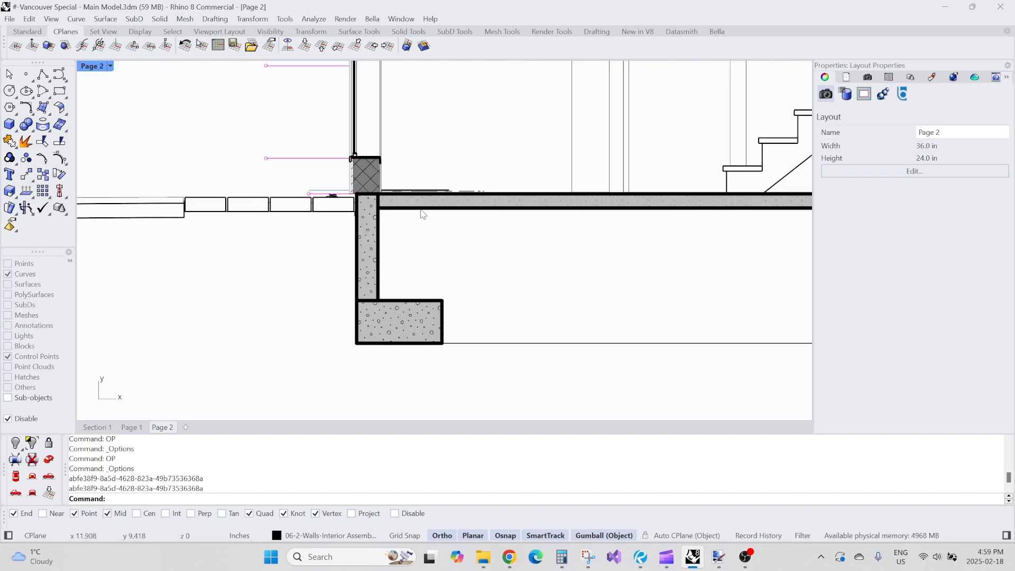
scroll(365, 196, down, 8)
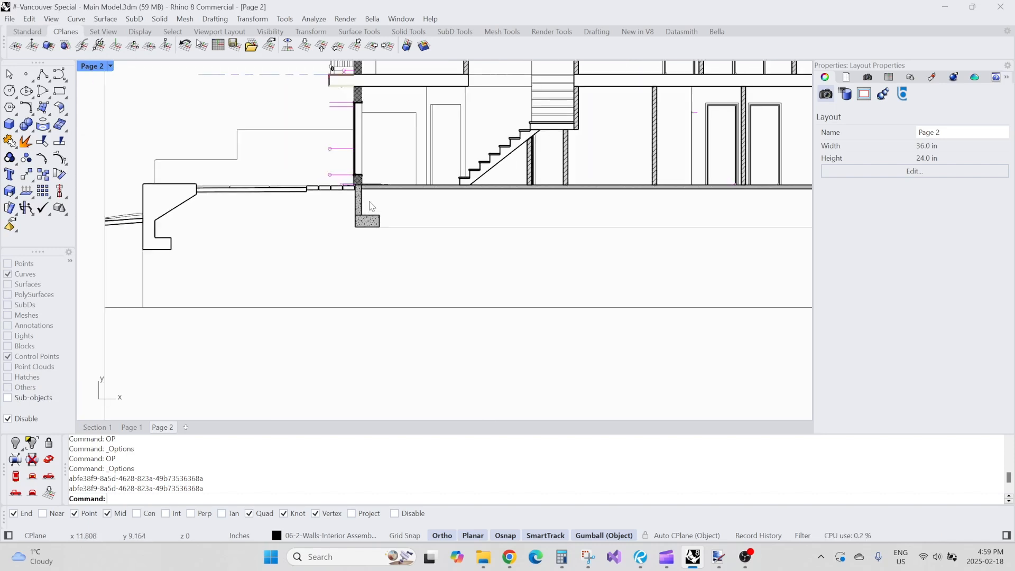
scroll(371, 206, up, 6)
scroll(397, 265, down, 4)
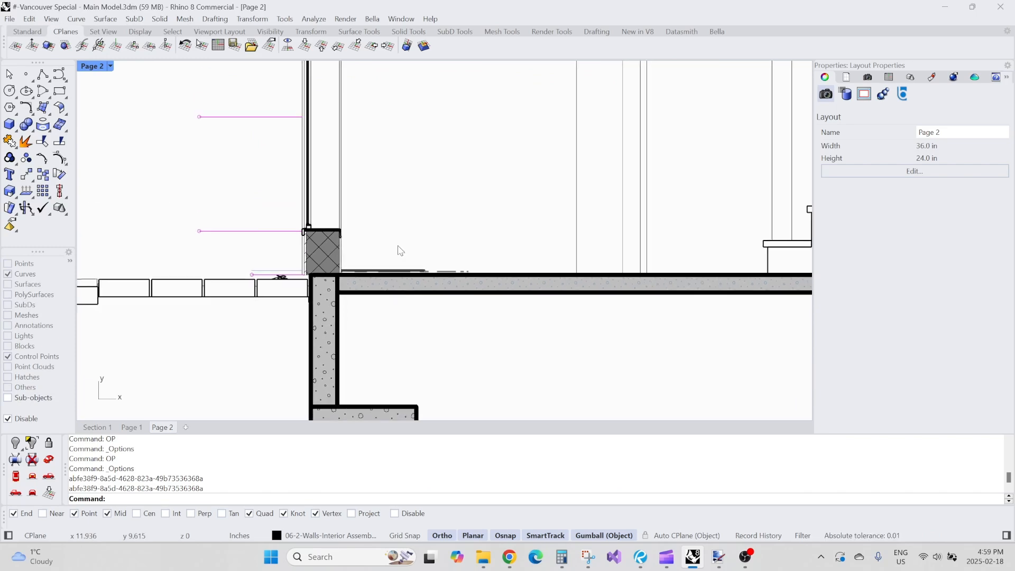
Step: Review the linetypes and print widths of the annotation and detail layers
drag(0, 79, 610, 79)
scroll(272, 226, up, 8)
scroll(274, 226, up, 10)
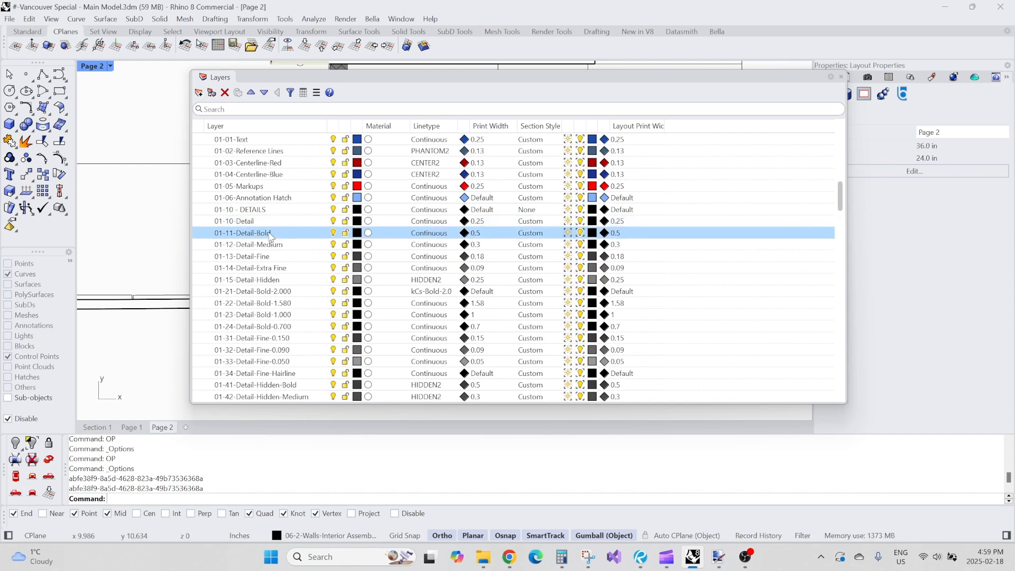
scroll(260, 232, up, 2)
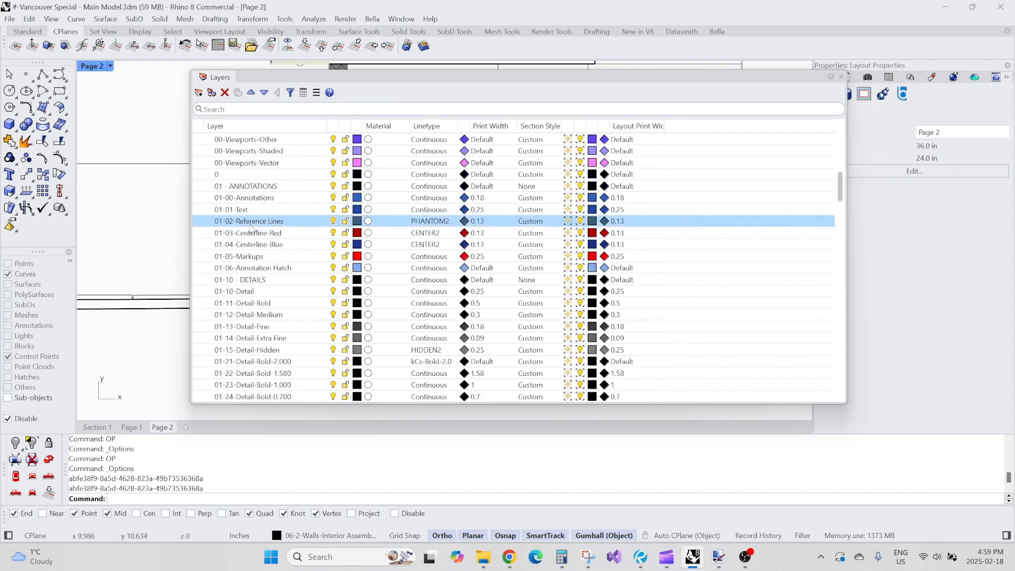
scroll(256, 233, down, 1)
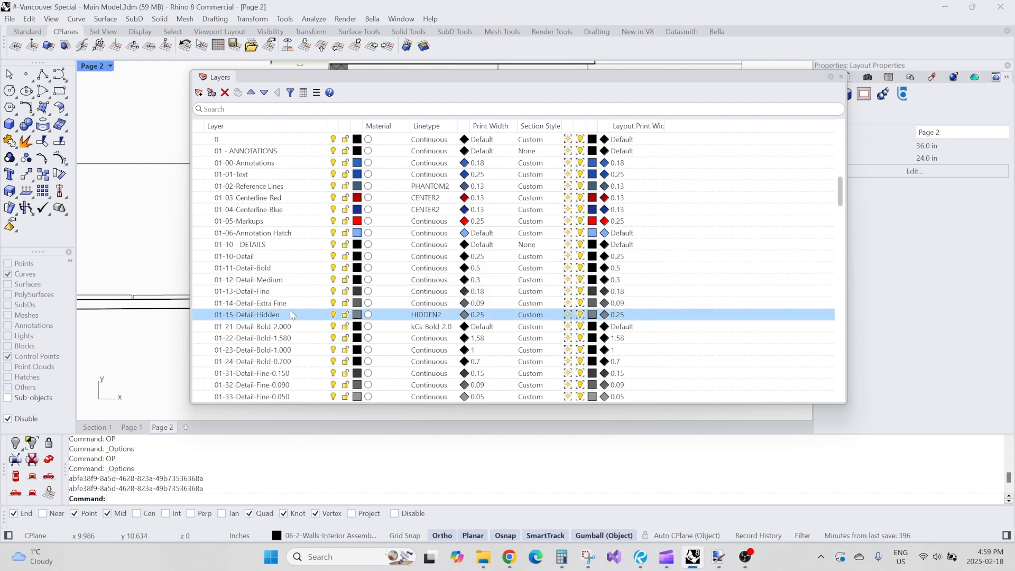
scroll(291, 275, down, 3)
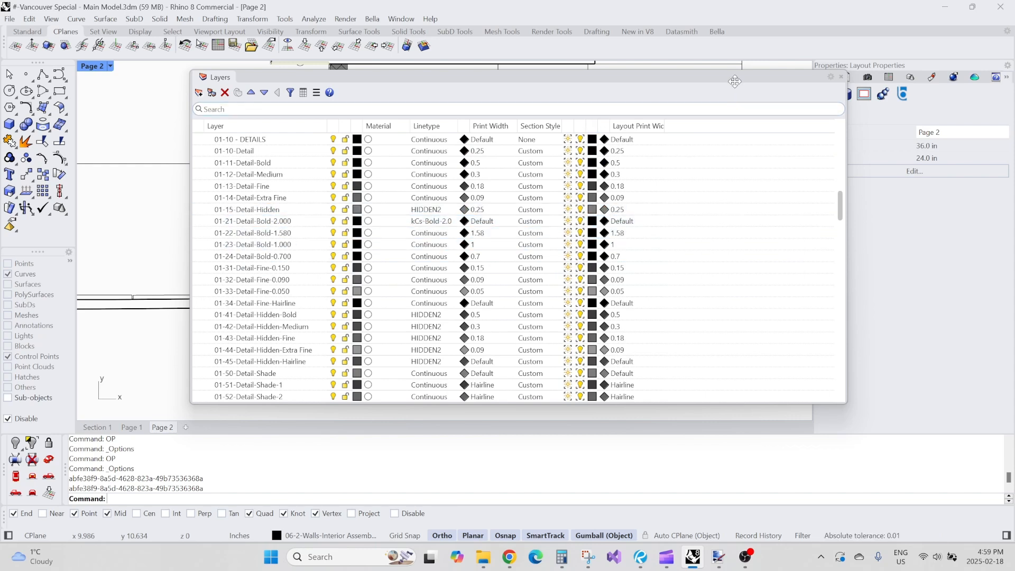
Step: Set the hatch pattern color to Black in the 03-02-Concrete SOG layer's section style and accept it
mouse_move(736, 77)
mouse_down()
mouse_move(573, 137)
mouse_move(0, 57)
mouse_up()
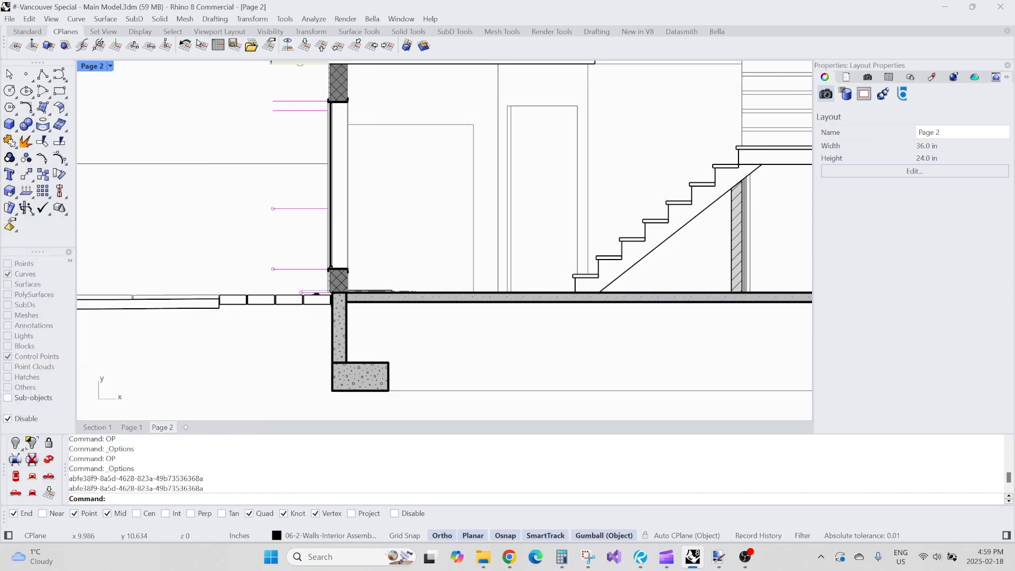
scroll(338, 275, up, 7)
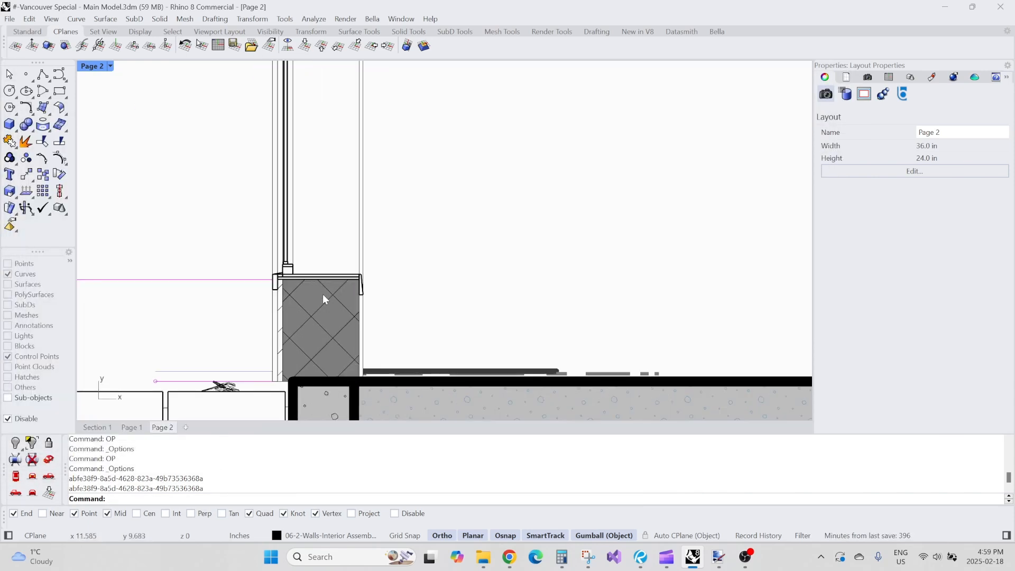
scroll(315, 146, down, 6)
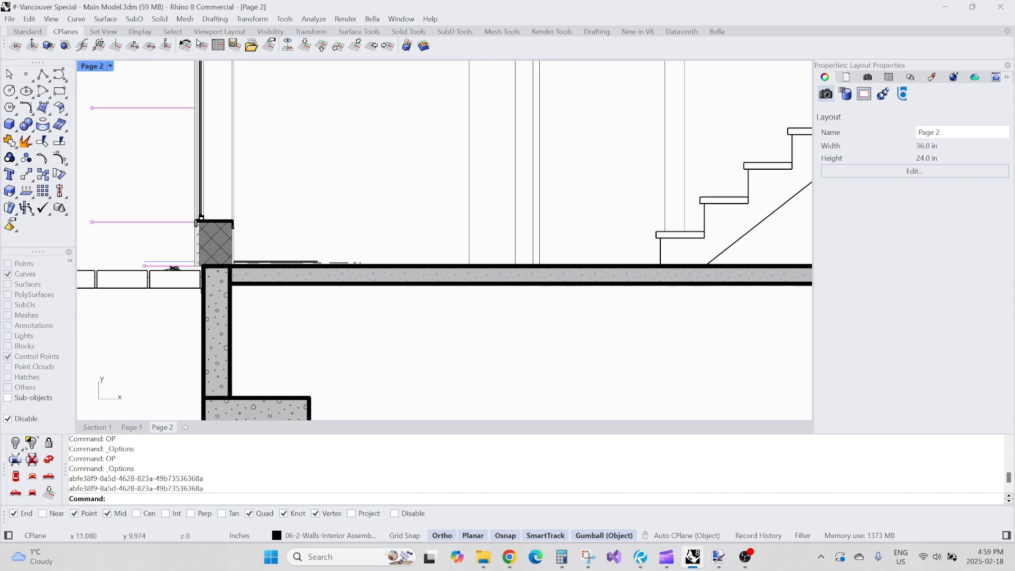
mouse_move(0, 111)
mouse_down()
mouse_move(449, 86)
mouse_move(402, 83)
mouse_up()
scroll(304, 280, down, 1)
scroll(305, 284, down, 15)
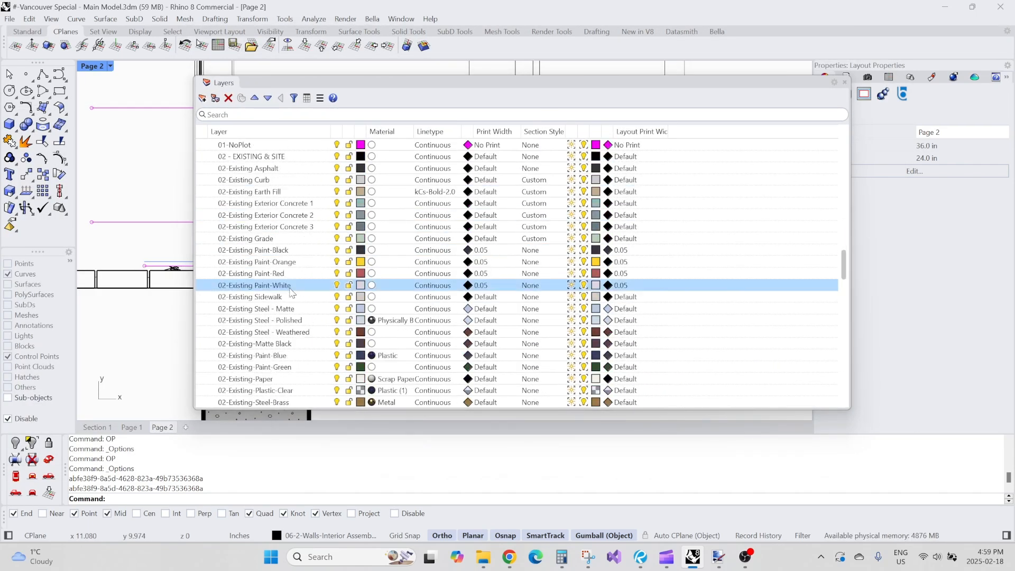
scroll(290, 294, down, 1)
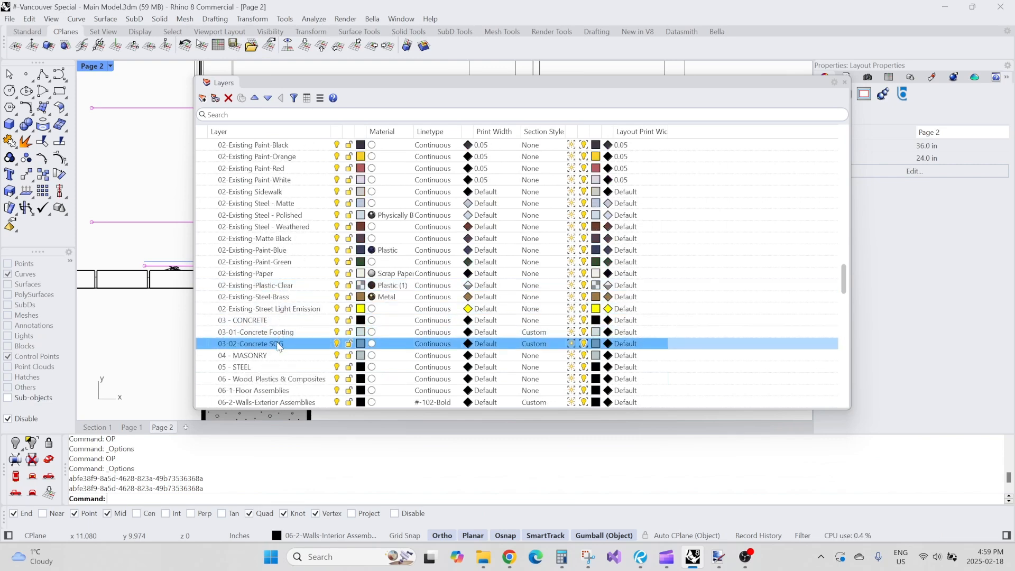
click(537, 344)
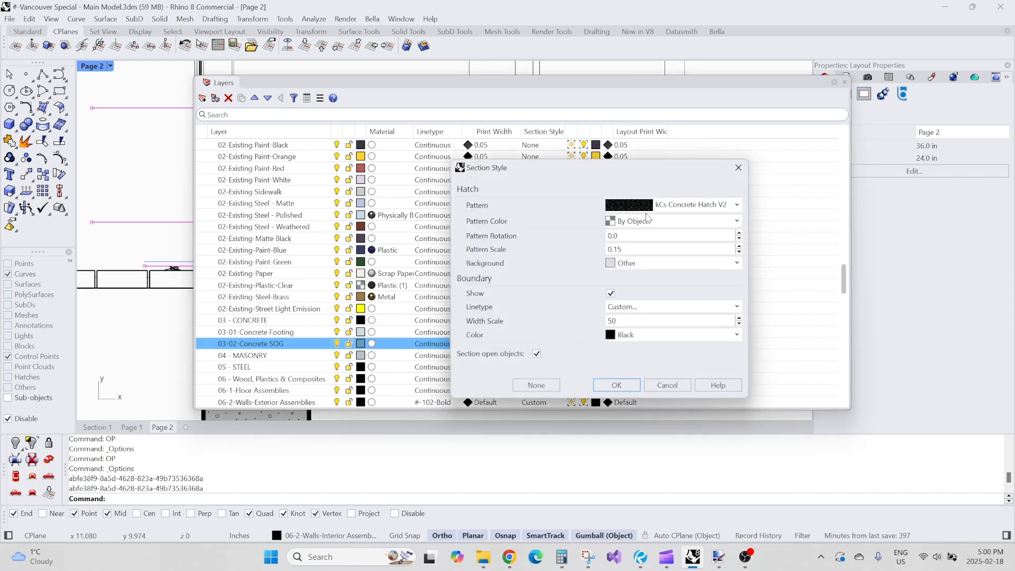
click(641, 222)
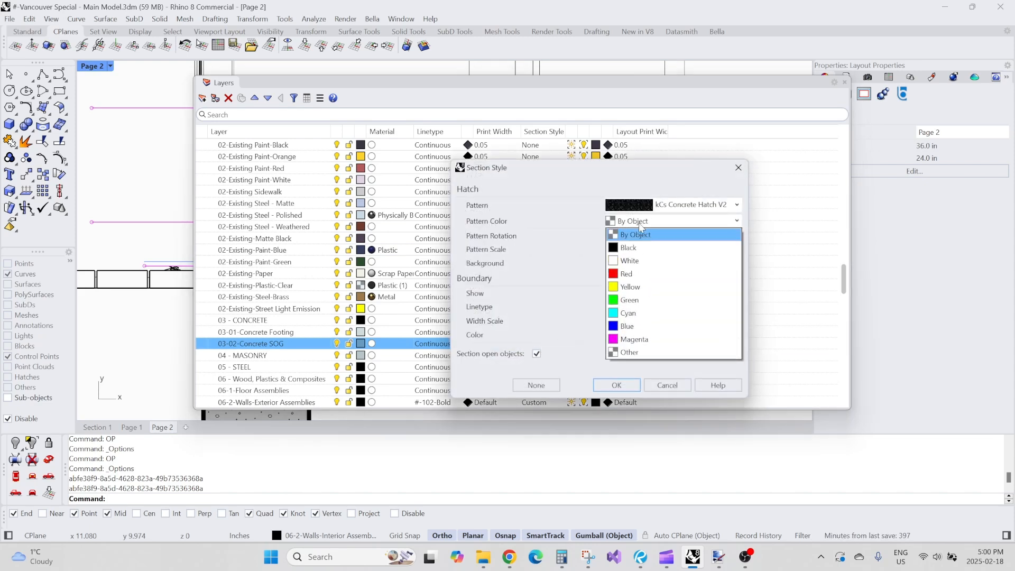
click(635, 241)
click(624, 385)
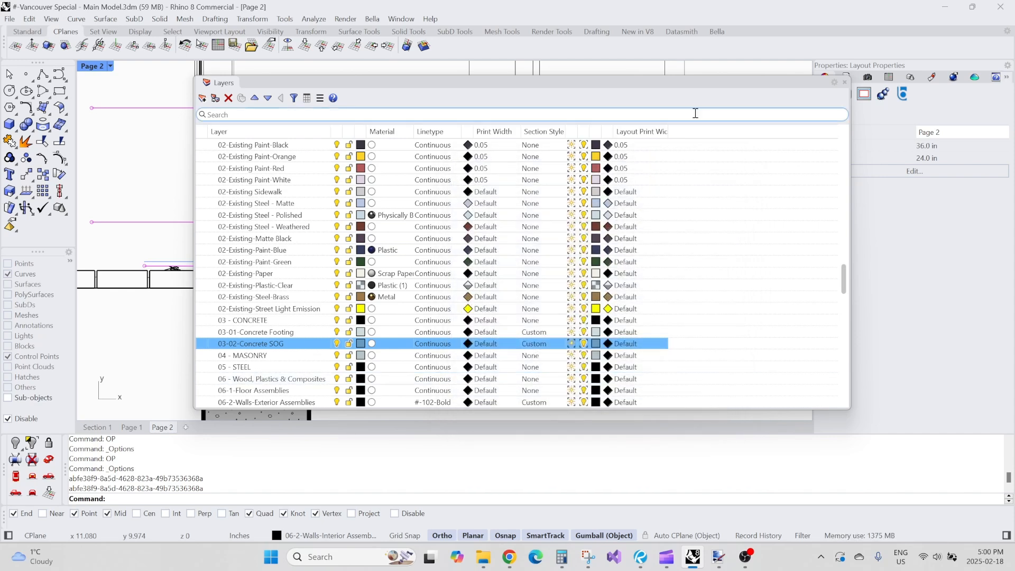
Step: Examine the concrete hatching and cut outlines across the whole building section on Page 2
mouse_move(714, 82)
mouse_down()
mouse_move(524, 118)
mouse_move(0, 119)
mouse_up()
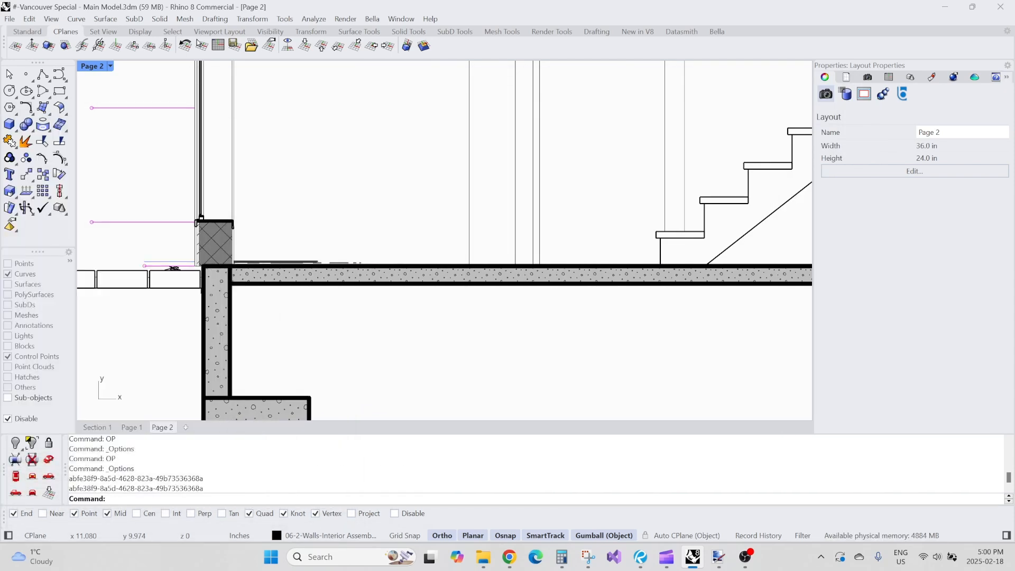
scroll(297, 215, down, 6)
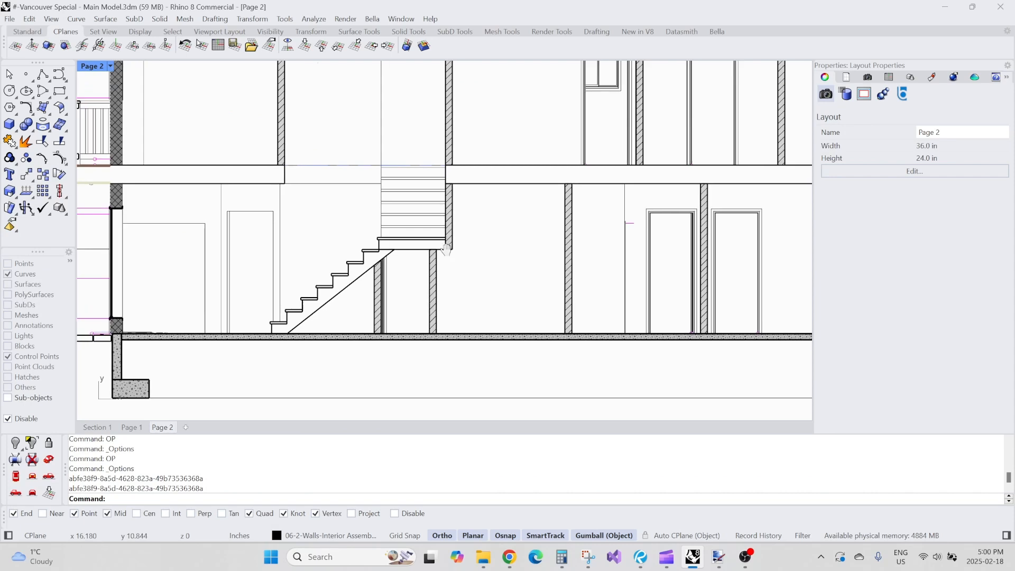
scroll(390, 260, down, 3)
scroll(413, 255, up, 2)
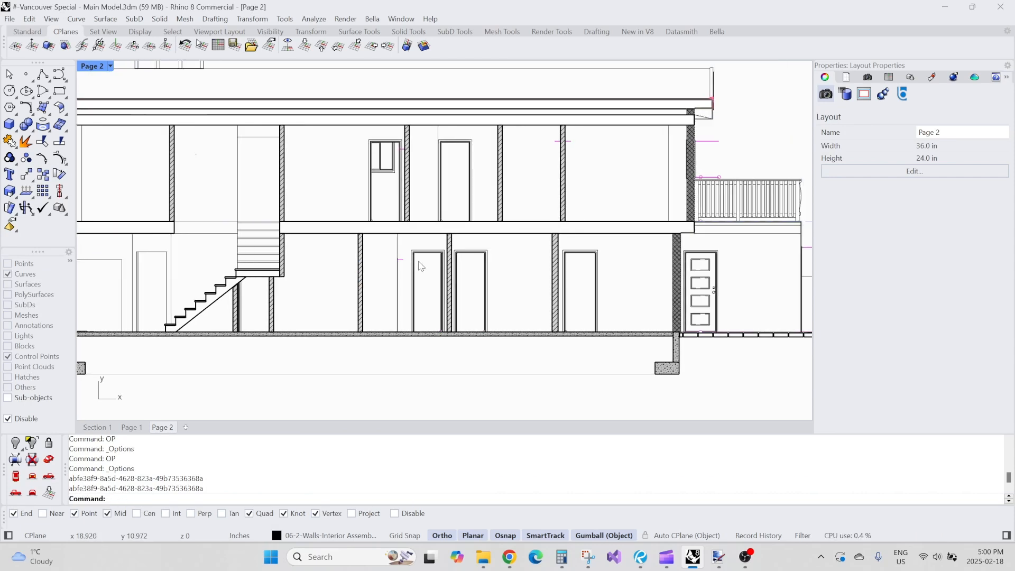
scroll(433, 266, down, 2)
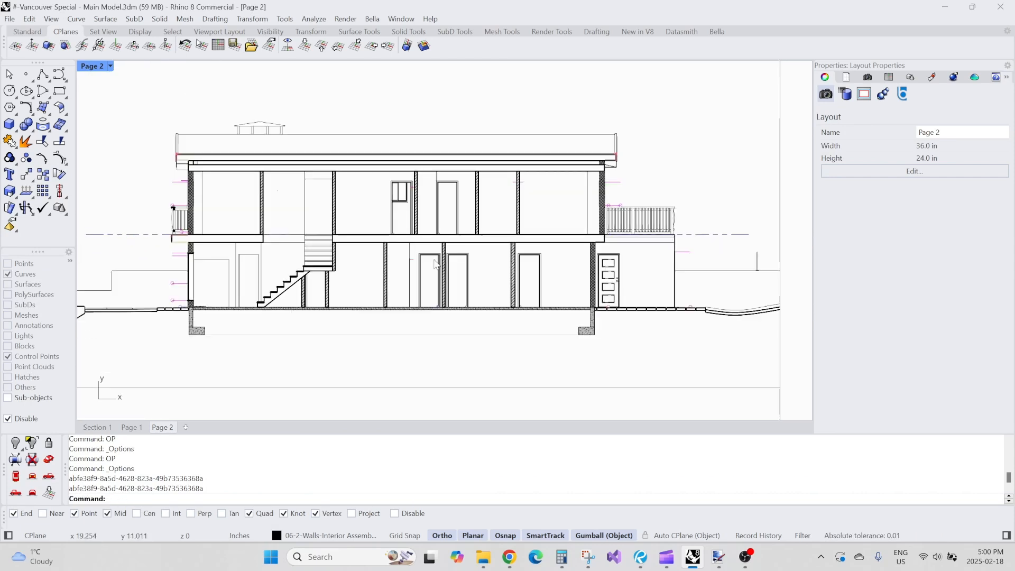
scroll(355, 291, up, 6)
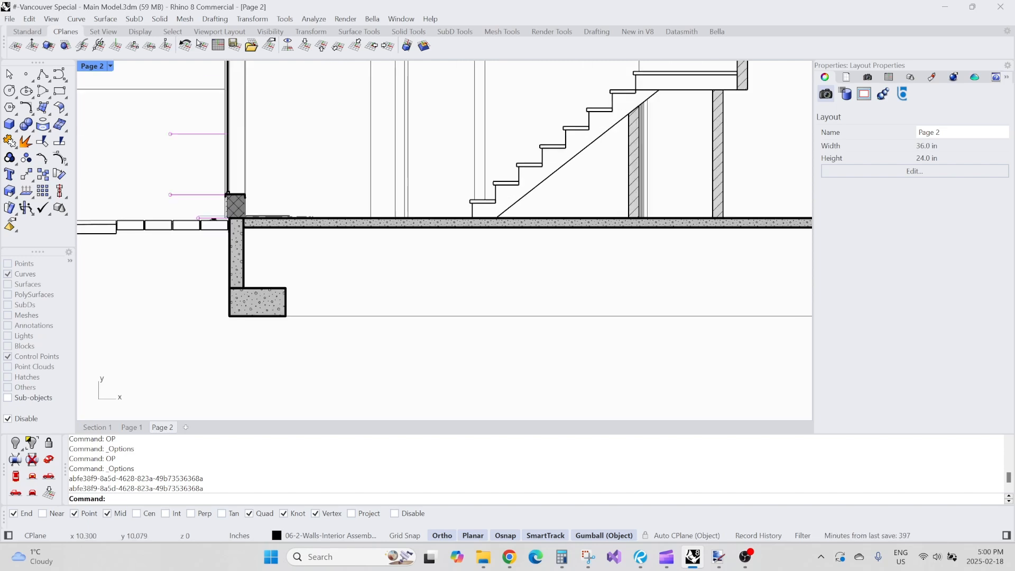
Step: Set the hatch pattern to EARTH in the 02-Existing Earth Fill layer's section style
drag(0, 106, 285, 60)
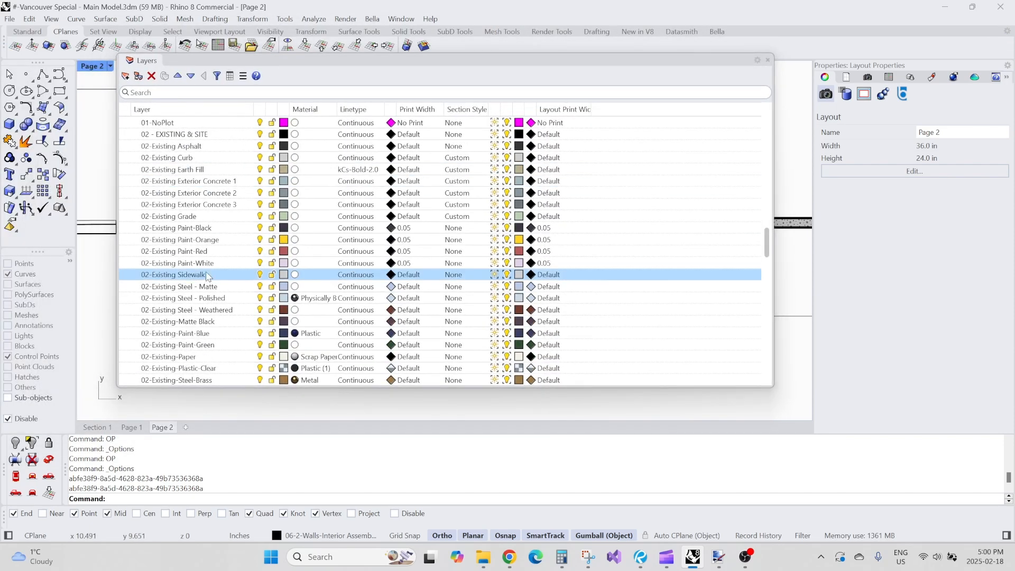
click(206, 170)
scroll(338, 225, up, 3)
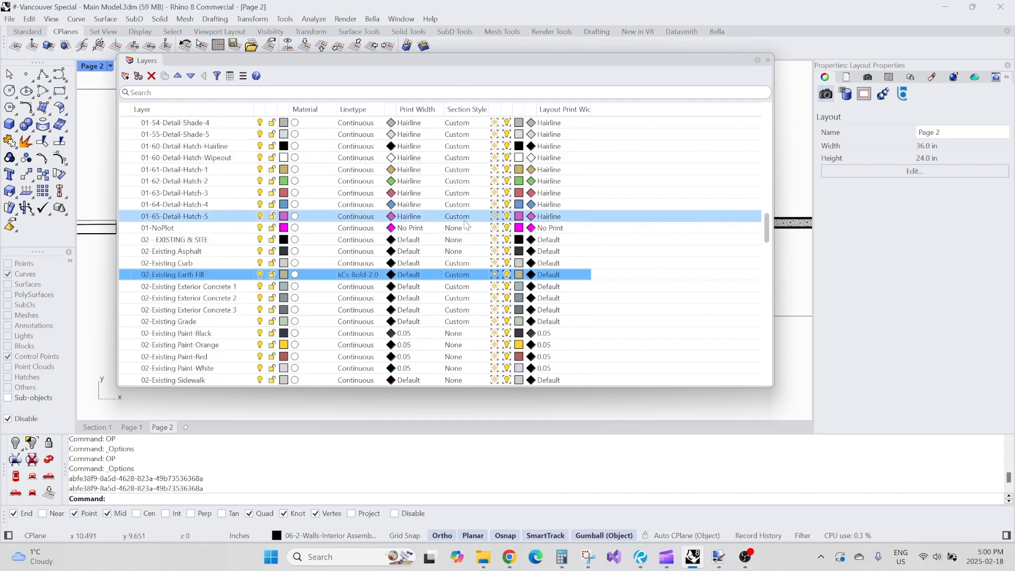
click(450, 275)
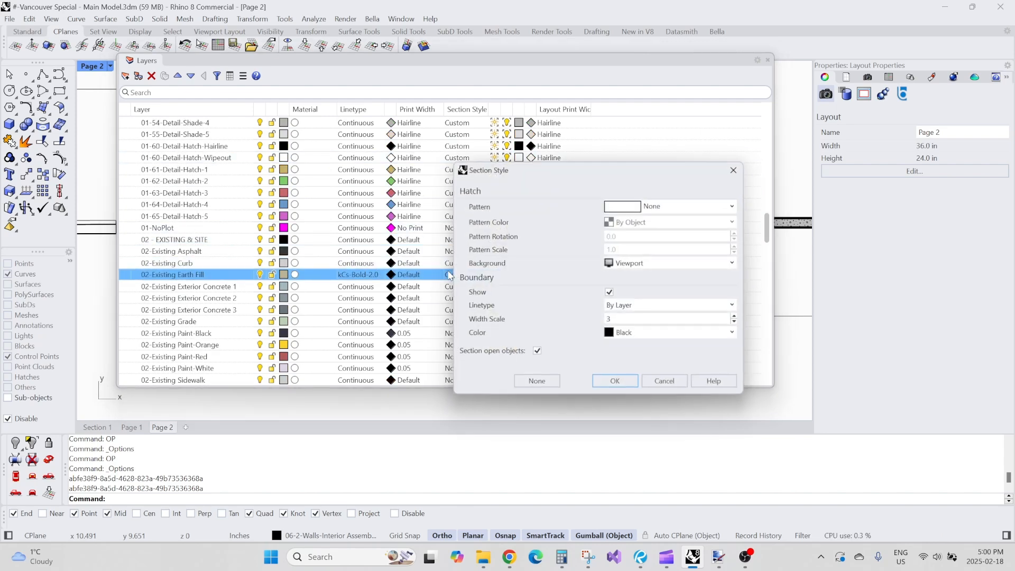
click(688, 207)
mouse_move(739, 259)
mouse_down()
mouse_move(739, 300)
mouse_move(742, 237)
mouse_move(741, 275)
mouse_move(738, 258)
mouse_up()
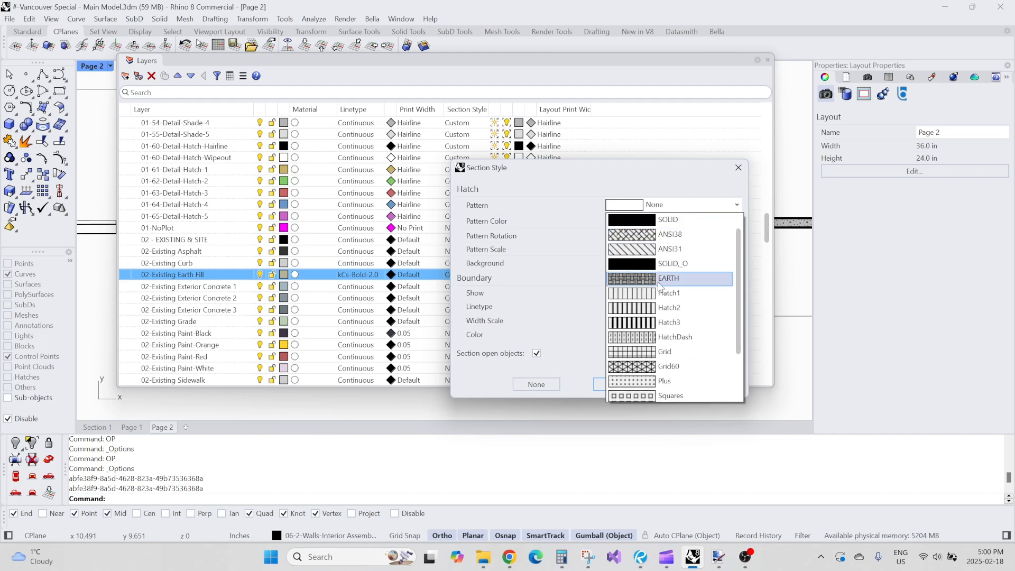
click(661, 282)
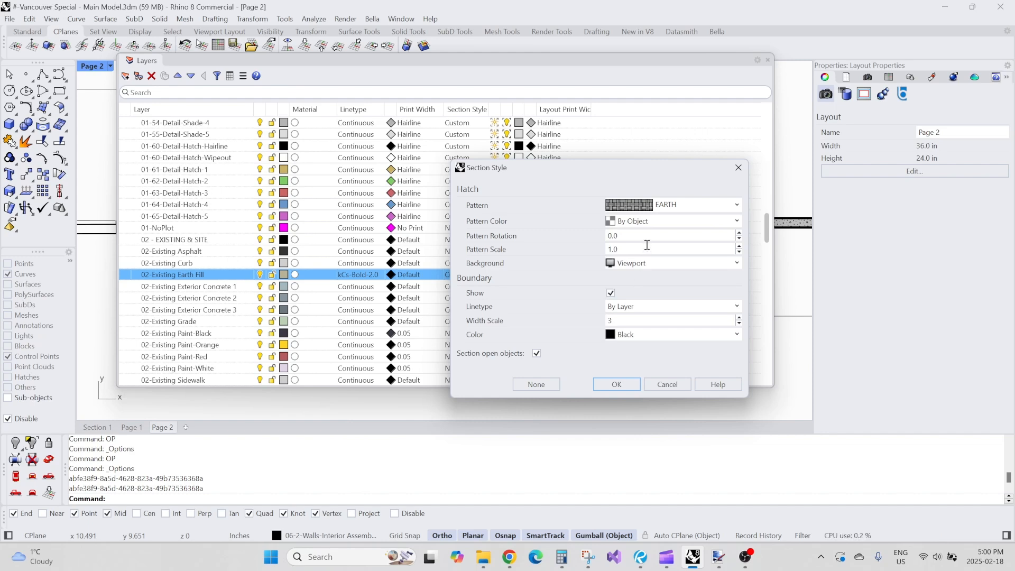
Step: Give the earth hatch a custom medium gray pattern color, #828282
click(652, 222)
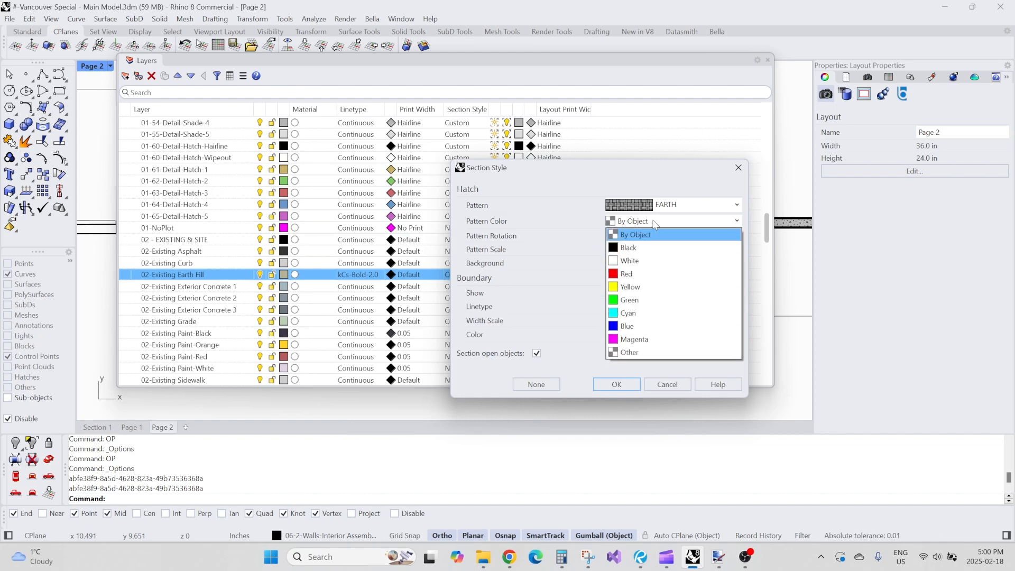
click(635, 232)
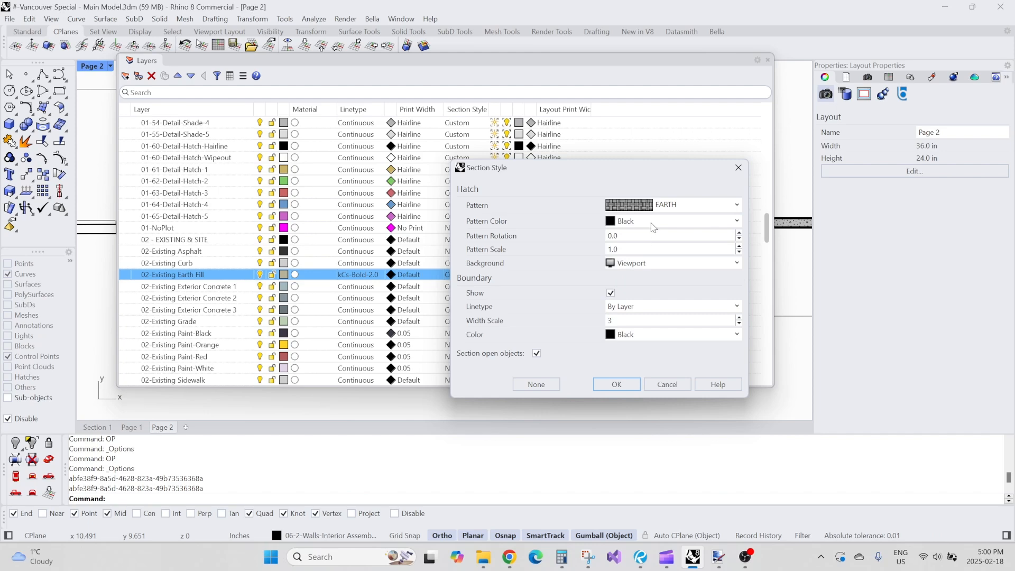
click(655, 227)
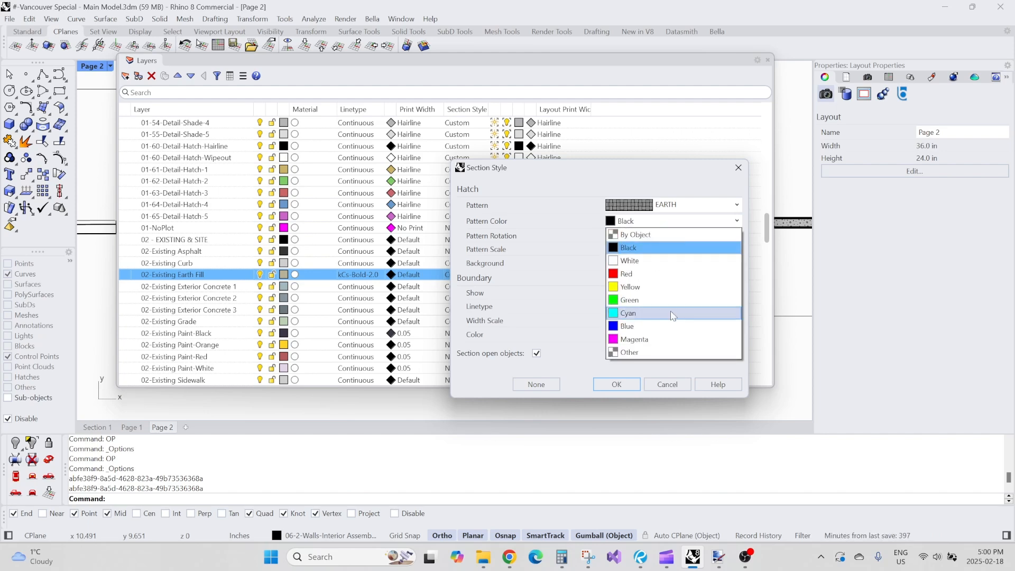
click(658, 349)
click(613, 141)
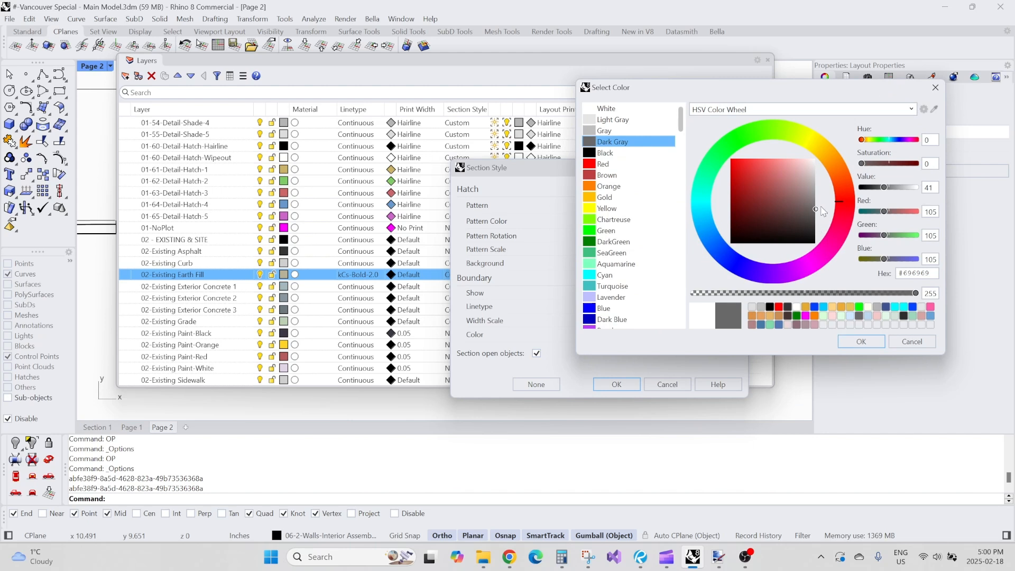
drag(810, 213, 823, 205)
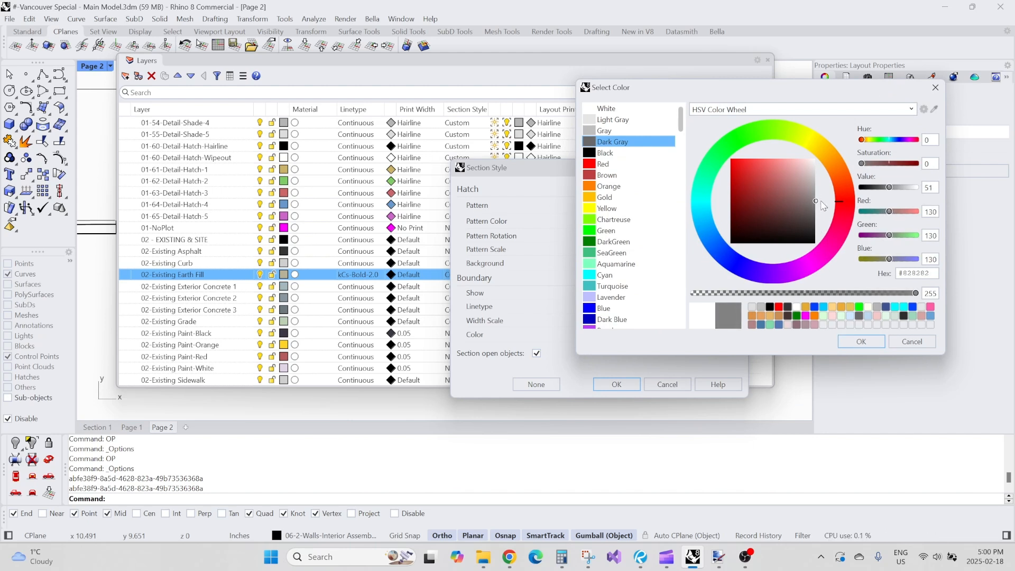
click(858, 343)
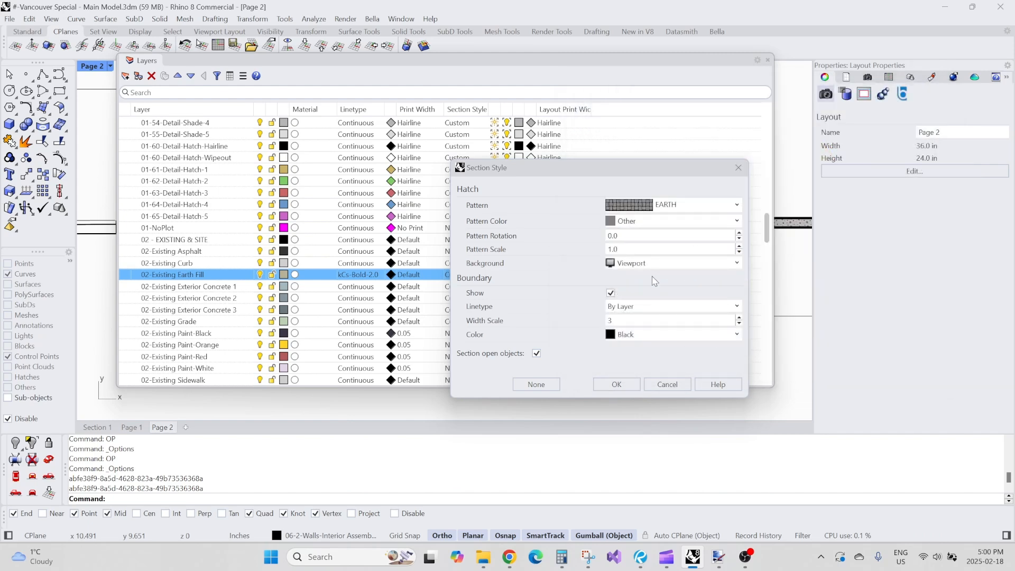
Step: Set the section boundary's width scale to 50 and switch its linetype to a custom one
double_click(681, 321)
text(50)
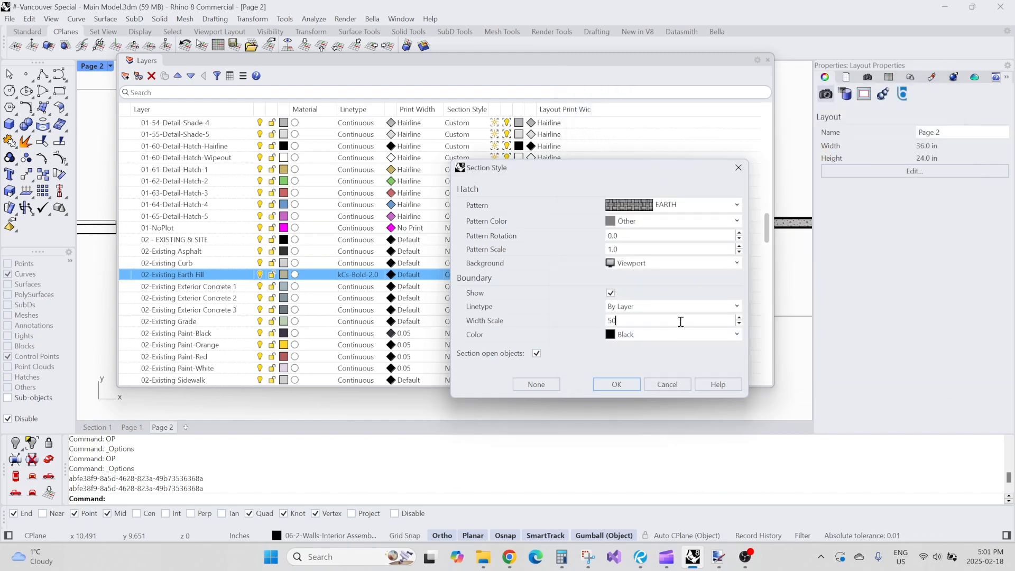
click(650, 308)
click(644, 335)
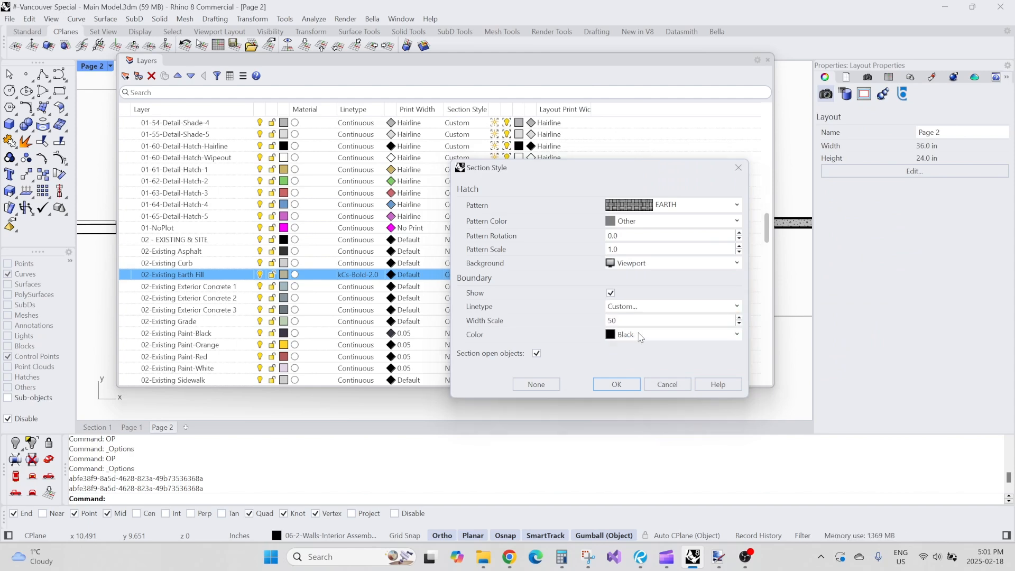
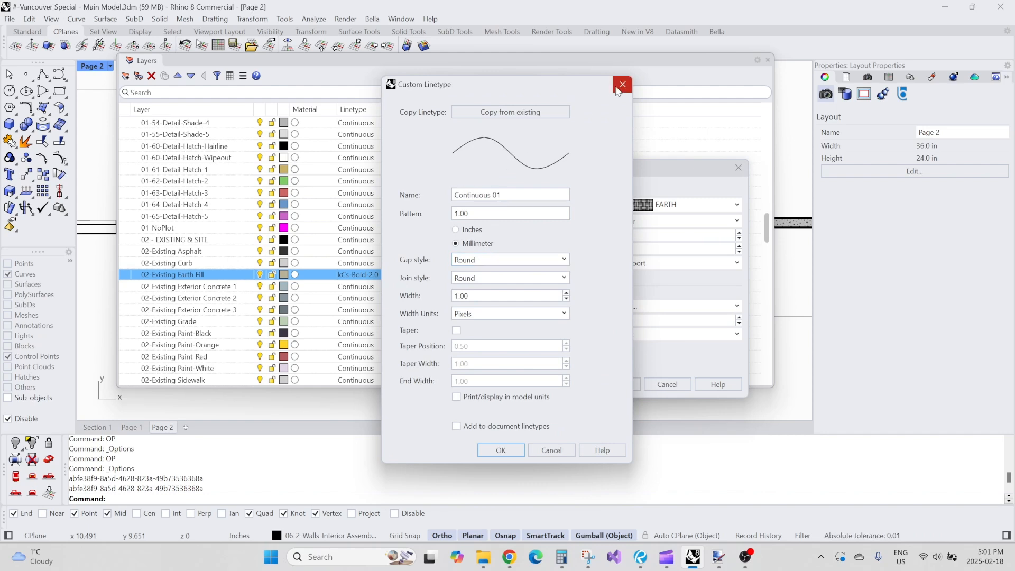
click(556, 109)
scroll(612, 344, up, 3)
mouse_move(612, 344)
mouse_down()
mouse_move(613, 365)
mouse_move(619, 305)
mouse_move(620, 356)
mouse_up()
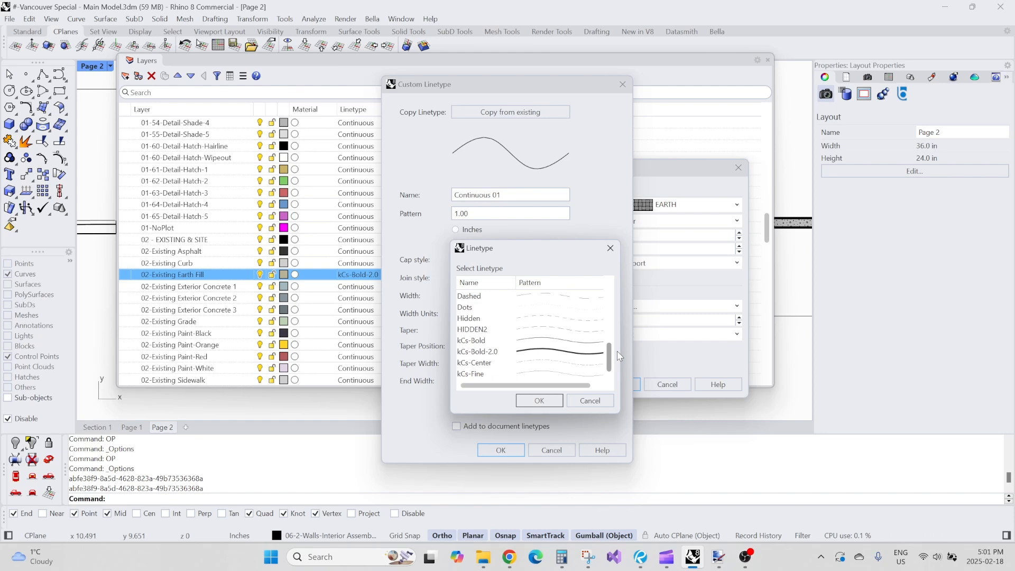
click(539, 401)
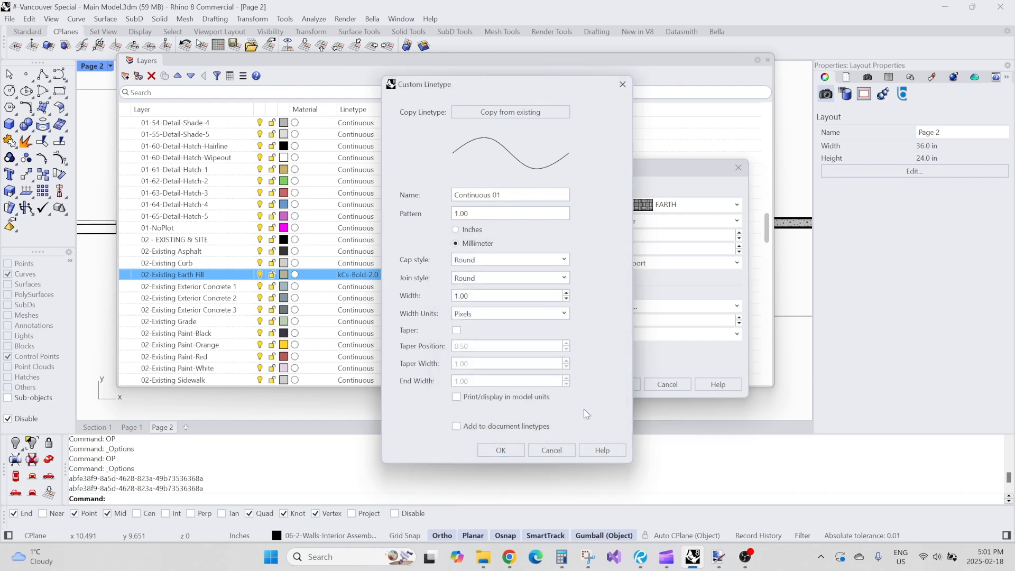
Step: Name the custom linetype kCs-Hairline and include it in the document linetypes
click(511, 197)
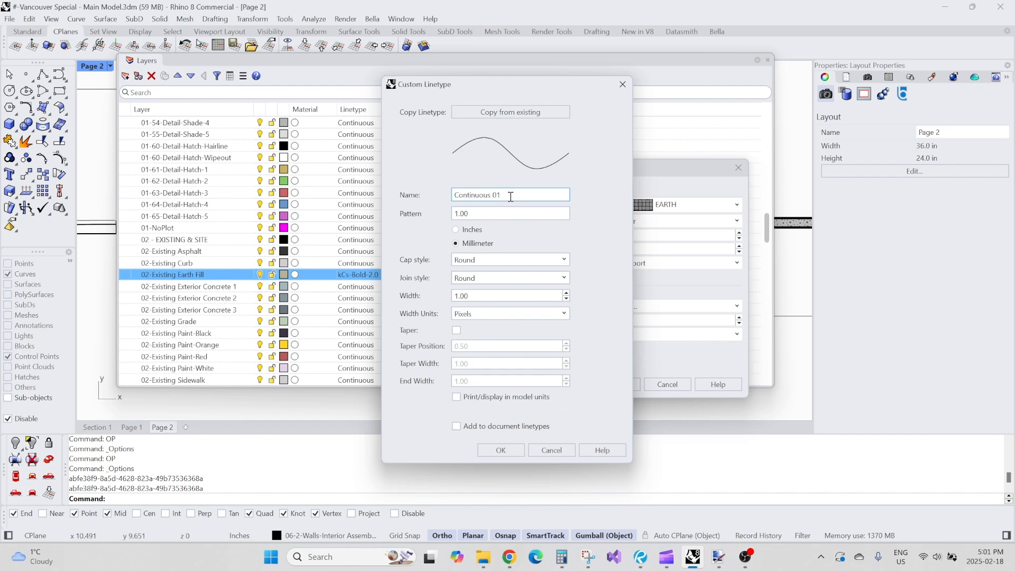
drag(510, 197, 438, 199)
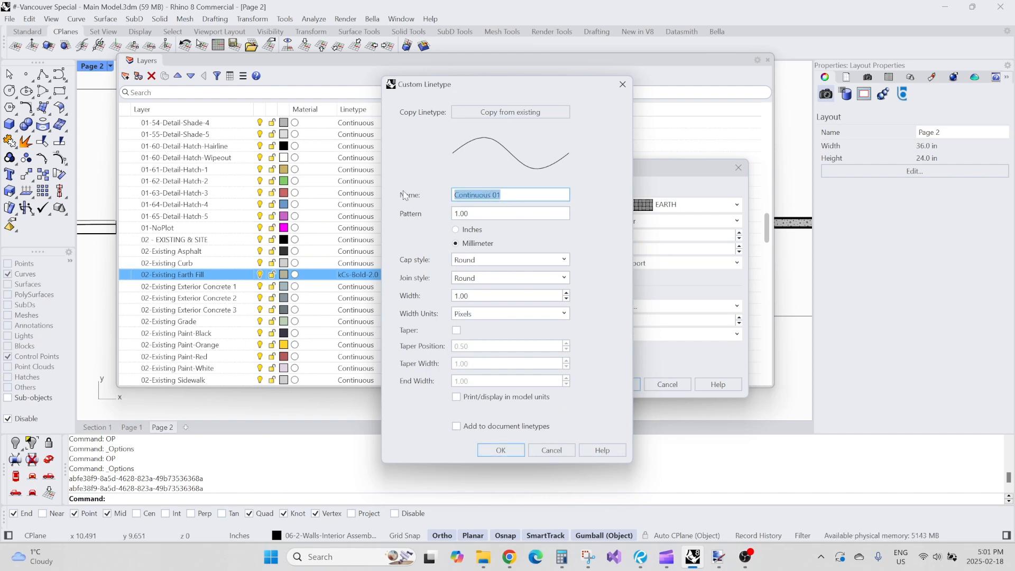
text(kCs)
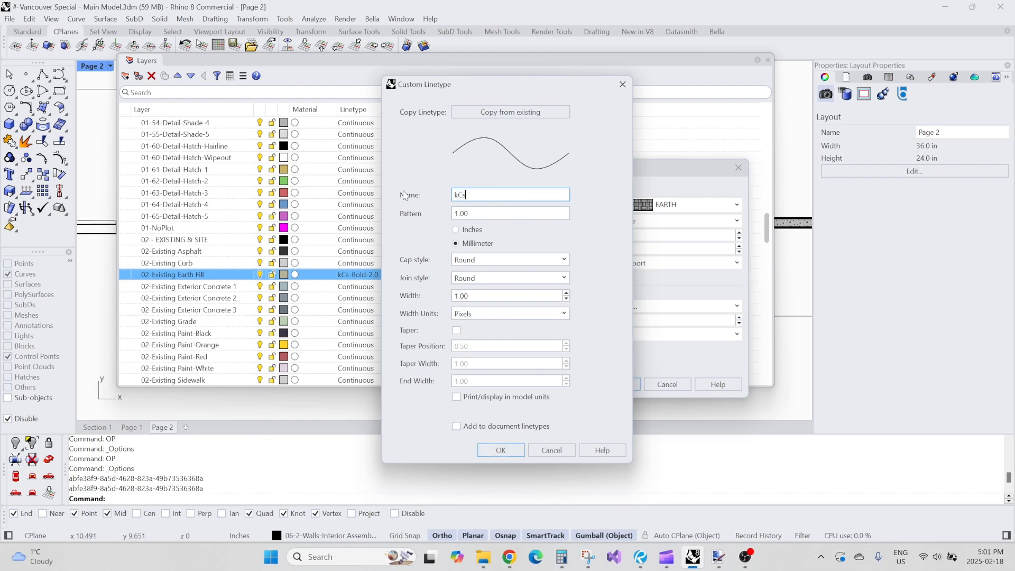
click(477, 428)
click(483, 197)
text(-J)
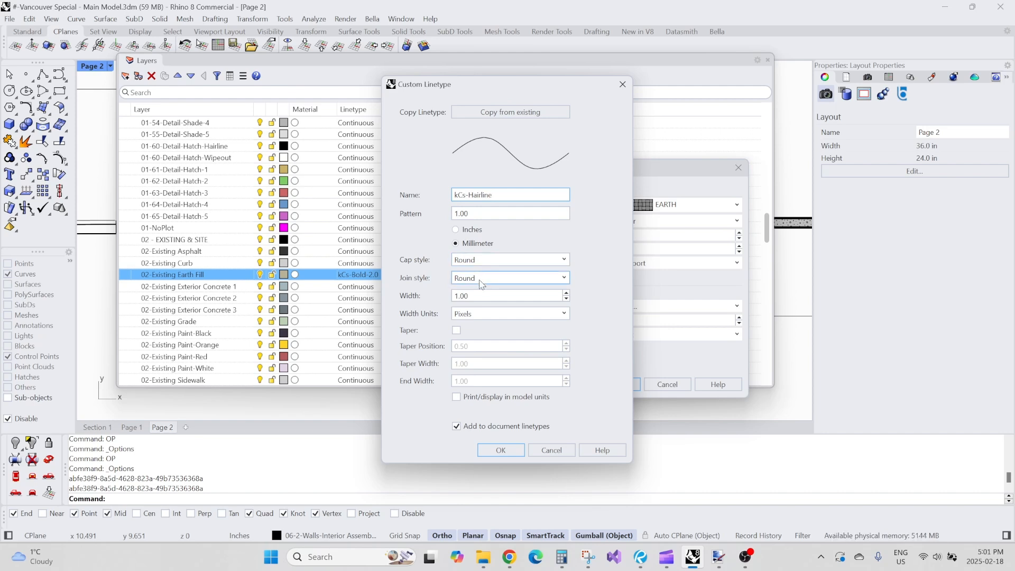
Step: Set the kCs-Hairline width to 0.001 millimeters and accept the custom linetype
click(552, 297)
text(0.0)
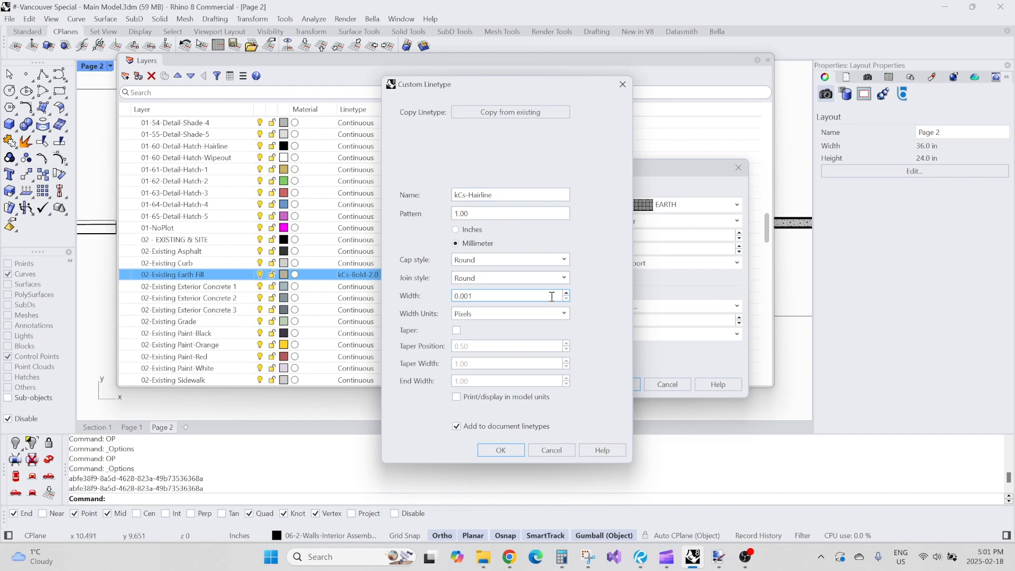
click(508, 314)
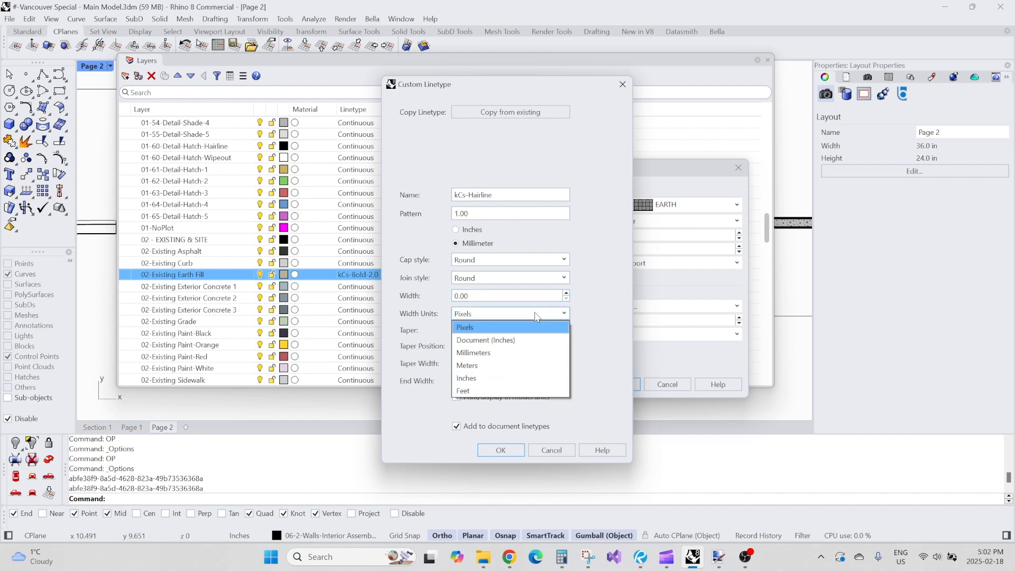
click(511, 353)
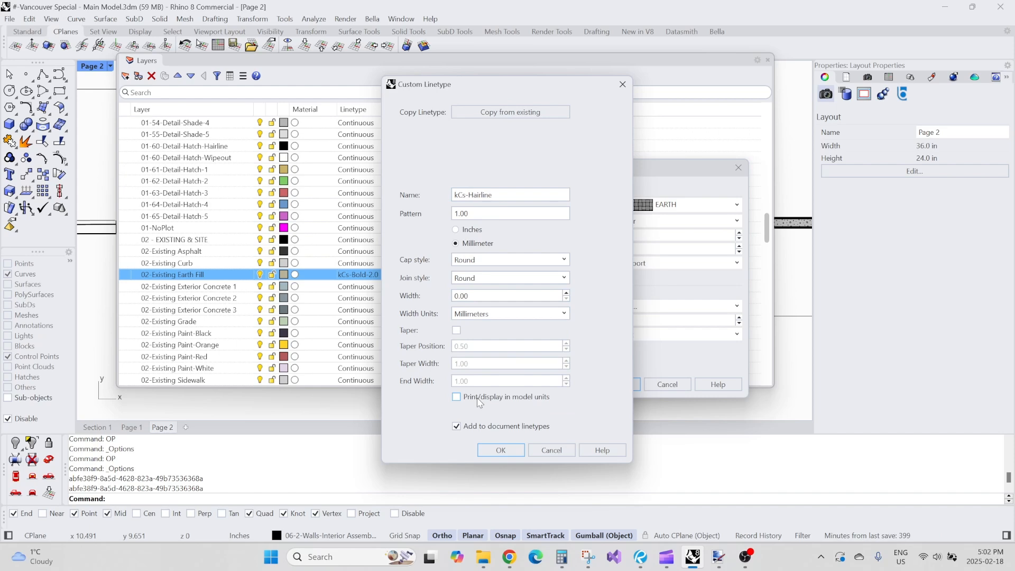
click(496, 451)
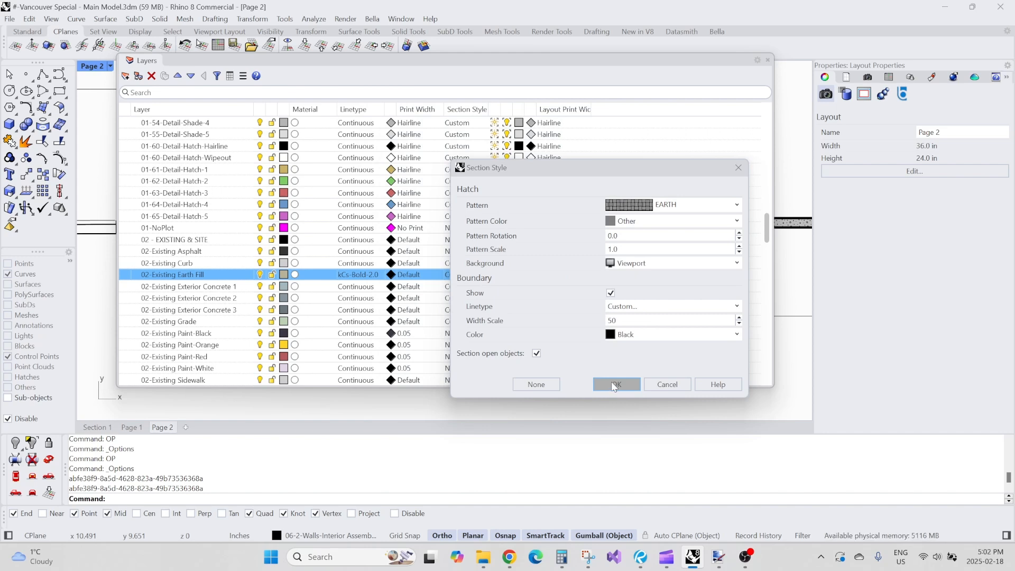
Step: Make the section boundary color a fully transparent custom black with opacity 0, and accept the Earth Fill section style
click(656, 336)
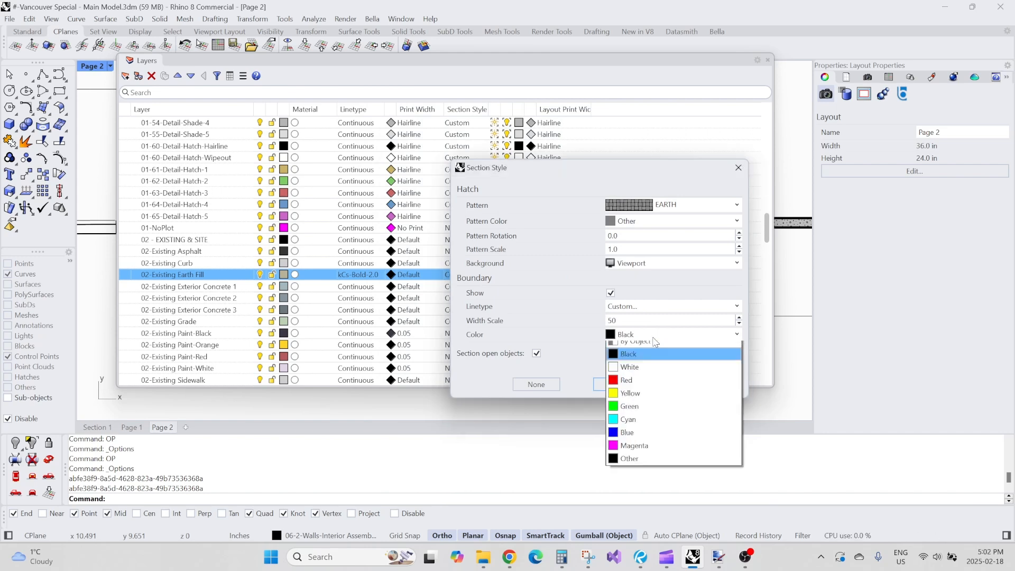
click(629, 466)
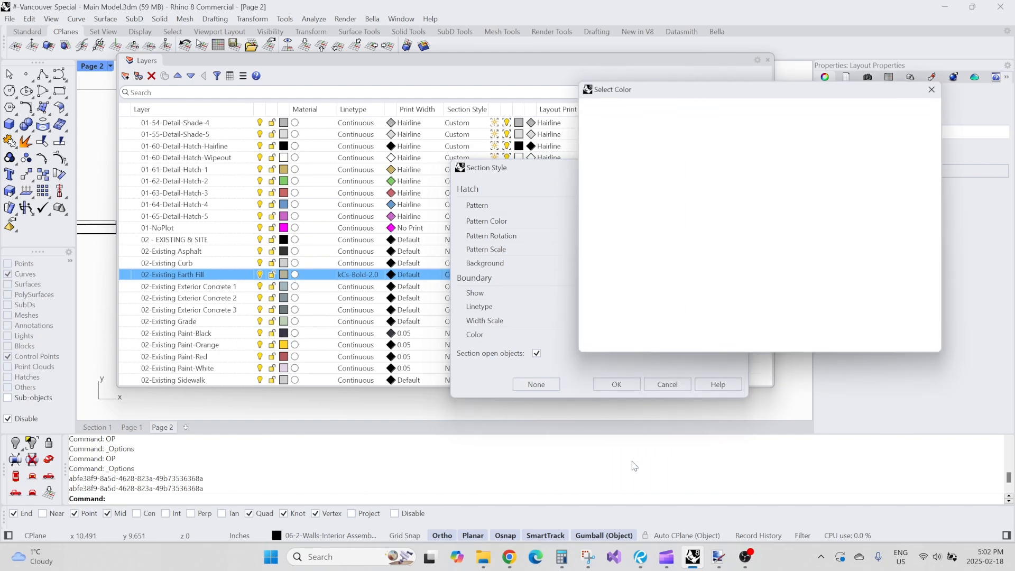
drag(917, 296, 665, 279)
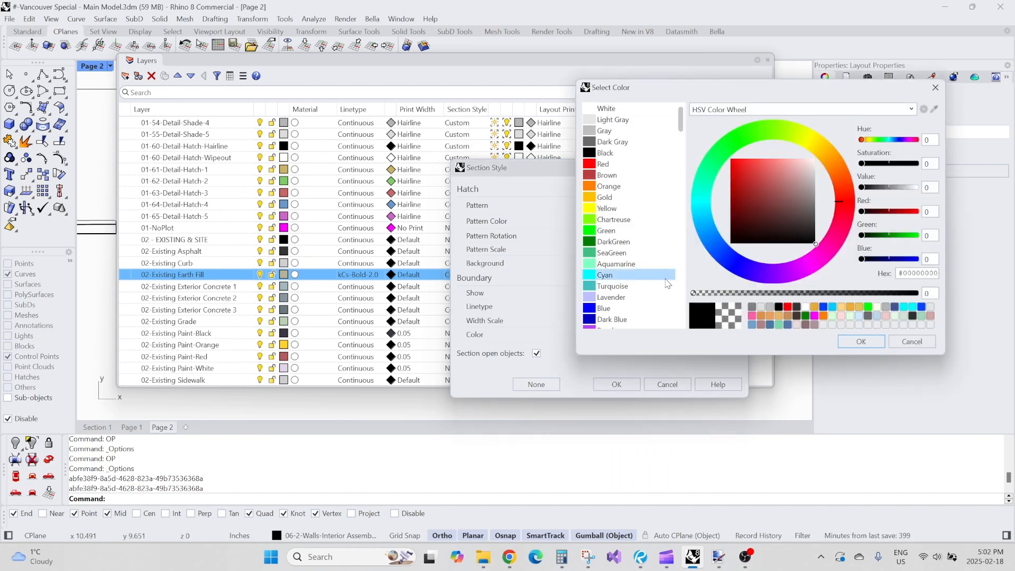
click(873, 347)
click(617, 385)
Step: Move the layer list aside and, inside the Section 1 detail, check which layers the solids below the floor slab are on
mouse_move(657, 60)
mouse_down()
mouse_move(577, 340)
mouse_move(591, 404)
mouse_move(641, 265)
mouse_move(81, 71)
mouse_move(0, 54)
mouse_up()
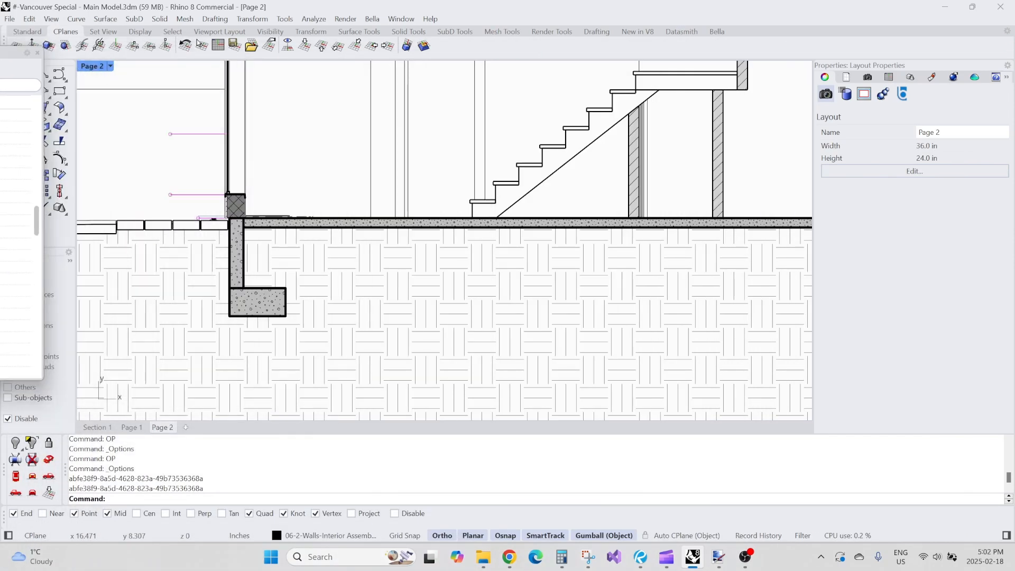
scroll(381, 287, down, 2)
scroll(359, 286, down, 1)
double_click(348, 270)
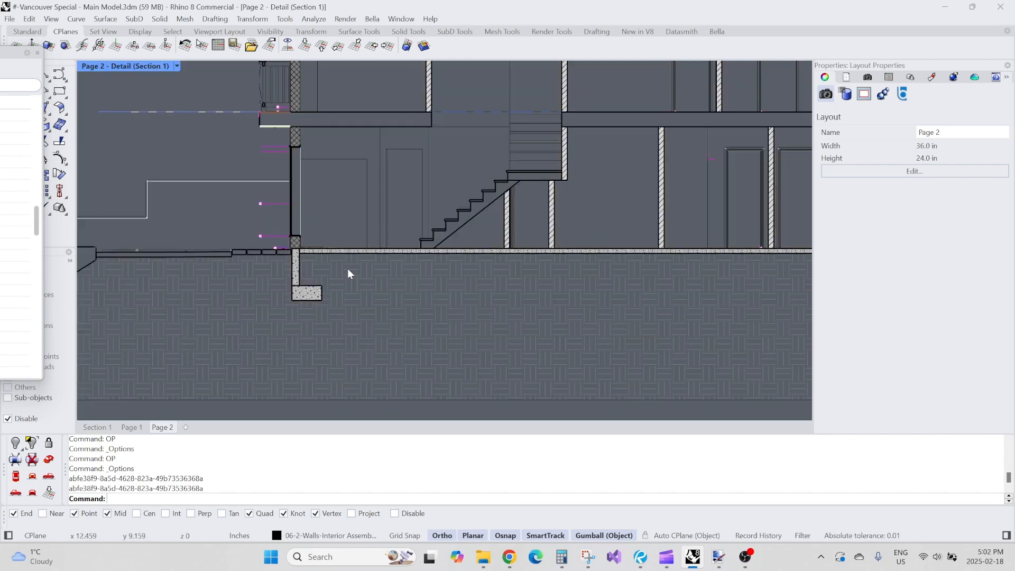
click(348, 277)
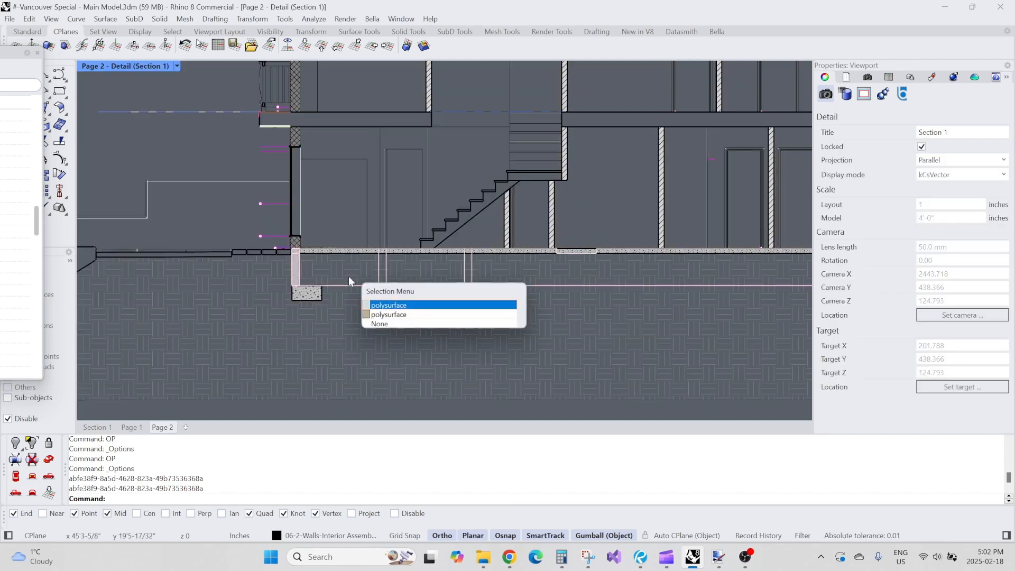
click(377, 316)
click(370, 345)
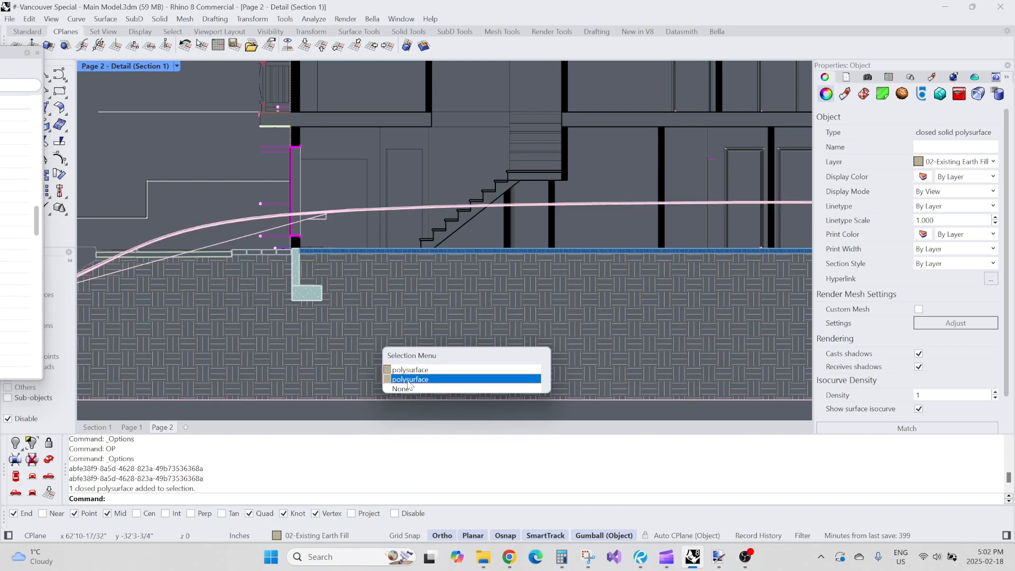
click(412, 372)
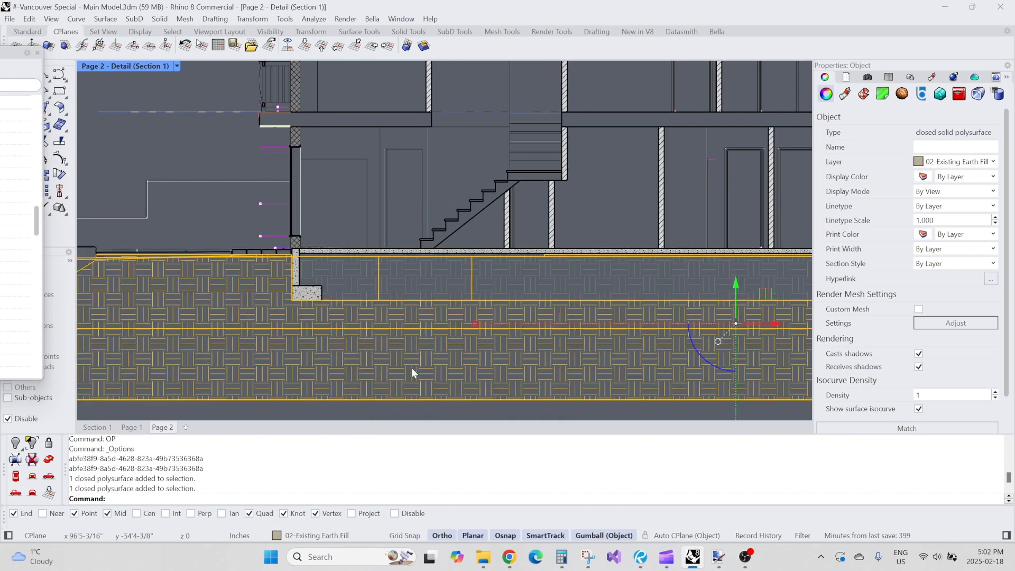
click(361, 271)
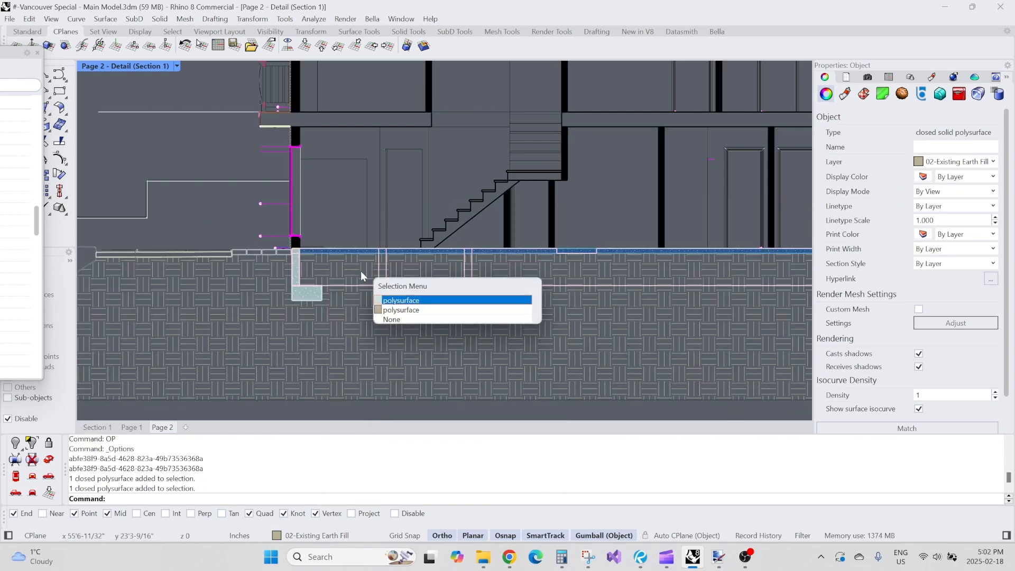
click(392, 311)
click(248, 224)
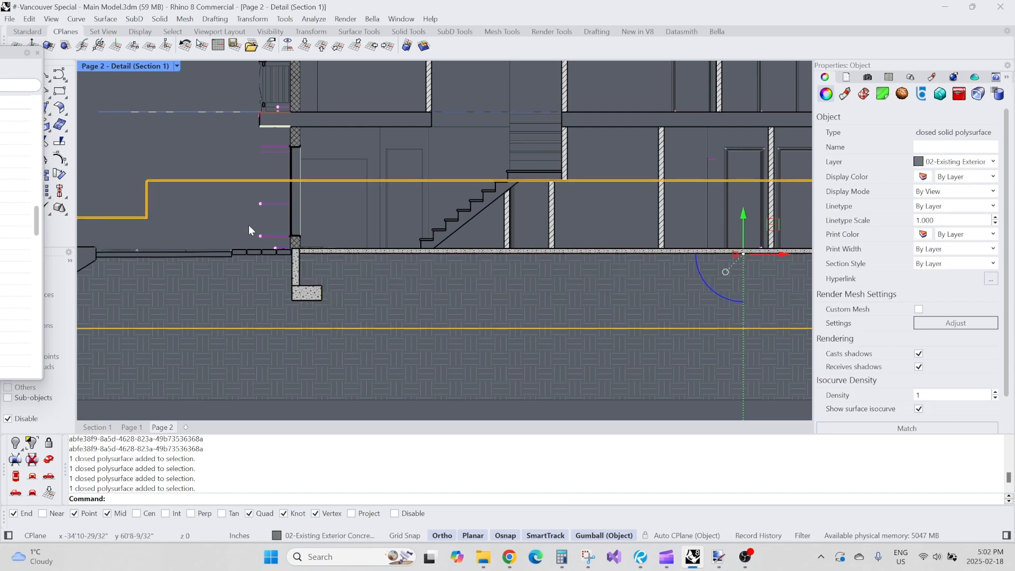
key(Escape)
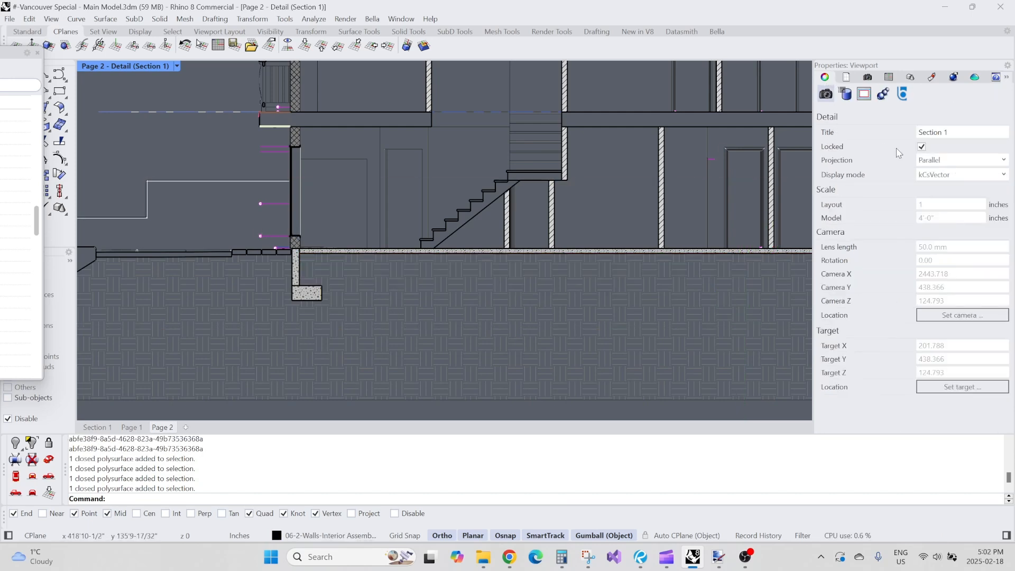
Step: Leave the Section 1 detail, return to the Page 2 layout and view the section as printed
scroll(490, 209, down, 5)
double_click(250, 325)
double_click(365, 315)
scroll(418, 227, down, 2)
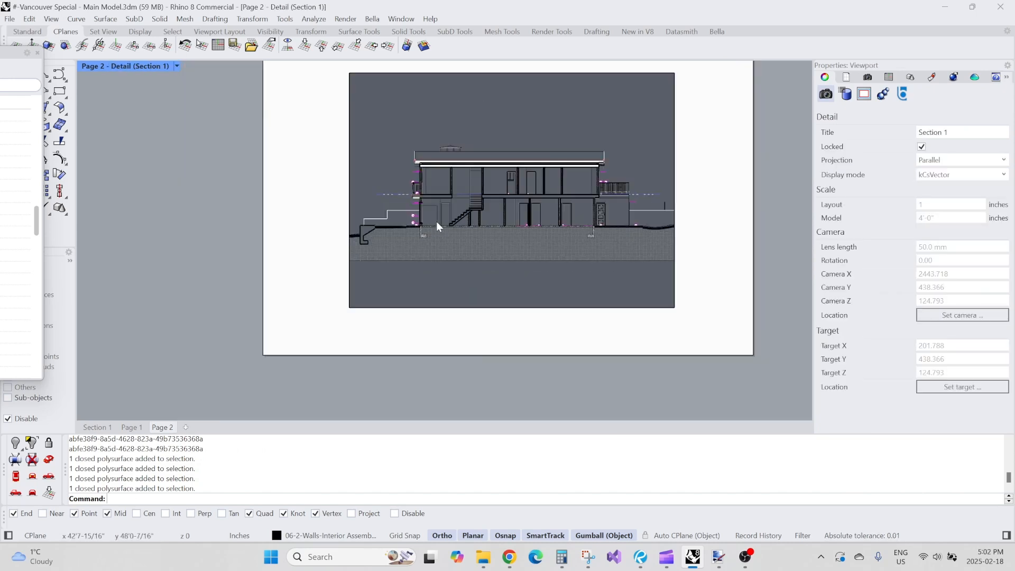
scroll(437, 222, up, 5)
scroll(388, 249, down, 3)
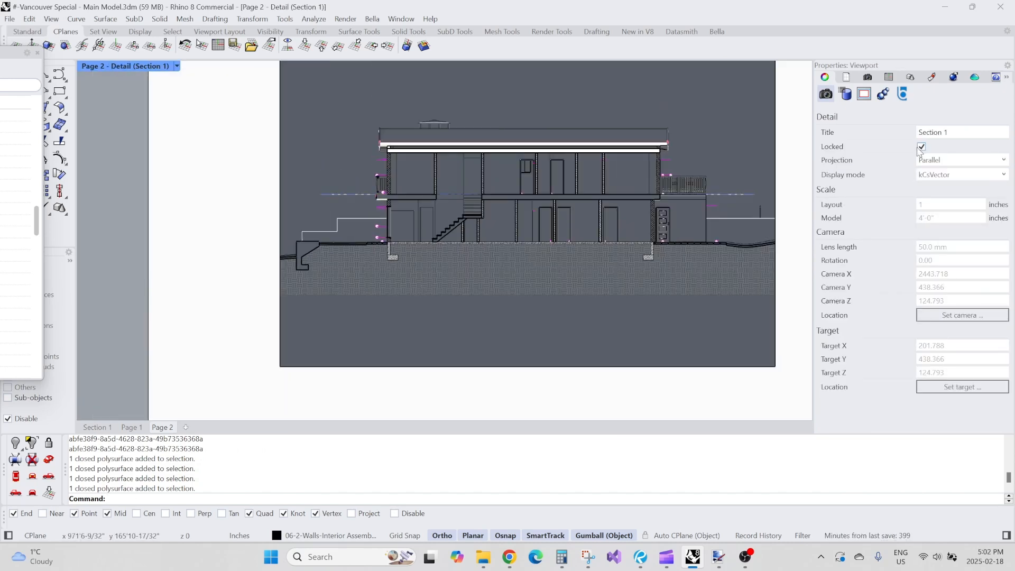
scroll(506, 235, down, 8)
scroll(439, 293, up, 2)
double_click(422, 314)
double_click(439, 273)
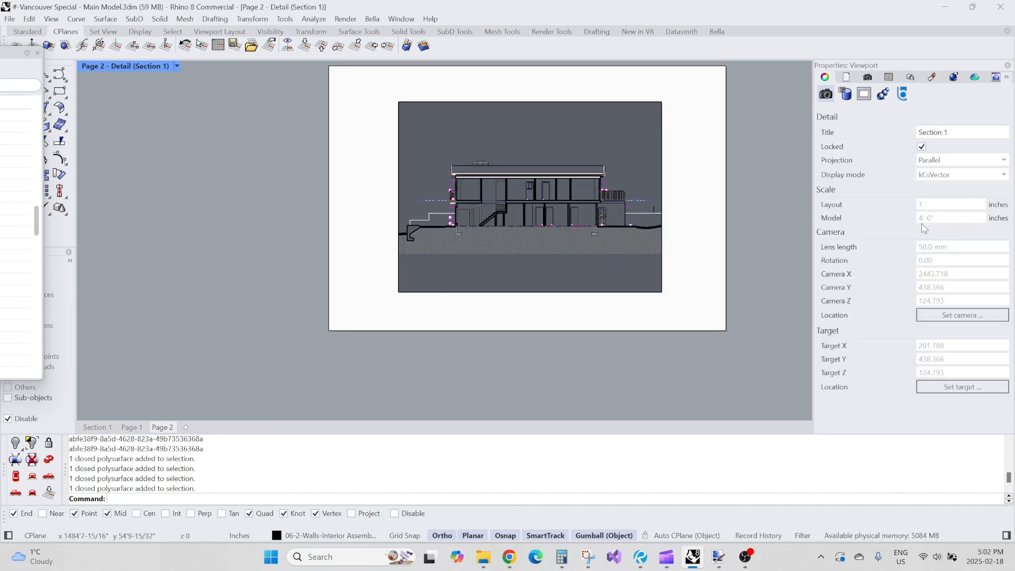
double_click(704, 245)
scroll(533, 216, up, 5)
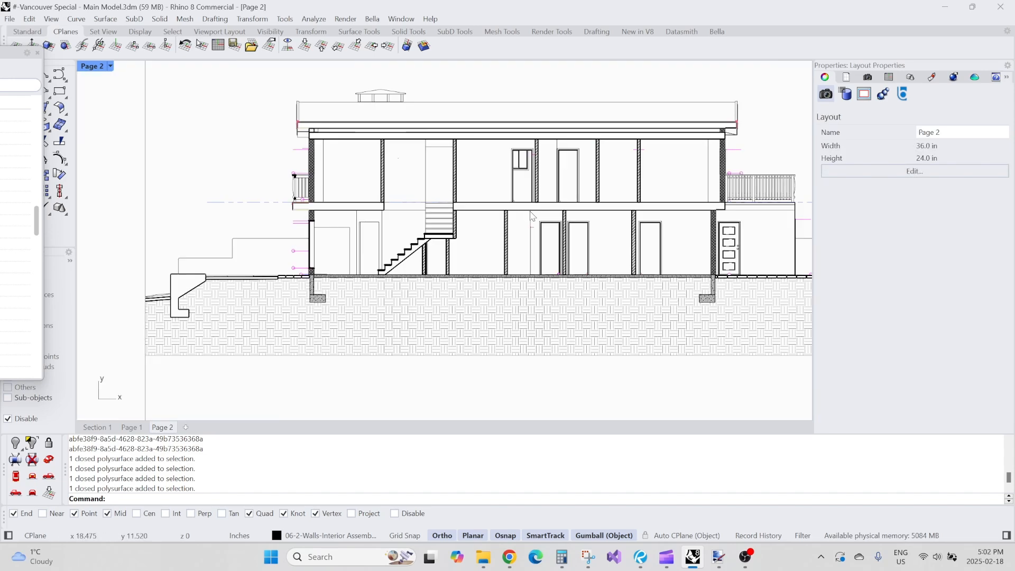
Step: Set the hatch pattern rotation of the 02-Existing Earth Fill layer's section style to 45 and clear the layer list from the drawing
drag(16, 53, 453, 85)
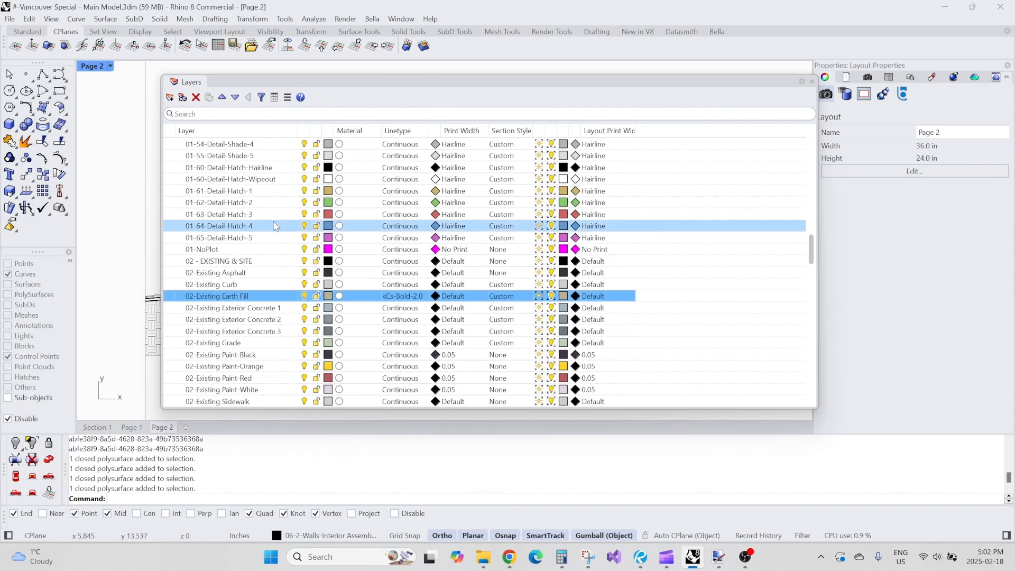
click(491, 298)
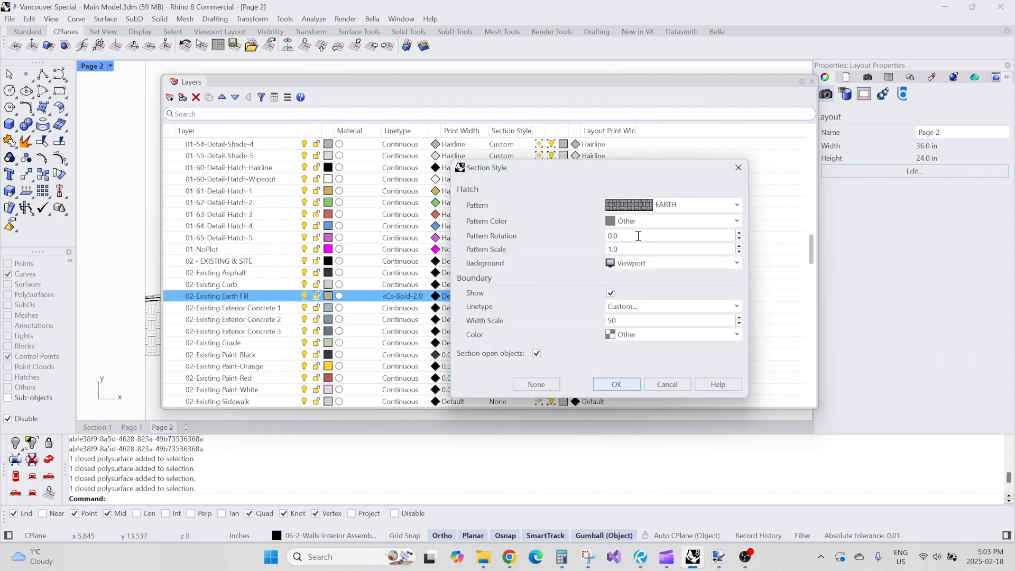
text(45)
click(626, 385)
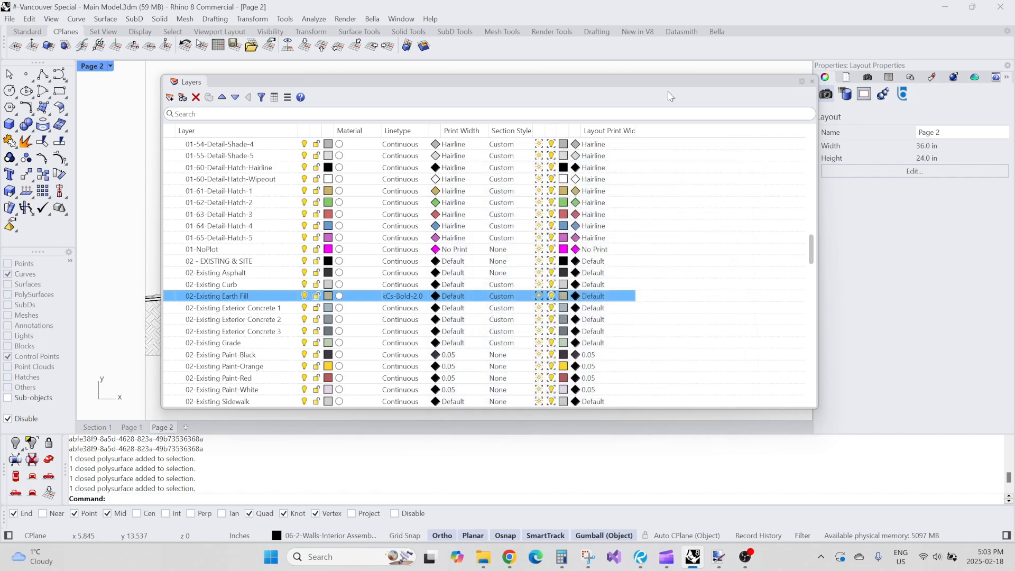
mouse_move(670, 82)
mouse_down()
mouse_move(478, 234)
mouse_move(0, 254)
mouse_up()
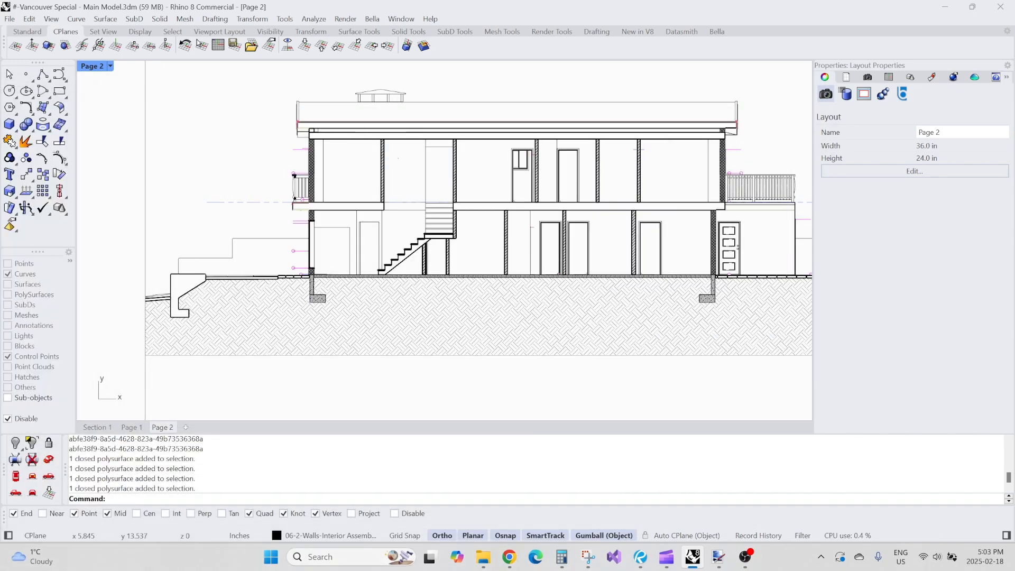
Step: Inspect the rotated earth hatch, foundation, wall cuts and exterior door along the section on Page 2
scroll(356, 299, up, 6)
scroll(369, 266, down, 2)
right_drag(376, 273, 373, 287)
scroll(376, 290, up, 8)
scroll(366, 293, down, 8)
right_drag(487, 242, 374, 259)
right_drag(621, 218, 484, 253)
right_drag(618, 275, 473, 279)
scroll(474, 277, up, 16)
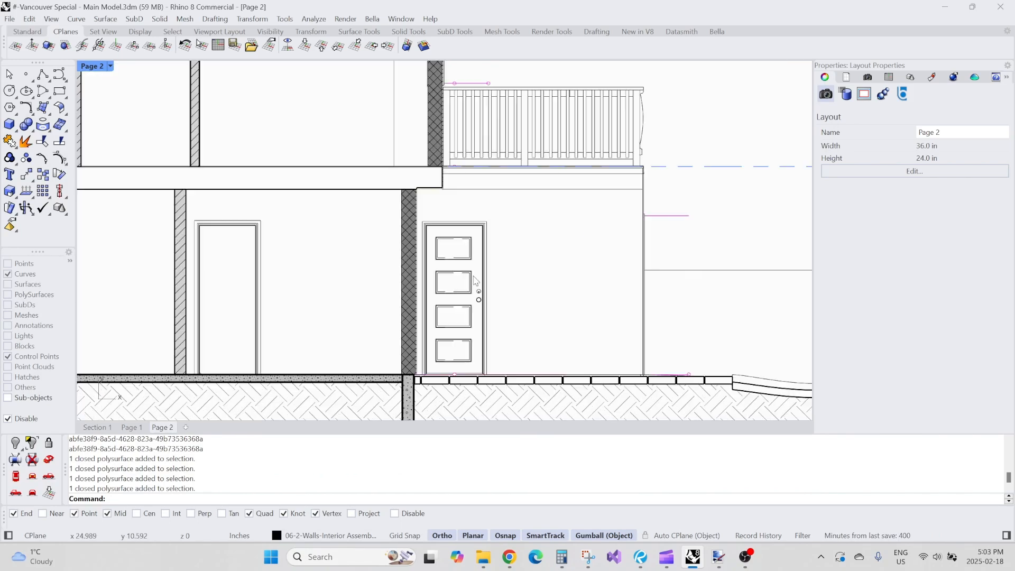
scroll(476, 281, down, 10)
scroll(426, 251, up, 8)
scroll(376, 217, down, 2)
scroll(376, 213, down, 6)
Step: Examine the stairs, upper-floor walls and overall line weights of the full section on Page 2
right_drag(320, 220, 576, 233)
scroll(562, 236, down, 2)
right_drag(310, 260, 497, 244)
scroll(496, 245, down, 4)
right_drag(357, 205, 394, 224)
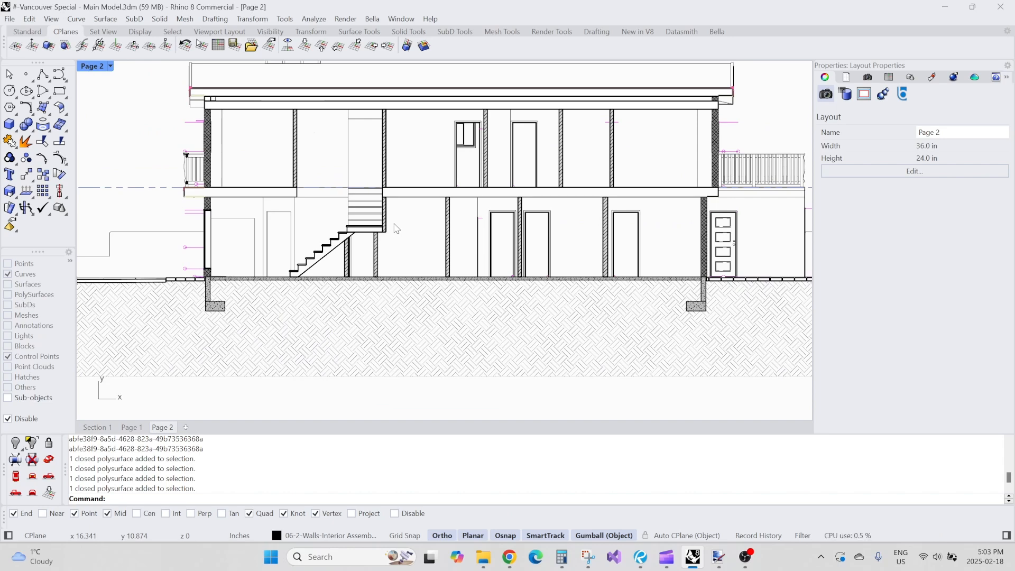
scroll(506, 148, up, 4)
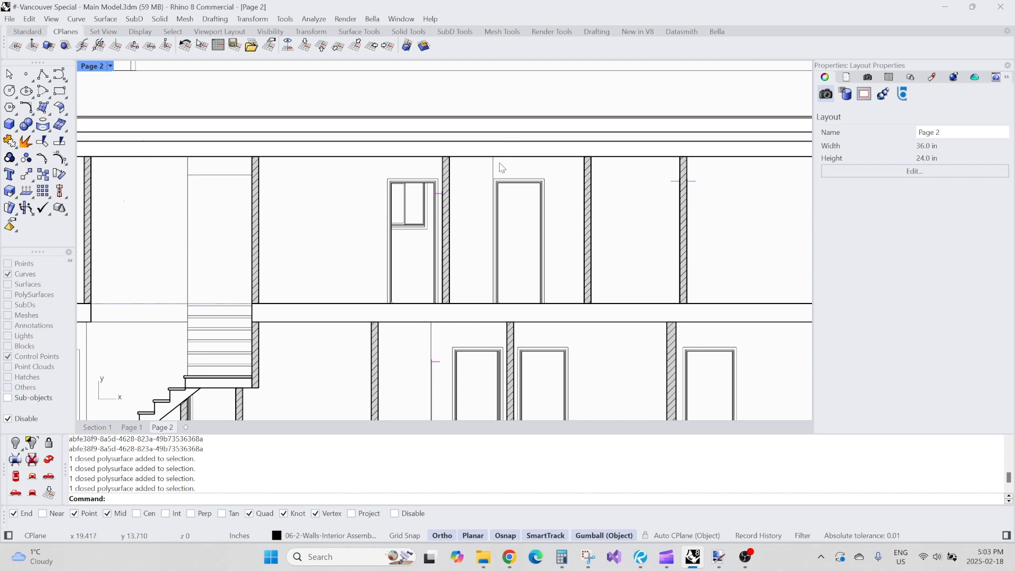
scroll(503, 168, down, 3)
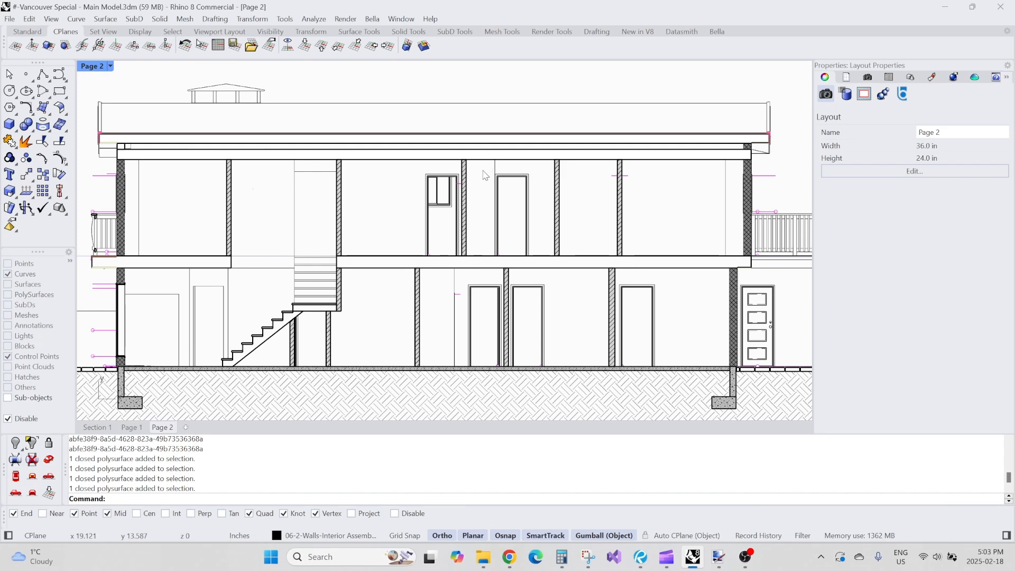
scroll(428, 197, down, 3)
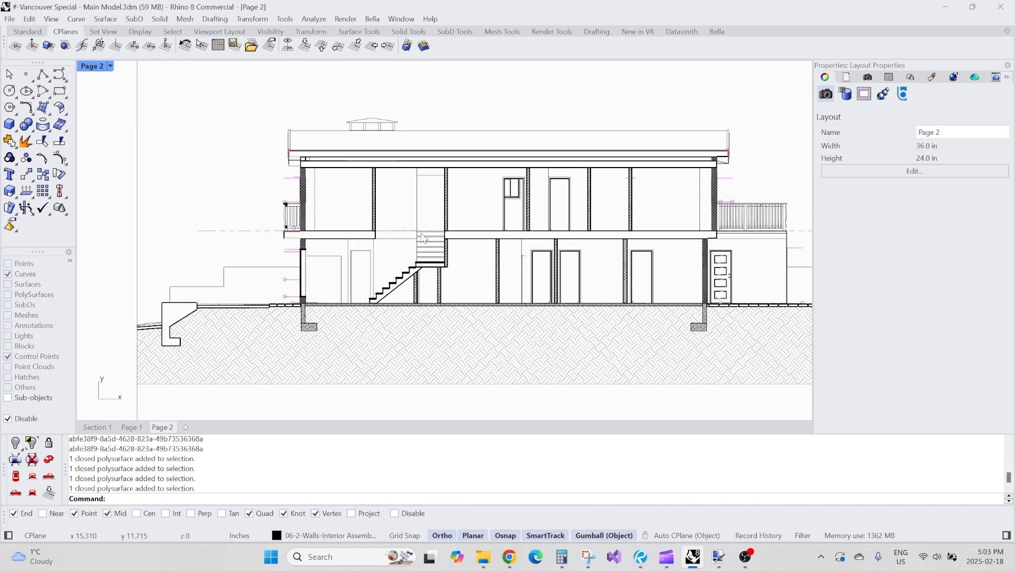
scroll(296, 211, up, 4)
scroll(290, 212, down, 5)
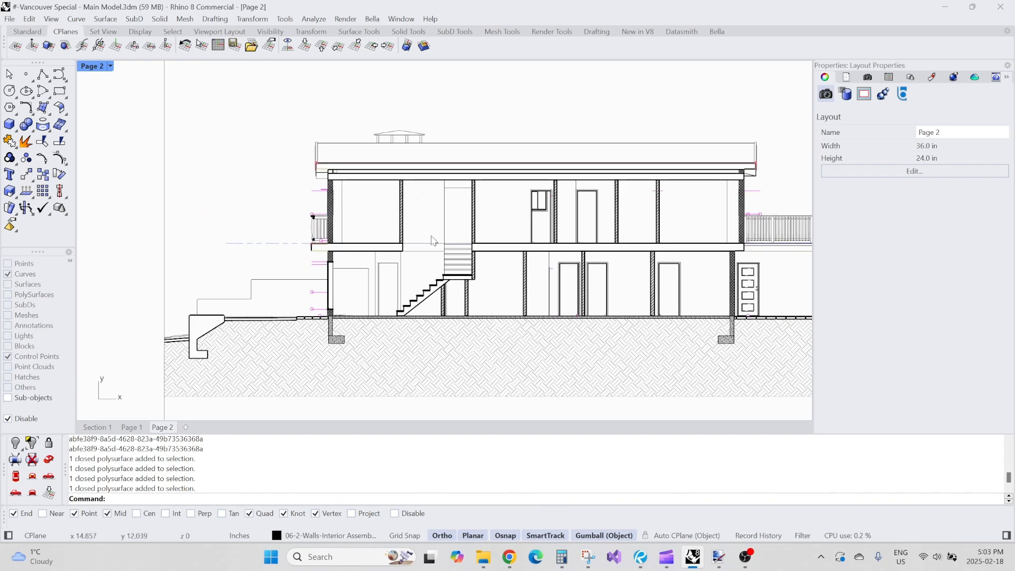
scroll(437, 240, down, 1)
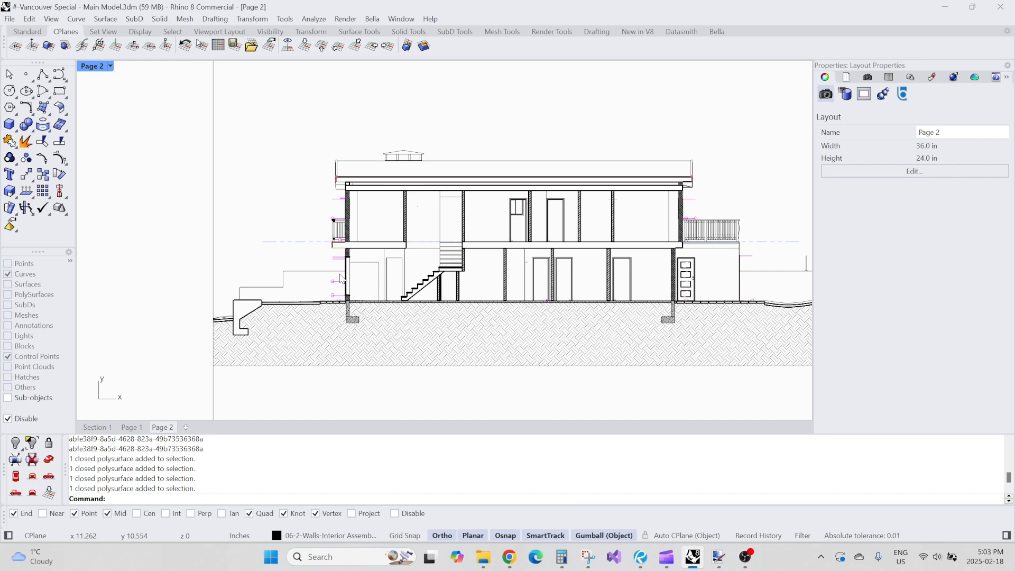
Step: Change the Section 1 model viewport to a Perspective view and rotate the Building Section 1 clipping plane by 180 degrees
click(97, 427)
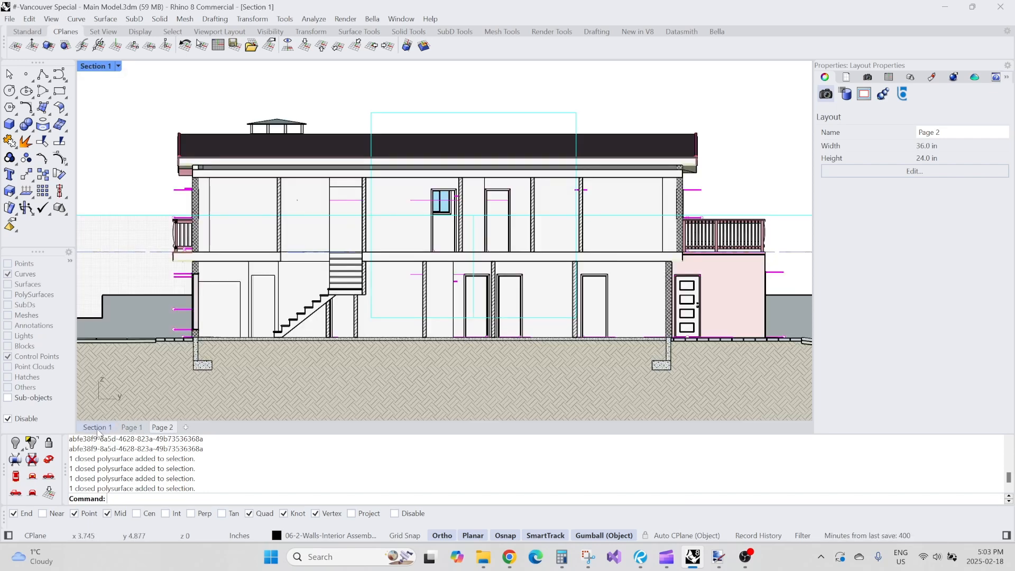
middle_click(89, 219)
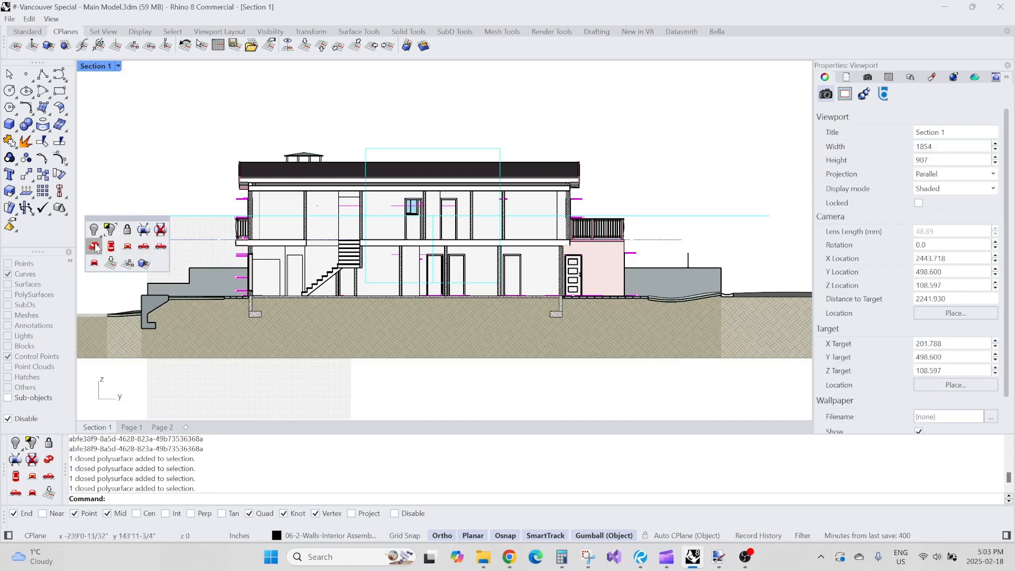
click(94, 247)
right_drag(363, 288, 426, 275)
drag(409, 223, 374, 220)
right_drag(412, 241, 454, 258)
click(460, 216)
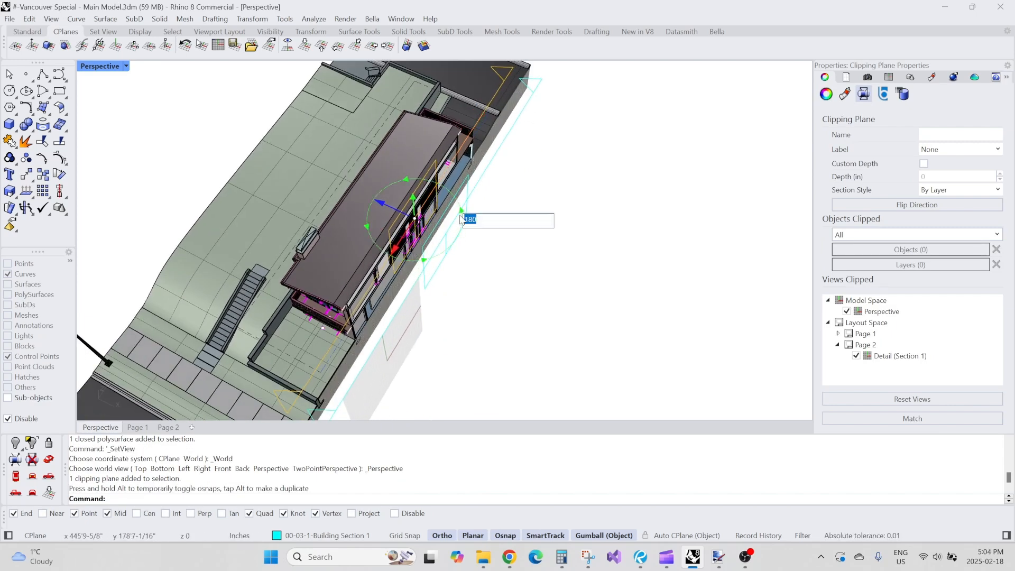
key(Return)
Step: Shift the Building Section 1 clipping plane farther into the house so it cuts through different rooms, and deselect it
right_drag(461, 215, 438, 241)
scroll(433, 233, up, 8)
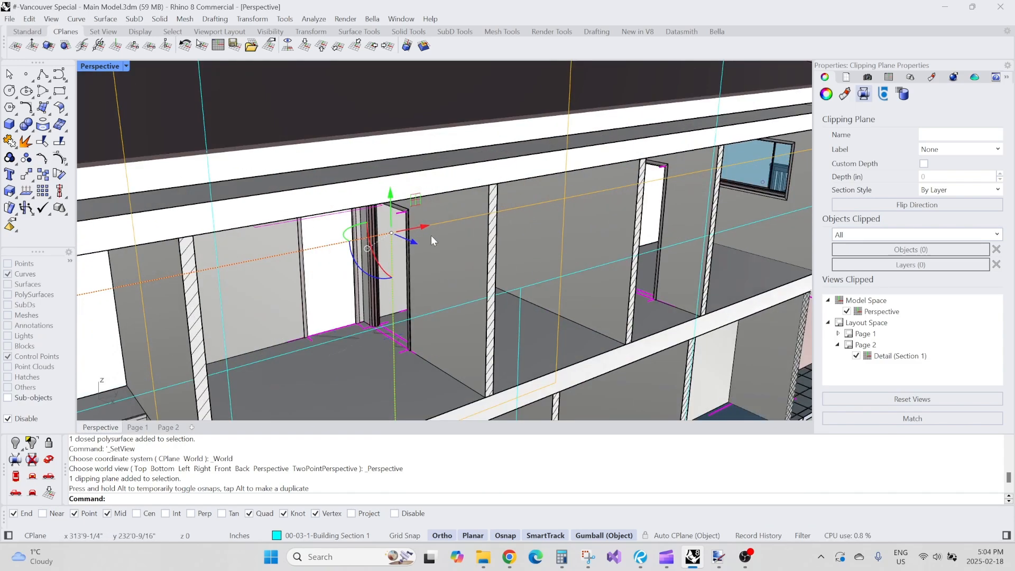
drag(415, 245, 377, 226)
scroll(349, 230, down, 8)
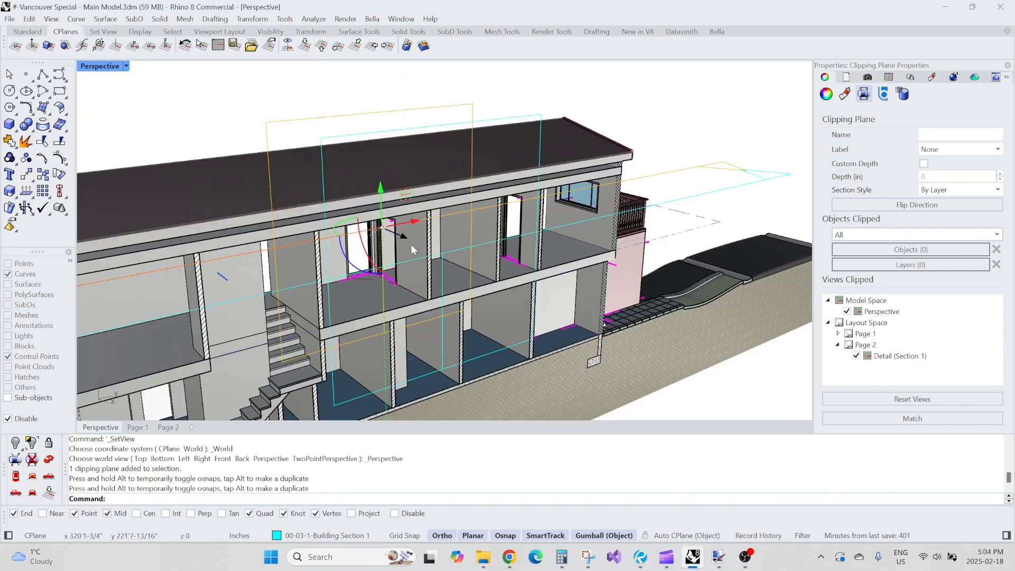
scroll(348, 230, up, 10)
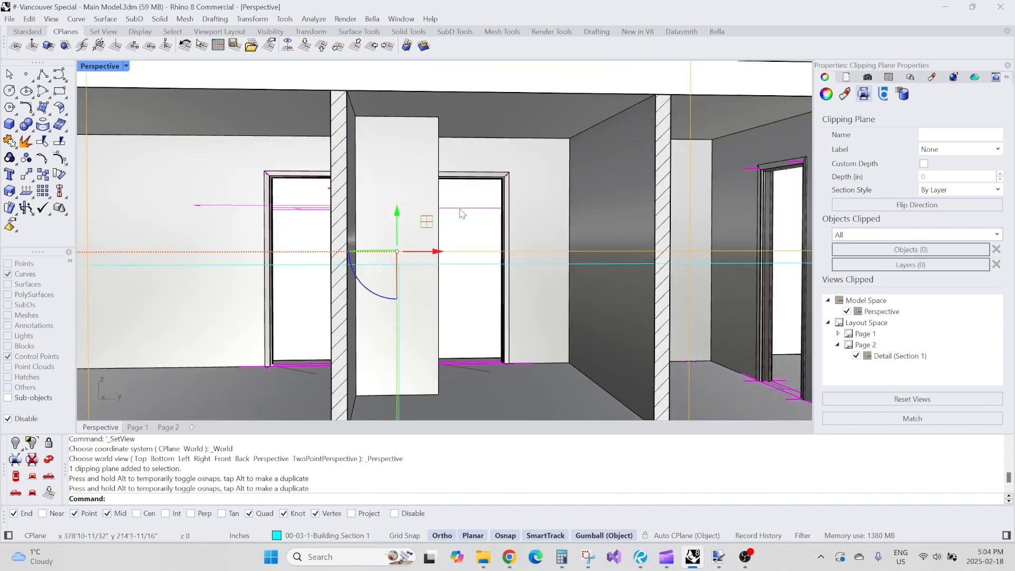
scroll(396, 217, down, 6)
right_drag(397, 233, 459, 268)
scroll(438, 236, down, 6)
key(Escape)
right_drag(423, 238, 370, 220)
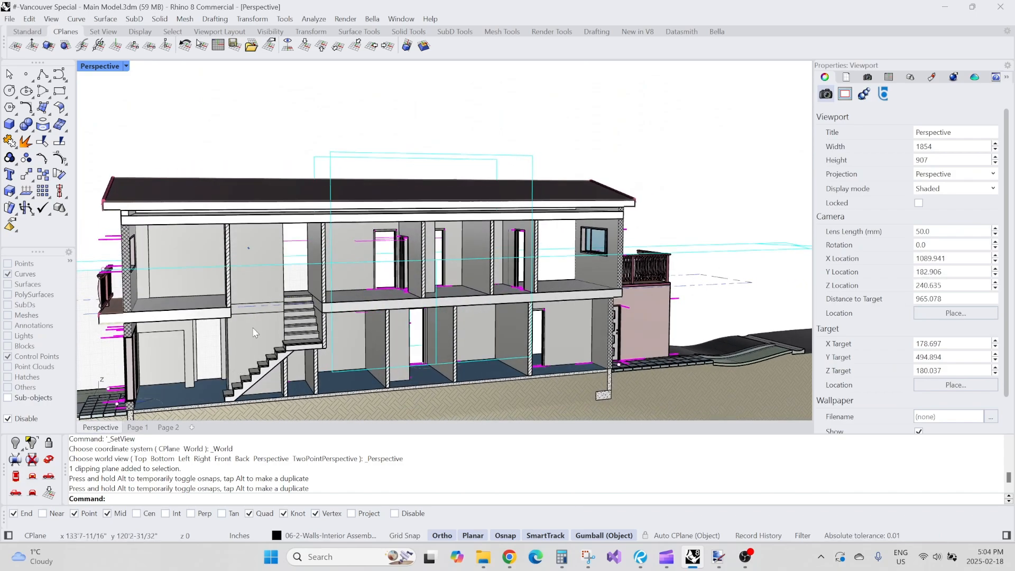
Step: Compare the section drawing on Page 2 with the relocated cut in the Perspective view
click(167, 428)
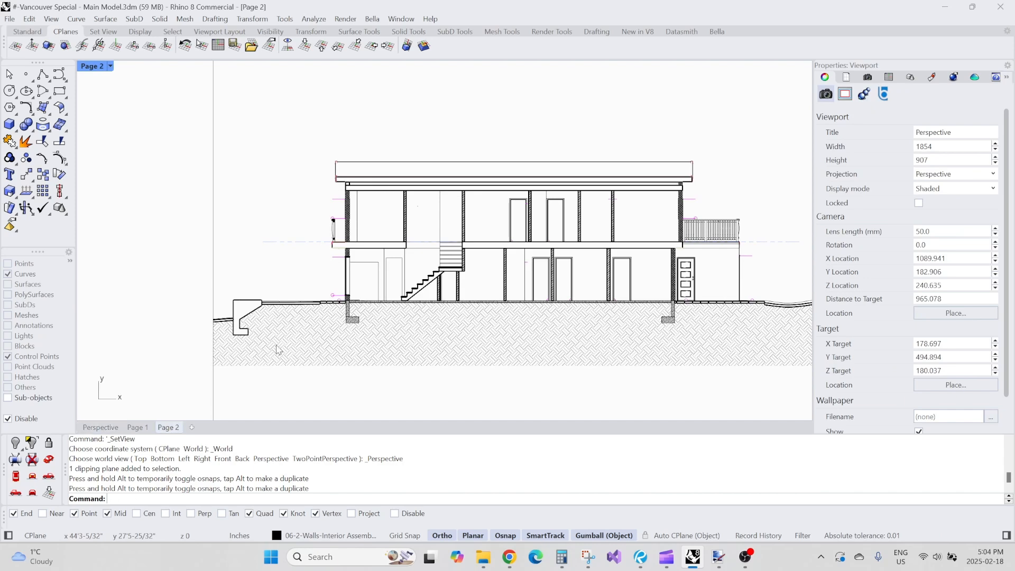
scroll(423, 233, up, 8)
scroll(413, 224, up, 4)
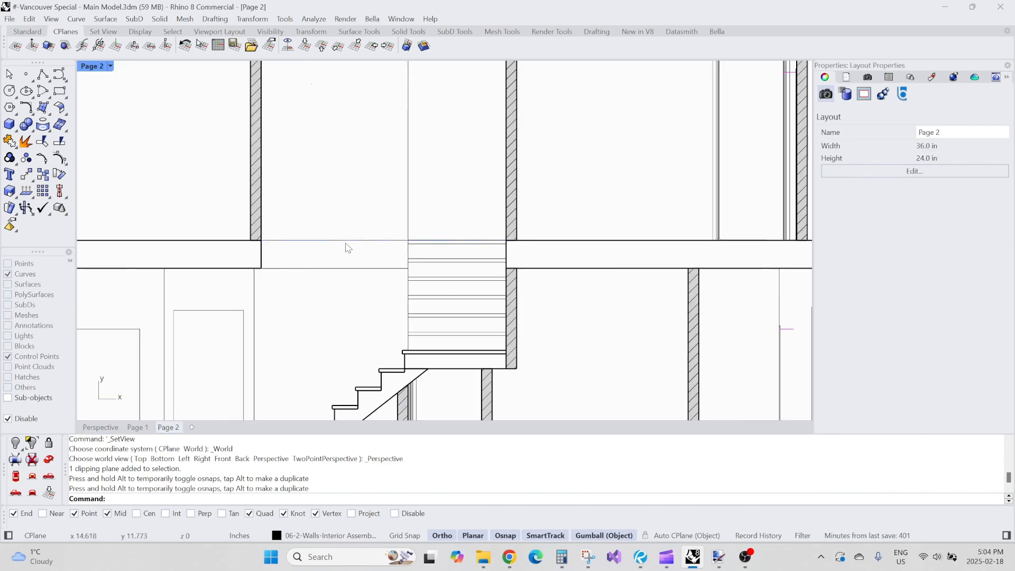
scroll(319, 268, down, 4)
click(100, 428)
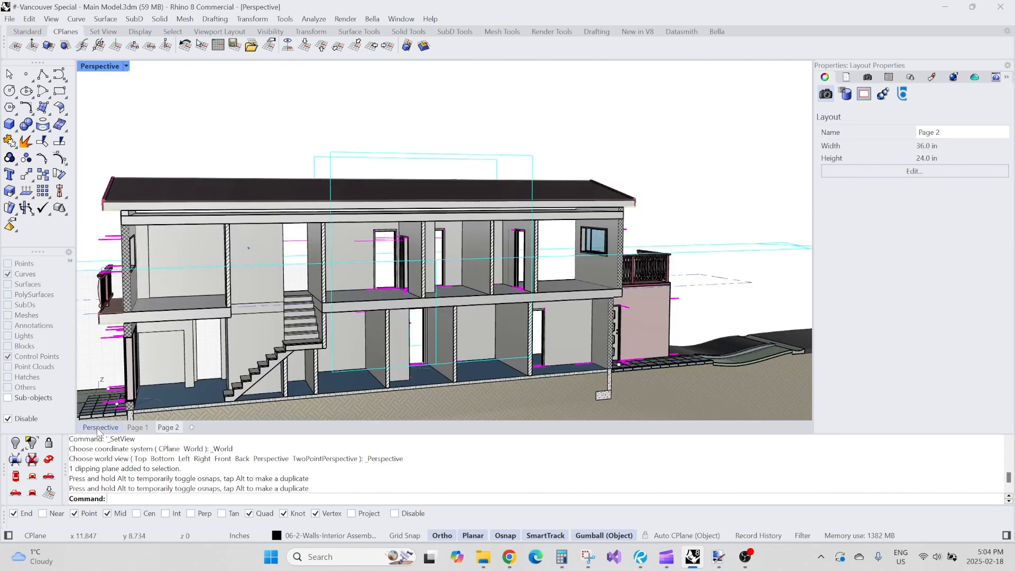
mouse_move(415, 208)
right_down()
mouse_move(414, 233)
mouse_move(432, 205)
mouse_move(321, 185)
right_up()
scroll(321, 185, up, 2)
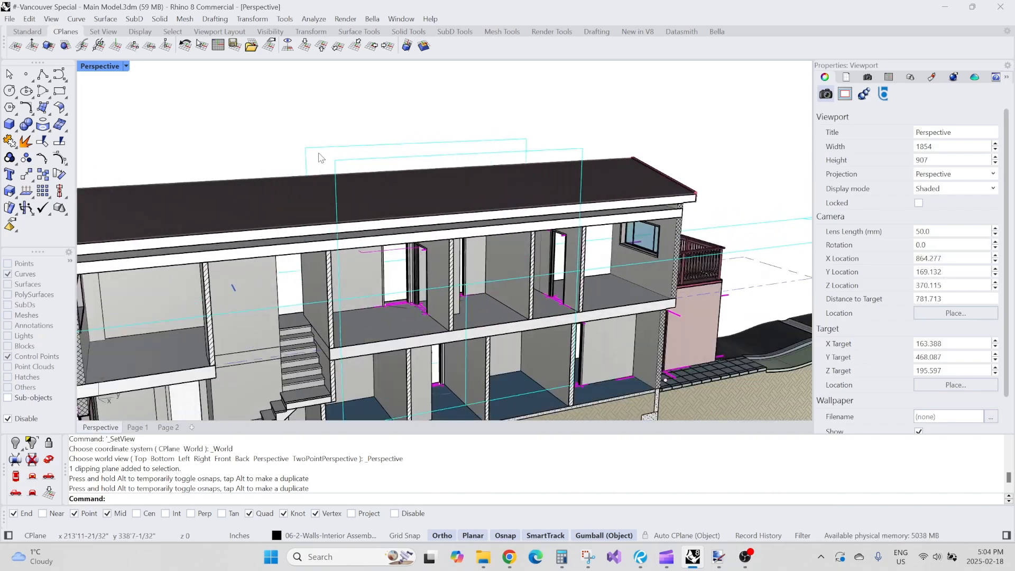
click(169, 427)
scroll(335, 246, down, 11)
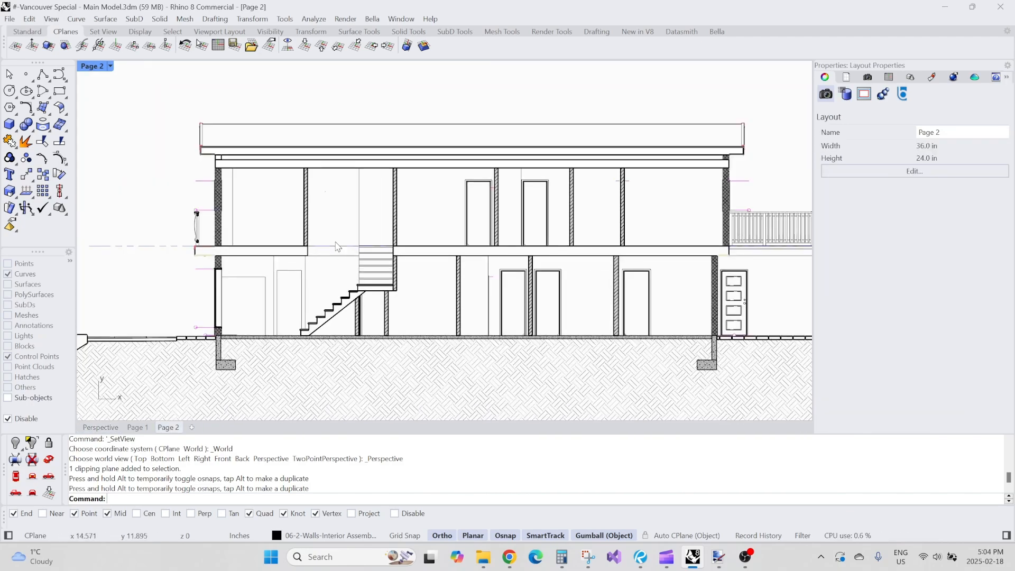
Step: Return to the Perspective model view and set it to a plan view of the section with the Plan command
scroll(344, 243, up, 2)
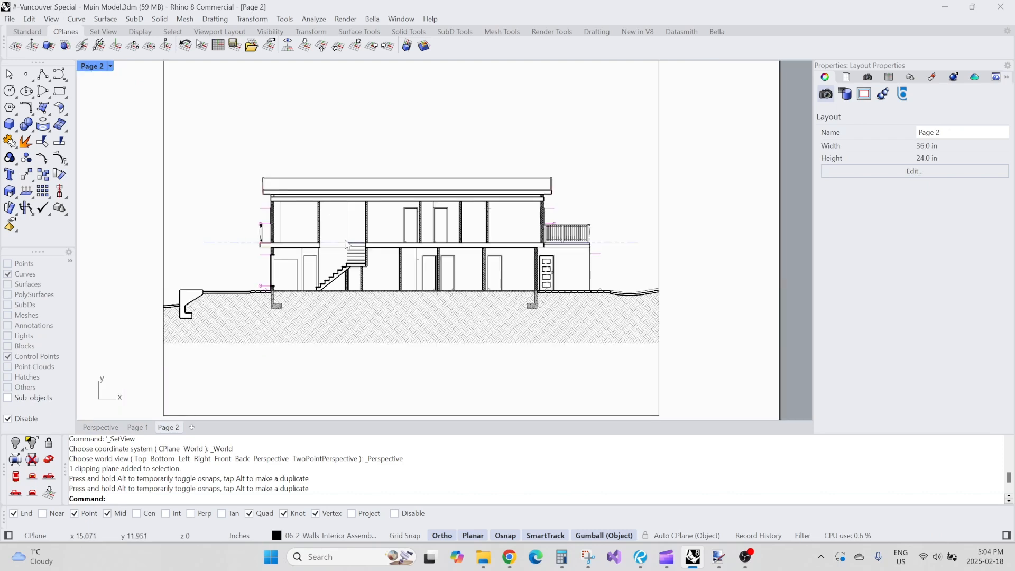
click(137, 428)
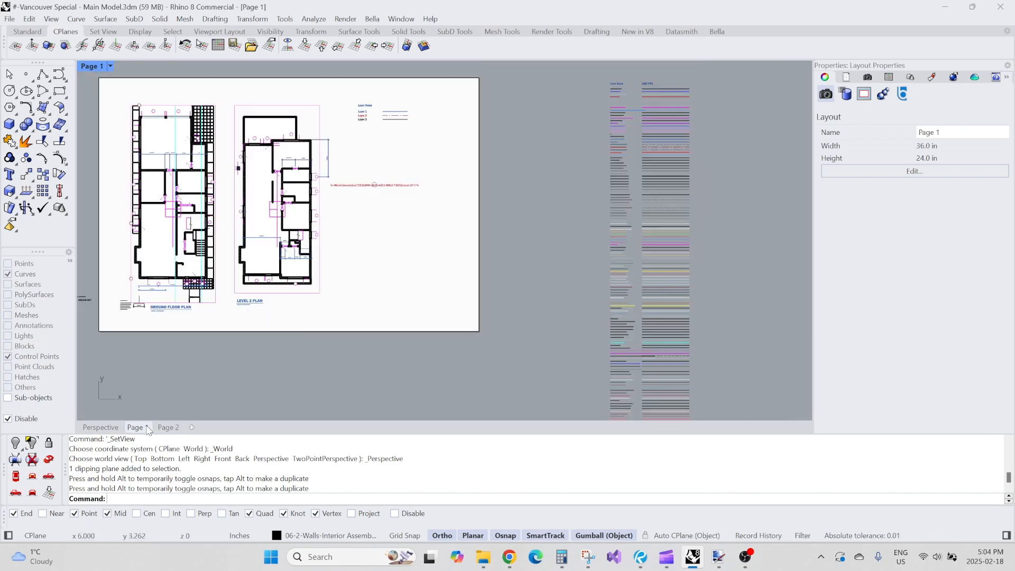
click(101, 428)
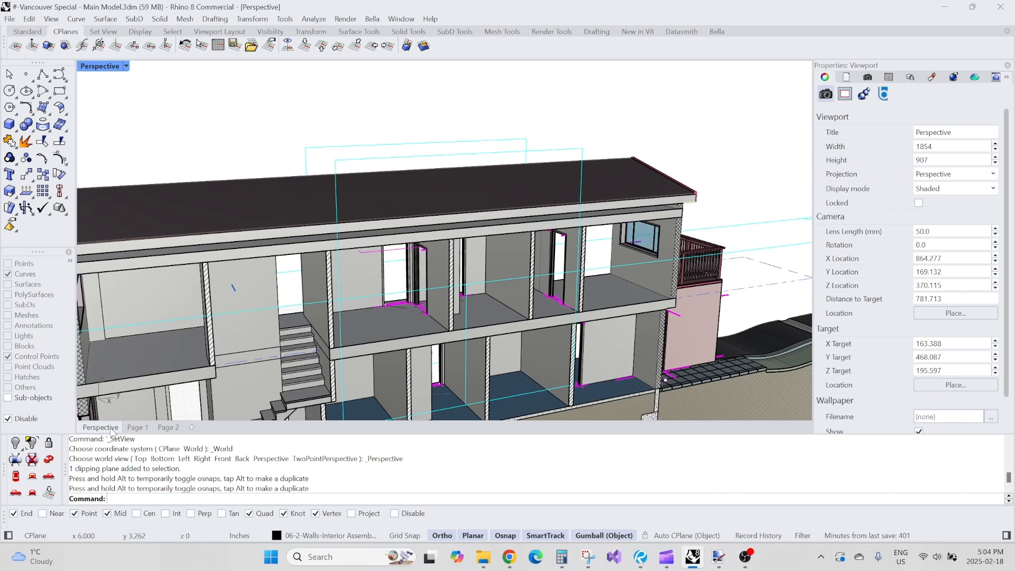
scroll(515, 192, down, 6)
right_drag(578, 193, 276, 248)
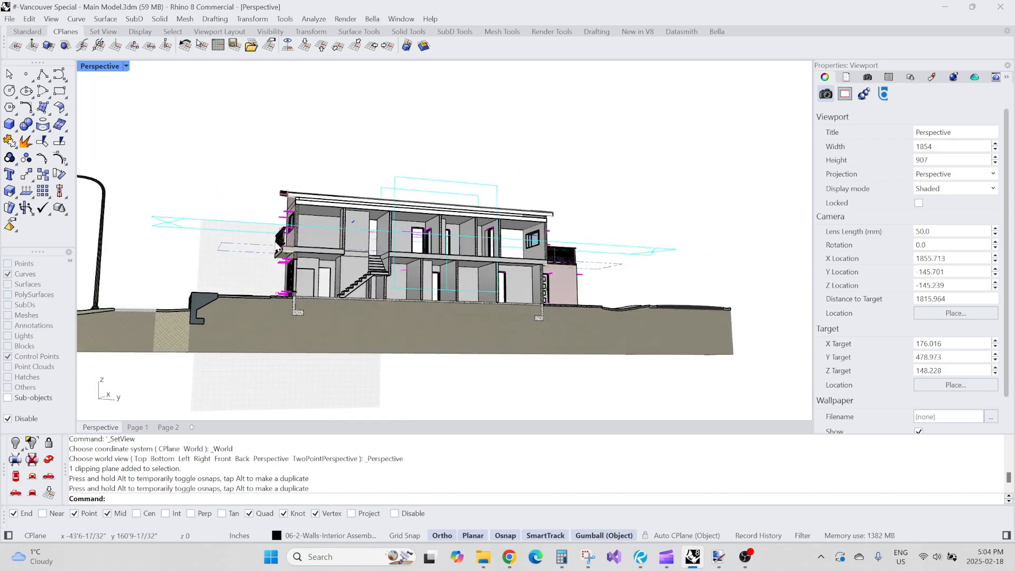
key(BackSpace)
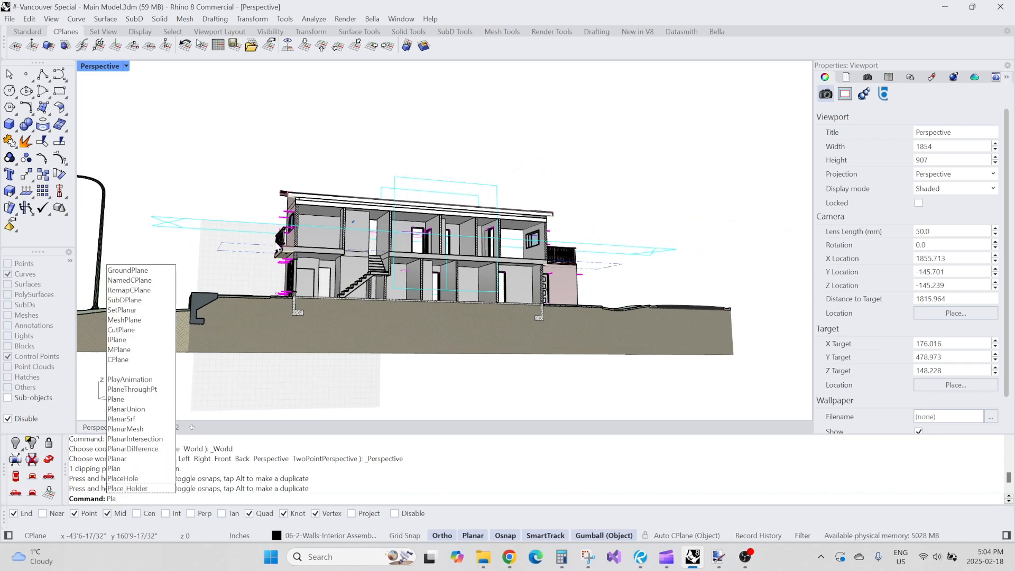
text(n)
key(Return)
right_drag(643, 143, 510, 236)
scroll(515, 224, up, 2)
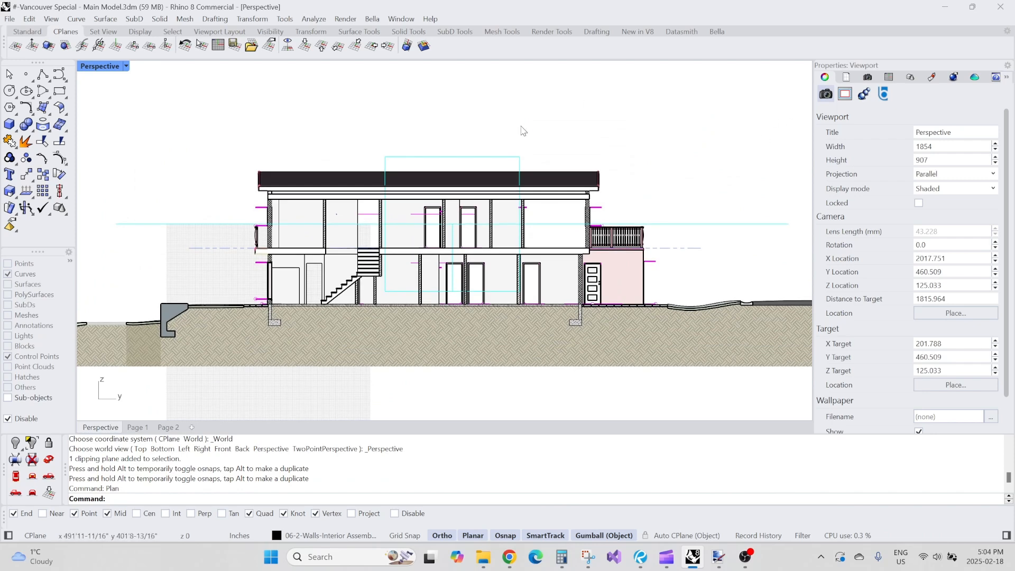
Step: Frame the whole section and save it as the named view Section 1, replacing the existing one
scroll(244, 273, up, 2)
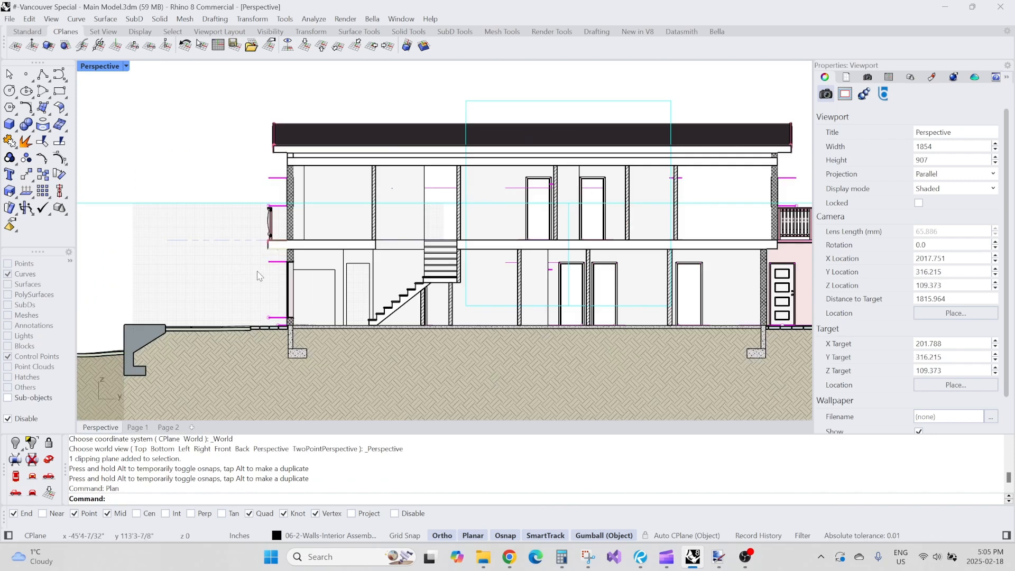
scroll(257, 268, up, 3)
scroll(236, 219, down, 5)
right_drag(455, 192, 420, 207)
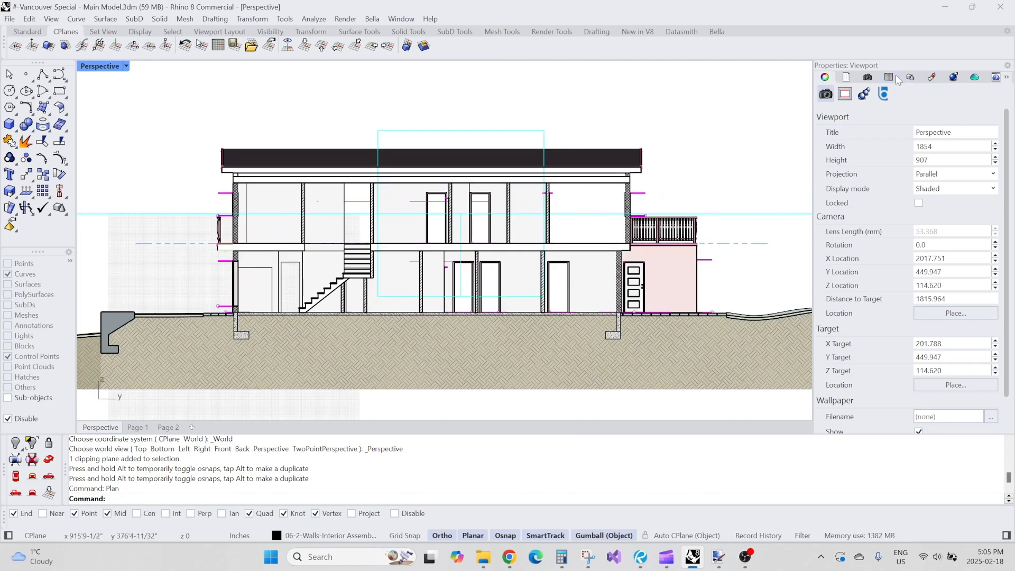
click(868, 77)
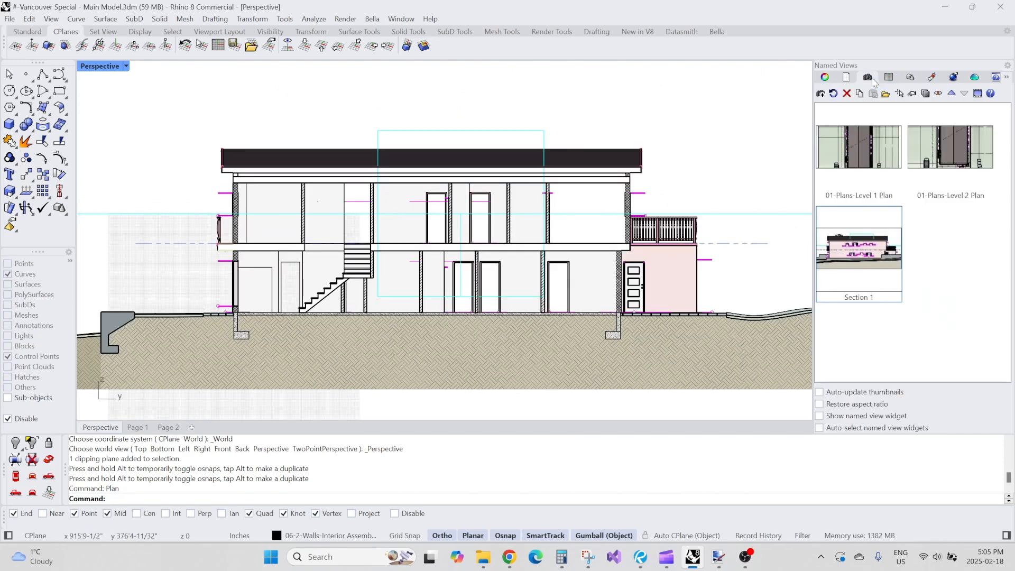
click(821, 93)
click(532, 295)
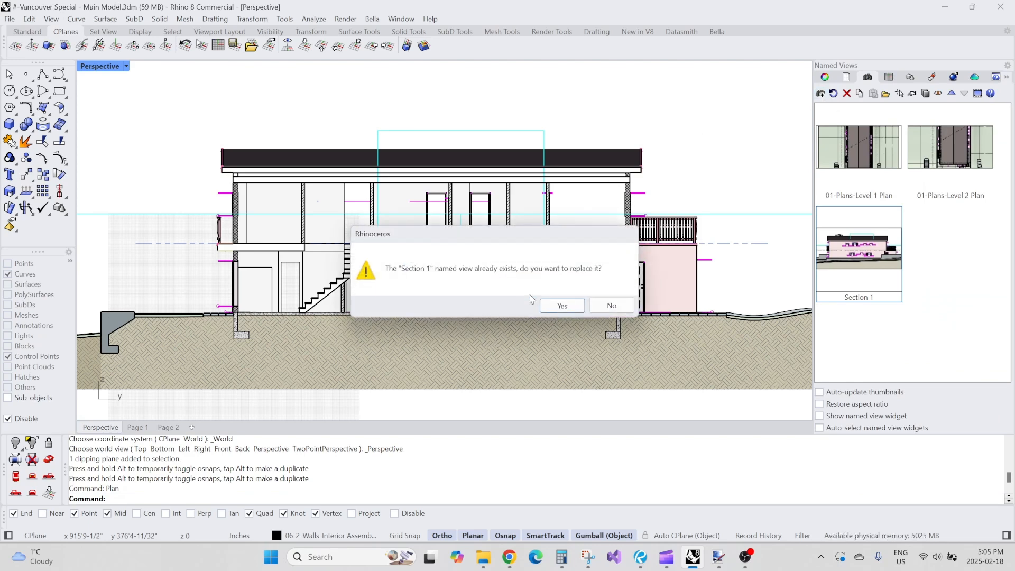
click(560, 302)
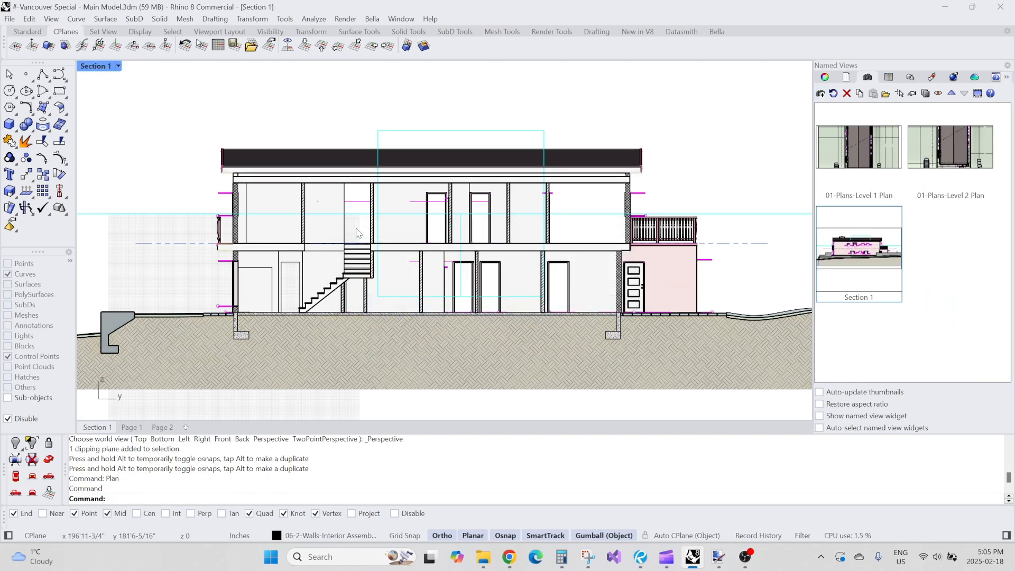
Step: Activate the section detail on Page 2, apply the Section 1 named view to it, and return to the layout
click(162, 428)
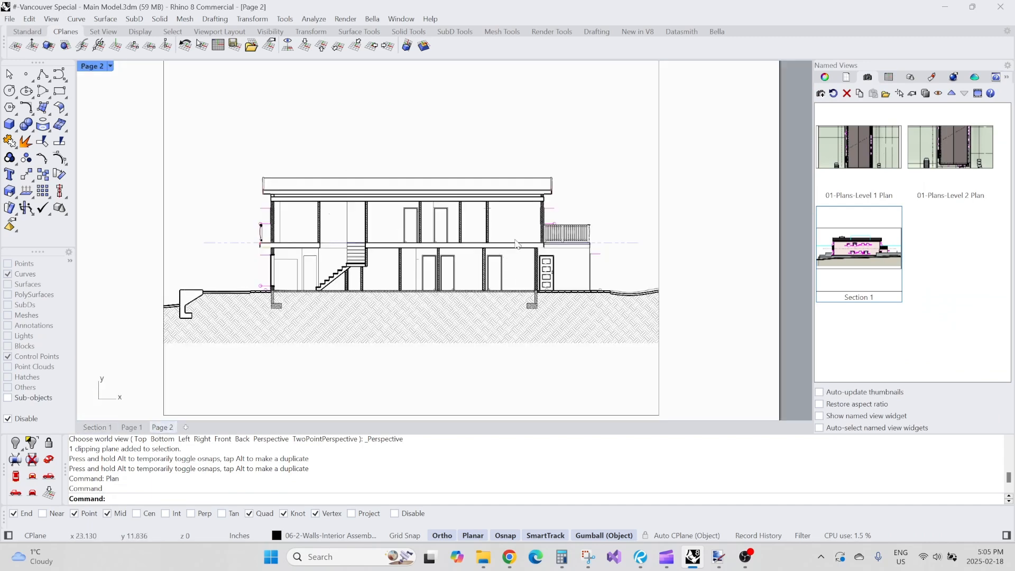
scroll(539, 225, up, 4)
scroll(305, 233, down, 2)
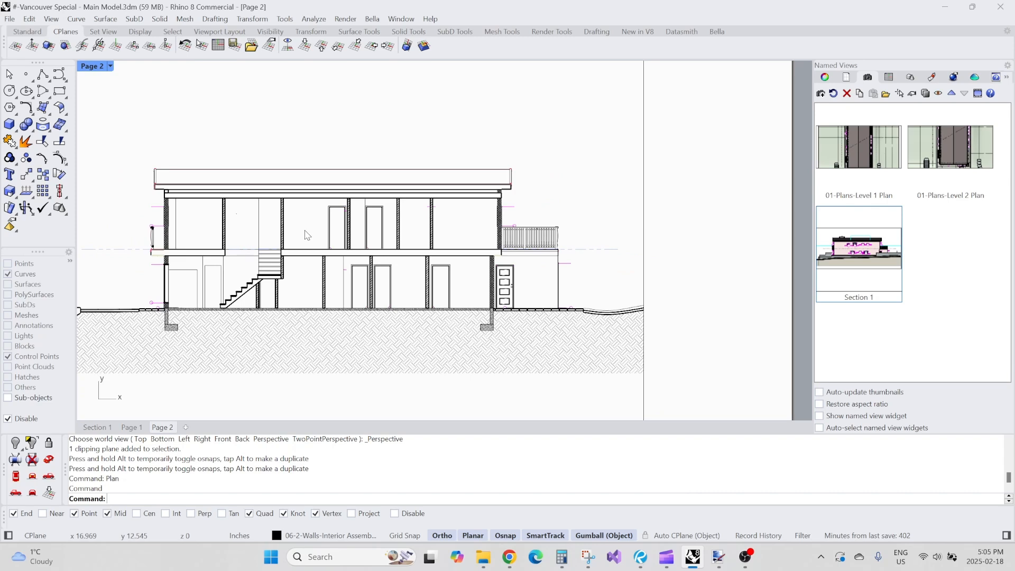
scroll(394, 211, down, 6)
double_click(372, 328)
click(853, 245)
double_click(562, 236)
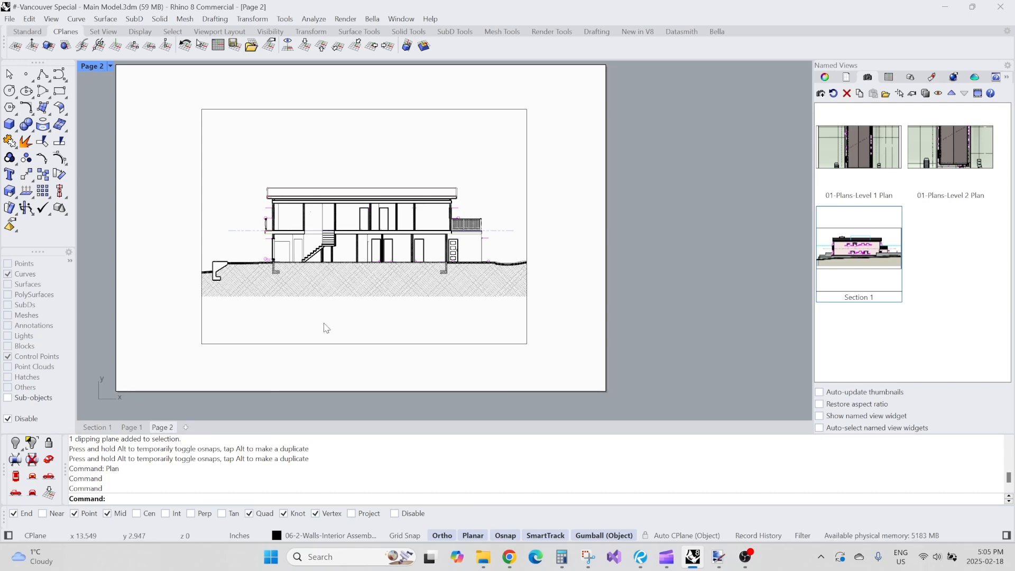
scroll(322, 226, up, 3)
Step: Change the Section 1 model viewport to Perspective and bring up the clipped-view properties of both Building Section 1 clipping planes
click(110, 427)
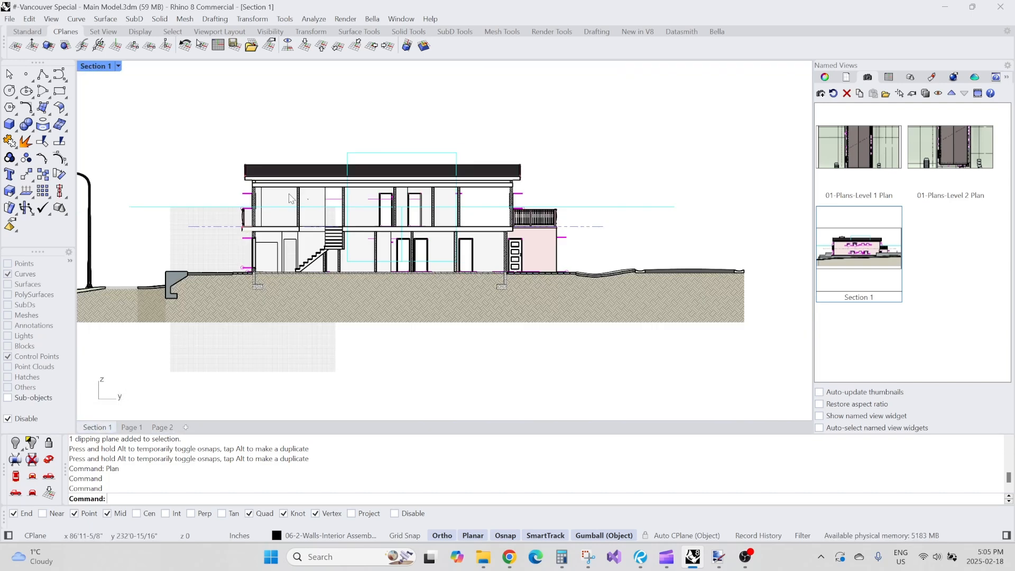
middle_click(206, 239)
click(206, 239)
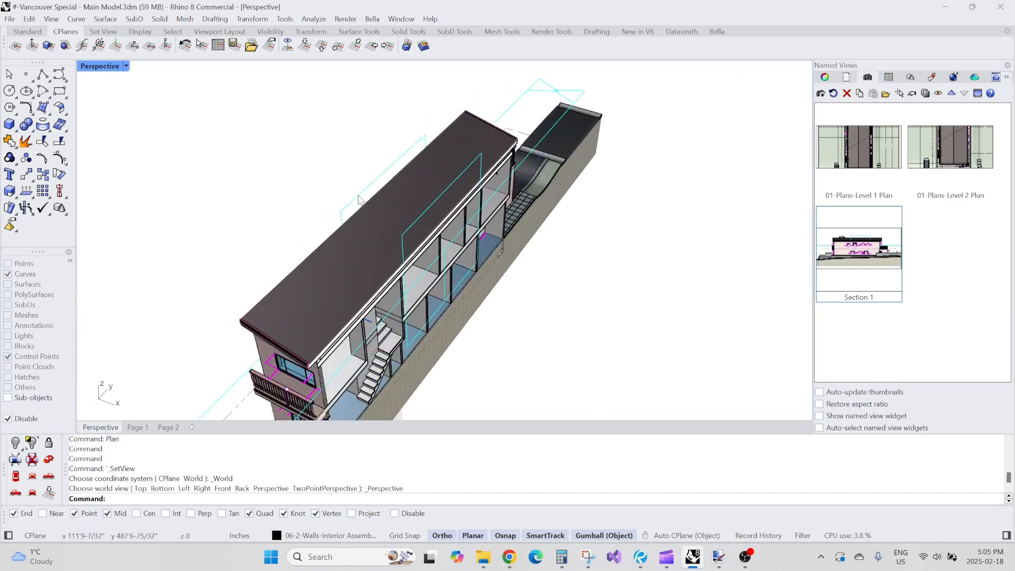
click(412, 220)
click(449, 270)
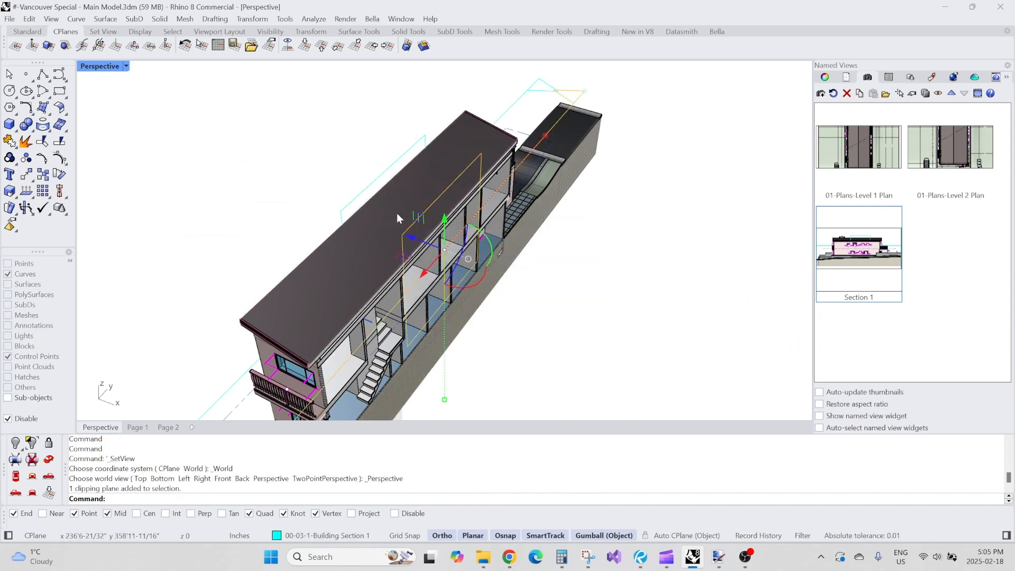
shift+click(377, 190)
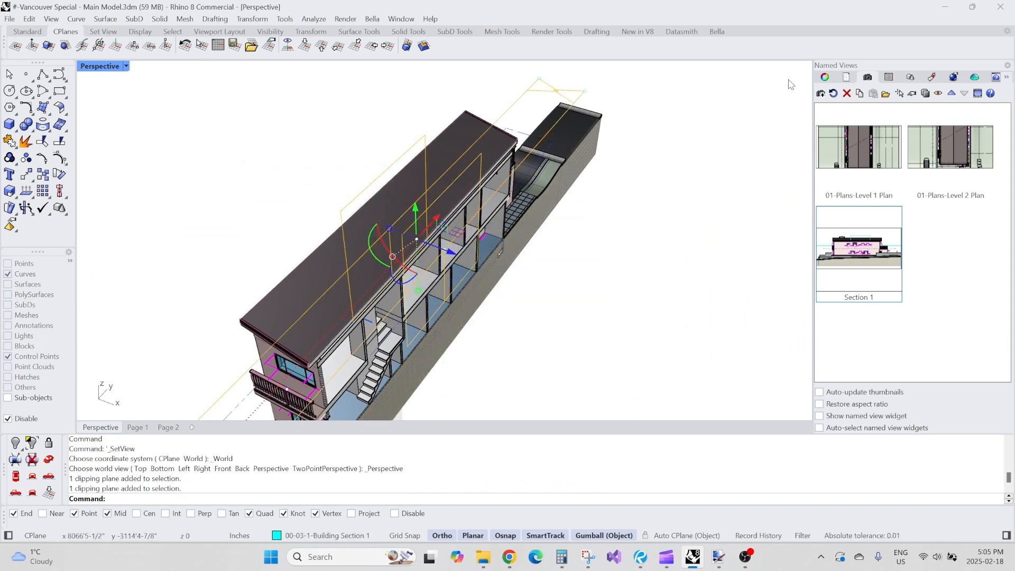
click(826, 78)
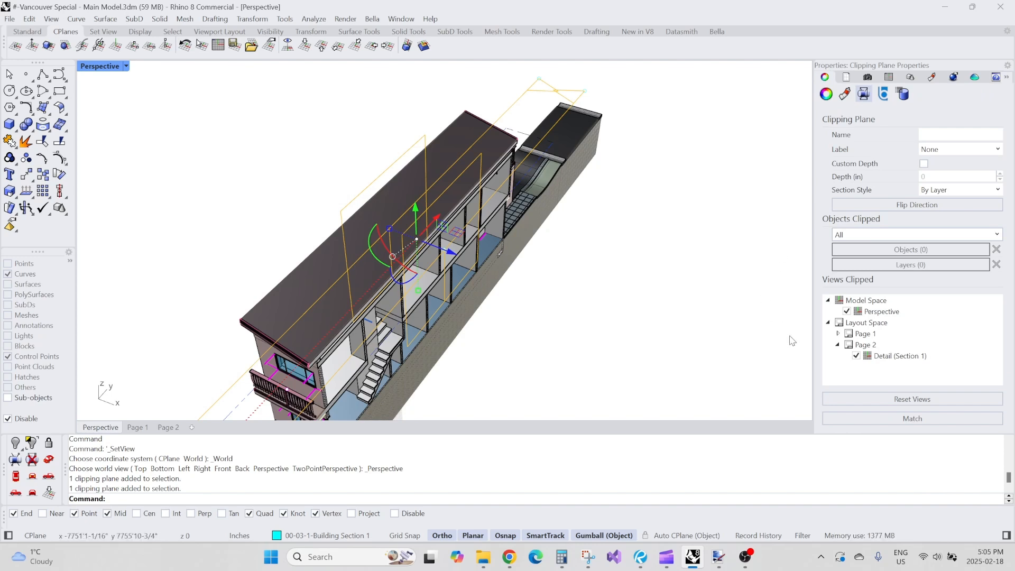
click(896, 358)
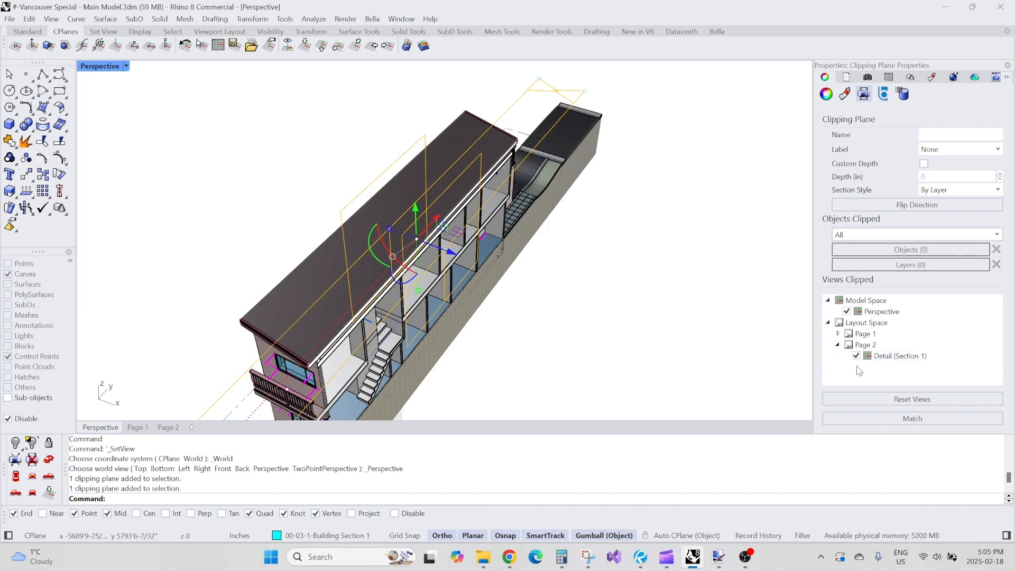
Step: Exclude the Section 1 detail on Page 2 from the rear clipping plane's clipped views and inspect the drawing
click(545, 138)
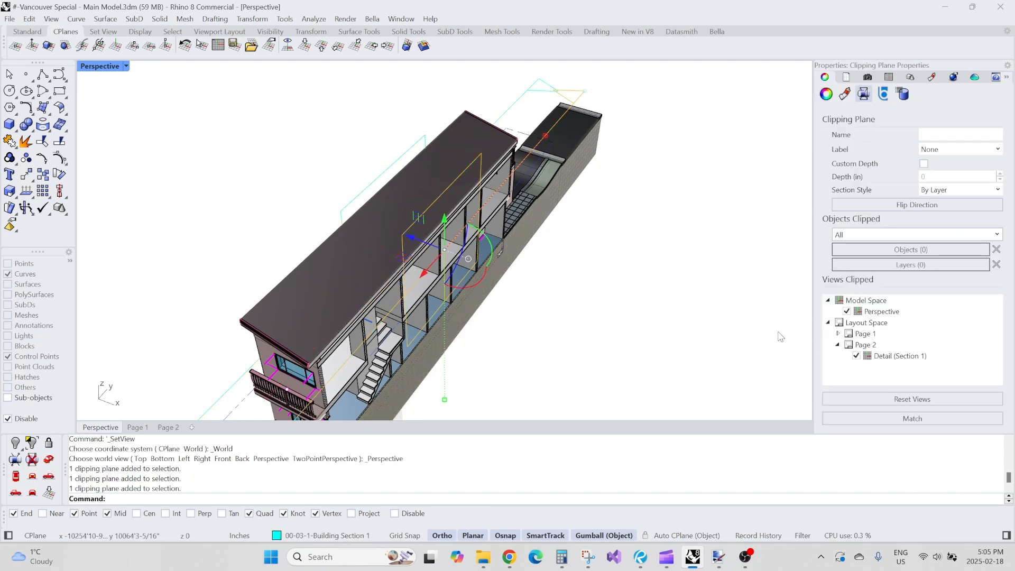
click(515, 103)
click(846, 357)
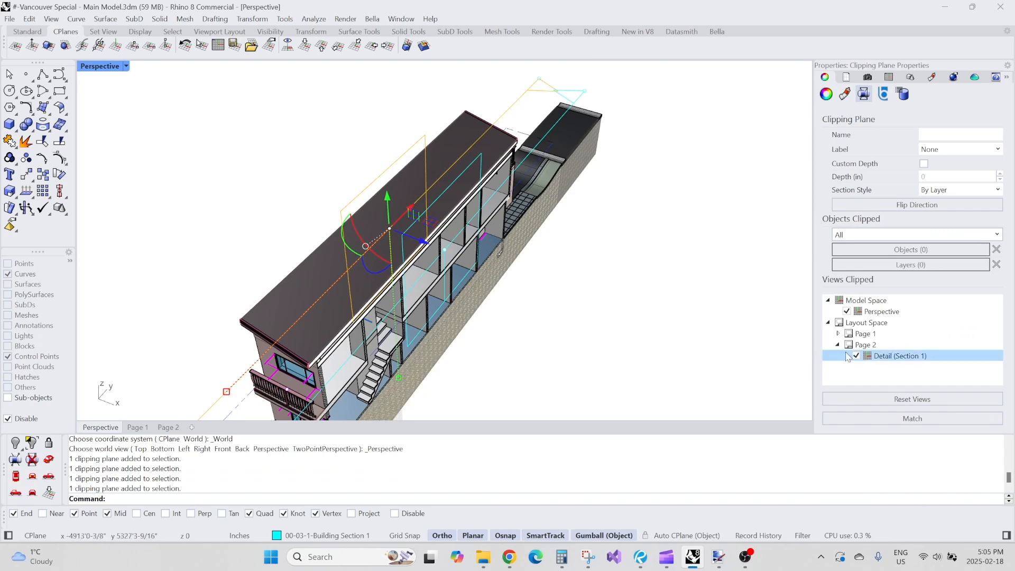
key(Escape)
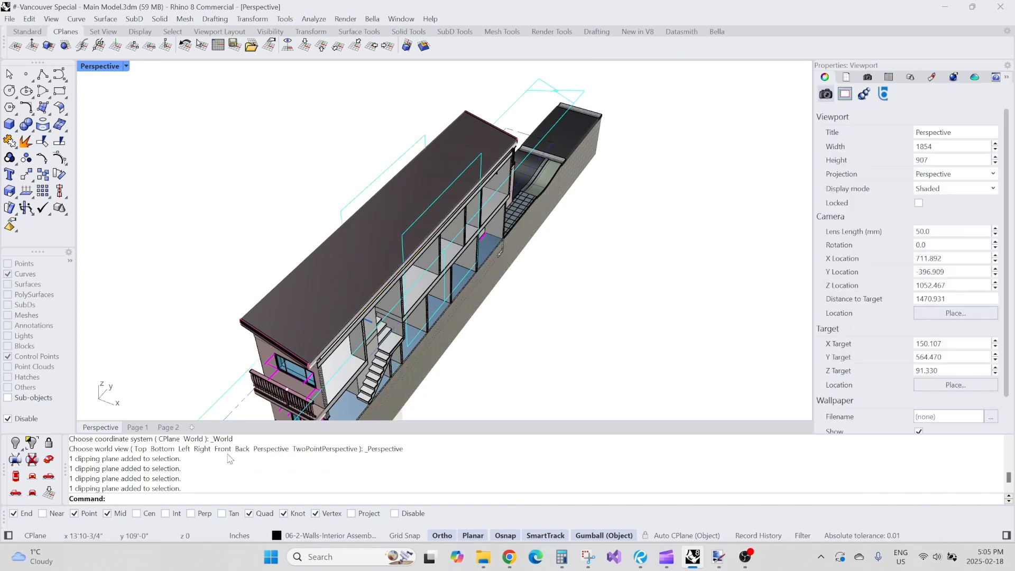
click(168, 428)
scroll(444, 190, up, 6)
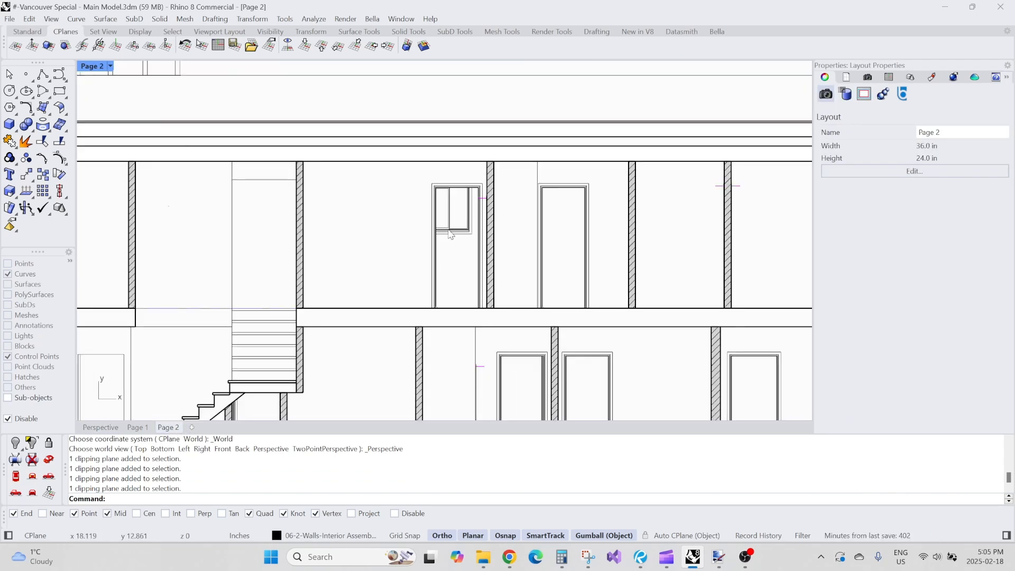
scroll(437, 262, down, 4)
scroll(233, 140, up, 7)
scroll(288, 163, down, 10)
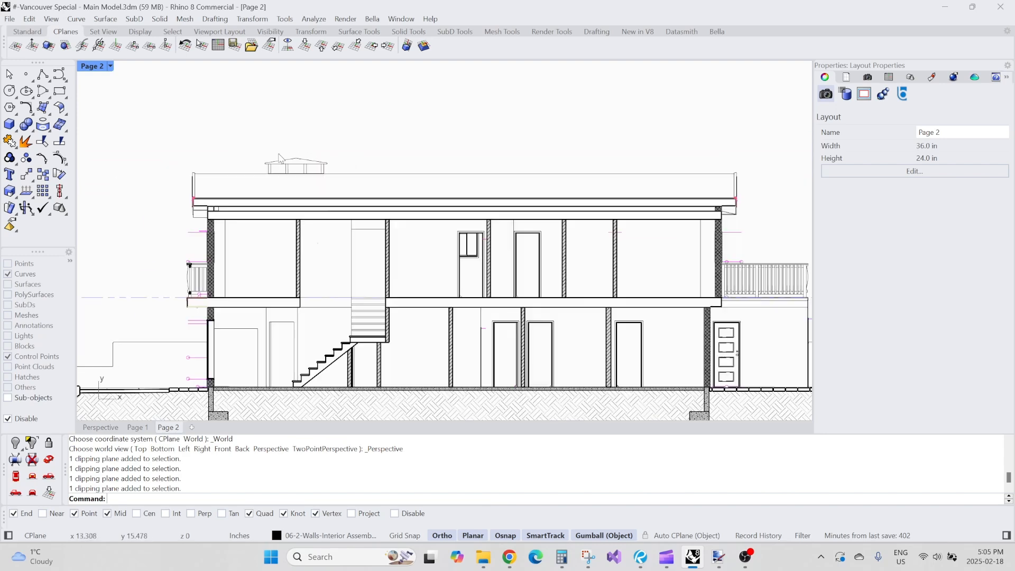
Step: Re-enable the rear clipping plane for the Section 1 detail on Page 2 and deselect the plane
click(109, 427)
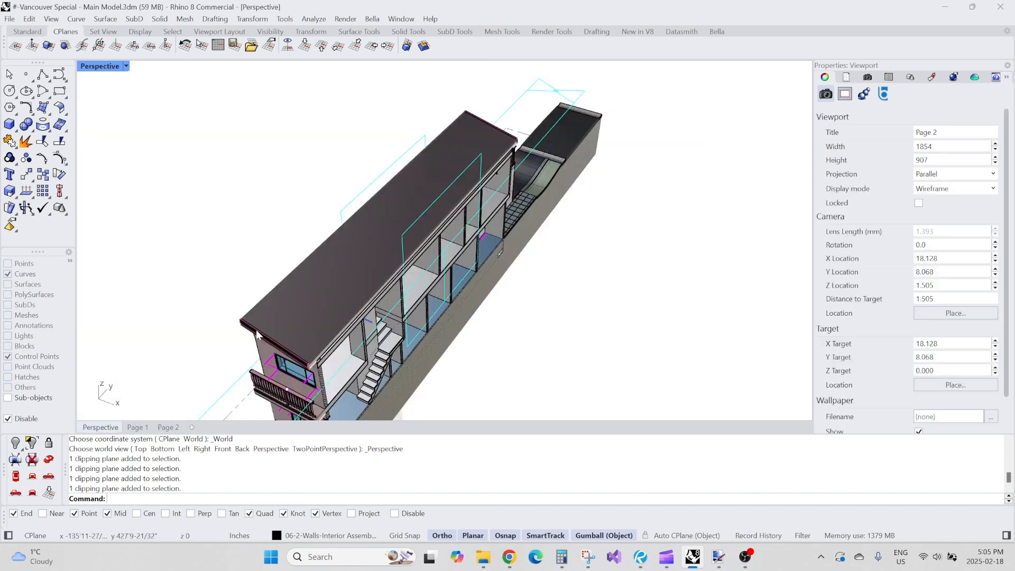
click(340, 217)
click(828, 323)
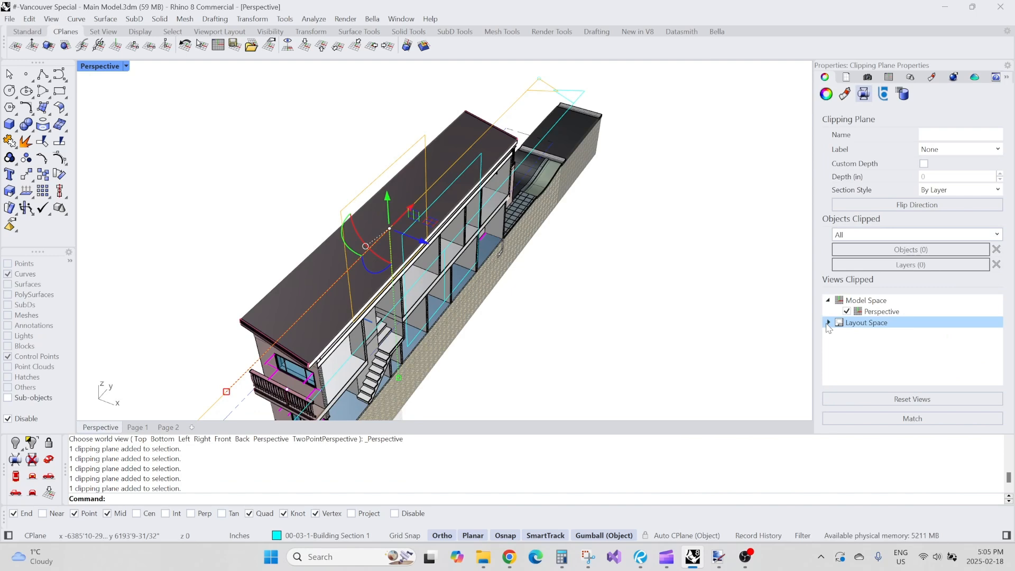
click(838, 345)
click(896, 356)
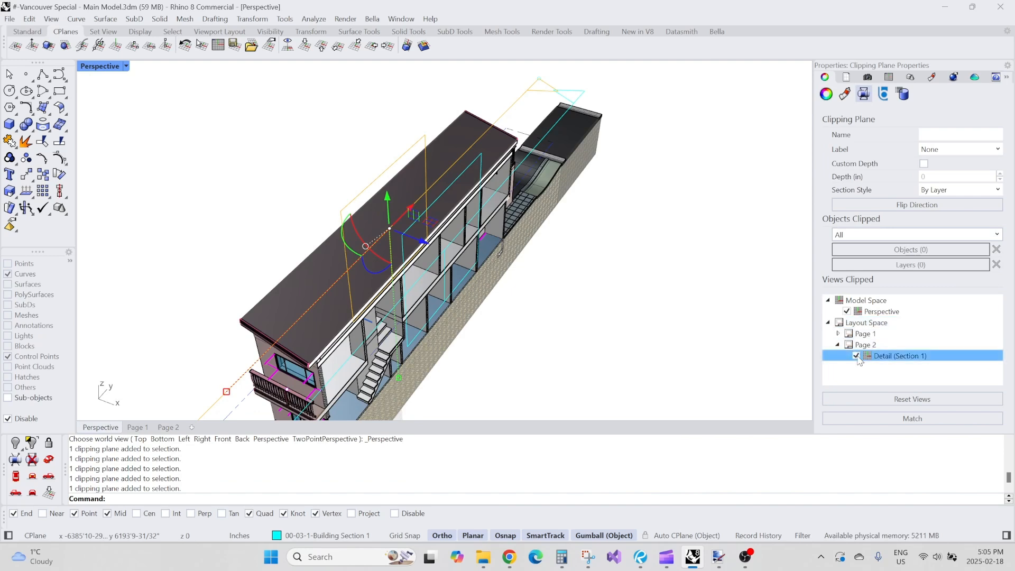
click(755, 344)
Step: Make the rear clipping plane also clip the Ground Floor Plan (Top) detail on Page 1, and deselect it
click(341, 216)
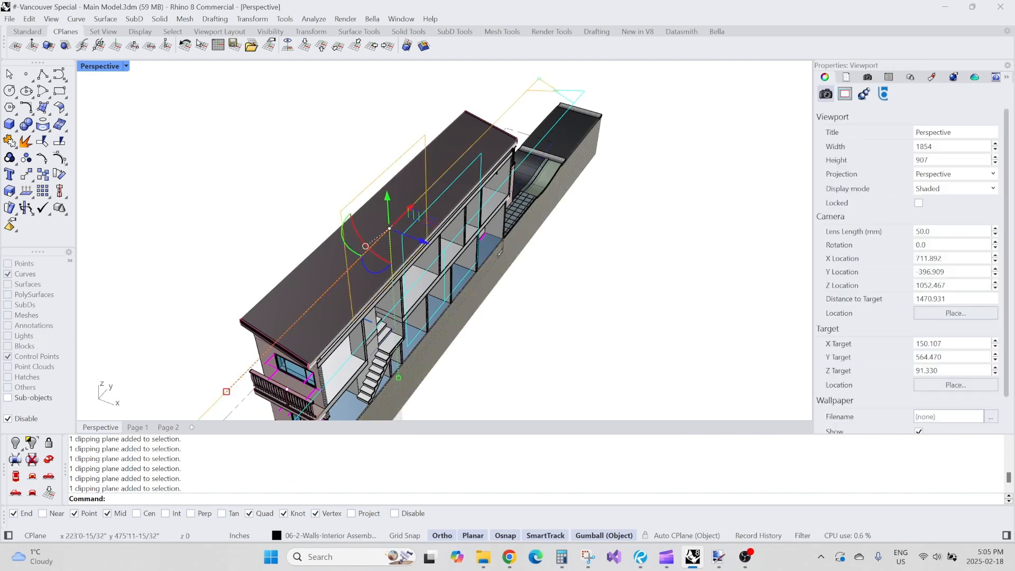
click(837, 334)
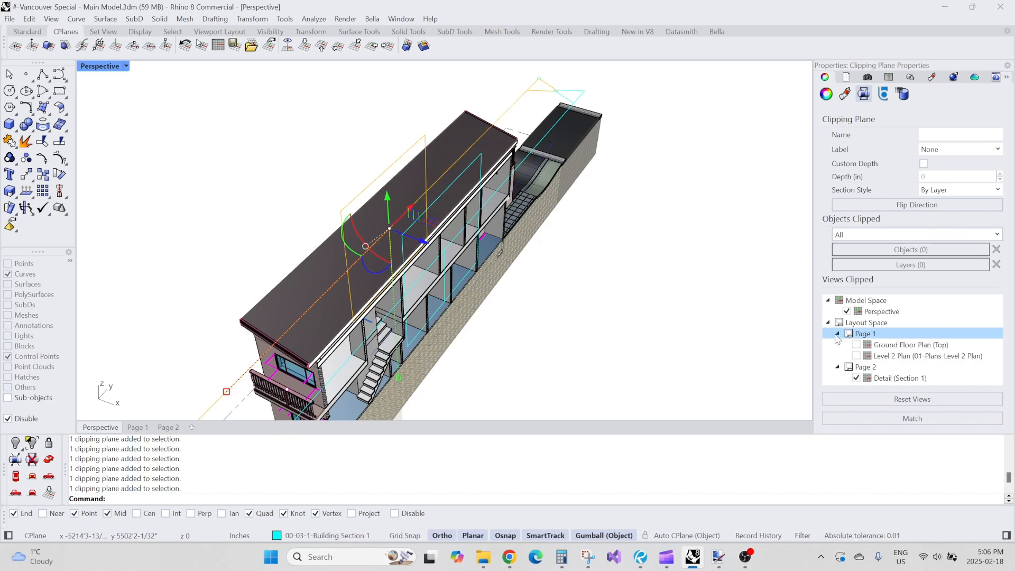
click(857, 345)
click(683, 318)
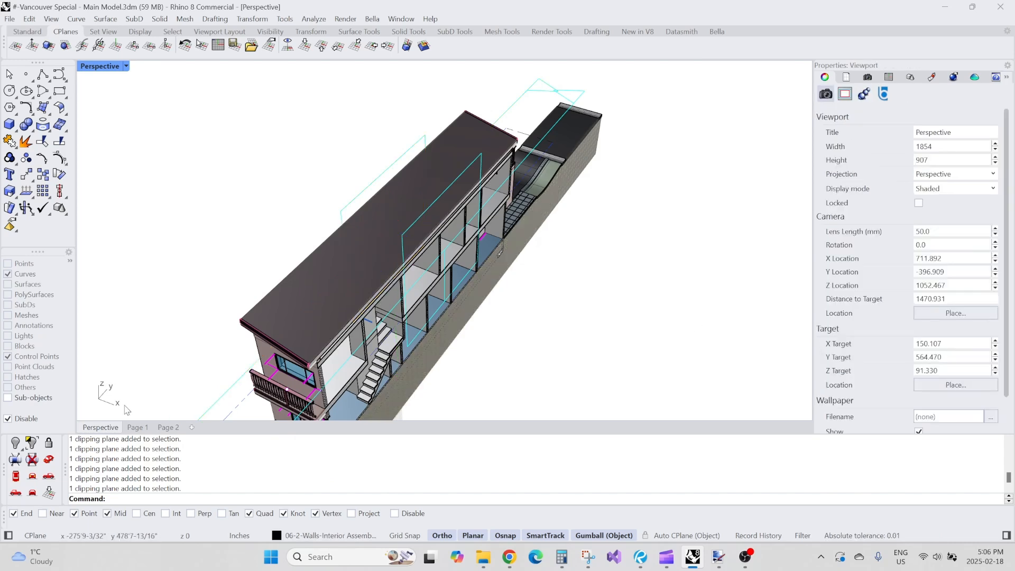
Step: Examine how the clipping plane cuts the ground floor plan on Page 1 compared with Level 2, and return to Perspective
click(137, 427)
scroll(139, 176, up, 5)
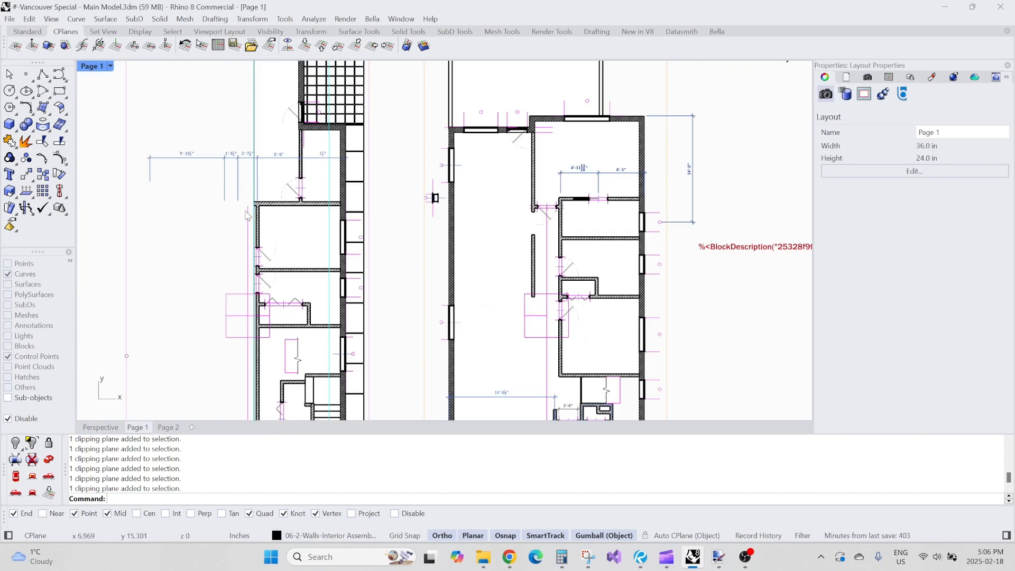
scroll(241, 193, down, 5)
scroll(247, 294, up, 6)
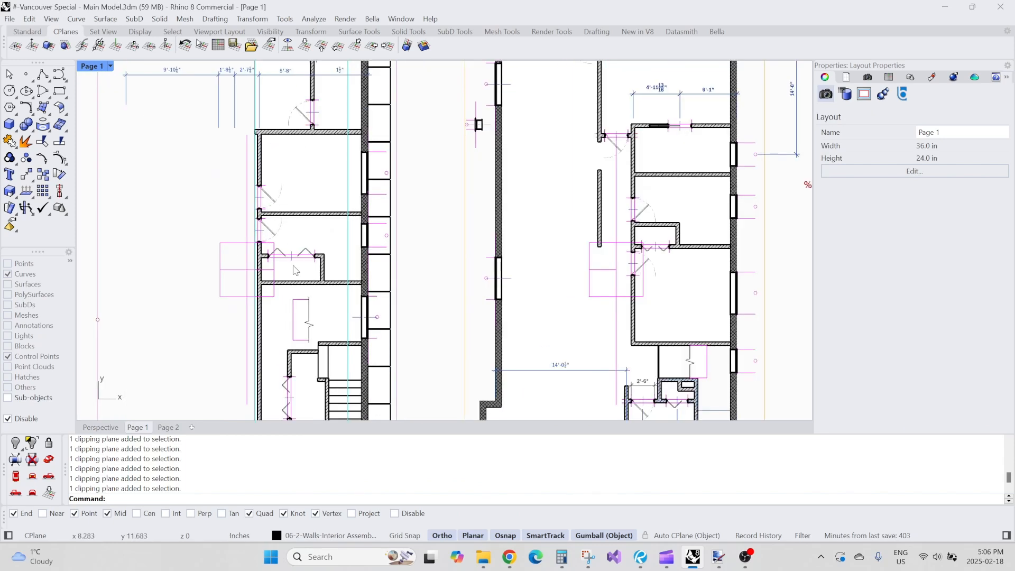
scroll(286, 248, up, 3)
scroll(431, 277, down, 3)
scroll(346, 254, up, 3)
scroll(347, 259, down, 5)
right_drag(347, 259, 339, 167)
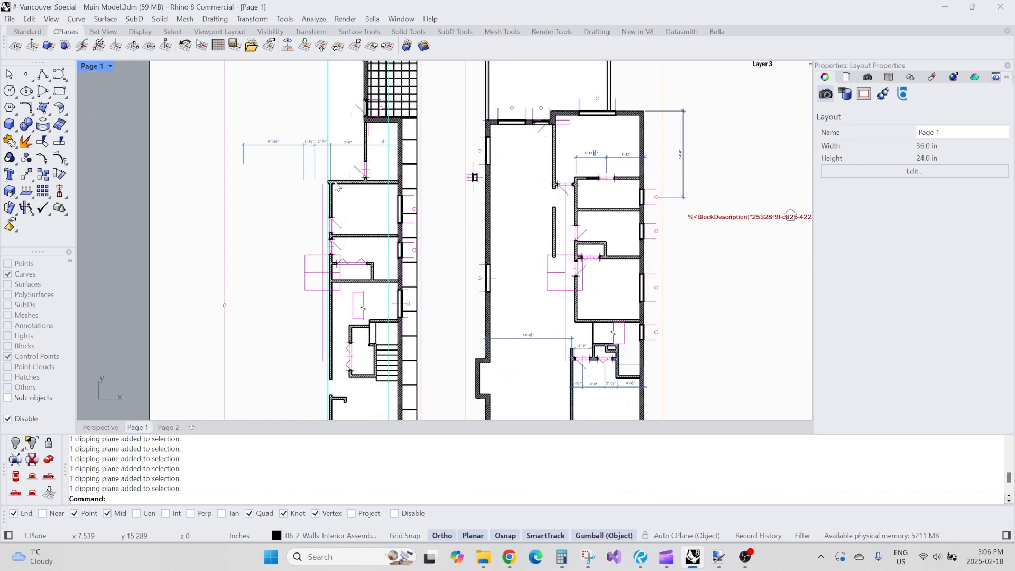
click(104, 427)
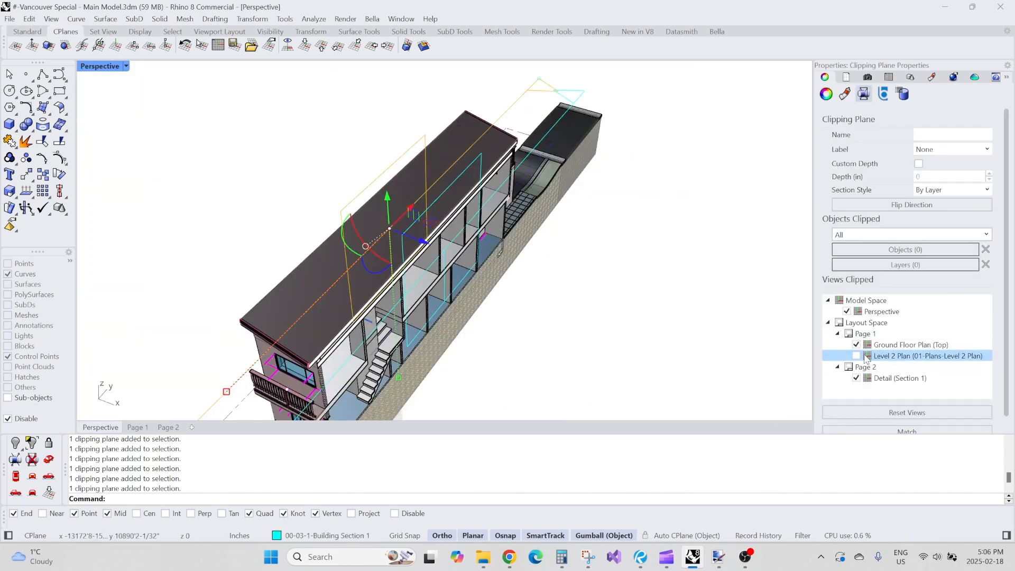
Step: Check which views the building section's other clipping plane clips in Perspective, and deselect it
click(610, 286)
right_drag(610, 287, 605, 316)
click(332, 153)
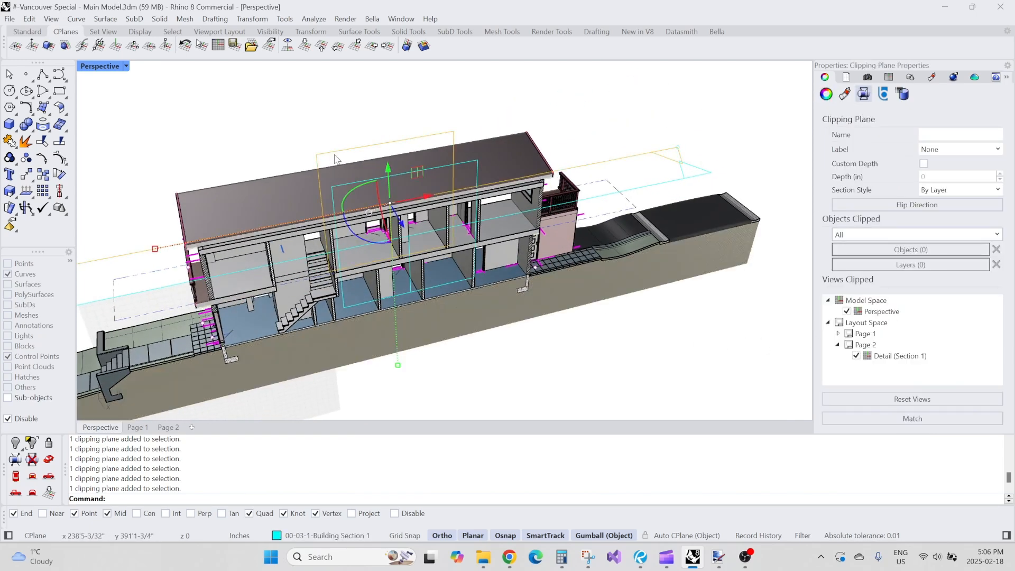
click(528, 393)
Step: Name the Section 1 detail on Page 2 "Hello Section 1"
click(169, 427)
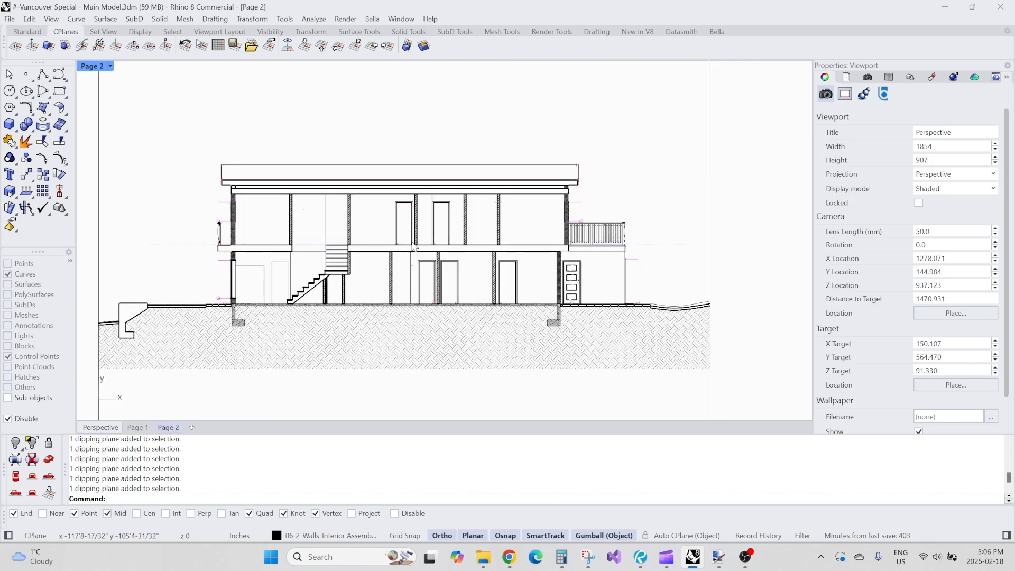
click(607, 158)
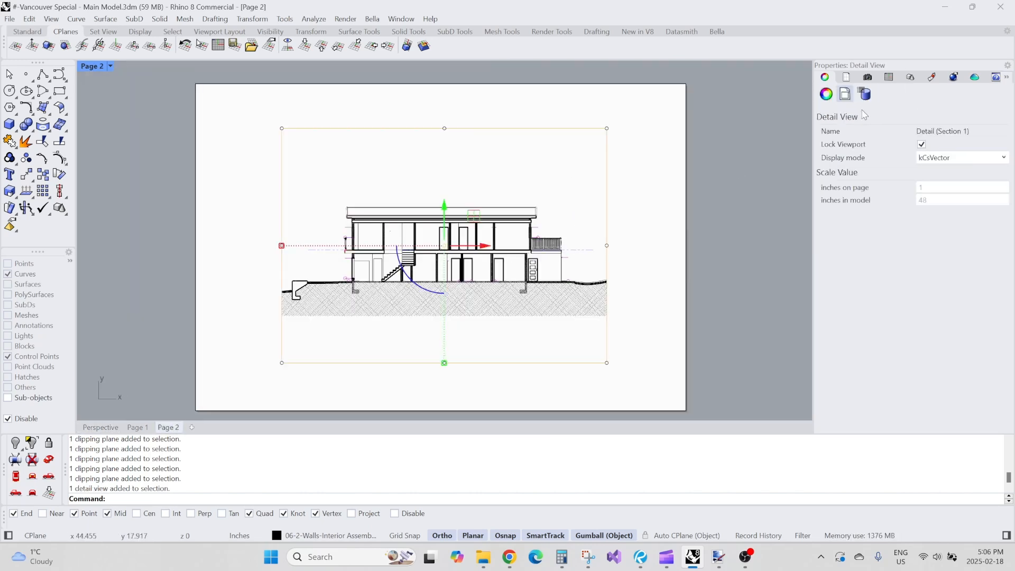
click(825, 96)
click(949, 146)
text(Sec)
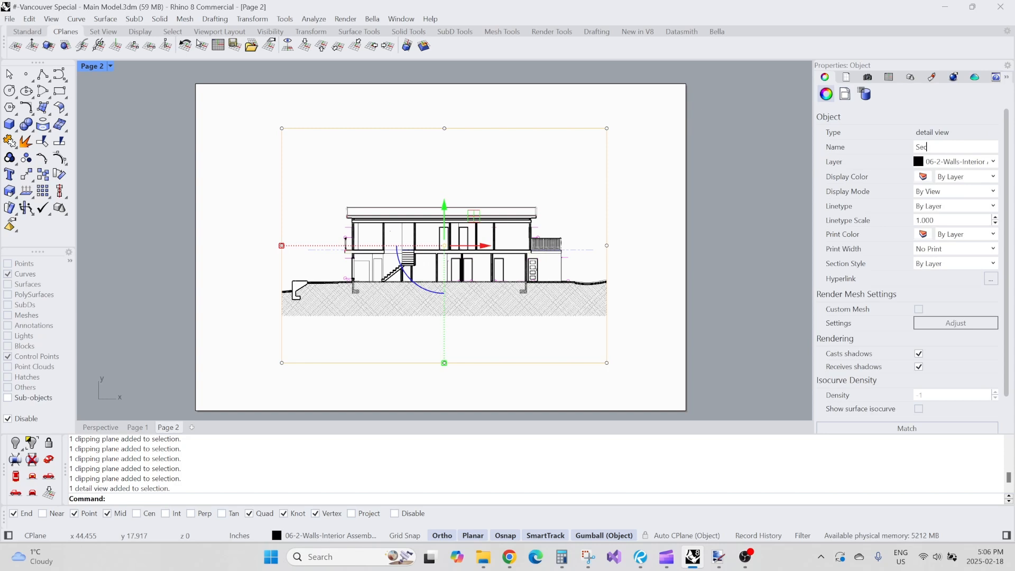
key(BackSpace)
key(BackSpace)
text(ection 1)
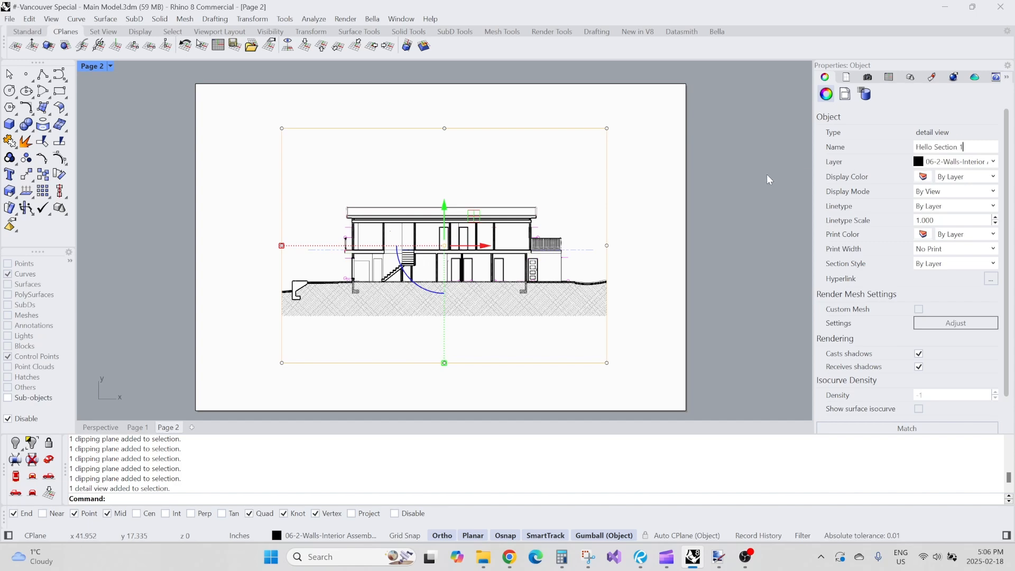
click(769, 180)
Step: Check the renamed detail in the front clipping plane's list of clipped views in Perspective, and deselect the plane
click(101, 428)
right_drag(533, 206, 558, 205)
scroll(613, 165, up, 1)
click(614, 165)
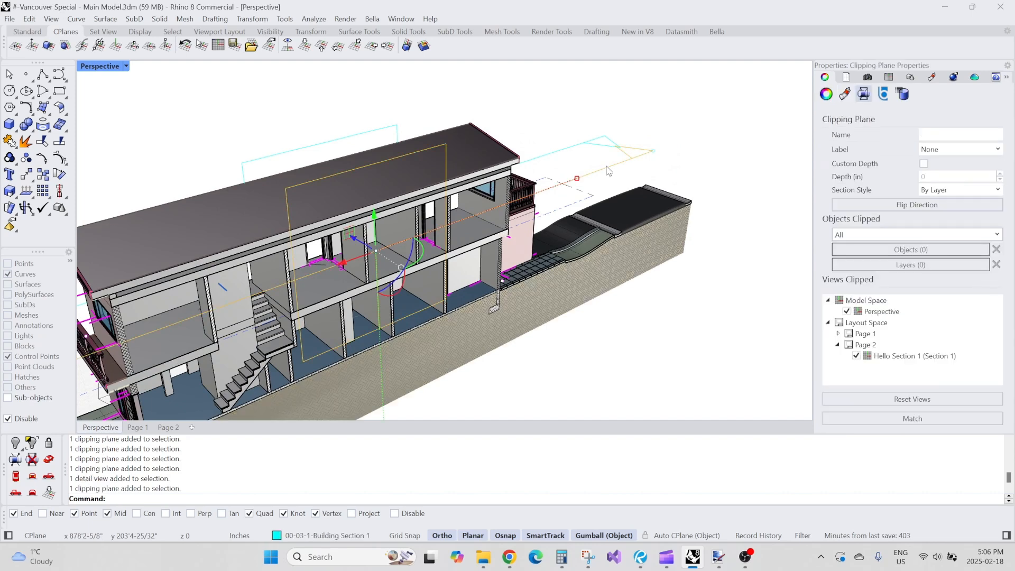
click(893, 356)
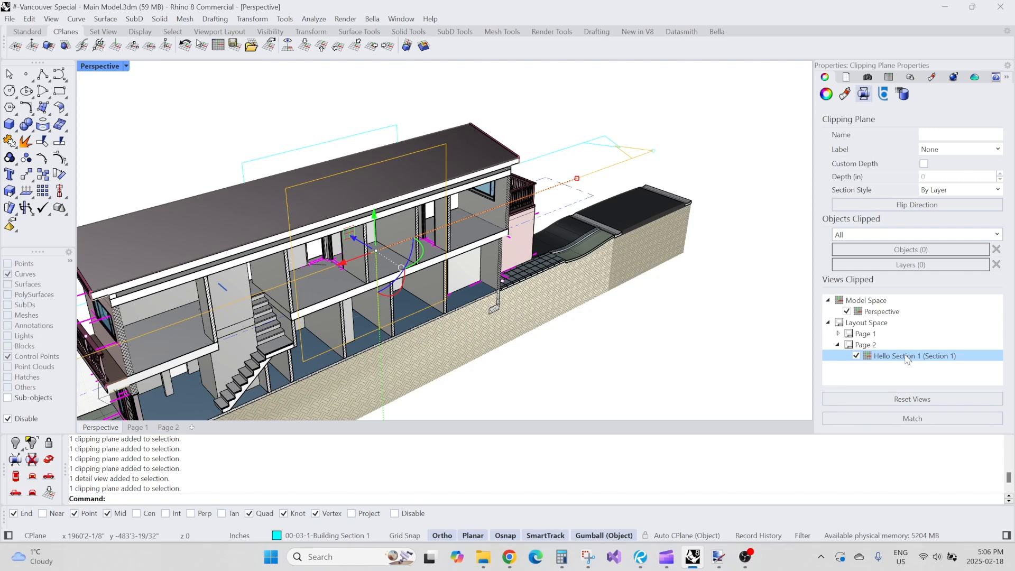
click(578, 178)
key(Escape)
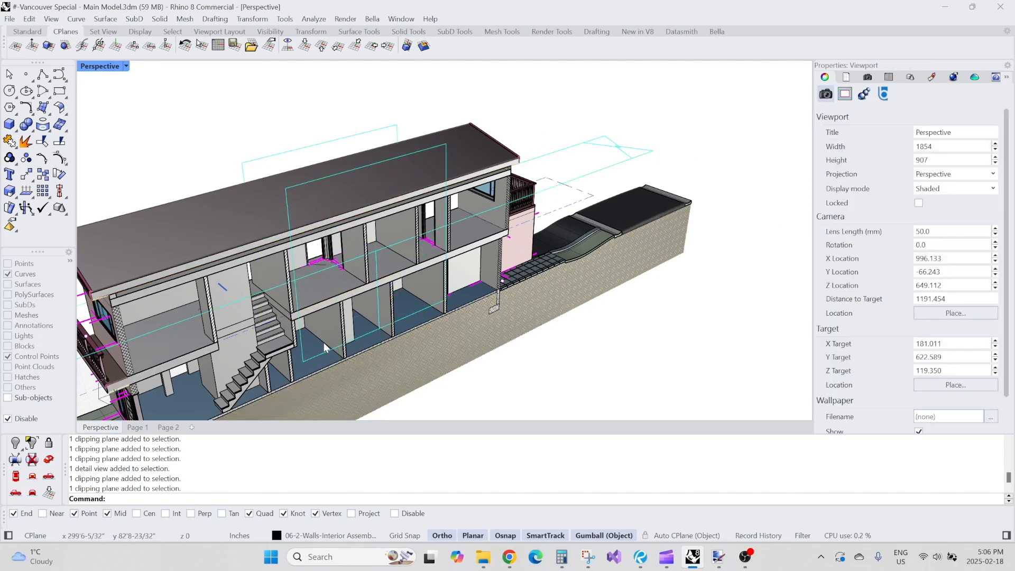
Step: Inspect the Hello Section 1 detail's view properties on Page 2, and deselect it
click(168, 428)
click(345, 165)
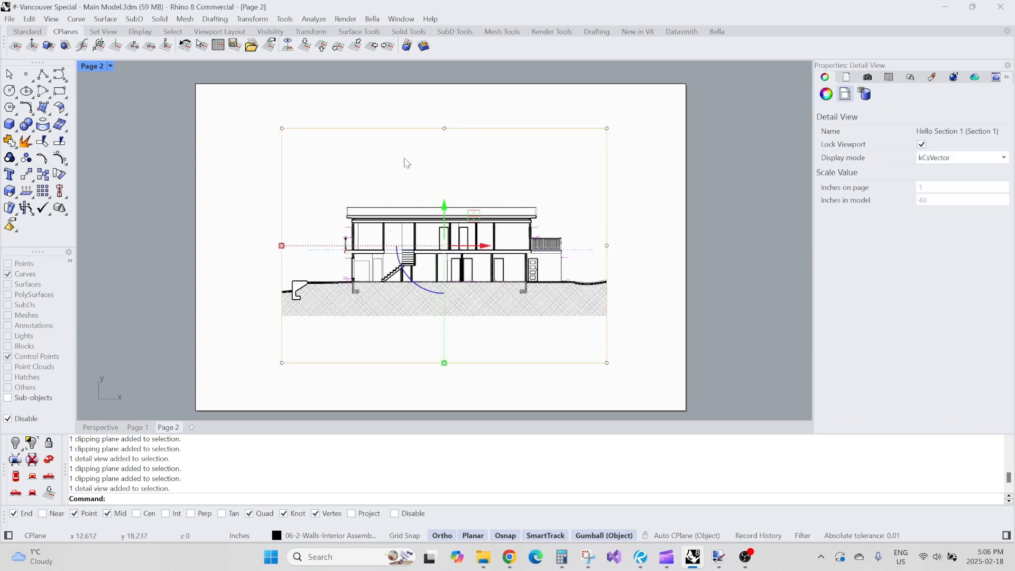
click(641, 146)
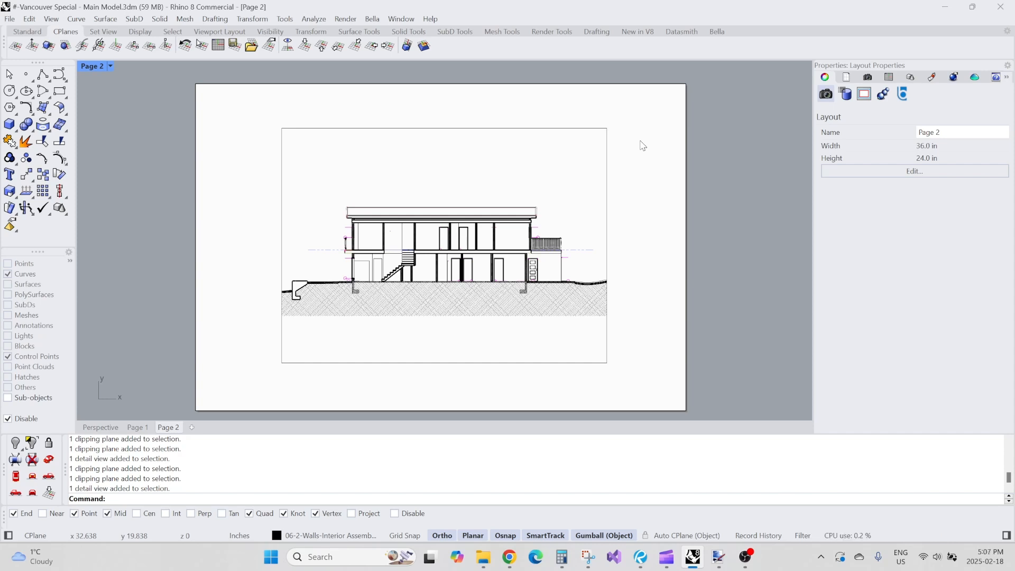
Step: In Perspective, run LVEL2 to toggle the Level 2 Plan clipping planes on, and repeat it to toggle them off
click(101, 427)
right_drag(505, 167, 497, 188)
text(LVEL2)
key(Return)
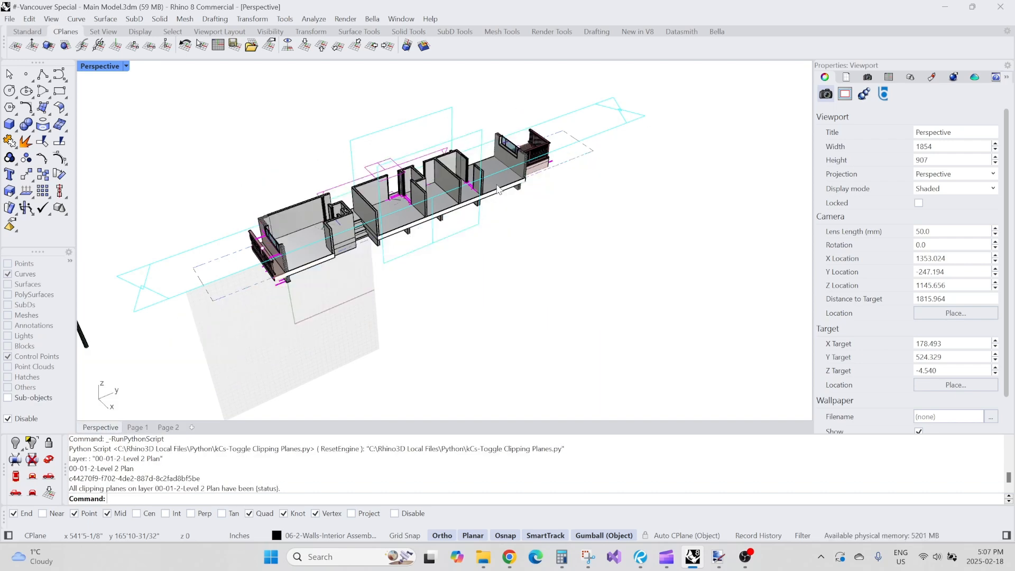
right_click(498, 189)
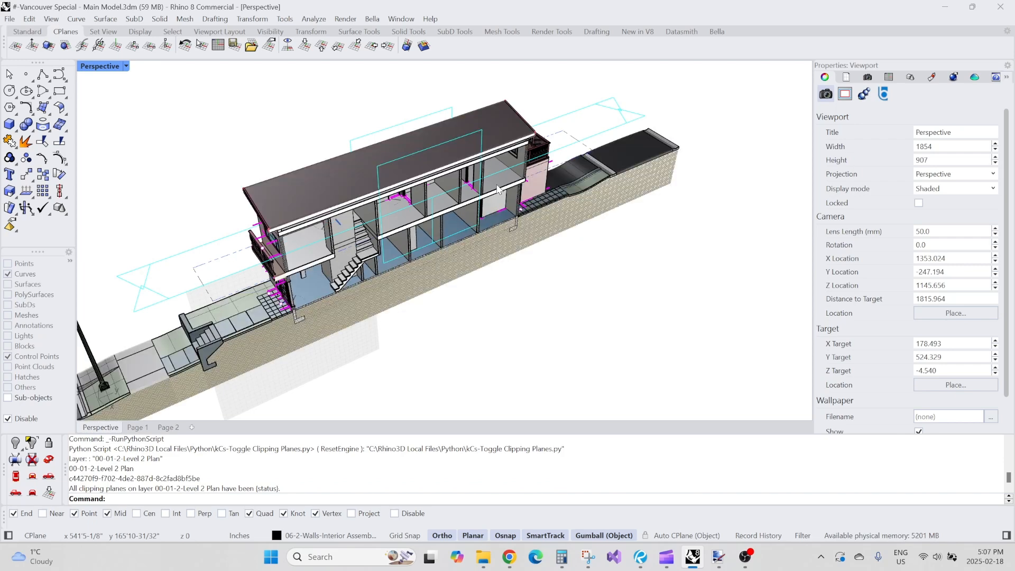
Step: Examine the cut walls, stairs and doors of the building section up close in Perspective
scroll(448, 144, up, 4)
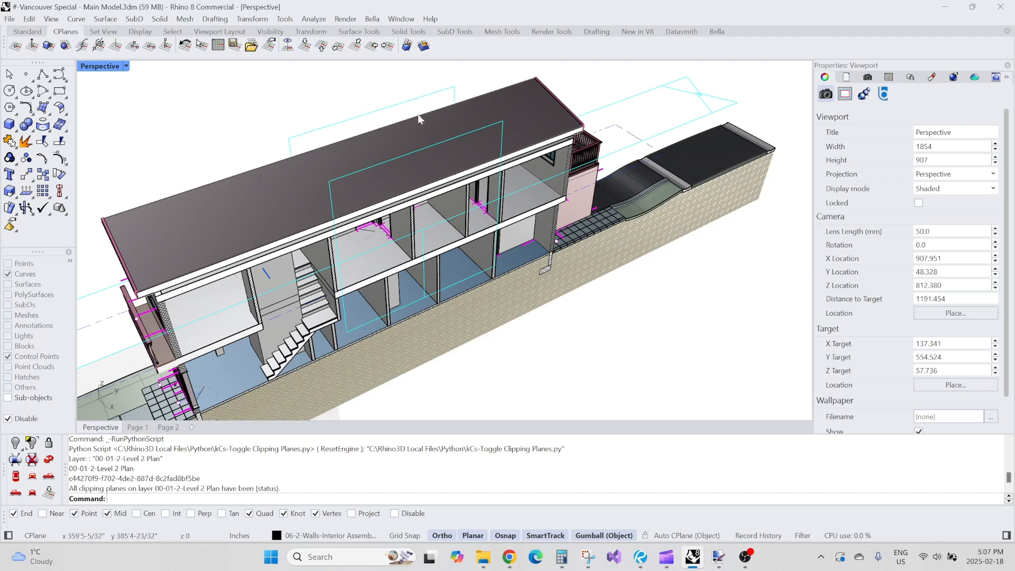
right_drag(339, 254, 316, 178)
scroll(265, 194, up, 4)
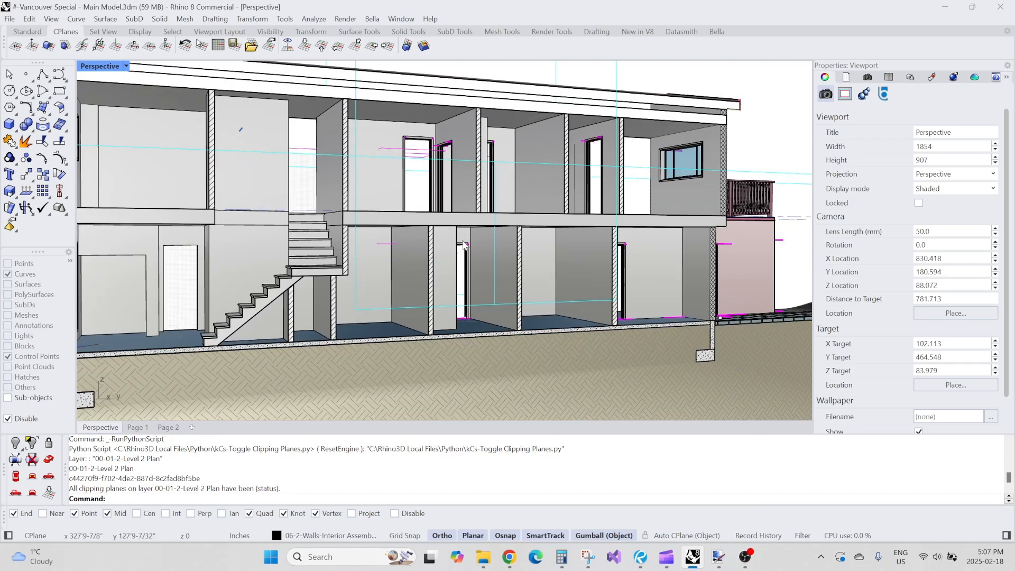
scroll(459, 240, down, 5)
Step: Examine the floor plans on Page 1 and the layer name and line type legend beside the sheet
click(138, 427)
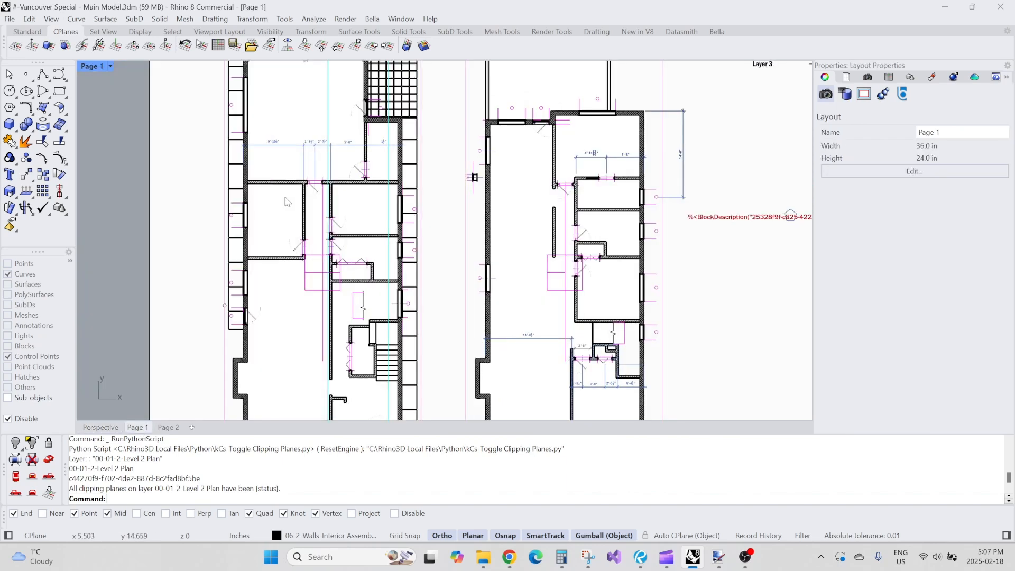
scroll(289, 228, down, 5)
scroll(406, 247, up, 3)
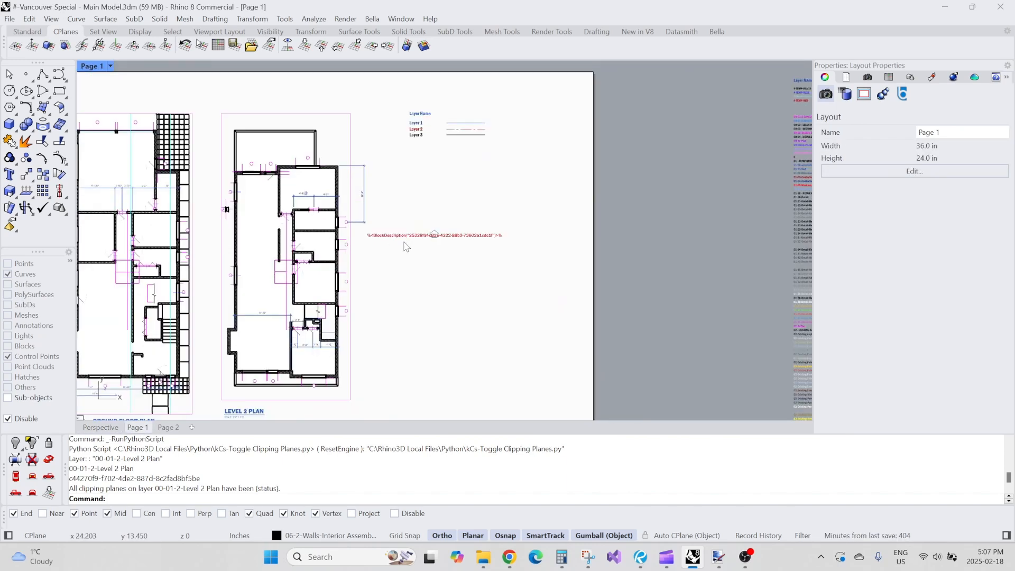
scroll(389, 247, down, 5)
right_drag(553, 205, 447, 147)
scroll(508, 114, up, 8)
right_drag(538, 80, 474, 271)
scroll(483, 180, up, 5)
scroll(436, 116, down, 12)
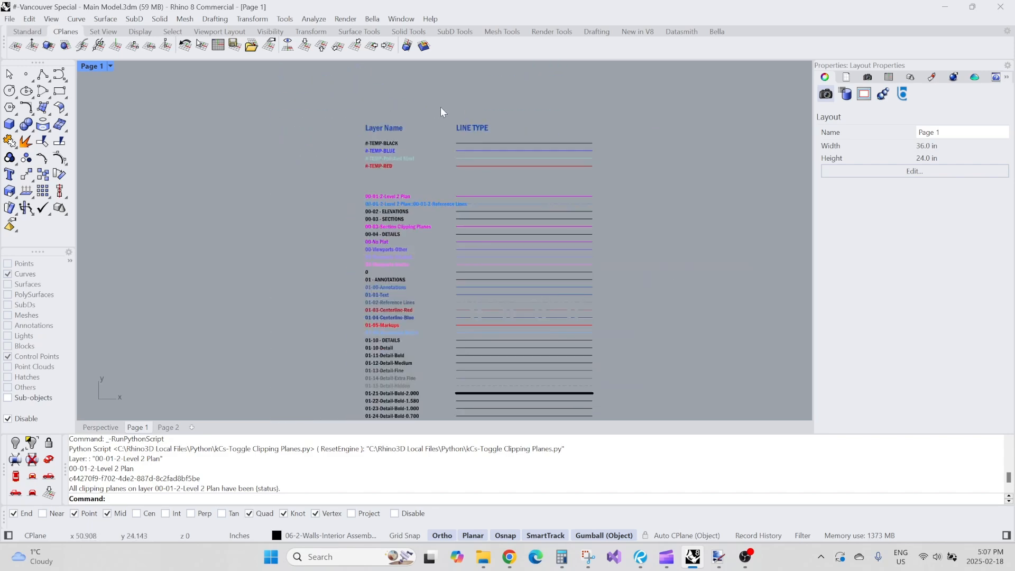
right_drag(457, 402, 456, 157)
scroll(432, 242, up, 14)
right_drag(456, 256, 478, 284)
scroll(463, 267, down, 8)
right_drag(474, 137, 448, 313)
scroll(444, 164, up, 6)
right_drag(447, 85, 442, 237)
right_drag(464, 111, 459, 212)
right_drag(481, 107, 474, 241)
scroll(474, 244, down, 8)
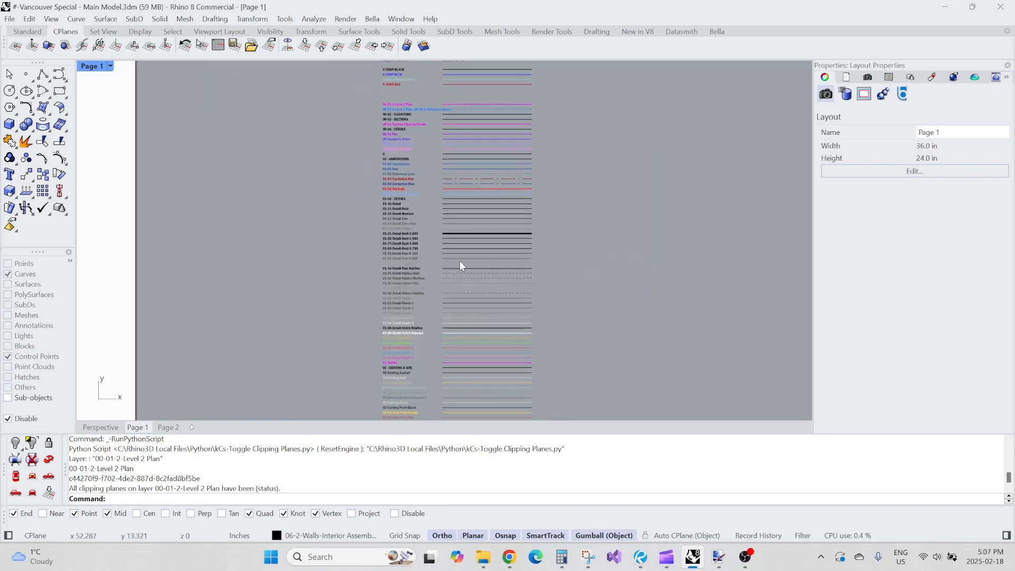
scroll(459, 261, up, 3)
scroll(456, 243, down, 12)
right_drag(385, 252, 562, 236)
right_drag(254, 240, 363, 259)
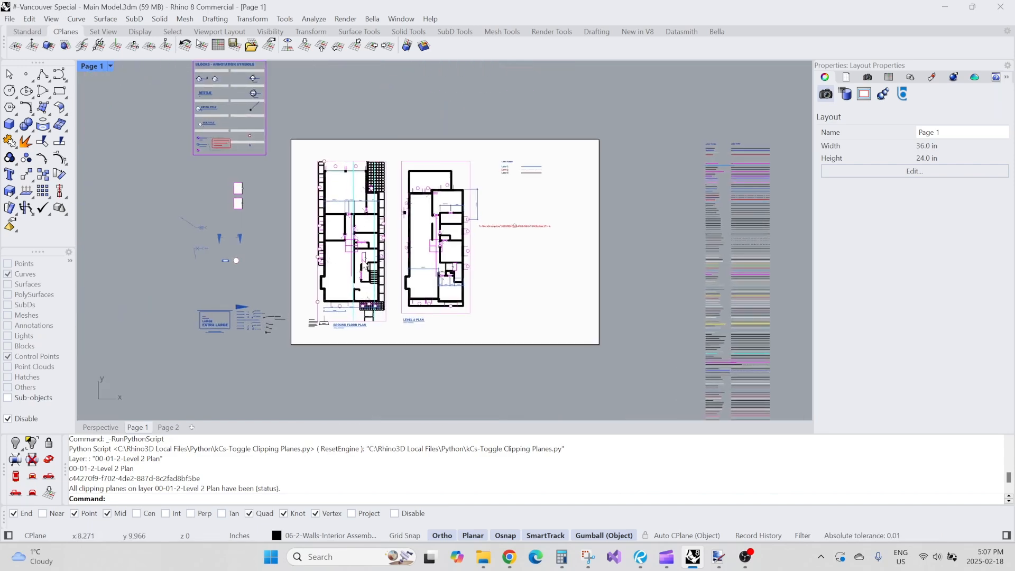
scroll(363, 258, up, 4)
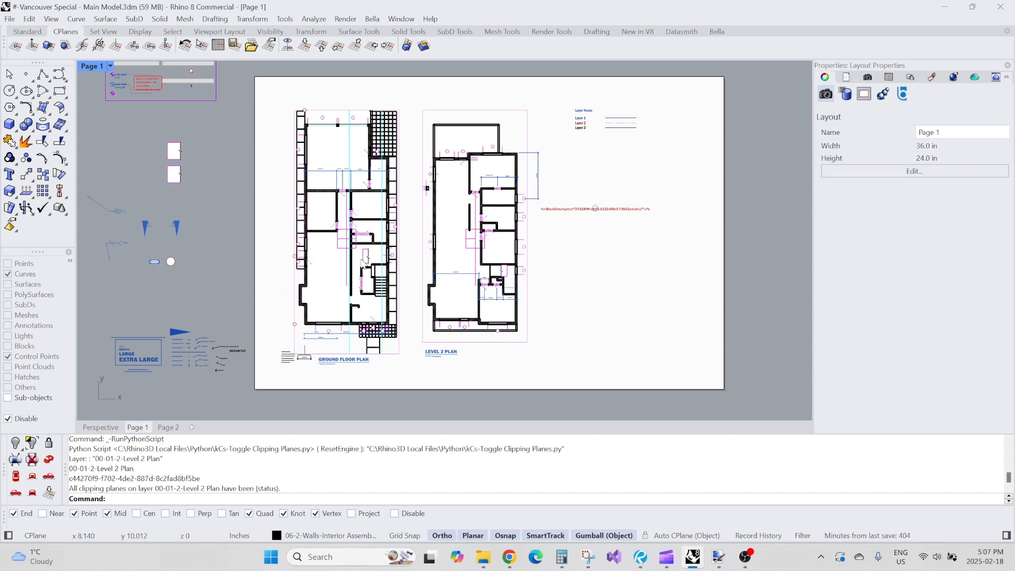
right_drag(552, 277, 485, 263)
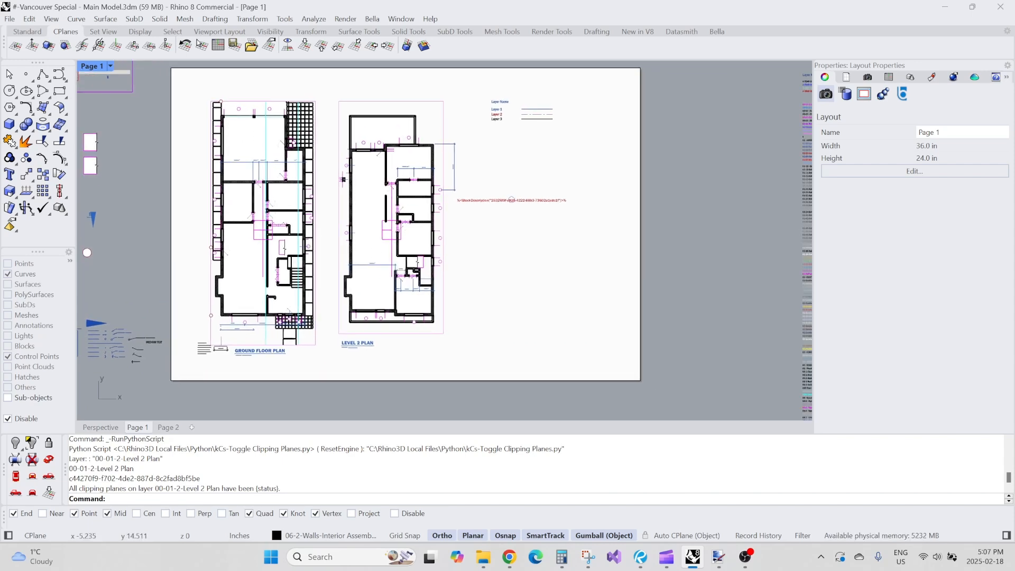
Step: Show the Layers list over Page 1 and review the print widths and section styles of the plan and section layers
drag(0, 92, 615, 84)
scroll(649, 228, up, 20)
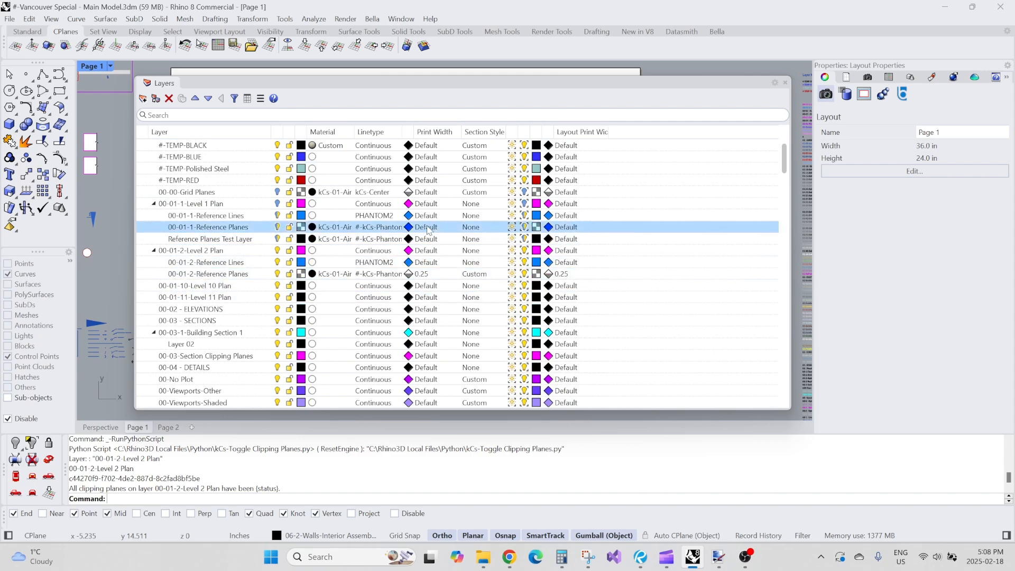
scroll(426, 262, down, 2)
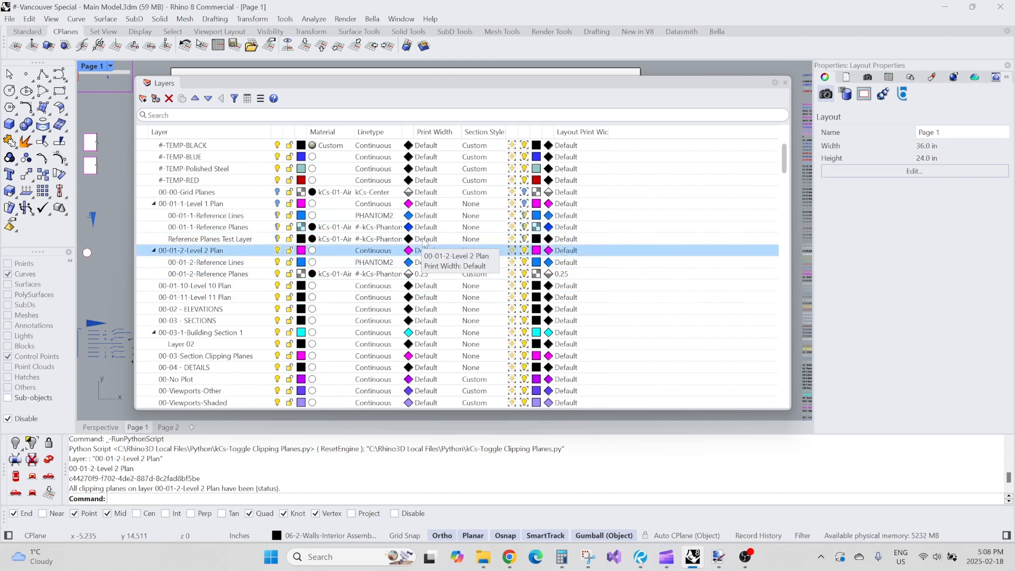
scroll(427, 260, down, 2)
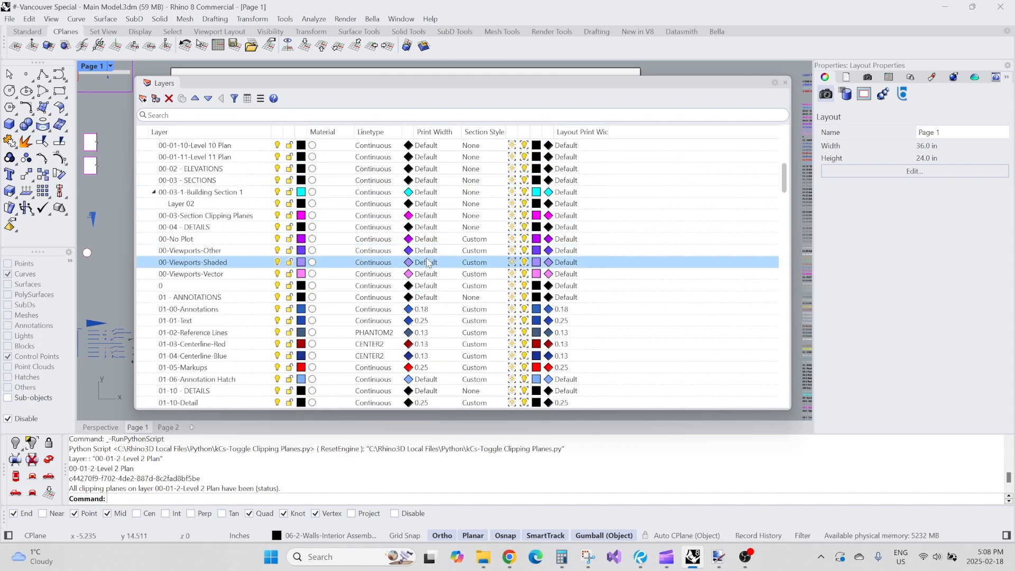
scroll(424, 269, down, 1)
scroll(414, 284, up, 5)
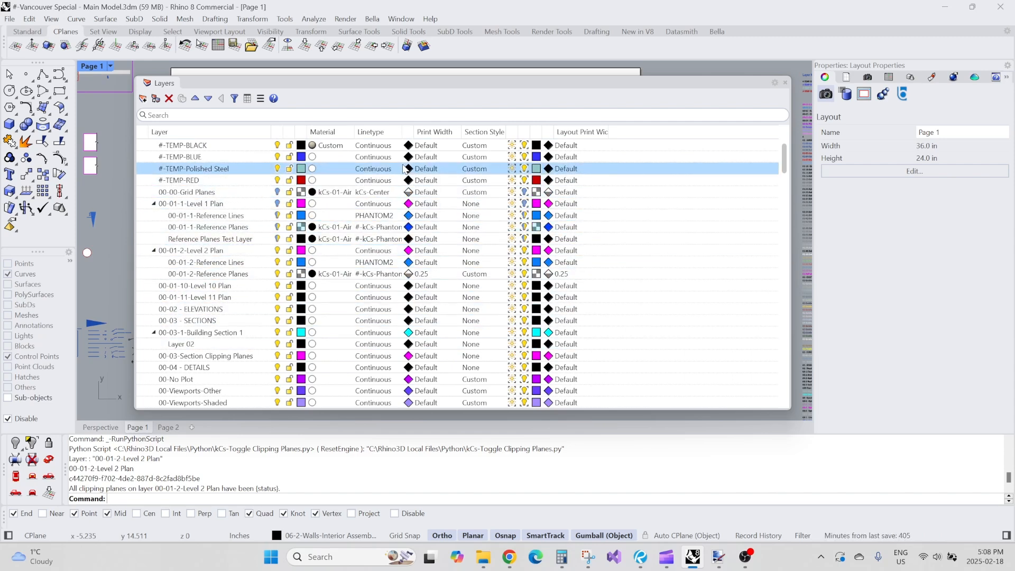
scroll(444, 201, down, 5)
scroll(476, 222, up, 5)
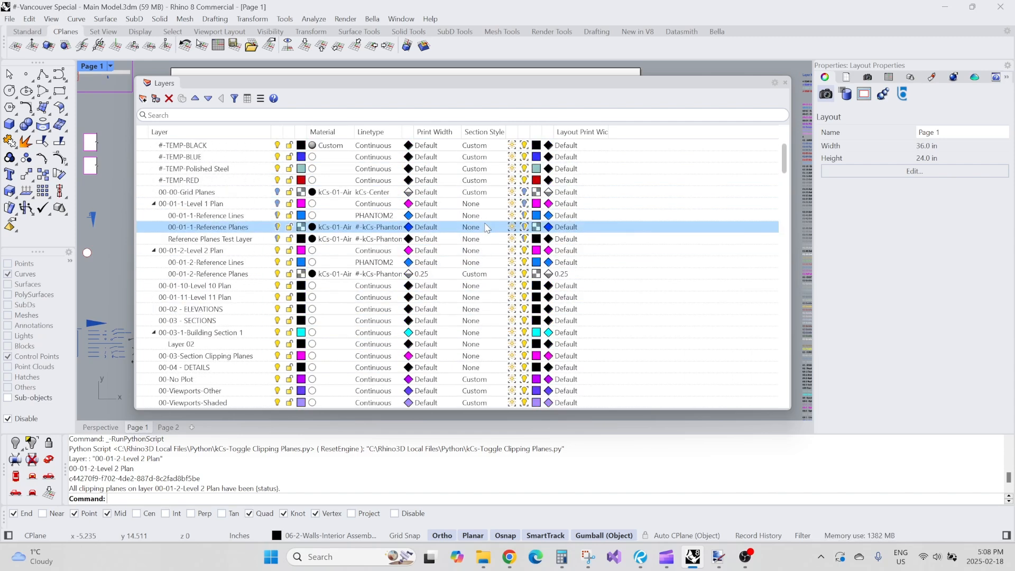
Step: Review the colors, materials and layout print widths of the detail, existing site, concrete and wall assembly layers
scroll(582, 253, down, 15)
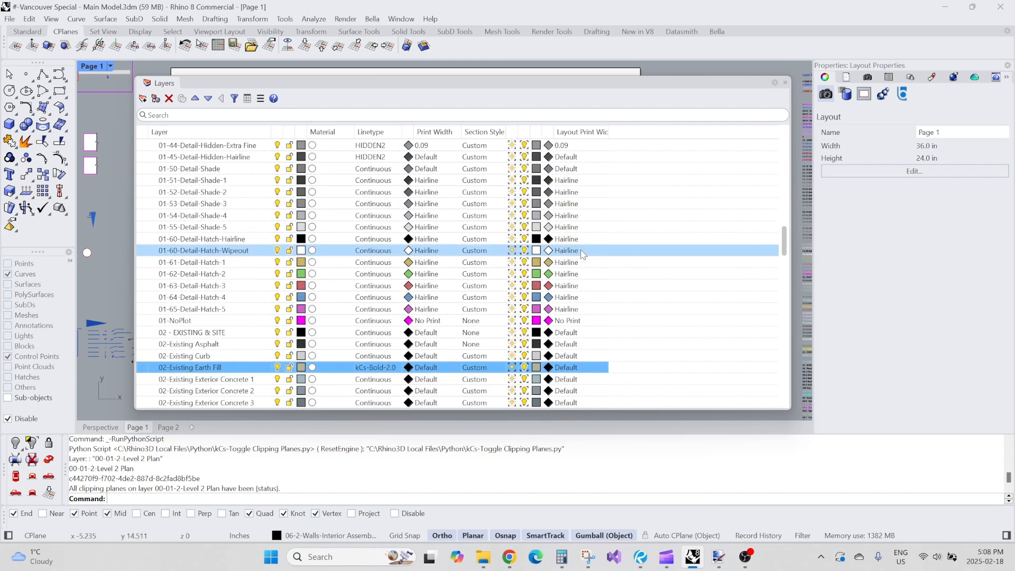
scroll(581, 254, down, 2)
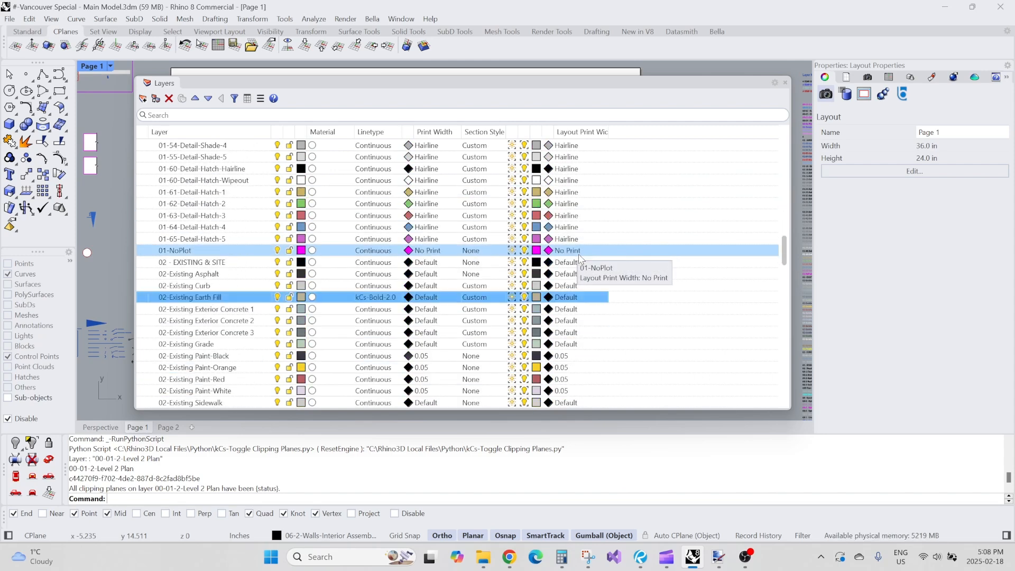
scroll(580, 258, down, 1)
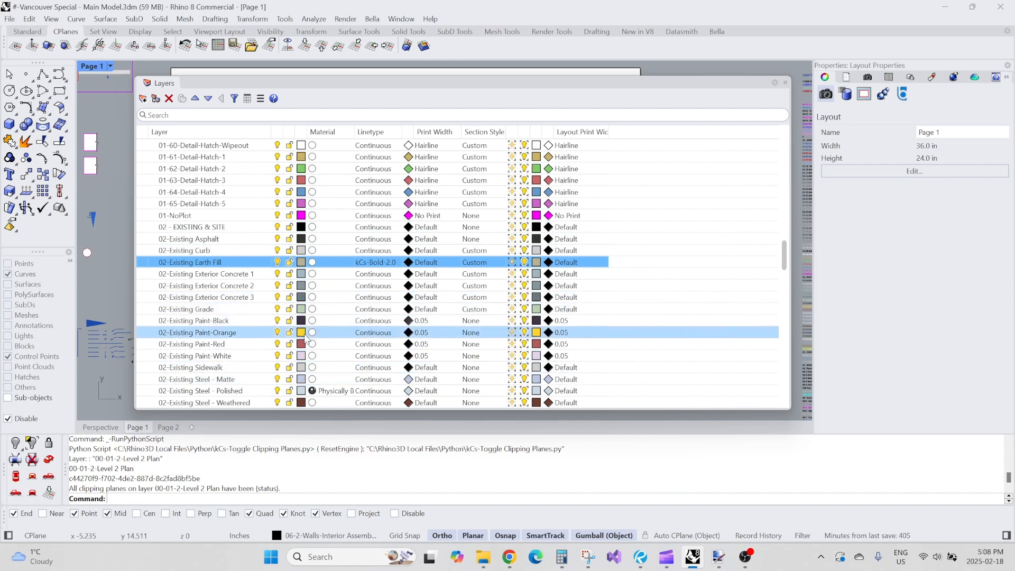
scroll(306, 345, down, 3)
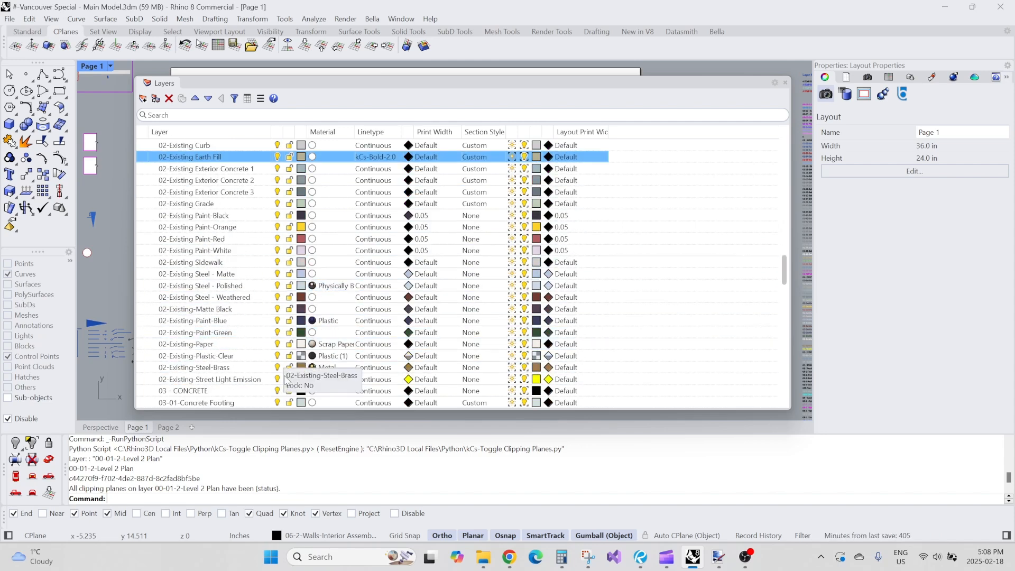
scroll(539, 270, down, 3)
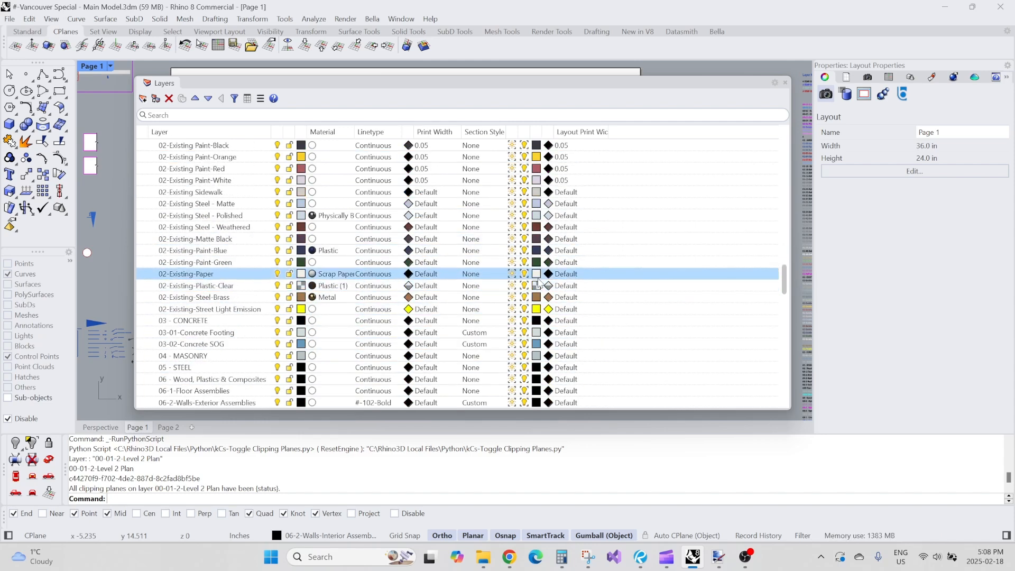
scroll(540, 288, down, 2)
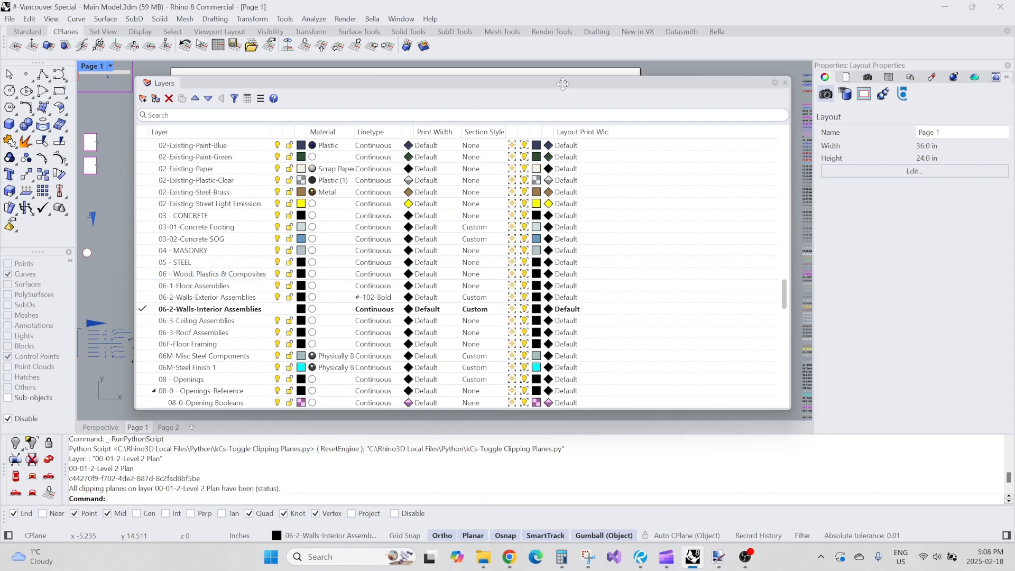
Step: Inspect the section style settings of the 00-01-2-Reference Planes layer and close them
scroll(490, 261, up, 15)
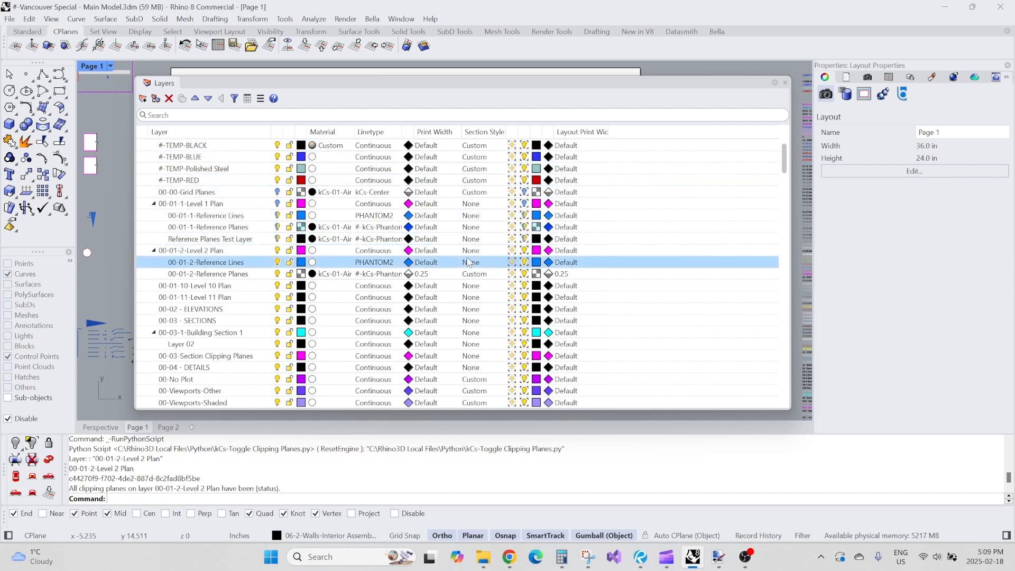
click(472, 275)
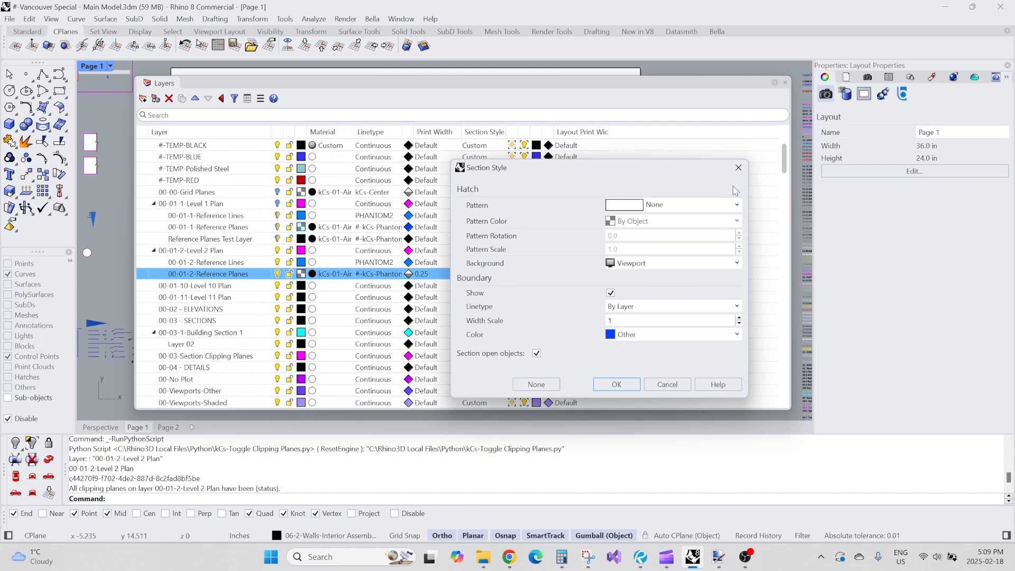
click(739, 167)
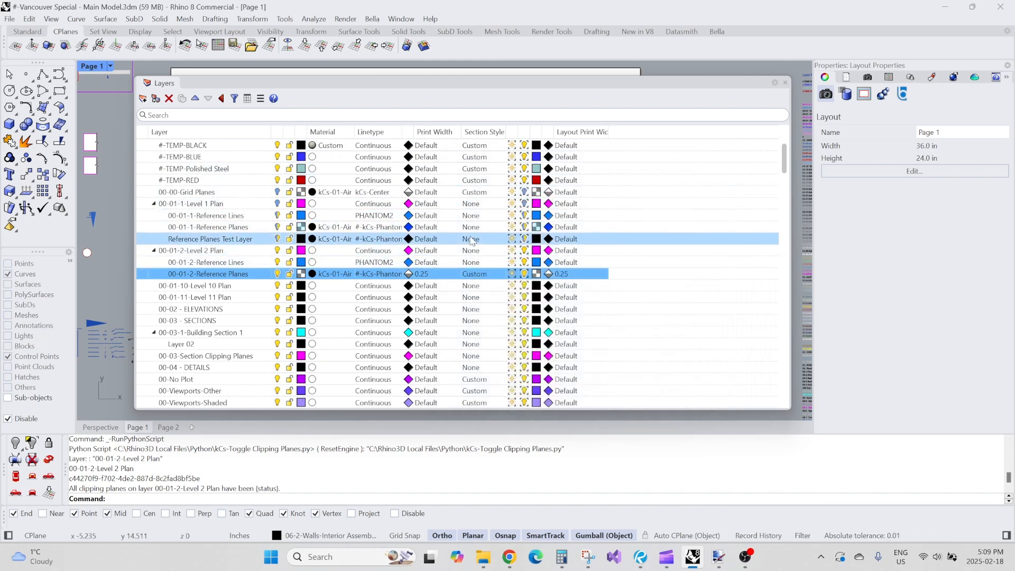
Step: Inspect the section style of the 00-00-Grid Planes layer, including its boundary width scale, and close it
click(473, 192)
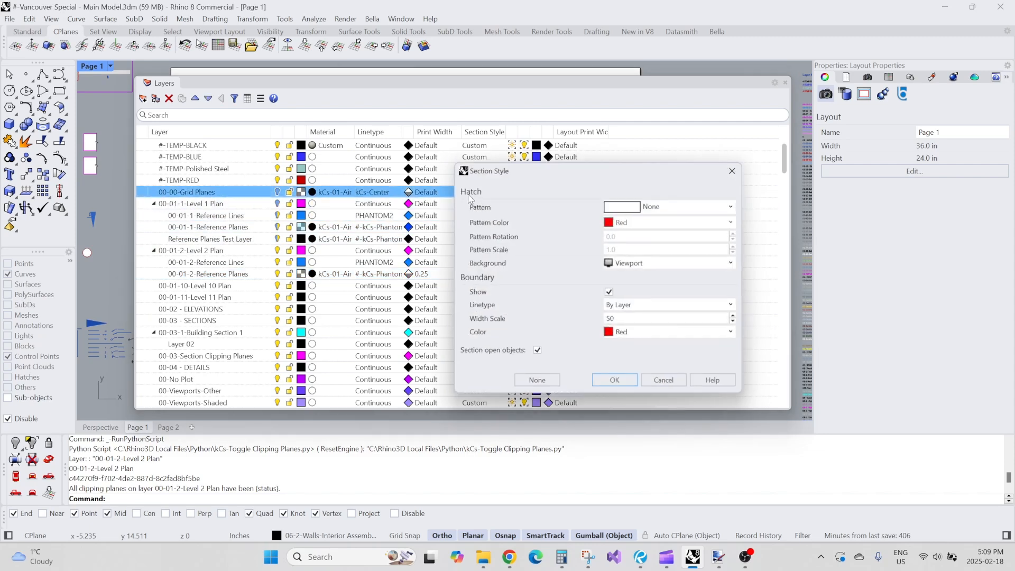
drag(622, 321, 568, 325)
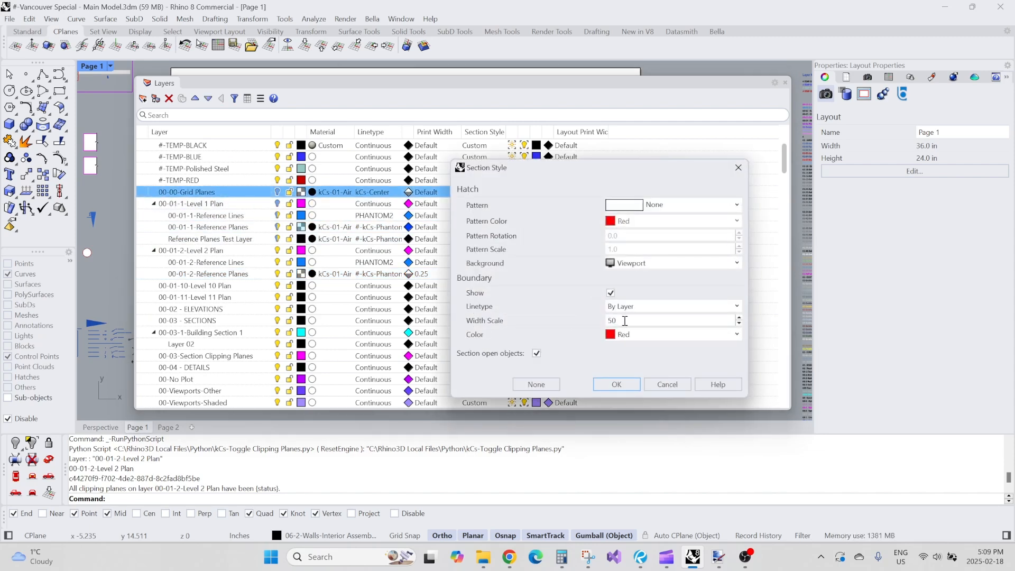
click(617, 384)
Step: Inspect the hatch and boundary settings in the 03-01-Concrete Footing layer's section style, and close the layer list
scroll(406, 273, down, 1)
scroll(405, 273, down, 20)
scroll(233, 298, down, 6)
click(233, 298)
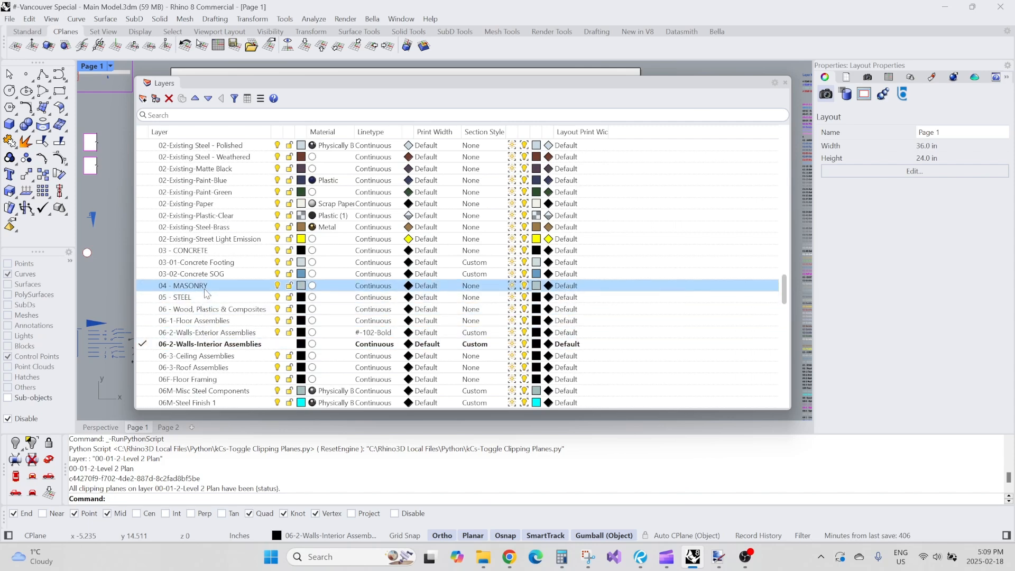
click(211, 265)
click(487, 266)
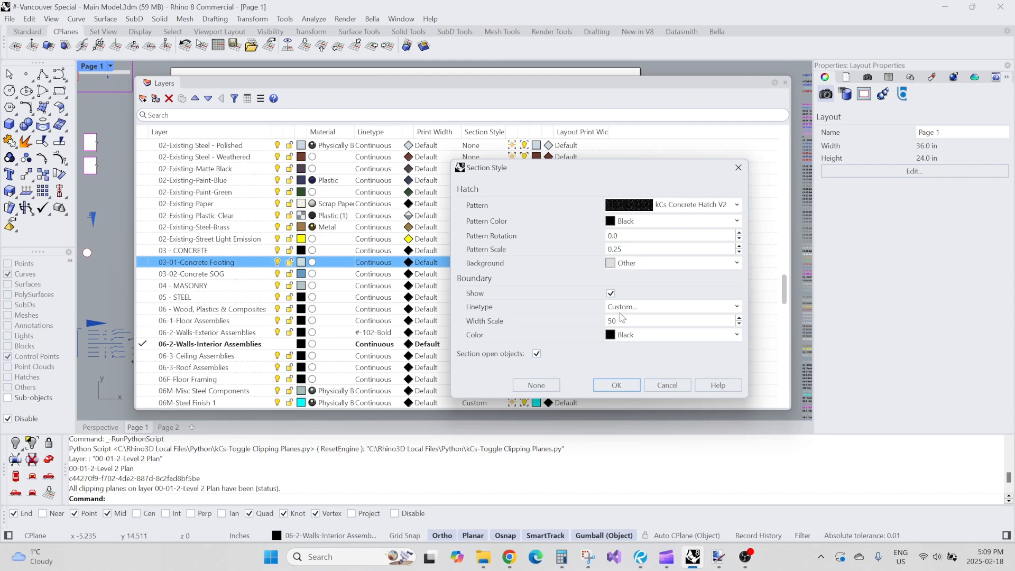
click(617, 385)
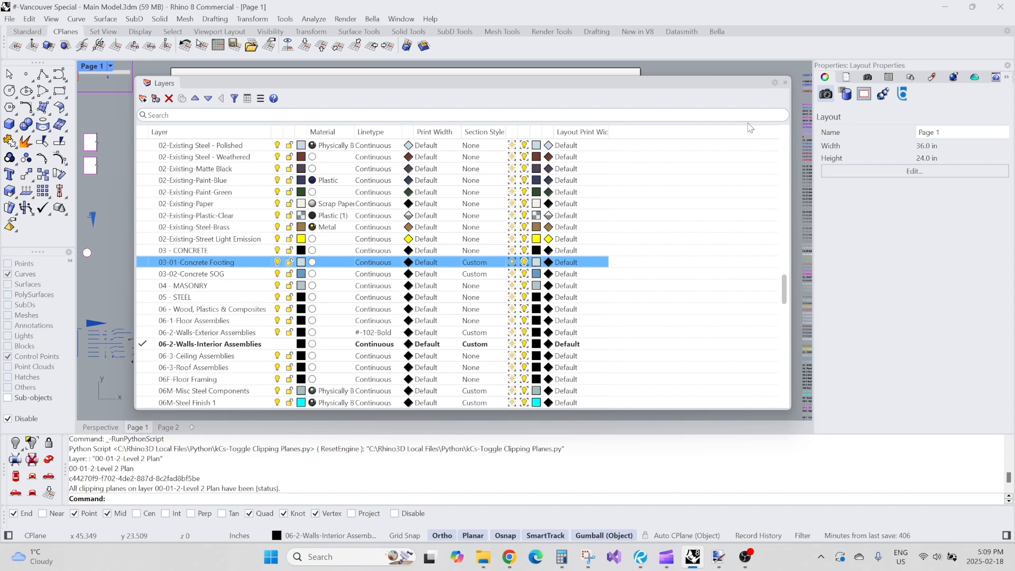
click(784, 83)
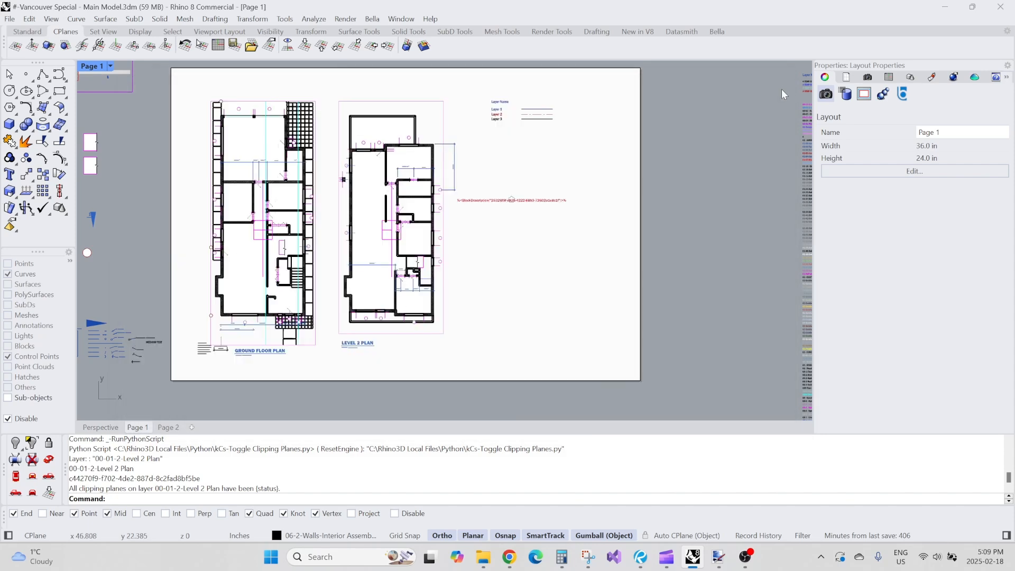
Step: Examine the concrete footing hatch and boundary lines in the building section on Page 2
click(168, 427)
scroll(330, 276, up, 20)
scroll(119, 192, down, 6)
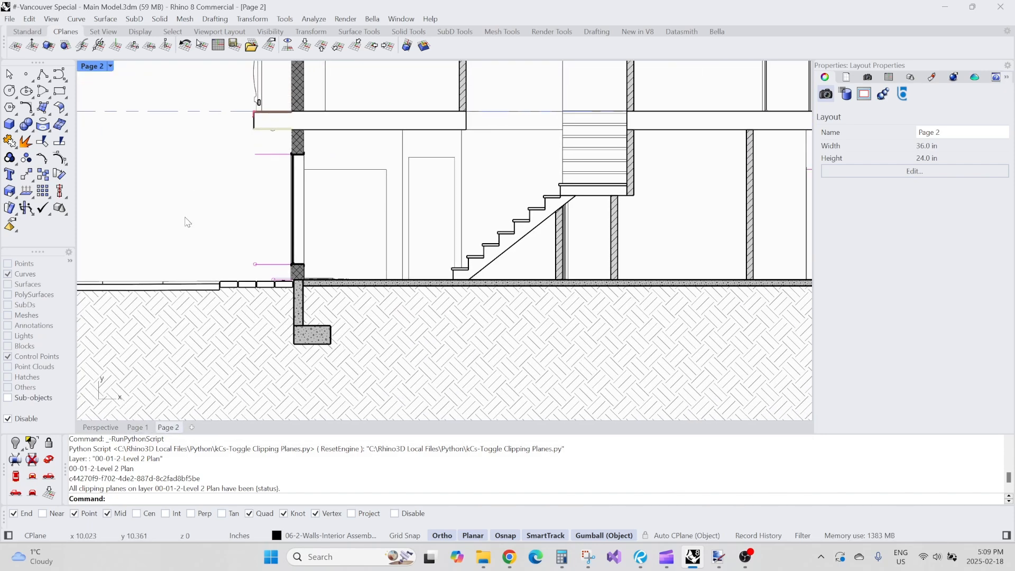
scroll(269, 324, up, 6)
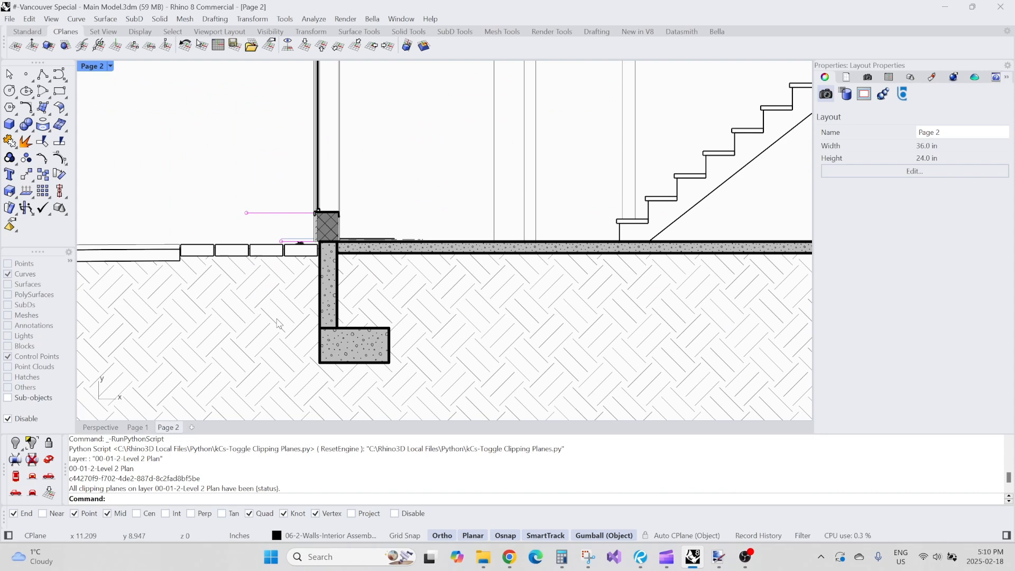
scroll(279, 323, down, 15)
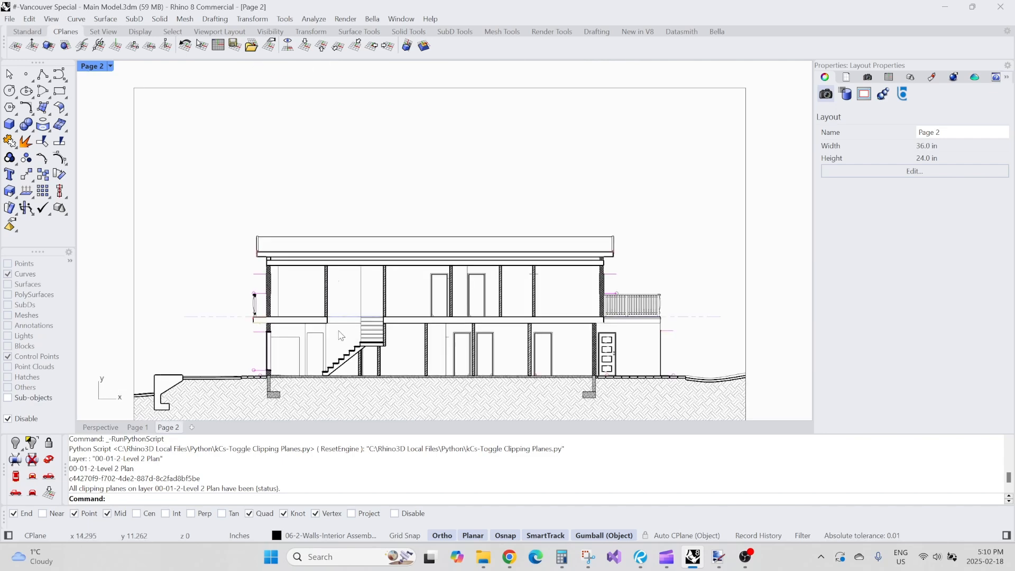
right_drag(341, 336, 332, 257)
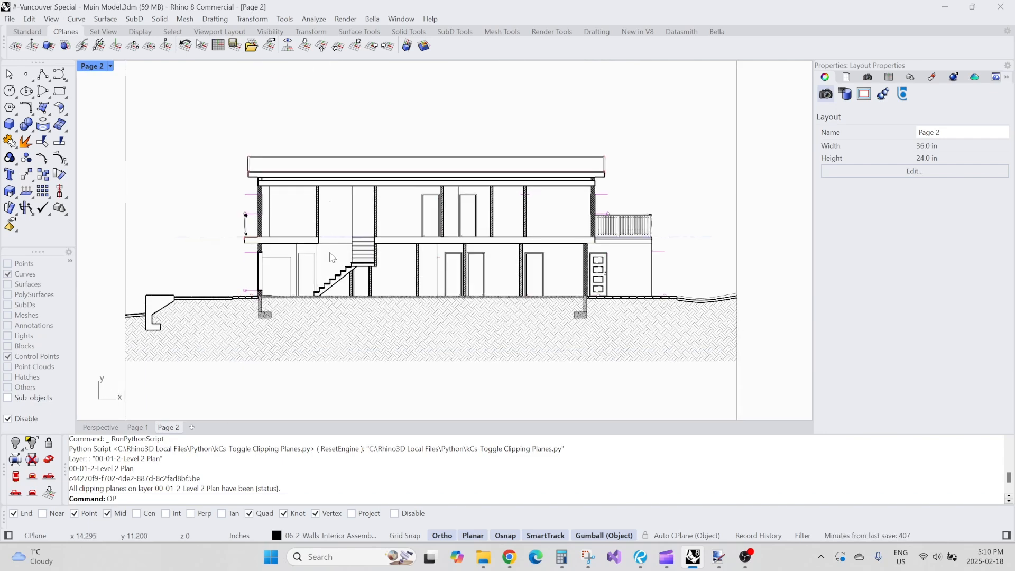
Step: Open the document's linetype options and review the model space scale and the kCs-Bold linetype
key(Return)
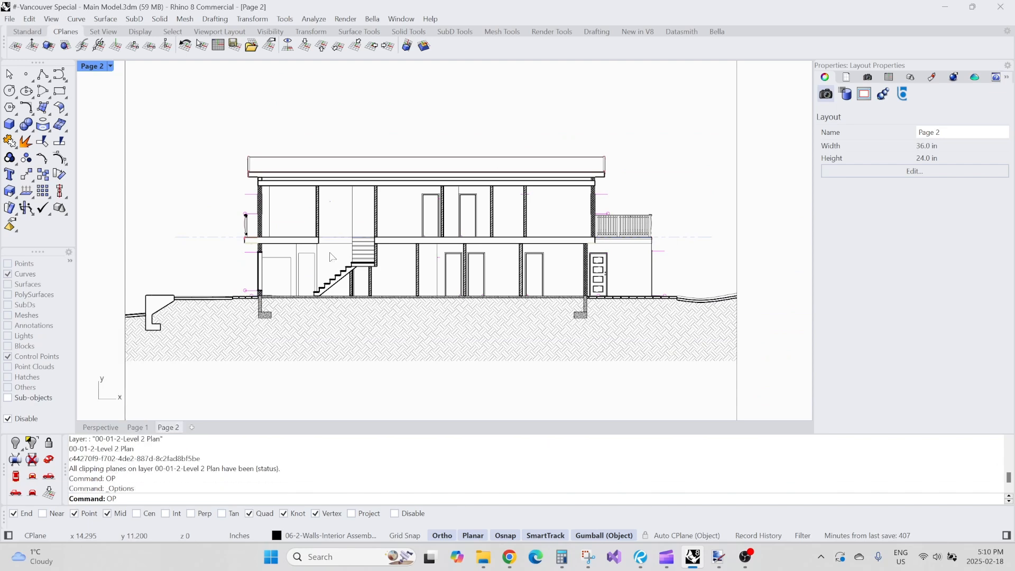
drag(533, 62, 392, 54)
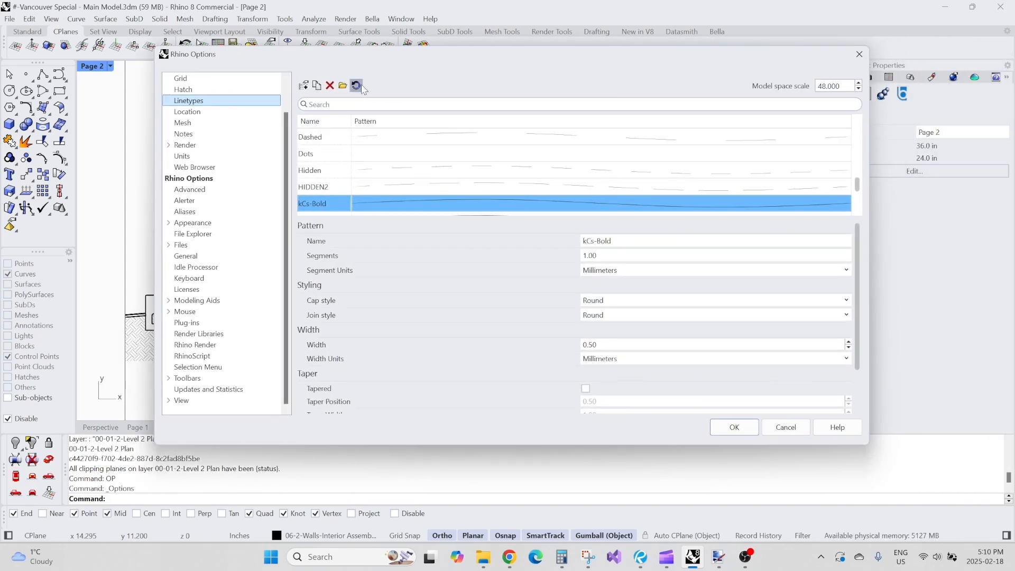
click(835, 86)
click(829, 86)
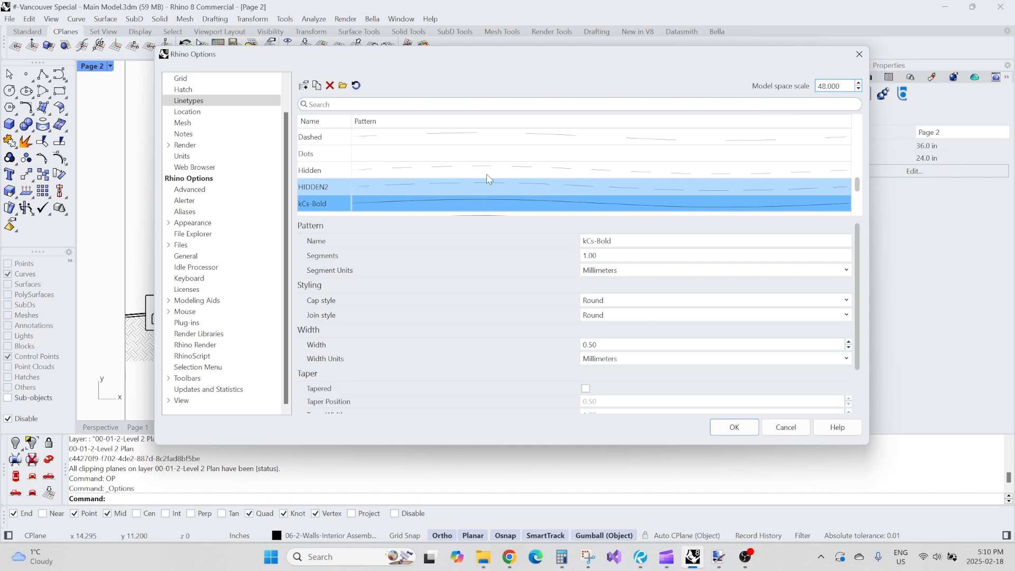
scroll(513, 165, down, 2)
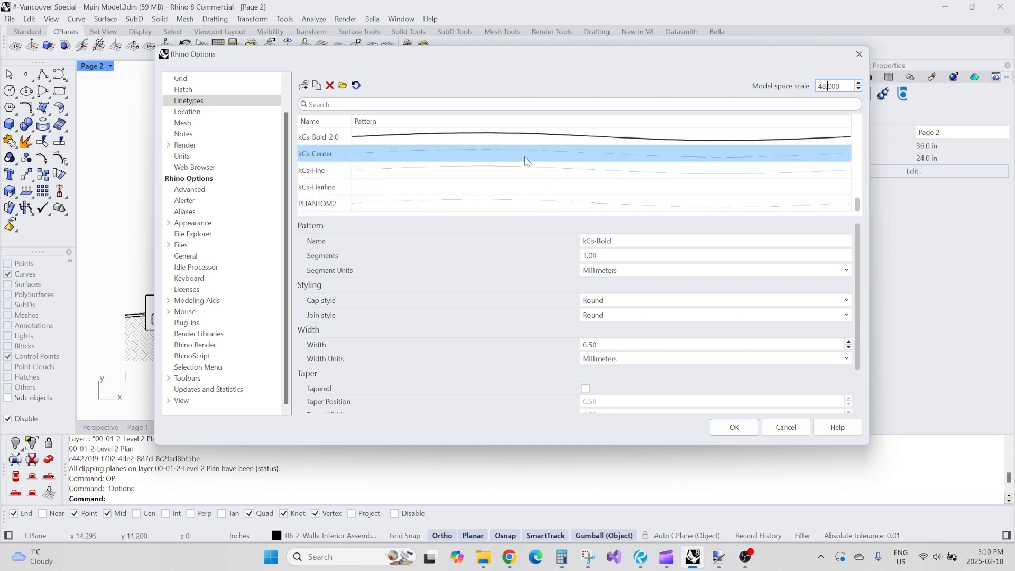
scroll(508, 172, up, 1)
click(488, 176)
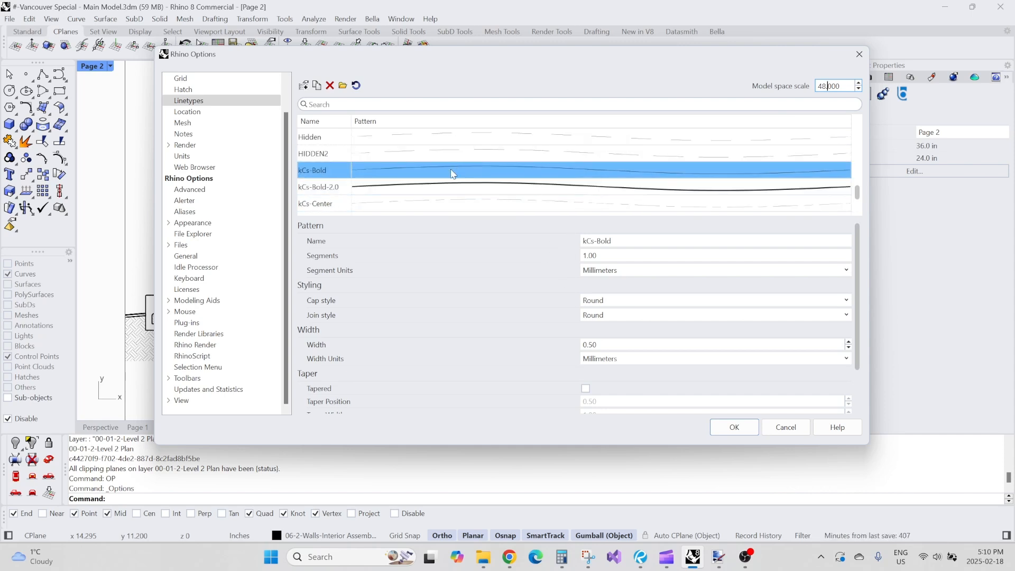
Step: Review the segment lengths of the kCs-Center linetype and close the options
click(430, 201)
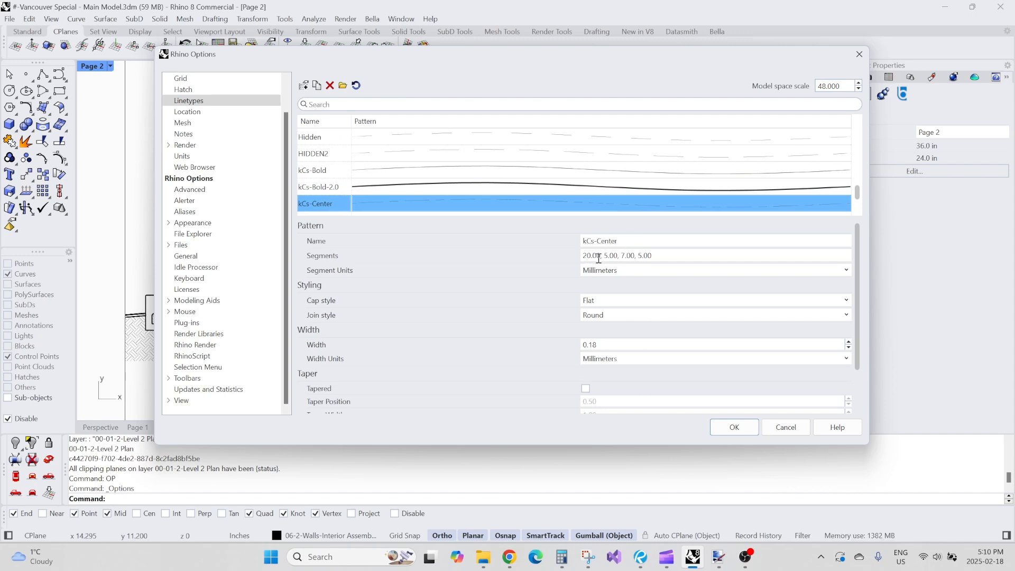
click(581, 256)
click(588, 256)
click(734, 428)
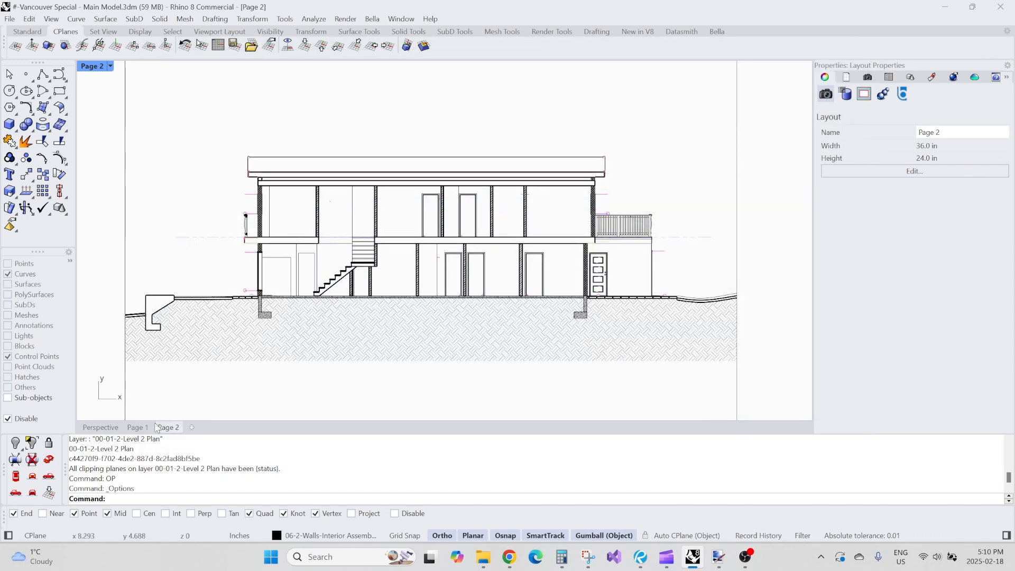
Step: Turn on the 00-00-Grid Planes layer with the GRIDS alias over the Ground Floor Plan on Page 1
click(137, 427)
scroll(319, 280, up, 4)
scroll(319, 279, up, 3)
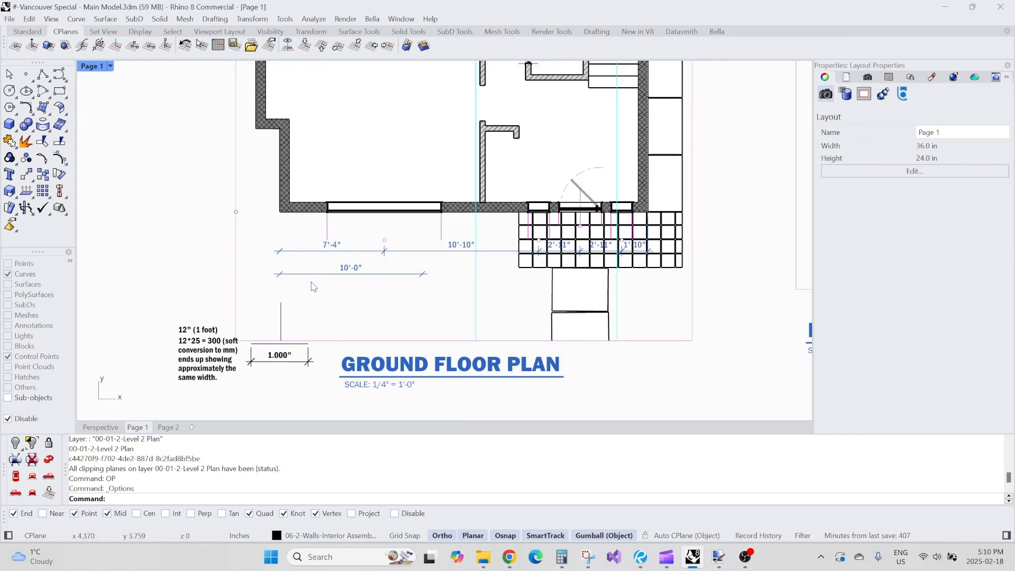
text(GRIDS)
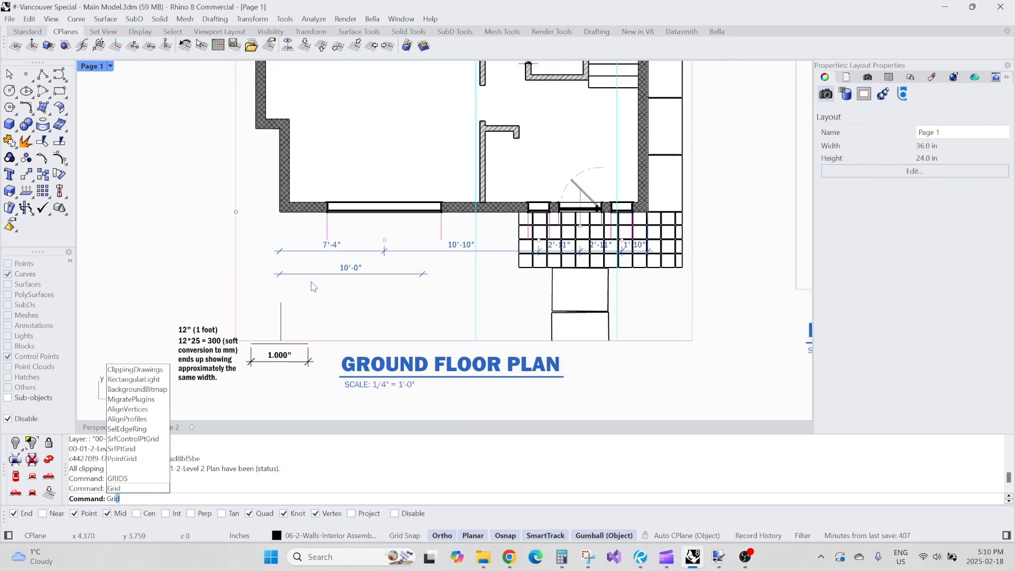
key(Return)
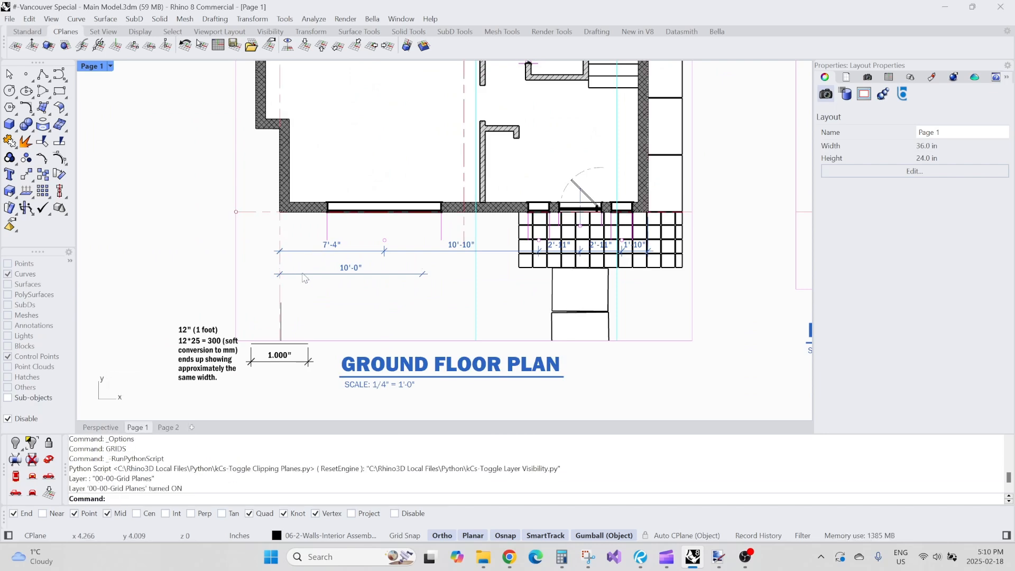
scroll(272, 265, up, 4)
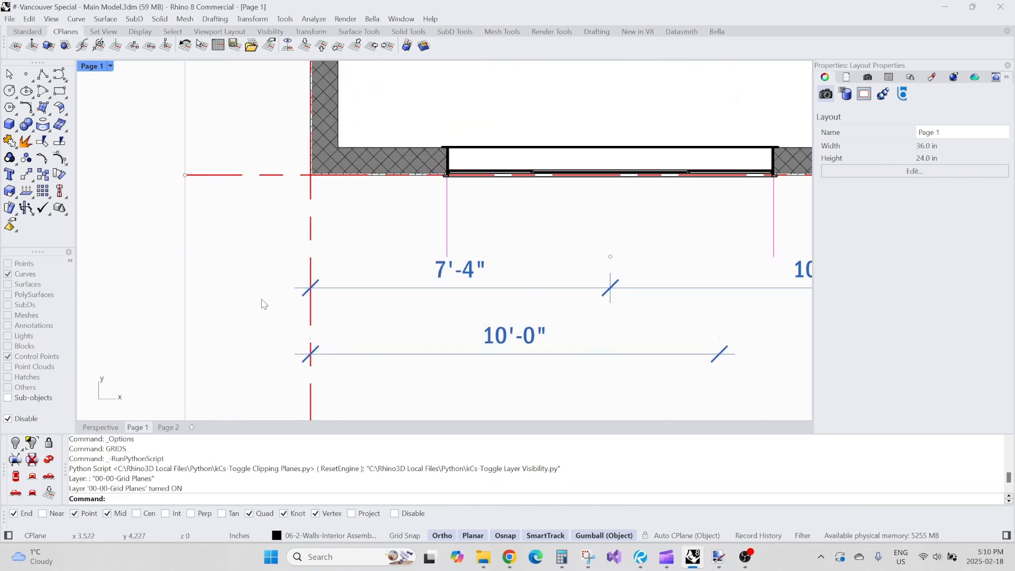
Step: Place a vertical dimension on the sheet beside the dashes of the vertical grid line below the Ground Floor Plan
text(DY)
key(Return)
click(271, 324)
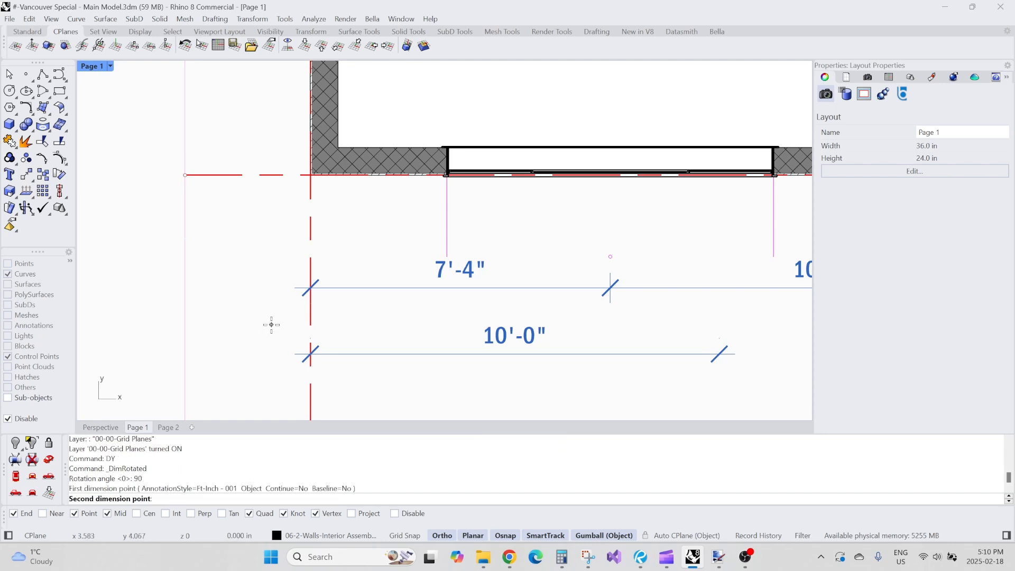
click(272, 257)
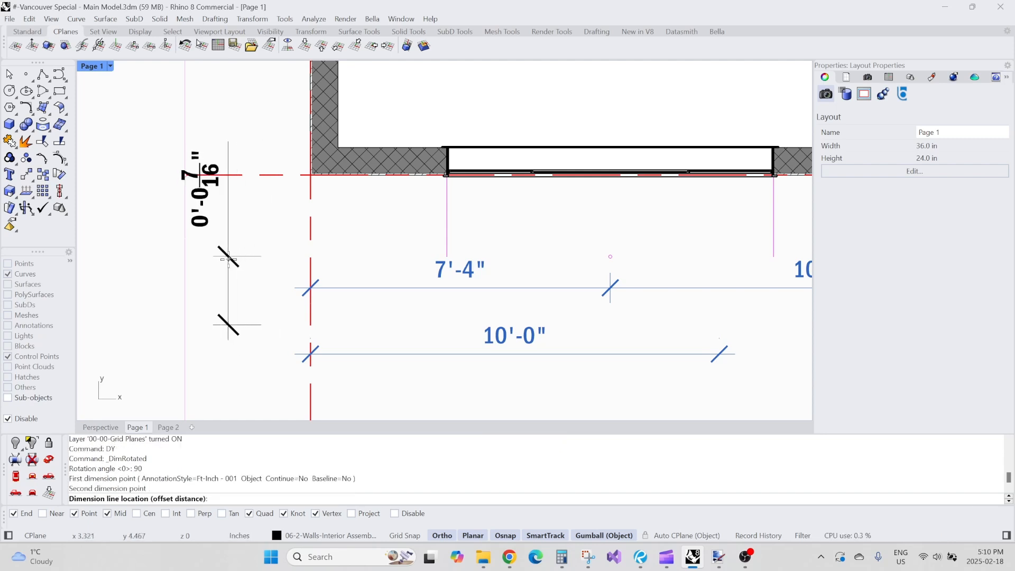
click(221, 266)
Step: Check the vertical dimension's text against the dash lengths of the grid line
click(255, 258)
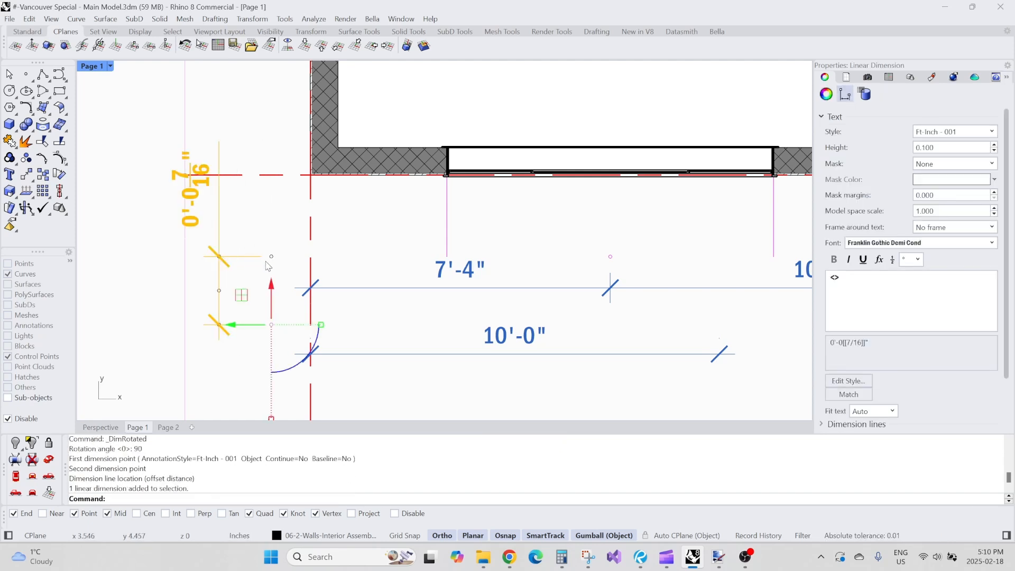
scroll(273, 260, up, 2)
scroll(279, 258, down, 3)
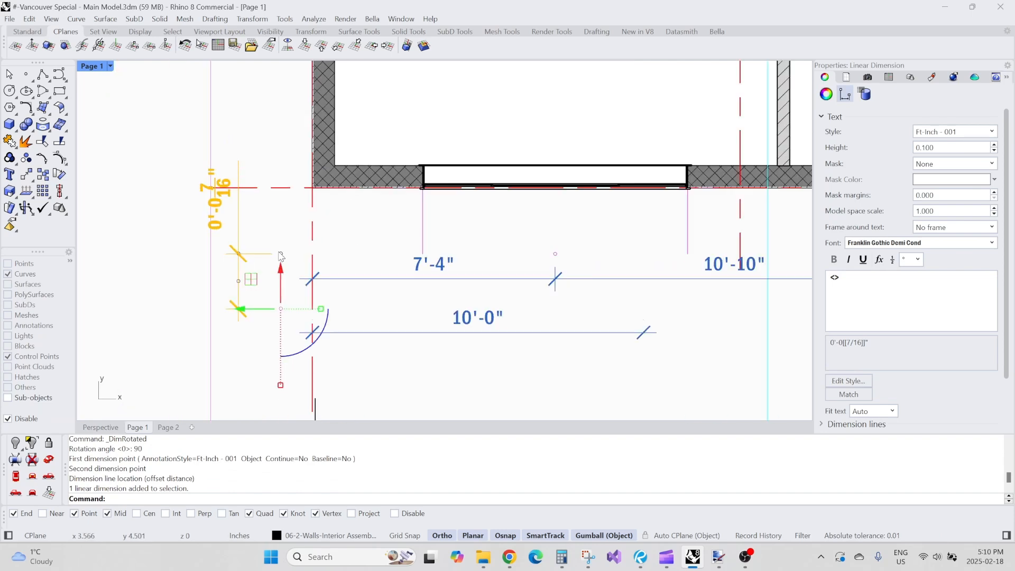
click(259, 269)
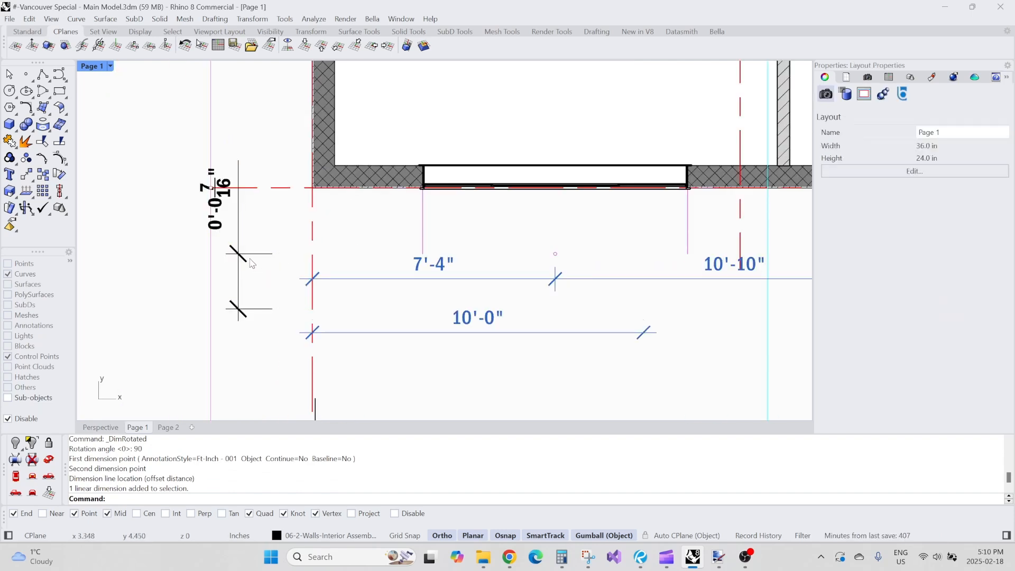
click(217, 205)
key(Escape)
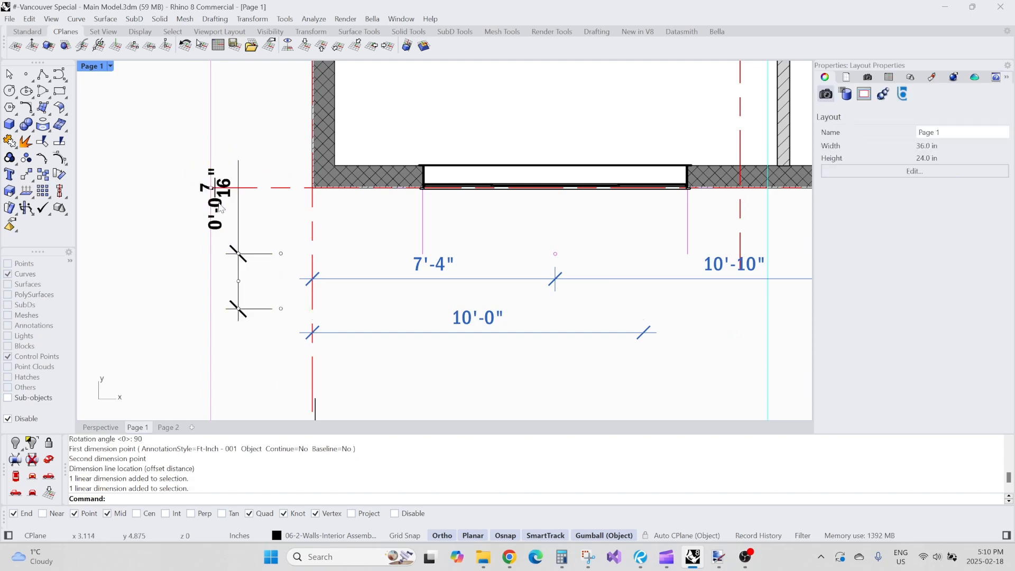
scroll(226, 206, up, 2)
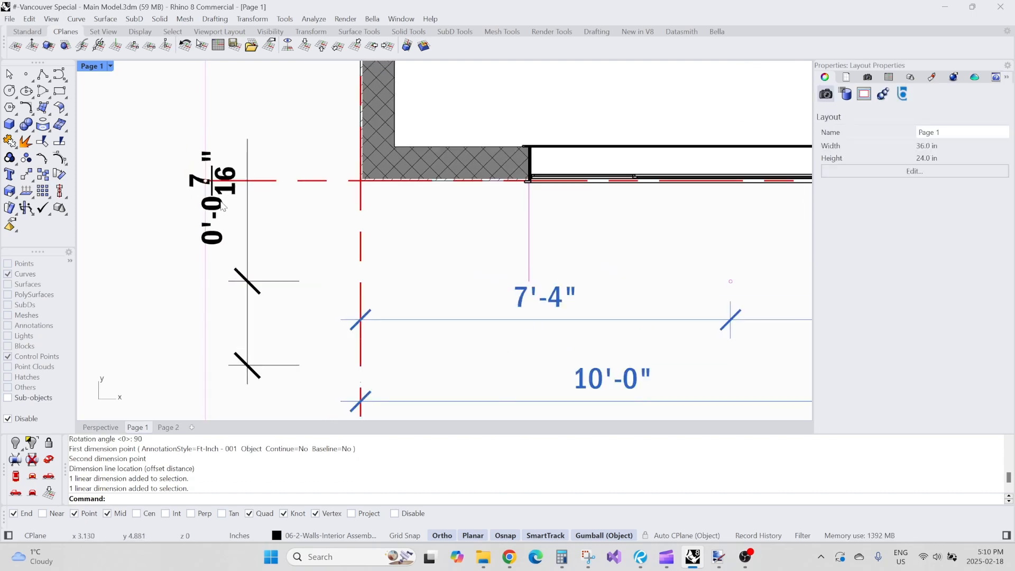
Step: Delete the vertical dimension beside the grid line
click(224, 207)
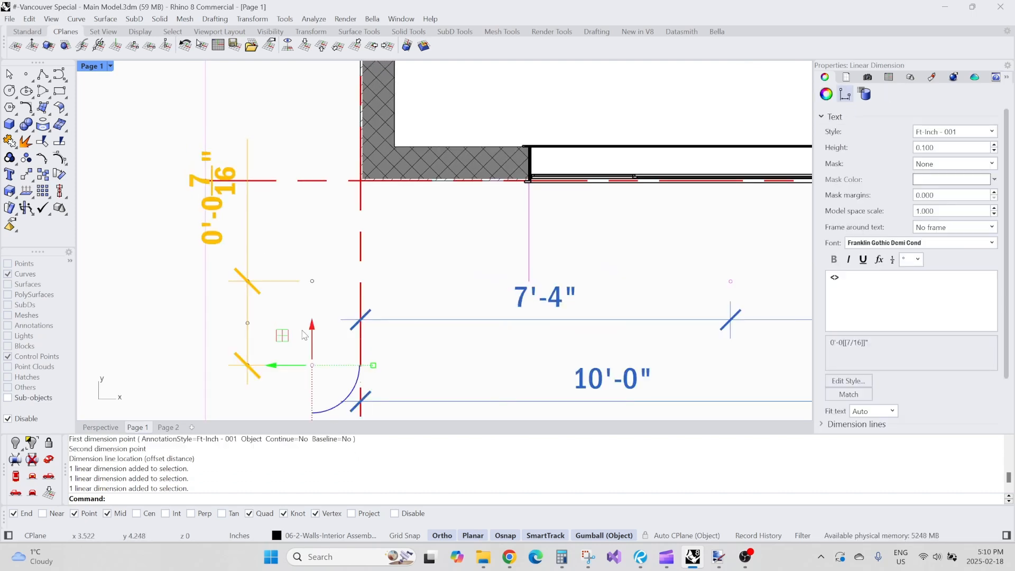
scroll(359, 382, down, 2)
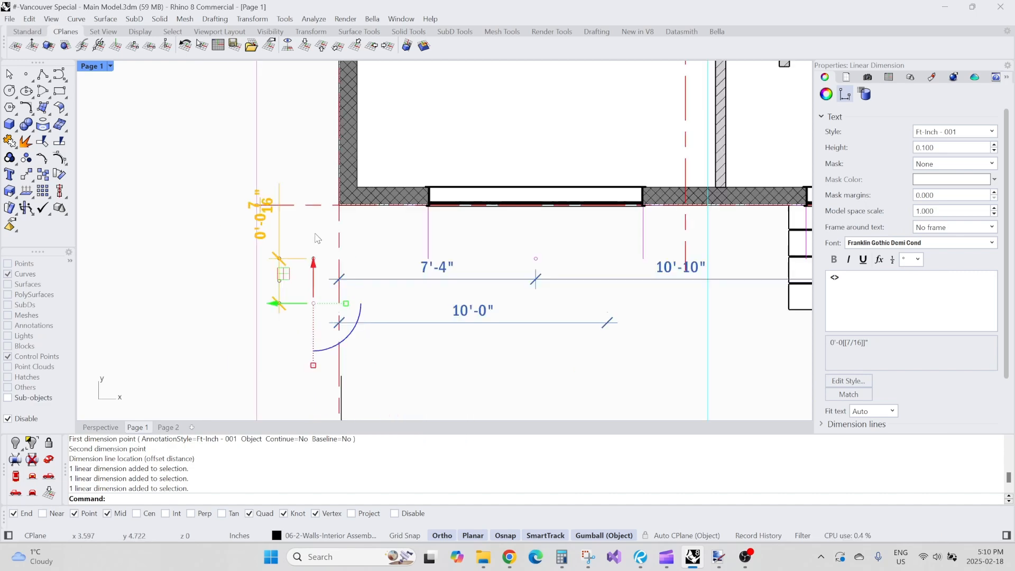
scroll(256, 262, down, 3)
scroll(255, 262, up, 3)
text(e)
key(Return)
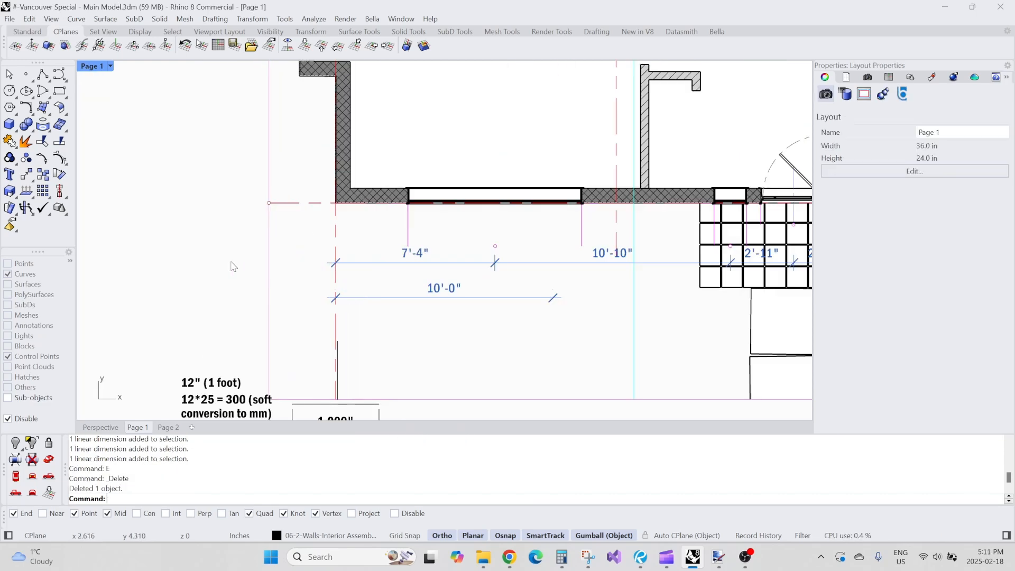
Step: Reopen the linetype options and review the segments and width of the kCs-Center linetype
text(OP)
key(Return)
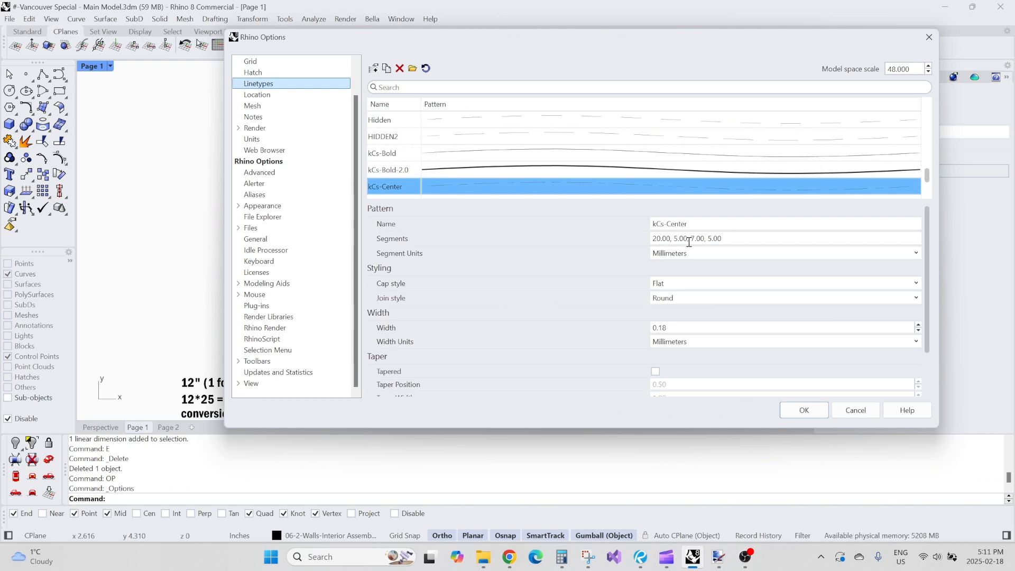
click(682, 326)
click(678, 329)
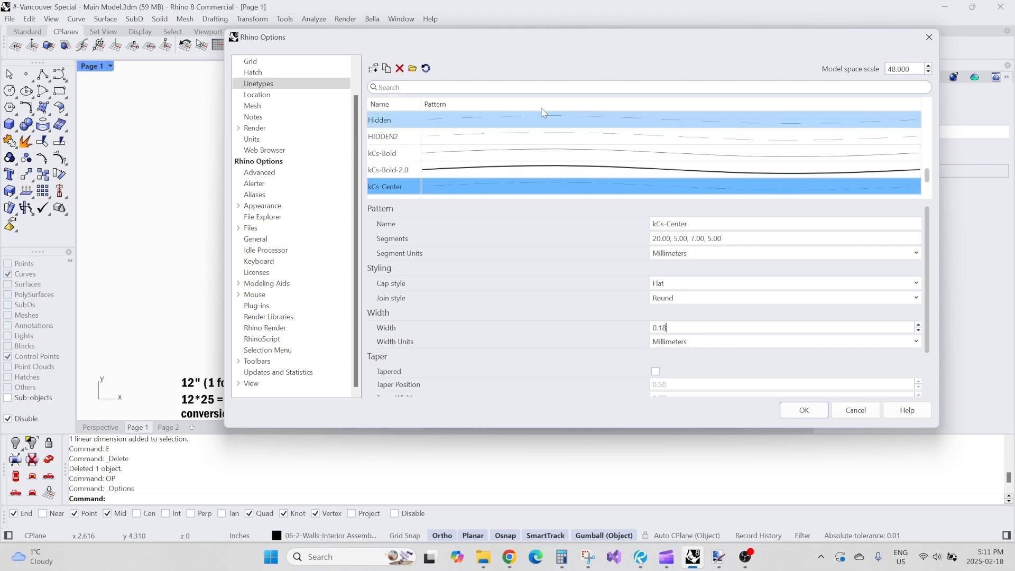
Step: Review the document's hatch patterns and the model space hatch scale in the hatch options
click(265, 74)
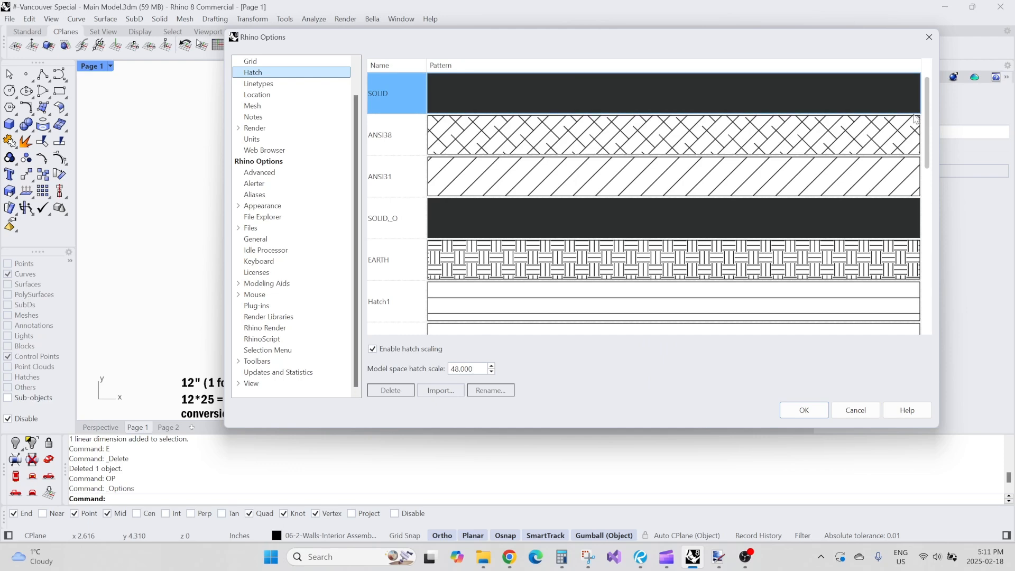
mouse_move(926, 85)
mouse_down()
mouse_move(927, 139)
mouse_move(940, 61)
mouse_up()
click(475, 368)
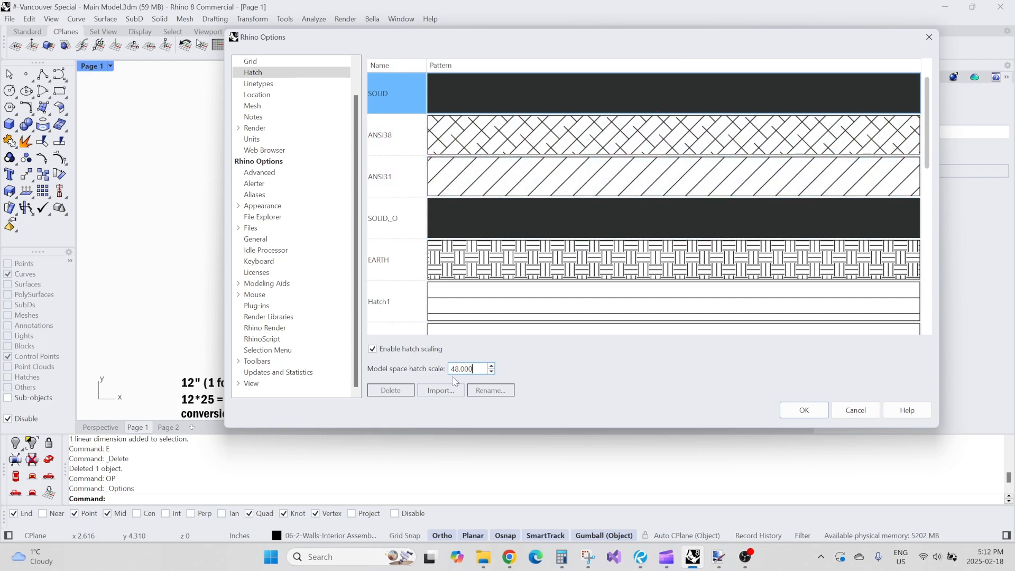
Step: Close the hatch options, open the Page 2 layout and duplicate the Section 1 detail toward the sheet's upper right corner
click(804, 411)
click(175, 428)
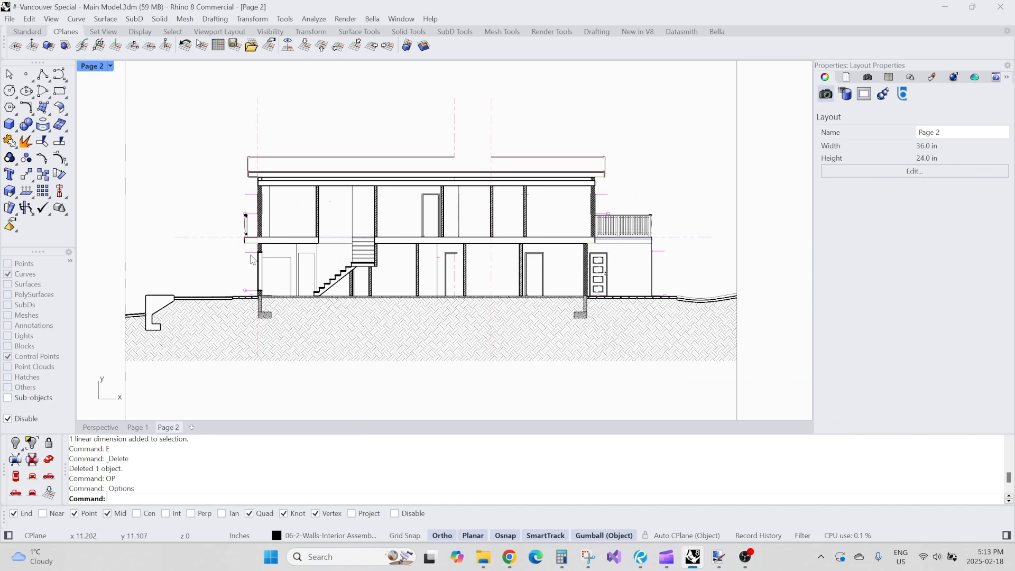
click(479, 207)
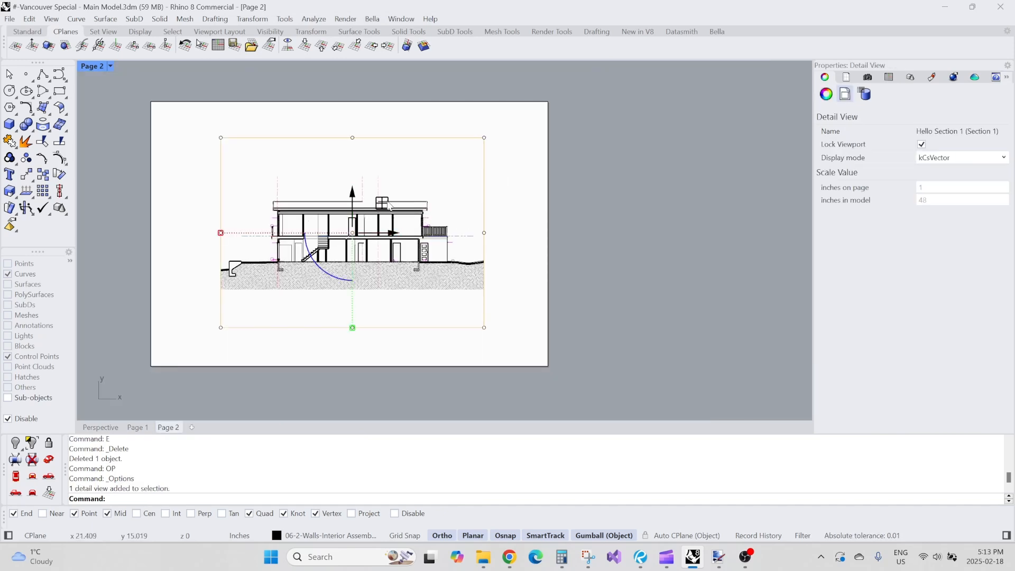
drag(352, 233, 514, 136)
Step: Reframe the duplicated Section 1 detail as a close-up of the retaining wall at the section's left end, at about 1 to 10-31/32"
double_click(503, 225)
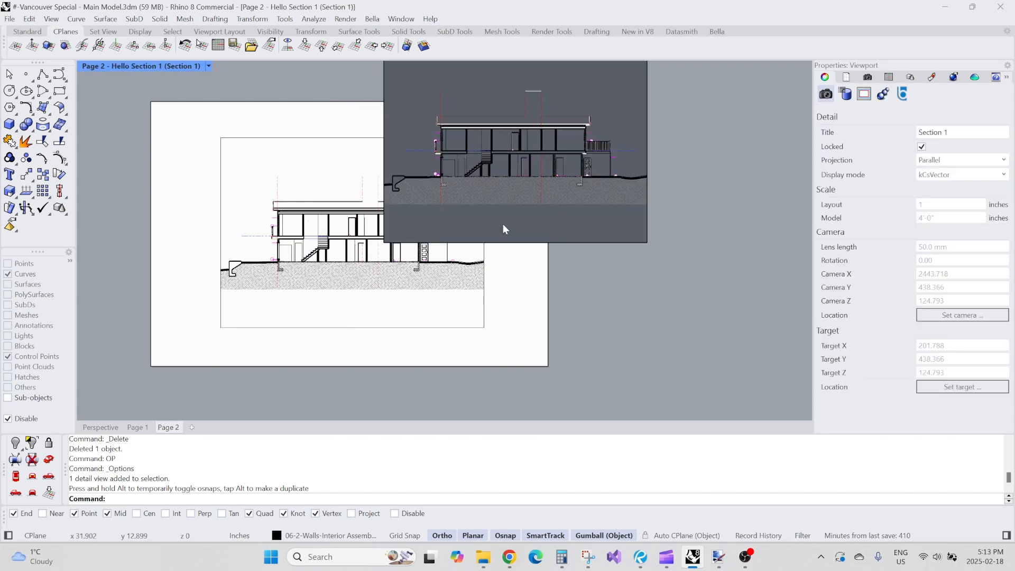
scroll(490, 185, up, 5)
scroll(489, 185, up, 4)
right_drag(451, 190, 626, 177)
right_drag(406, 202, 503, 191)
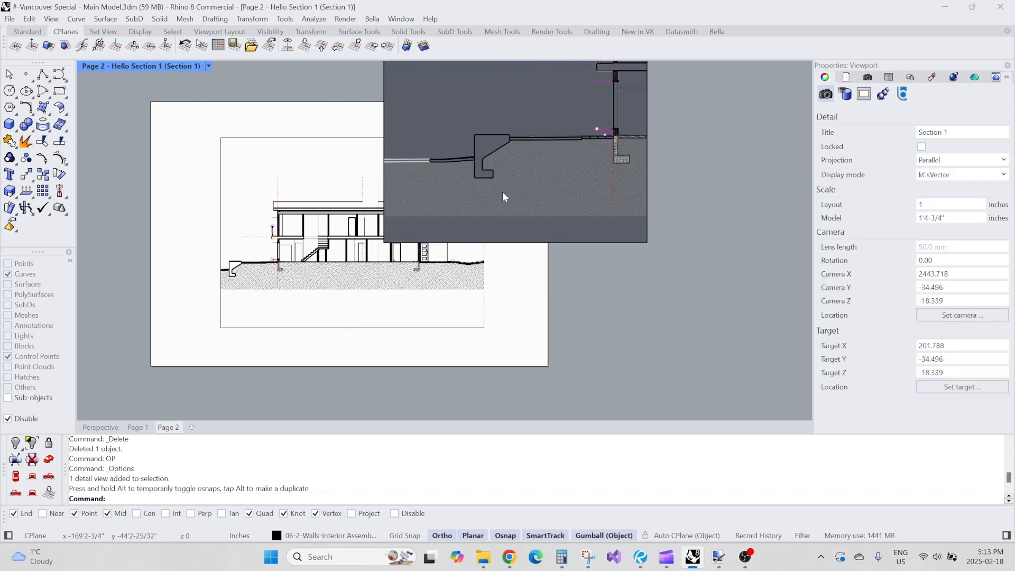
scroll(500, 192, up, 2)
click(508, 182)
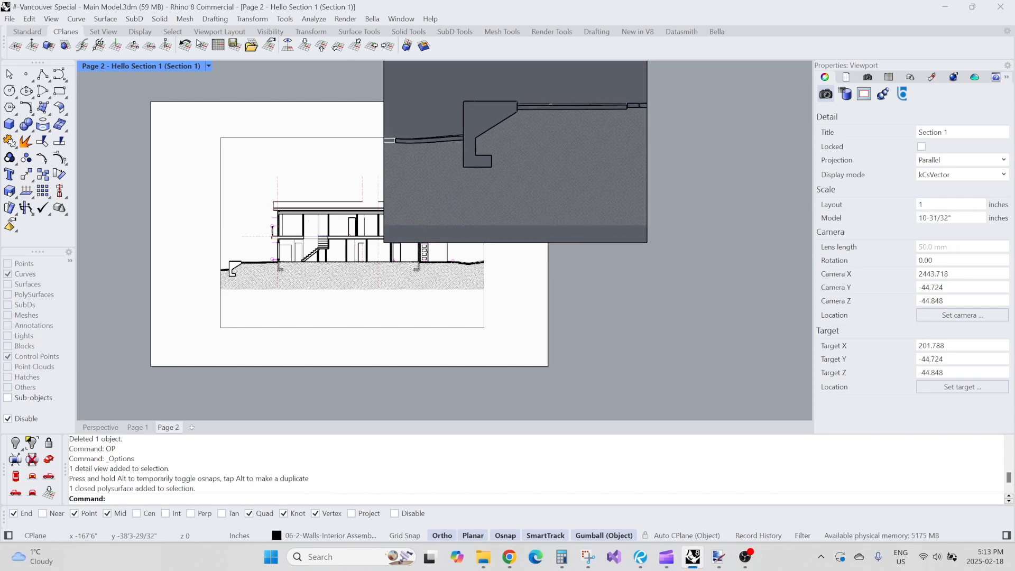
double_click(503, 274)
Step: Compare the earth hatch in both Section 1 details and turn off hatch scaling in the hatch options
scroll(503, 274, up, 6)
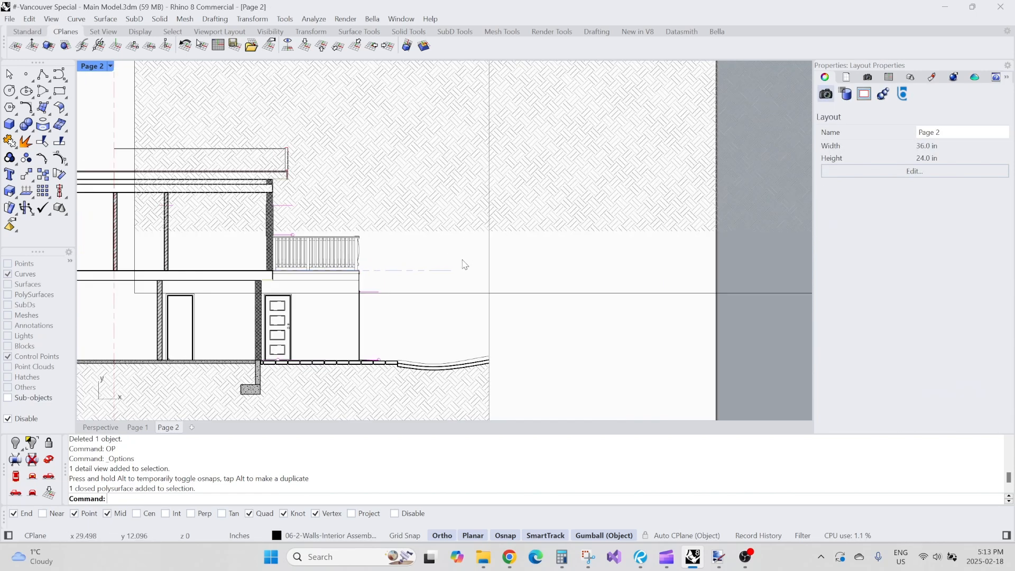
scroll(465, 264, down, 5)
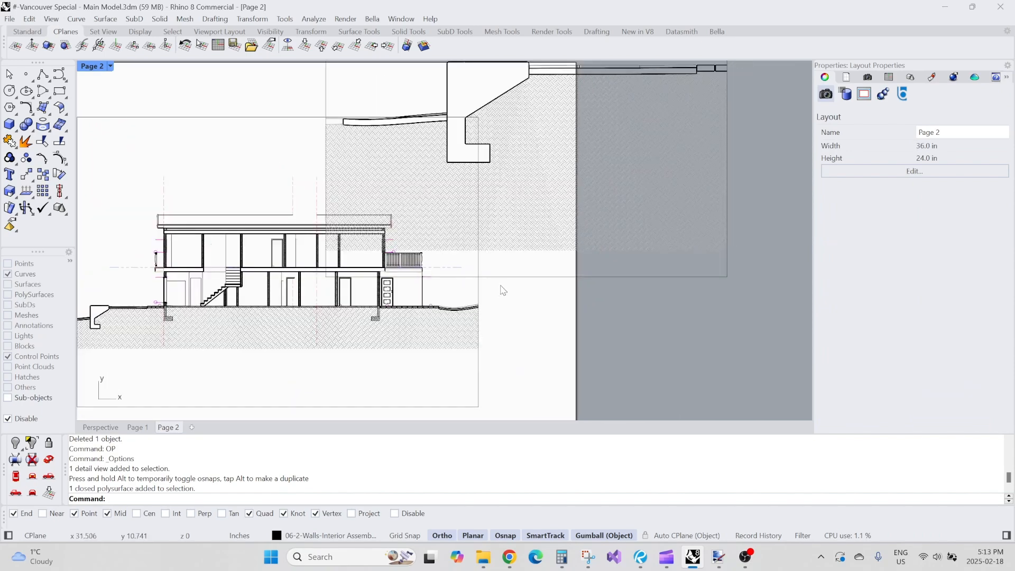
text(OP)
key(Return)
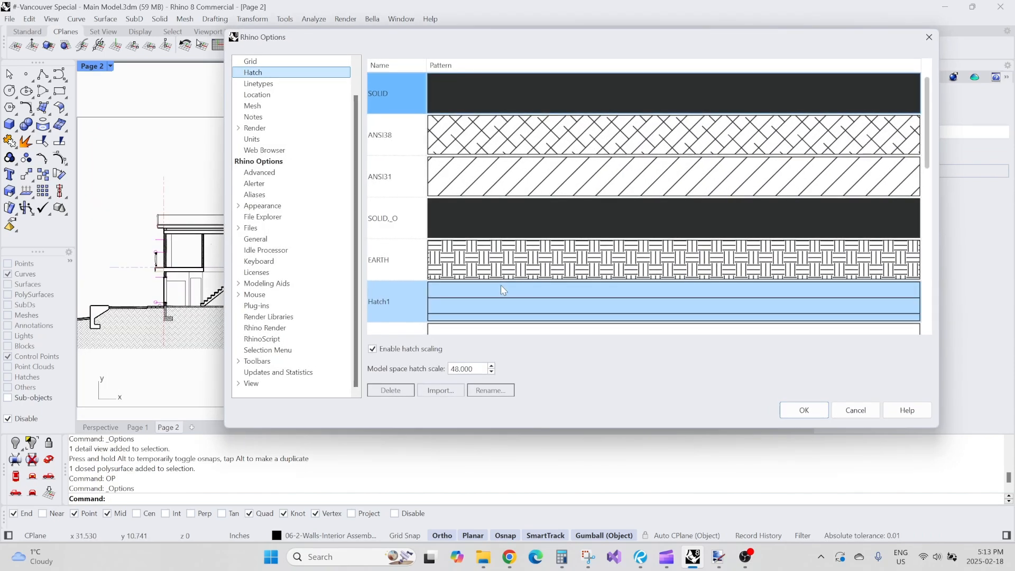
click(406, 350)
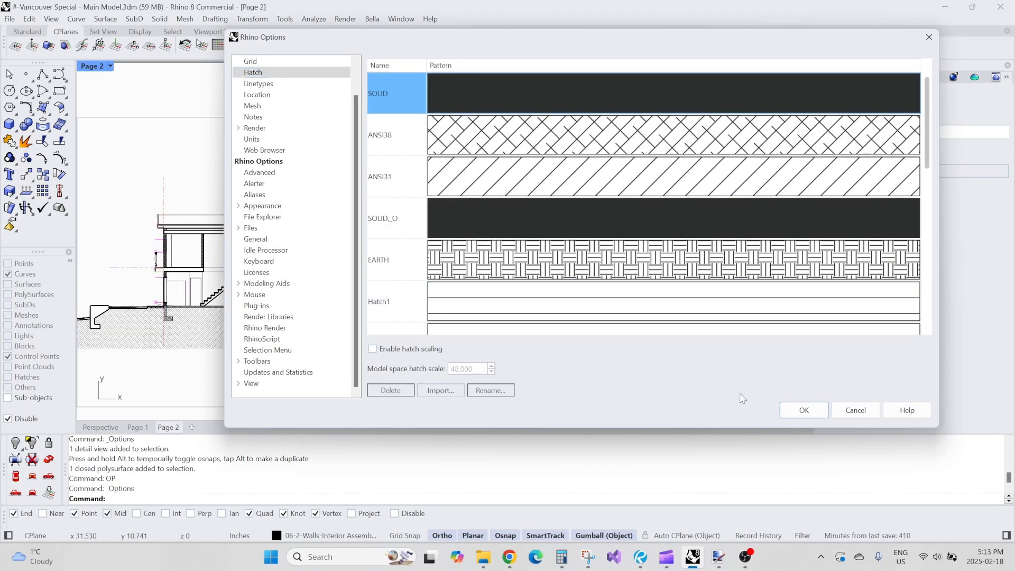
click(801, 412)
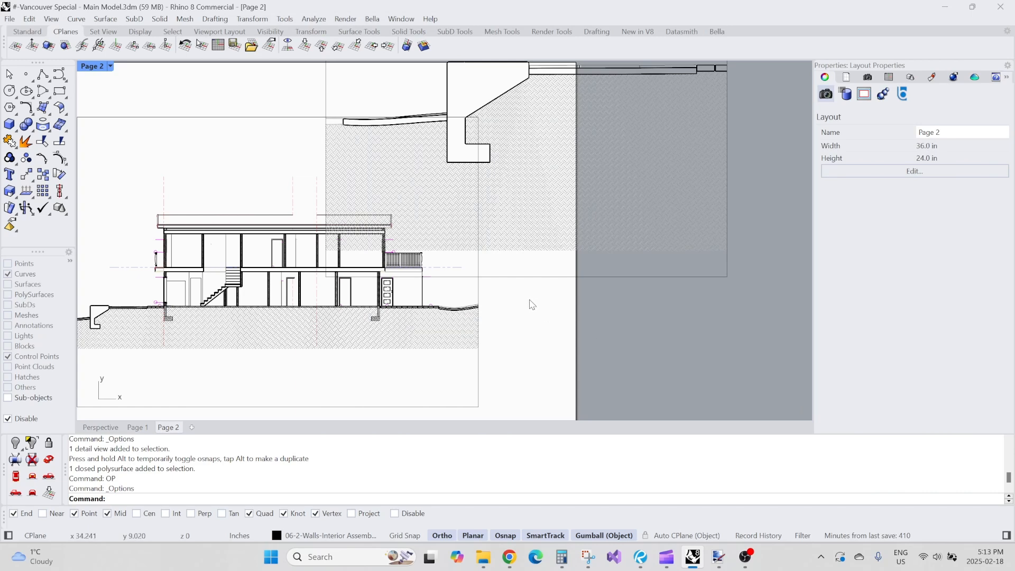
Step: Examine the earth hatch density in the full section and in the retaining wall close-up on Page 2
scroll(529, 297, down, 3)
scroll(523, 285, up, 6)
scroll(508, 291, down, 1)
scroll(521, 275, down, 2)
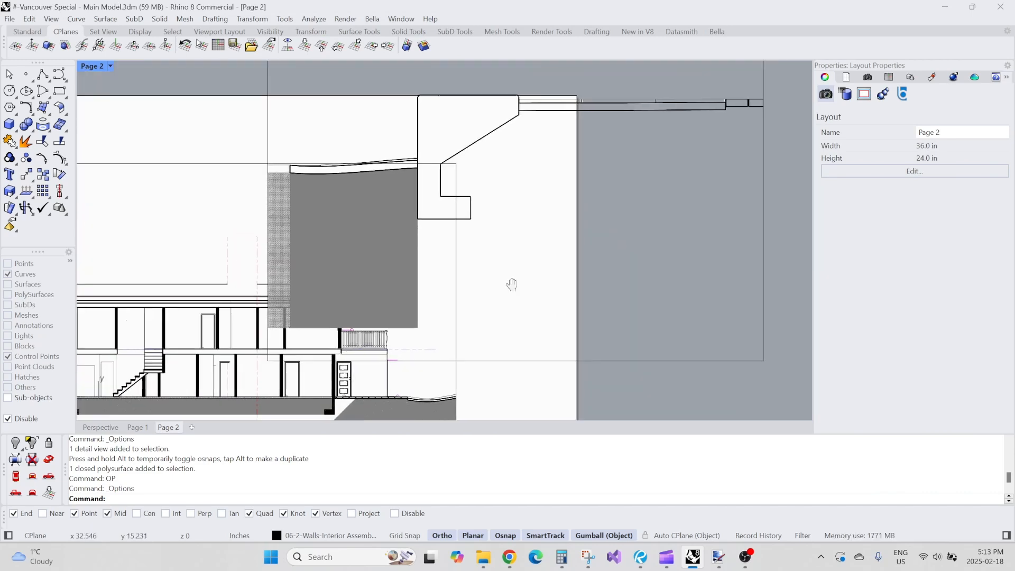
scroll(440, 254, up, 6)
scroll(316, 211, down, 5)
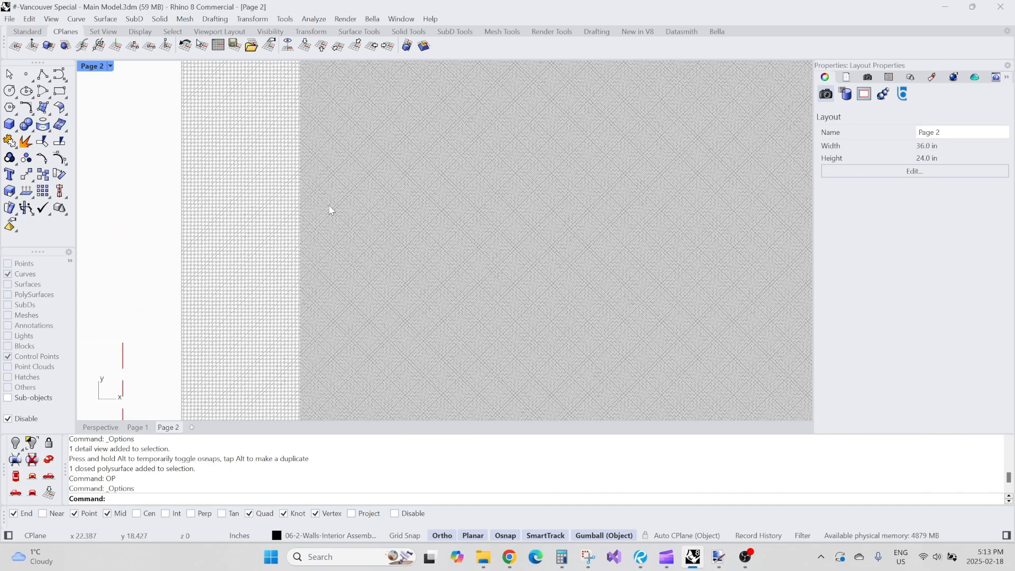
scroll(442, 229, up, 4)
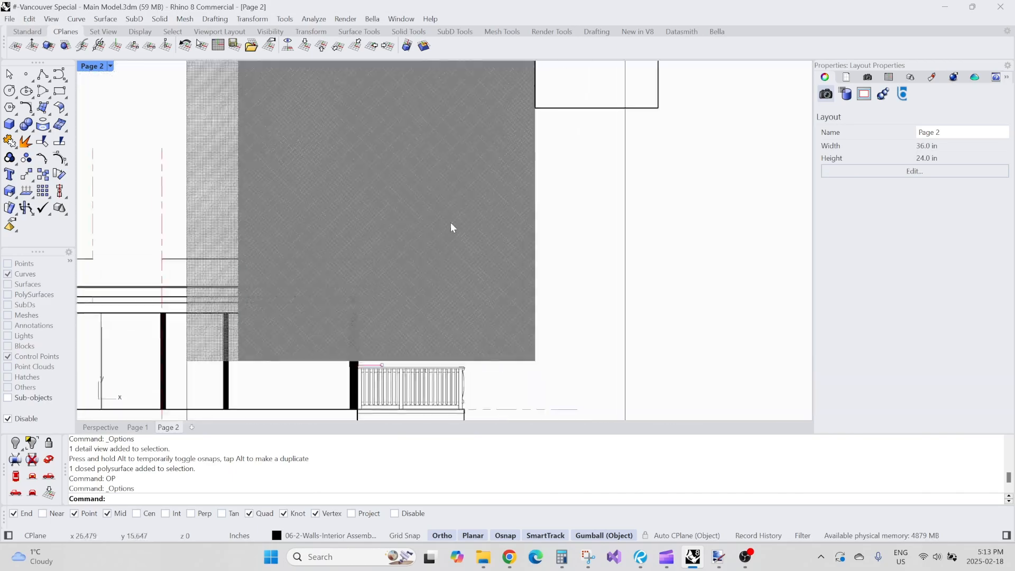
scroll(378, 190, down, 6)
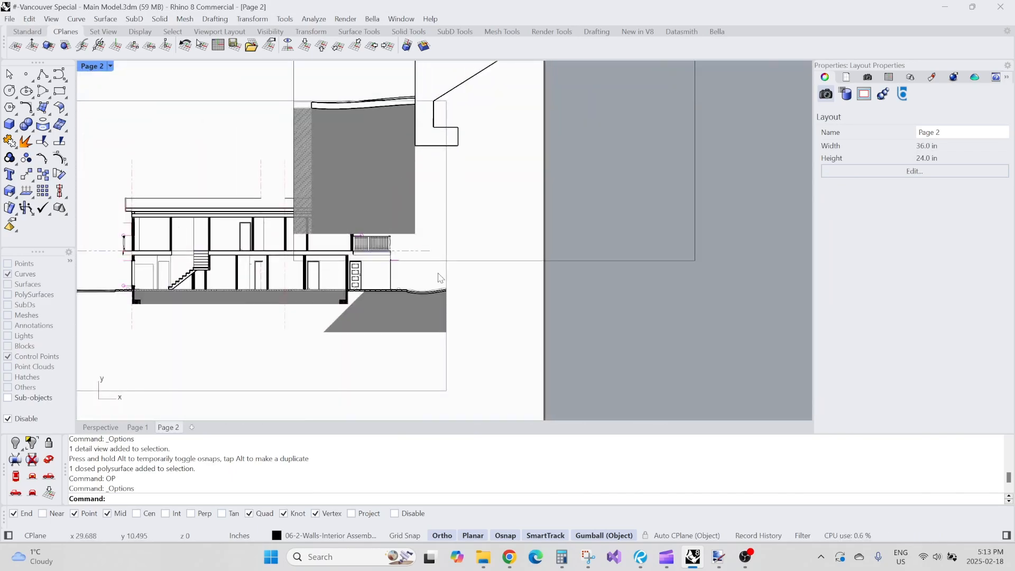
Step: Turn hatch scaling back on in the hatch options and check the earth hatch in both section details
text(OP)
key(Return)
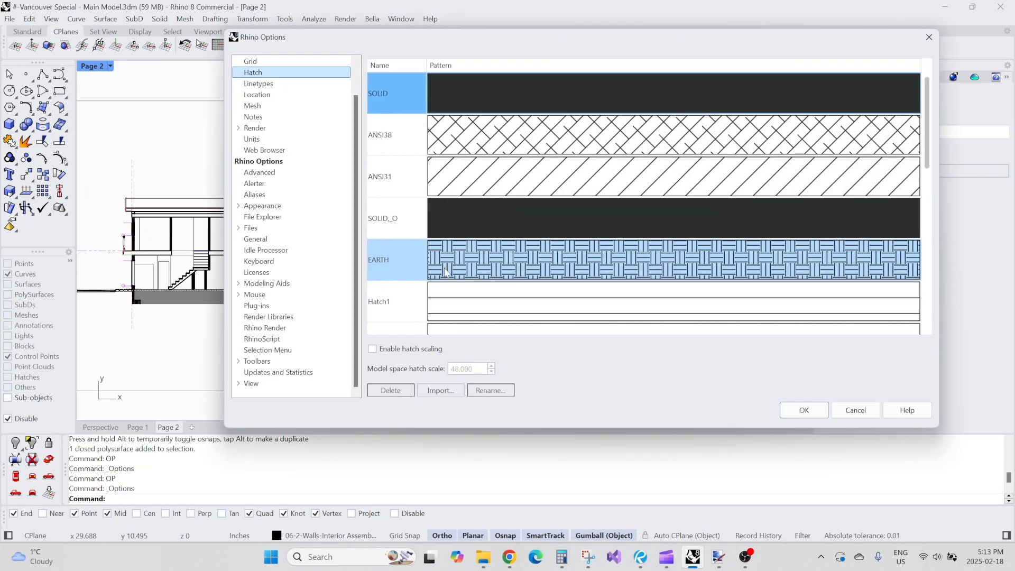
click(403, 350)
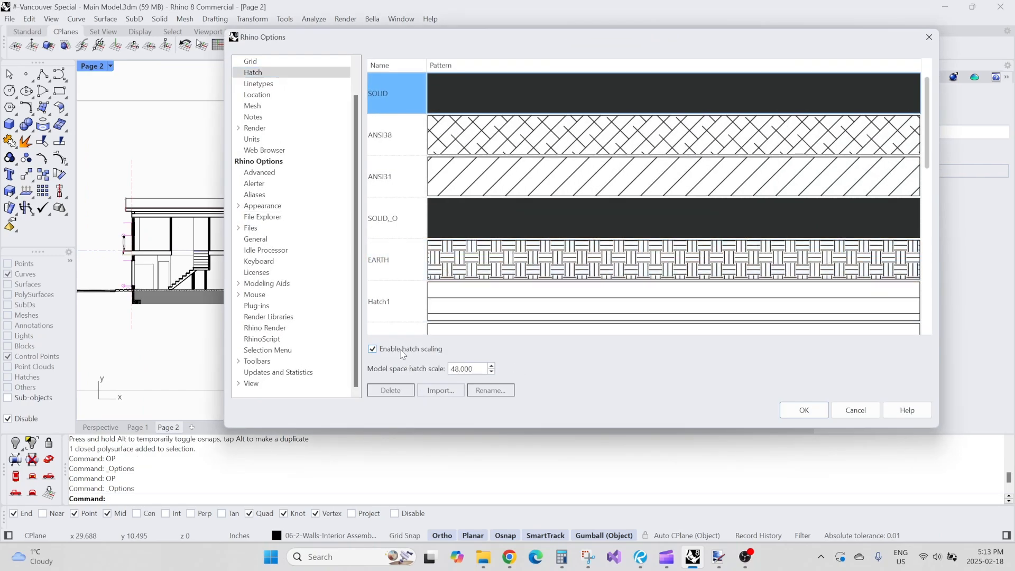
click(815, 411)
scroll(466, 233, down, 3)
scroll(465, 232, up, 6)
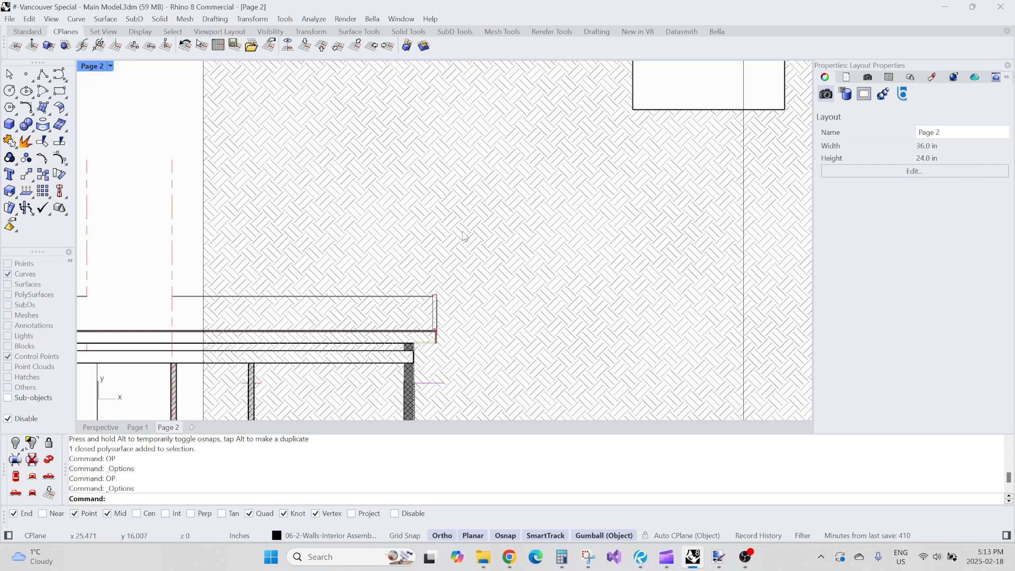
scroll(437, 239, down, 4)
right_drag(642, 256, 544, 192)
Step: Review the document's linetype options, followed by its render settings for background, ground plane and lighting
text(OP)
key(Return)
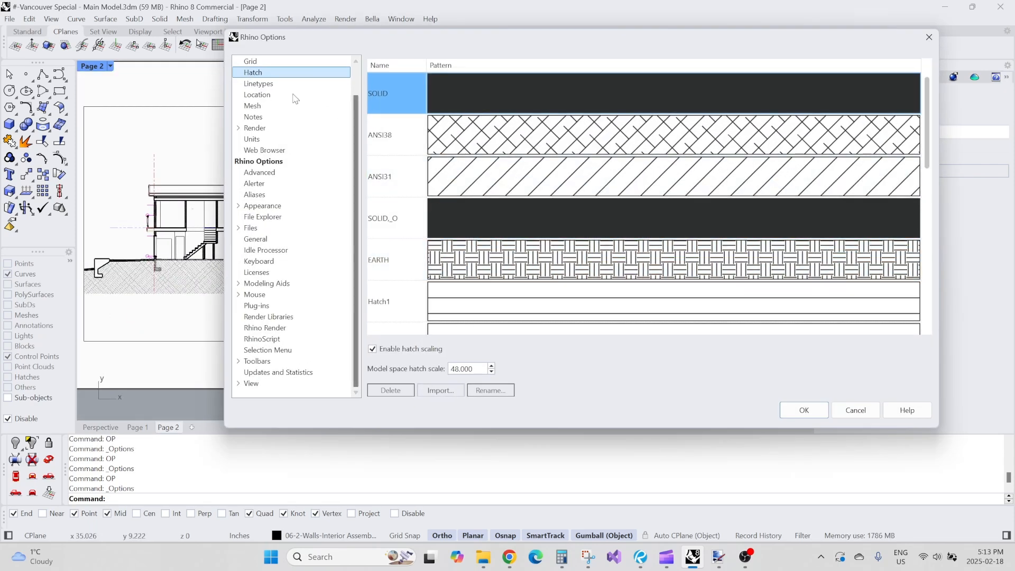
click(273, 88)
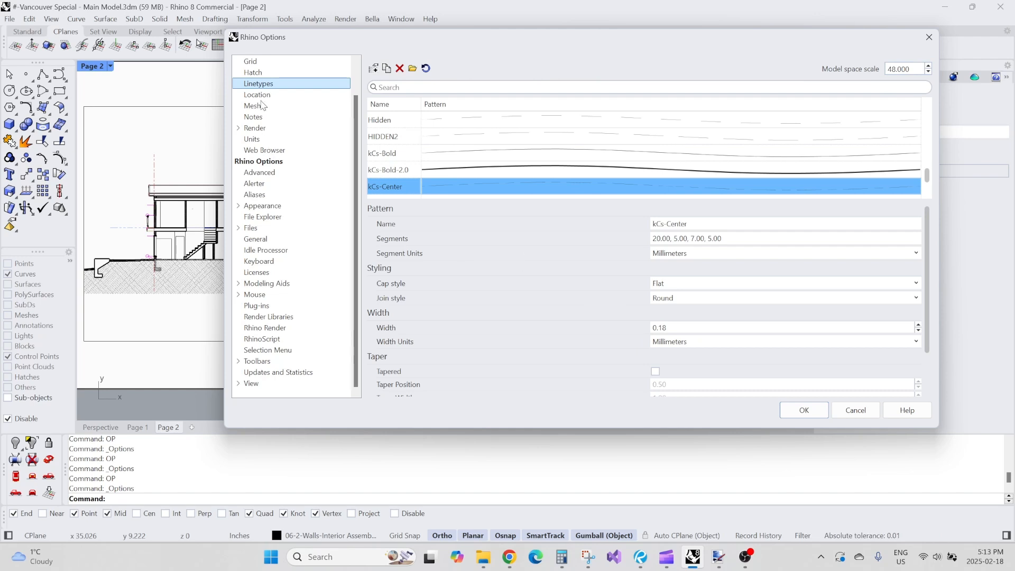
click(258, 130)
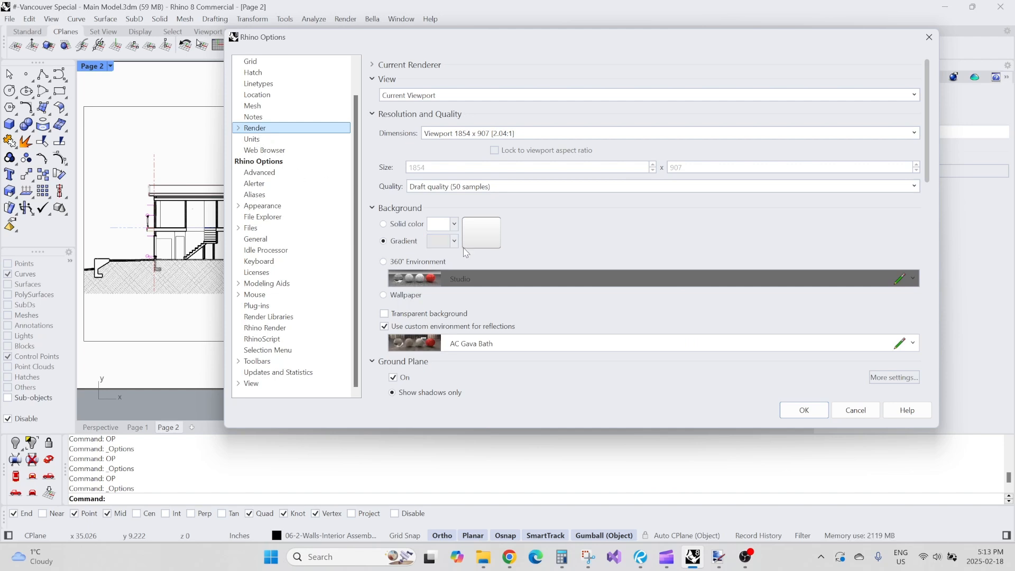
scroll(621, 163, down, 5)
scroll(477, 283, down, 5)
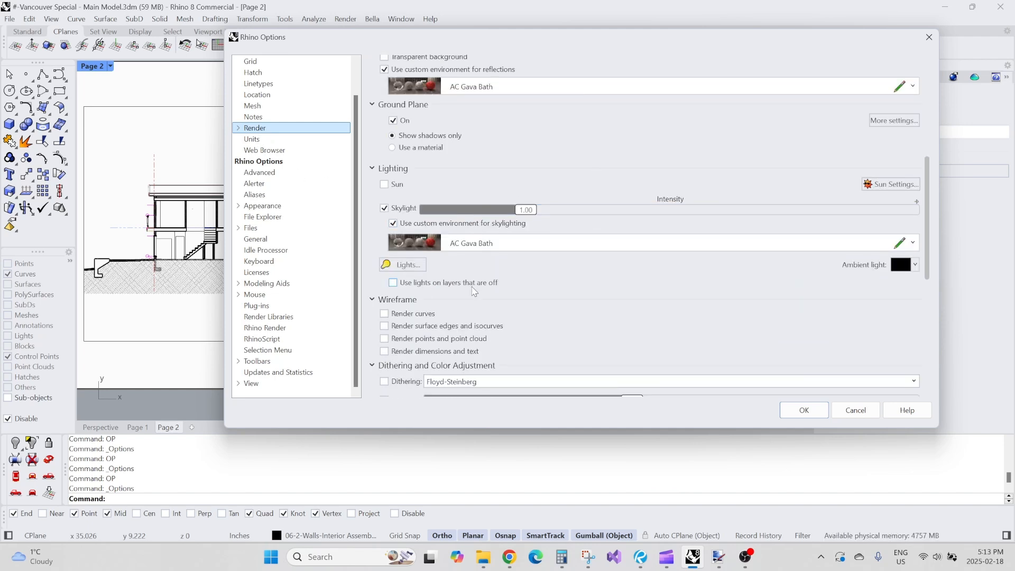
scroll(477, 283, up, 6)
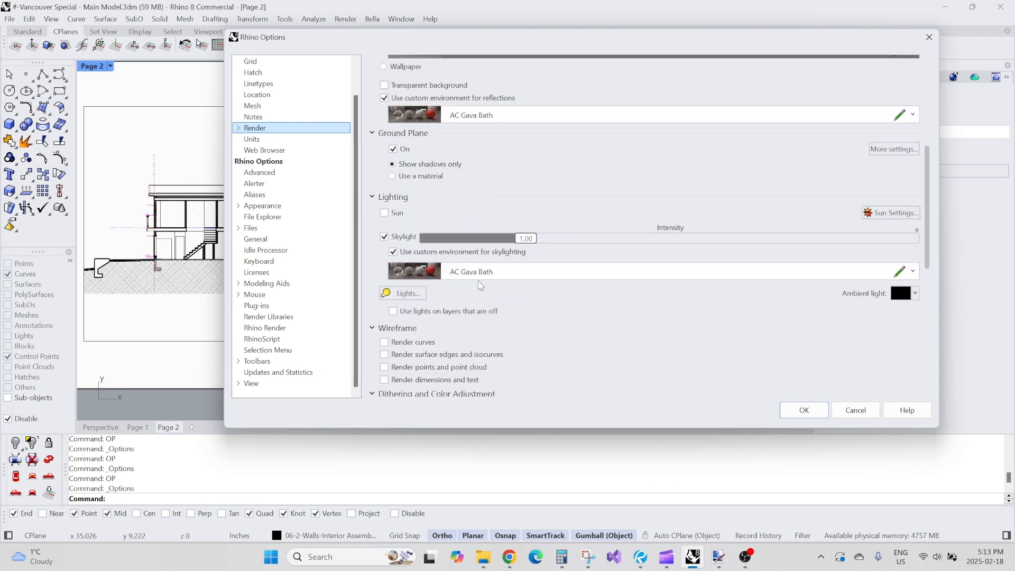
scroll(481, 282, up, 3)
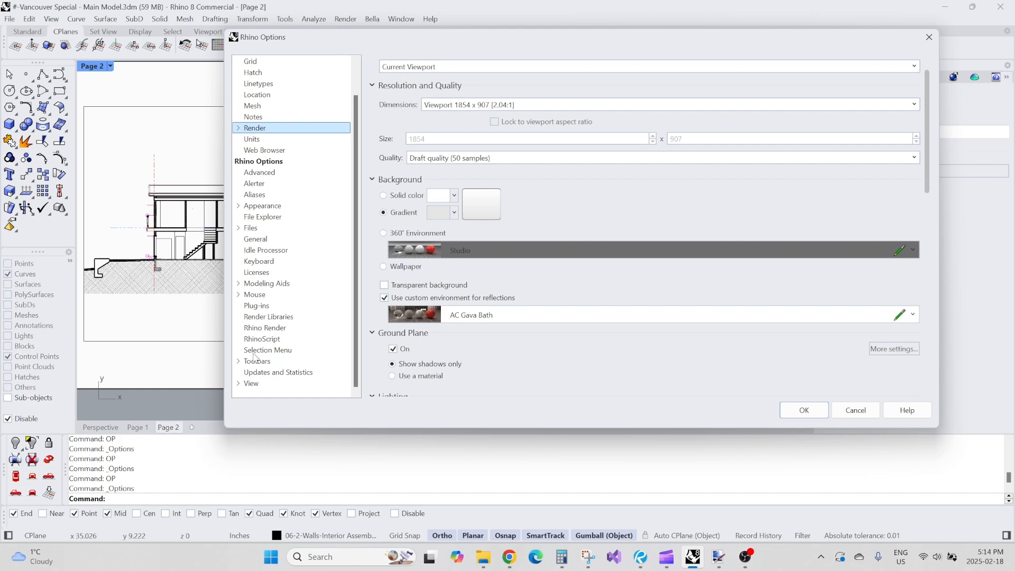
Step: Open the kCsVector display mode settings within the view options and review them
click(253, 384)
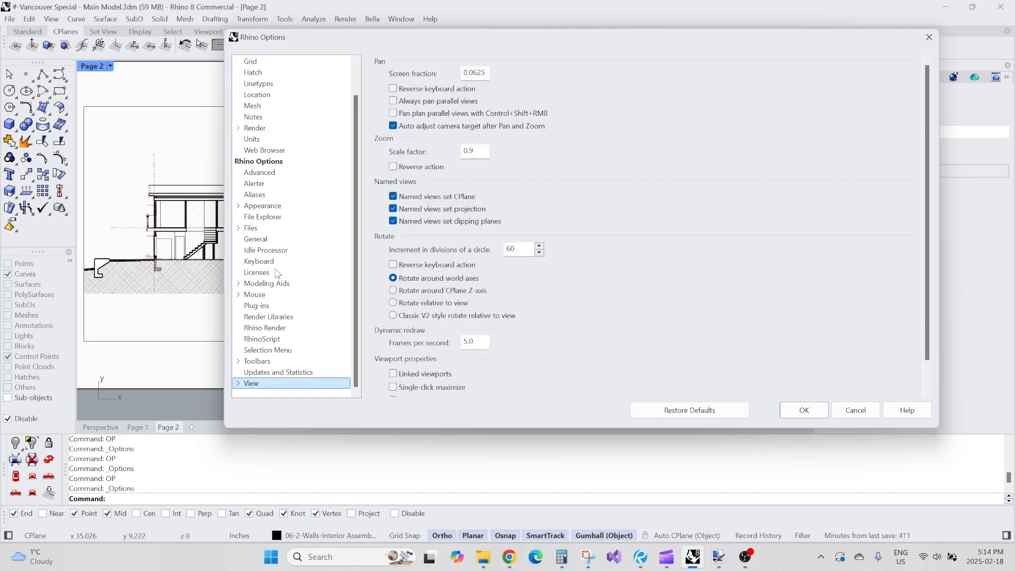
click(240, 384)
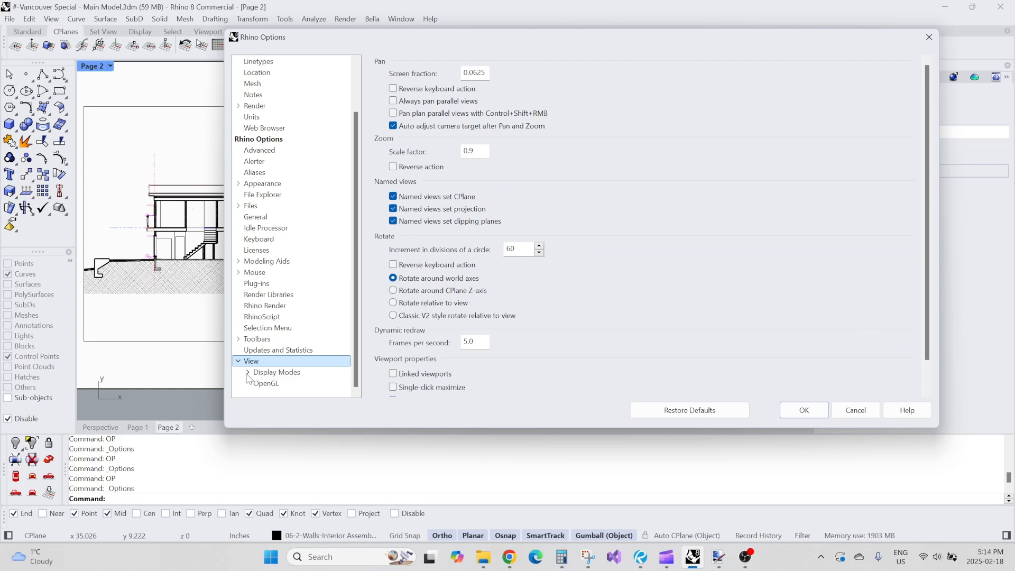
click(248, 372)
scroll(305, 244, up, 2)
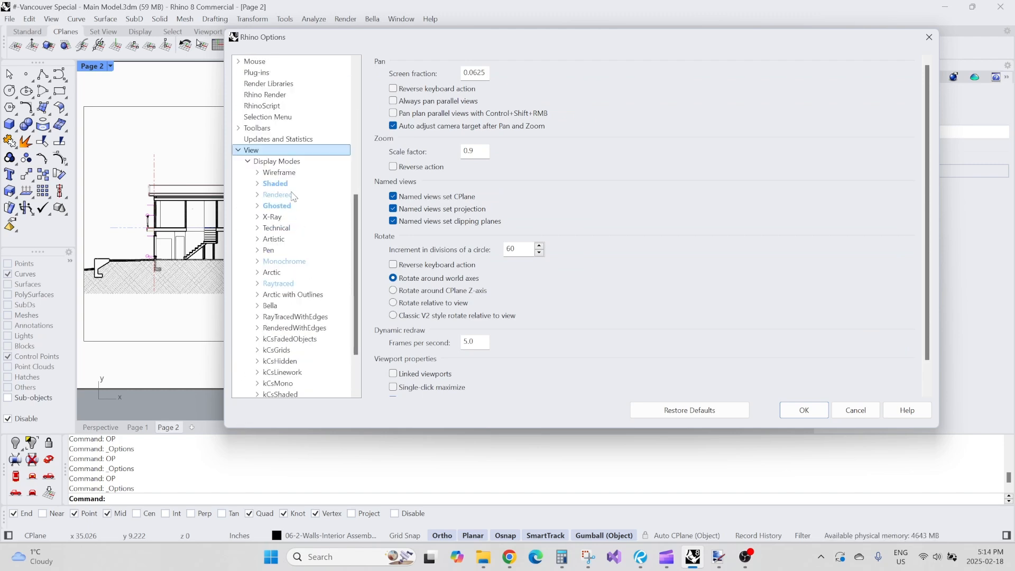
scroll(292, 191, down, 2)
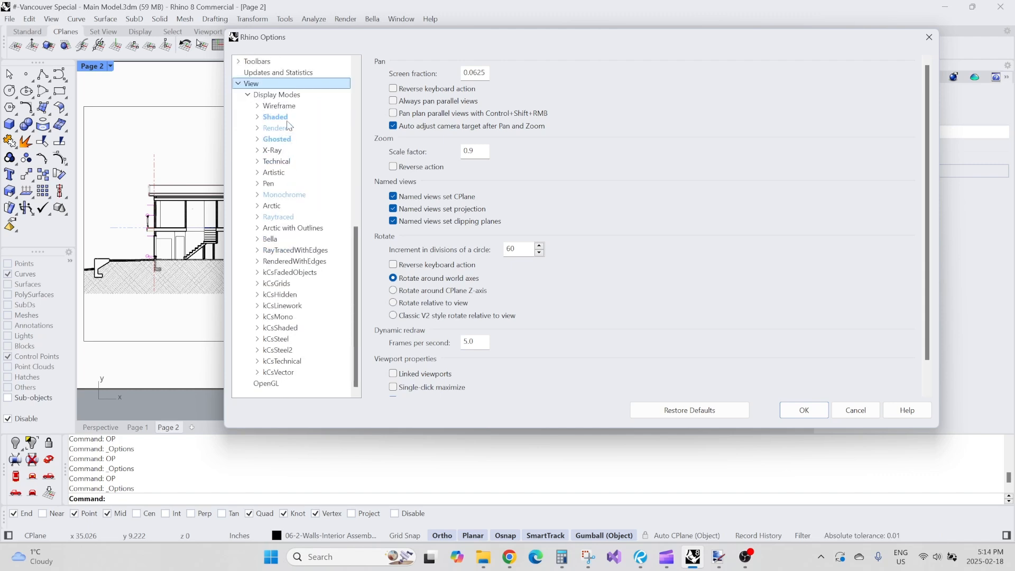
click(278, 373)
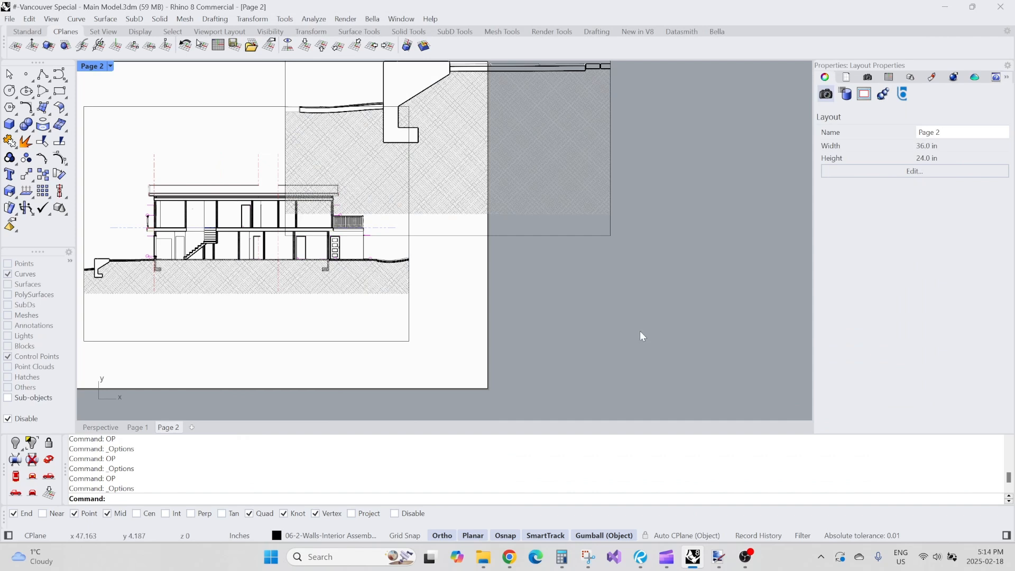
text(LayerS)
key(Return)
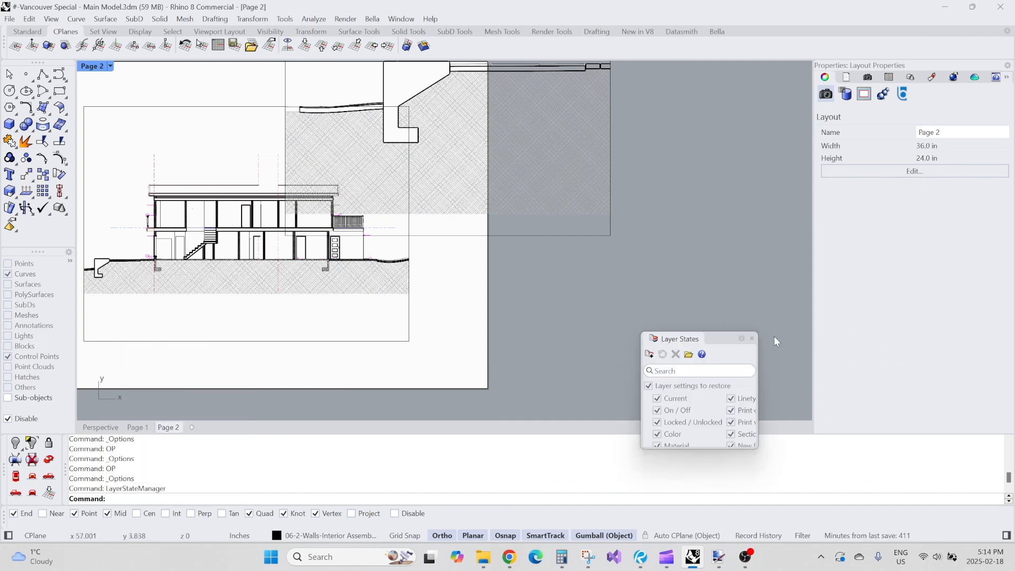
click(752, 338)
Step: Open the layer list, check the layers' linetype, print width and section style settings, and close it
text(Layer)
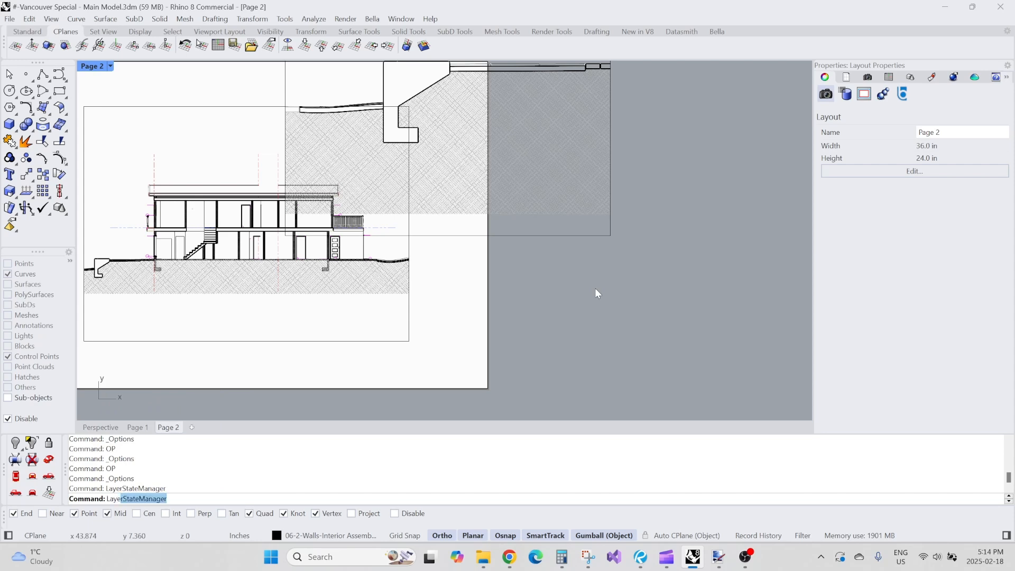
key(Return)
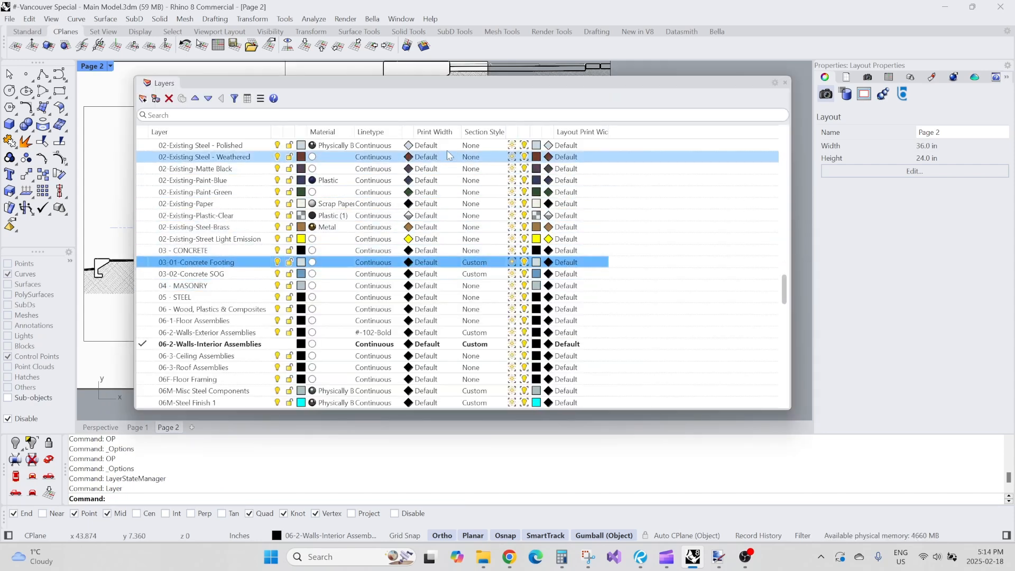
click(785, 82)
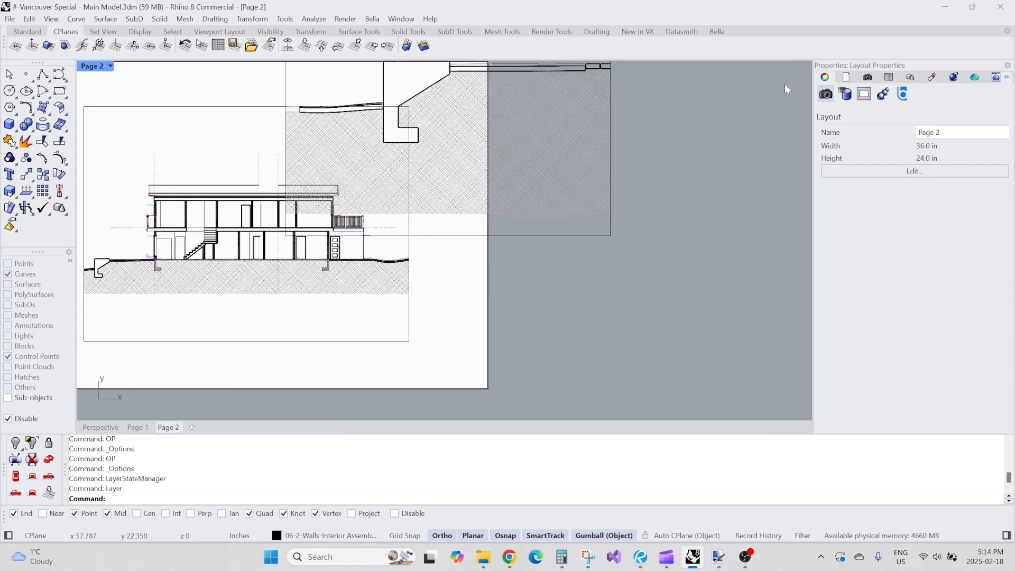
Step: Reopen the options and return from the kCsVector display mode to the document's linetype settings
text(OP)
key(Return)
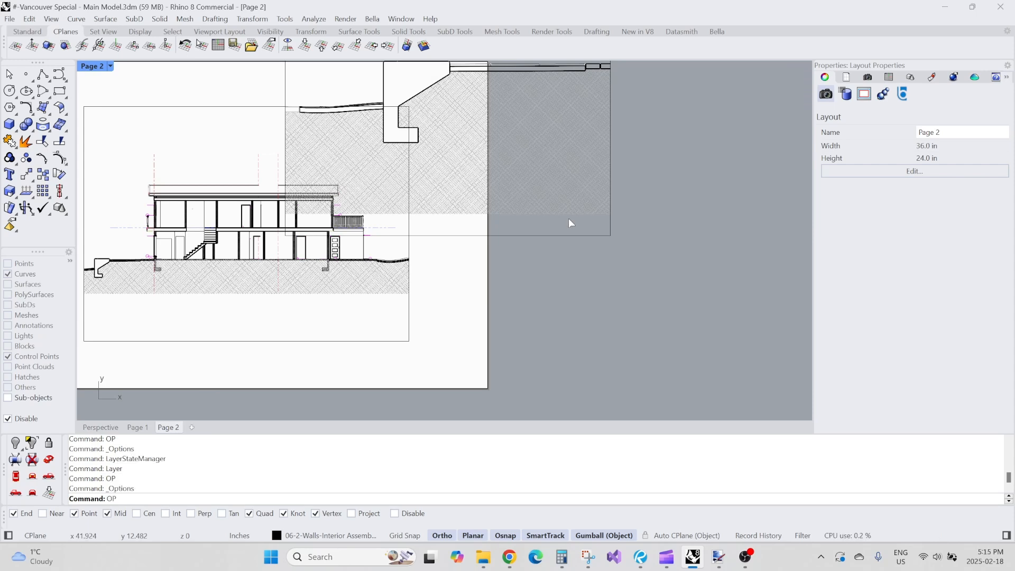
scroll(290, 289, down, 1)
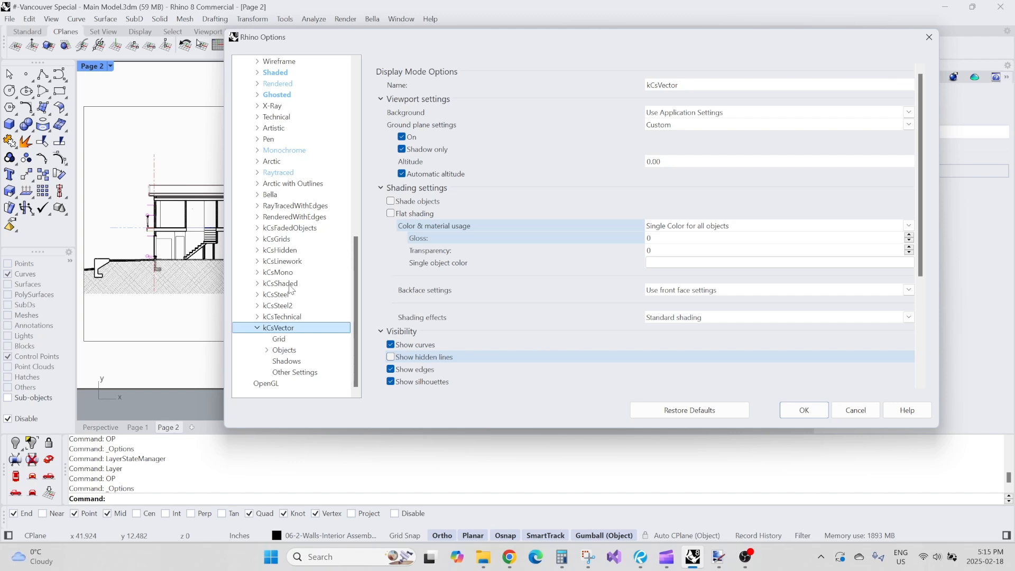
scroll(264, 201, up, 8)
scroll(265, 176, up, 3)
click(269, 118)
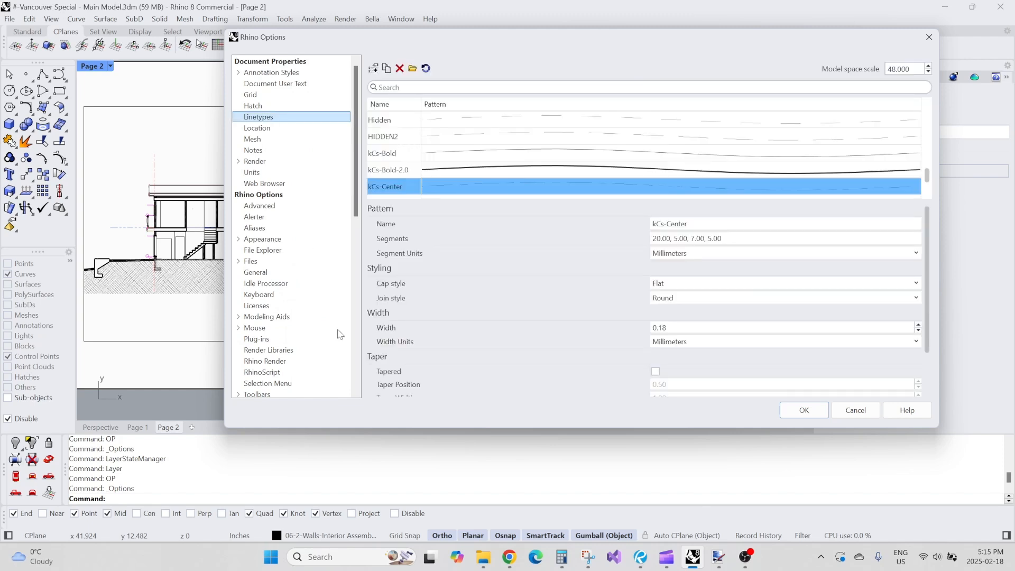
Step: Review the display modes available in the view options, including the custom kCs modes
scroll(311, 254, down, 11)
scroll(323, 334, down, 1)
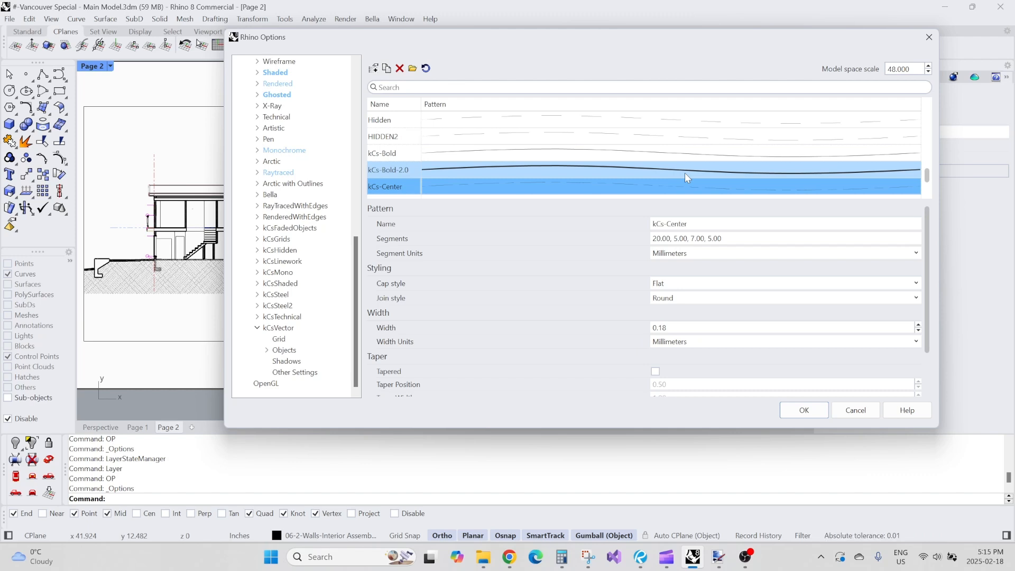
scroll(280, 254, up, 1)
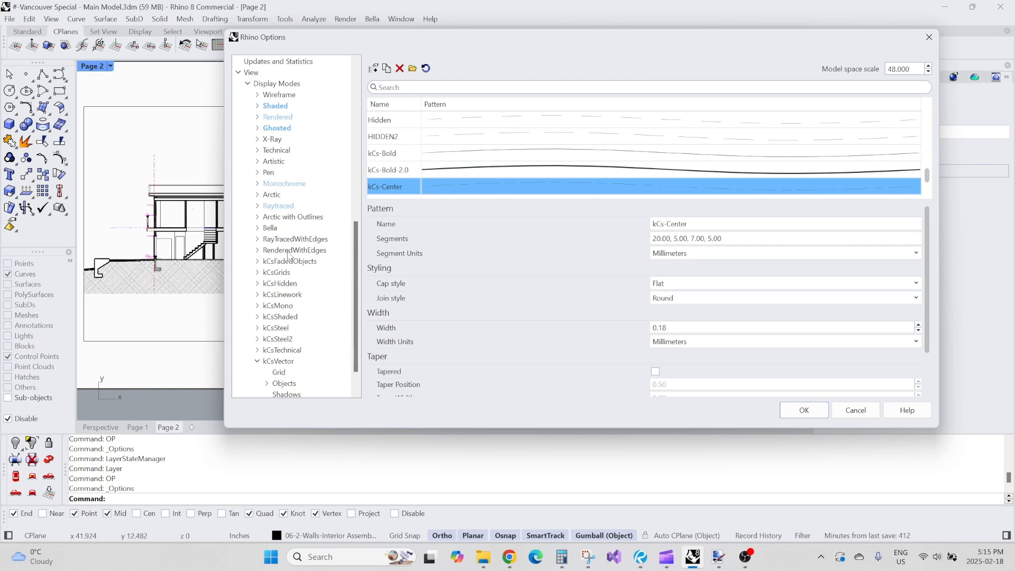
Step: Switch to Revu and inspect the line weights of the walls, paving grid and dimensions in the #-TEST 06 PDF
click(640, 557)
scroll(528, 314, up, 10)
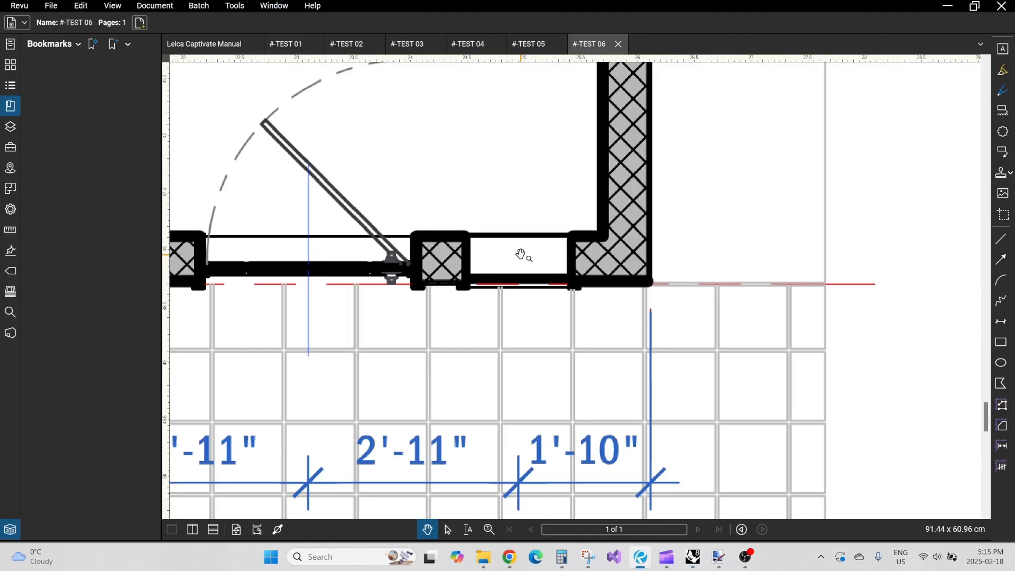
scroll(571, 224, down, 5)
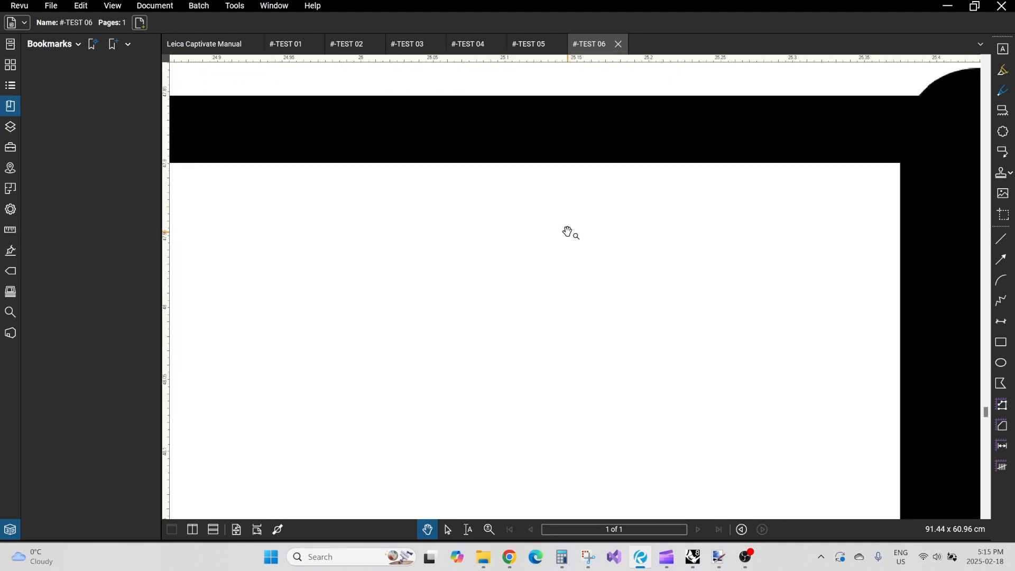
scroll(566, 237, down, 6)
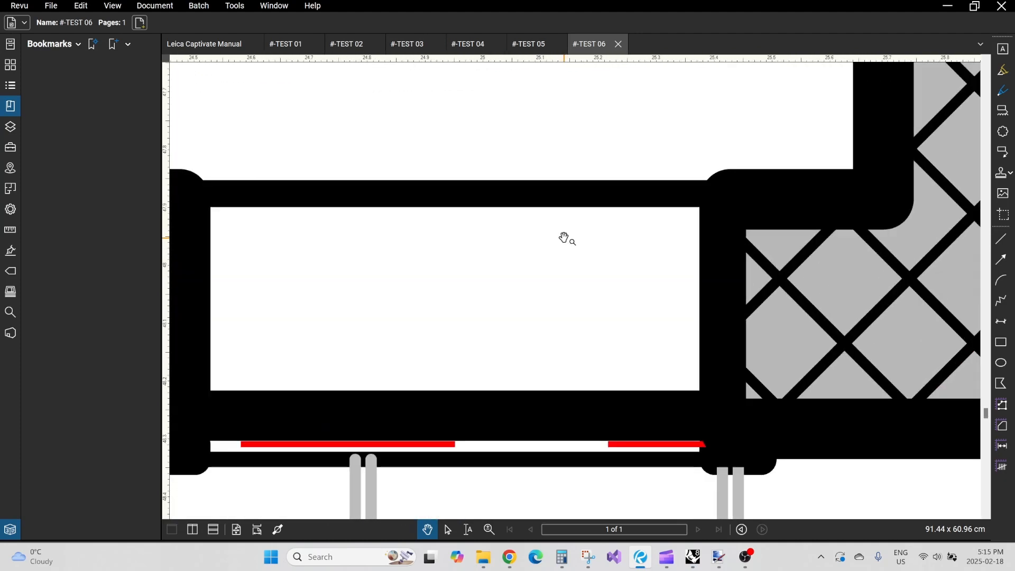
scroll(578, 219, up, 6)
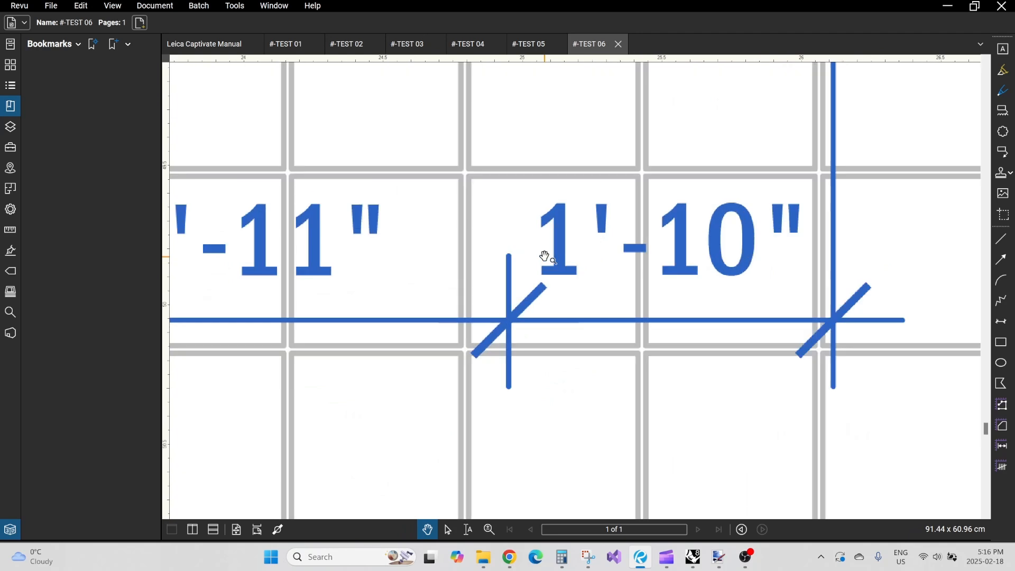
scroll(494, 256, down, 6)
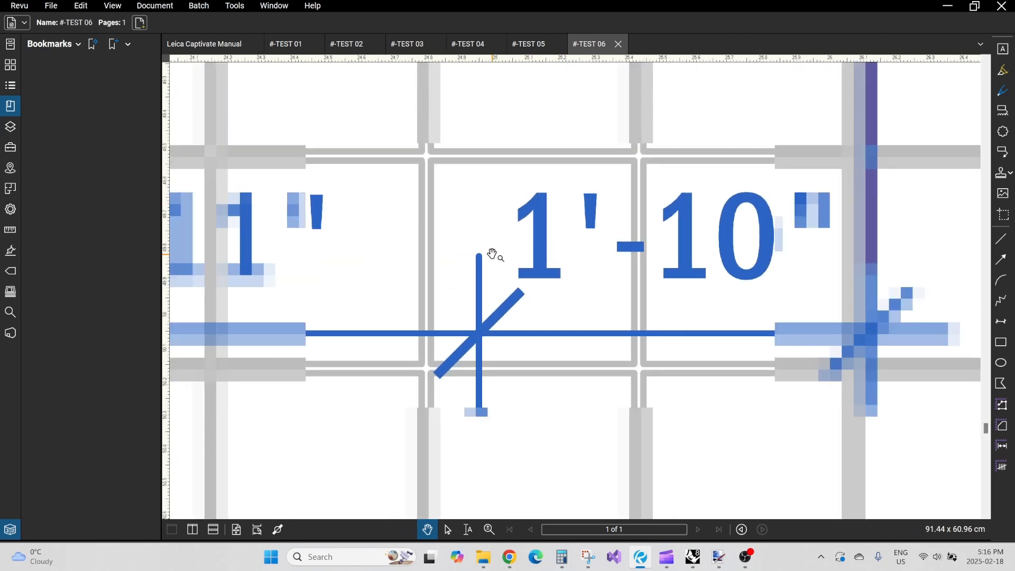
Step: Compare the earlier #-TEST 01 and #-TEST 02 test prints with the plan in #-TEST 06
click(296, 47)
scroll(464, 200, up, 5)
scroll(459, 213, down, 2)
scroll(460, 213, down, 5)
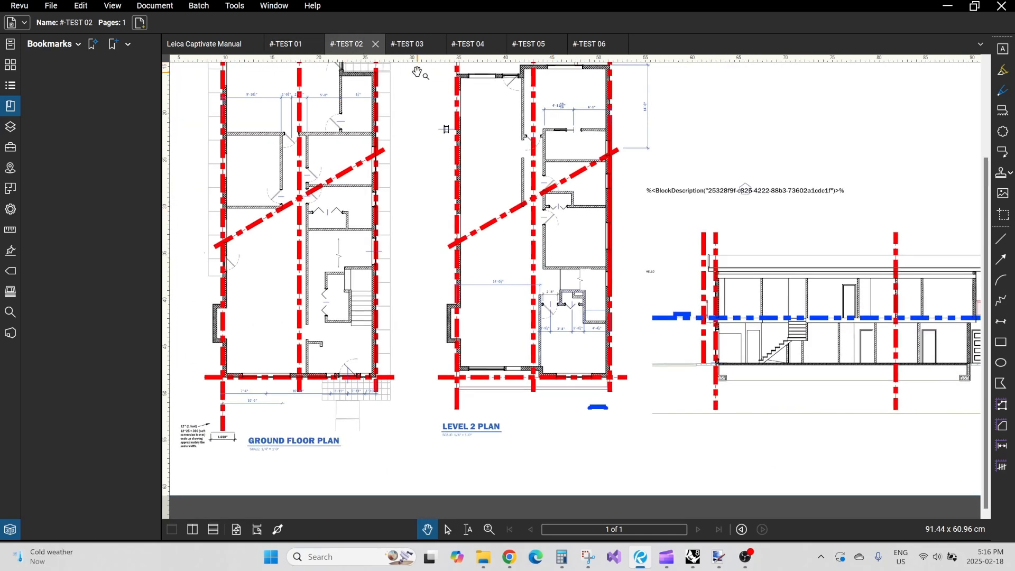
click(579, 44)
scroll(535, 170, down, 5)
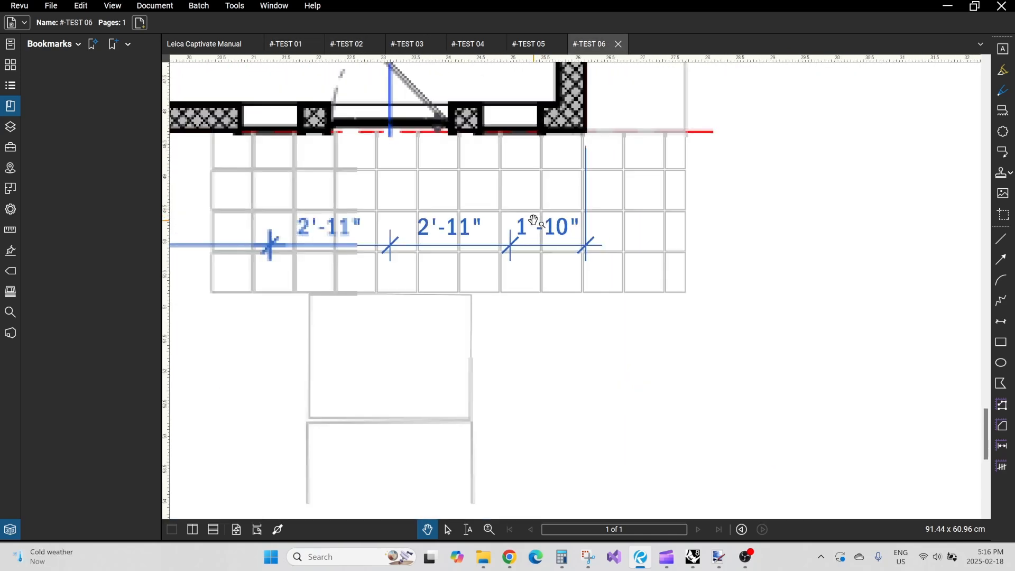
Step: Return to Rhino, check the kCs-Center linetype settings and the display mode list, and close the options
click(695, 559)
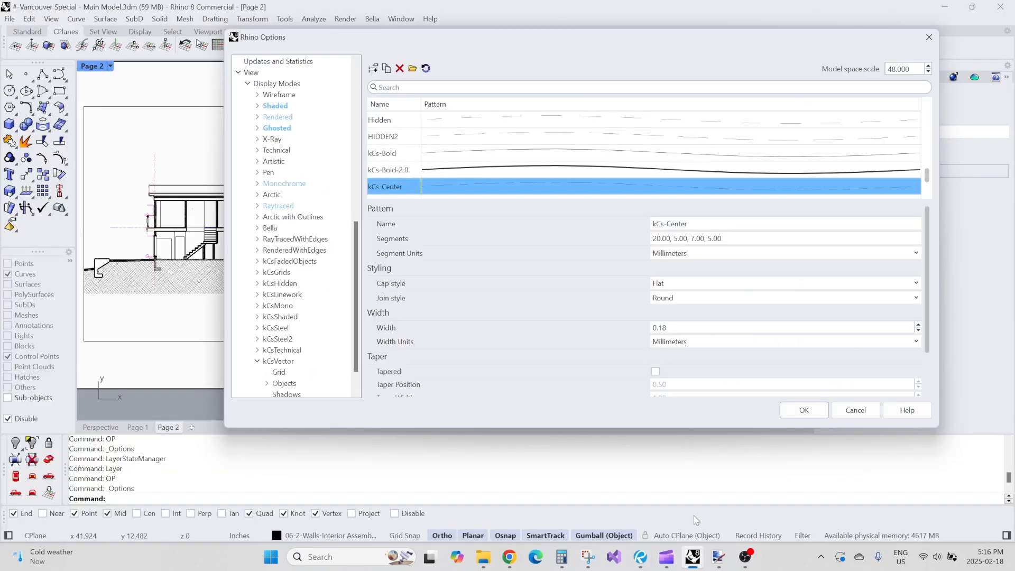
scroll(541, 255, down, 2)
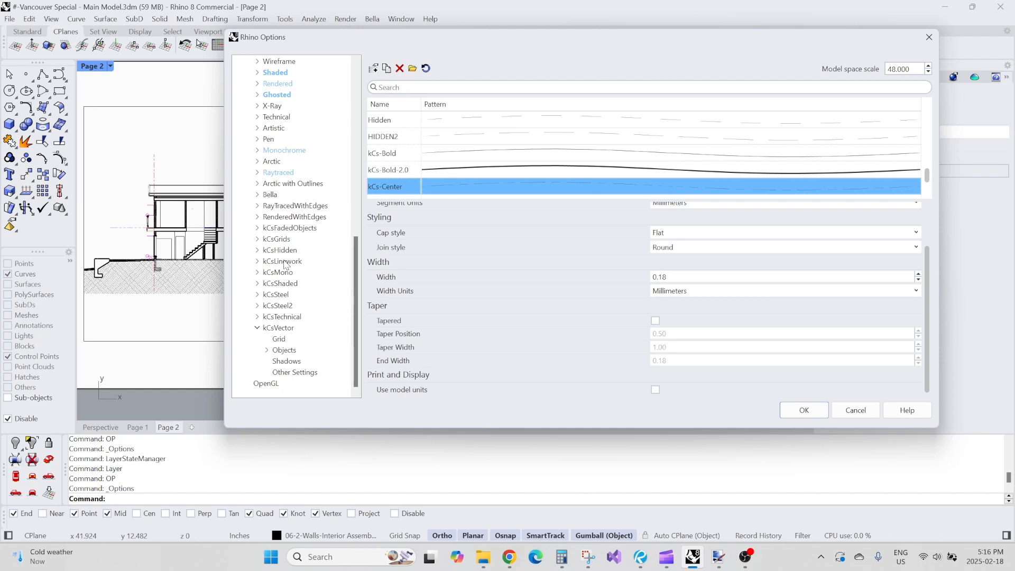
scroll(285, 265, up, 1)
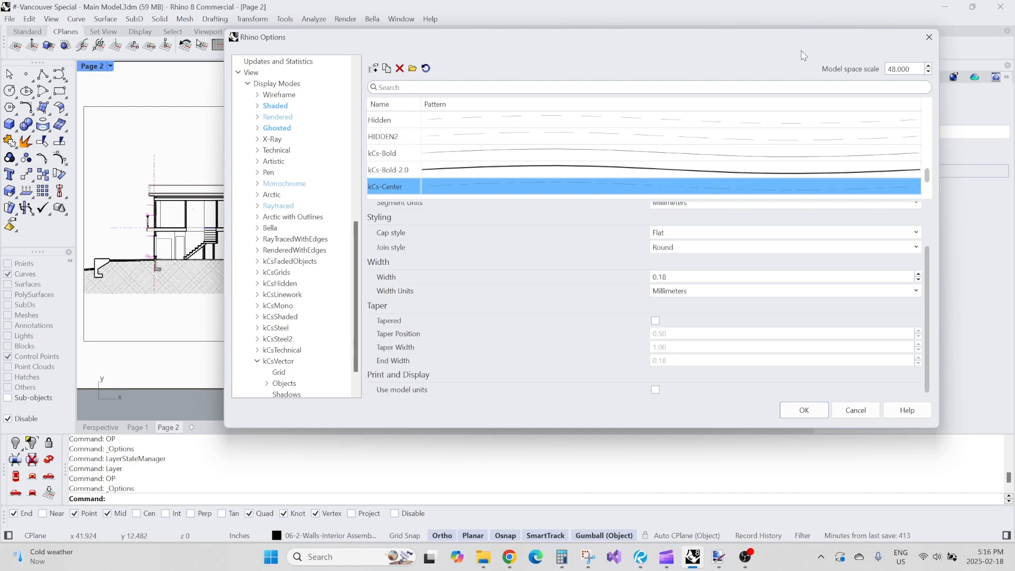
click(929, 37)
Step: Delete the extra section detail view that overlaps the edge of the Page 2 sheet
scroll(524, 227, down, 2)
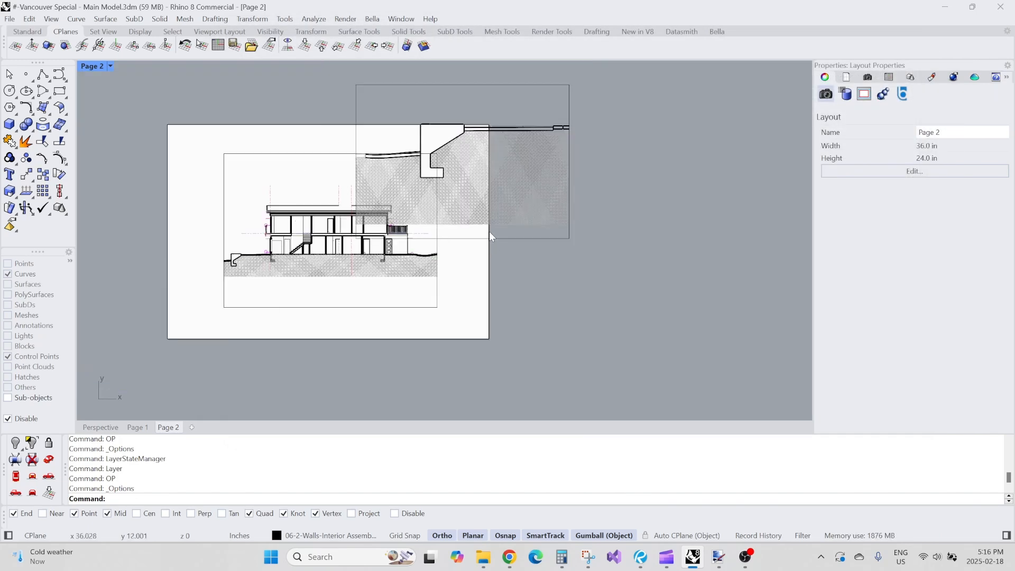
scroll(404, 150, up, 4)
click(675, 363)
text(E)
key(Return)
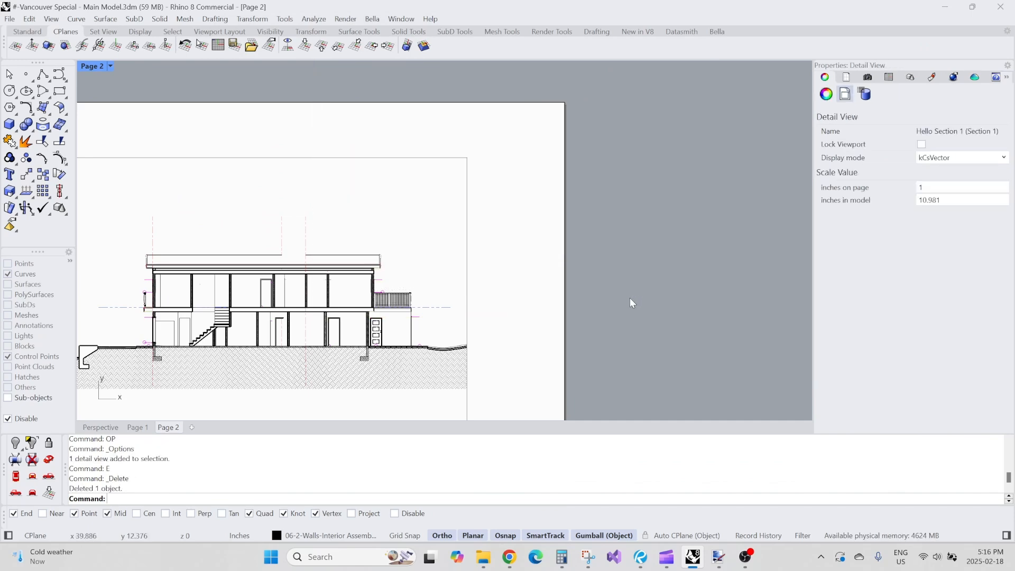
Step: Examine the remaining Section 1 detail on Page 2, from the roof and walls to the ground hatch
scroll(508, 335, up, 5)
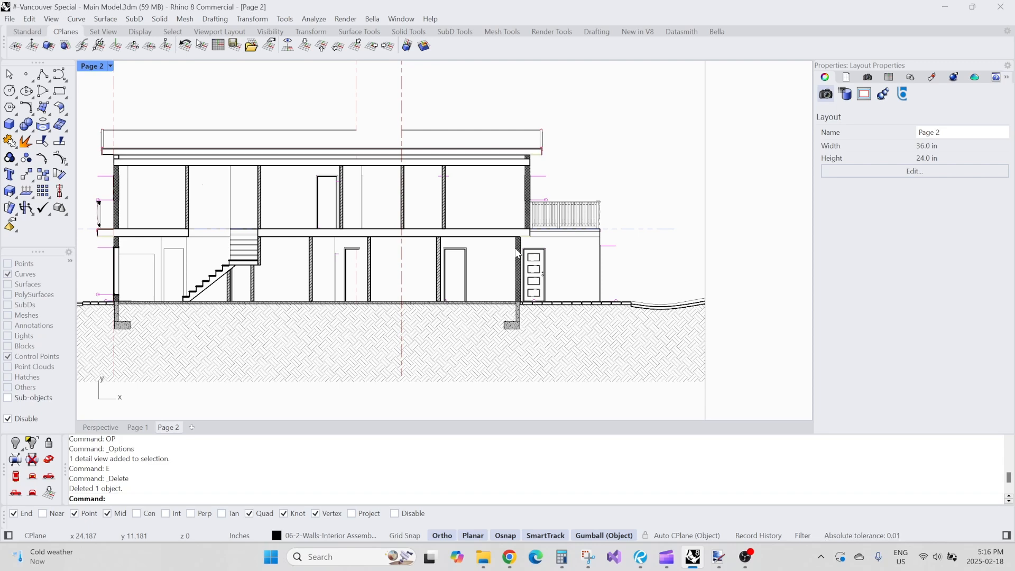
scroll(349, 104, up, 5)
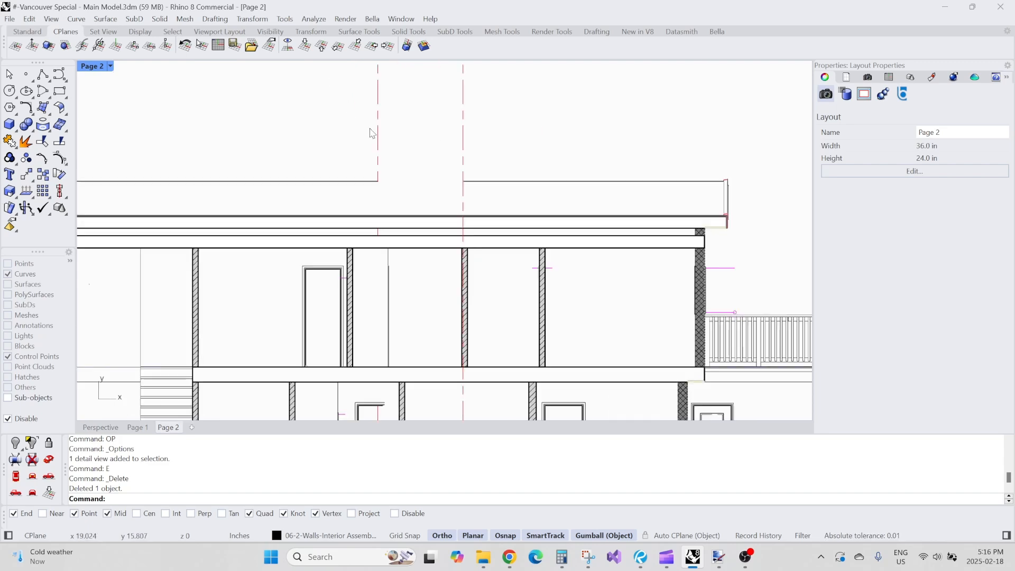
scroll(390, 190, down, 7)
scroll(443, 177, up, 5)
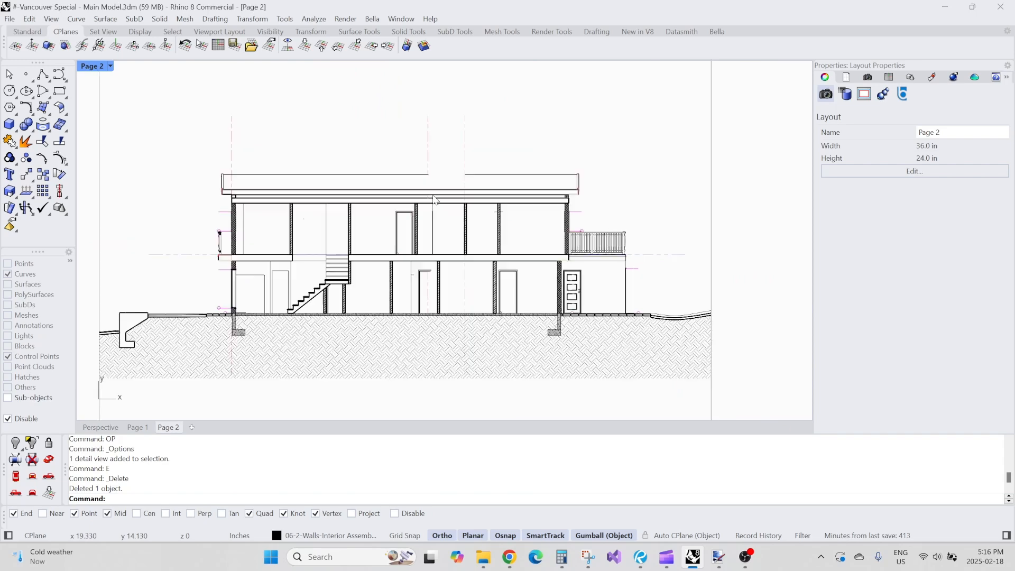
scroll(503, 168, down, 2)
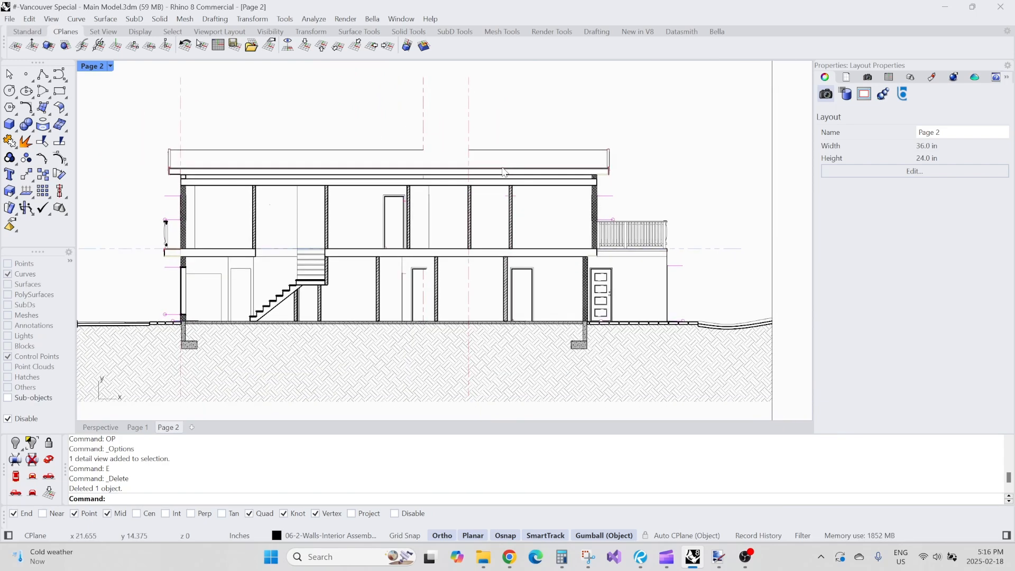
scroll(497, 169, down, 2)
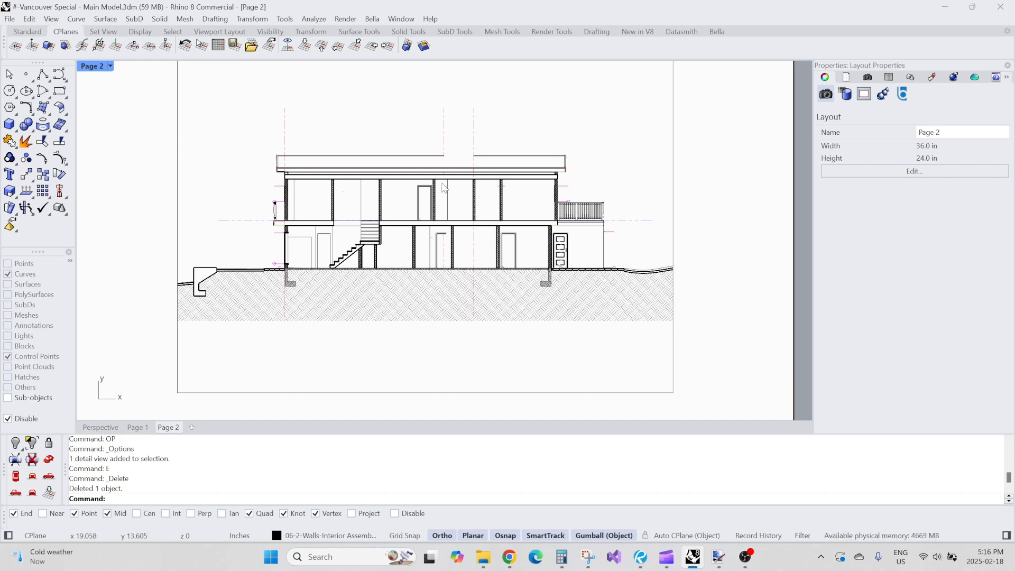
Step: Open the Page 1 layout and examine the walls, openings and dimensions of the ground floor and level 2 plans
click(137, 428)
scroll(273, 212, down, 4)
right_drag(334, 153, 331, 280)
scroll(278, 329, down, 2)
scroll(332, 280, down, 5)
right_drag(357, 166, 326, 267)
scroll(378, 296, up, 5)
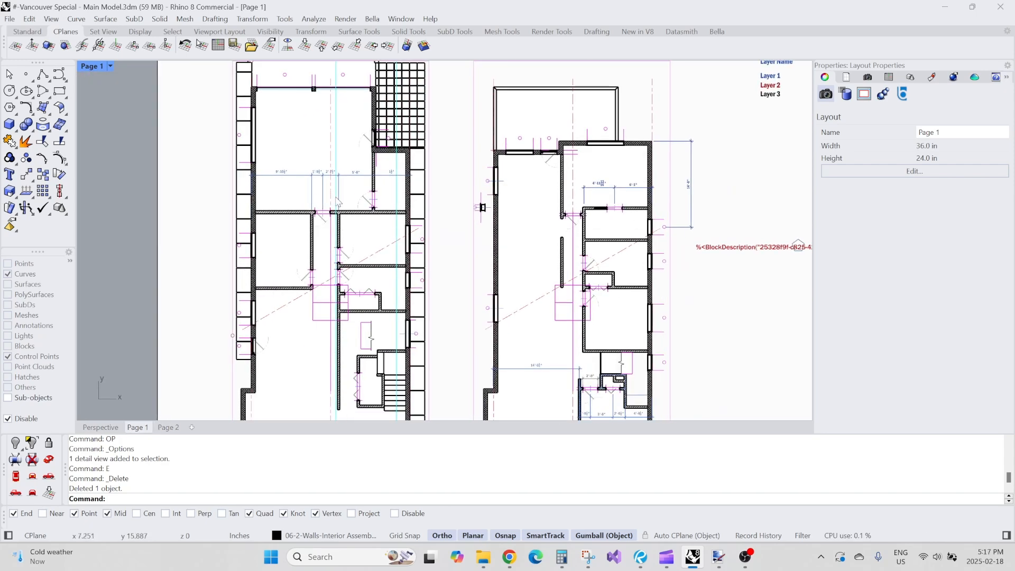
right_drag(379, 303, 416, 193)
right_drag(256, 326, 270, 175)
right_drag(251, 313, 234, 220)
right_drag(581, 79, 365, 319)
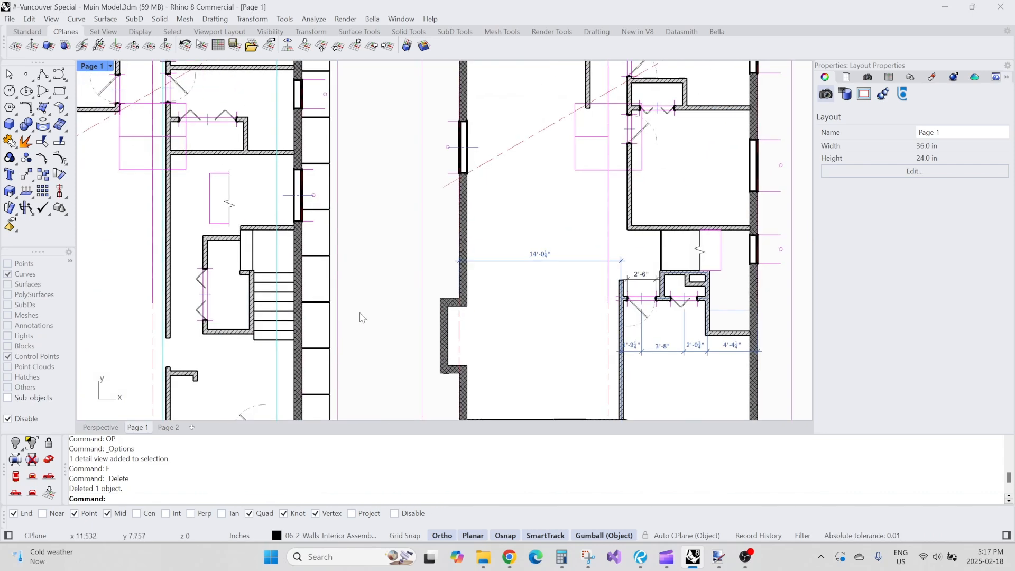
scroll(377, 186, down, 7)
Step: Go back to the Page 2 layout and inspect the section's cut walls, slabs and foundations up close
click(169, 428)
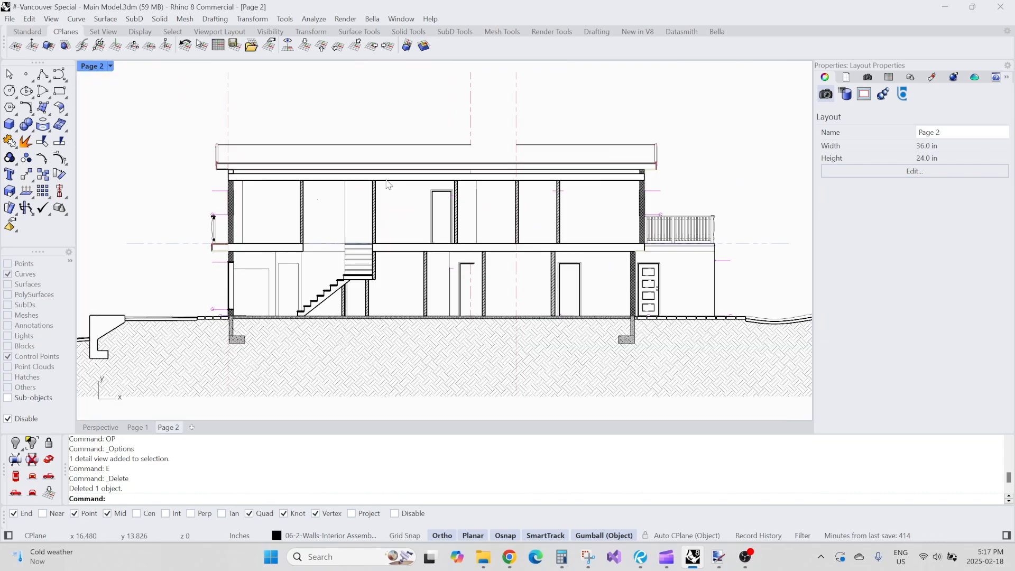
scroll(138, 236, up, 14)
scroll(297, 300, down, 11)
scroll(349, 226, down, 3)
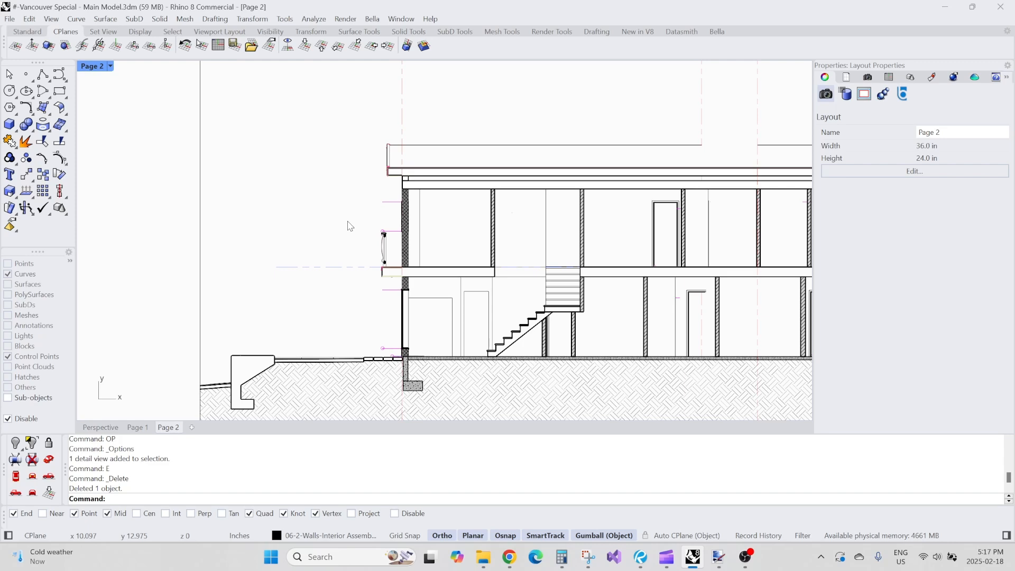
scroll(402, 240, down, 3)
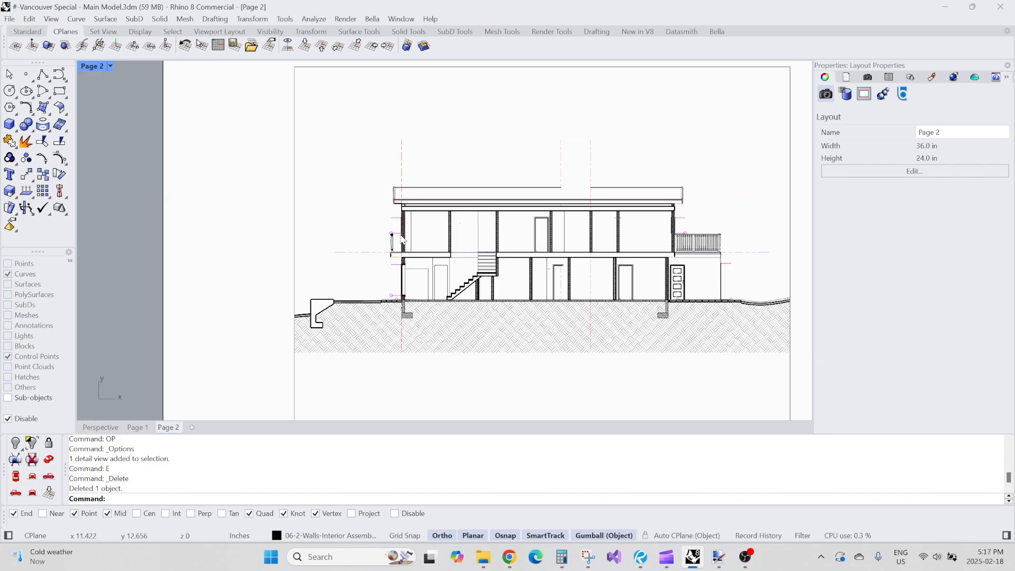
right_drag(660, 251, 465, 231)
scroll(561, 274, up, 14)
scroll(546, 282, down, 12)
scroll(505, 270, down, 2)
Step: Return to the Page 1 layout and look over the full sheet with both floor plans and the layer legend
click(138, 428)
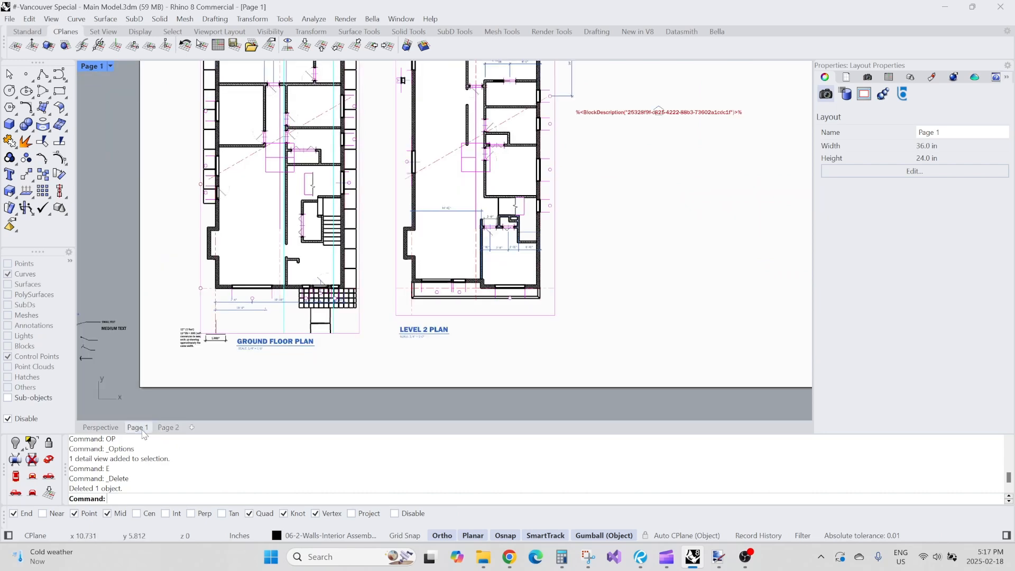
scroll(413, 244, up, 4)
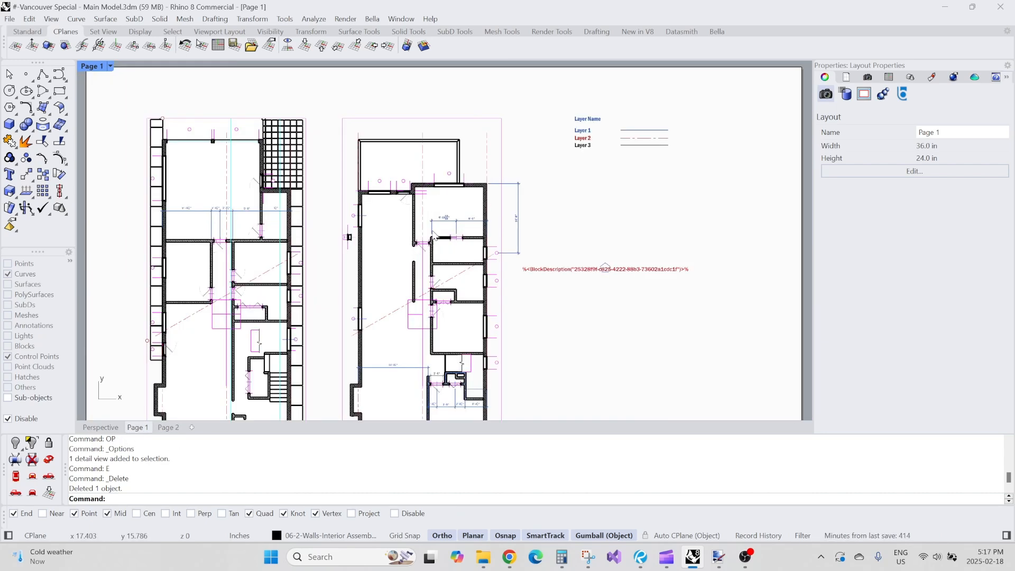
scroll(434, 235, down, 5)
scroll(455, 302, down, 1)
scroll(450, 288, up, 4)
right_drag(444, 275, 445, 278)
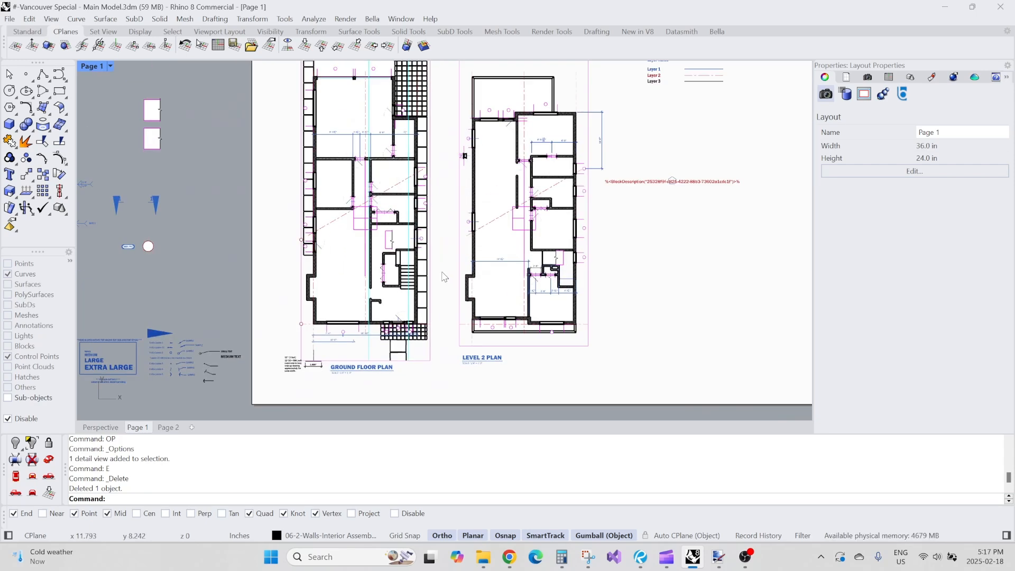